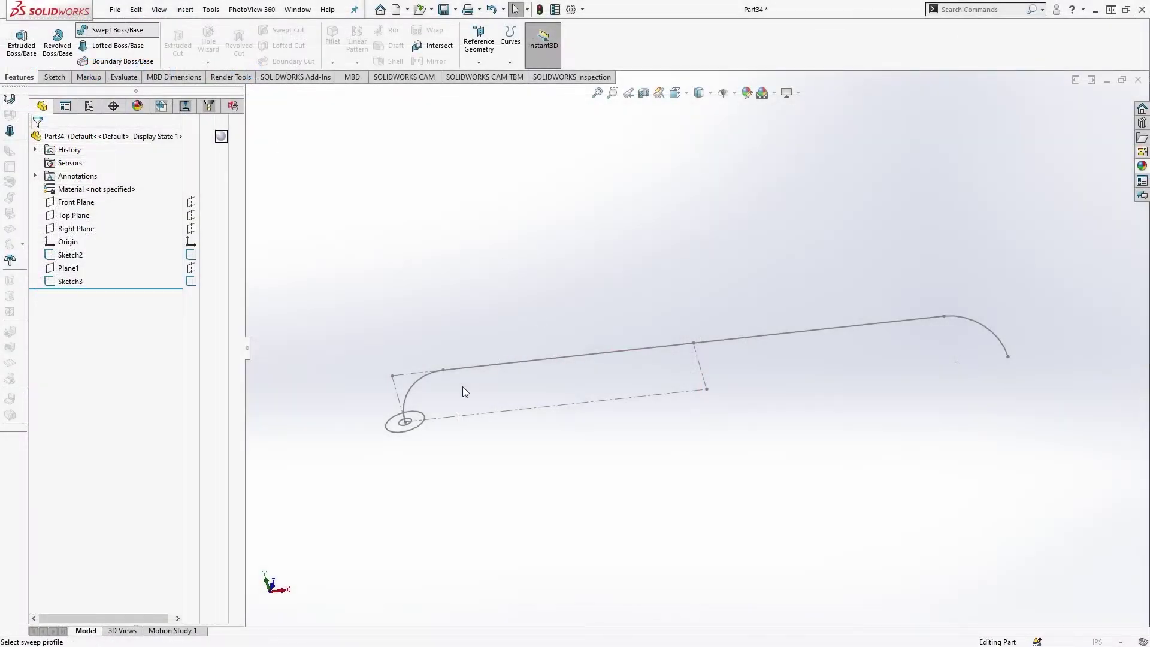
Sweep the circular profile along the rounded handle path to create the solid handle
{"action": "left_click", "coordinate": [423, 422]}
{"action": "left_click", "coordinate": [423, 381]}
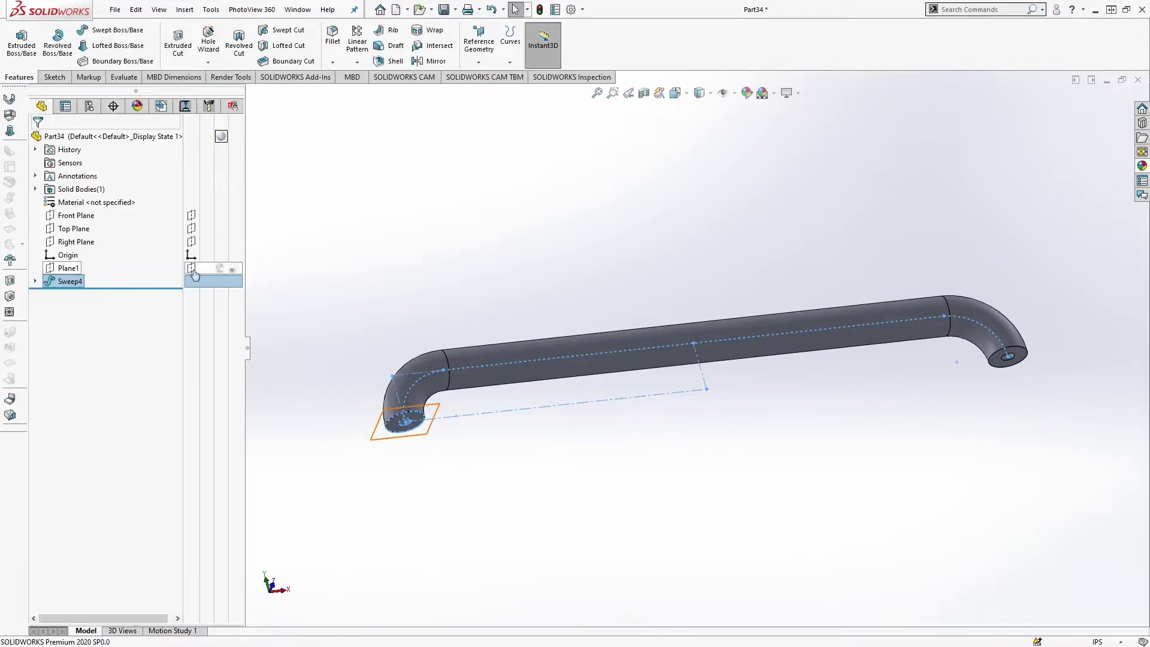
{"action": "left_click", "coordinate": [416, 259]}
{"action": "left_click", "coordinate": [35, 281]}
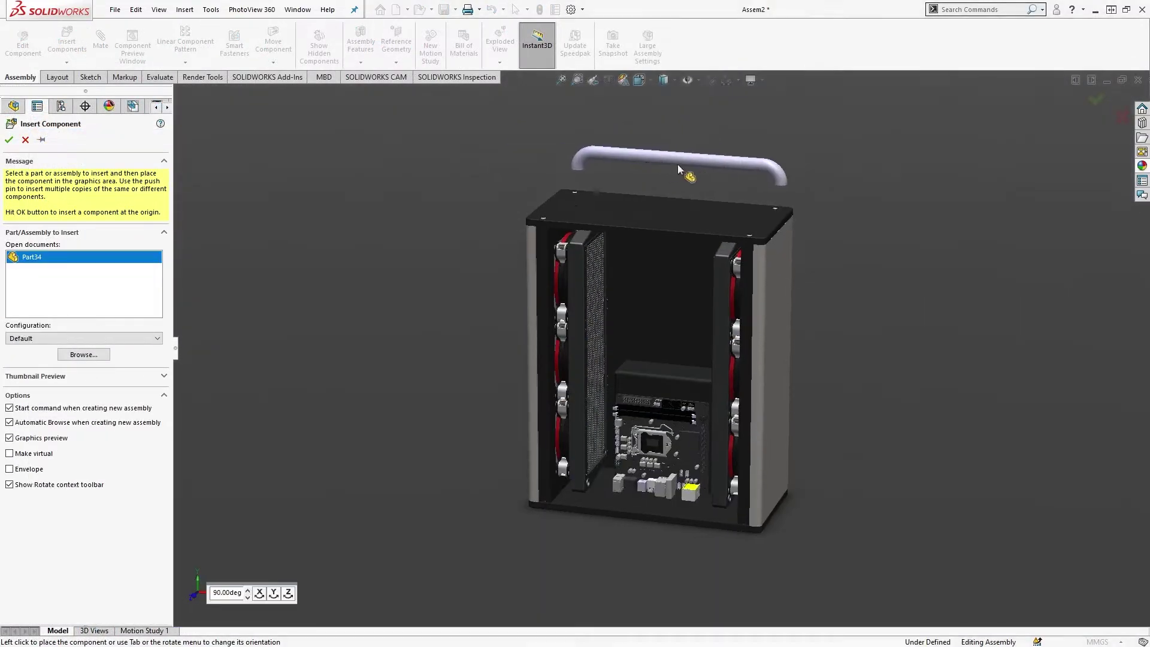
Insert Part34 into the case assembly and make the hole edge at one end coincident with a hole in the top plate
{"action": "left_click", "coordinate": [684, 172]}
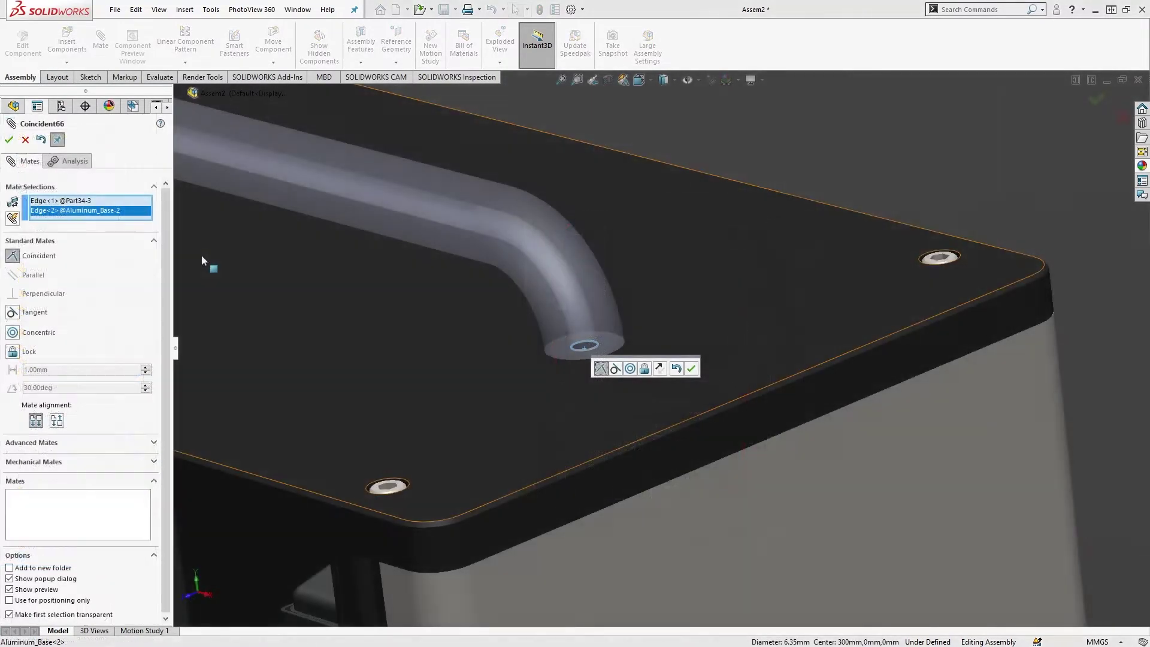
{"action": "left_click", "coordinate": [10, 144]}
Mate the hole edge at the handle's other end coincident with the remaining handle hole in the top plate
{"action": "scroll", "coordinate": [665, 294], "scroll_direction": "up", "scroll_amount": 8}
{"action": "scroll", "coordinate": [505, 292], "scroll_direction": "down", "scroll_amount": 4}
{"action": "left_click_drag", "start_coordinate": [480, 299], "coordinate": [293, 366]}
{"action": "middle_click_drag", "start_coordinate": [293, 366], "coordinate": [325, 226]}
{"action": "scroll", "coordinate": [384, 245], "scroll_direction": "down", "scroll_amount": 6}
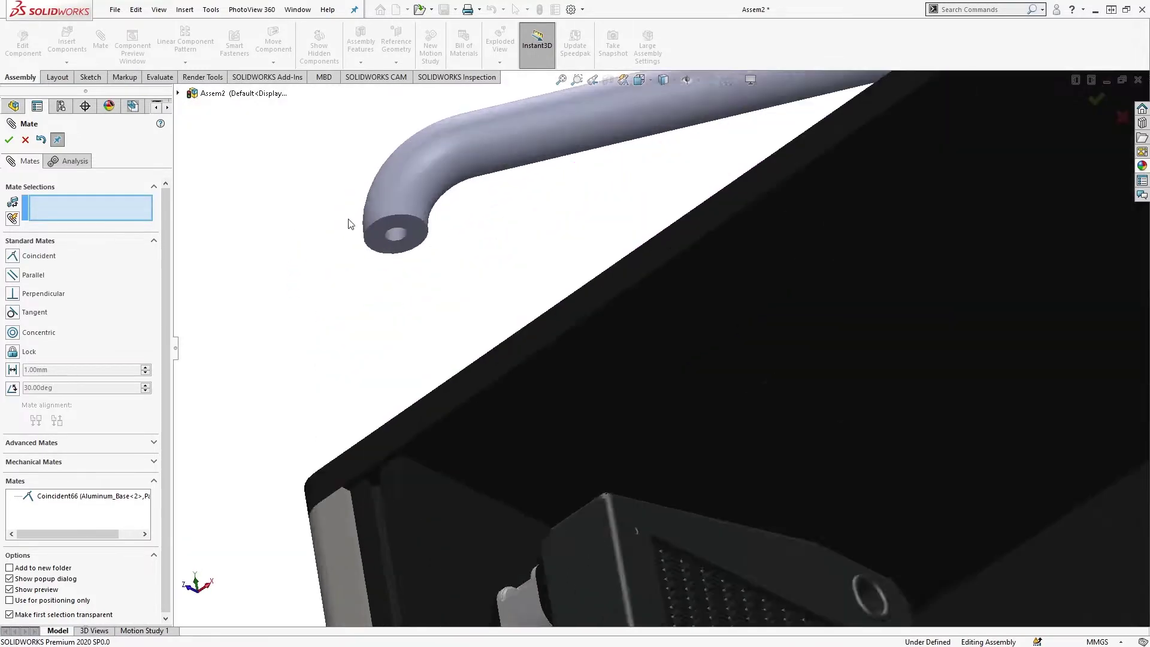
{"action": "left_click", "coordinate": [458, 260]}
{"action": "scroll", "coordinate": [576, 293], "scroll_direction": "up", "scroll_amount": 5}
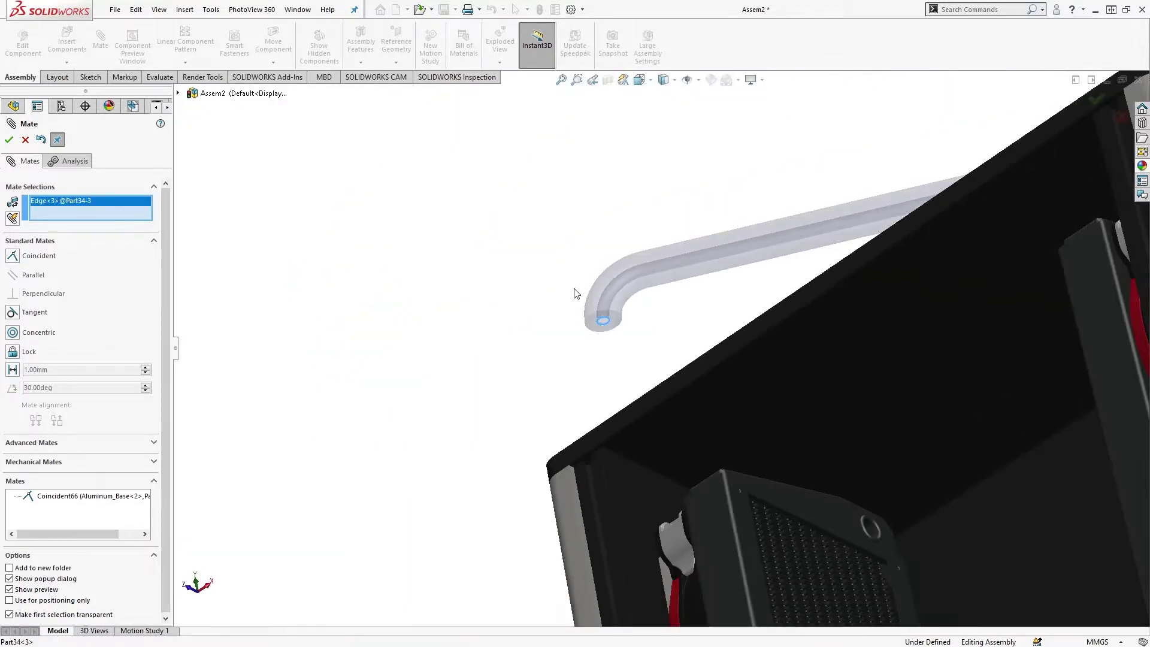
{"action": "middle_click_drag", "start_coordinate": [671, 311], "coordinate": [779, 441]}
{"action": "scroll", "coordinate": [533, 331], "scroll_direction": "down", "scroll_amount": 2}
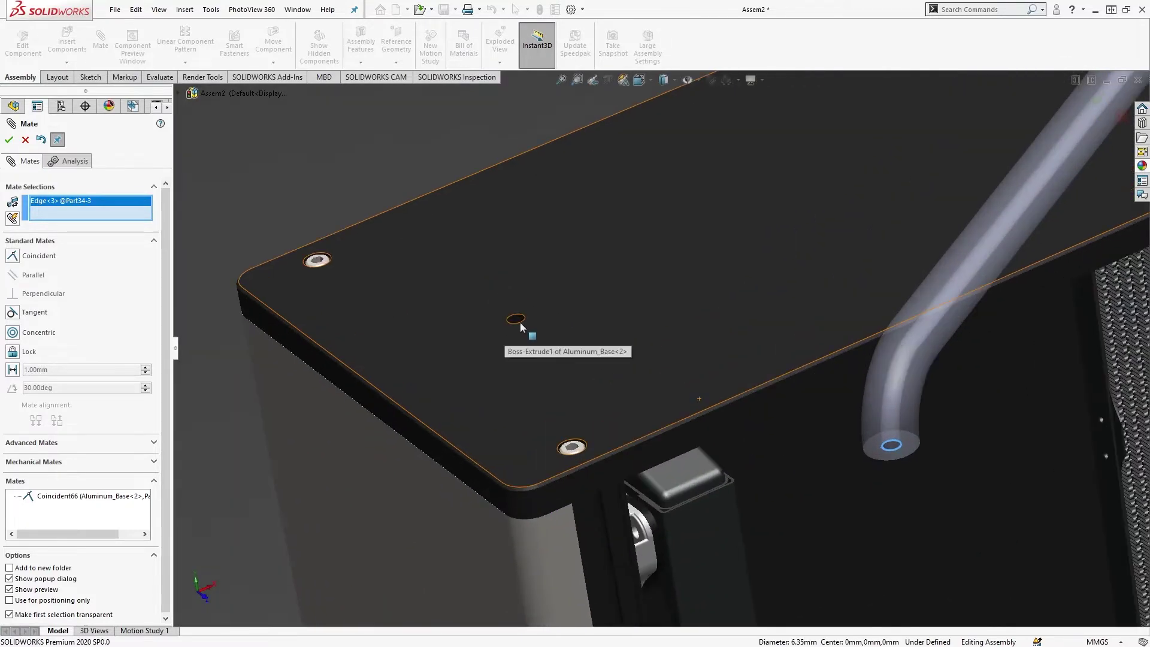
{"action": "scroll", "coordinate": [527, 317], "scroll_direction": "down", "scroll_amount": 3}
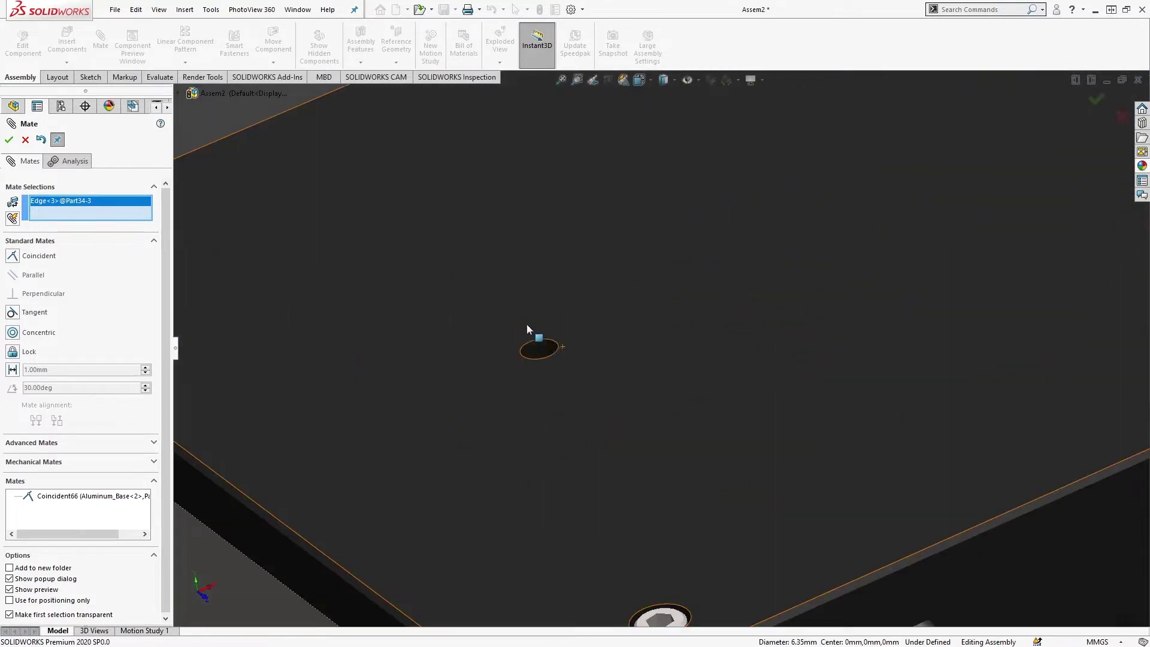
{"action": "left_click", "coordinate": [538, 358]}
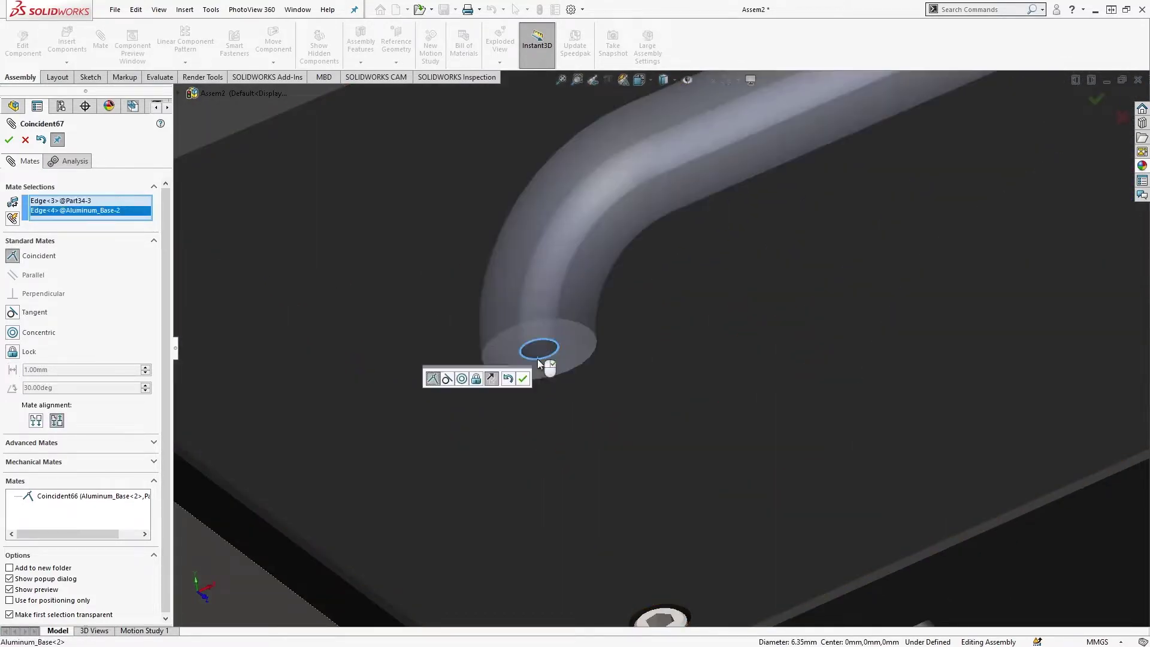
{"action": "left_click", "coordinate": [8, 140]}
{"action": "scroll", "coordinate": [416, 287], "scroll_direction": "up", "scroll_amount": 8}
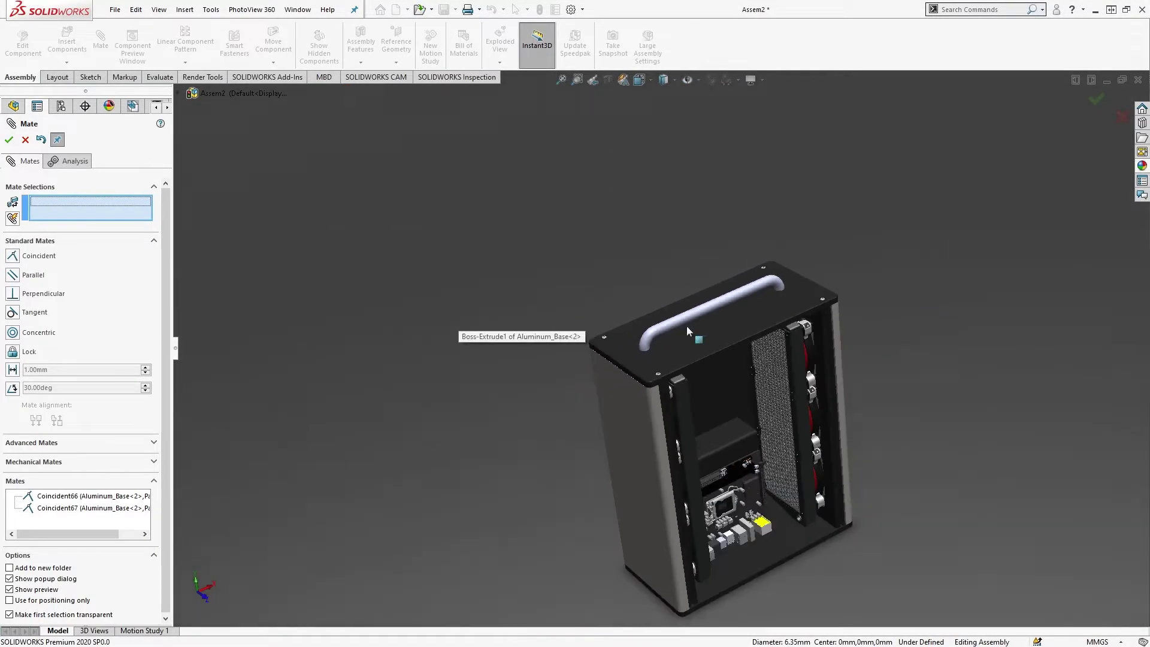
{"action": "scroll", "coordinate": [800, 359], "scroll_direction": "down", "scroll_amount": 3}
{"action": "middle_click_drag", "start_coordinate": [800, 359], "coordinate": [779, 377]}
{"action": "scroll", "coordinate": [779, 377], "scroll_direction": "up", "scroll_amount": 3}
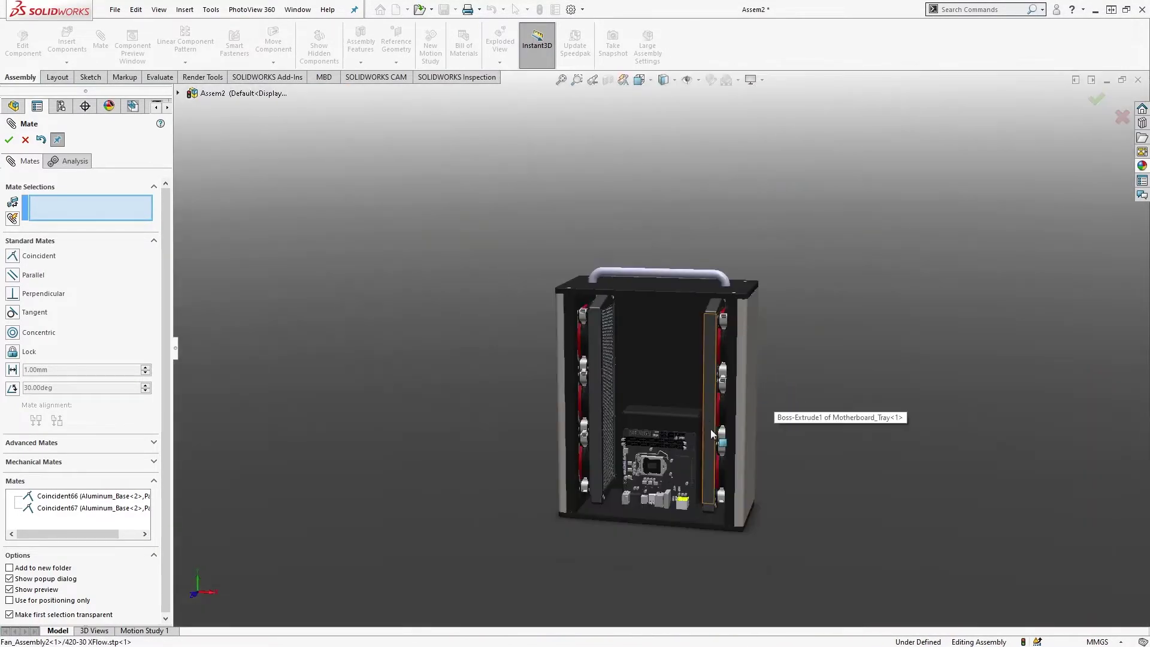
{"action": "left_click", "coordinate": [8, 140]}
Open the handle part from the assembly and set the overall length of its sweep path, Sketch2, to 34 cm
{"action": "scroll", "coordinate": [608, 170], "scroll_direction": "down", "scroll_amount": 3}
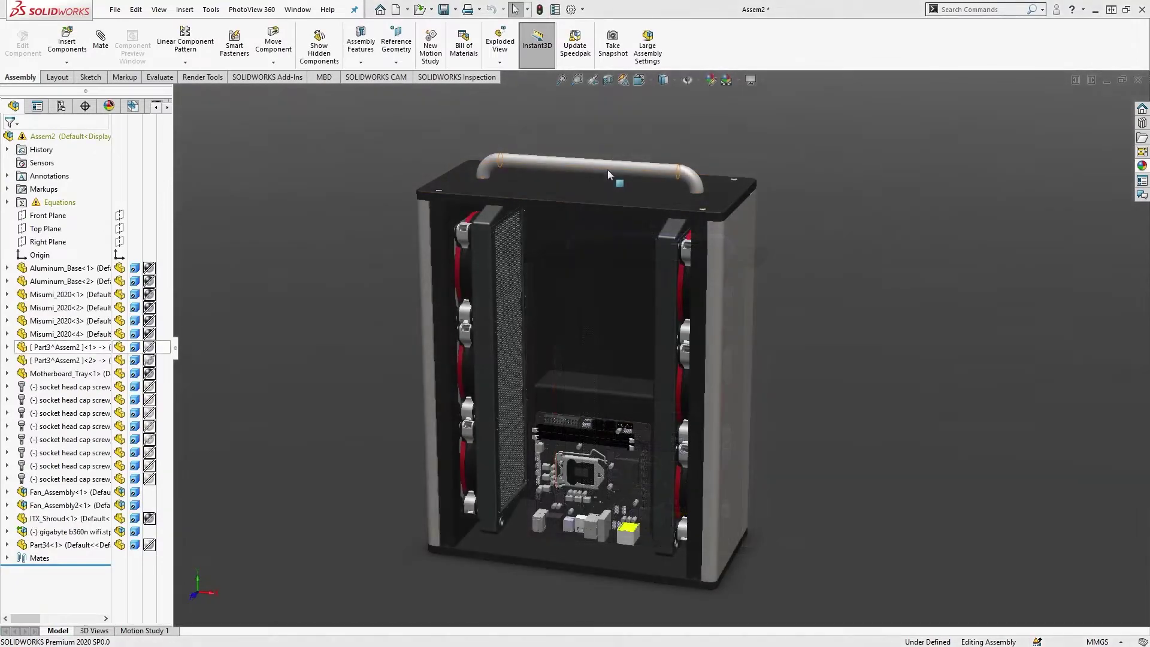
{"action": "right_click", "coordinate": [607, 170]}
{"action": "left_click", "coordinate": [616, 110]}
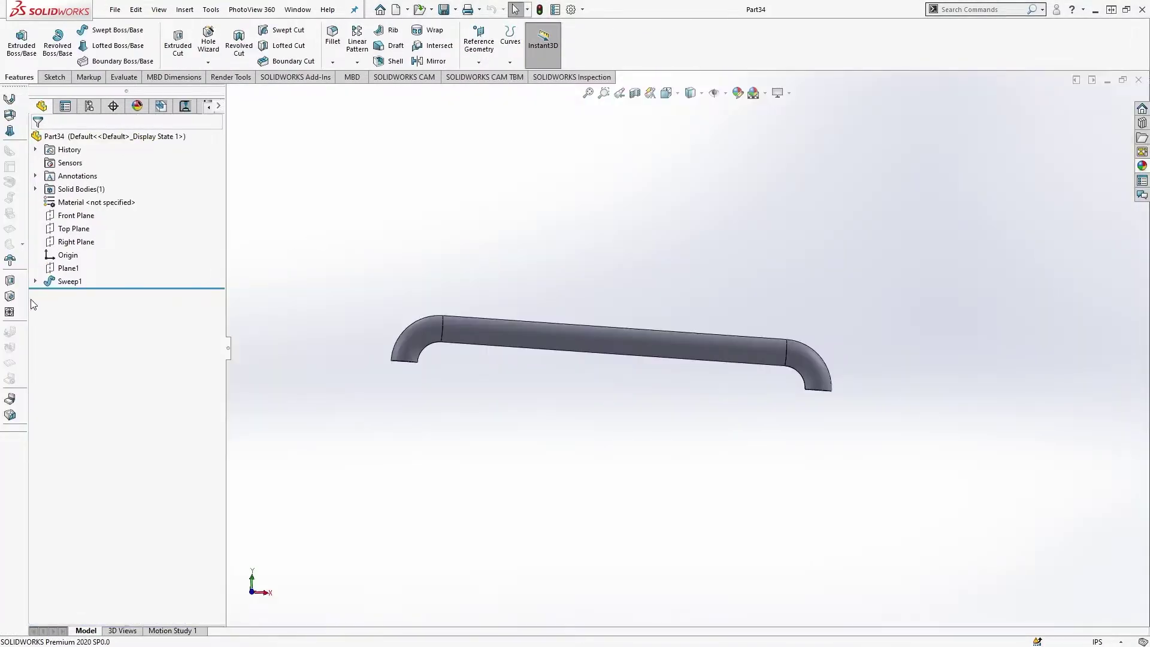
{"action": "left_click", "coordinate": [35, 281]}
{"action": "double_click", "coordinate": [80, 309]}
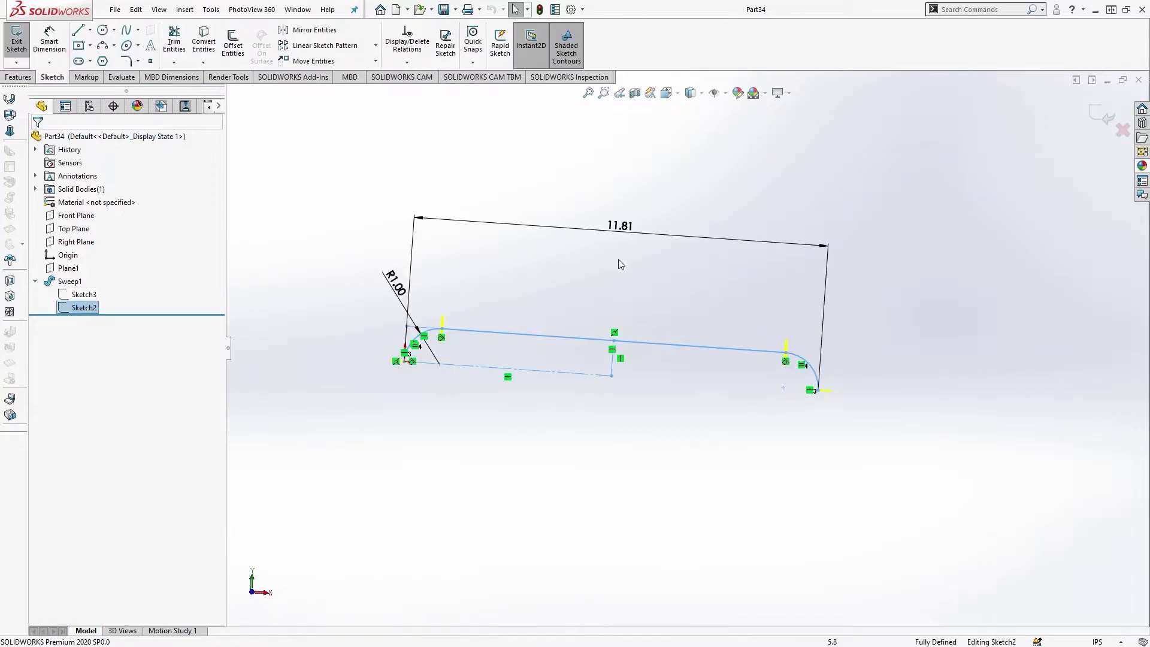
{"action": "double_click", "coordinate": [618, 234]}
{"action": "type", "text": "34cm"}
{"action": "key", "text": "Return"}
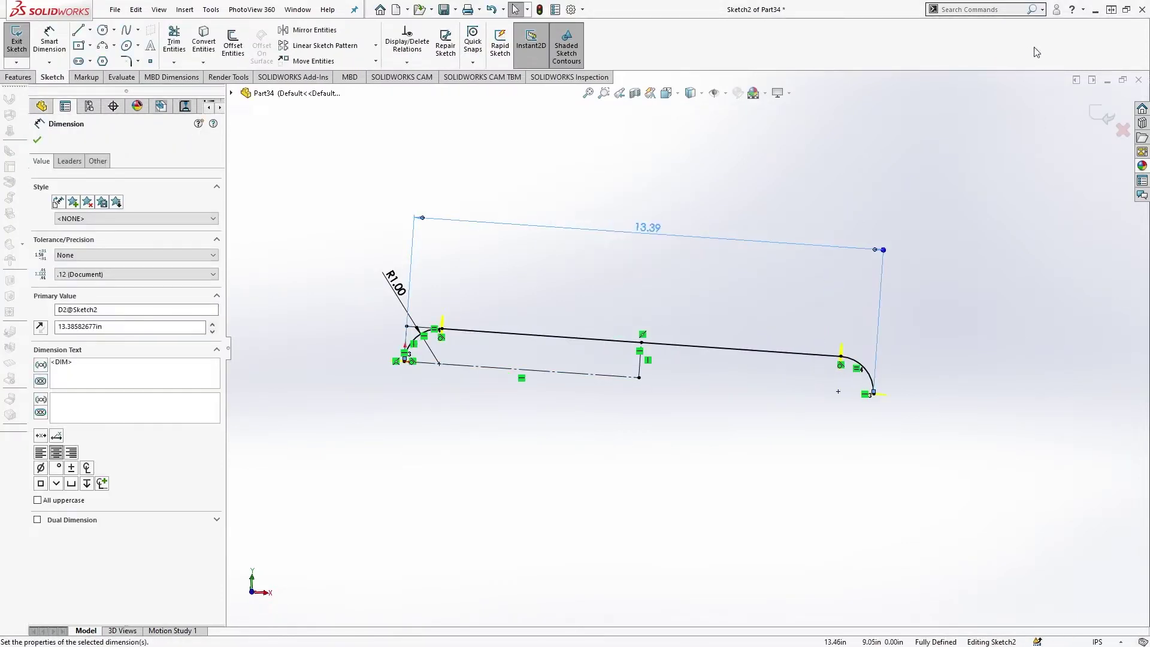
{"action": "left_click", "coordinate": [1097, 120]}
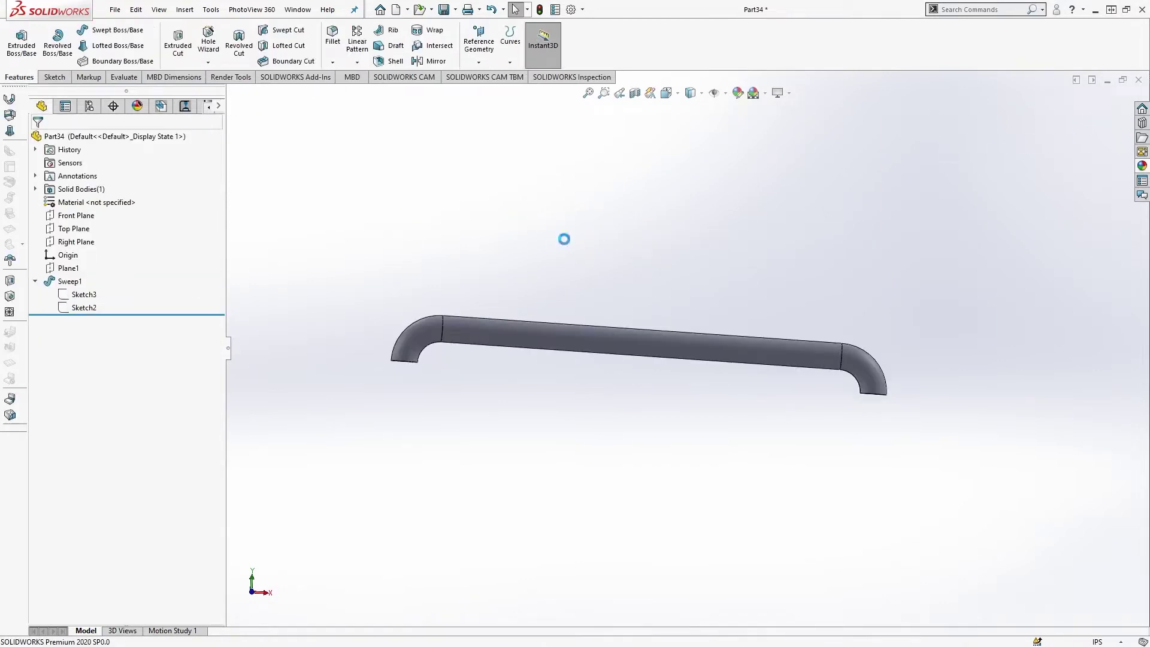
Return to the case assembly and rebuild it with the modified handle
{"action": "key", "text": "ctrl+Tab"}
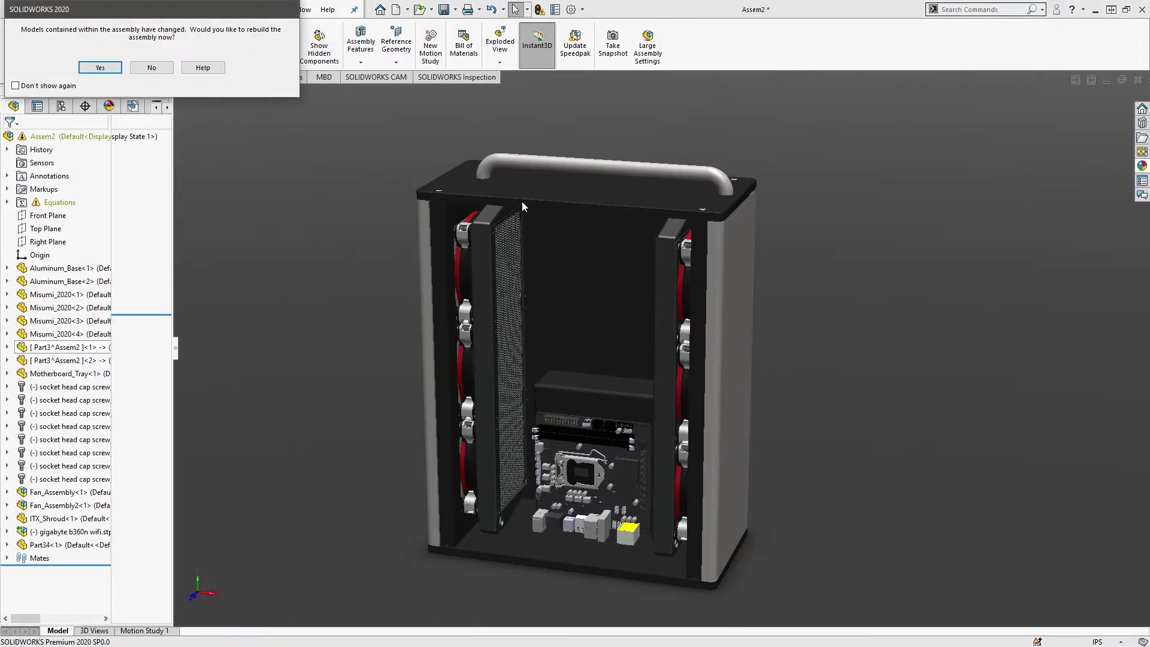
{"action": "left_click", "coordinate": [99, 67]}
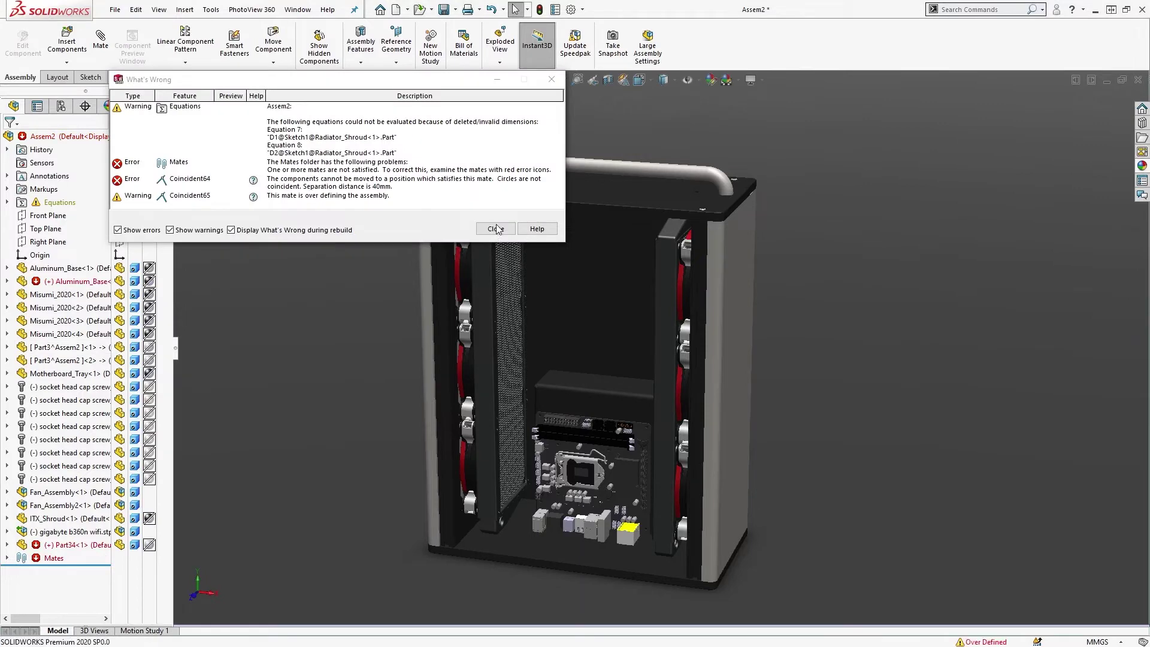
{"action": "scroll", "coordinate": [665, 246], "scroll_direction": "down", "scroll_amount": 5}
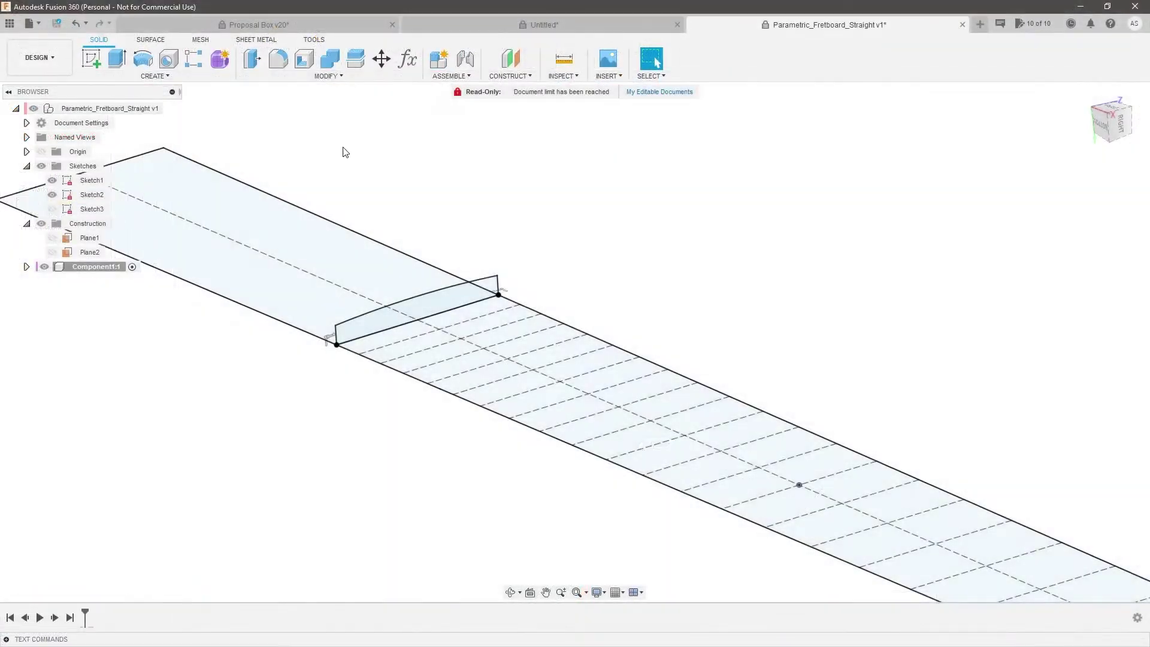
Switch to Fusion 360, show Sketch3 and loft a solid between the two fretboard end profiles, Sketch2 and Sketch3
{"action": "scroll", "coordinate": [995, 526], "scroll_direction": "up", "scroll_amount": 3}
{"action": "left_click", "coordinate": [52, 209]}
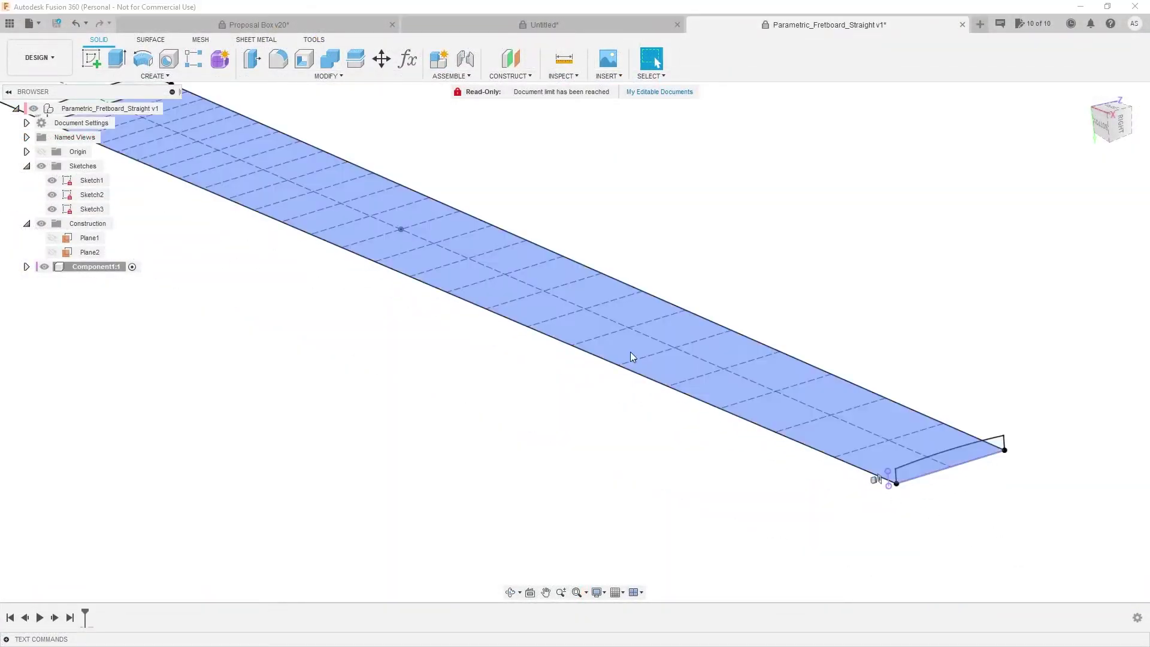
{"action": "scroll", "coordinate": [869, 427], "scroll_direction": "up", "scroll_amount": 3}
{"action": "left_click", "coordinate": [955, 478]}
{"action": "scroll", "coordinate": [959, 479], "scroll_direction": "down", "scroll_amount": 5}
{"action": "scroll", "coordinate": [602, 313], "scroll_direction": "up", "scroll_amount": 3}
{"action": "left_click", "coordinate": [457, 243], "text": "ctrl"}
{"action": "scroll", "coordinate": [336, 156], "scroll_direction": "down", "scroll_amount": 2}
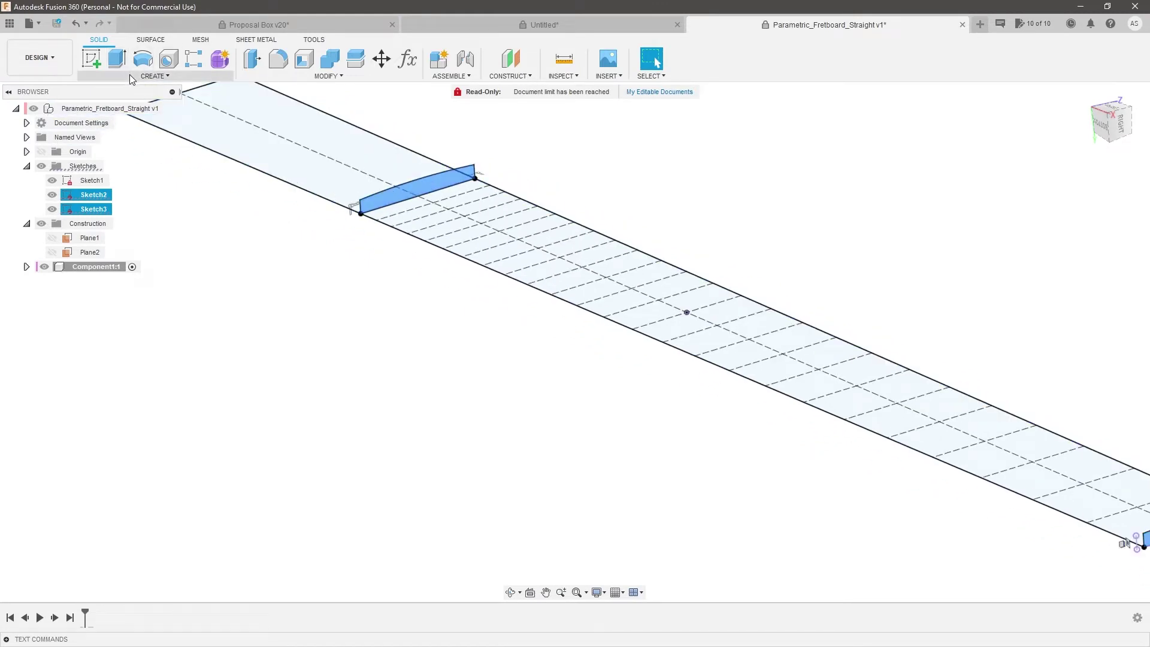
{"action": "left_click", "coordinate": [155, 76]}
{"action": "left_click", "coordinate": [96, 182]}
{"action": "left_click", "coordinate": [1080, 422]}
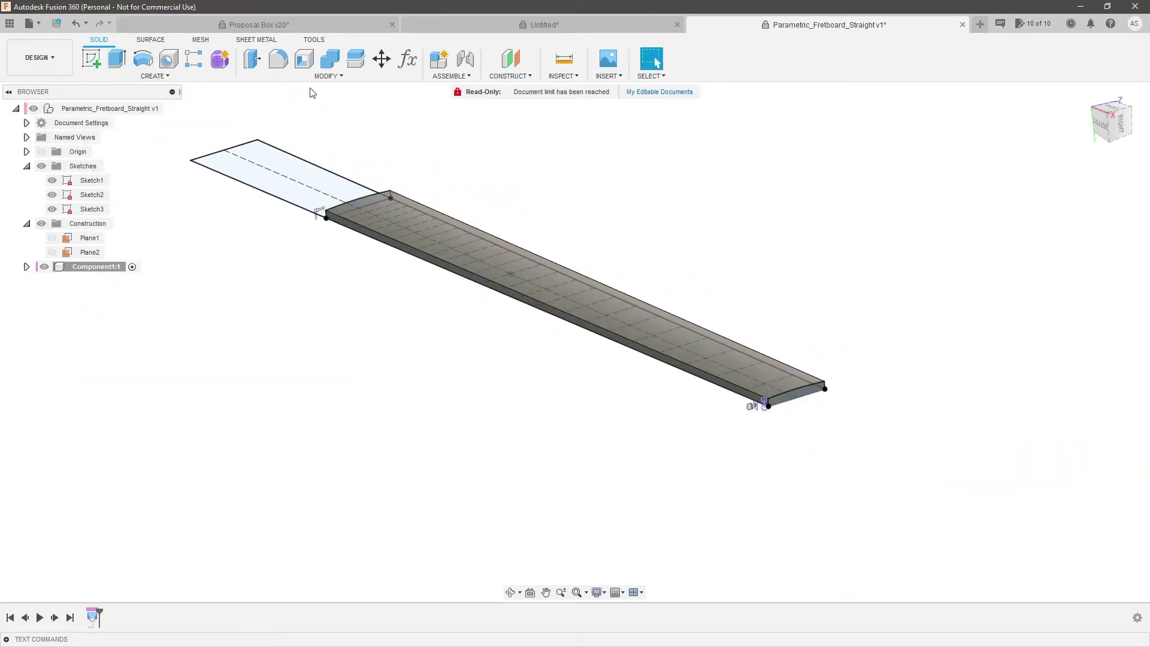
Set the fretboard's Scale_Length user parameter to 30 in, and change it to 12 in
{"action": "left_click", "coordinate": [408, 59]}
{"action": "left_click_drag", "start_coordinate": [694, 471], "coordinate": [728, 362]}
{"action": "middle_click_drag", "start_coordinate": [578, 254], "coordinate": [584, 322], "text": "shift"}
{"action": "scroll", "coordinate": [584, 321], "scroll_direction": "down", "scroll_amount": 2}
{"action": "left_click", "coordinate": [696, 415]}
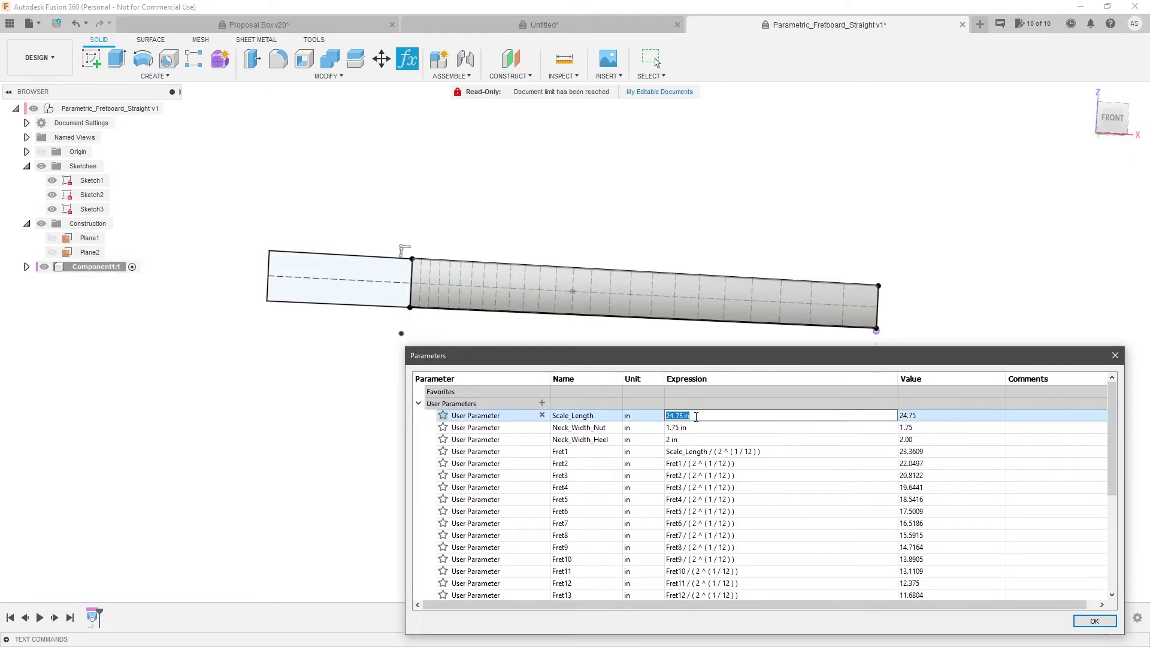
{"action": "type", "text": "30"}
{"action": "key", "text": "Return"}
{"action": "left_click", "coordinate": [696, 416]}
{"action": "type", "text": "12"}
{"action": "key", "text": "Return"}
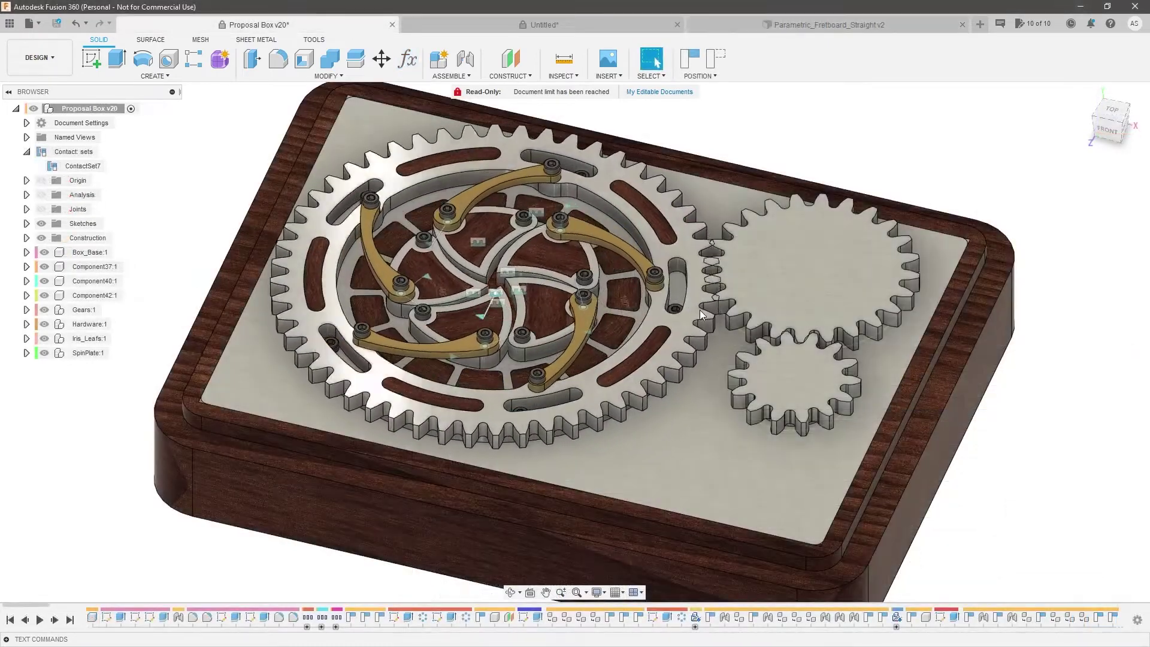
Turn the large gear in the Proposal Box design to test the iris mechanism
{"action": "left_click_drag", "start_coordinate": [700, 310], "coordinate": [683, 336]}
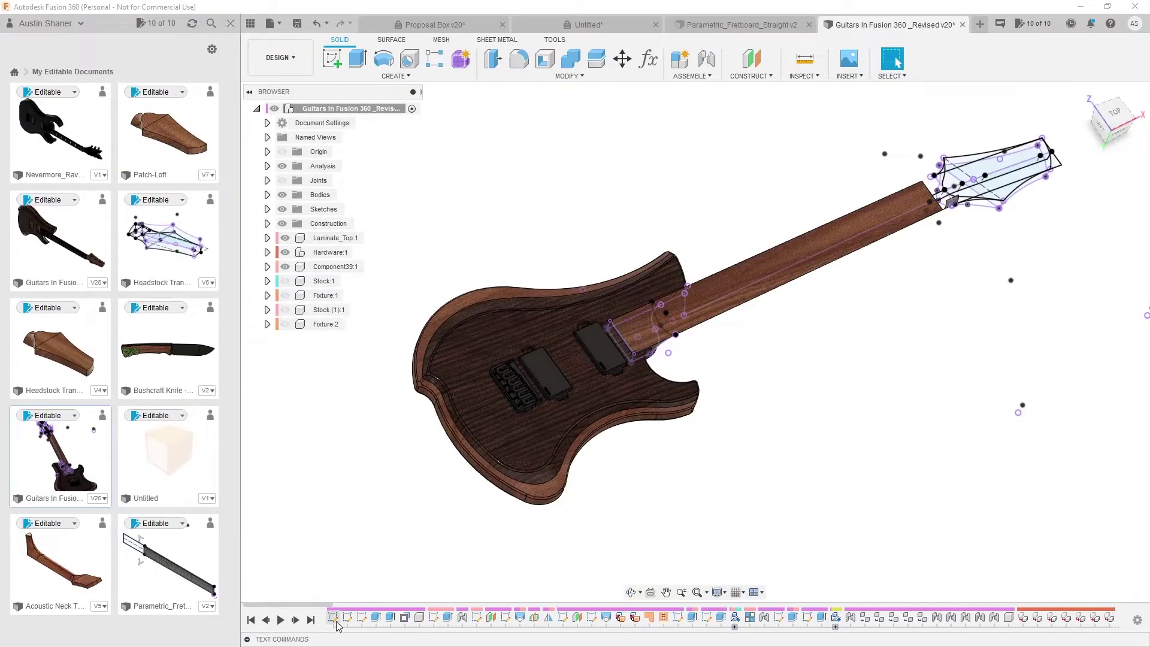
In the guitar design, edit the first sketch in the history and set its overall length dimension to 40
{"action": "double_click", "coordinate": [329, 617]}
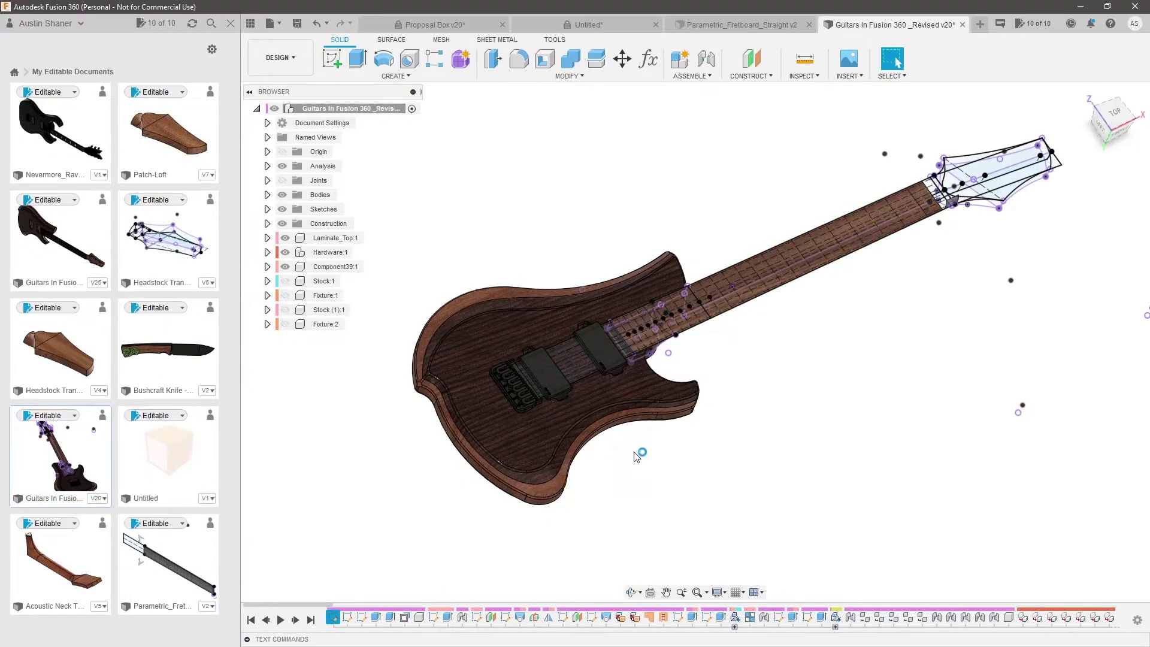
{"action": "double_click", "coordinate": [787, 444]}
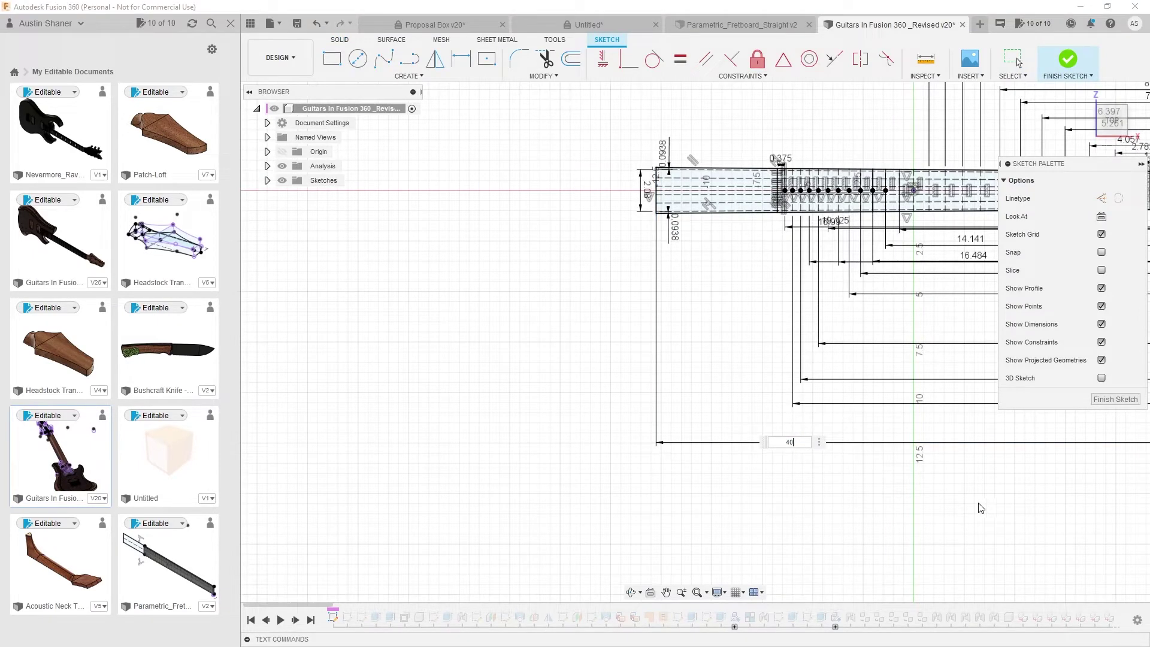
{"action": "type", "text": "40"}
{"action": "key", "text": "Return"}
{"action": "left_click", "coordinate": [1116, 399]}
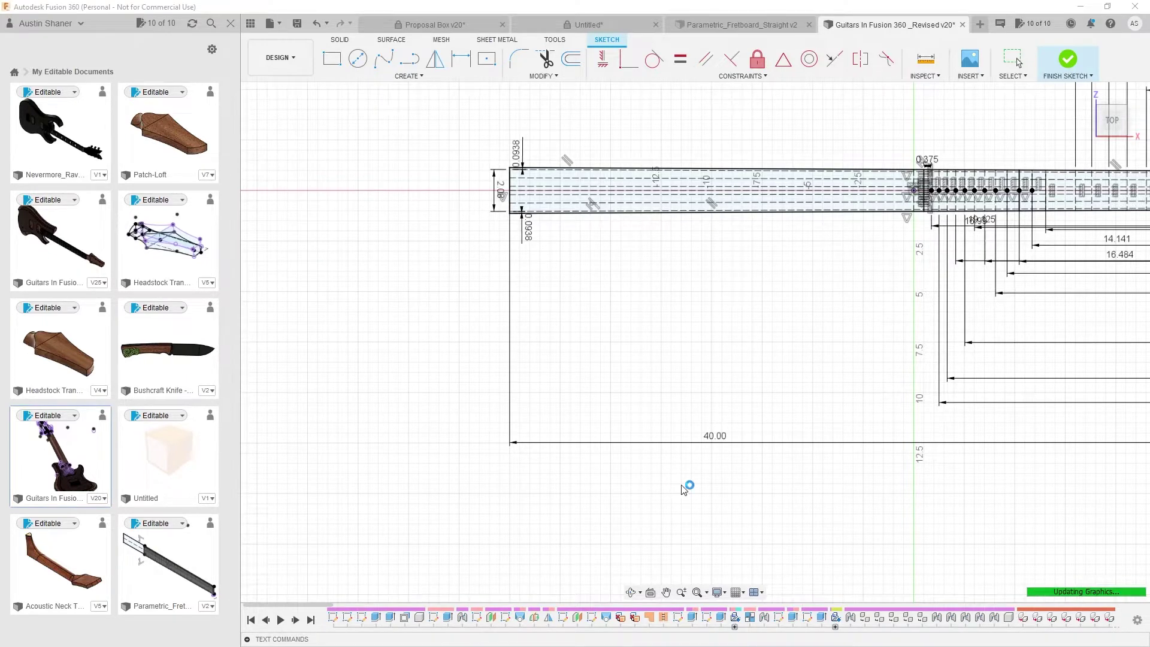
{"action": "mouse_move", "coordinate": [668, 438]}
{"action": "middle_mouse_down", "text": "shift"}
{"action": "mouse_move", "coordinate": [688, 413]}
{"action": "mouse_move", "coordinate": [693, 354]}
{"action": "mouse_move", "coordinate": [683, 429]}
{"action": "middle_mouse_up", "text": "shift"}
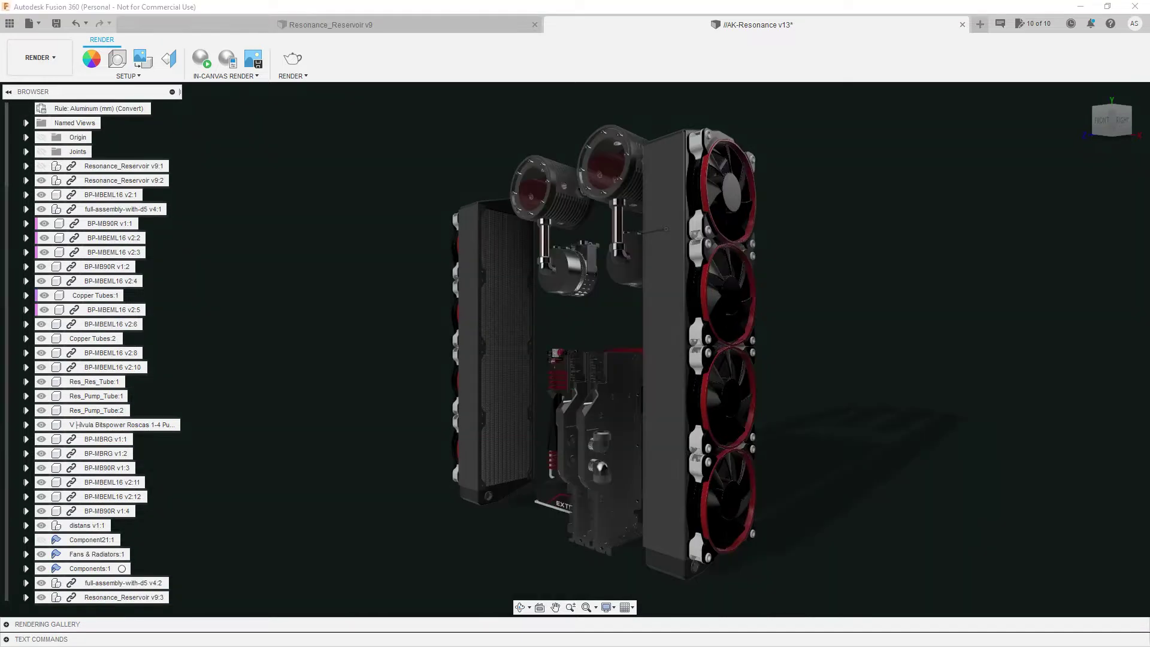
Examine the reservoirs, pumps, radiators and motherboard of the AK-Resonance assembly from several angles and up close
{"action": "middle_click_drag", "start_coordinate": [911, 347], "coordinate": [753, 365], "text": "shift"}
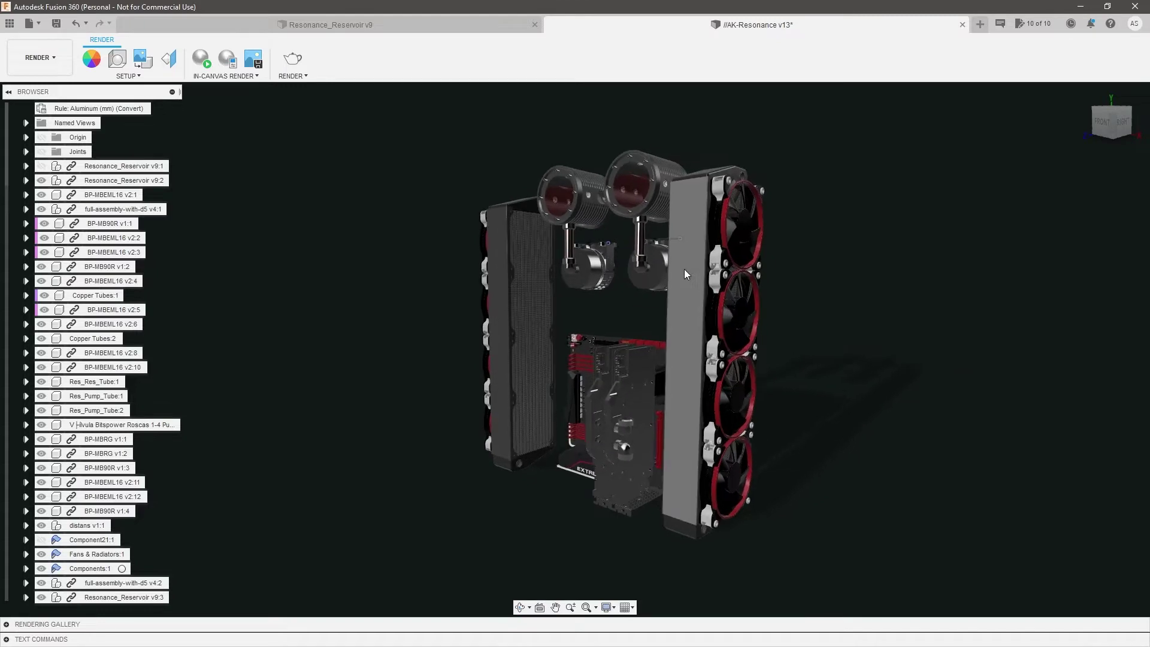
{"action": "middle_click_drag", "start_coordinate": [757, 301], "coordinate": [814, 299], "text": "shift"}
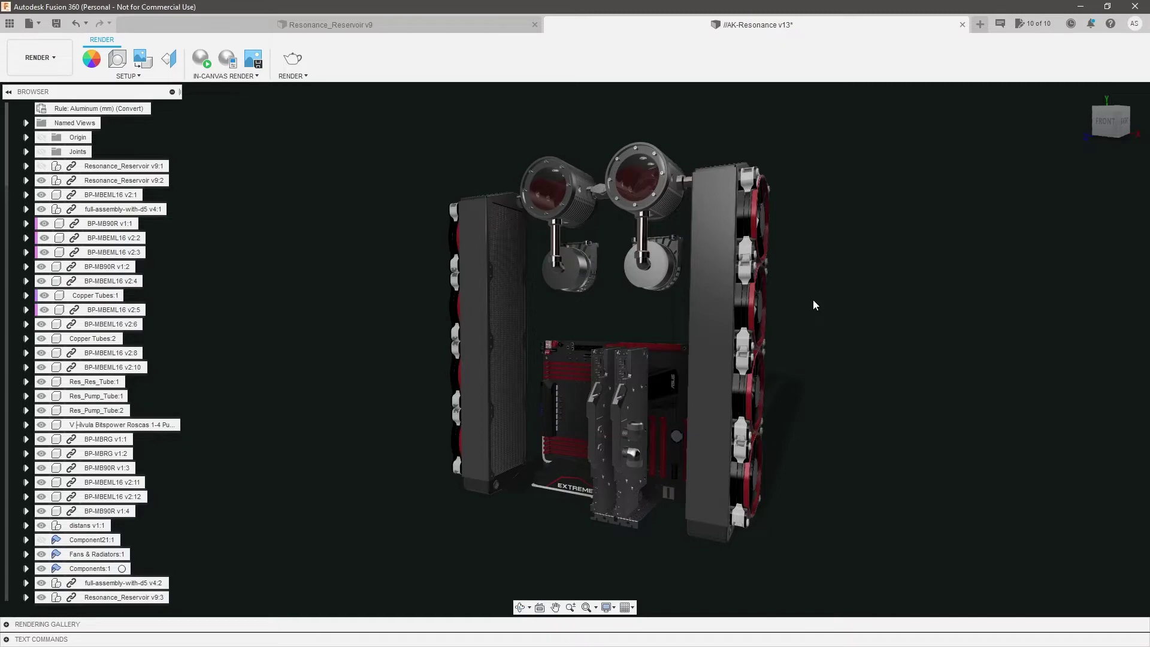
{"action": "mouse_move", "coordinate": [867, 406]}
{"action": "middle_mouse_down", "text": "shift"}
{"action": "mouse_move", "coordinate": [915, 406]}
{"action": "mouse_move", "coordinate": [874, 426]}
{"action": "mouse_move", "coordinate": [879, 413]}
{"action": "mouse_move", "coordinate": [868, 415]}
{"action": "middle_mouse_up", "text": "shift"}
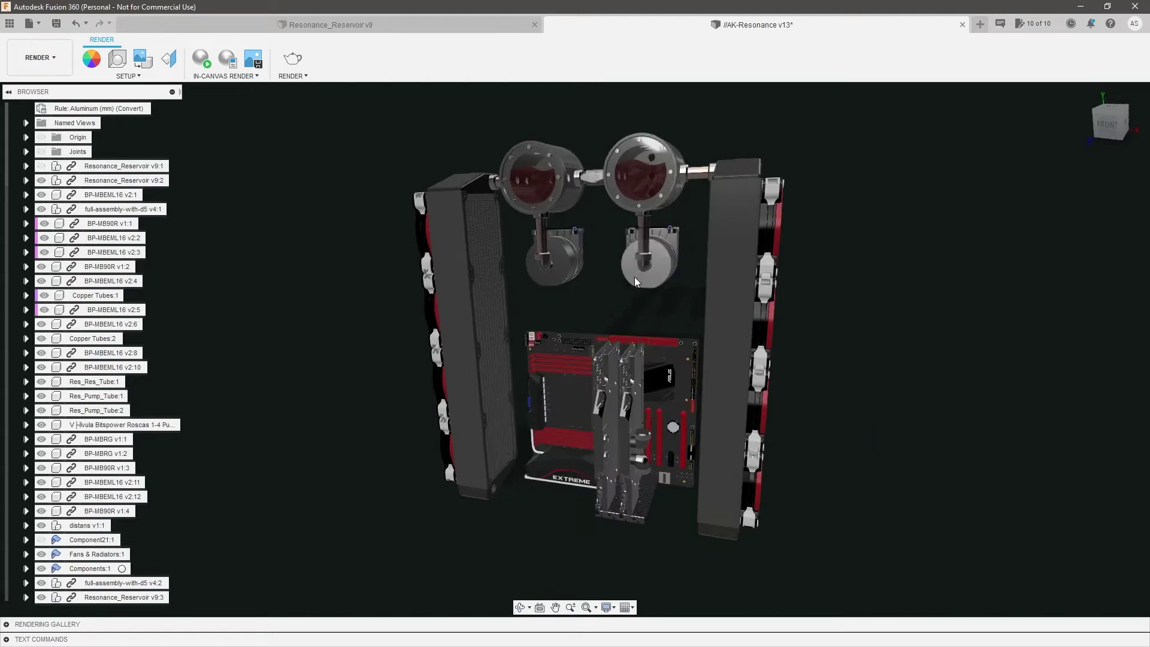
{"action": "scroll", "coordinate": [662, 125], "scroll_direction": "up", "scroll_amount": 4}
{"action": "middle_click_drag", "start_coordinate": [661, 126], "coordinate": [728, 223], "text": "shift"}
{"action": "middle_click_drag", "start_coordinate": [724, 238], "coordinate": [632, 243], "text": "shift"}
{"action": "scroll", "coordinate": [632, 243], "scroll_direction": "down", "scroll_amount": 3}
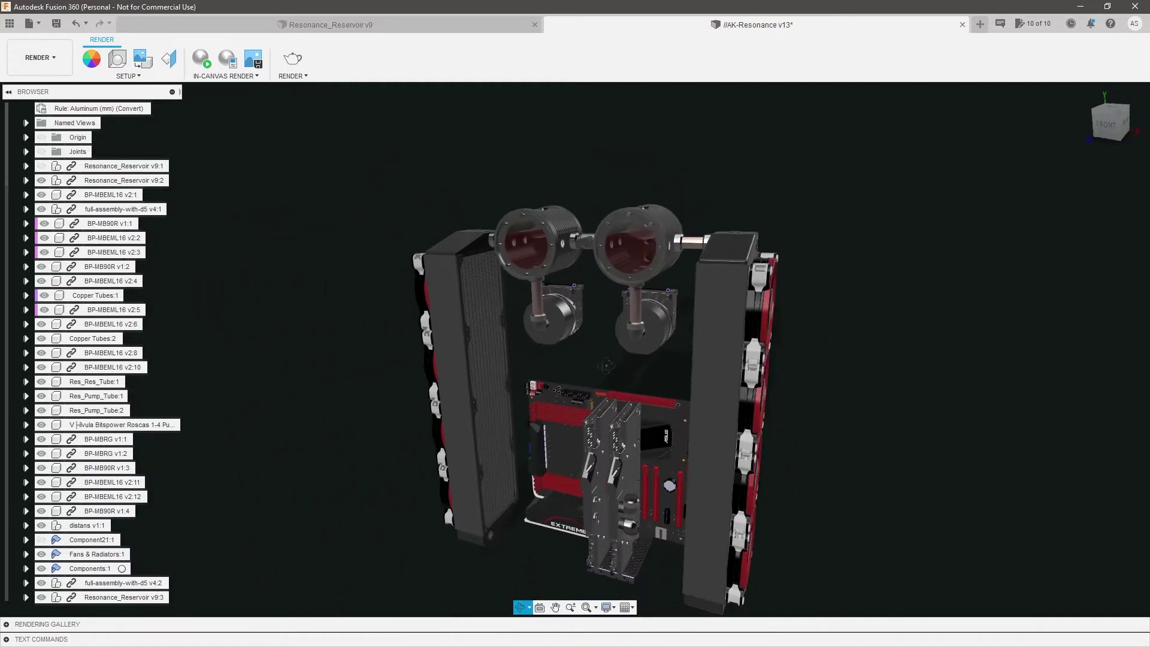
{"action": "mouse_move", "coordinate": [606, 366]}
{"action": "middle_mouse_down", "text": "shift"}
{"action": "mouse_move", "coordinate": [630, 359]}
{"action": "mouse_move", "coordinate": [600, 362]}
{"action": "mouse_move", "coordinate": [604, 386]}
{"action": "mouse_move", "coordinate": [629, 356]}
{"action": "mouse_move", "coordinate": [621, 363]}
{"action": "middle_mouse_up", "text": "shift"}
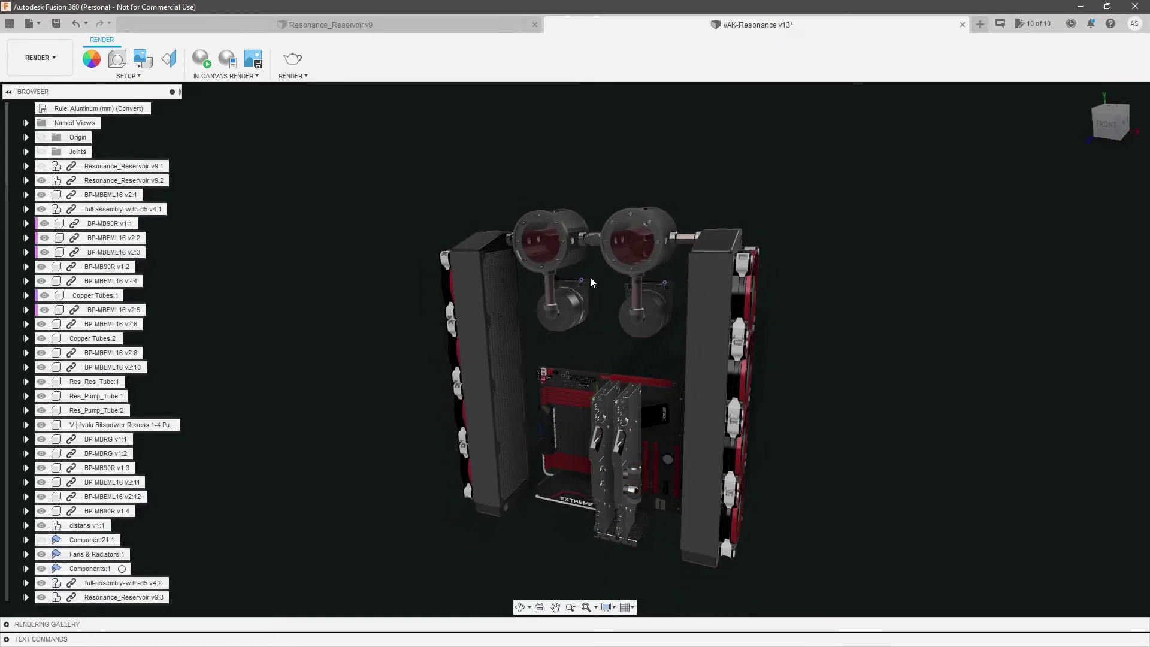
{"action": "scroll", "coordinate": [595, 270], "scroll_direction": "up", "scroll_amount": 1}
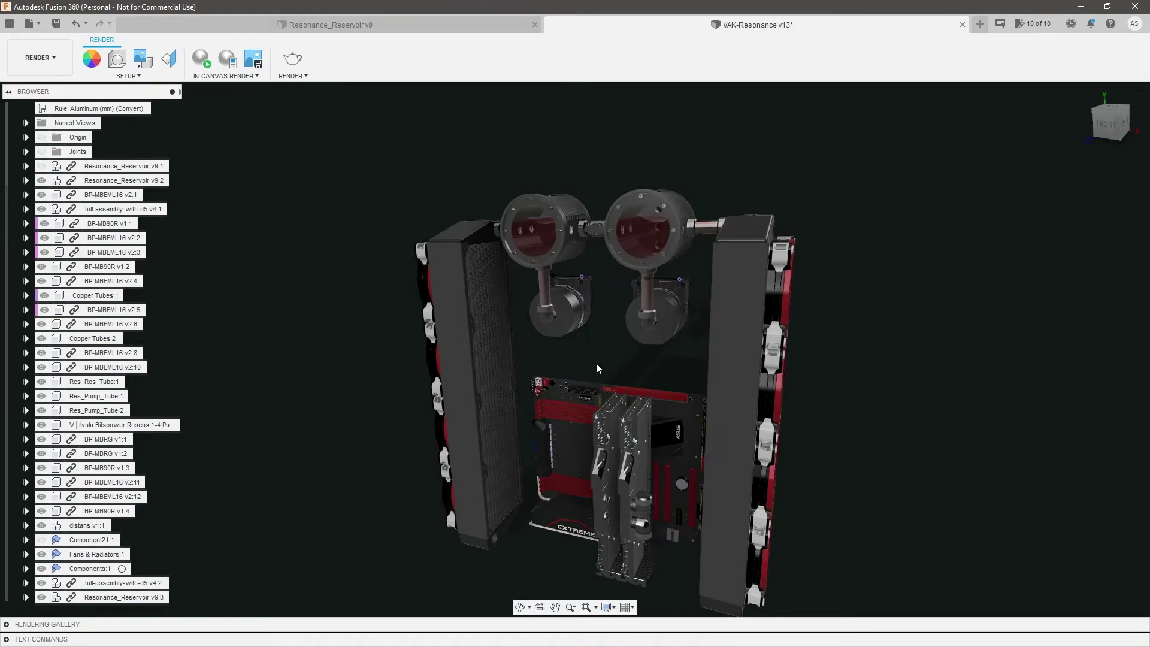
{"action": "scroll", "coordinate": [546, 205], "scroll_direction": "up", "scroll_amount": 3}
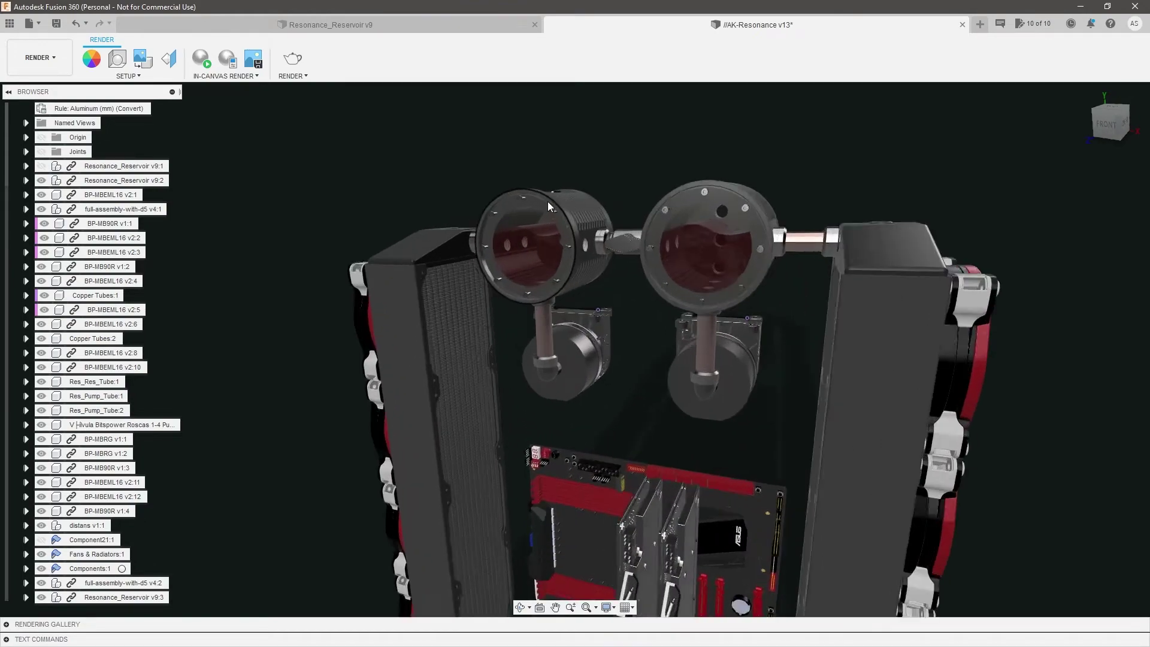
Switch to the Resonance_Reservoir design and examine the reservoir's end window, screws, fitting and threaded ports from several angles and up close
{"action": "scroll", "coordinate": [559, 206], "scroll_direction": "up", "scroll_amount": 3}
{"action": "mouse_move", "coordinate": [559, 206]}
{"action": "middle_mouse_down", "text": "shift"}
{"action": "mouse_move", "coordinate": [580, 192]}
{"action": "mouse_move", "coordinate": [557, 216]}
{"action": "mouse_move", "coordinate": [572, 216]}
{"action": "middle_mouse_up", "text": "shift"}
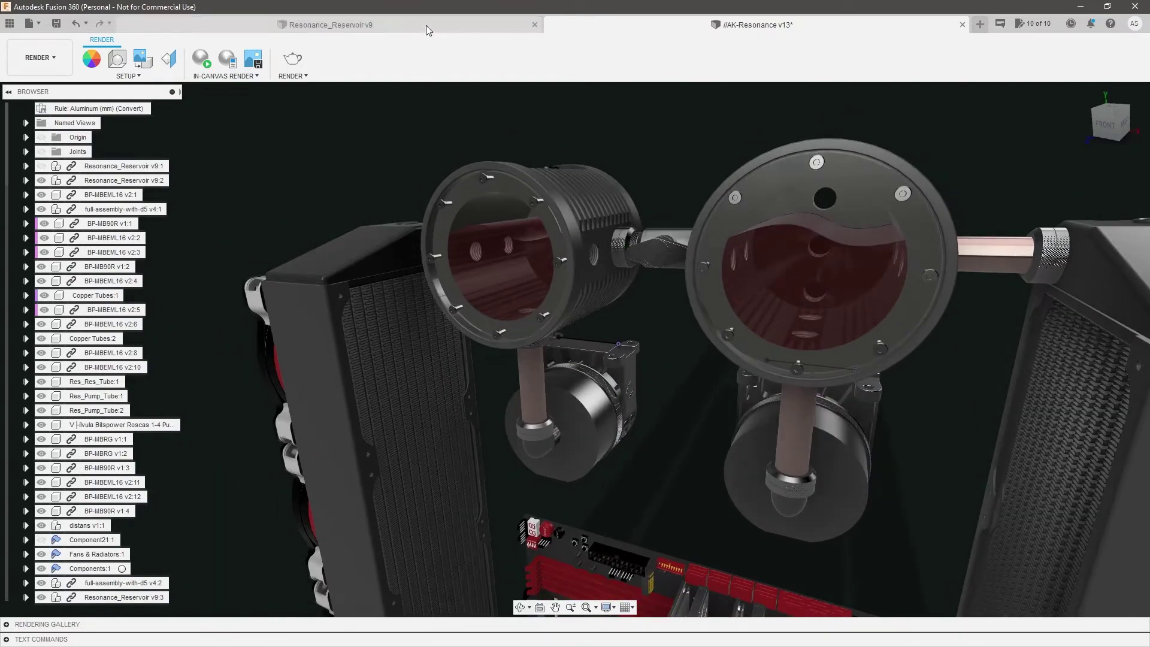
{"action": "left_click", "coordinate": [426, 25]}
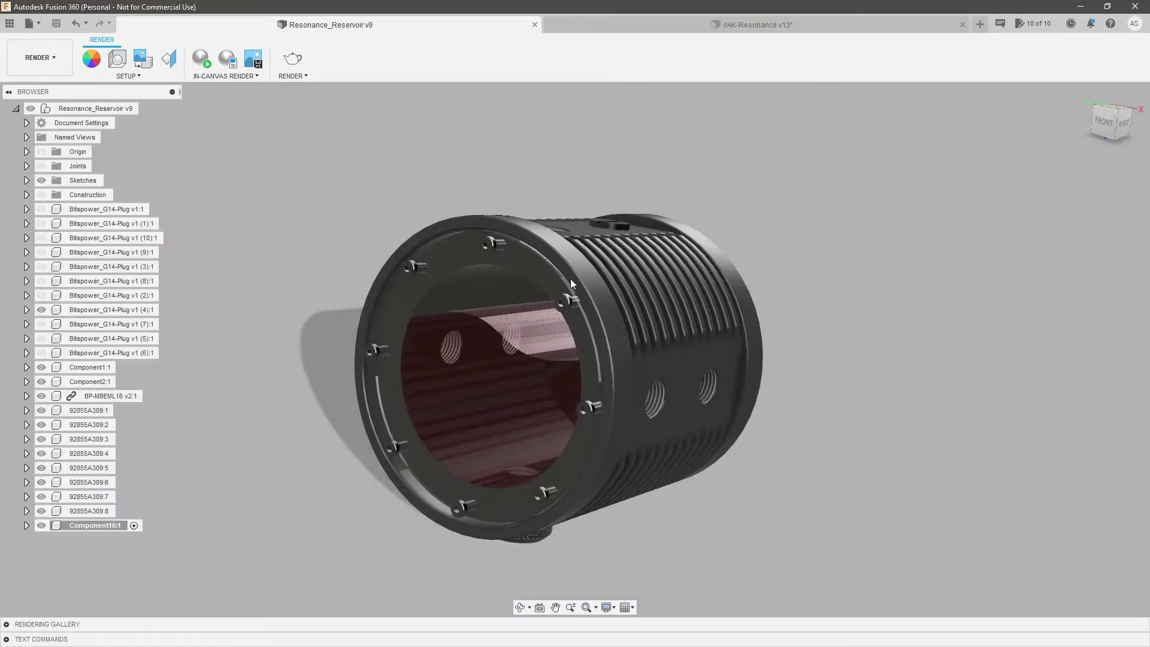
{"action": "middle_click_drag", "start_coordinate": [571, 279], "coordinate": [491, 310], "text": "shift"}
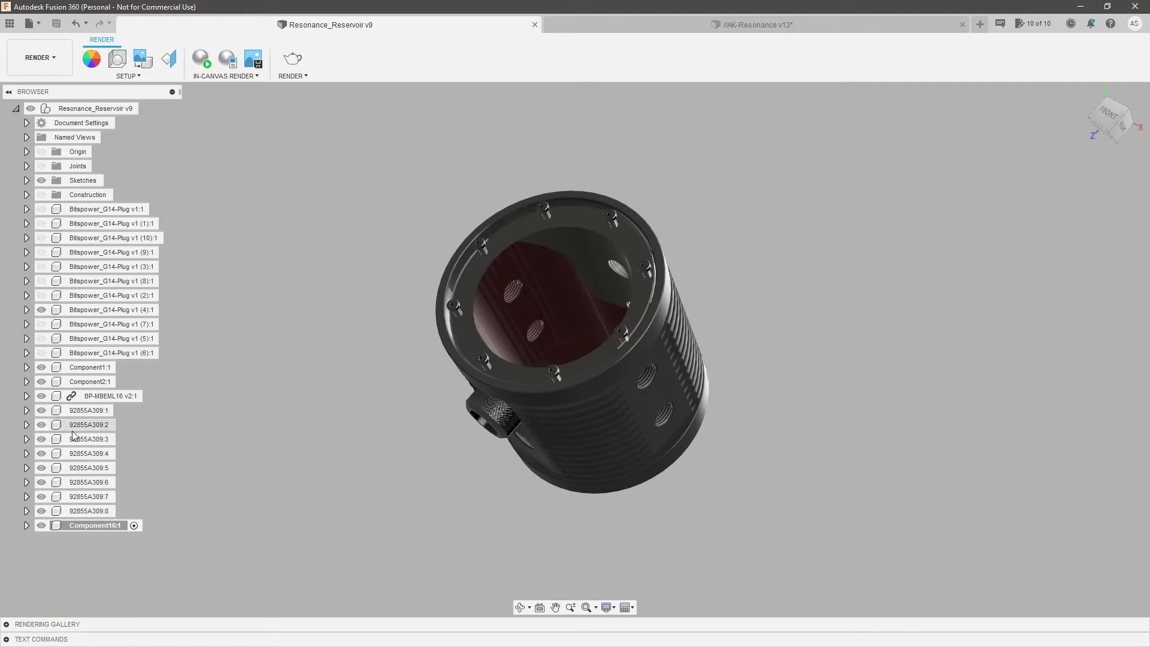
{"action": "middle_click_drag", "start_coordinate": [354, 390], "coordinate": [399, 380], "text": "shift"}
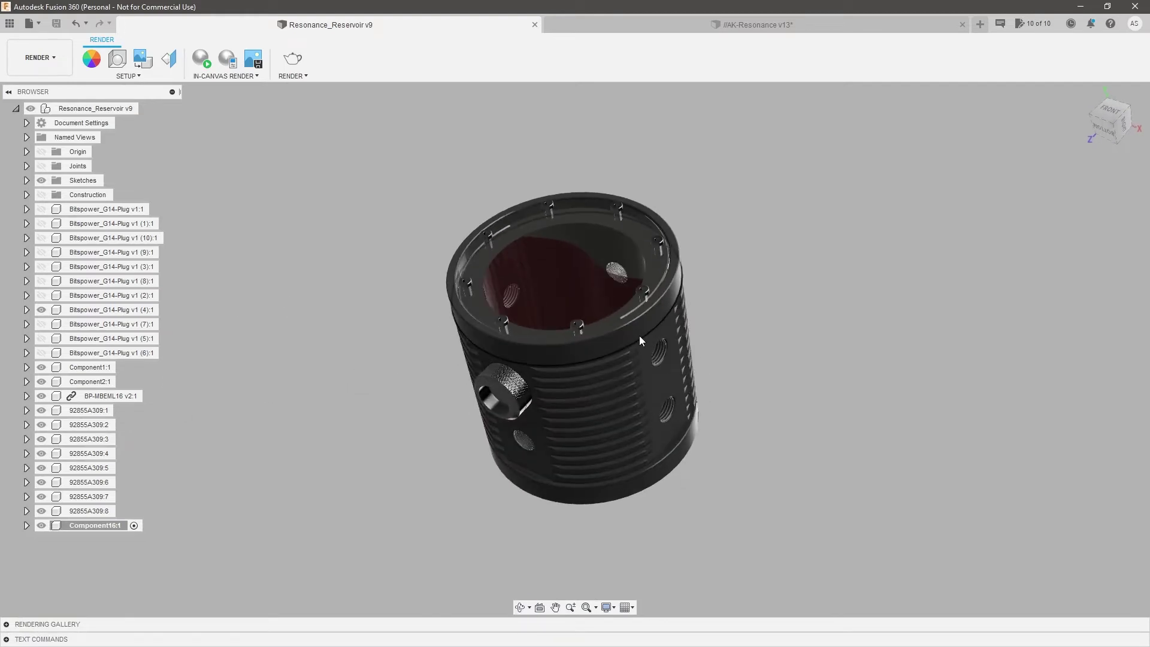
{"action": "left_click", "coordinate": [653, 398]}
{"action": "mouse_move", "coordinate": [758, 371]}
{"action": "middle_mouse_down", "text": "shift"}
{"action": "mouse_move", "coordinate": [765, 343]}
{"action": "mouse_move", "coordinate": [763, 361]}
{"action": "middle_mouse_up", "text": "shift"}
{"action": "left_click", "coordinate": [620, 273]}
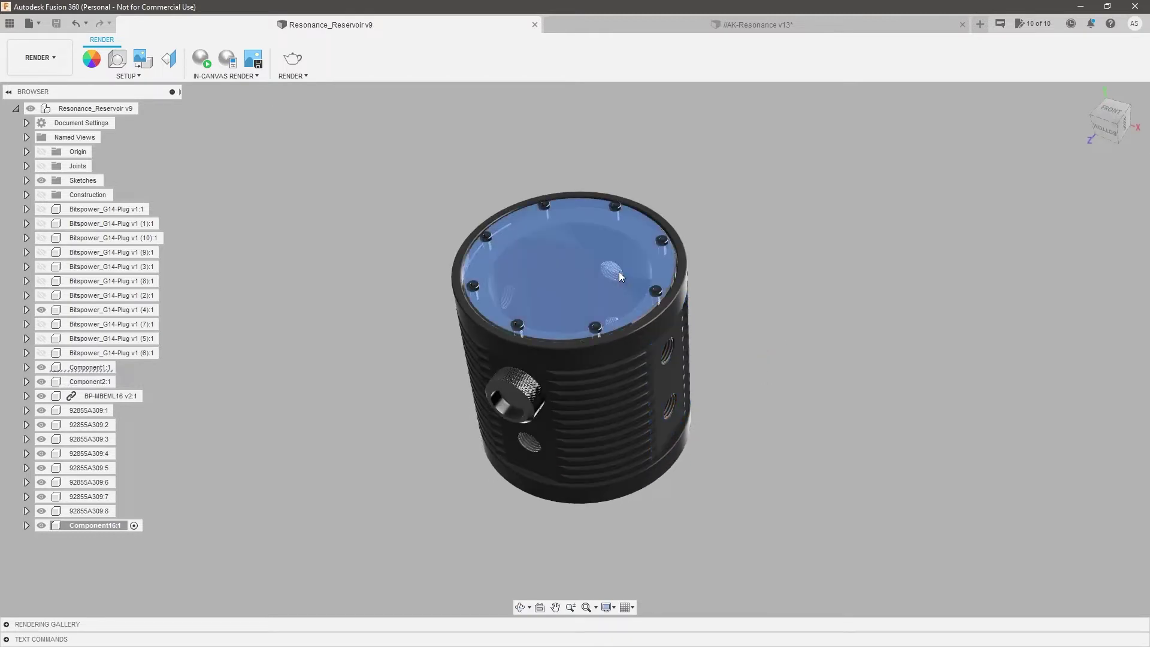
{"action": "middle_click_drag", "start_coordinate": [731, 244], "coordinate": [720, 271], "text": "shift"}
{"action": "scroll", "coordinate": [564, 289], "scroll_direction": "up", "scroll_amount": 4}
{"action": "middle_click_drag", "start_coordinate": [560, 339], "coordinate": [571, 314], "text": "shift"}
{"action": "scroll", "coordinate": [458, 344], "scroll_direction": "down", "scroll_amount": 1}
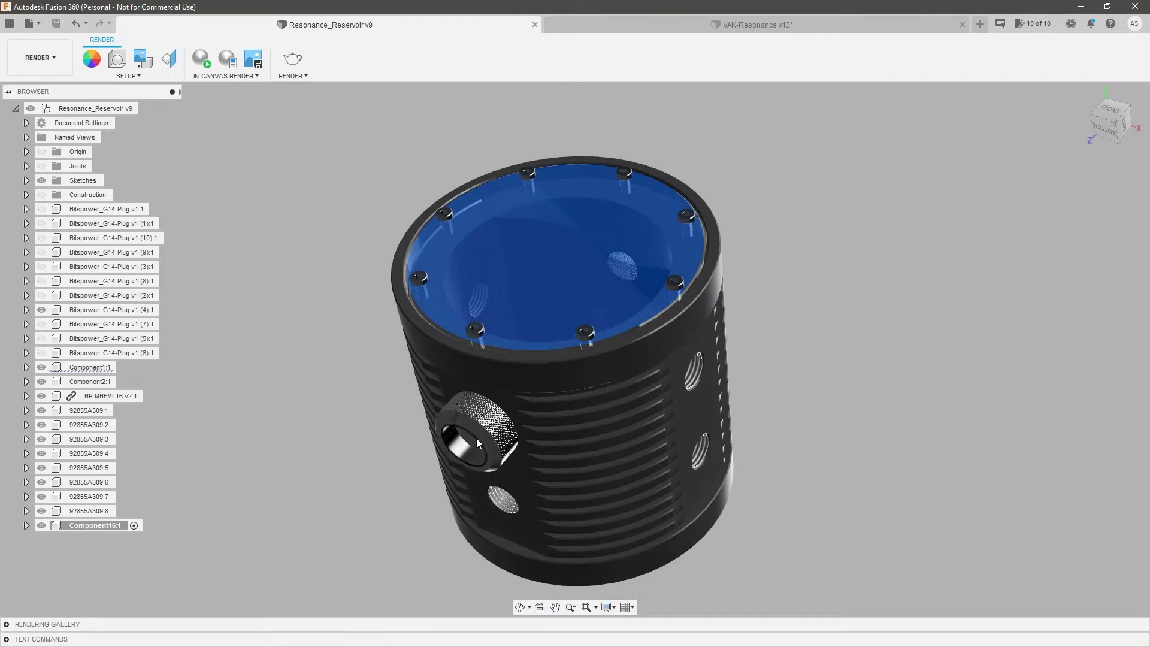
Show all the hidden Bitspower_G14-Plug components in the reservoir design
{"action": "left_click", "coordinate": [315, 421]}
{"action": "left_click", "coordinate": [41, 353]}
{"action": "left_click", "coordinate": [41, 338]}
{"action": "left_click", "coordinate": [41, 324]}
{"action": "left_click", "coordinate": [41, 296]}
{"action": "left_click", "coordinate": [42, 267]}
{"action": "left_click", "coordinate": [41, 252]}
{"action": "left_click", "coordinate": [41, 238]}
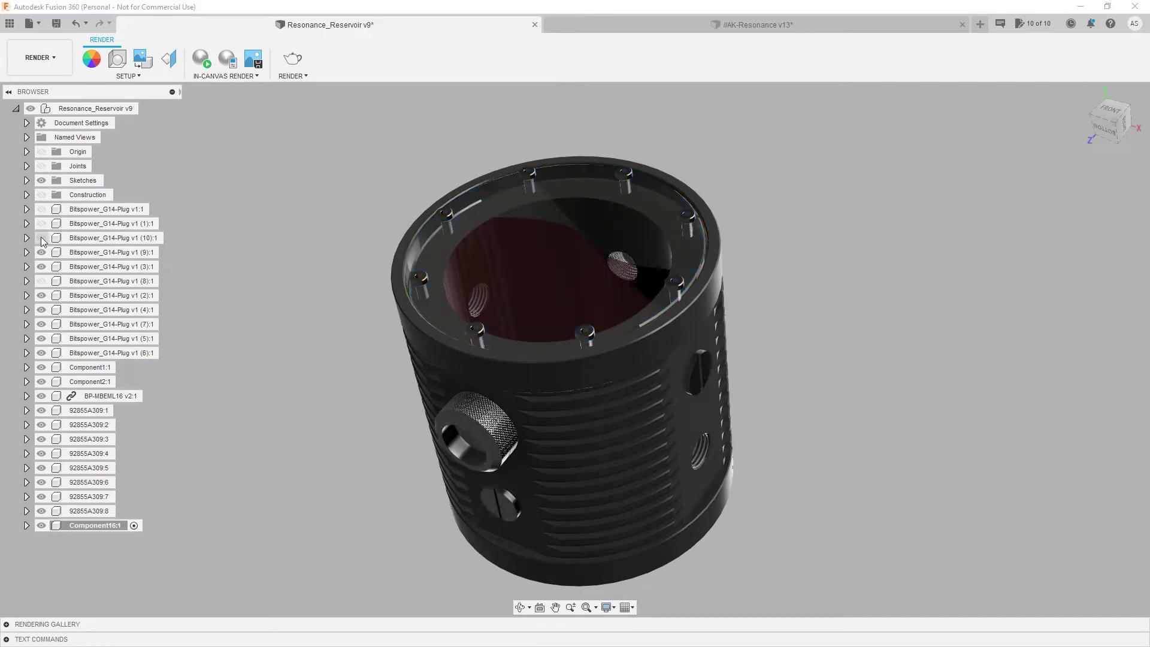
{"action": "left_click", "coordinate": [41, 223]}
{"action": "left_click", "coordinate": [41, 210]}
{"action": "left_click", "coordinate": [42, 281]}
{"action": "middle_click_drag", "start_coordinate": [354, 295], "coordinate": [367, 403], "text": "shift"}
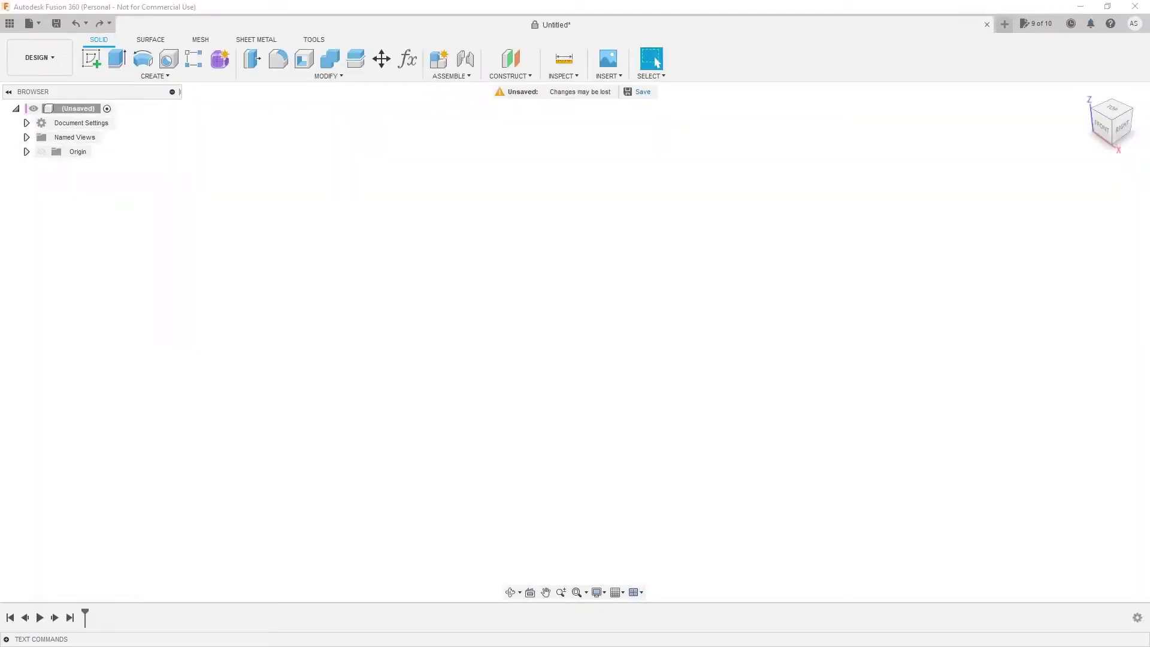
In the empty untitled design, sketch a circle centred on the origin of the horizontal plane and set its diameter to 3.937 in
{"action": "left_click", "coordinate": [91, 58]}
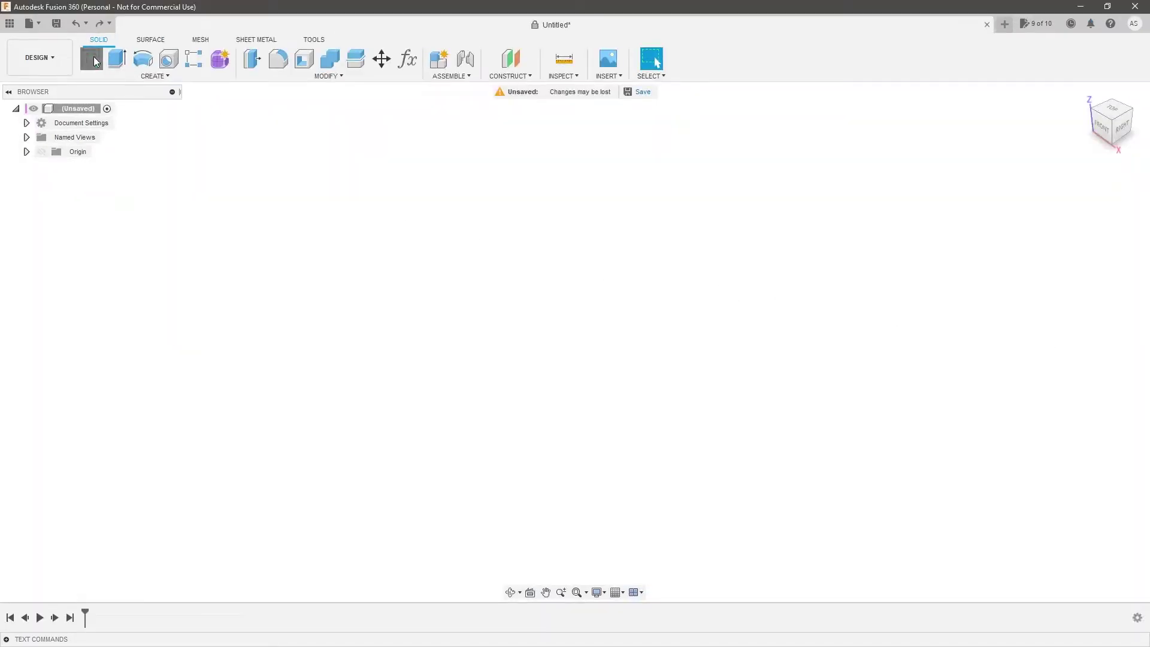
{"action": "left_click", "coordinate": [533, 364]}
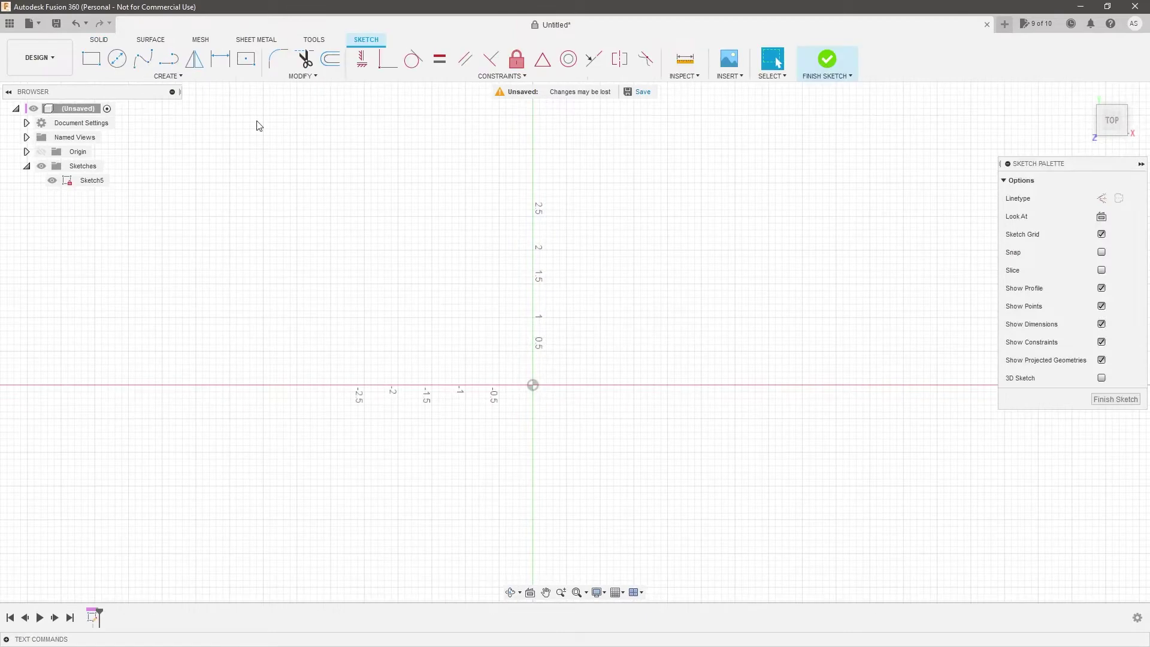
{"action": "left_click", "coordinate": [117, 58]}
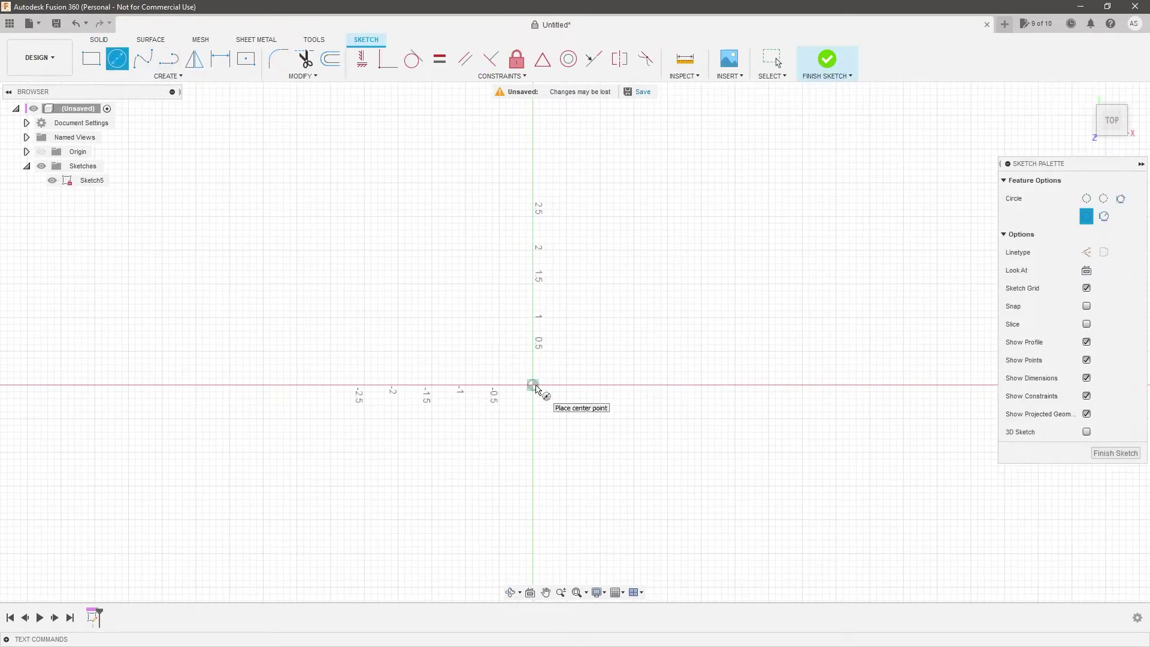
{"action": "left_click", "coordinate": [533, 385]}
{"action": "left_click", "coordinate": [640, 312]}
{"action": "key", "text": "d"}
{"action": "left_click", "coordinate": [639, 307]}
{"action": "left_click", "coordinate": [711, 271]}
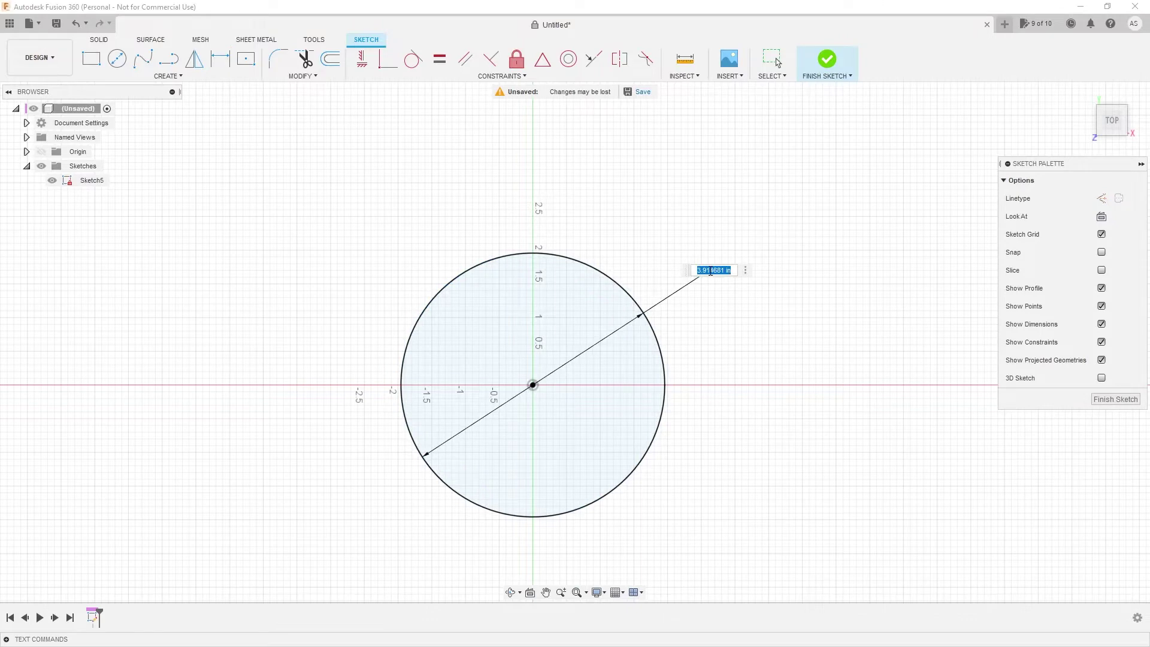
{"action": "key", "text": "Return"}
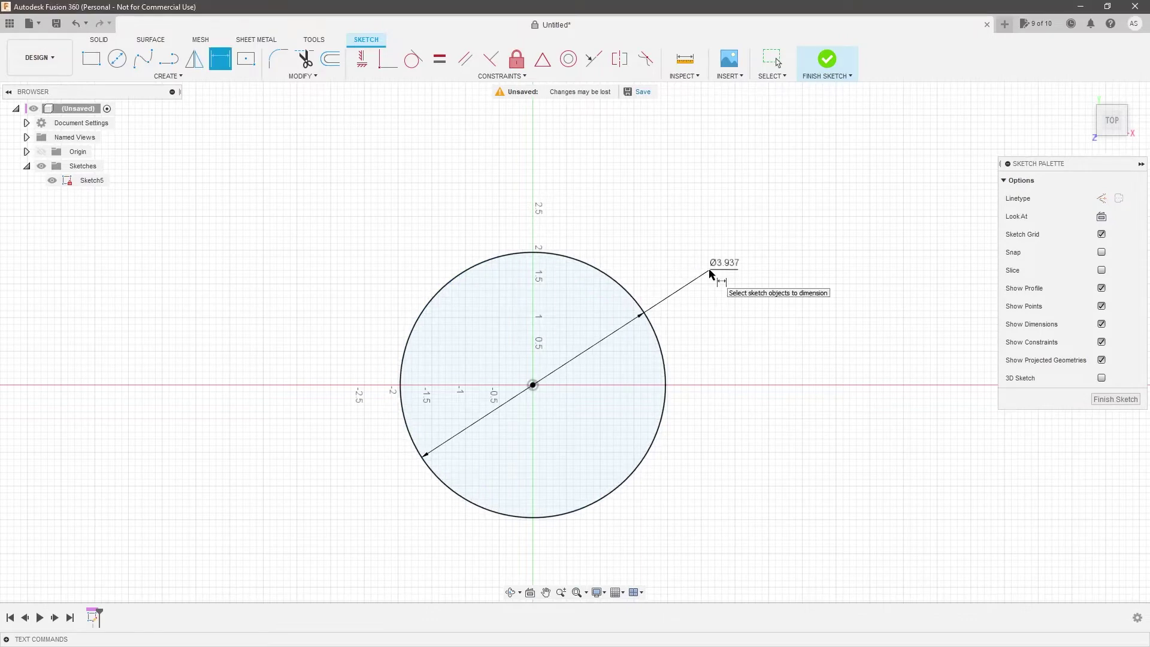
Draw a second, smaller circle centred on the origin and set its diameter to 92 mm
{"action": "key", "text": "c"}
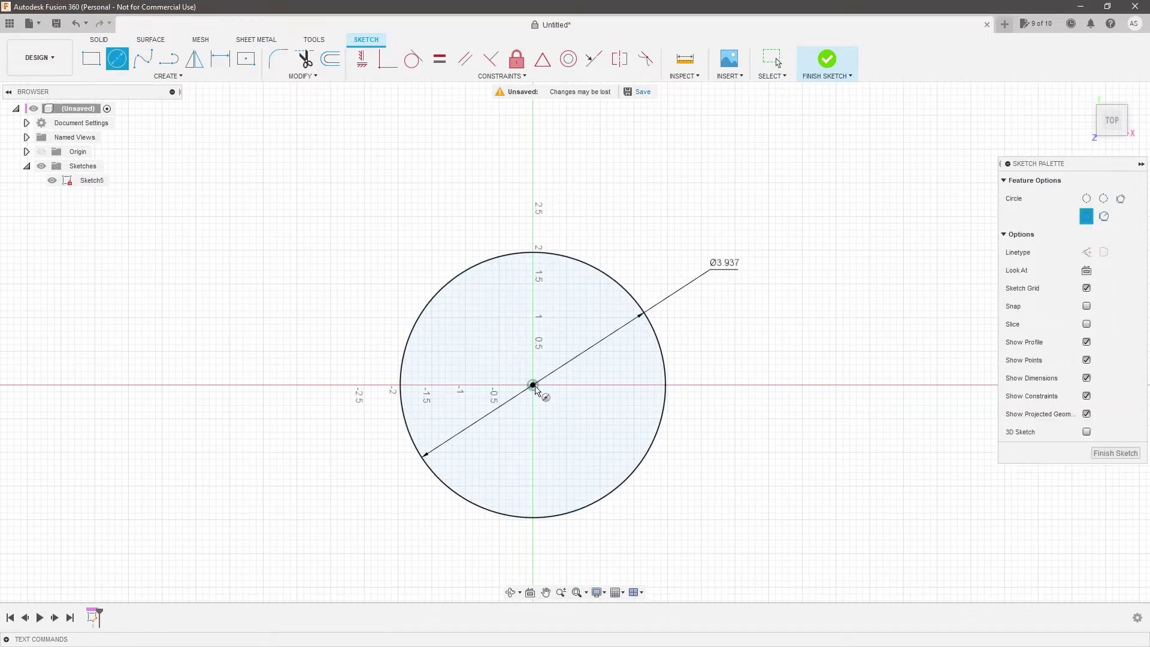
{"action": "left_click", "coordinate": [533, 385]}
{"action": "left_click", "coordinate": [649, 365]}
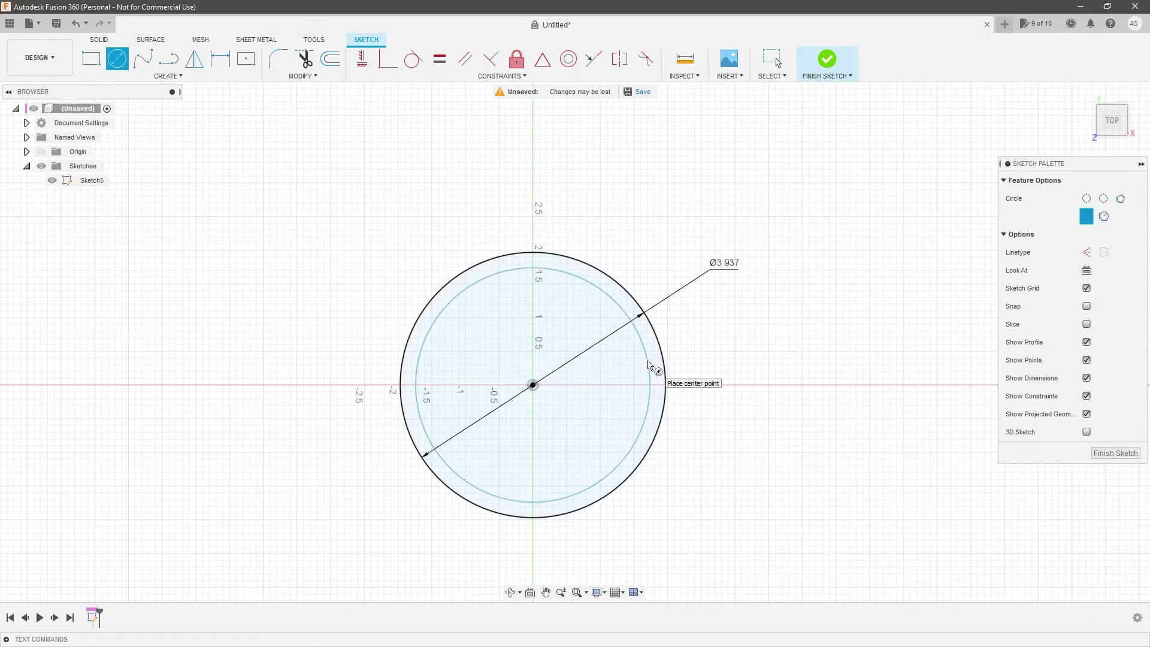
{"action": "key", "text": "Escape"}
{"action": "left_click", "coordinate": [648, 368]}
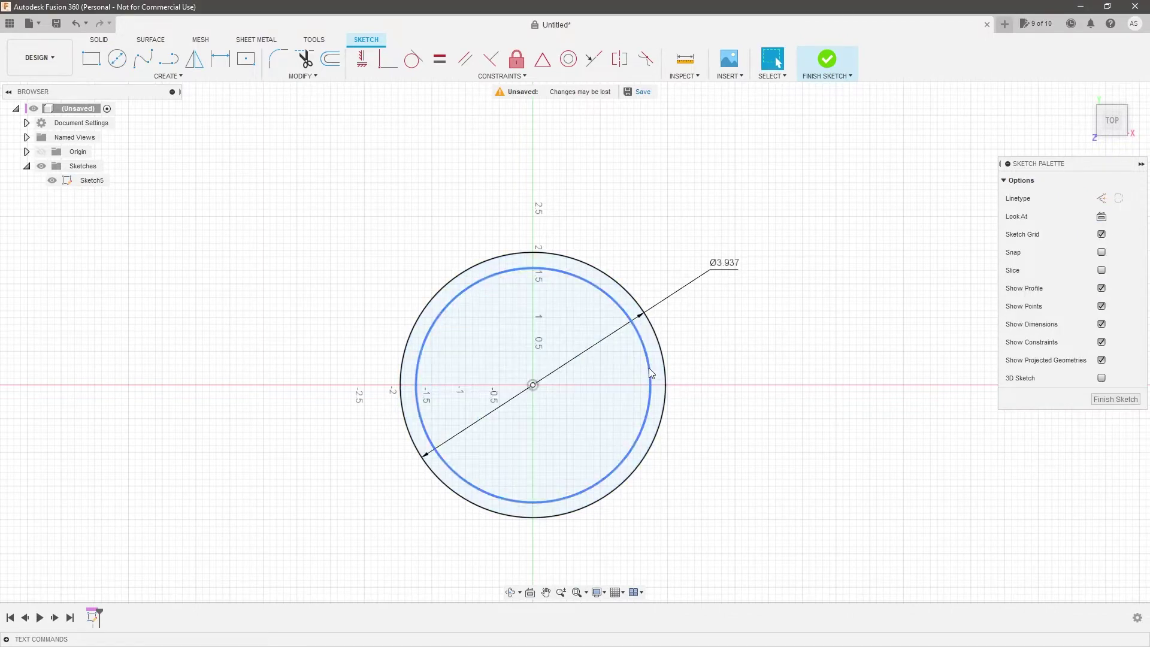
{"action": "key", "text": "d"}
{"action": "left_click", "coordinate": [692, 345]}
{"action": "type", "text": "92m"}
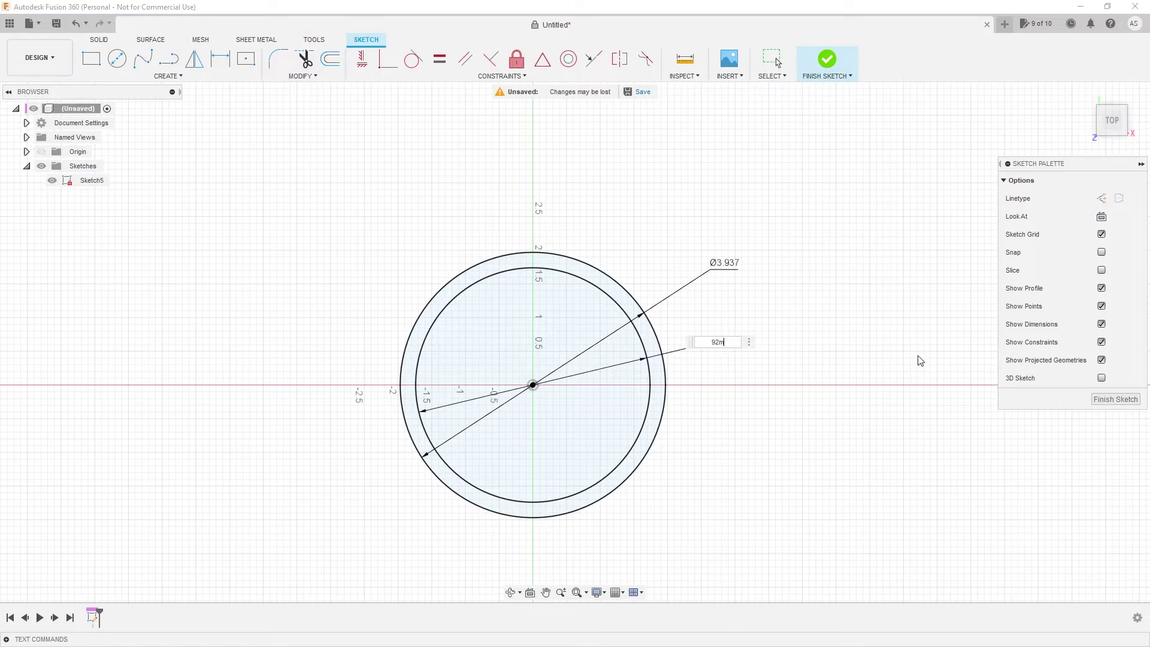
{"action": "type", "text": "m"}
{"action": "key", "text": "Return"}
Draw a third circle centred on the origin inside the other two and set its diameter to 70 mm
{"action": "key", "text": "c"}
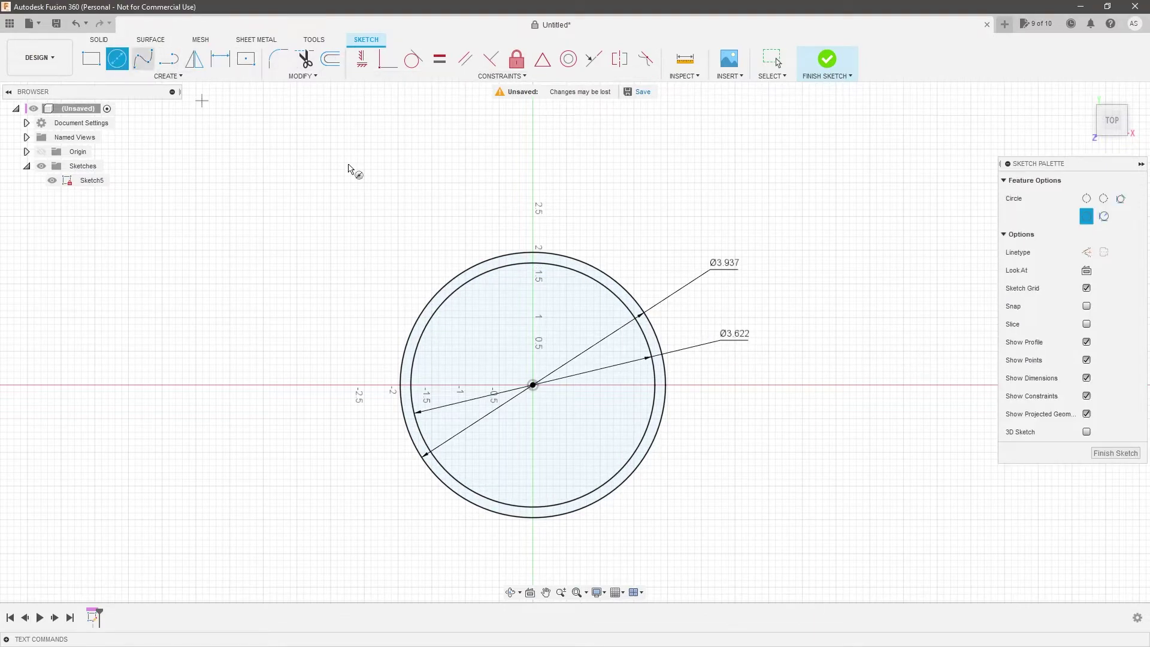
{"action": "left_click", "coordinate": [533, 385]}
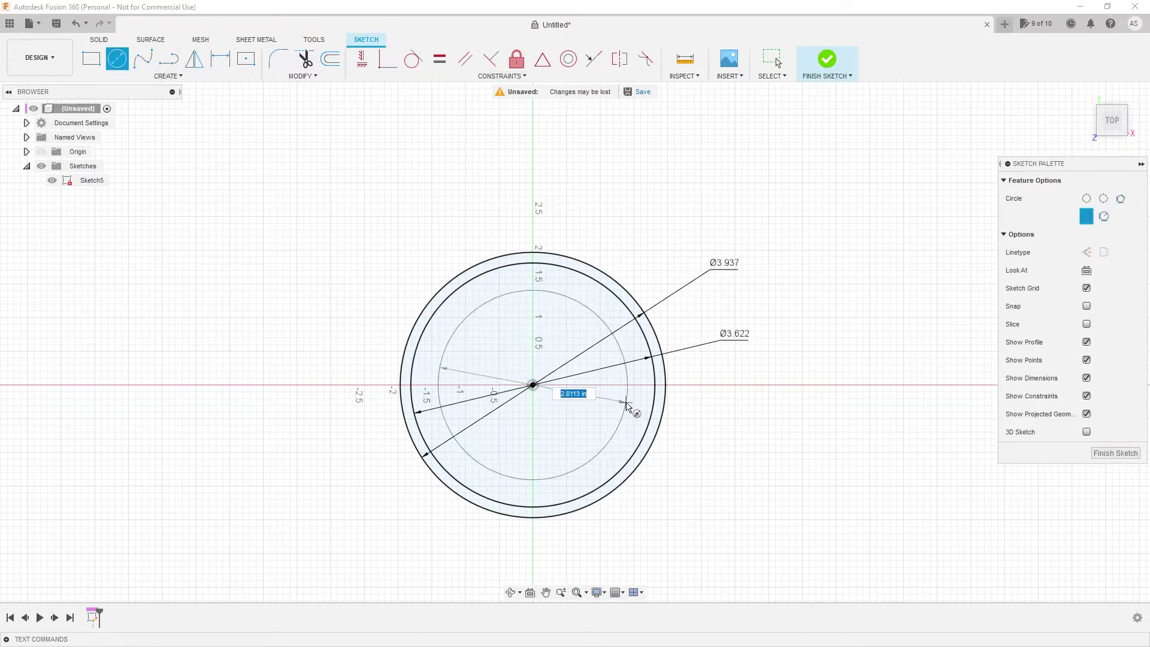
{"action": "left_click", "coordinate": [628, 407]}
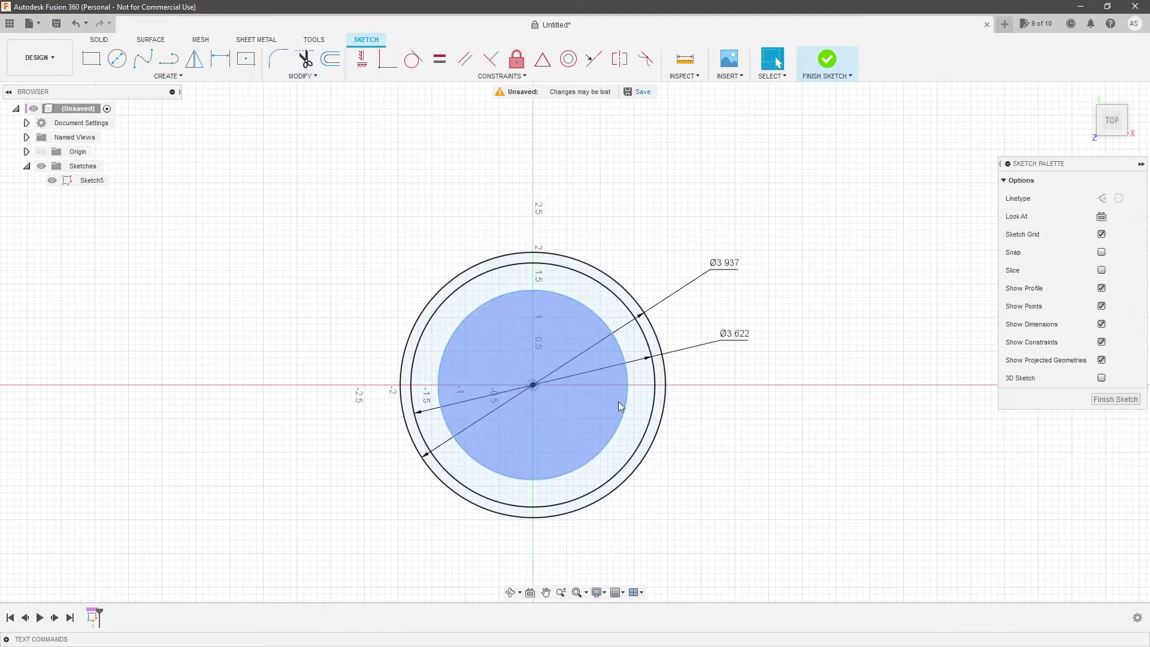
{"action": "key", "text": "d"}
{"action": "left_click", "coordinate": [624, 401]}
{"action": "left_click", "coordinate": [731, 400]}
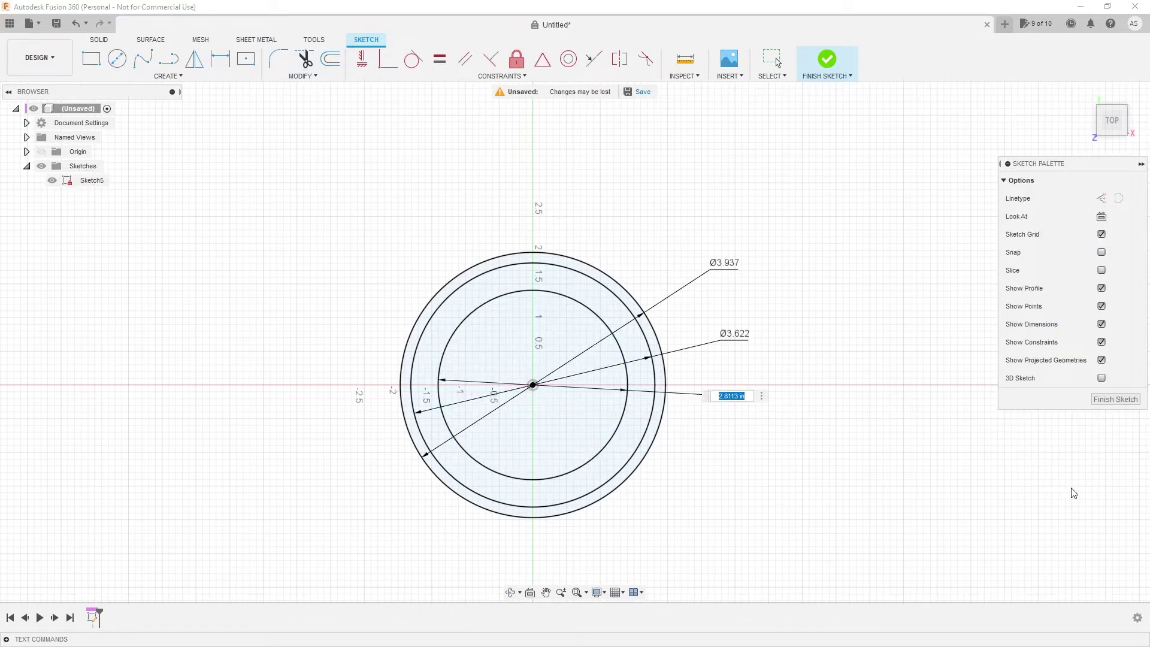
{"action": "type", "text": "70mm"}
{"action": "key", "text": "Return"}
Extrude all three sketch profiles together by -100 mm as a new solid body
{"action": "mouse_move", "coordinate": [701, 369]}
{"action": "middle_mouse_down", "text": "shift"}
{"action": "mouse_move", "coordinate": [686, 357]}
{"action": "mouse_move", "coordinate": [741, 318]}
{"action": "middle_mouse_up", "text": "shift"}
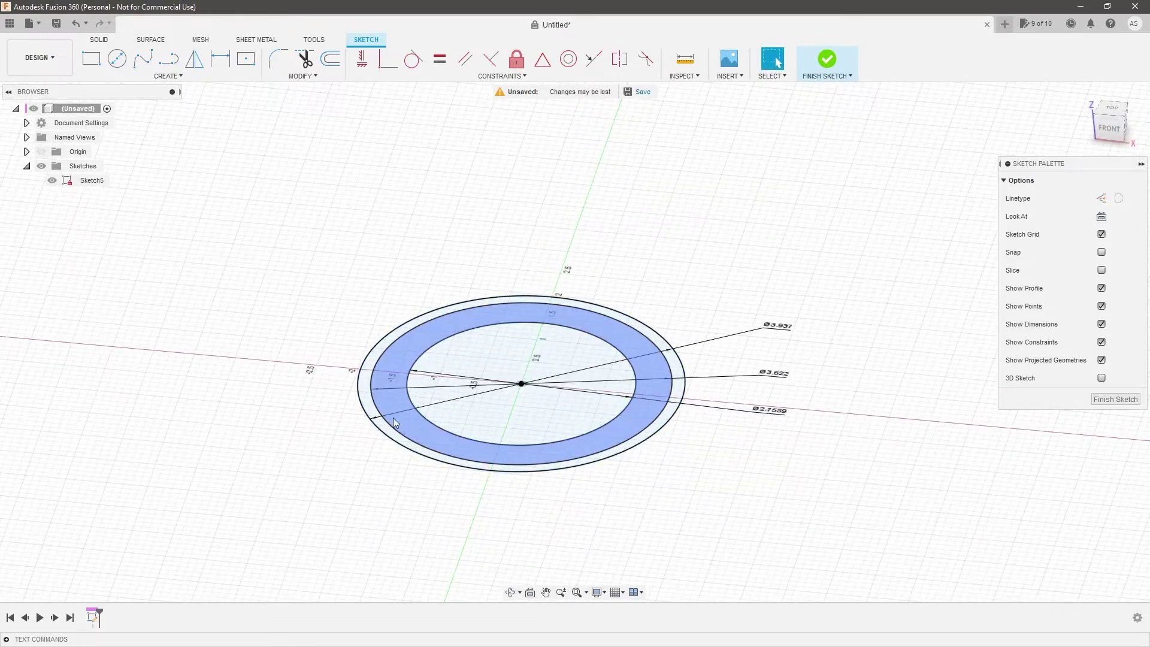
{"action": "key", "text": "Escape"}
{"action": "left_click", "coordinate": [391, 399], "text": "ctrl"}
{"action": "left_click", "coordinate": [436, 396], "text": "ctrl"}
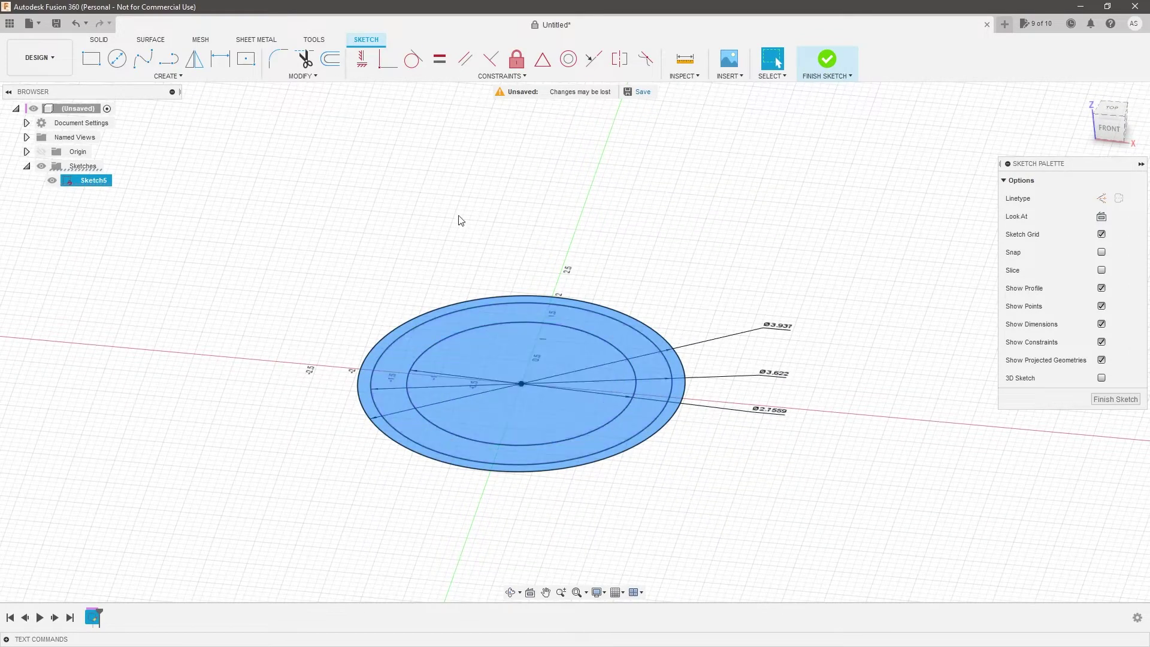
{"action": "scroll", "coordinate": [477, 259], "scroll_direction": "down", "scroll_amount": 1}
{"action": "left_click", "coordinate": [109, 46]}
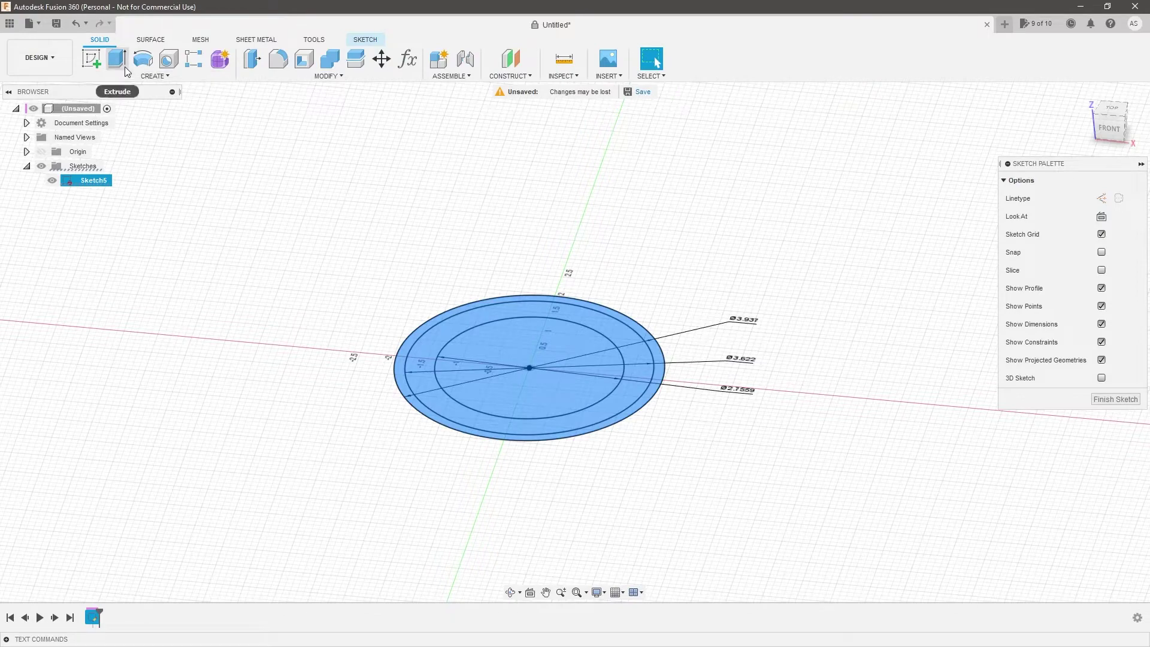
{"action": "left_click", "coordinate": [120, 66]}
{"action": "left_click_drag", "start_coordinate": [526, 370], "coordinate": [555, 469]}
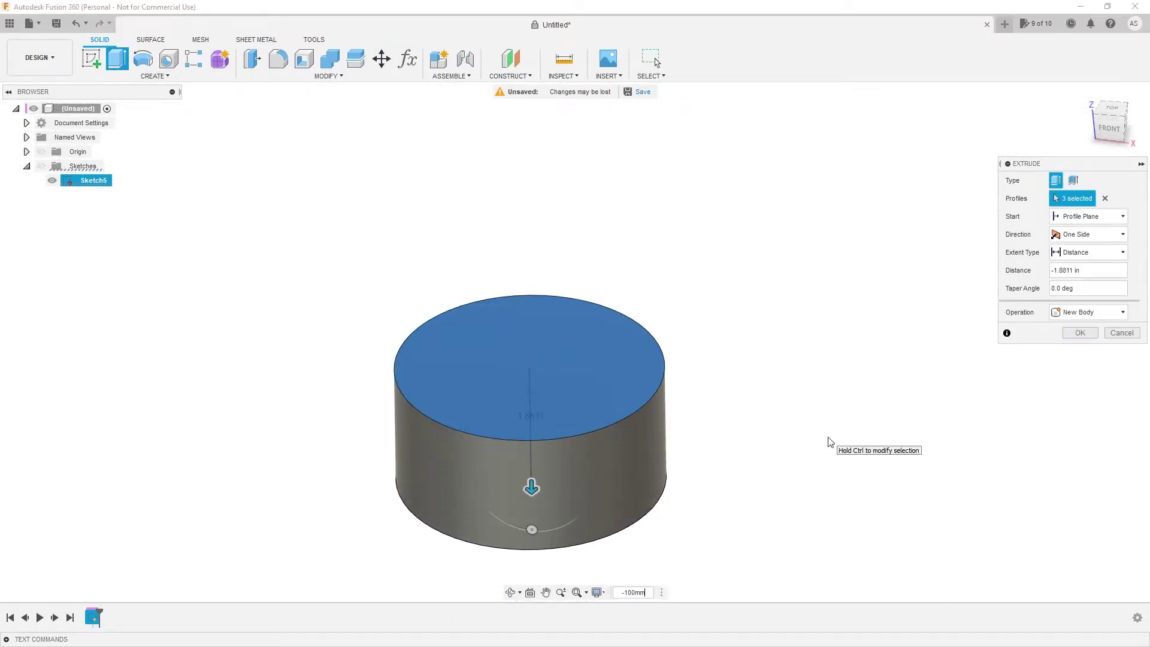
{"action": "key", "text": "Return"}
Show the sketch again and cut the ring between the 70 mm and 92 mm circles -6 mm into the cylinder's top
{"action": "left_click", "coordinate": [52, 194]}
{"action": "scroll", "coordinate": [494, 294], "scroll_direction": "up", "scroll_amount": 5}
{"action": "left_click", "coordinate": [494, 295]}
{"action": "left_click", "coordinate": [542, 295], "text": "ctrl"}
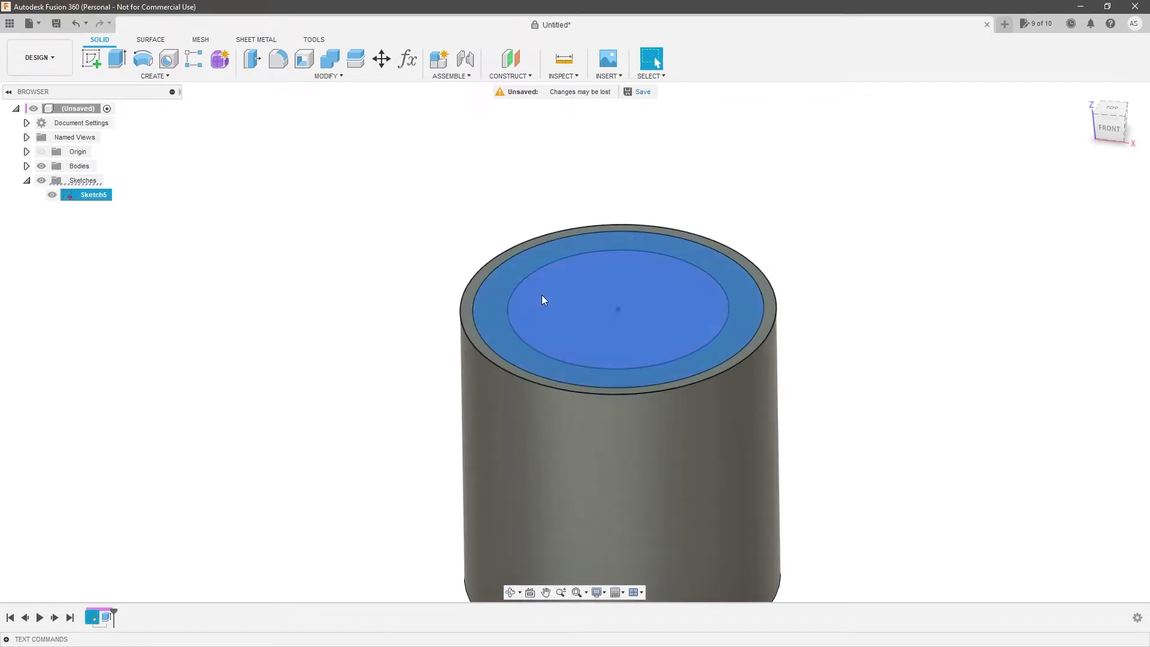
{"action": "left_click", "coordinate": [460, 228]}
{"action": "left_click", "coordinate": [495, 298]}
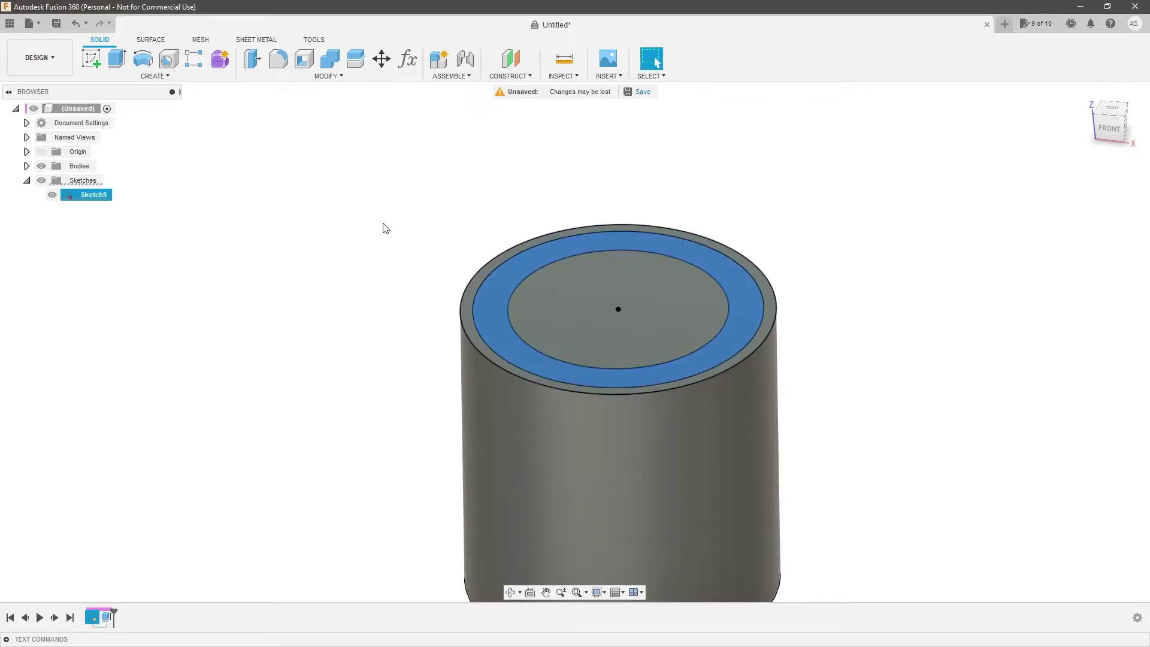
{"action": "left_click", "coordinate": [579, 302], "text": "ctrl"}
{"action": "key", "text": "e"}
{"action": "left_click_drag", "start_coordinate": [733, 308], "coordinate": [726, 321]}
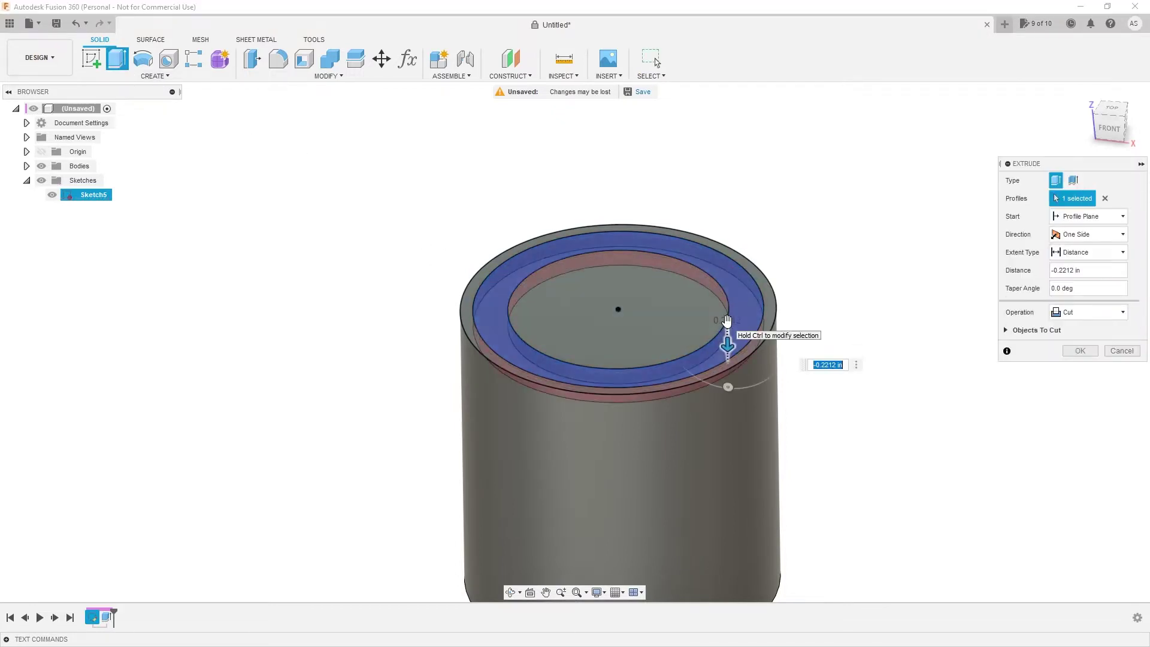
{"action": "type", "text": "-6mm"}
{"action": "key", "text": "Return"}
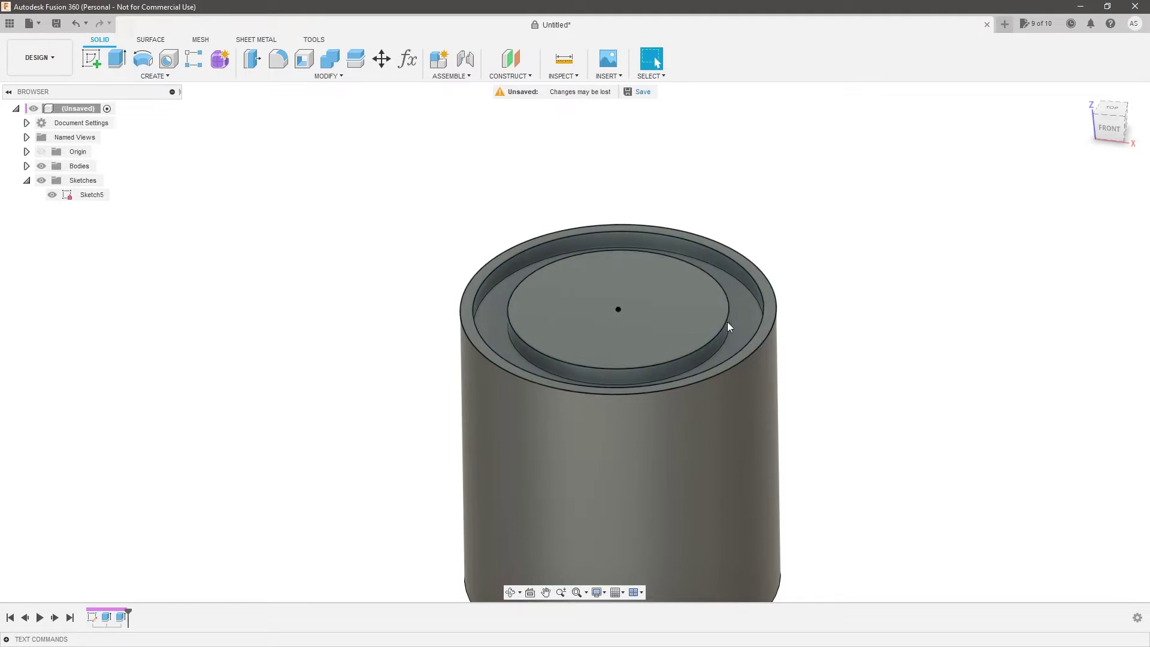
Extrude the inner circle profile as a cut through the cylinder with its extent set to the bottom face
{"action": "left_click", "coordinate": [563, 272]}
{"action": "key", "text": "e"}
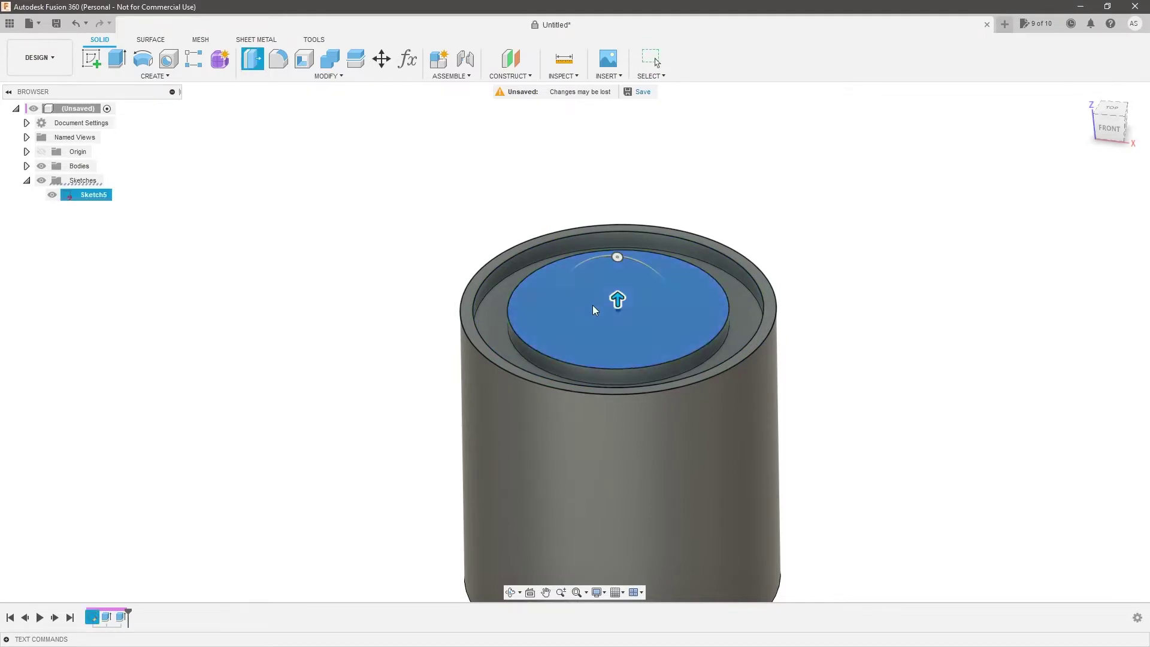
{"action": "left_click_drag", "start_coordinate": [617, 302], "coordinate": [621, 457]}
{"action": "scroll", "coordinate": [631, 259], "scroll_direction": "down", "scroll_amount": 2}
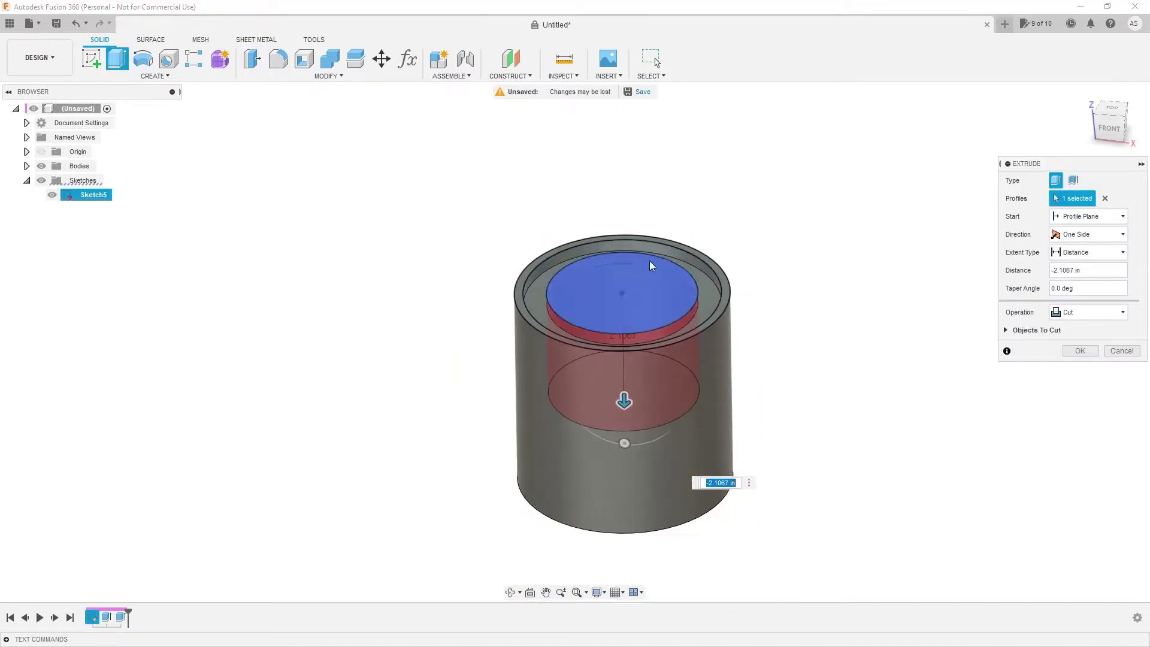
{"action": "left_click", "coordinate": [1074, 254]}
{"action": "left_click", "coordinate": [1076, 281]}
{"action": "middle_click_drag", "start_coordinate": [789, 366], "coordinate": [773, 201], "text": "shift"}
{"action": "left_click", "coordinate": [699, 479]}
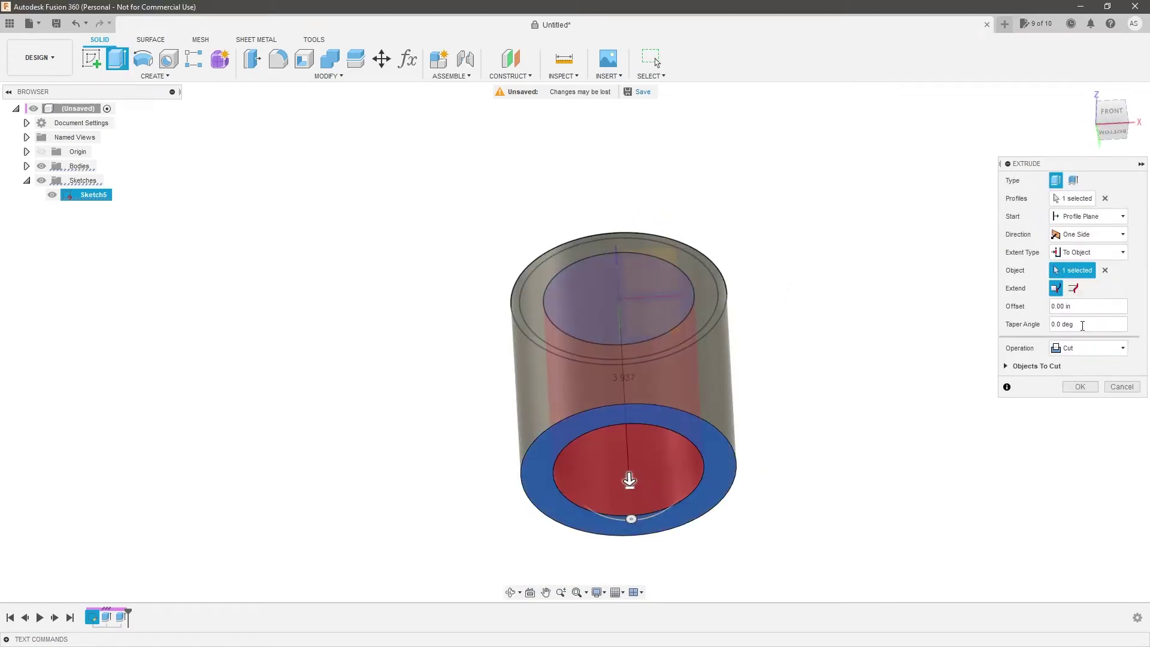
Offset the inner cut's end from the bottom face by -12 mm, complete the cut and hide the sketch
{"action": "left_click", "coordinate": [1082, 307]}
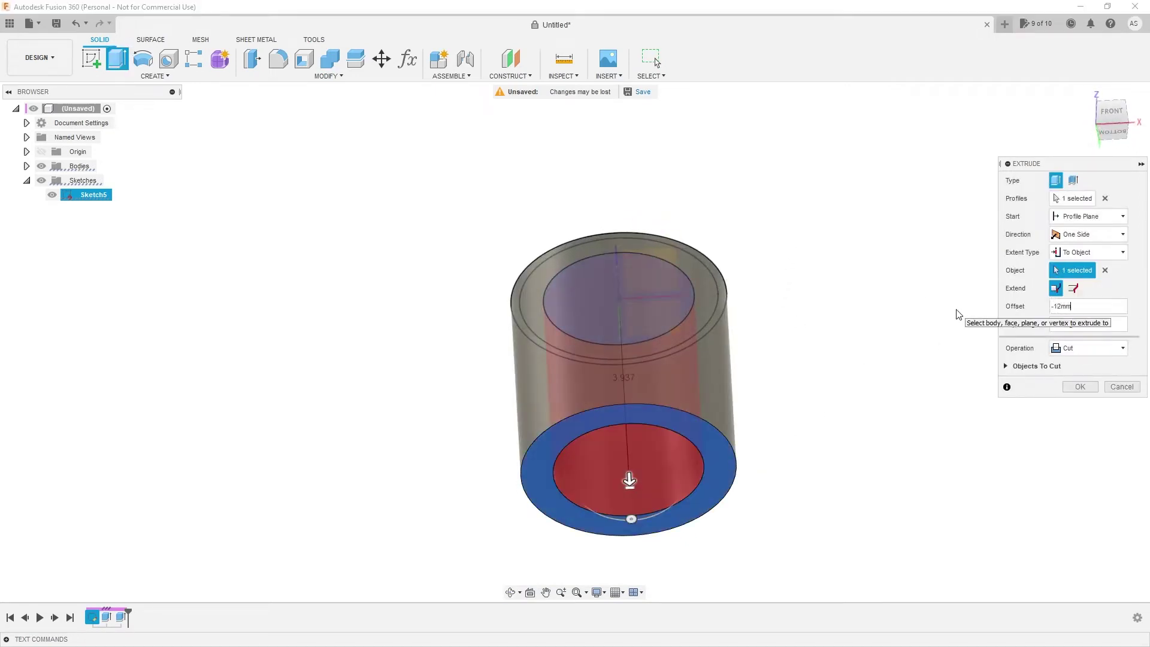
{"action": "type", "text": "-12mm"}
{"action": "key", "text": "Return"}
{"action": "middle_click_drag", "start_coordinate": [734, 286], "coordinate": [751, 341], "text": "shift"}
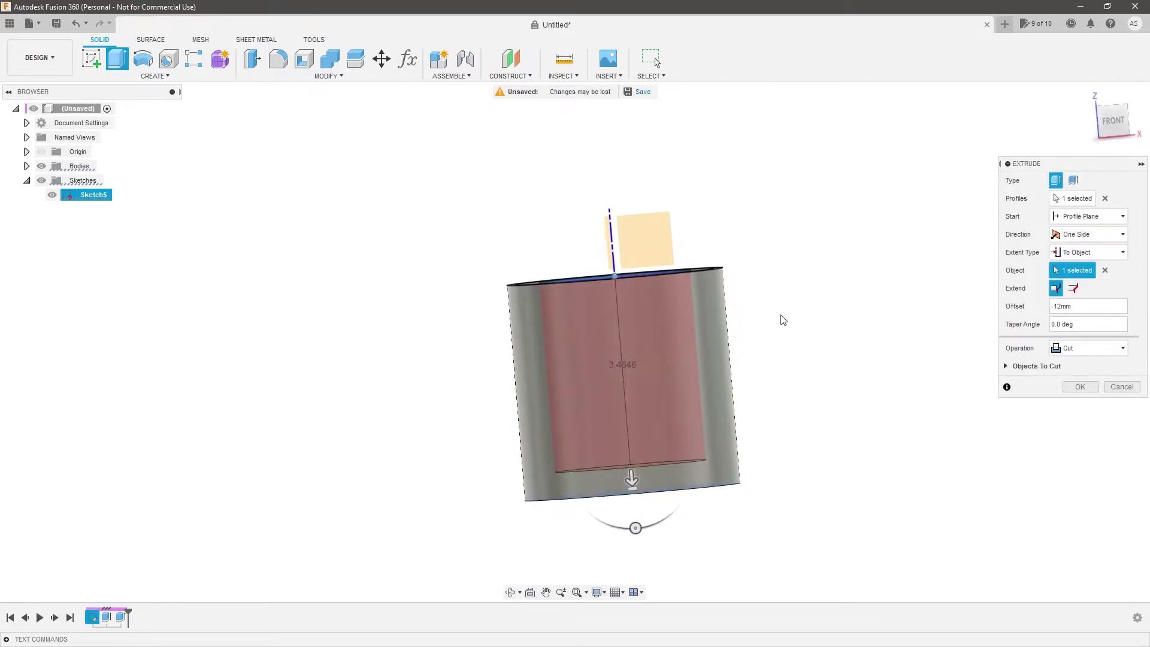
{"action": "left_click", "coordinate": [1113, 120]}
{"action": "middle_click_drag", "start_coordinate": [787, 415], "coordinate": [945, 415], "text": "shift"}
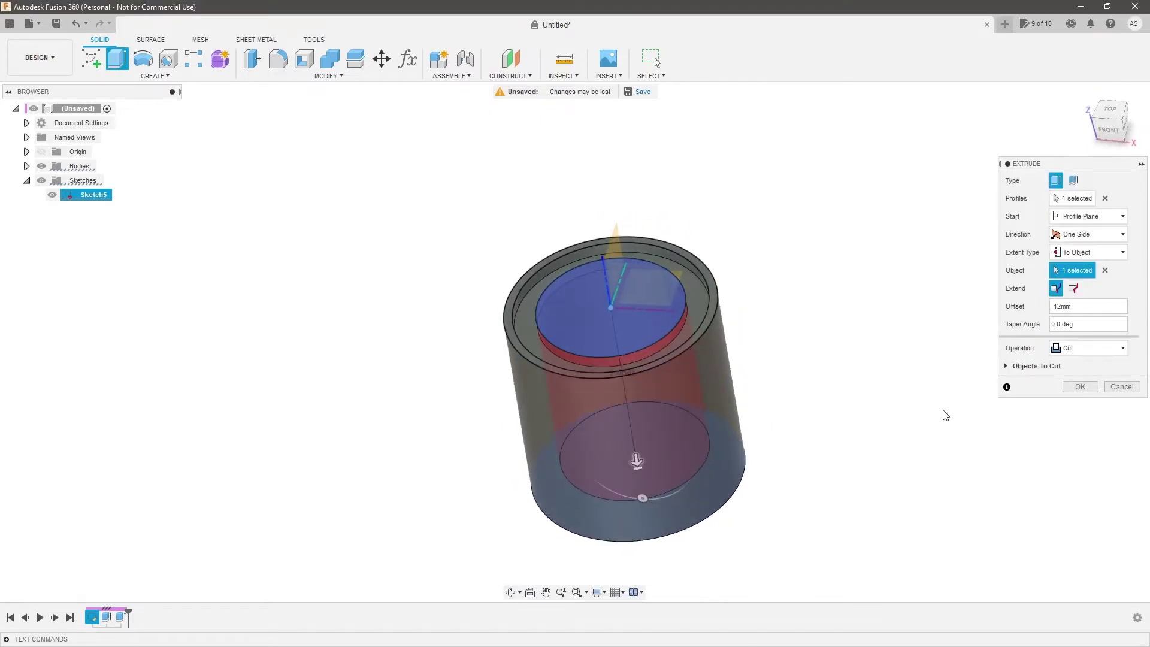
{"action": "left_click", "coordinate": [1078, 387]}
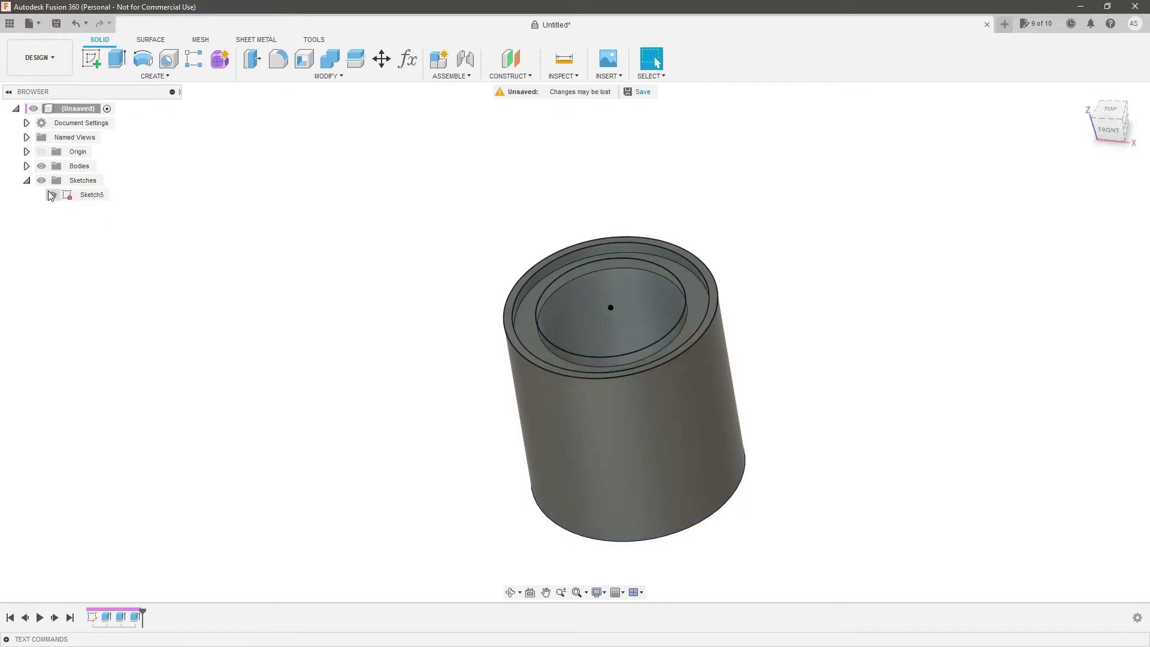
{"action": "mouse_move", "coordinate": [355, 286]}
{"action": "middle_mouse_down", "text": "shift"}
{"action": "mouse_move", "coordinate": [354, 323]}
{"action": "mouse_move", "coordinate": [366, 284]}
{"action": "mouse_move", "coordinate": [357, 267]}
{"action": "mouse_move", "coordinate": [369, 275]}
{"action": "middle_mouse_up", "text": "shift"}
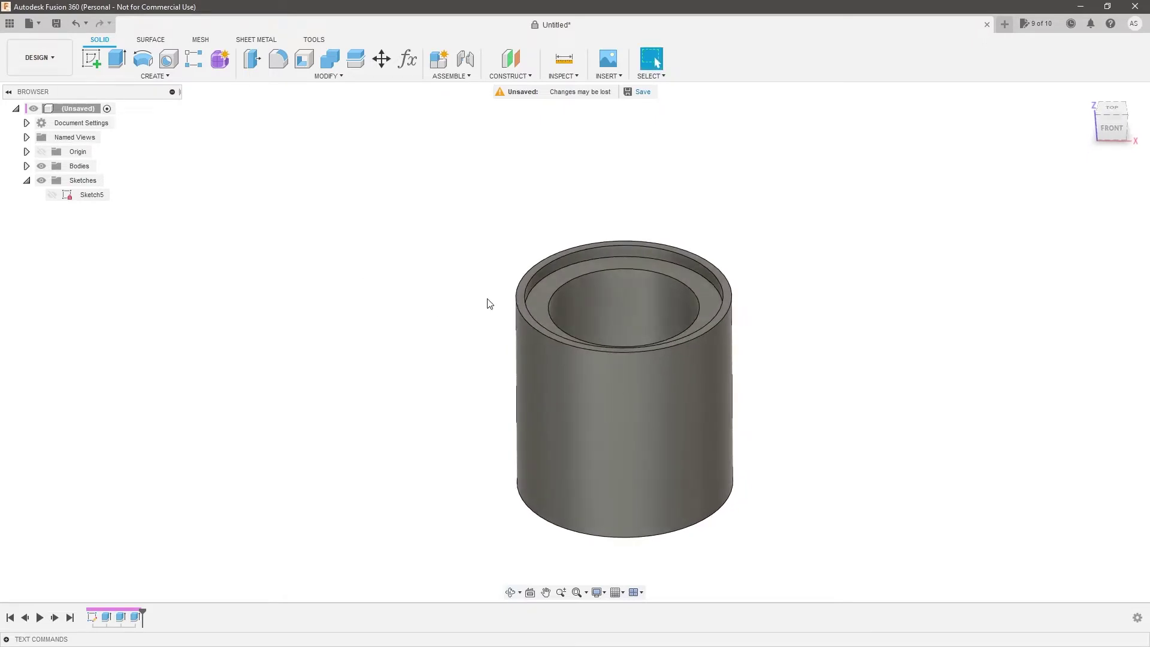
Create an offset construction plane -12 mm from the cylinder's top rim face
{"action": "left_click", "coordinate": [498, 76]}
{"action": "left_click", "coordinate": [510, 90]}
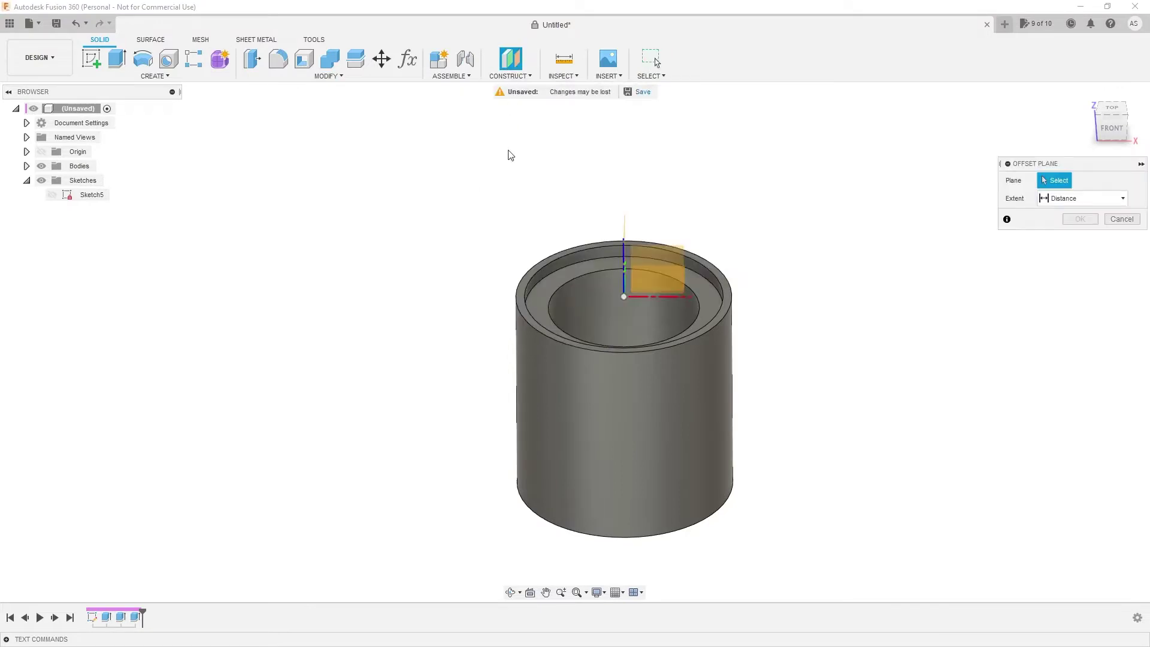
{"action": "middle_click_drag", "start_coordinate": [521, 295], "coordinate": [701, 304], "text": "shift"}
{"action": "left_click", "coordinate": [677, 330]}
{"action": "left_click_drag", "start_coordinate": [681, 271], "coordinate": [681, 303]}
{"action": "type", "text": "-12mm"}
{"action": "key", "text": "Return"}
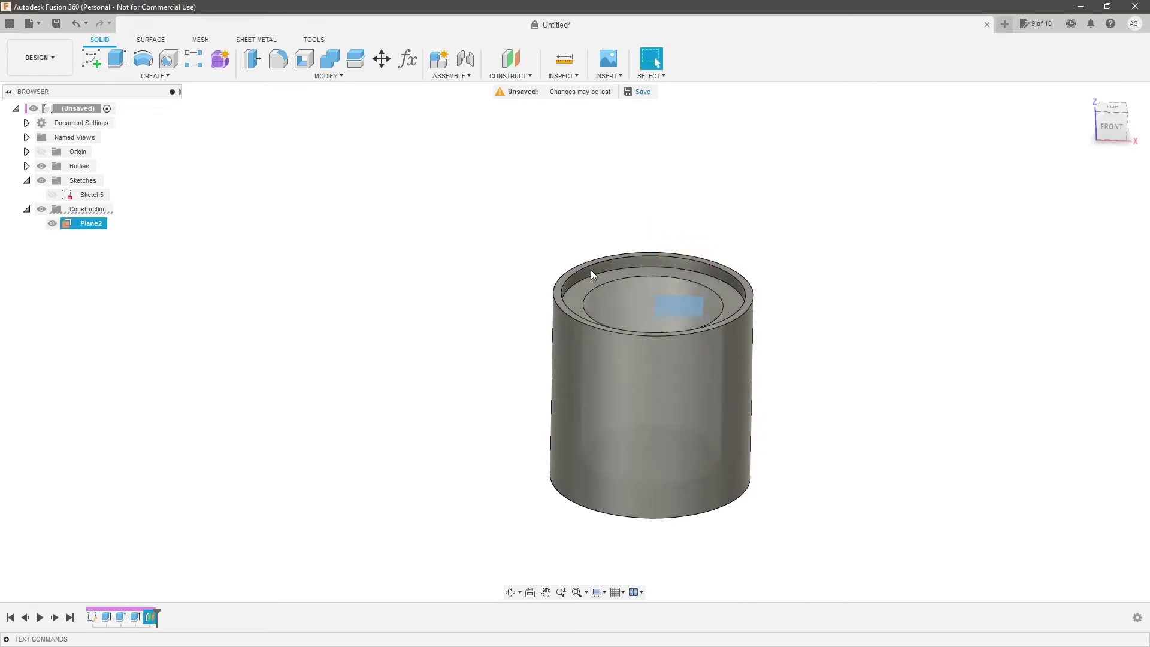
Start a sketch on the offset plane and project the cylinder's outer circular edge into it
{"action": "left_click", "coordinate": [91, 60]}
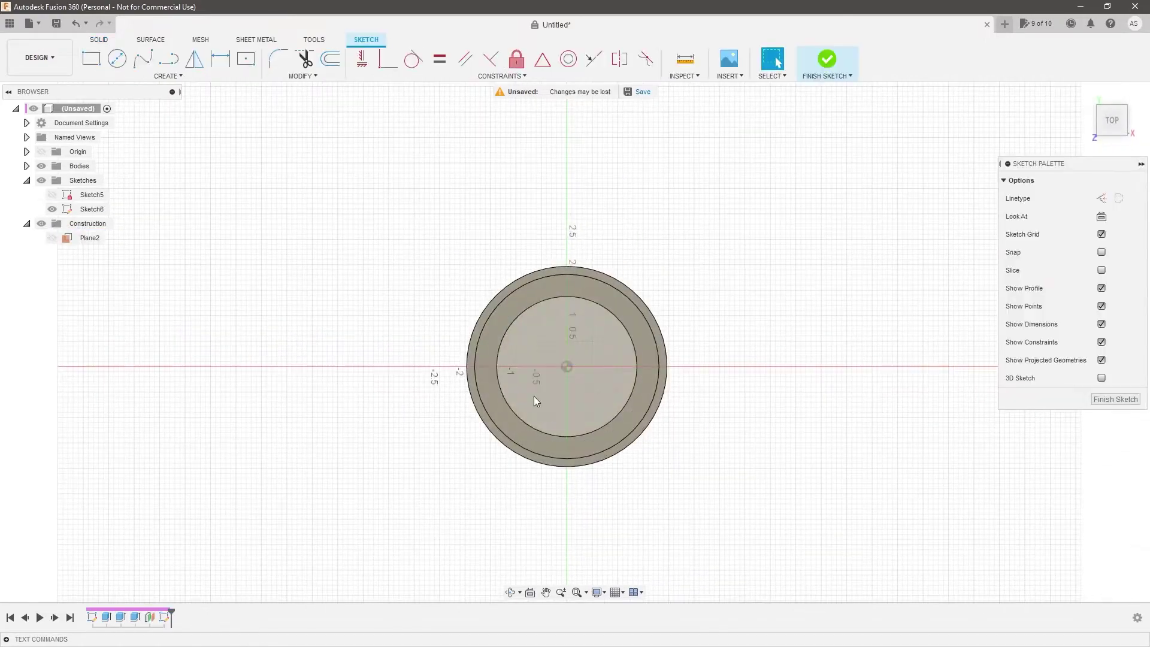
{"action": "scroll", "coordinate": [450, 321], "scroll_direction": "up", "scroll_amount": 3}
{"action": "key", "text": "p"}
{"action": "left_click", "coordinate": [451, 307]}
{"action": "key", "text": "Return"}
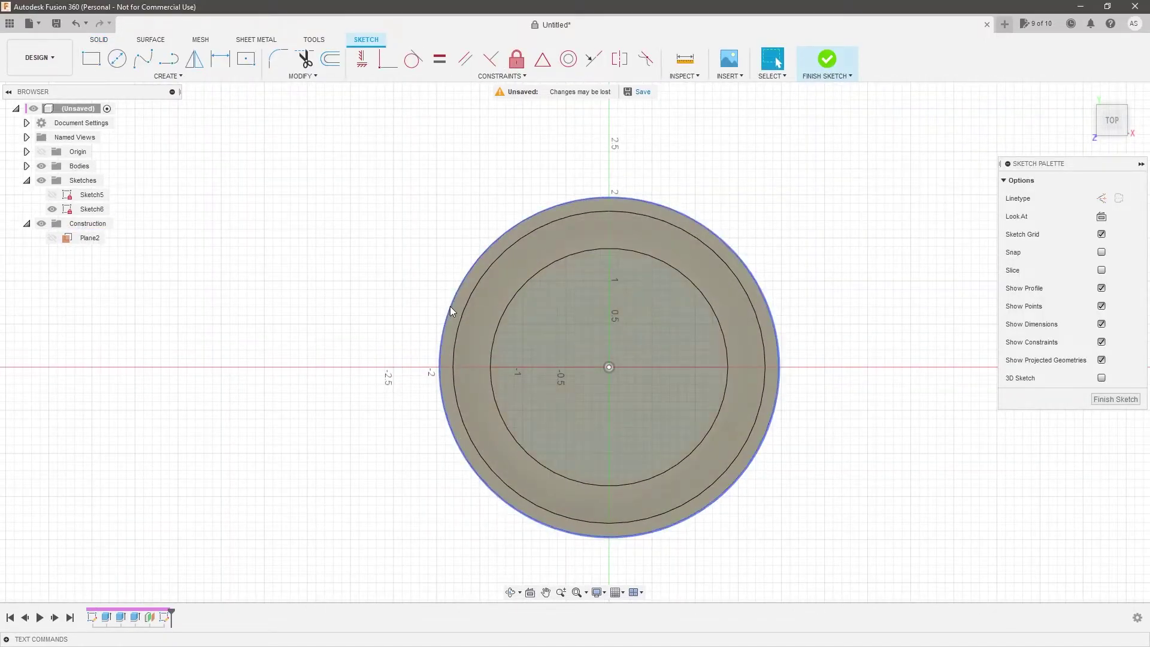
Hide the bodies and offset the projected circle inward by -2 mm
{"action": "left_click", "coordinate": [41, 166]}
{"action": "scroll", "coordinate": [460, 313], "scroll_direction": "down", "scroll_amount": 1}
{"action": "scroll", "coordinate": [631, 231], "scroll_direction": "up", "scroll_amount": 1}
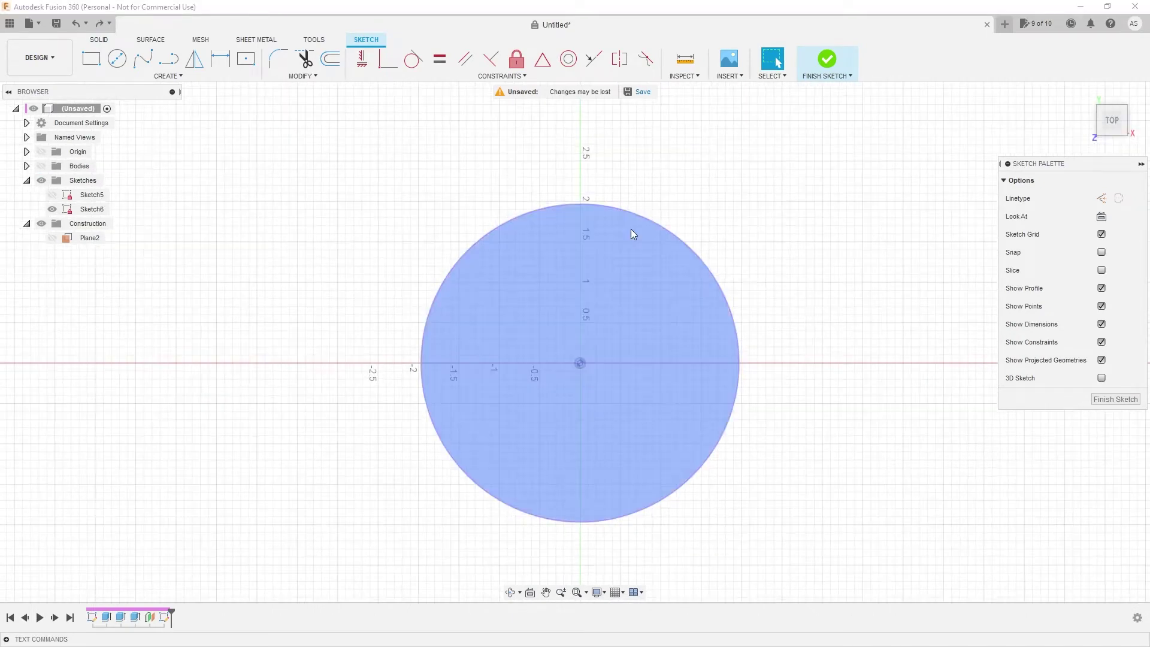
{"action": "left_click", "coordinate": [330, 59]}
{"action": "left_click", "coordinate": [558, 208]}
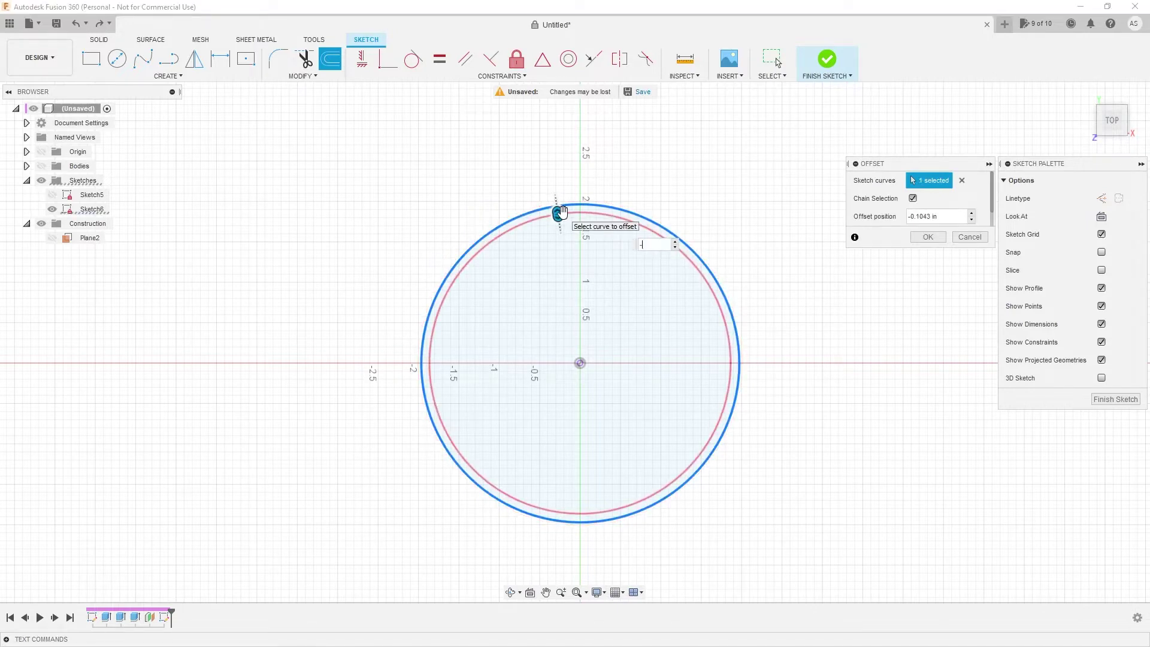
{"action": "key", "text": "Return"}
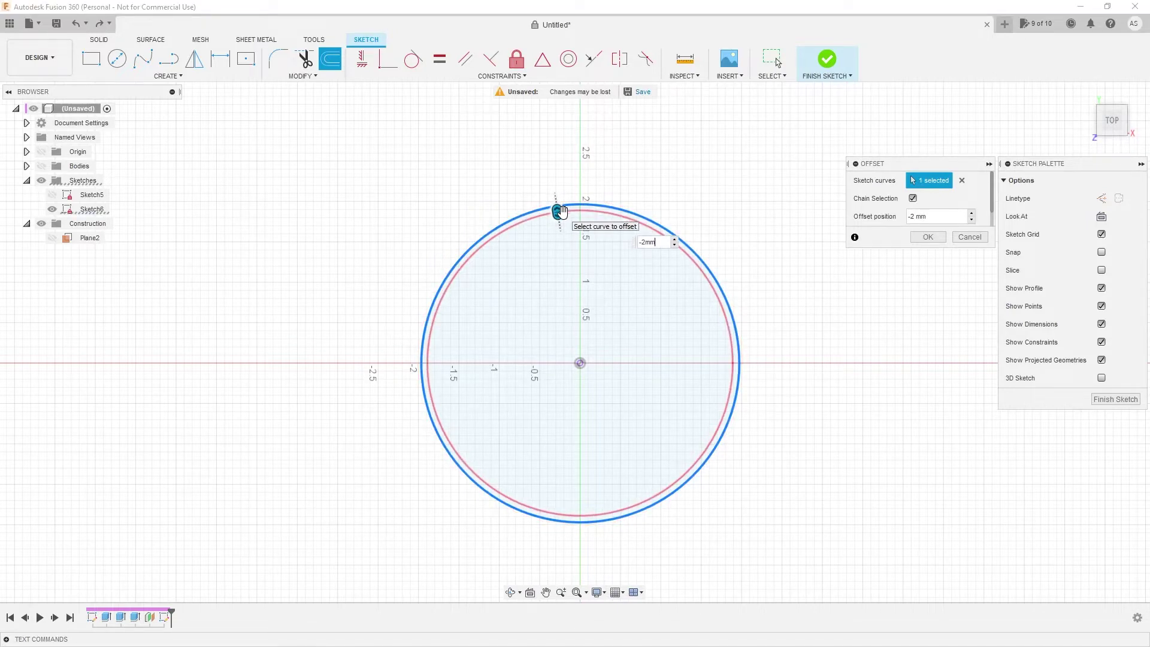
{"action": "key", "text": "Return"}
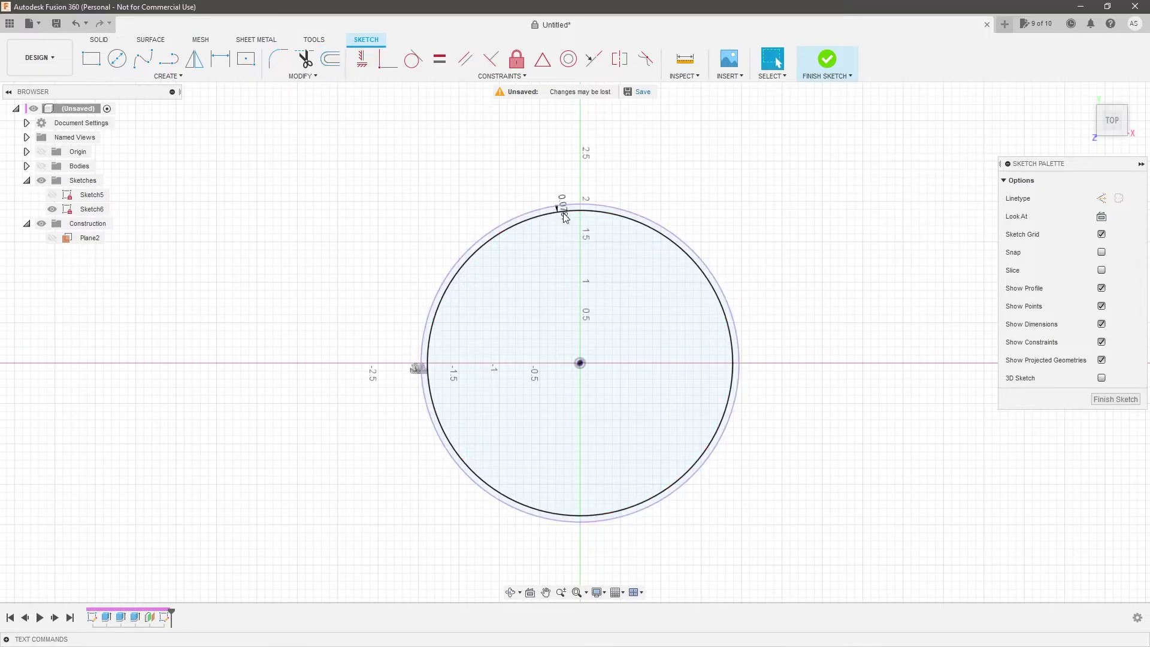
Show the bodies again and extrude the thin ring between the two circles as a cut, forming a shallow groove around the cylinder
{"action": "scroll", "coordinate": [420, 277], "scroll_direction": "up", "scroll_amount": 3}
{"action": "left_click", "coordinate": [447, 313]}
{"action": "scroll", "coordinate": [447, 313], "scroll_direction": "down", "scroll_amount": 3}
{"action": "middle_click_drag", "start_coordinate": [482, 321], "coordinate": [483, 292], "text": "shift"}
{"action": "scroll", "coordinate": [416, 330], "scroll_direction": "up", "scroll_amount": 1}
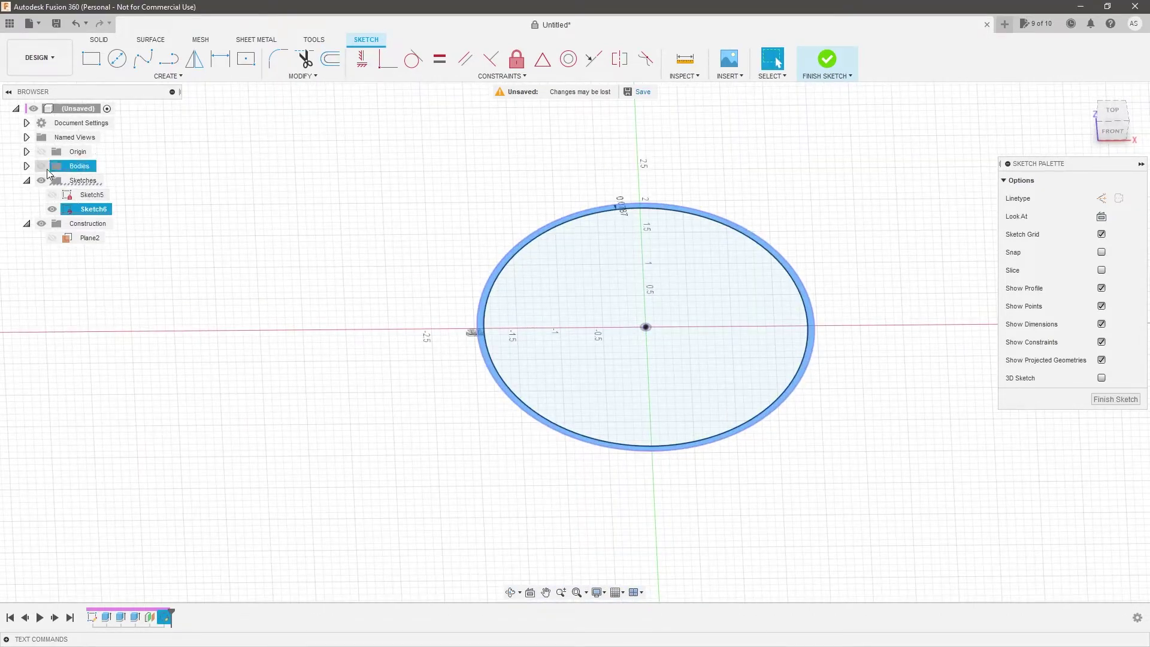
{"action": "left_click", "coordinate": [42, 167]}
{"action": "middle_click_drag", "start_coordinate": [345, 238], "coordinate": [333, 168], "text": "shift"}
{"action": "left_click", "coordinate": [98, 39]}
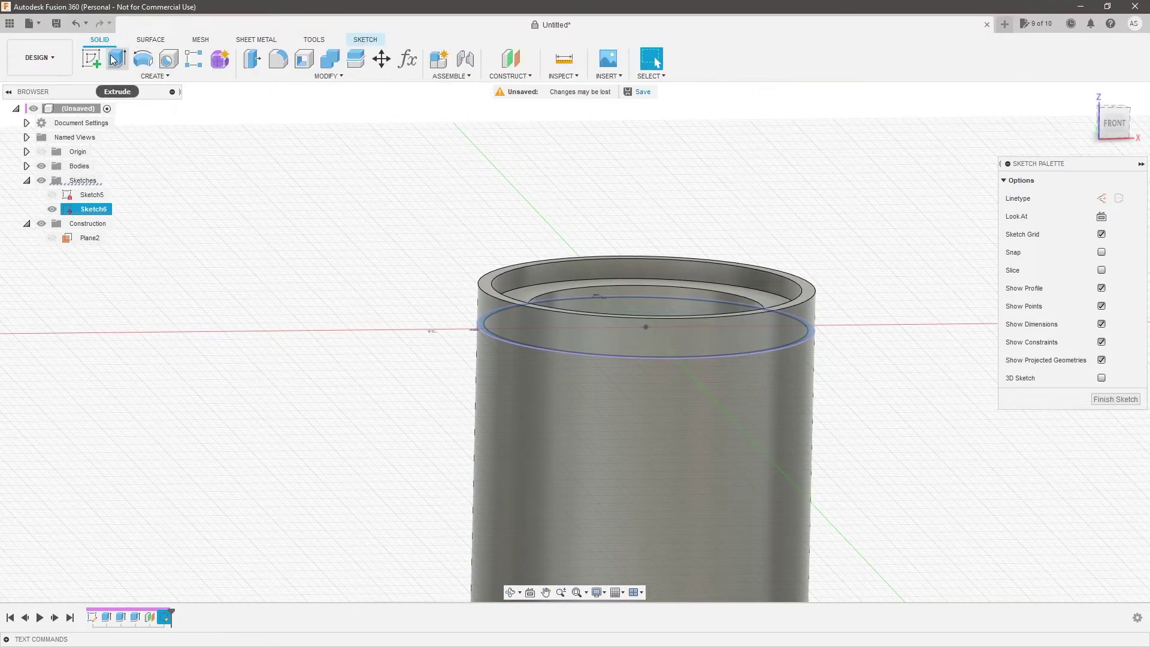
{"action": "left_click", "coordinate": [117, 58]}
{"action": "left_click_drag", "start_coordinate": [732, 264], "coordinate": [849, 286]}
{"action": "key", "text": "Return"}
{"action": "middle_click_drag", "start_coordinate": [871, 333], "coordinate": [866, 324], "text": "shift"}
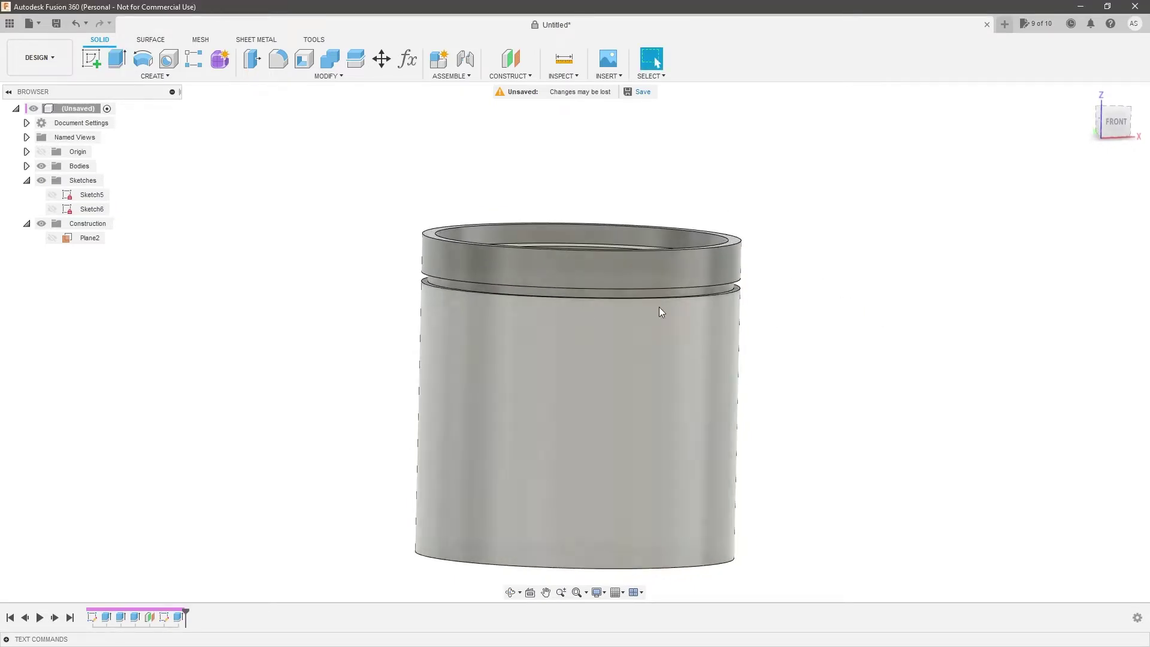
{"action": "scroll", "coordinate": [483, 289], "scroll_direction": "down", "scroll_amount": 2}
{"action": "scroll", "coordinate": [529, 310], "scroll_direction": "up", "scroll_amount": 2}
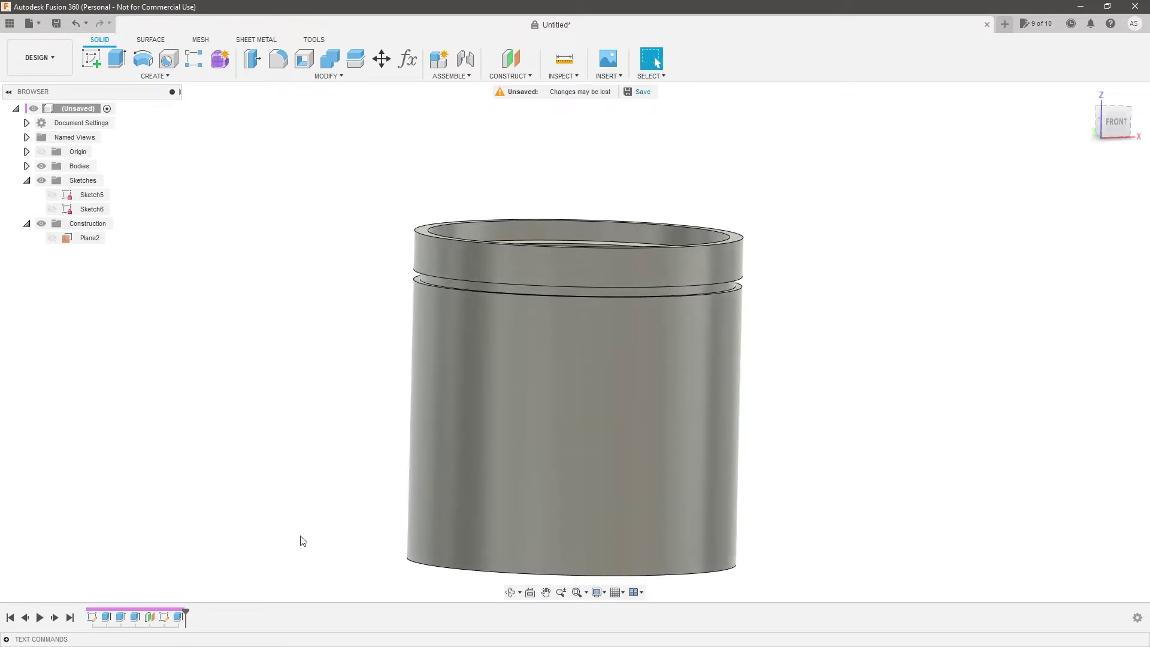
Start a rectangular pattern of type Features with the groove cut as its object
{"action": "left_click", "coordinate": [195, 59]}
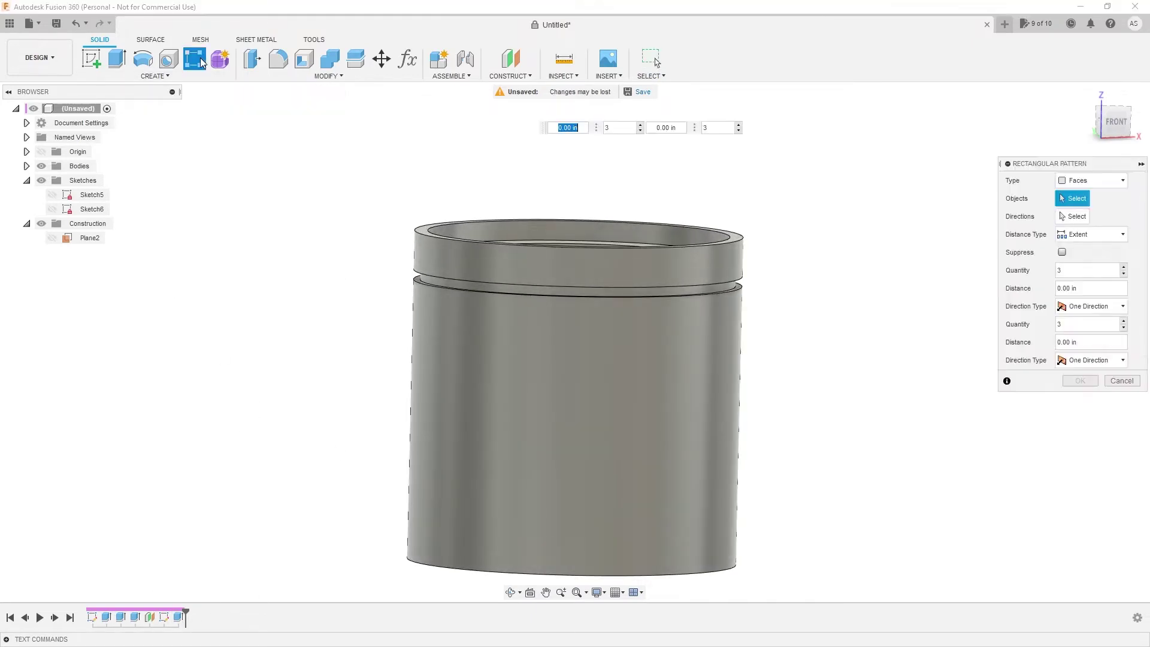
{"action": "left_click", "coordinate": [180, 619]}
{"action": "left_click", "coordinate": [1087, 182]}
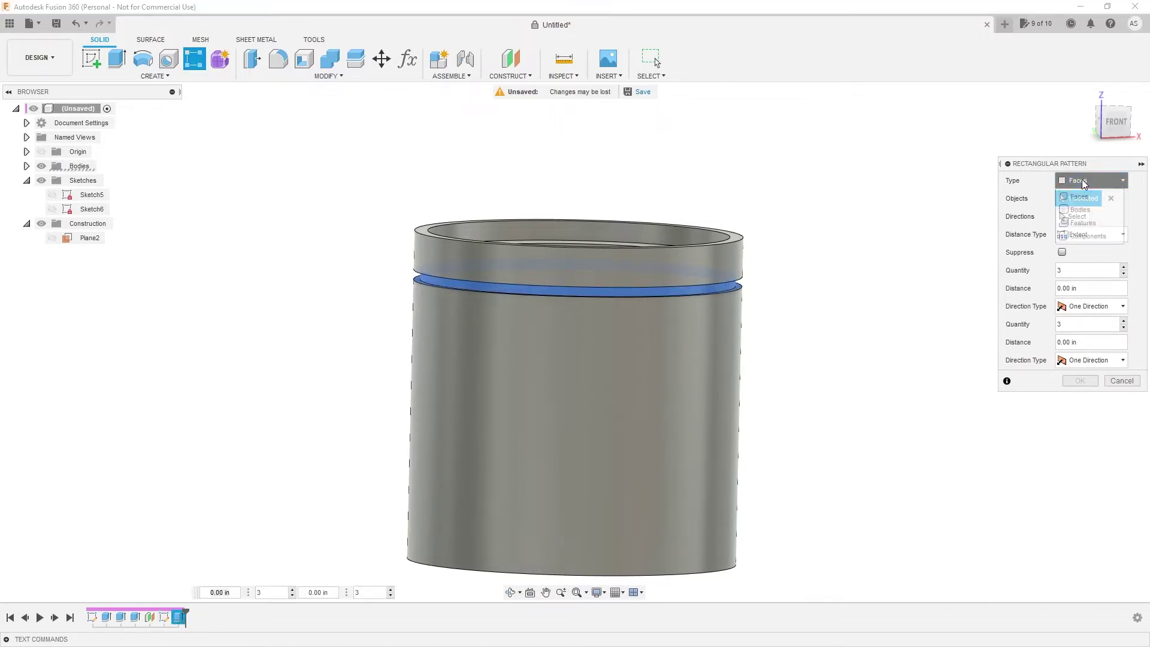
{"action": "left_click", "coordinate": [1096, 225]}
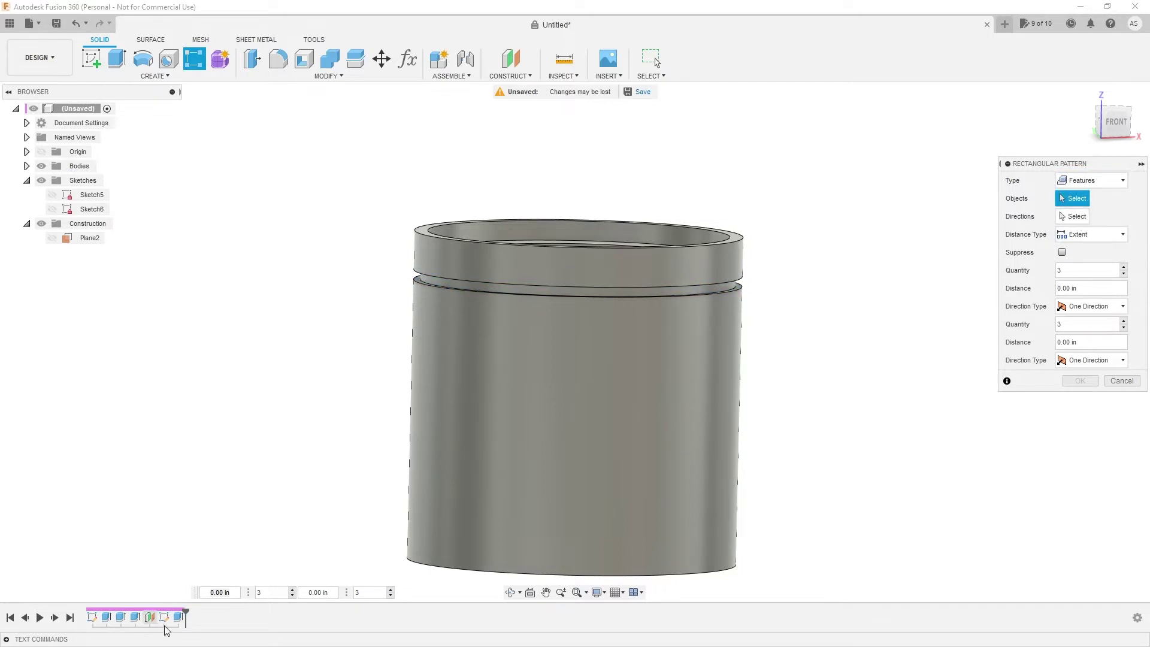
{"action": "left_click", "coordinate": [178, 617]}
{"action": "left_click", "coordinate": [1077, 217]}
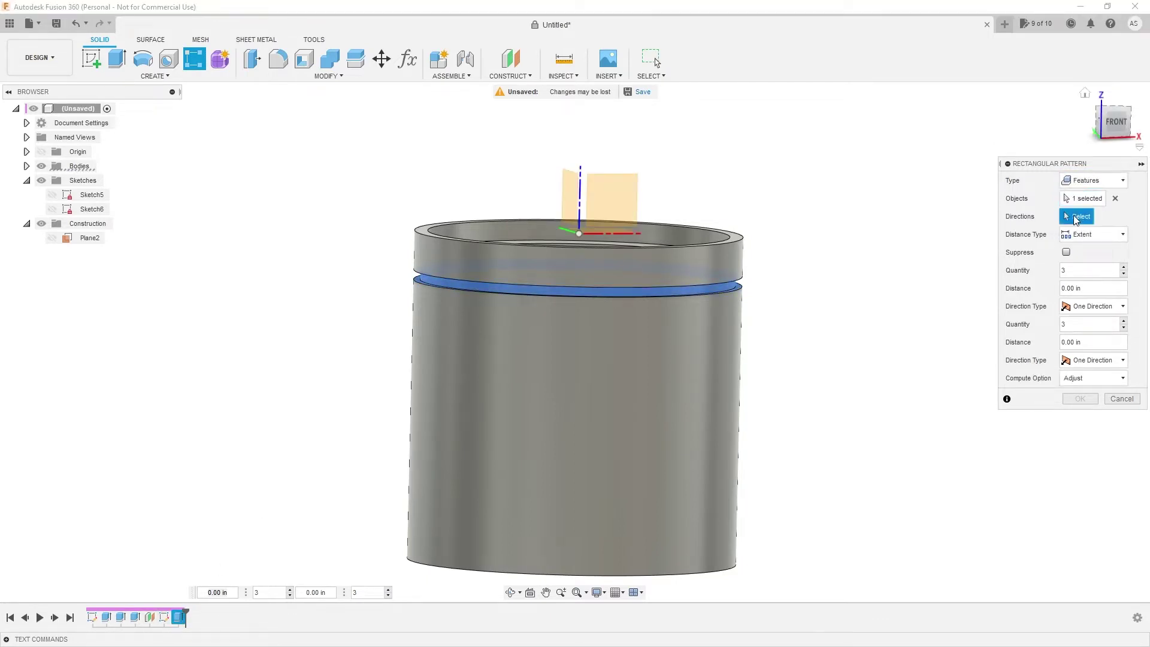
Pattern the groove down the vertical Z axis with a quantity of 3 over an extent of -70 mm
{"action": "middle_click_drag", "start_coordinate": [752, 259], "coordinate": [773, 278], "text": "shift"}
{"action": "scroll", "coordinate": [614, 265], "scroll_direction": "down", "scroll_amount": 2}
{"action": "scroll", "coordinate": [587, 247], "scroll_direction": "up", "scroll_amount": 2}
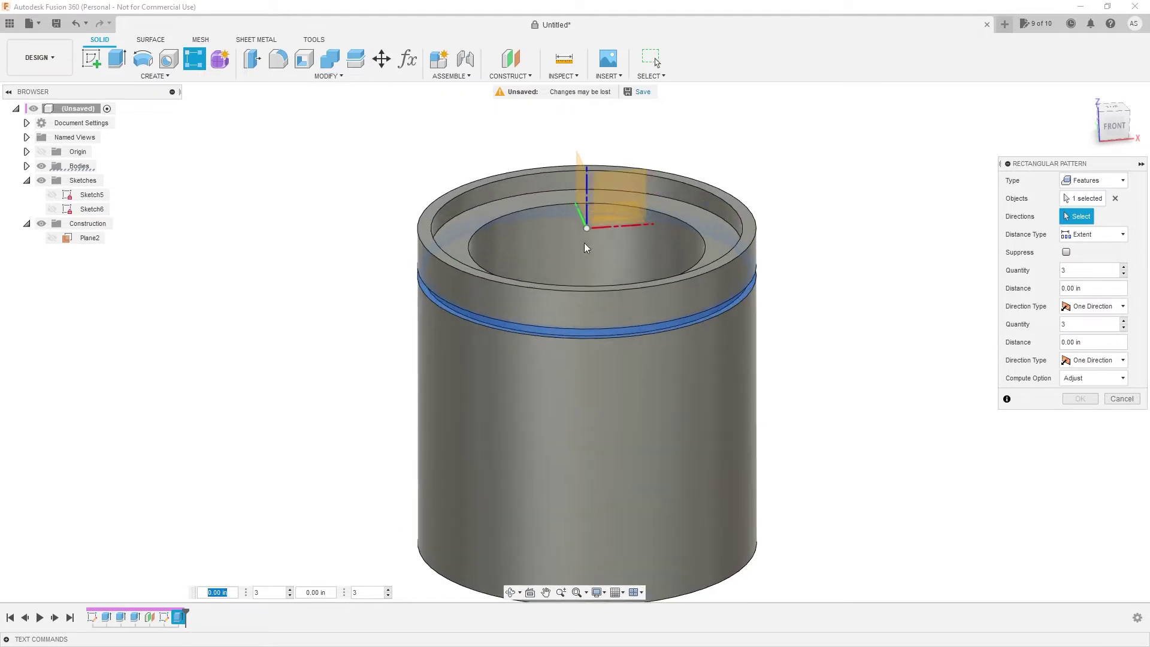
{"action": "left_click", "coordinate": [588, 220]}
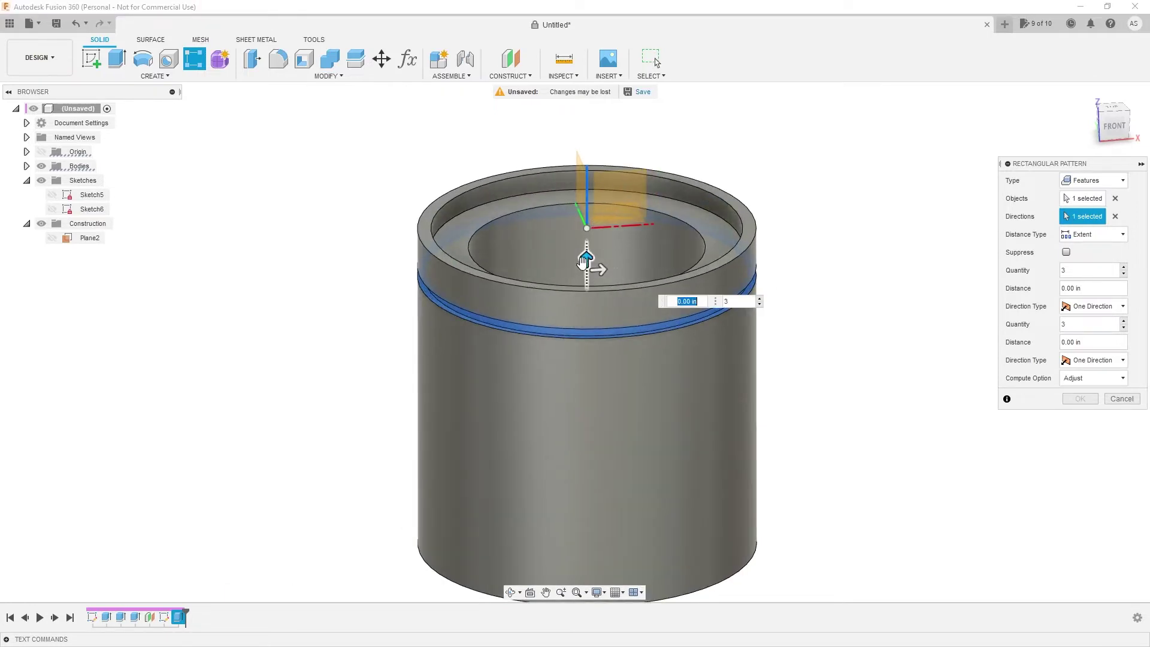
{"action": "left_click_drag", "start_coordinate": [586, 258], "coordinate": [588, 437]}
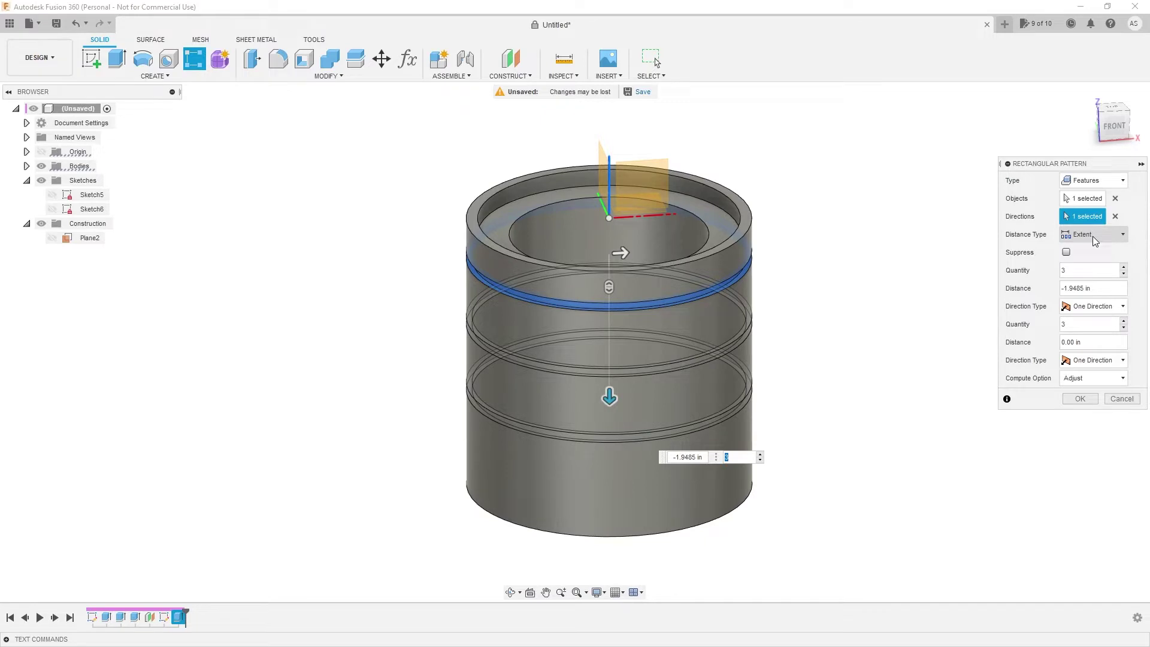
{"action": "middle_click_drag", "start_coordinate": [904, 382], "coordinate": [897, 304], "text": "shift"}
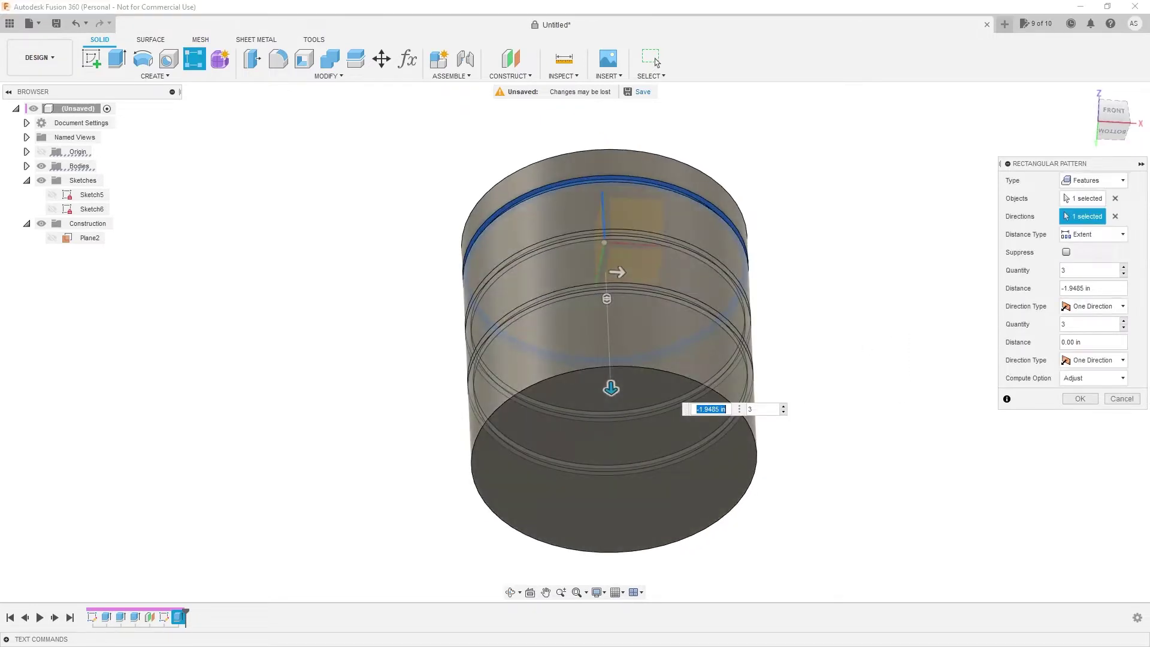
{"action": "middle_click_drag", "start_coordinate": [875, 277], "coordinate": [870, 328], "text": "shift"}
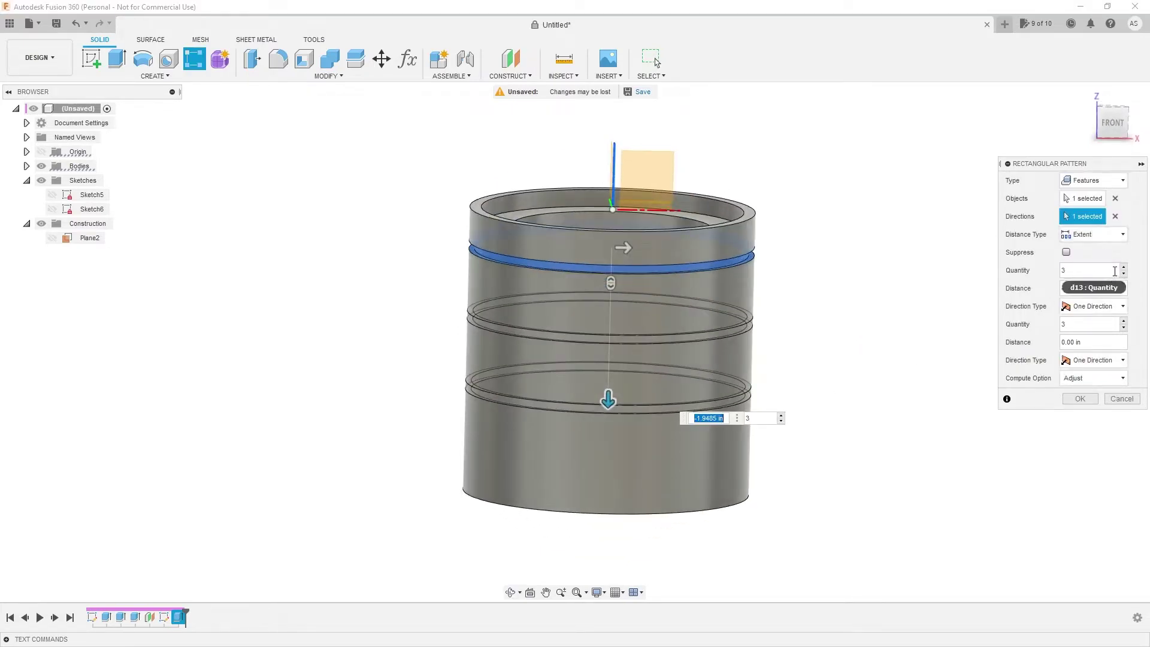
{"action": "left_click_drag", "start_coordinate": [1095, 288], "coordinate": [1021, 290]}
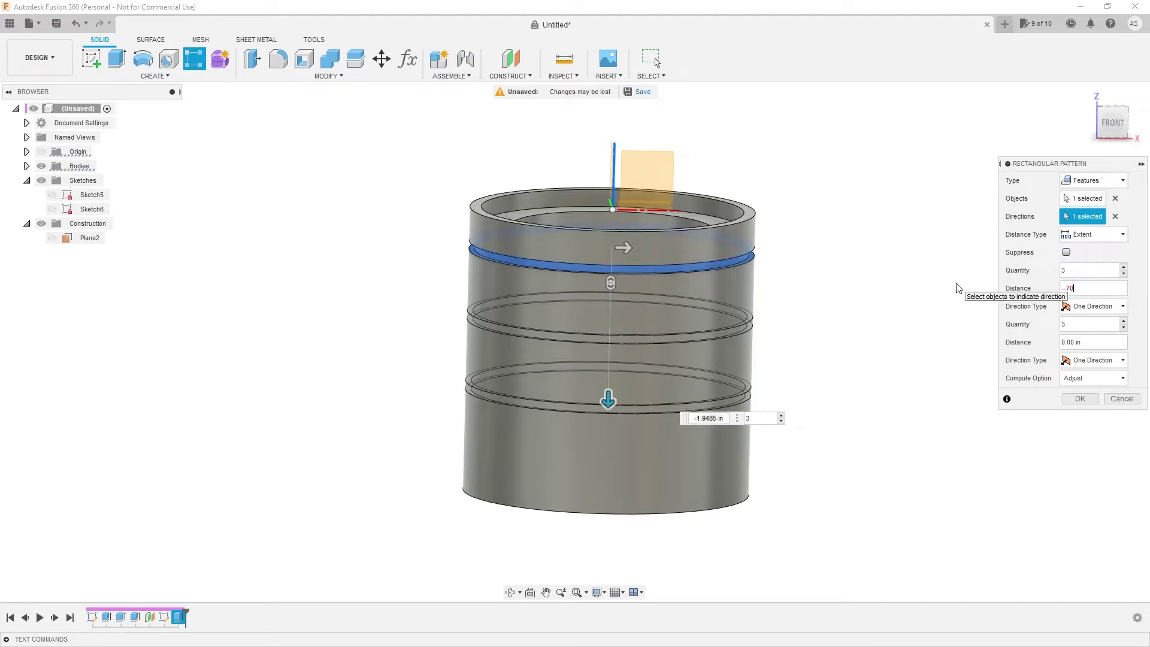
{"action": "type", "text": "-70mm"}
{"action": "key", "text": "Return"}
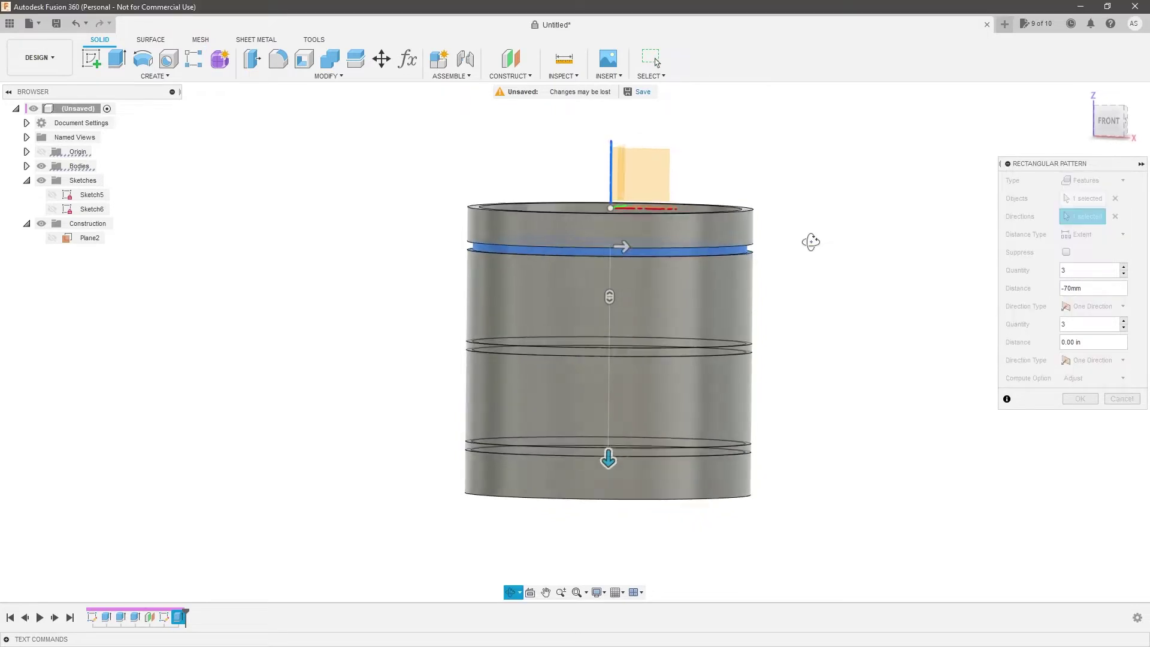
{"action": "left_click", "coordinate": [1081, 398]}
Measure the distance from the lowest groove's lower edge to the cylinder's bottom edge
{"action": "key", "text": "i"}
{"action": "scroll", "coordinate": [477, 456], "scroll_direction": "up", "scroll_amount": 3}
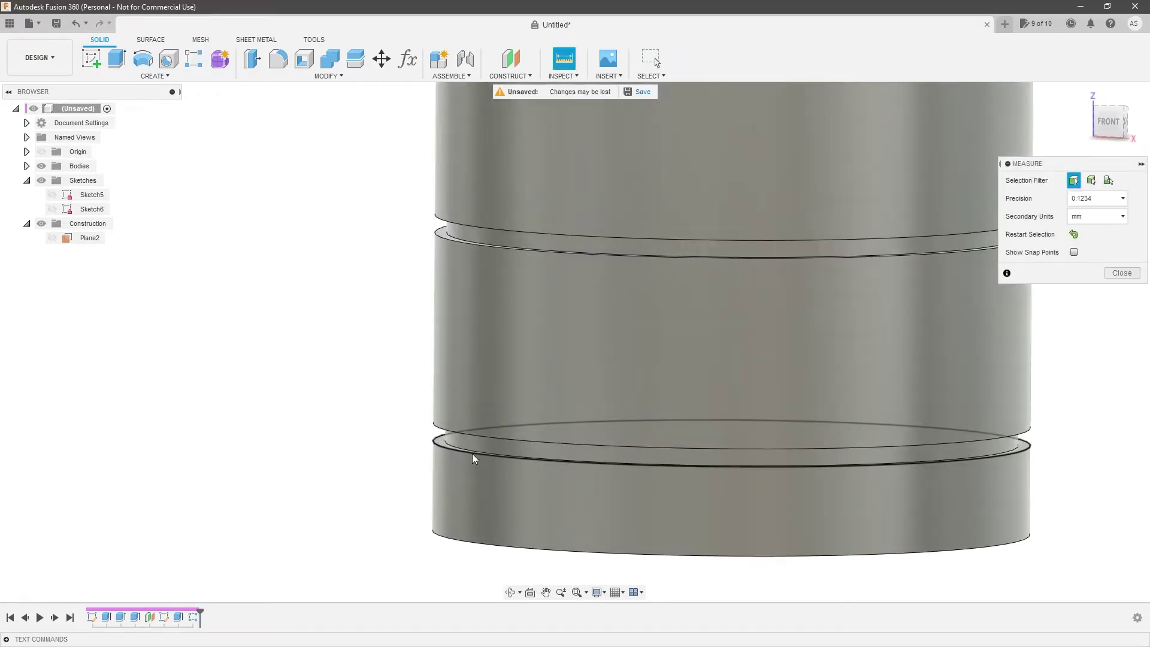
{"action": "left_click", "coordinate": [472, 454]}
{"action": "left_click", "coordinate": [465, 541]}
{"action": "scroll", "coordinate": [502, 433], "scroll_direction": "down", "scroll_amount": 2}
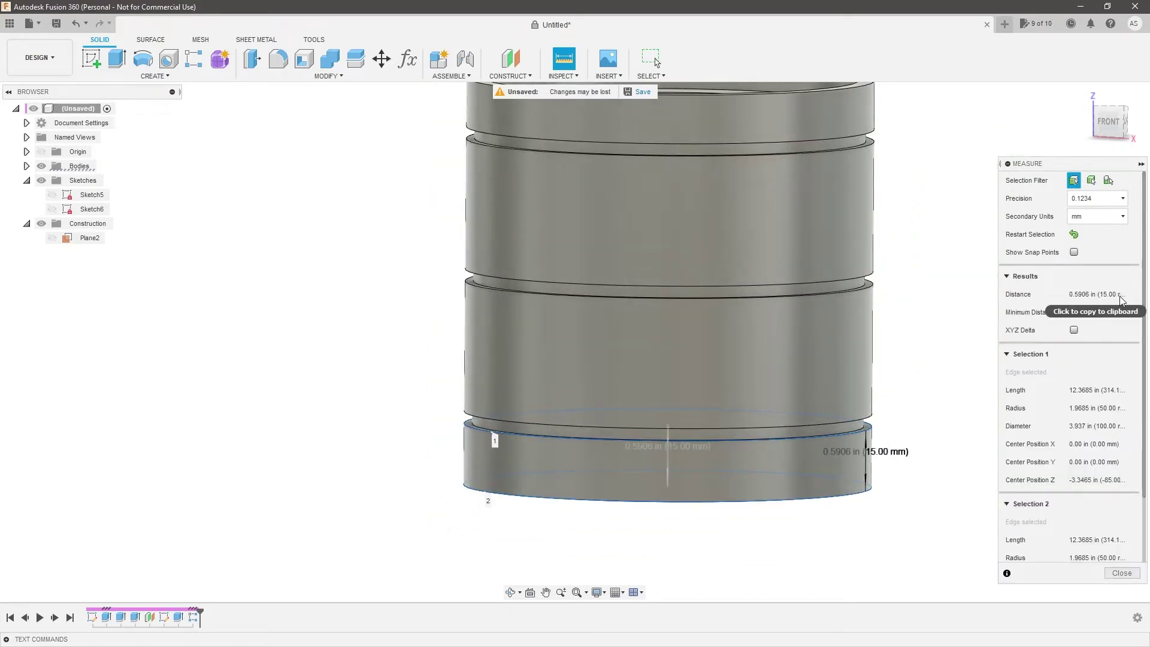
{"action": "key", "text": "Escape"}
Edit the groove pattern and set its distance to -73 mm
{"action": "double_click", "coordinate": [194, 618]}
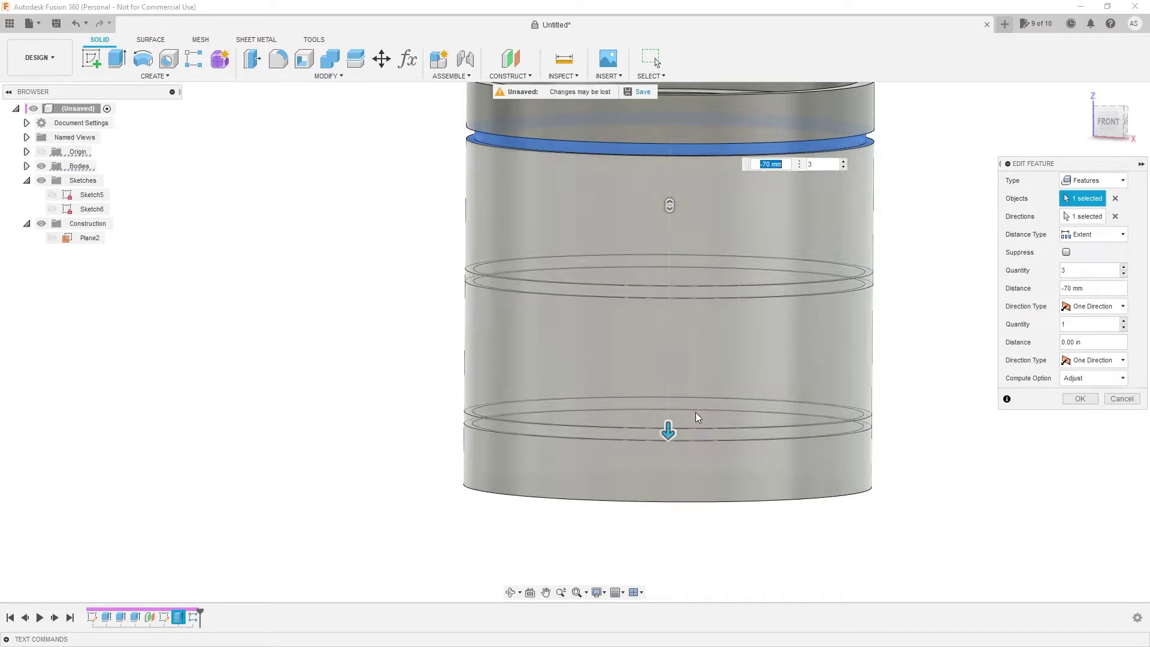
{"action": "left_click", "coordinate": [1073, 288]}
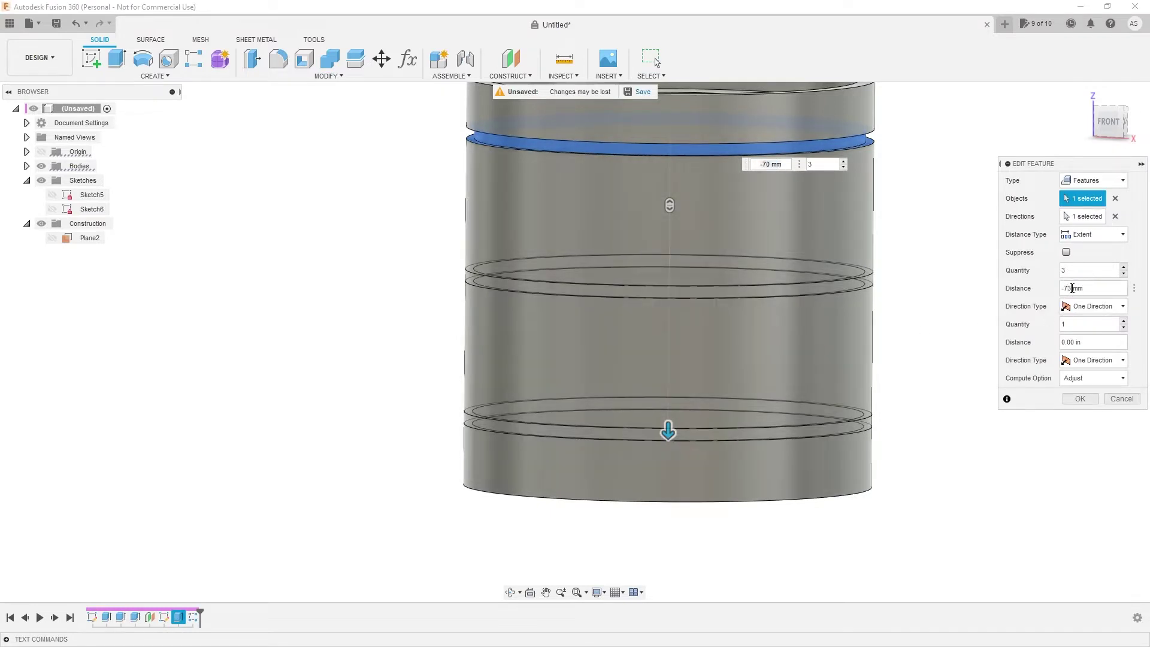
{"action": "type", "text": "3"}
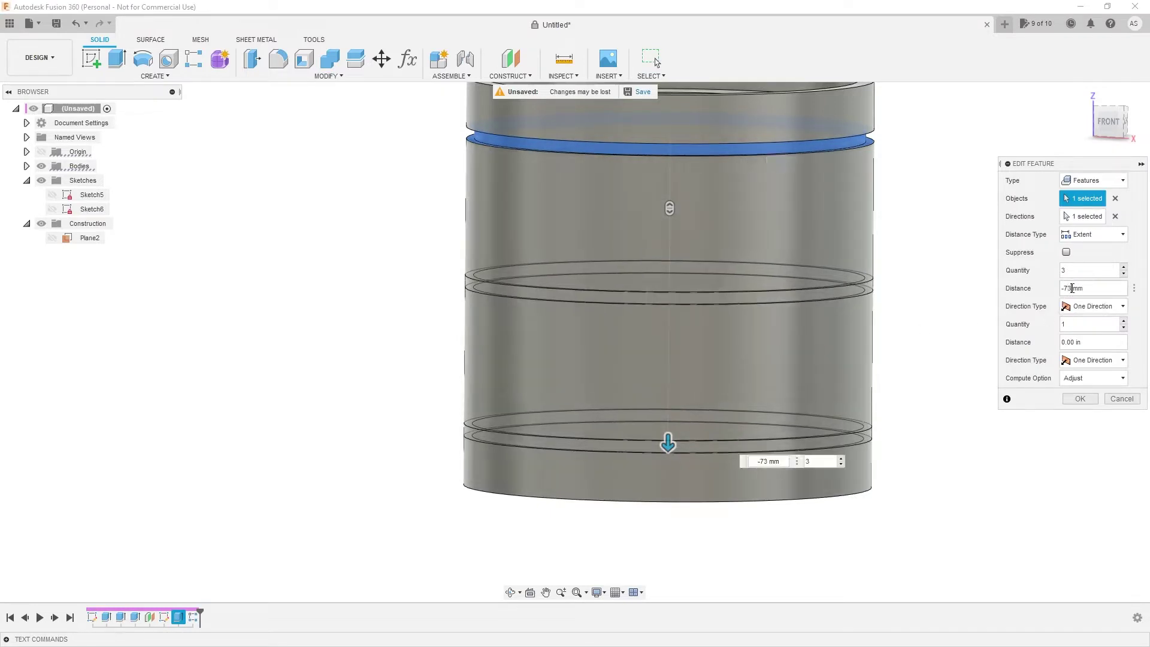
{"action": "left_click", "coordinate": [1081, 399]}
Measure the distance from the lowest groove's lower edge to the cylinder's bottom edge again
{"action": "scroll", "coordinate": [541, 221], "scroll_direction": "down", "scroll_amount": 2}
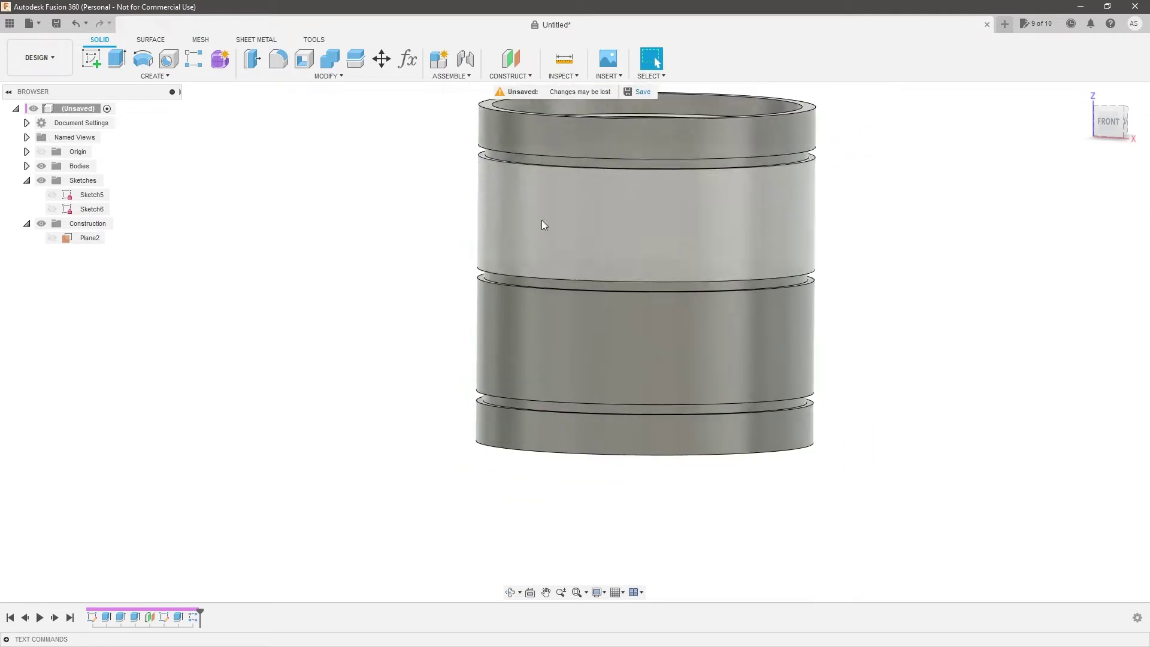
{"action": "left_click", "coordinate": [566, 58]}
{"action": "left_click", "coordinate": [494, 407]}
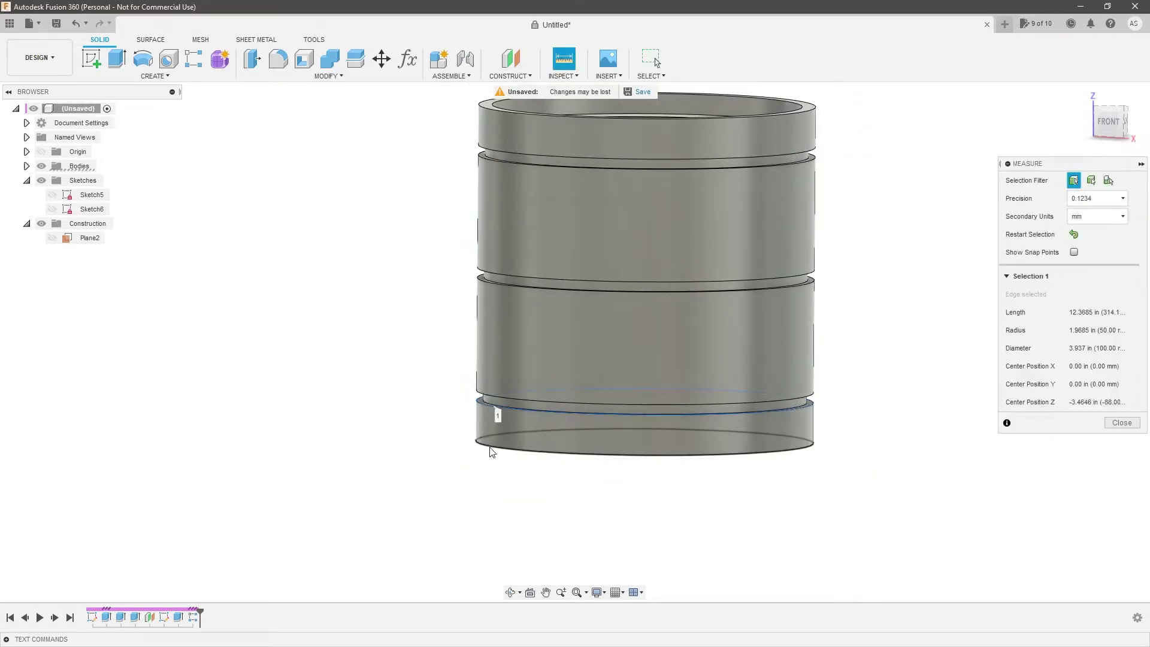
{"action": "left_click", "coordinate": [490, 450]}
{"action": "key", "text": "Escape"}
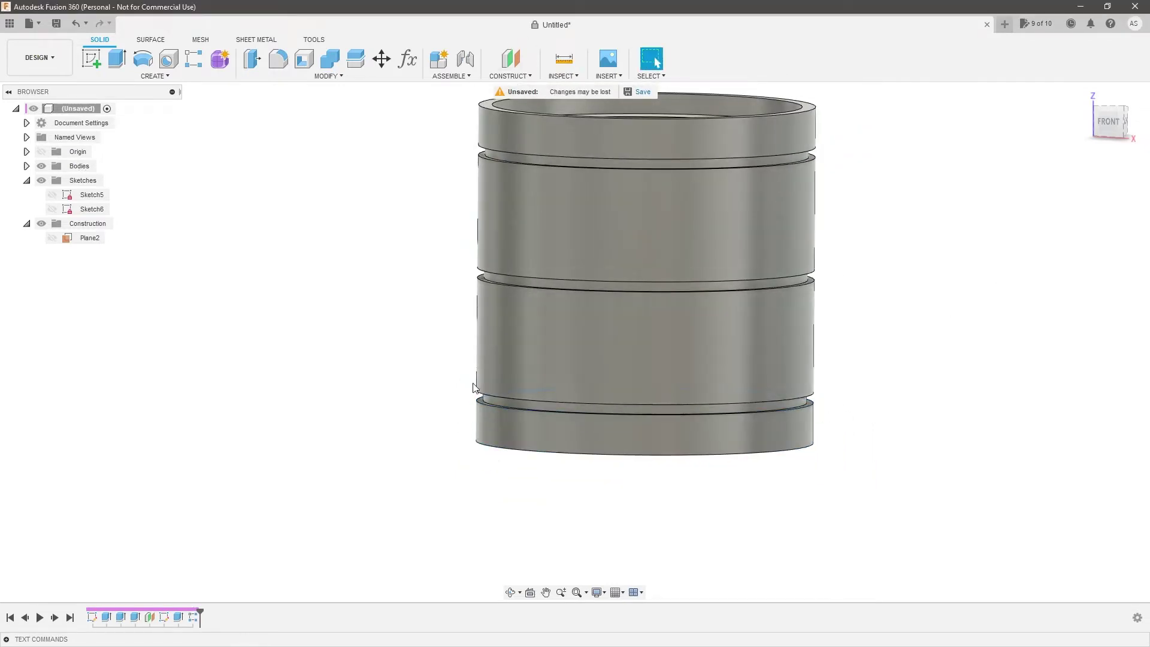
Edit the groove pattern and raise its quantity to 13, keeping the -73 mm extent
{"action": "middle_click_drag", "start_coordinate": [472, 308], "coordinate": [237, 599], "text": "shift"}
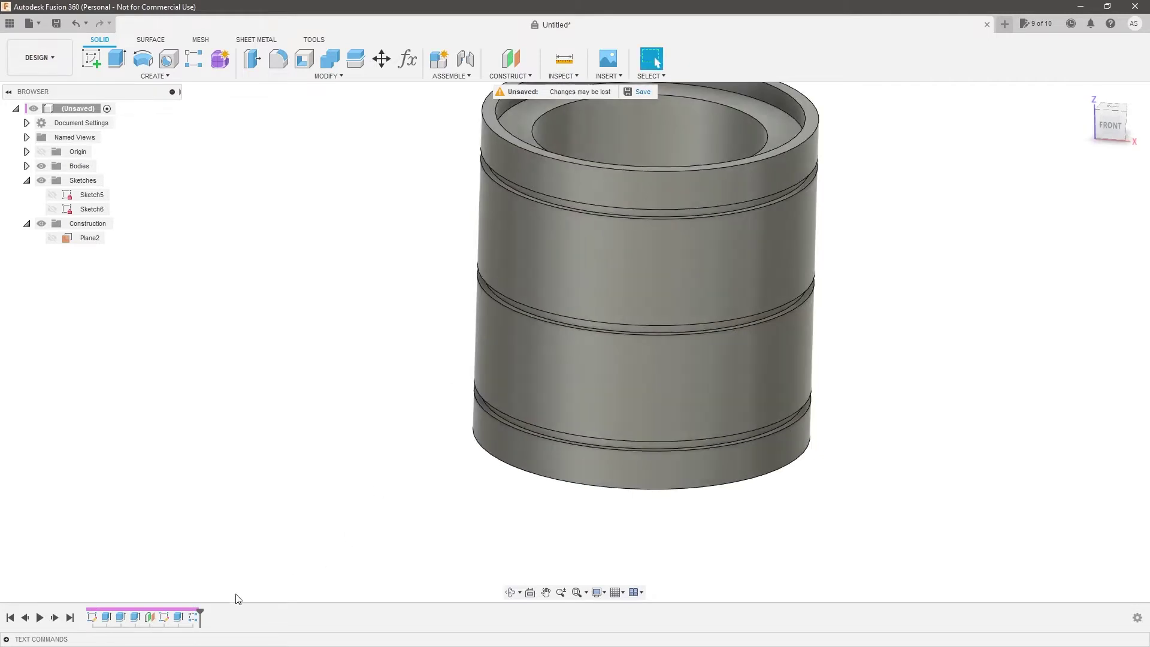
{"action": "double_click", "coordinate": [195, 616]}
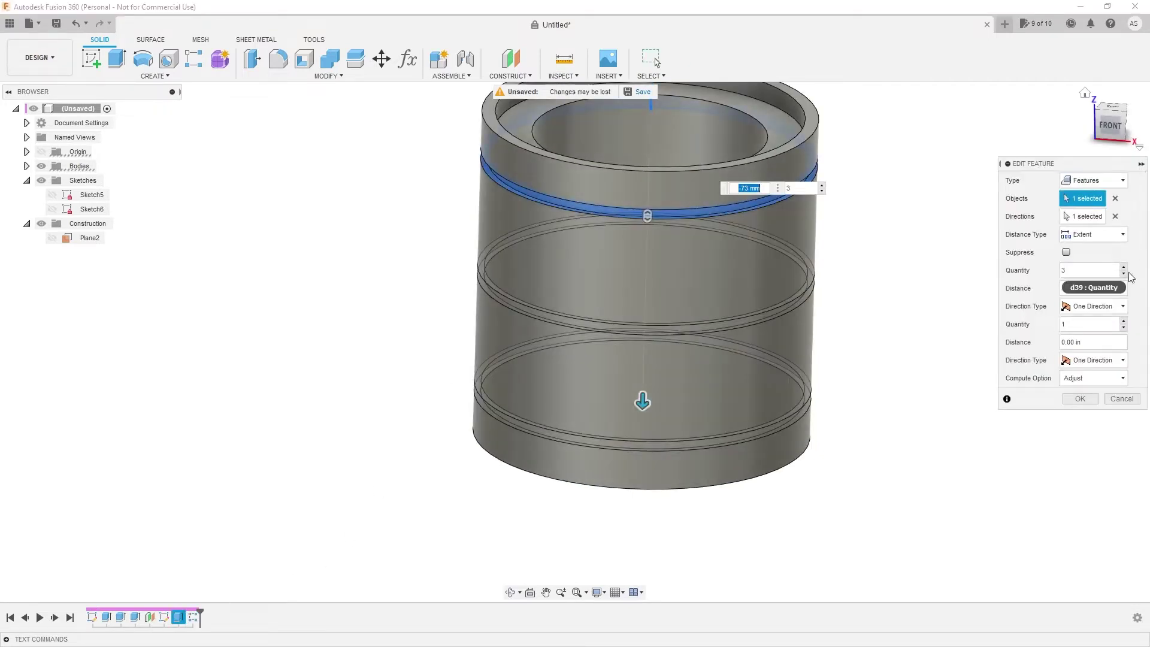
{"action": "left_click", "coordinate": [1125, 268]}
{"action": "left_click", "coordinate": [1125, 267]}
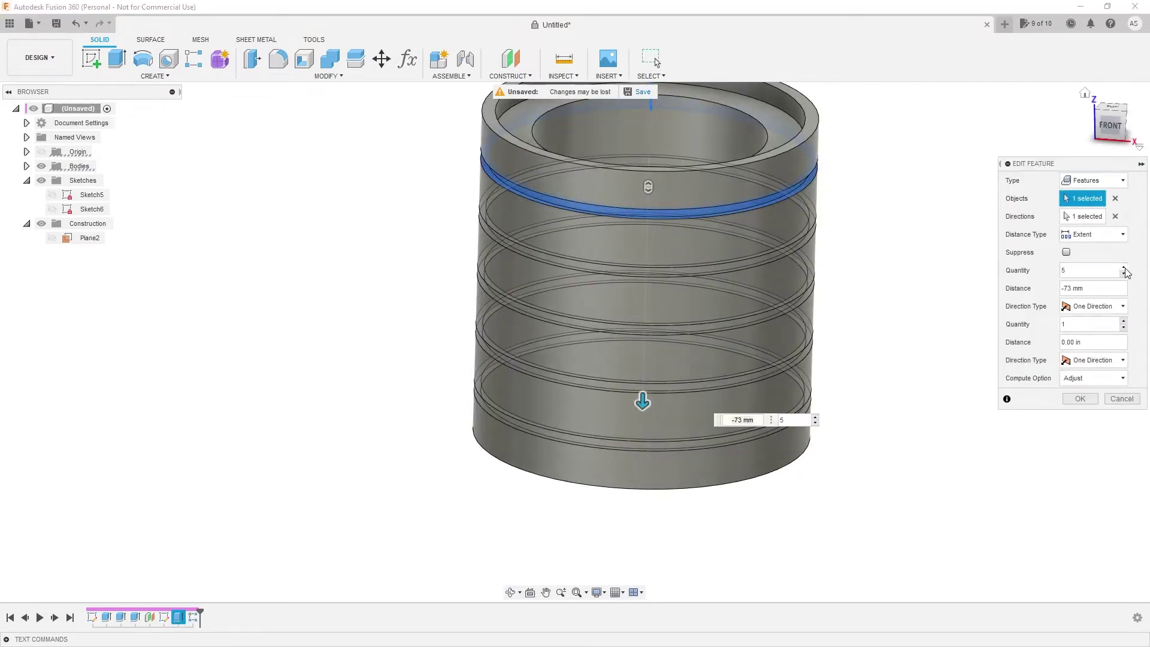
{"action": "left_click", "coordinate": [1112, 125]}
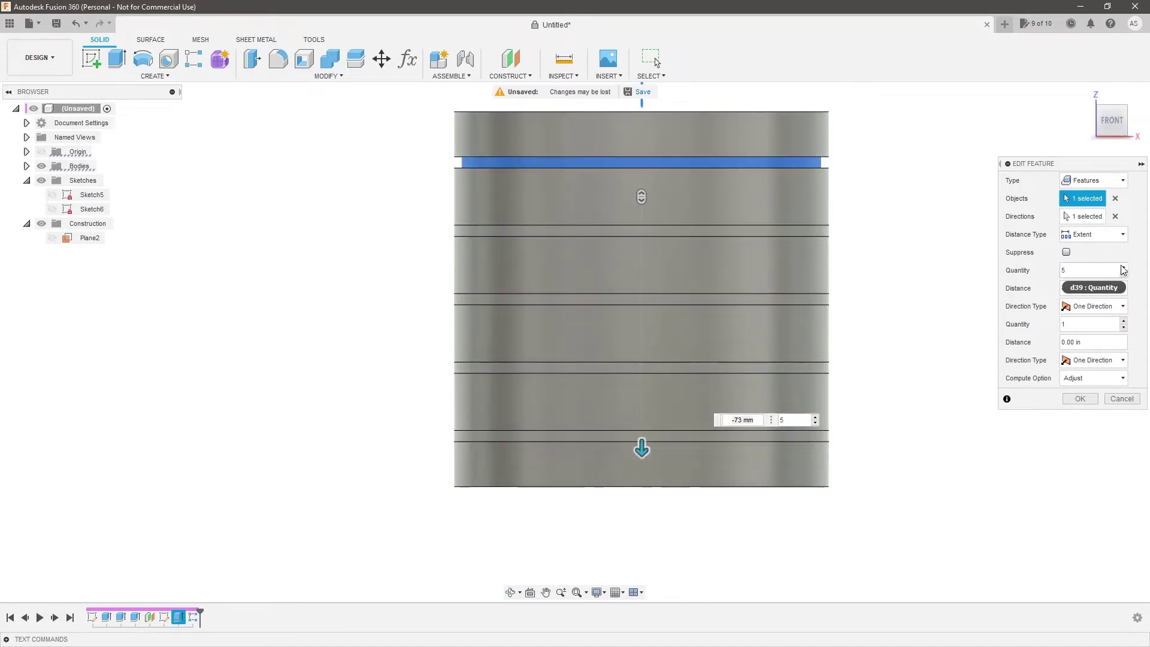
{"action": "left_click", "coordinate": [1124, 267]}
{"action": "left_click", "coordinate": [1124, 267]}
{"action": "left_click", "coordinate": [1124, 267]}
{"action": "left_click", "coordinate": [1124, 267]}
{"action": "left_click", "coordinate": [1125, 267]}
{"action": "left_click", "coordinate": [1125, 267]}
{"action": "left_click", "coordinate": [1125, 268]}
{"action": "left_click", "coordinate": [1125, 268]}
{"action": "scroll", "coordinate": [541, 205], "scroll_direction": "up", "scroll_amount": 3}
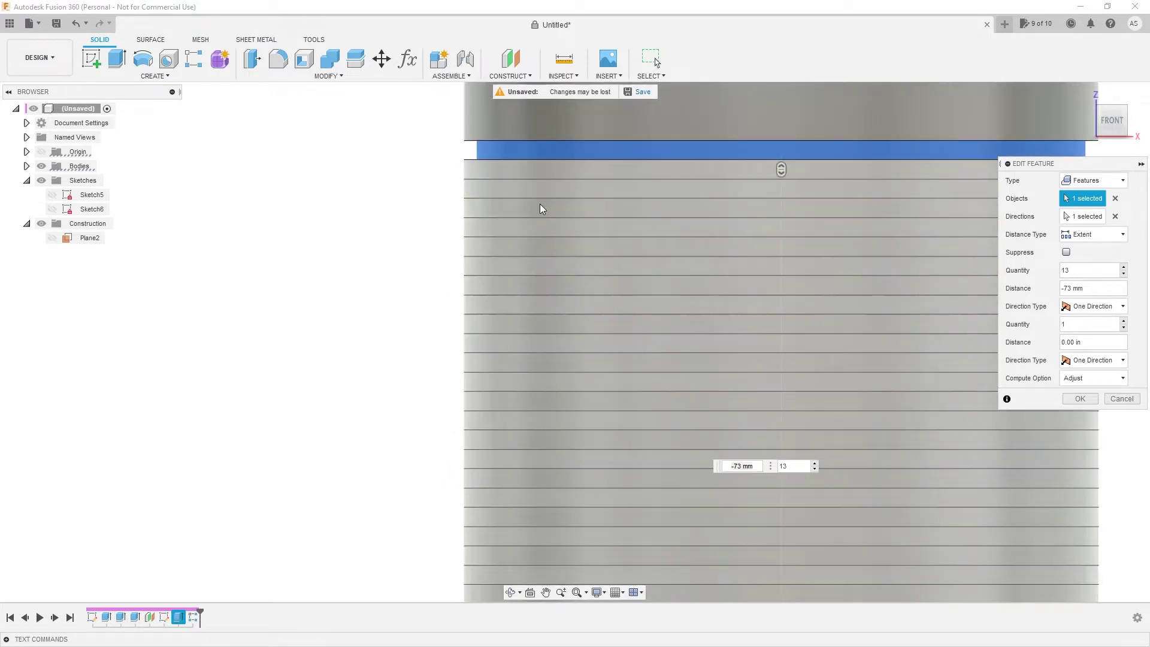
{"action": "scroll", "coordinate": [473, 197], "scroll_direction": "down", "scroll_amount": 5}
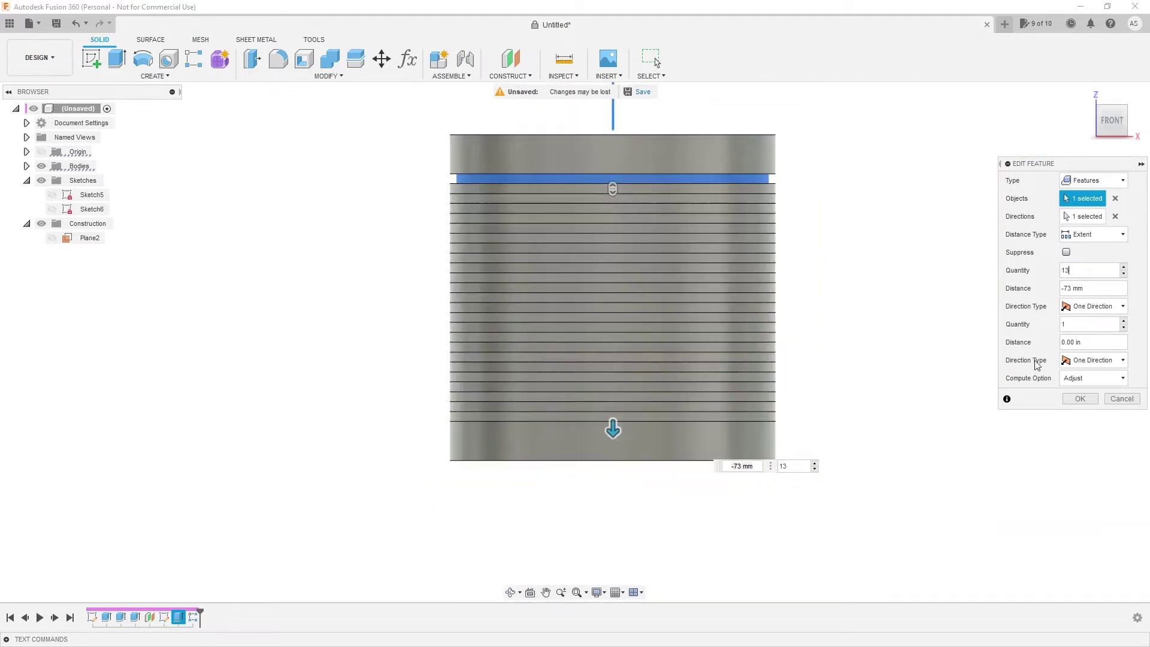
{"action": "left_click", "coordinate": [1081, 400]}
{"action": "middle_click_drag", "start_coordinate": [919, 359], "coordinate": [948, 374], "text": "shift"}
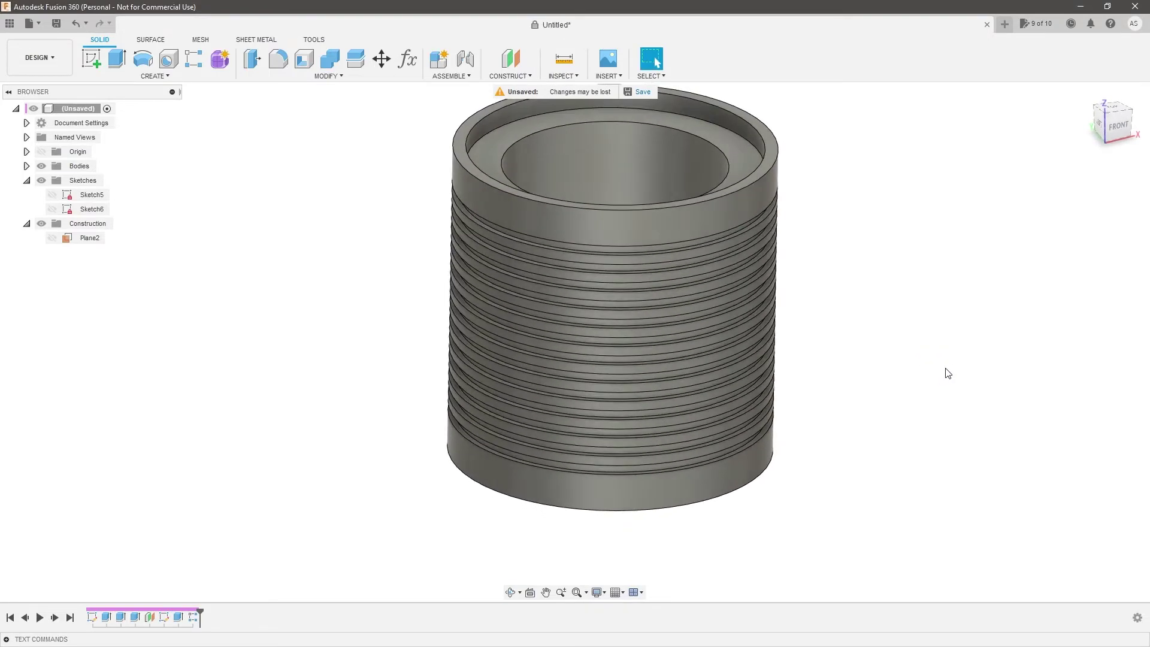
{"action": "mouse_move", "coordinate": [819, 308]}
{"action": "middle_mouse_down", "text": "shift"}
{"action": "mouse_move", "coordinate": [805, 312]}
{"action": "mouse_move", "coordinate": [834, 317]}
{"action": "middle_mouse_up", "text": "shift"}
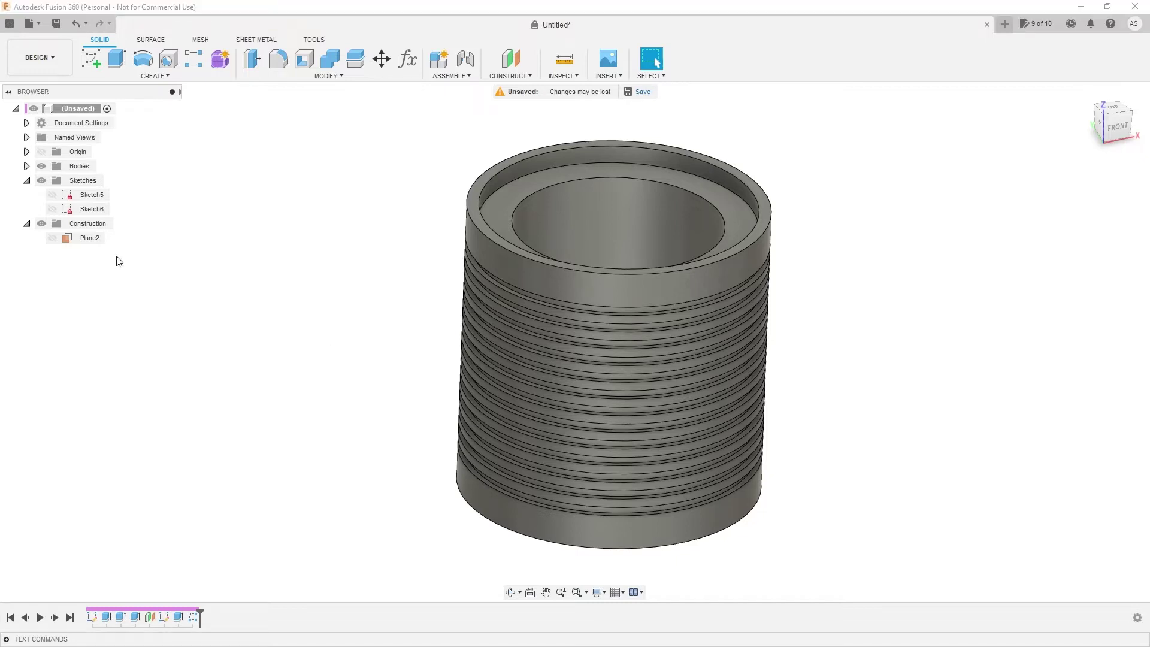
Start a sketch on construction plane Plane2 and project the circular wall of the cylinder's upper recess into it
{"action": "left_click", "coordinate": [51, 238]}
{"action": "middle_click_drag", "start_coordinate": [265, 301], "coordinate": [372, 140], "text": "shift"}
{"action": "left_click", "coordinate": [81, 60]}
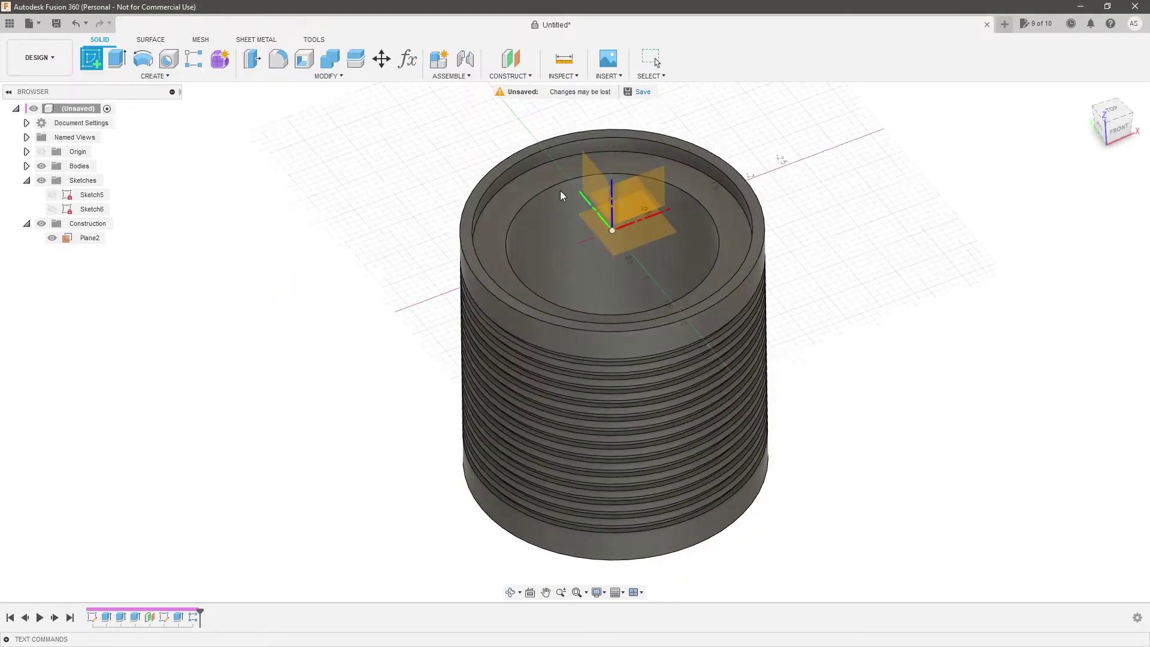
{"action": "left_click", "coordinate": [638, 242]}
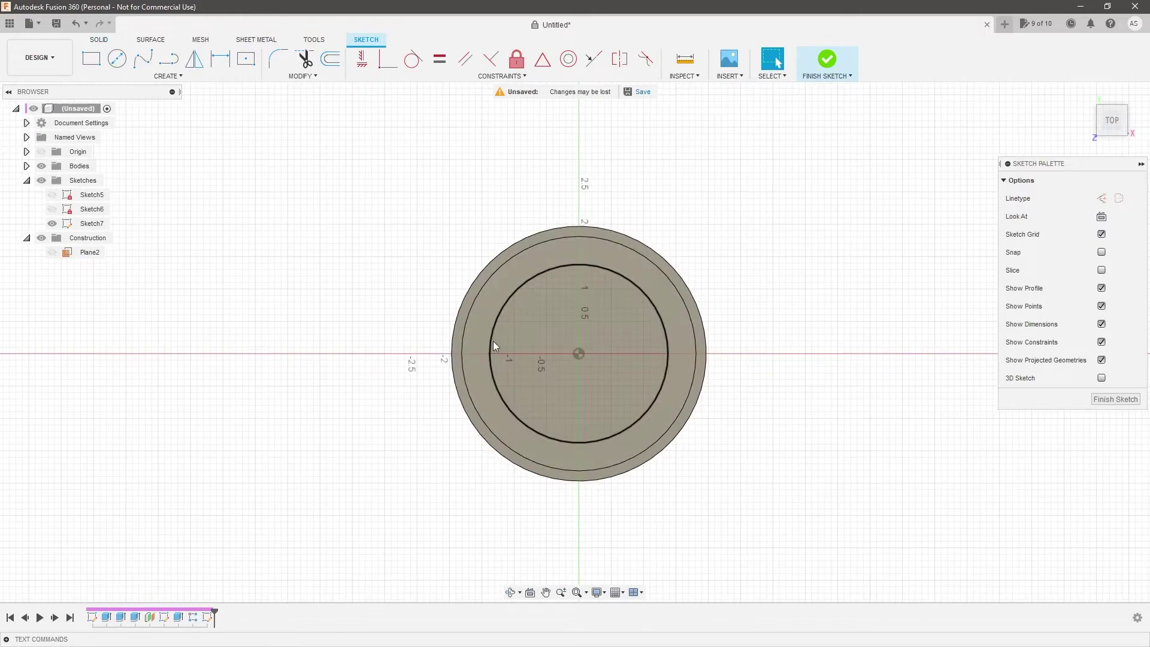
{"action": "scroll", "coordinate": [490, 322], "scroll_direction": "up", "scroll_amount": 6}
{"action": "mouse_move", "coordinate": [477, 306]}
{"action": "middle_mouse_down", "text": "shift"}
{"action": "mouse_move", "coordinate": [439, 288]}
{"action": "mouse_move", "coordinate": [468, 308]}
{"action": "middle_mouse_up", "text": "shift"}
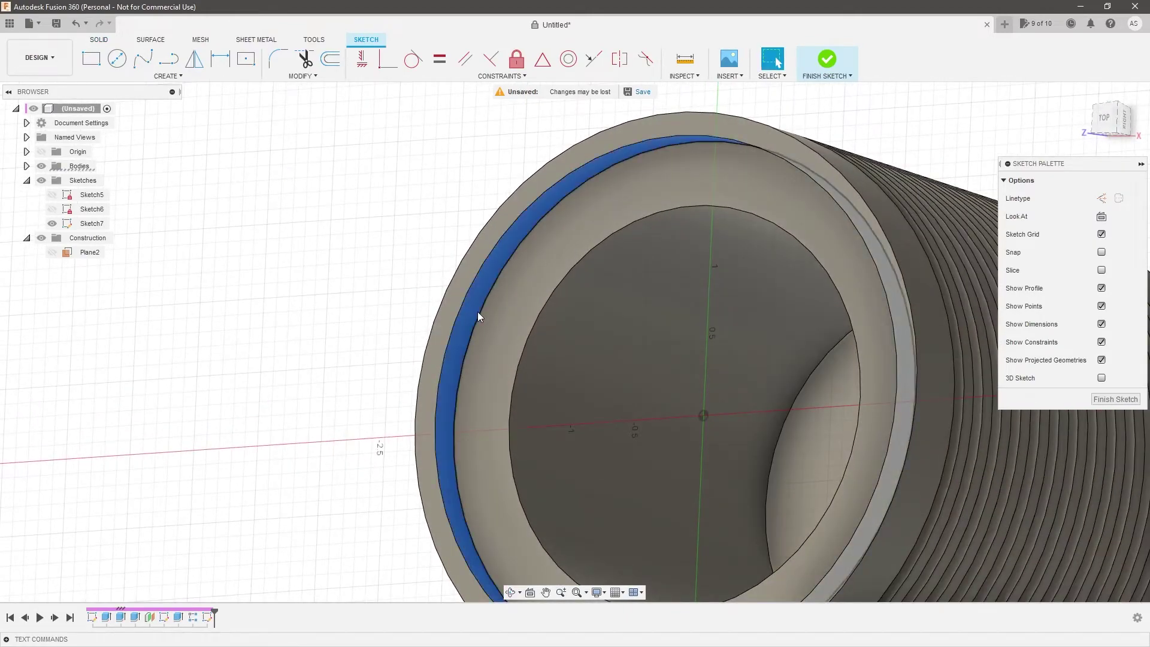
{"action": "scroll", "coordinate": [478, 316], "scroll_direction": "down", "scroll_amount": 3}
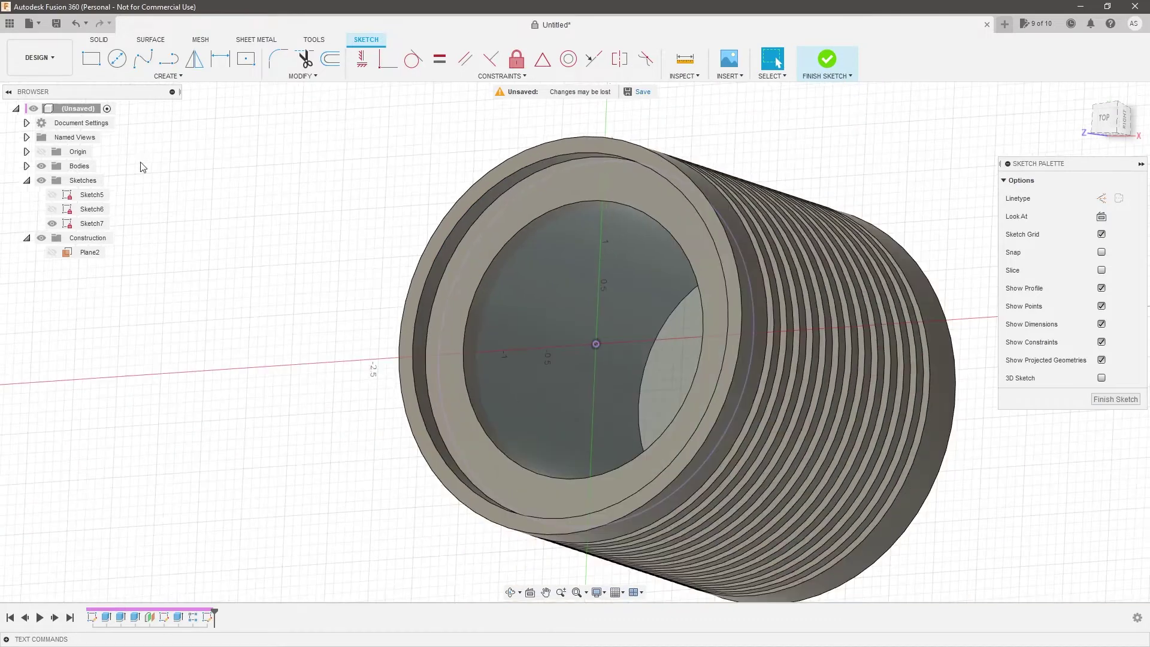
Hide the bodies and sketch a two-point rectangle enclosing the projected circle
{"action": "left_click", "coordinate": [41, 166]}
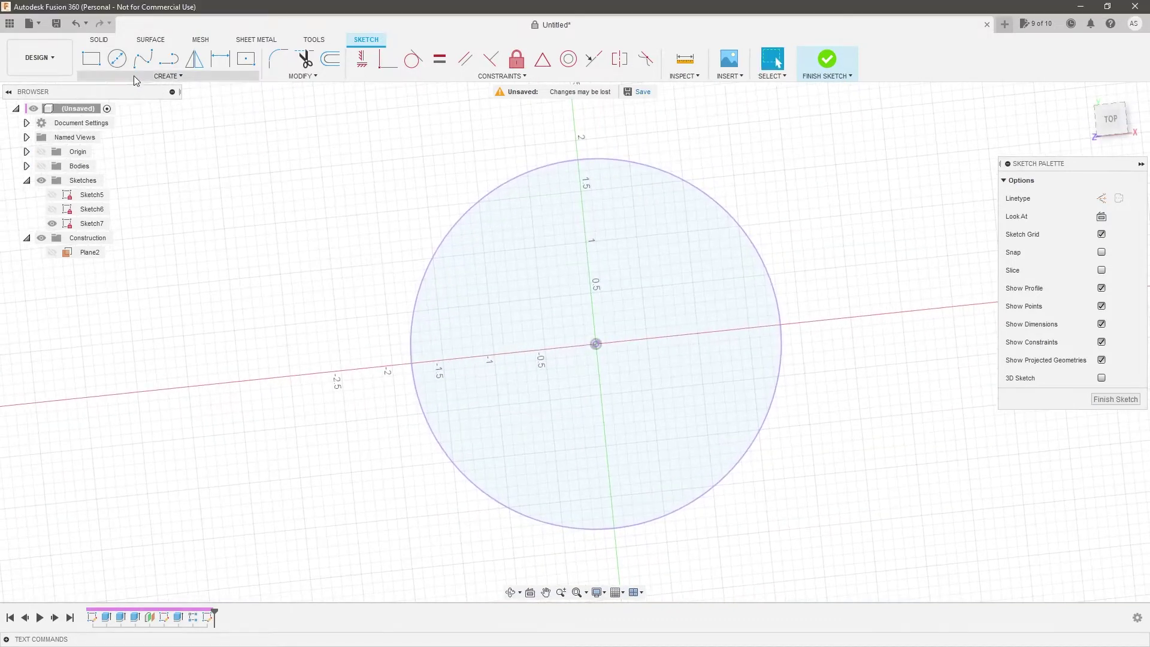
{"action": "key", "text": "r"}
{"action": "left_click", "coordinate": [373, 156]}
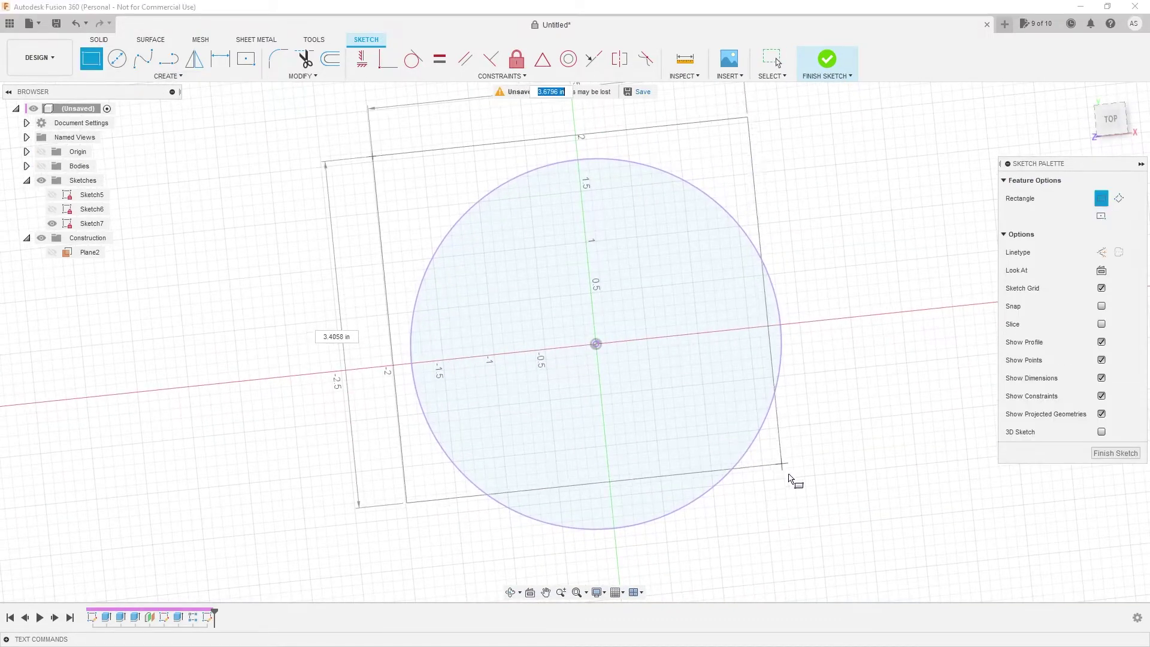
{"action": "left_click", "coordinate": [833, 525]}
{"action": "key", "text": "Escape"}
Apply tangent constraints between all four rectangle sides and the projected circle
{"action": "left_click", "coordinate": [413, 59]}
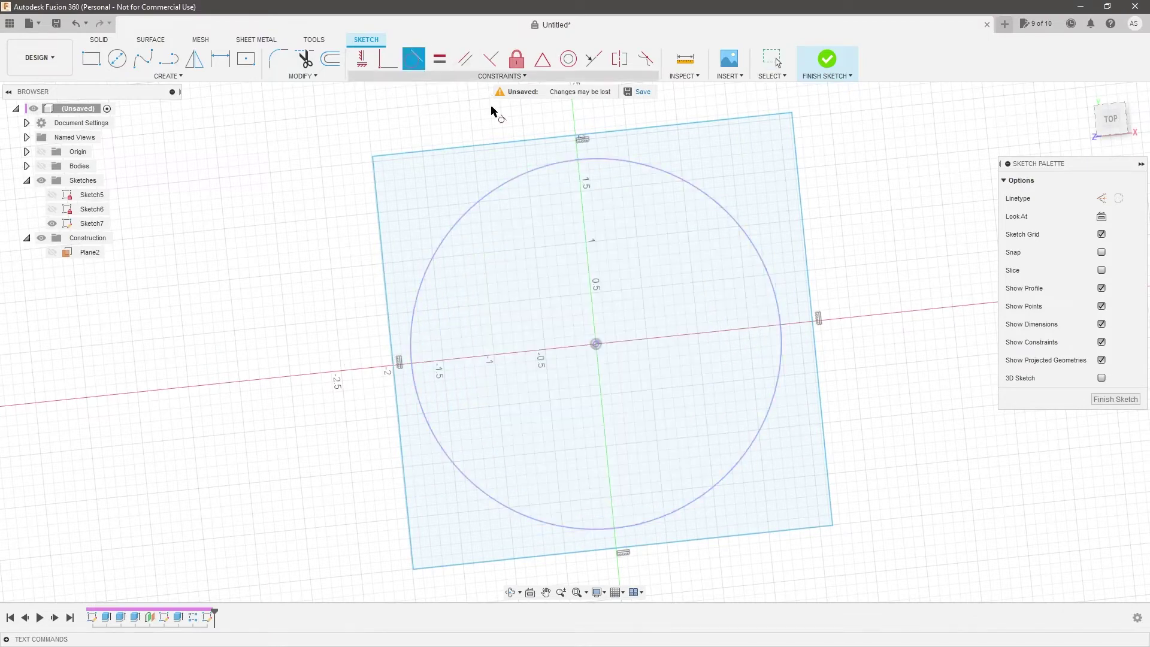
{"action": "left_click", "coordinate": [564, 137]}
{"action": "left_click", "coordinate": [570, 160]}
{"action": "left_click", "coordinate": [800, 273]}
{"action": "left_click", "coordinate": [778, 291]}
{"action": "left_click", "coordinate": [644, 544]}
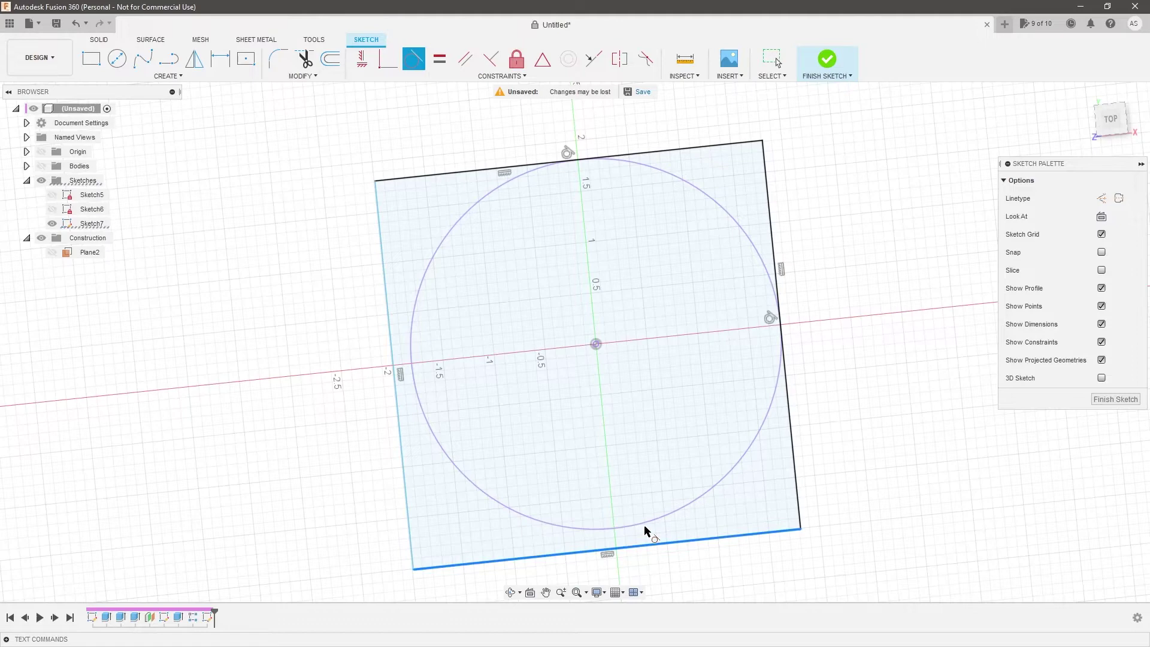
{"action": "left_click", "coordinate": [644, 530]}
{"action": "left_click", "coordinate": [408, 430]}
{"action": "left_click", "coordinate": [424, 419]}
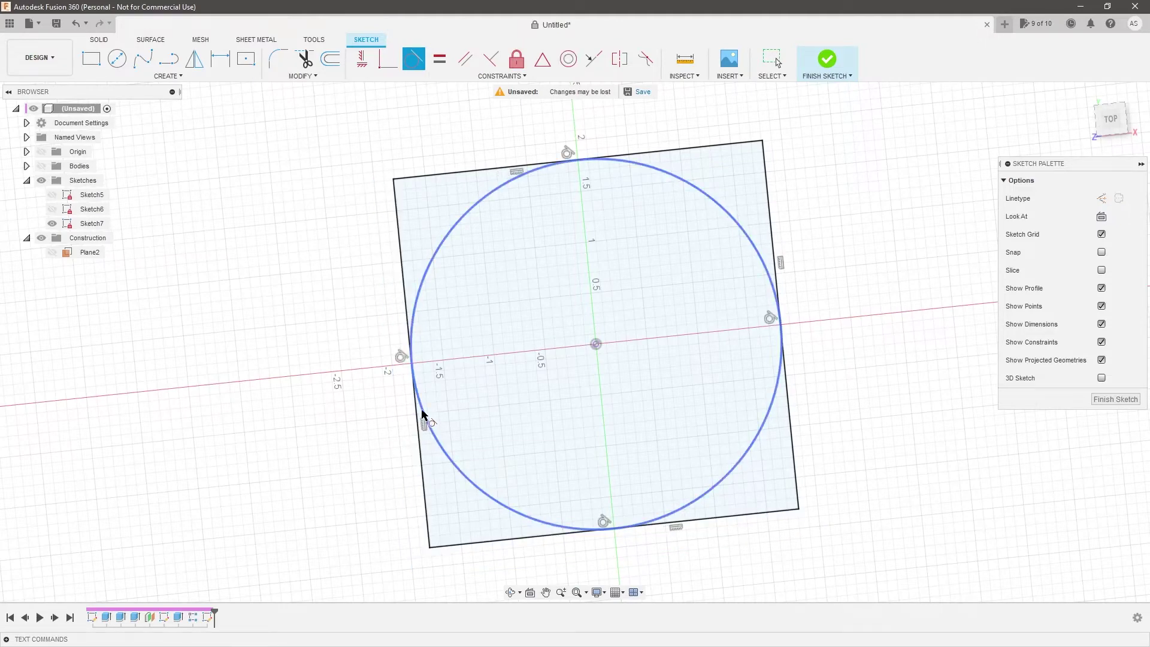
{"action": "key", "text": "Escape"}
{"action": "scroll", "coordinate": [660, 336], "scroll_direction": "down", "scroll_amount": 3}
{"action": "left_click", "coordinate": [92, 59]}
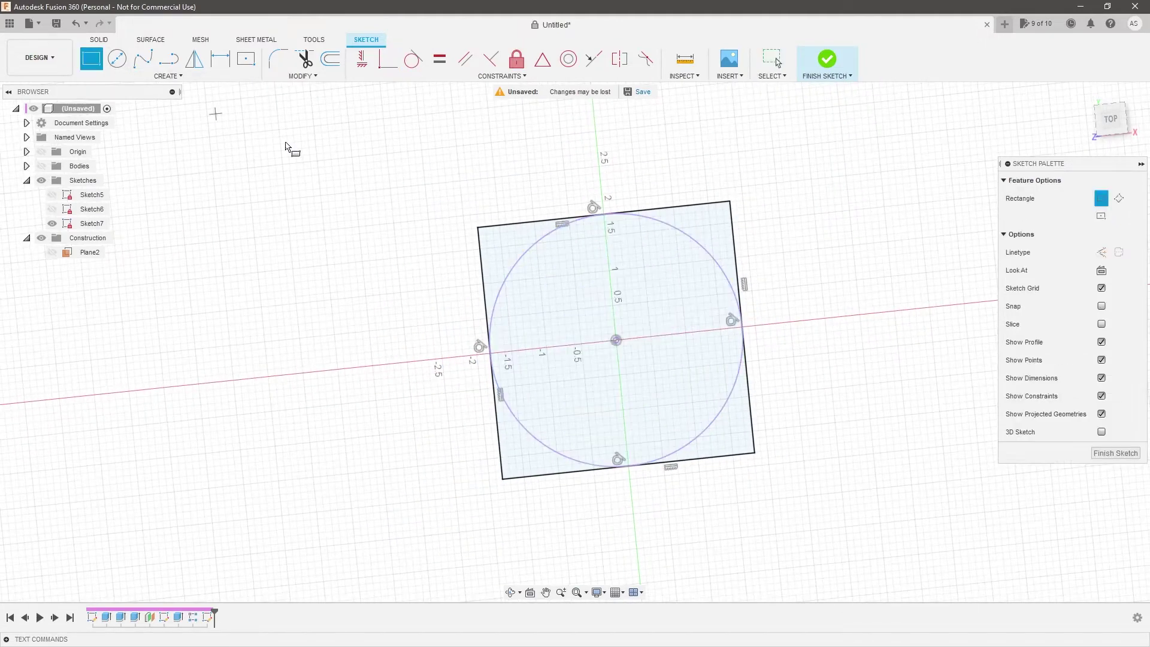
{"action": "left_click", "coordinate": [168, 76]}
{"action": "mouse_move", "coordinate": [137, 129]}
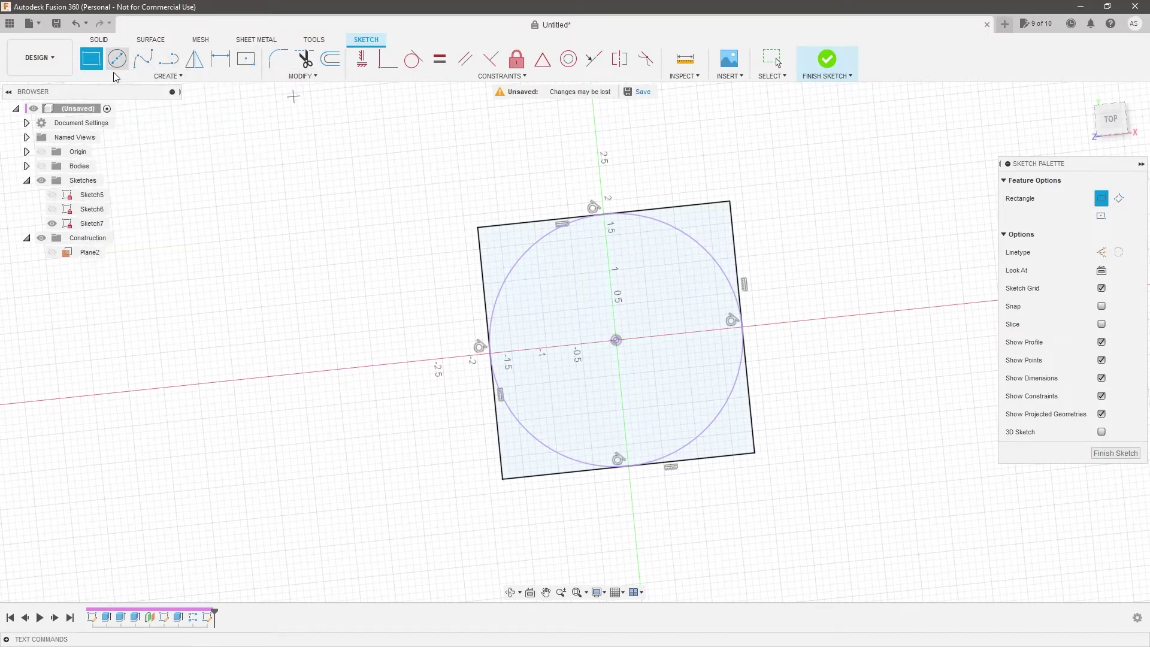
Offset the tangent square outward with an offset position of -1 in
{"action": "left_click", "coordinate": [330, 58]}
{"action": "left_click", "coordinate": [520, 225]}
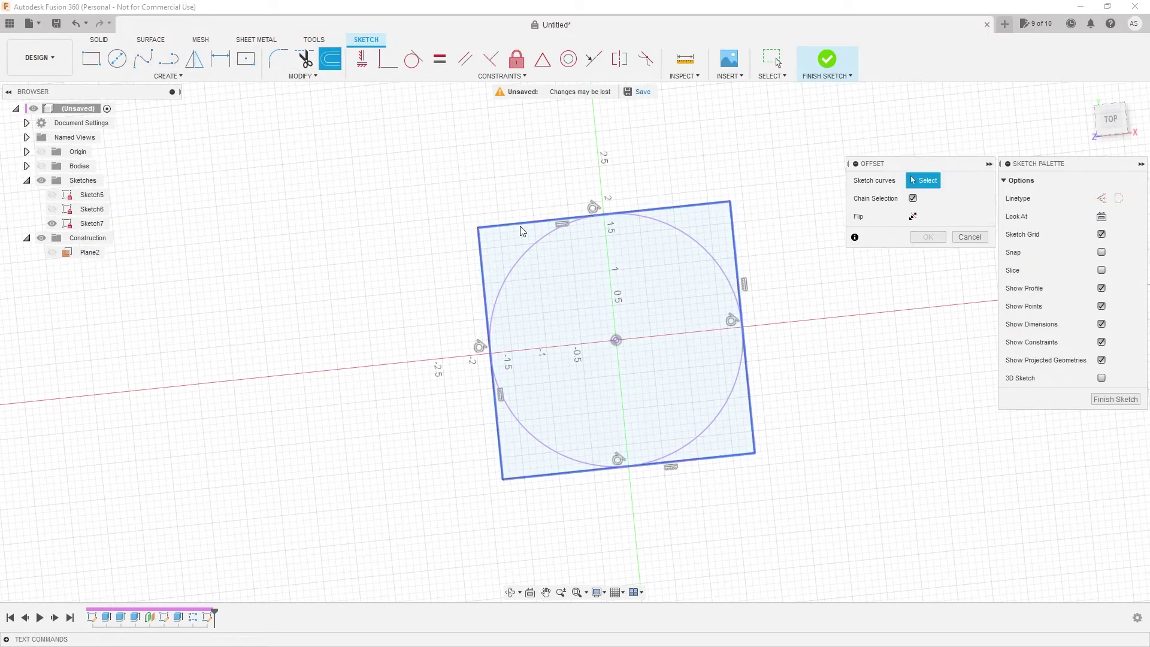
{"action": "left_click", "coordinate": [522, 231]}
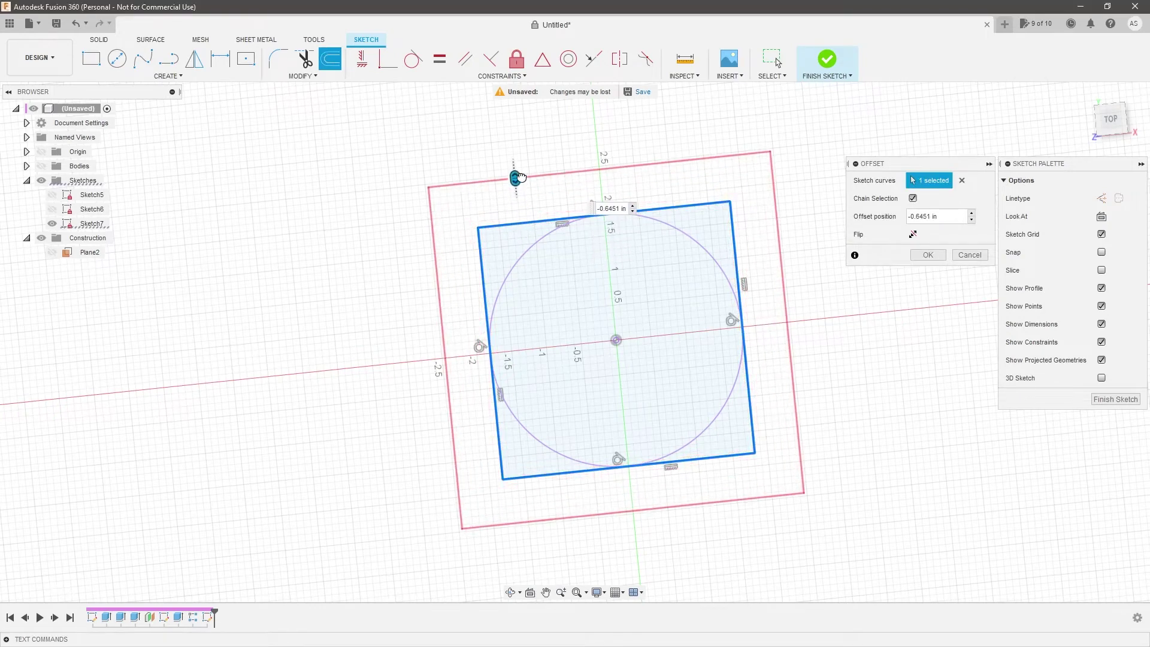
{"action": "type", "text": "-12"}
{"action": "key", "text": "BackSpace"}
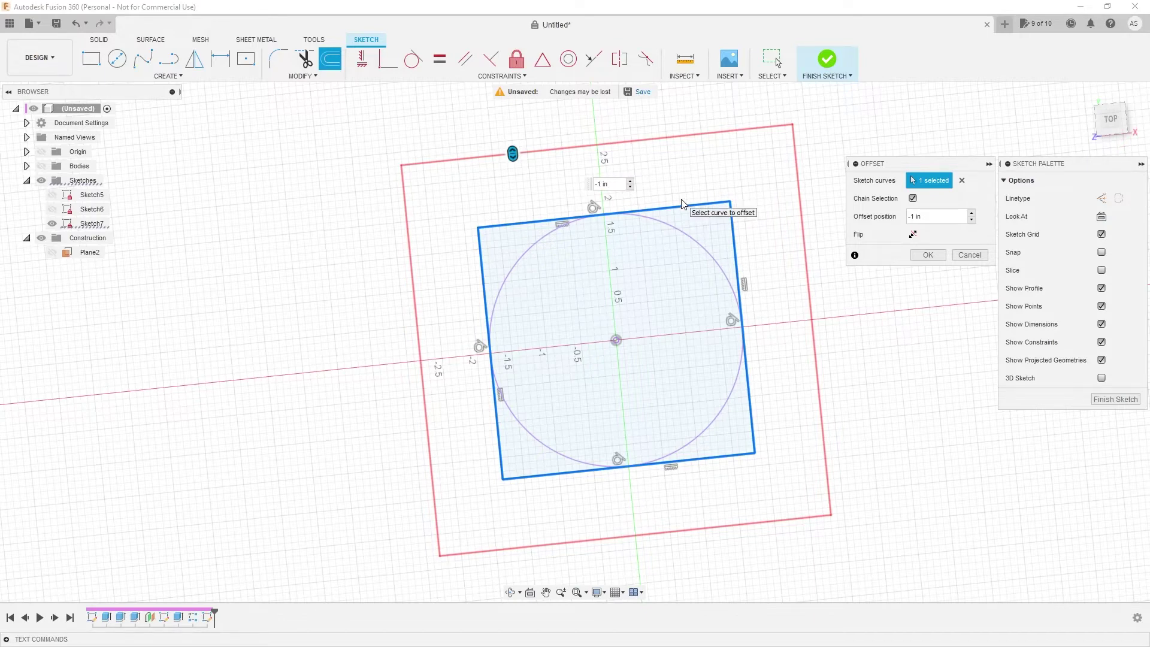
{"action": "left_click", "coordinate": [928, 255]}
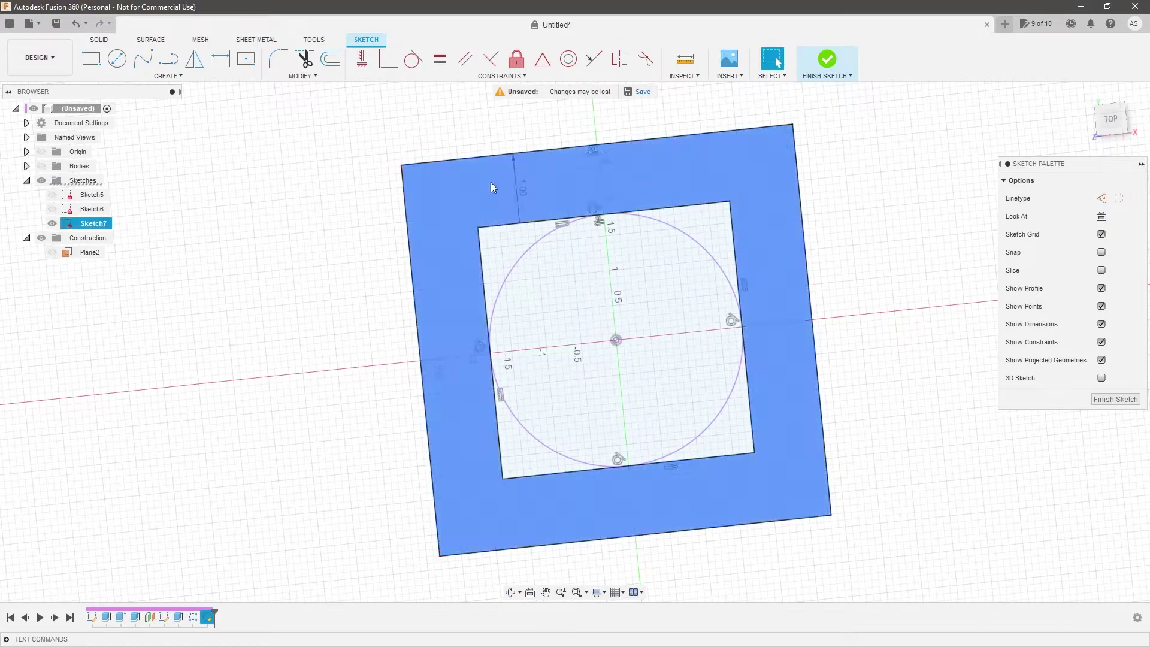
Show the bodies and extrude the square frame profile as a cut, using extent type To Object with the lowest groove's lower face
{"action": "left_click", "coordinate": [41, 166]}
{"action": "middle_click_drag", "start_coordinate": [300, 229], "coordinate": [418, 296], "text": "shift"}
{"action": "scroll", "coordinate": [397, 307], "scroll_direction": "up", "scroll_amount": 2}
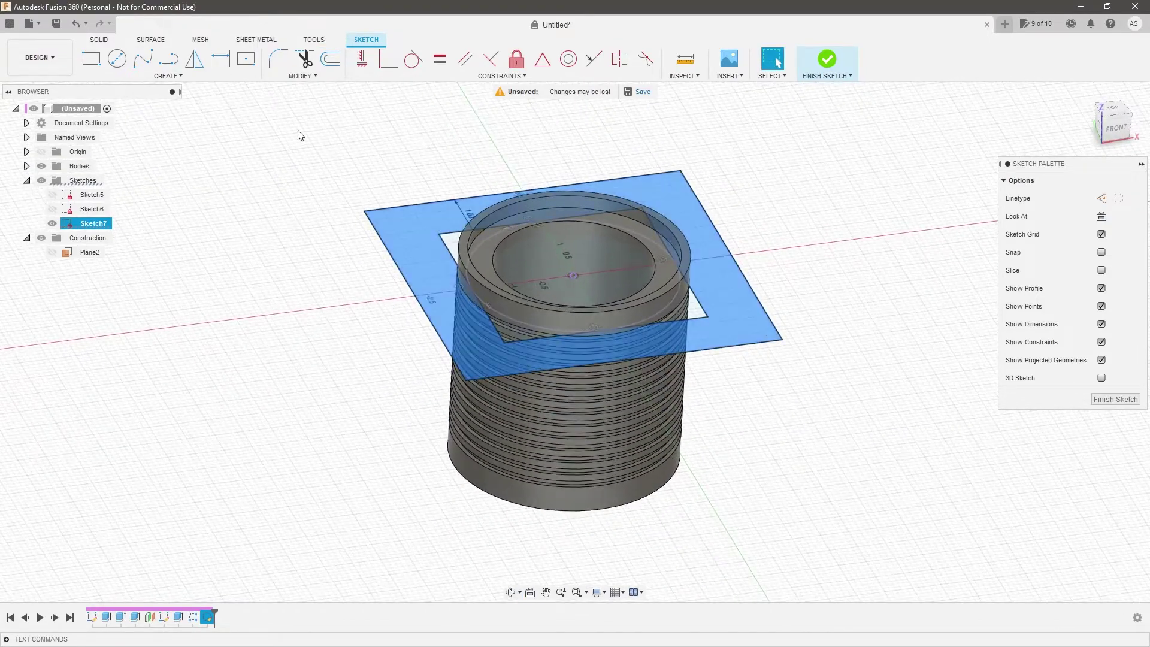
{"action": "left_click", "coordinate": [99, 39]}
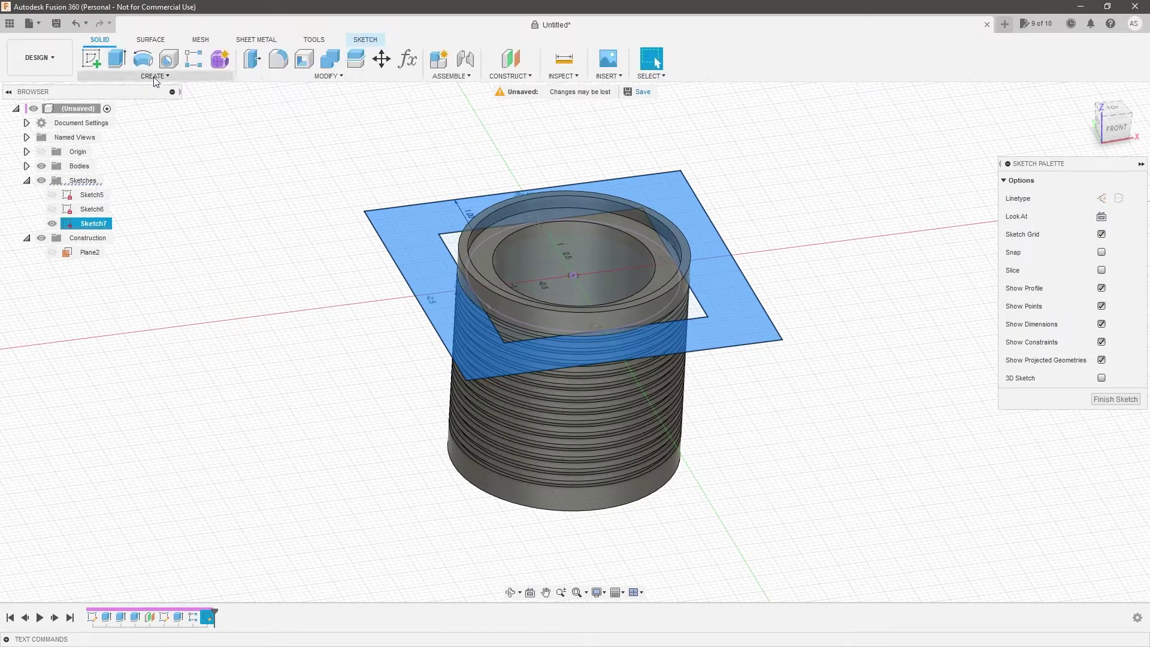
{"action": "left_click", "coordinate": [116, 58]}
{"action": "left_click_drag", "start_coordinate": [606, 320], "coordinate": [612, 491]}
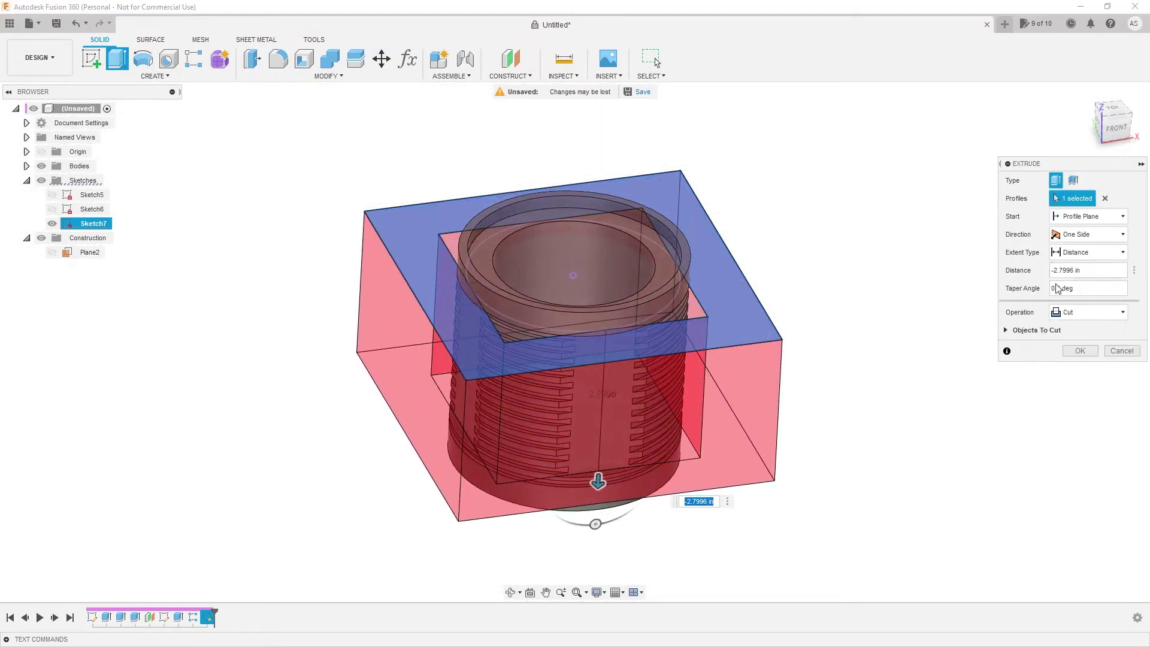
{"action": "left_click", "coordinate": [1087, 253]}
{"action": "left_click", "coordinate": [1094, 278]}
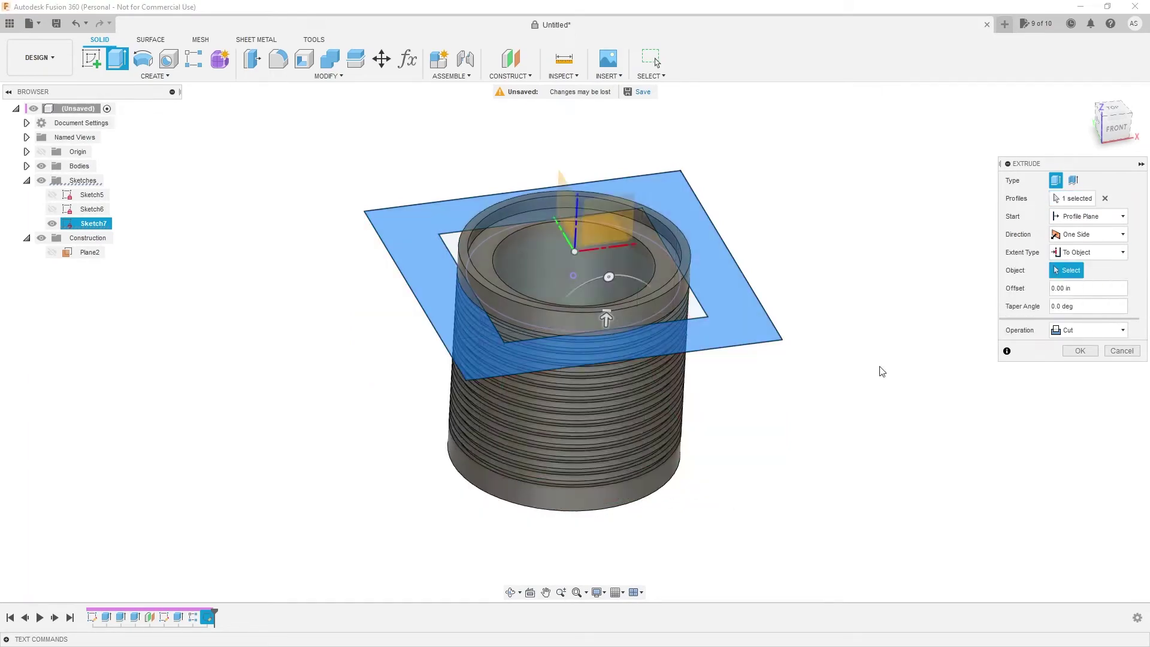
{"action": "scroll", "coordinate": [539, 480], "scroll_direction": "up", "scroll_amount": 10}
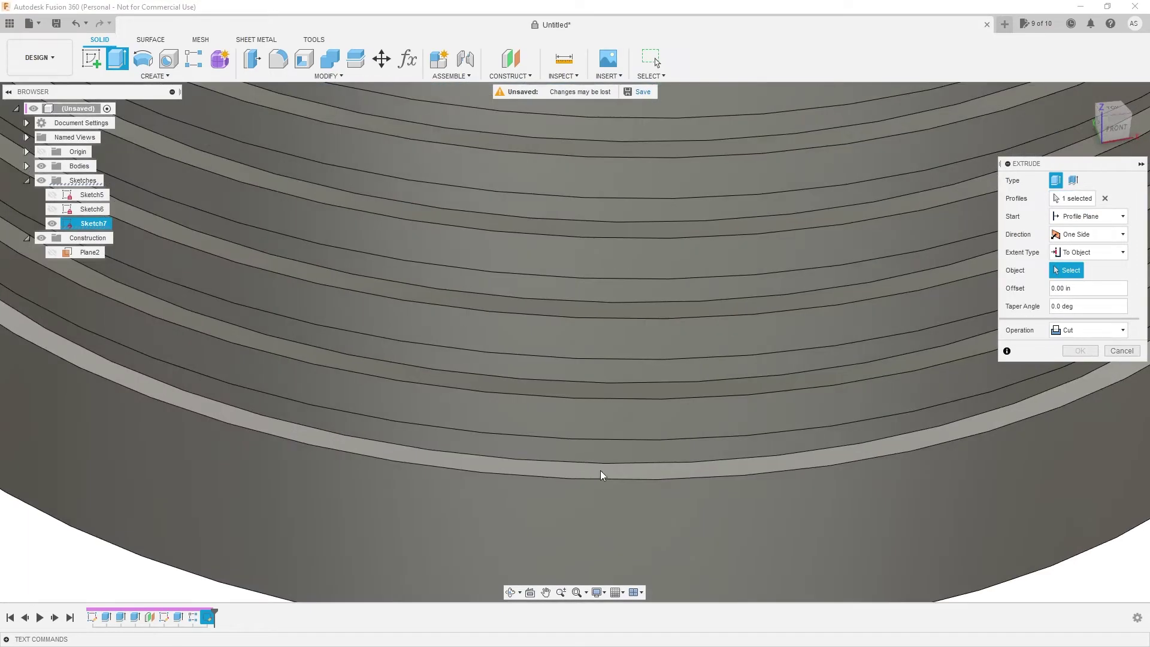
{"action": "left_click", "coordinate": [600, 475]}
{"action": "scroll", "coordinate": [706, 447], "scroll_direction": "down", "scroll_amount": 8}
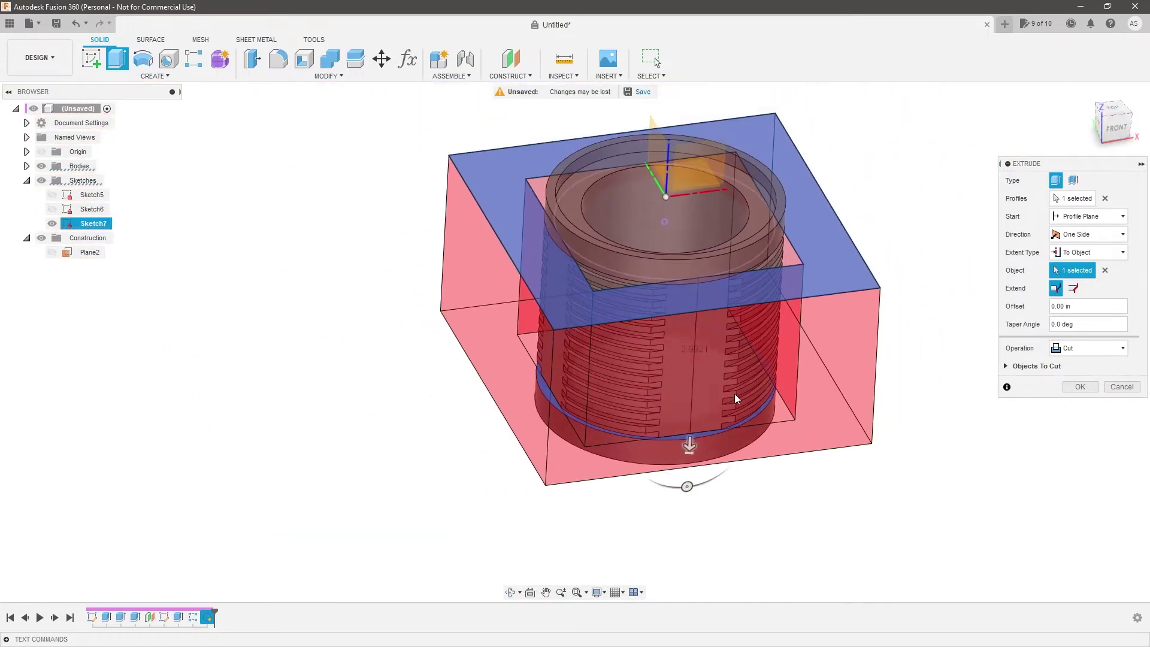
{"action": "left_click", "coordinate": [1078, 387]}
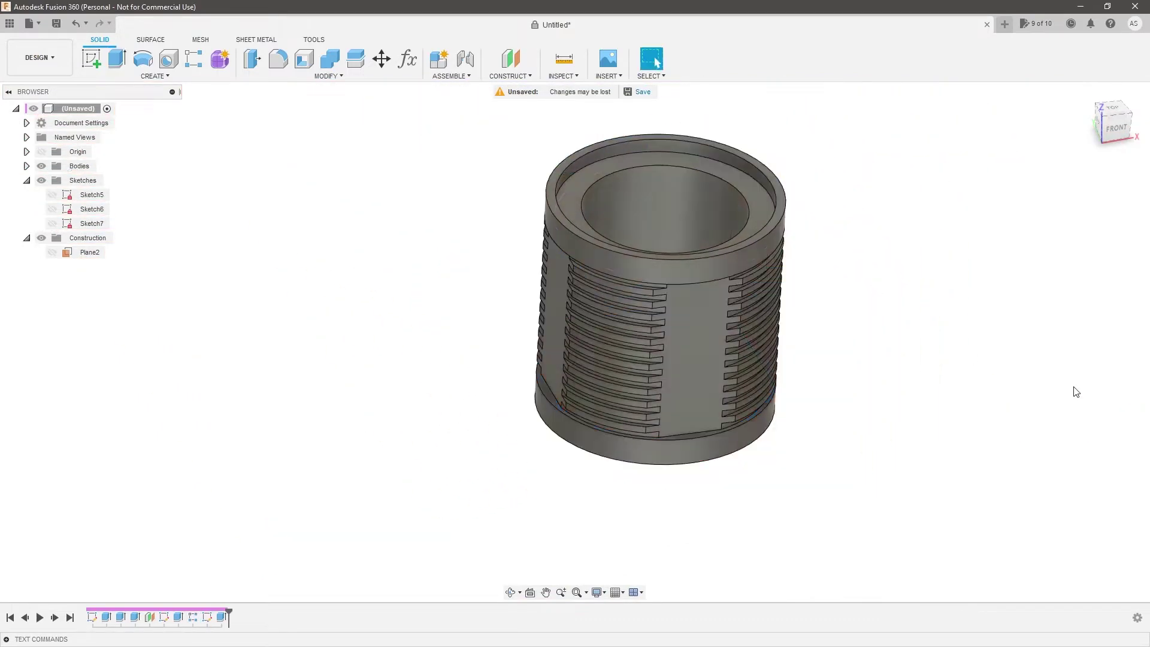
Start a sketch on the left flat side face between the grooves and project its two end edges
{"action": "mouse_move", "coordinate": [929, 358]}
{"action": "middle_mouse_down", "text": "shift"}
{"action": "mouse_move", "coordinate": [947, 333]}
{"action": "mouse_move", "coordinate": [1022, 344]}
{"action": "mouse_move", "coordinate": [970, 344]}
{"action": "mouse_move", "coordinate": [932, 321]}
{"action": "mouse_move", "coordinate": [875, 313]}
{"action": "mouse_move", "coordinate": [825, 318]}
{"action": "mouse_move", "coordinate": [865, 314]}
{"action": "mouse_move", "coordinate": [917, 331]}
{"action": "mouse_move", "coordinate": [914, 357]}
{"action": "mouse_move", "coordinate": [958, 362]}
{"action": "mouse_move", "coordinate": [947, 365]}
{"action": "middle_mouse_up", "text": "shift"}
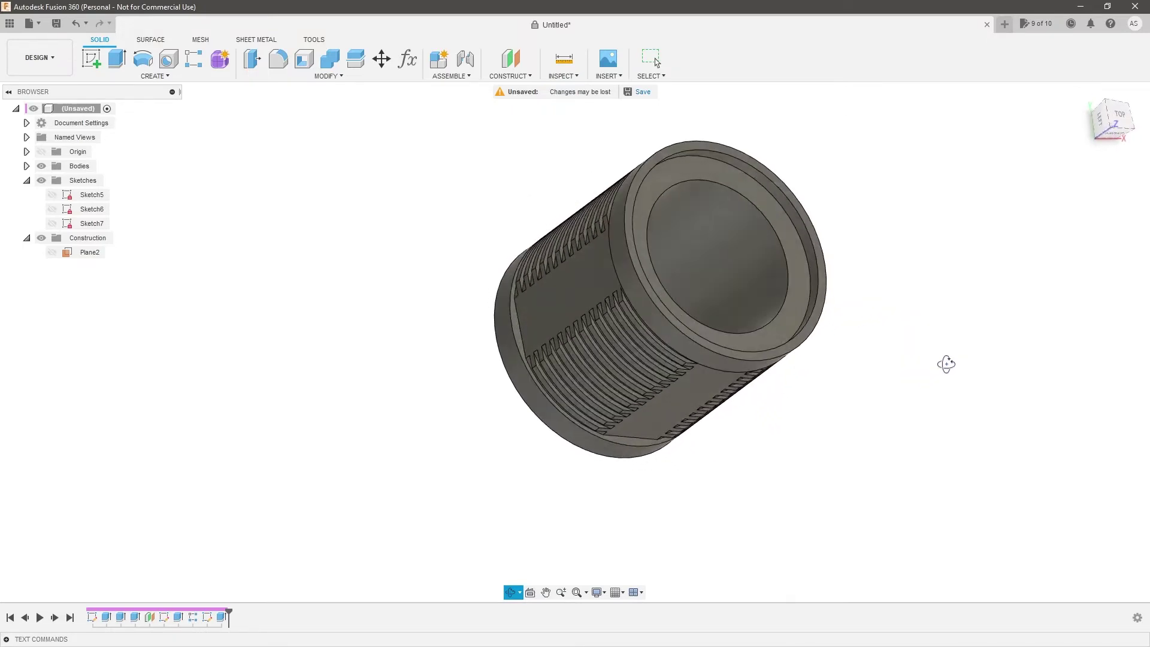
{"action": "left_click", "coordinate": [653, 58]}
{"action": "left_click", "coordinate": [91, 58]}
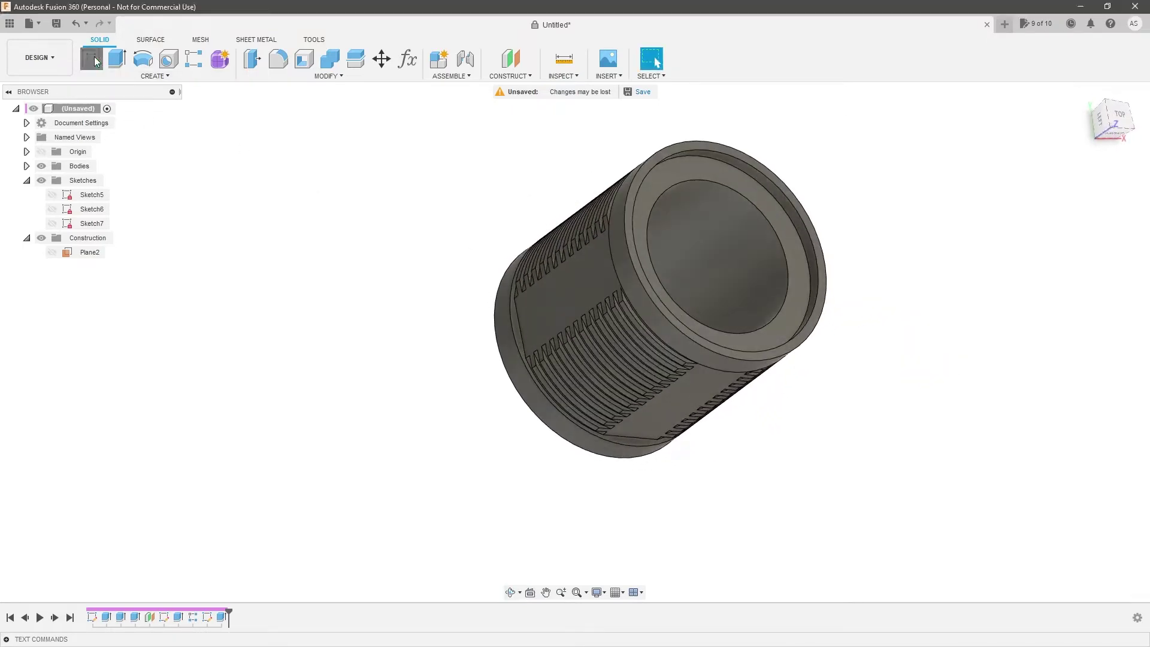
{"action": "left_click", "coordinate": [655, 318]}
{"action": "middle_click_drag", "start_coordinate": [619, 334], "coordinate": [665, 265], "text": "shift"}
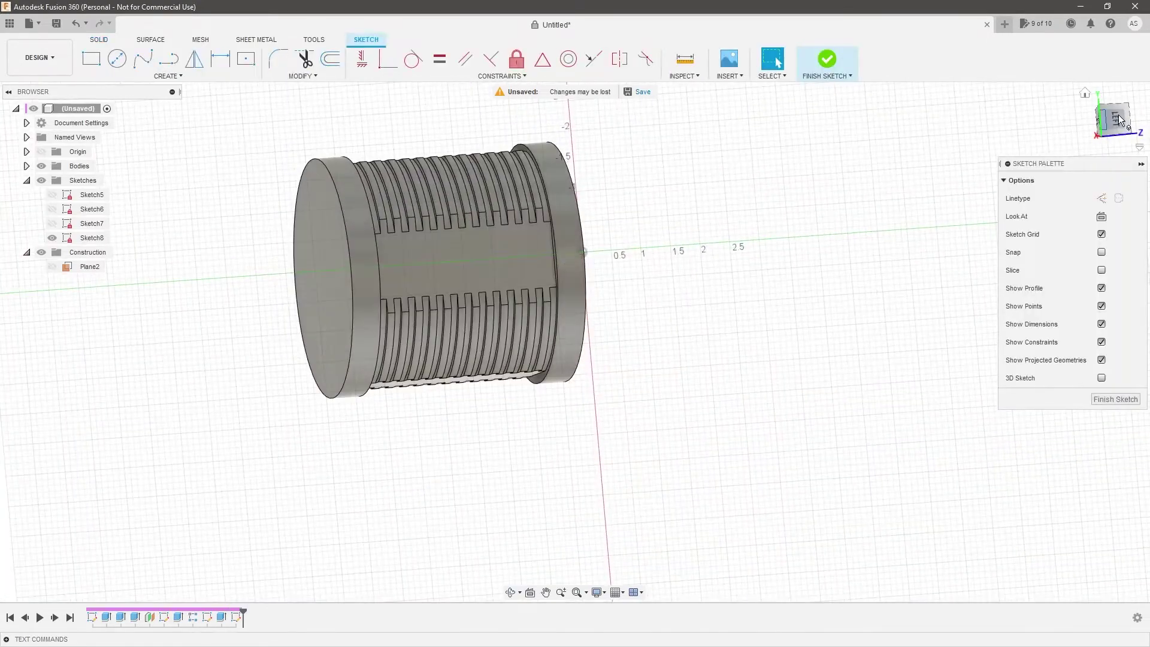
{"action": "left_click", "coordinate": [1114, 121]}
{"action": "scroll", "coordinate": [452, 271], "scroll_direction": "up", "scroll_amount": 5}
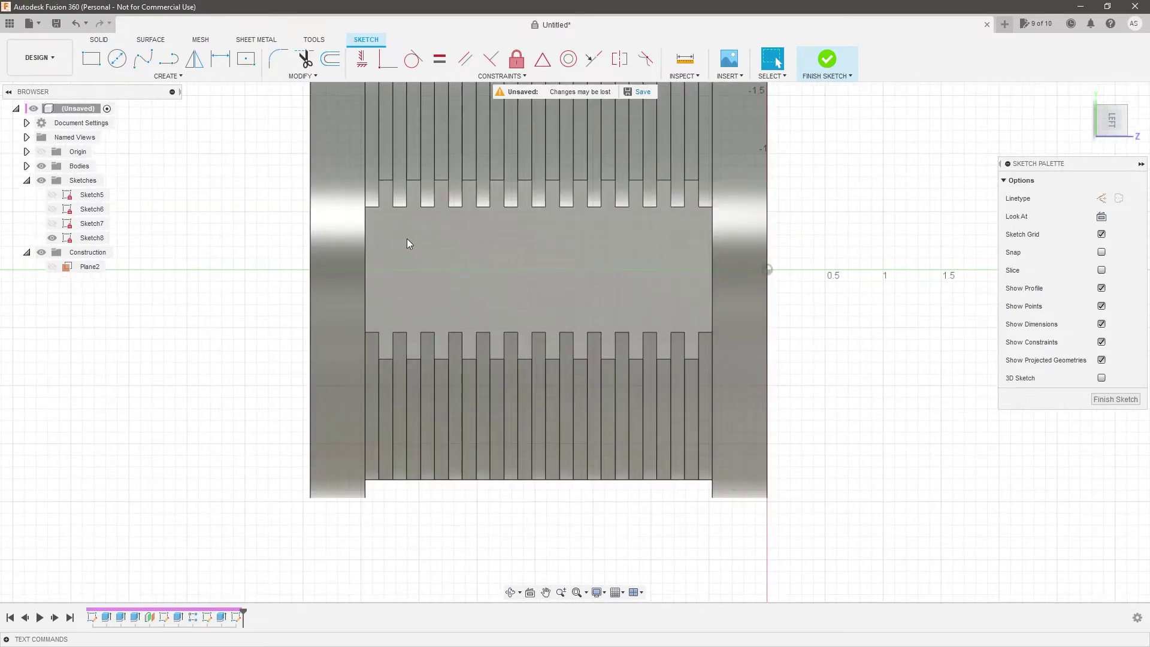
{"action": "mouse_move", "coordinate": [405, 235]}
{"action": "middle_mouse_down", "text": "shift"}
{"action": "mouse_move", "coordinate": [420, 258]}
{"action": "mouse_move", "coordinate": [408, 290]}
{"action": "mouse_move", "coordinate": [588, 257]}
{"action": "mouse_move", "coordinate": [788, 267]}
{"action": "middle_mouse_up", "text": "shift"}
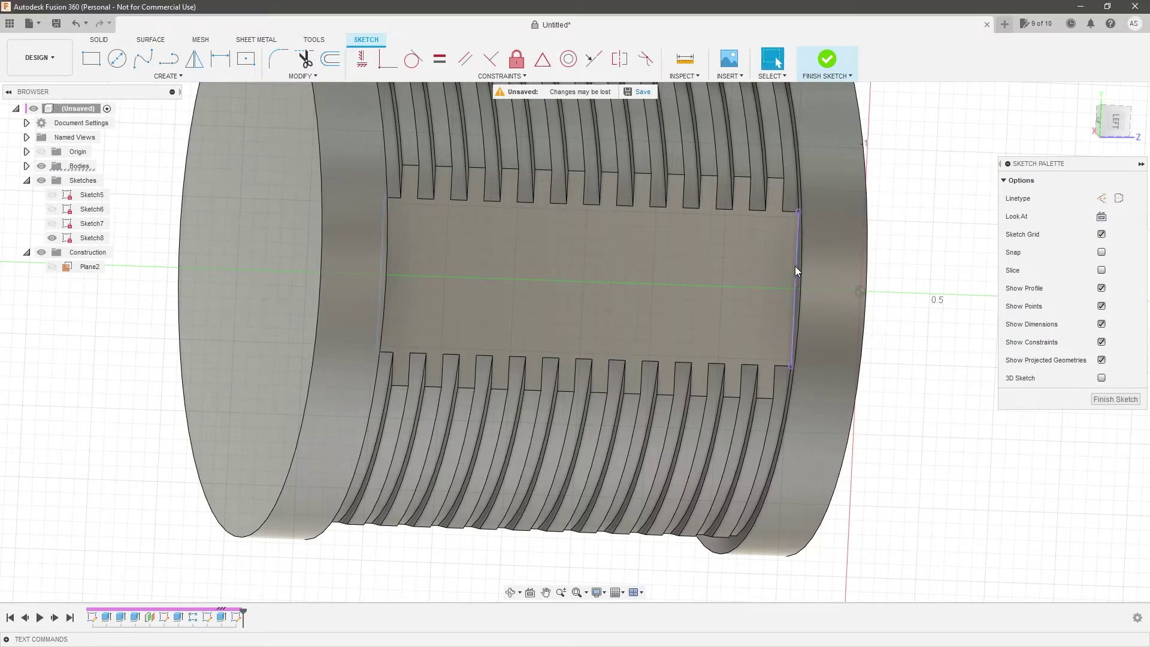
{"action": "middle_click_drag", "start_coordinate": [667, 292], "coordinate": [520, 271], "text": "shift"}
Draw a chain of three collinear line segments along the flat face's centerline, joining the midpoints of its end edges
{"action": "left_click", "coordinate": [168, 78]}
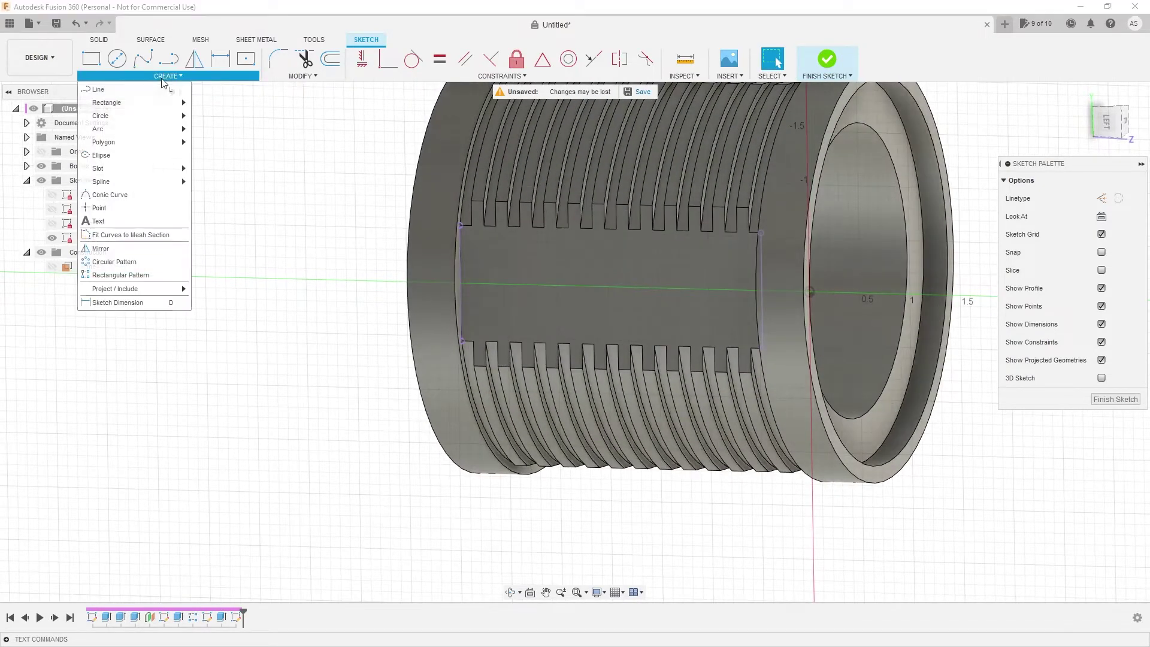
{"action": "left_click", "coordinate": [143, 93]}
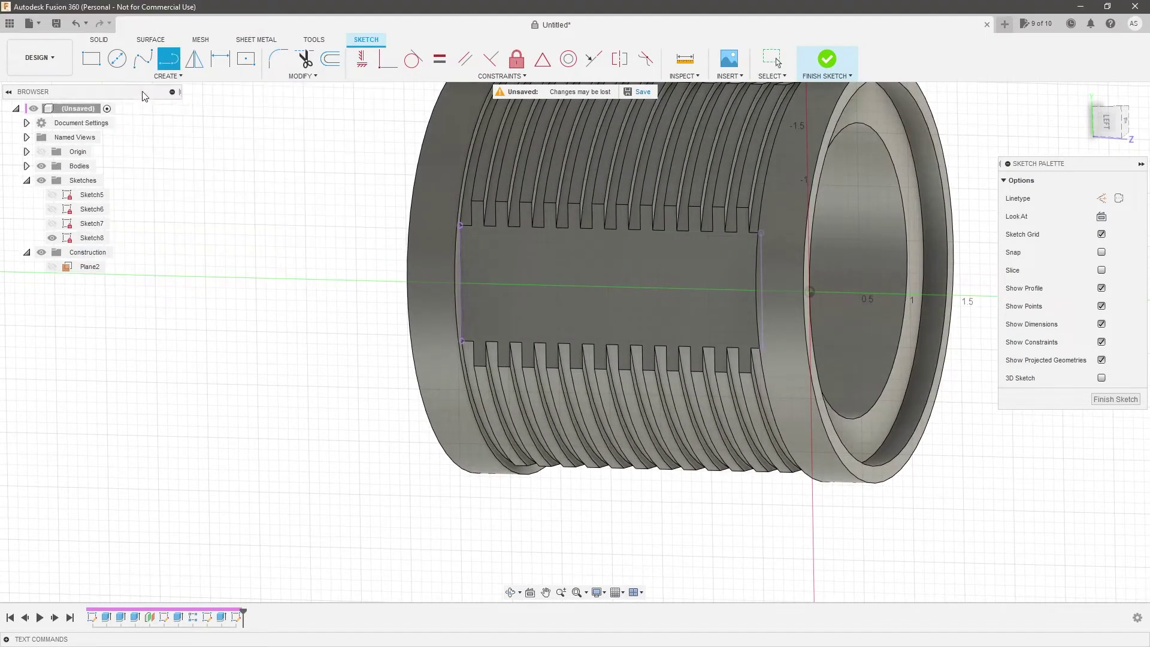
{"action": "left_click", "coordinate": [464, 284]}
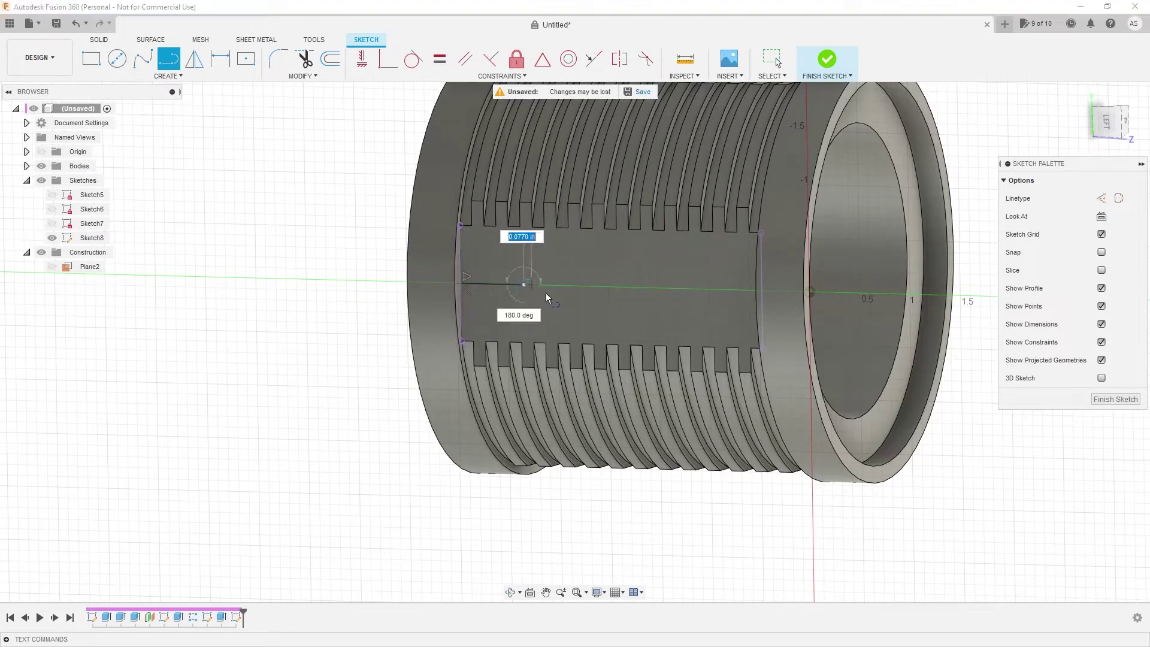
{"action": "left_click", "coordinate": [524, 284]}
{"action": "middle_click_drag", "start_coordinate": [673, 289], "coordinate": [697, 292], "text": "shift"}
{"action": "left_click", "coordinate": [669, 289]}
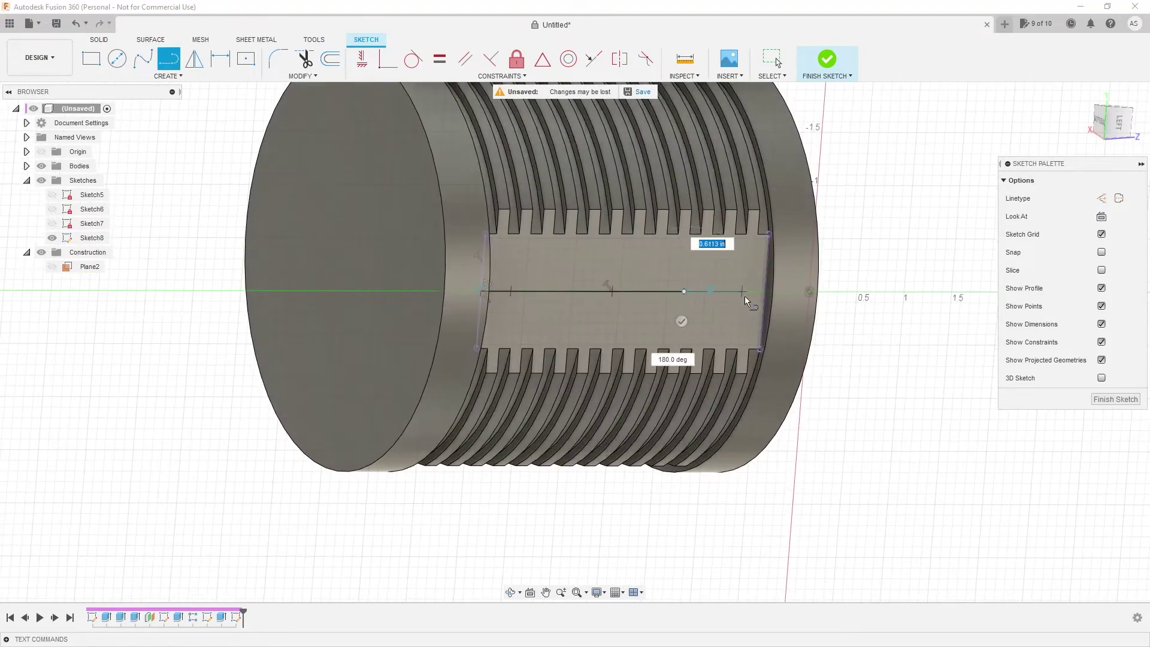
{"action": "left_click", "coordinate": [764, 291]}
{"action": "key", "text": "Escape"}
Make the three centerline segments equal in length and convert them to construction lines
{"action": "left_click", "coordinate": [649, 292]}
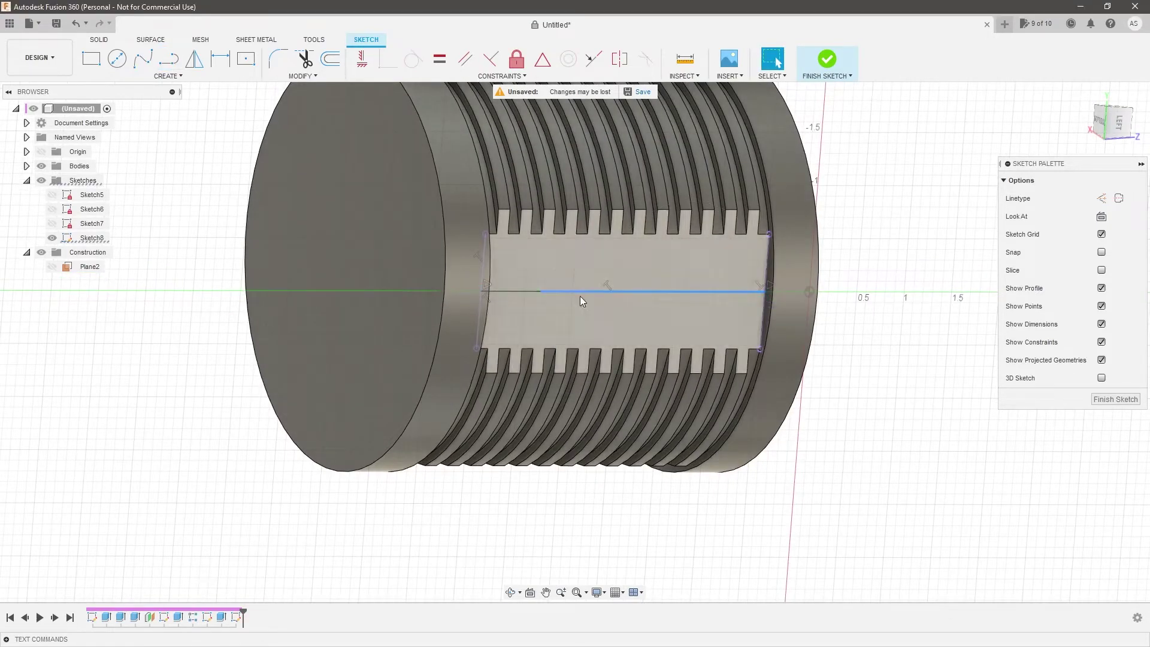
{"action": "left_click", "coordinate": [444, 59]}
{"action": "left_click", "coordinate": [518, 291]}
{"action": "key", "text": "x"}
{"action": "left_click", "coordinate": [625, 291]}
{"action": "key", "text": "x"}
{"action": "left_click", "coordinate": [696, 292]}
{"action": "key", "text": "x"}
Place sketch points at the two inner joints of the construction segments and finish the sketch
{"action": "middle_click_drag", "start_coordinate": [339, 254], "coordinate": [201, 261], "text": "shift"}
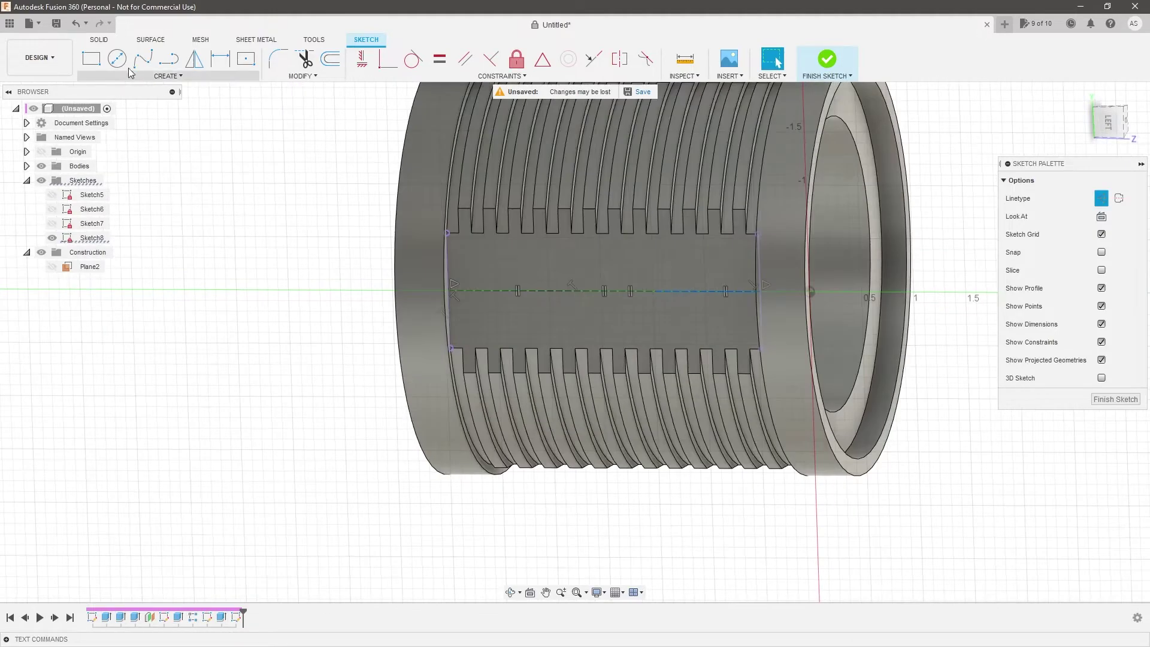
{"action": "key", "text": "c"}
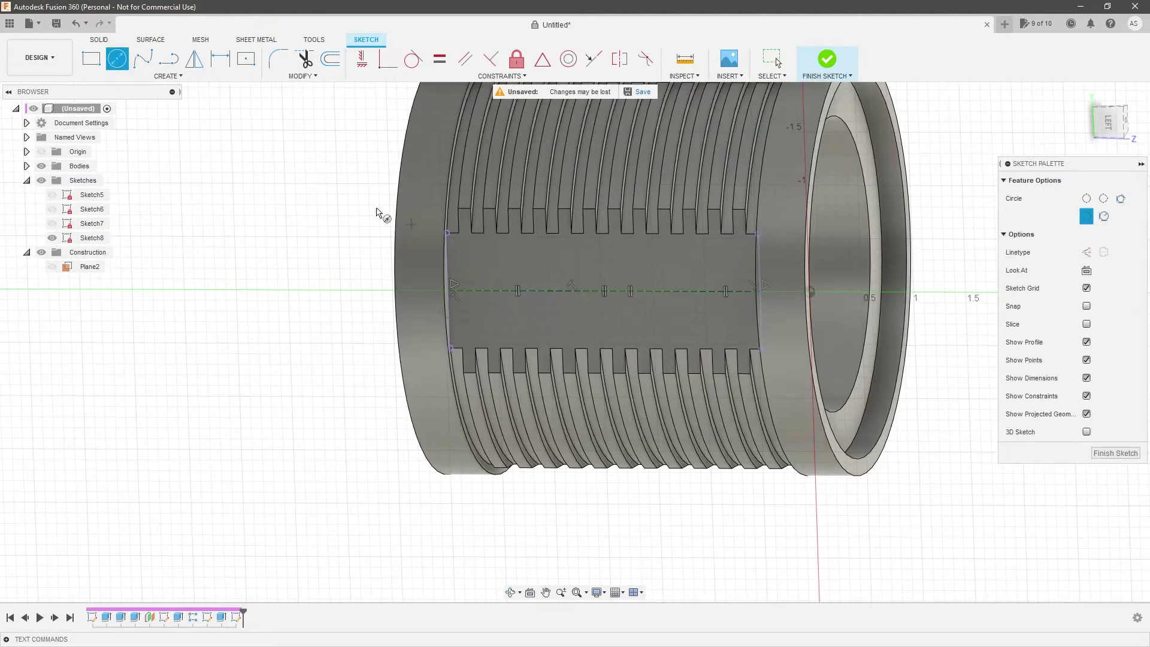
{"action": "left_click", "coordinate": [169, 76]}
{"action": "left_click", "coordinate": [90, 210]}
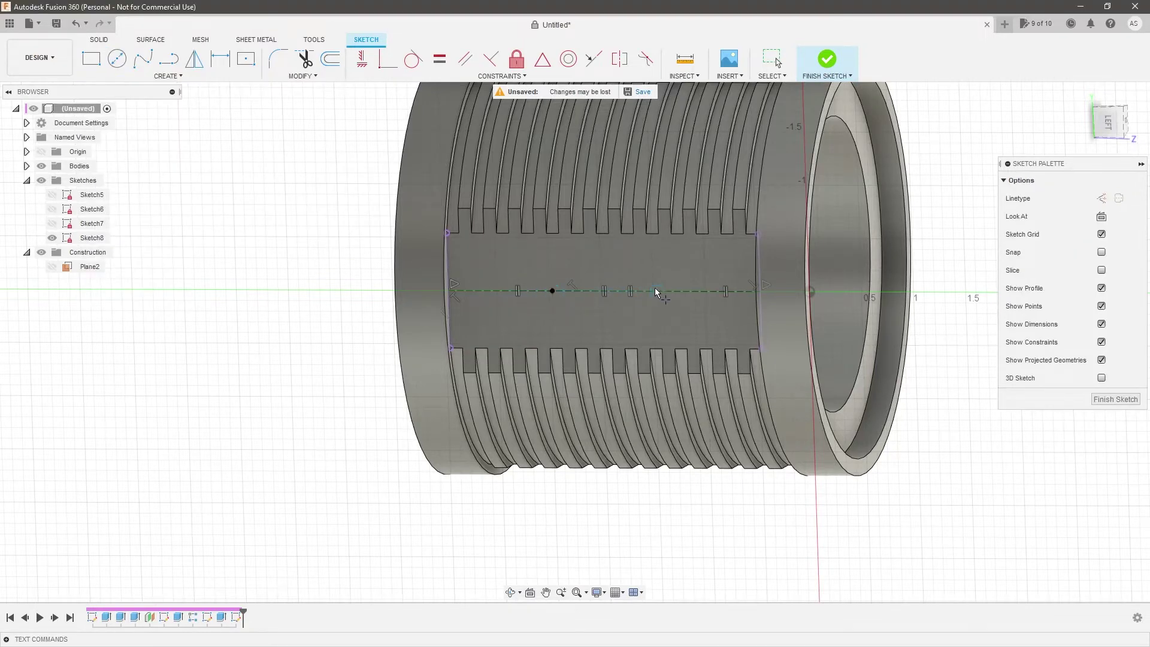
{"action": "key", "text": "Escape"}
{"action": "middle_click_drag", "start_coordinate": [698, 248], "coordinate": [749, 247], "text": "shift"}
{"action": "scroll", "coordinate": [614, 285], "scroll_direction": "up", "scroll_amount": 3}
{"action": "middle_click_drag", "start_coordinate": [617, 293], "coordinate": [692, 283], "text": "shift"}
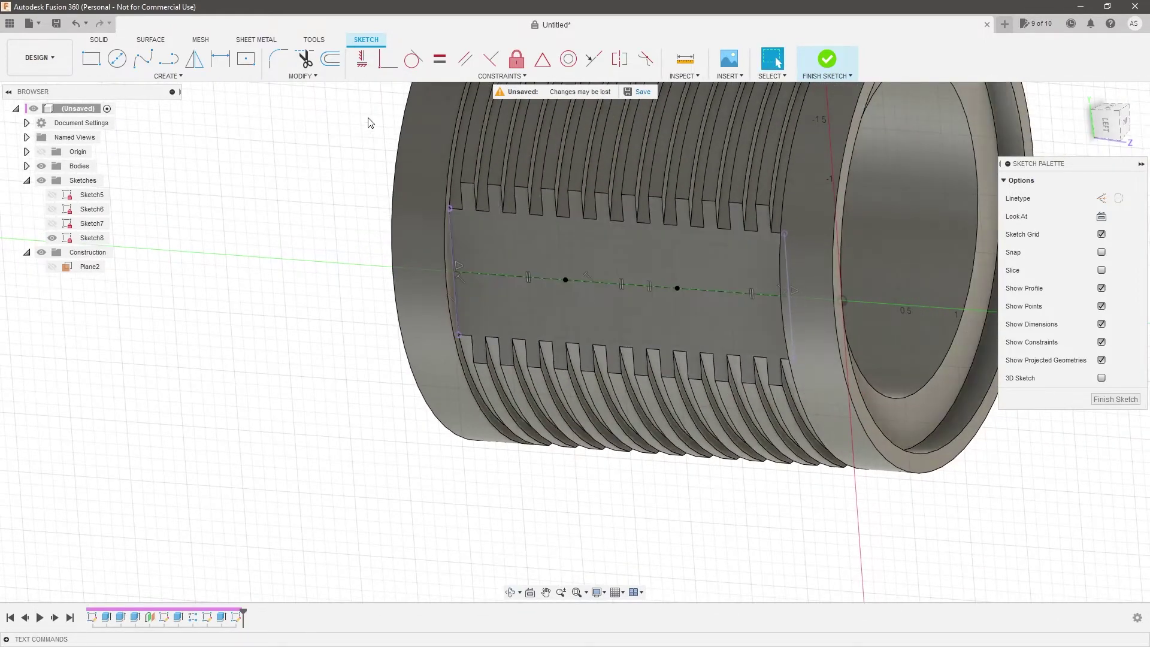
{"action": "left_click", "coordinate": [1114, 401]}
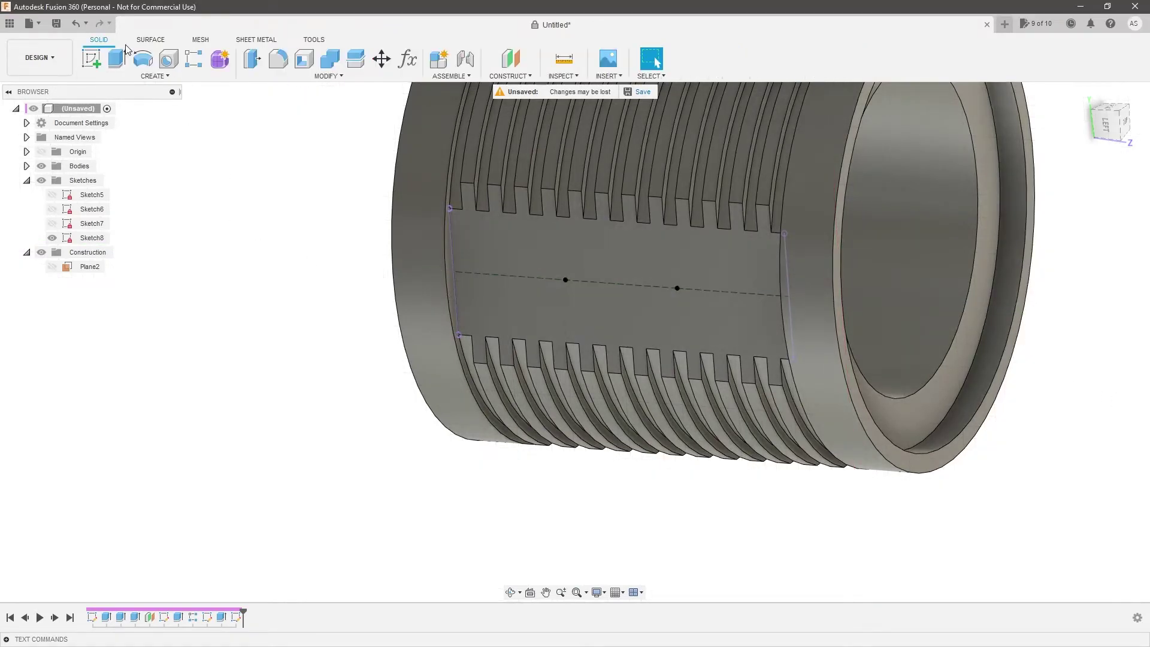
Start holes at both sketch points with extents set to To, ending at the inner bore face
{"action": "left_click", "coordinate": [168, 60]}
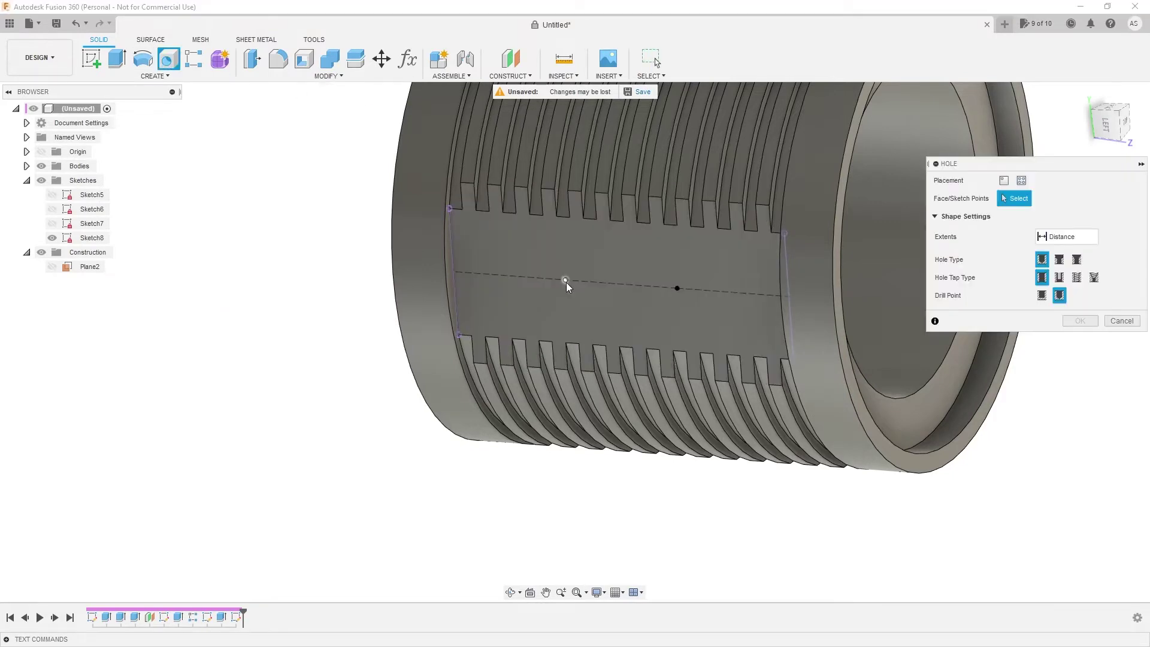
{"action": "left_click", "coordinate": [565, 280]}
{"action": "left_click", "coordinate": [677, 288]}
{"action": "mouse_move", "coordinate": [659, 295]}
{"action": "middle_mouse_down", "text": "shift"}
{"action": "mouse_move", "coordinate": [637, 318]}
{"action": "mouse_move", "coordinate": [640, 289]}
{"action": "mouse_move", "coordinate": [606, 285]}
{"action": "mouse_move", "coordinate": [630, 297]}
{"action": "middle_mouse_up", "text": "shift"}
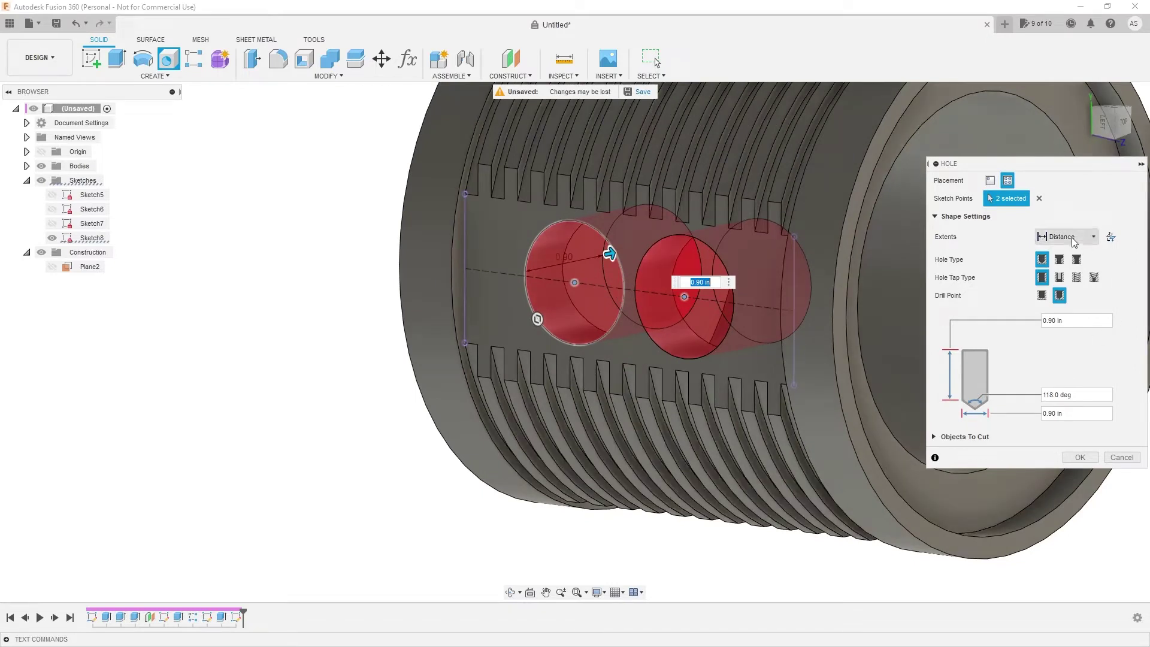
{"action": "left_click", "coordinate": [1089, 241]}
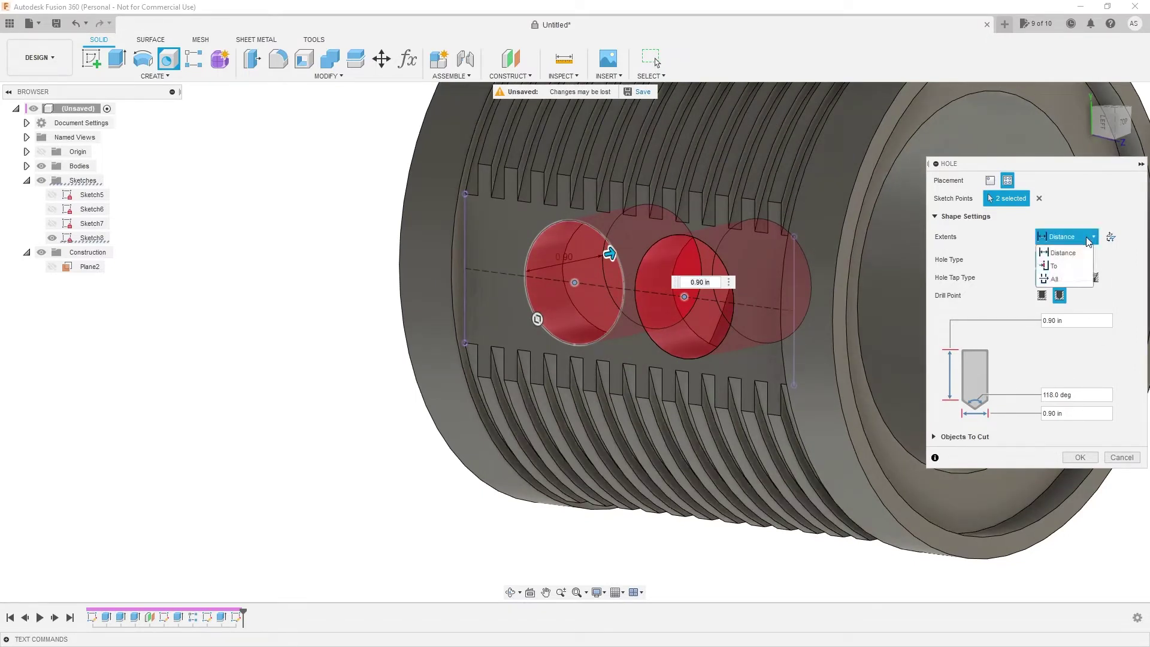
{"action": "left_click", "coordinate": [1070, 266]}
{"action": "middle_click_drag", "start_coordinate": [899, 263], "coordinate": [795, 255], "text": "shift"}
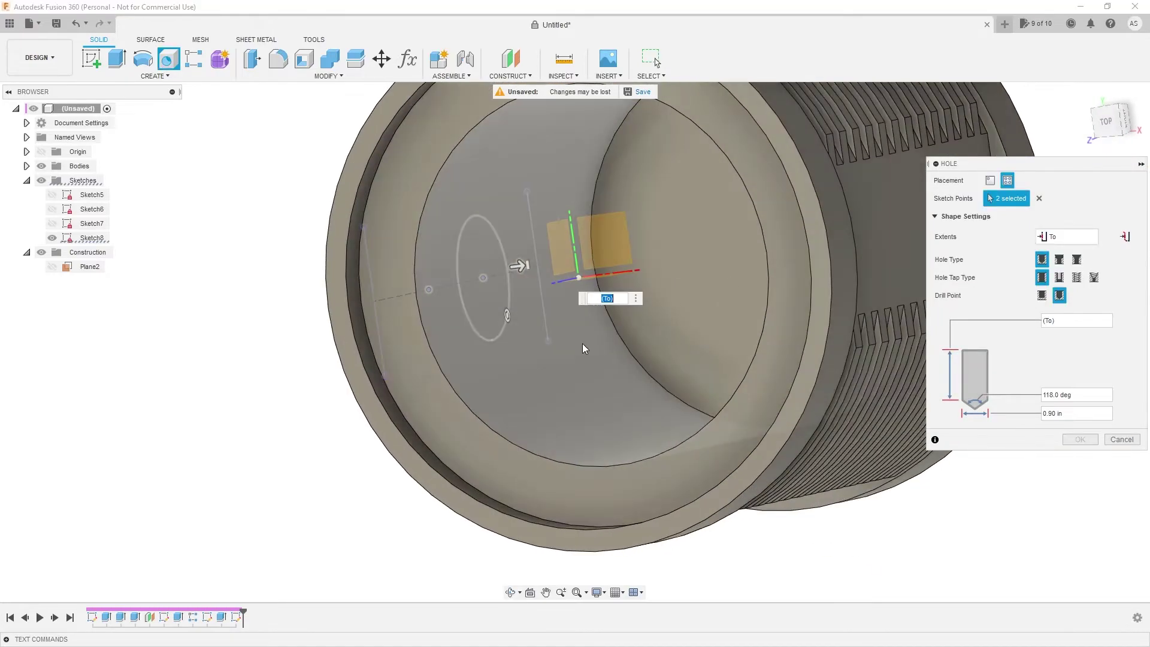
{"action": "middle_click_drag", "start_coordinate": [576, 353], "coordinate": [716, 344], "text": "shift"}
{"action": "scroll", "coordinate": [628, 296], "scroll_direction": "up", "scroll_amount": 2}
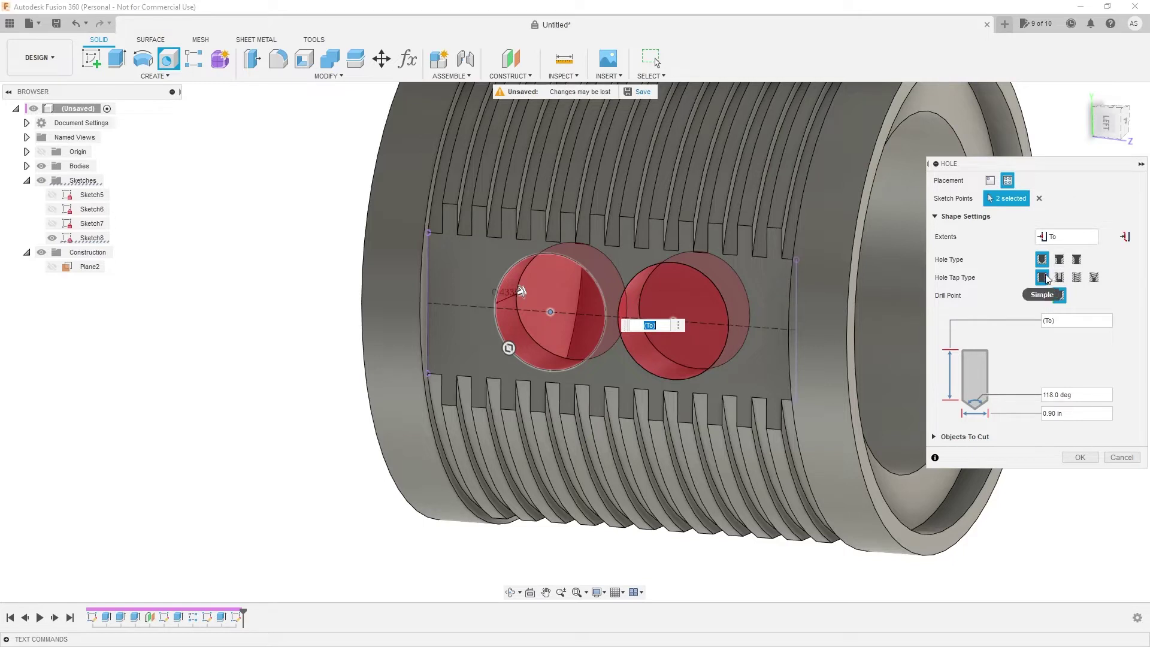
Make the holes tapped with BSP Pipe Threads, size 1/4
{"action": "left_click", "coordinate": [1077, 278]}
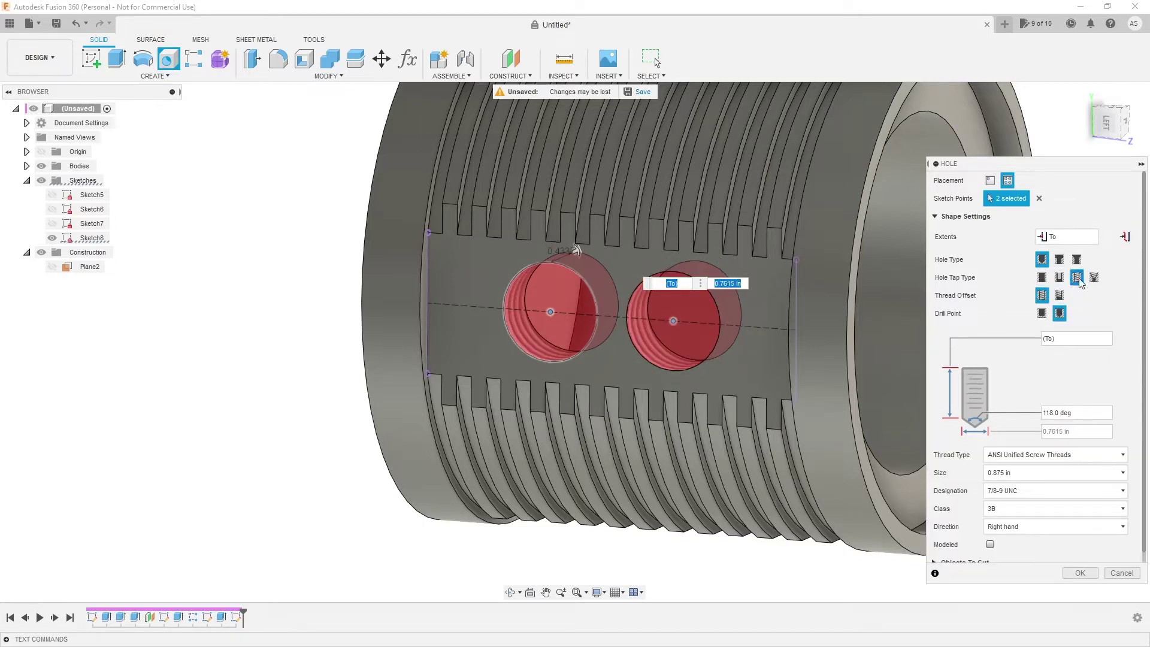
{"action": "left_click", "coordinate": [1059, 454]}
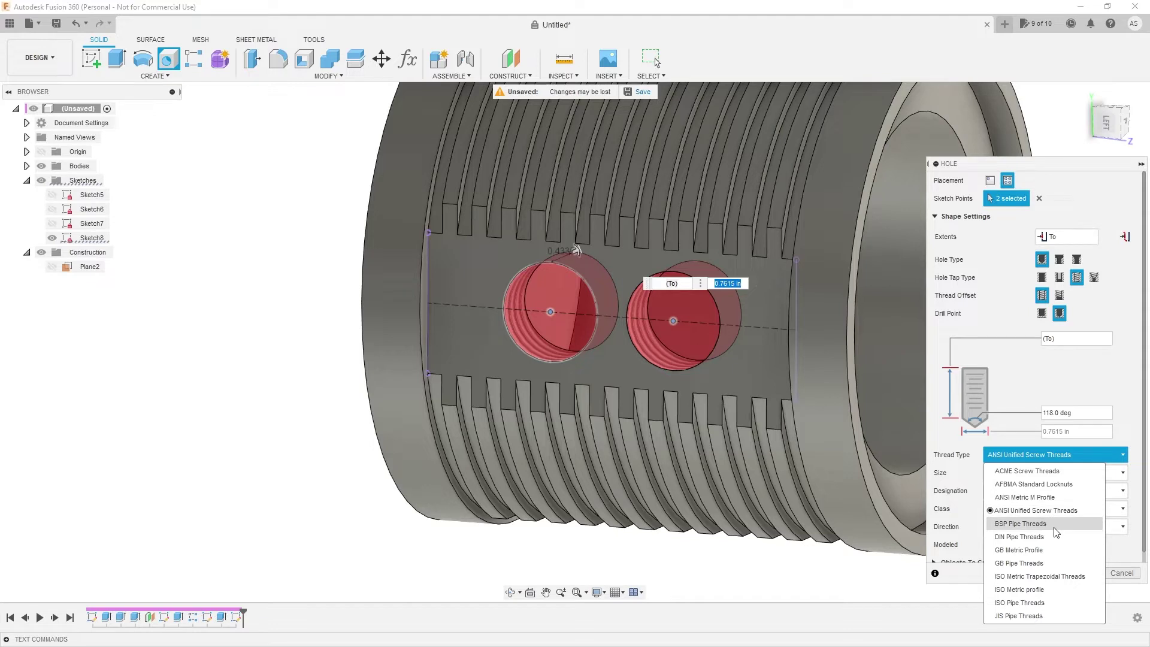
{"action": "left_click", "coordinate": [1012, 524]}
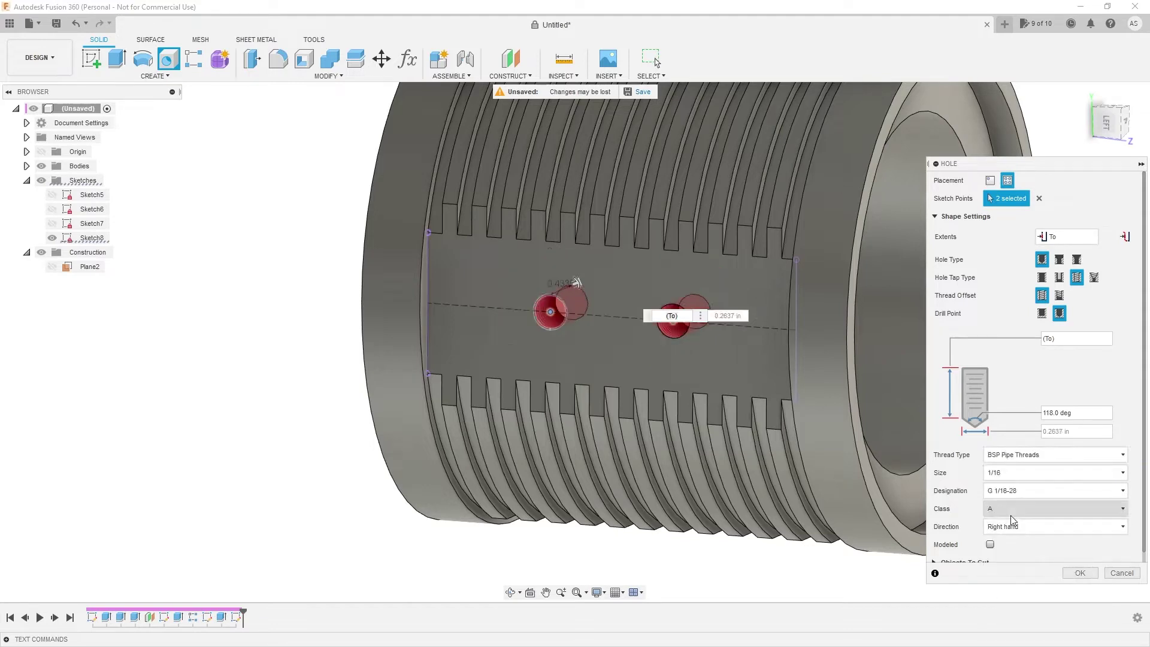
{"action": "left_click", "coordinate": [1027, 472]}
{"action": "left_click", "coordinate": [1022, 505]}
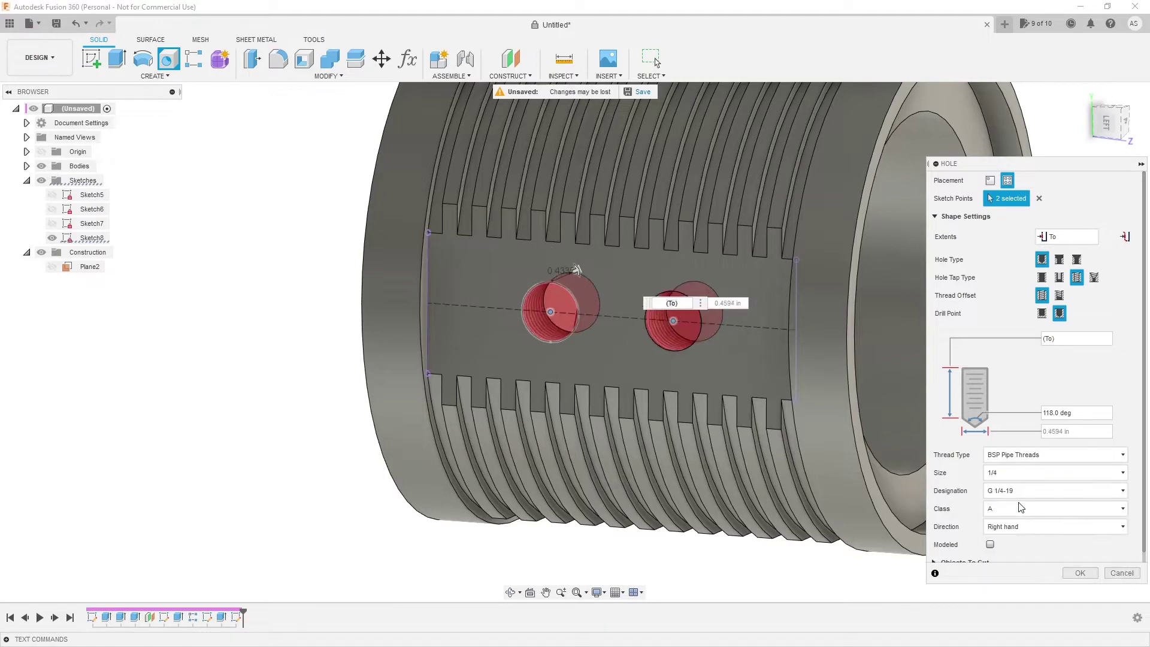
Preview the modeled threads, switch the Modeled option back off, and create the two tapped holes
{"action": "middle_click_drag", "start_coordinate": [670, 318], "coordinate": [675, 342], "text": "shift"}
{"action": "scroll", "coordinate": [653, 335], "scroll_direction": "up", "scroll_amount": 3}
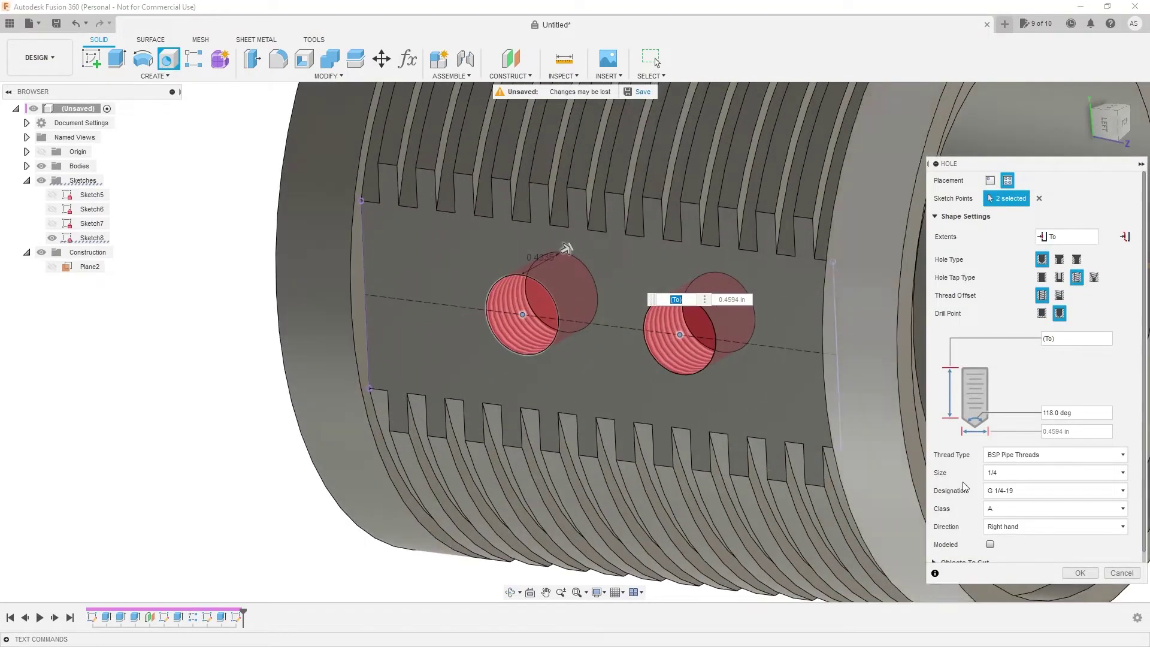
{"action": "scroll", "coordinate": [1046, 518], "scroll_direction": "down", "scroll_amount": 1}
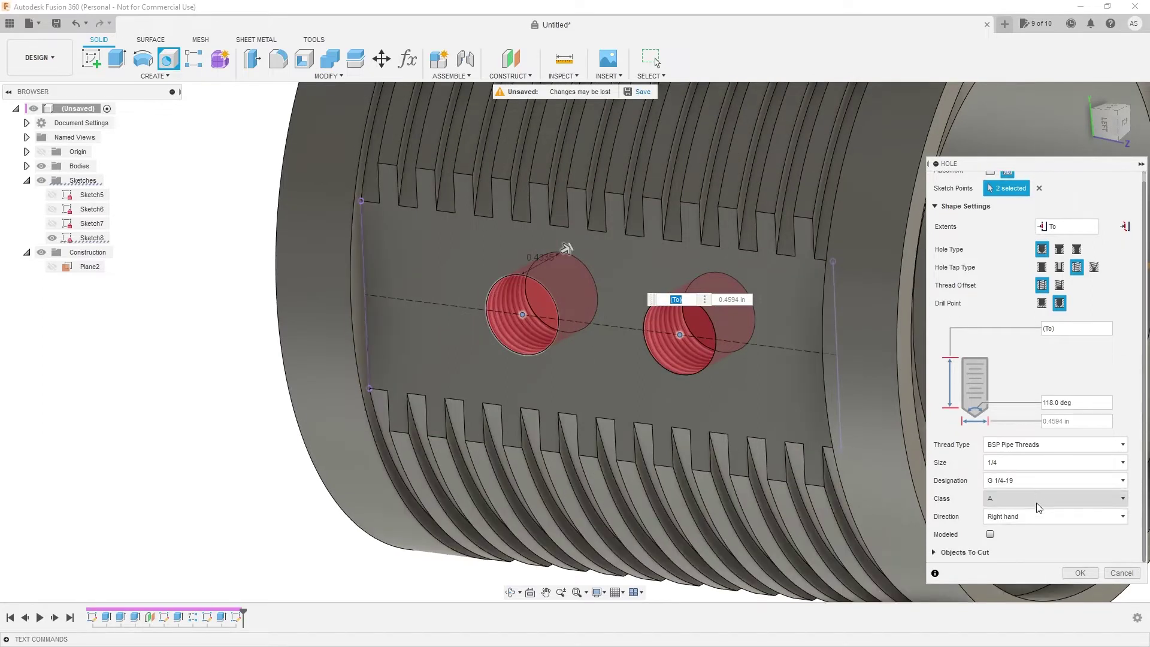
{"action": "left_click", "coordinate": [990, 534]}
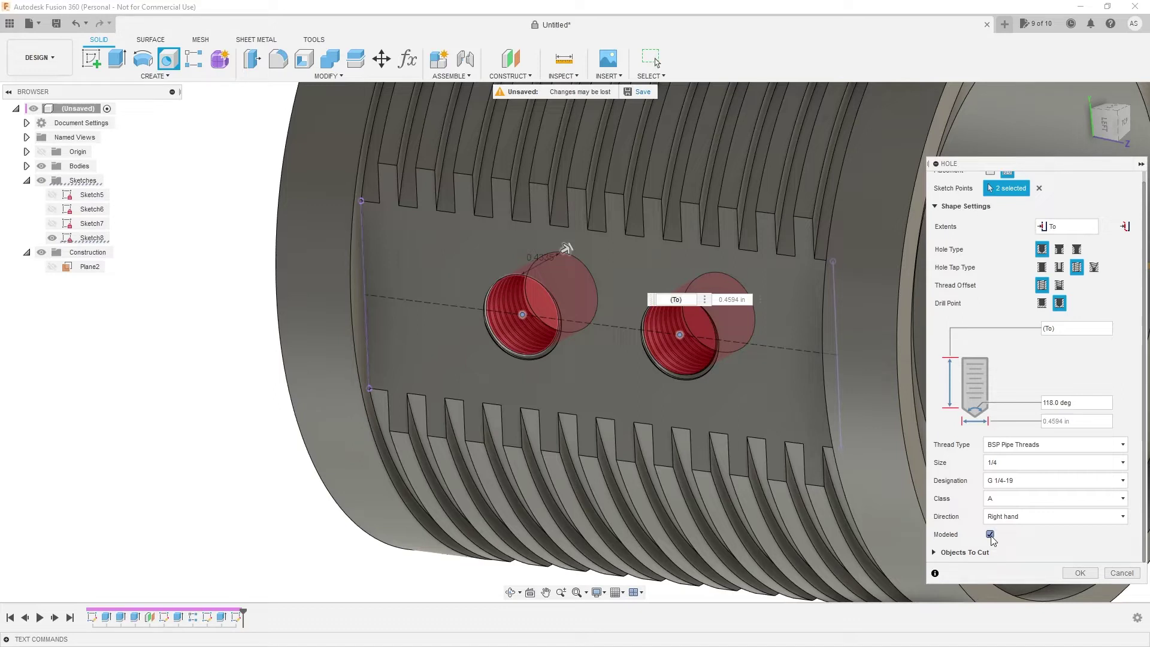
{"action": "left_click", "coordinate": [991, 535]}
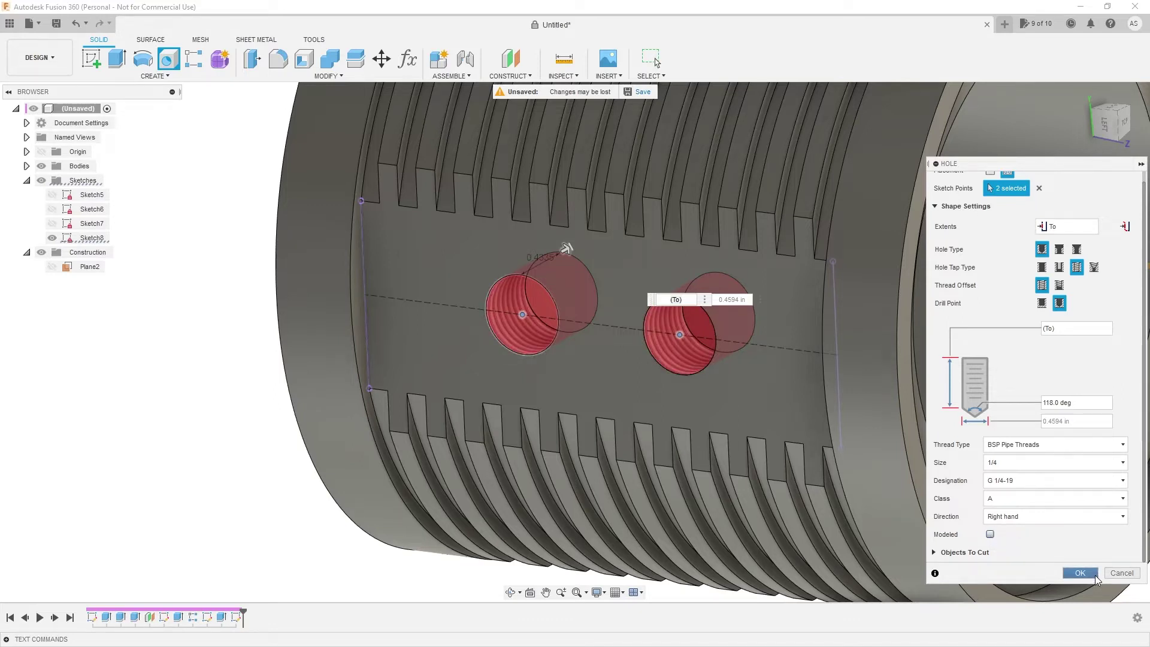
{"action": "left_click", "coordinate": [1080, 573]}
{"action": "middle_click_drag", "start_coordinate": [511, 364], "coordinate": [608, 522], "text": "shift"}
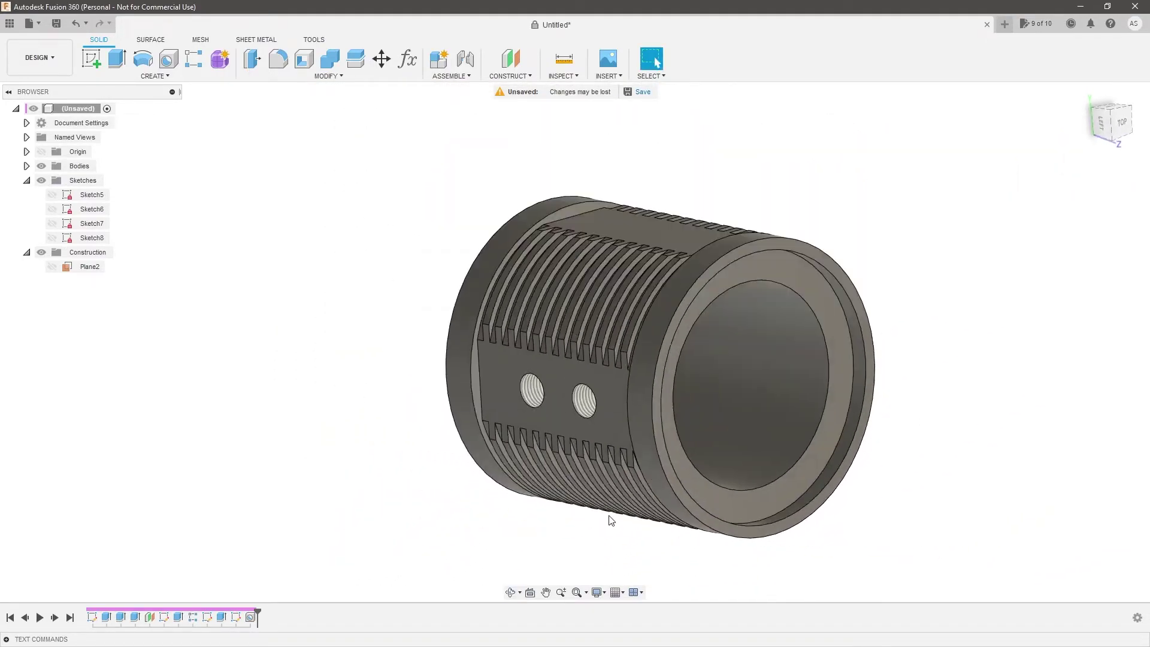
{"action": "left_click", "coordinate": [586, 408]}
{"action": "left_click", "coordinate": [652, 228]}
{"action": "middle_click_drag", "start_coordinate": [652, 227], "coordinate": [698, 480], "text": "shift"}
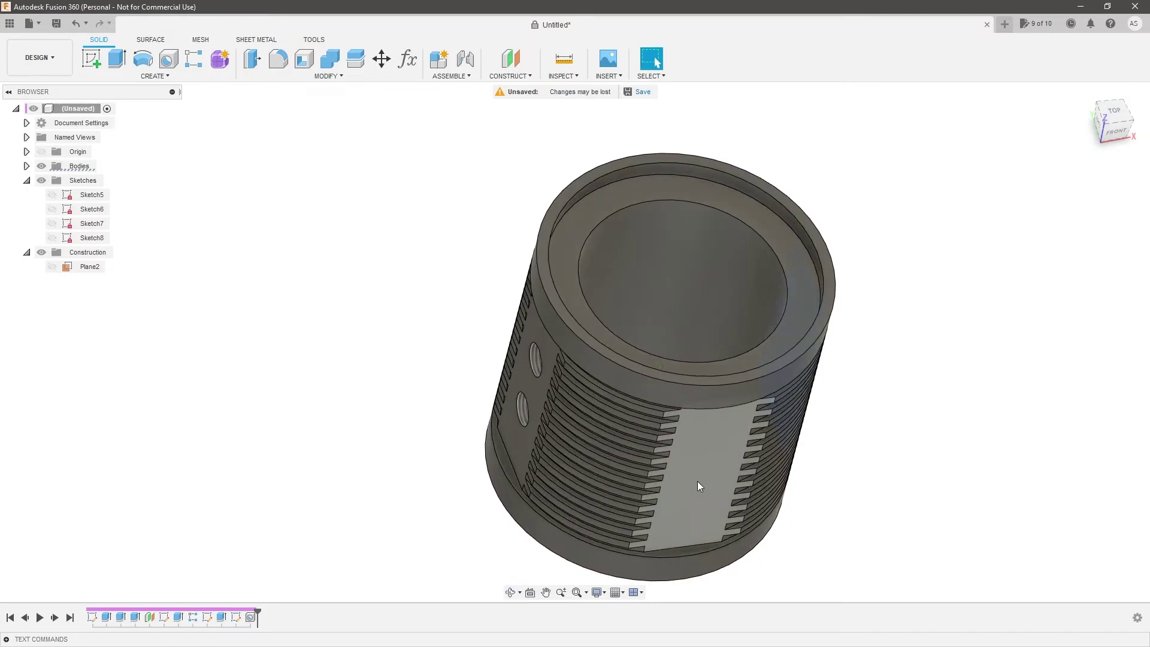
{"action": "middle_click_drag", "start_coordinate": [480, 295], "coordinate": [405, 247], "text": "shift"}
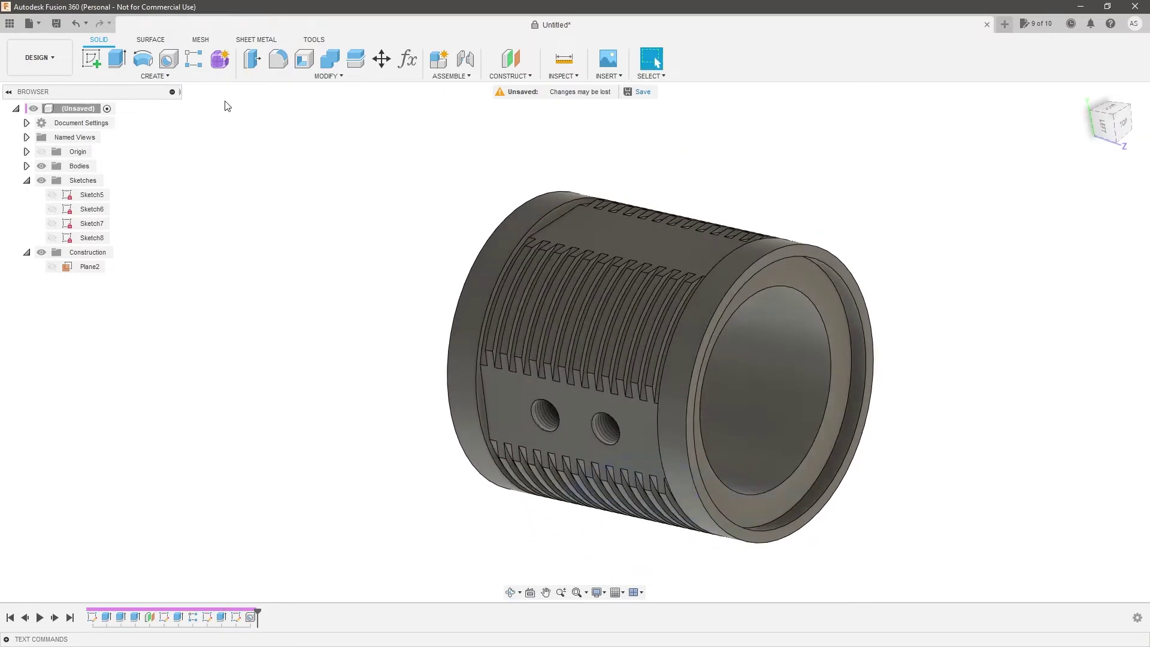
Start a circular pattern of type Features and choose the tapped hole feature as the object
{"action": "left_click", "coordinate": [179, 77]}
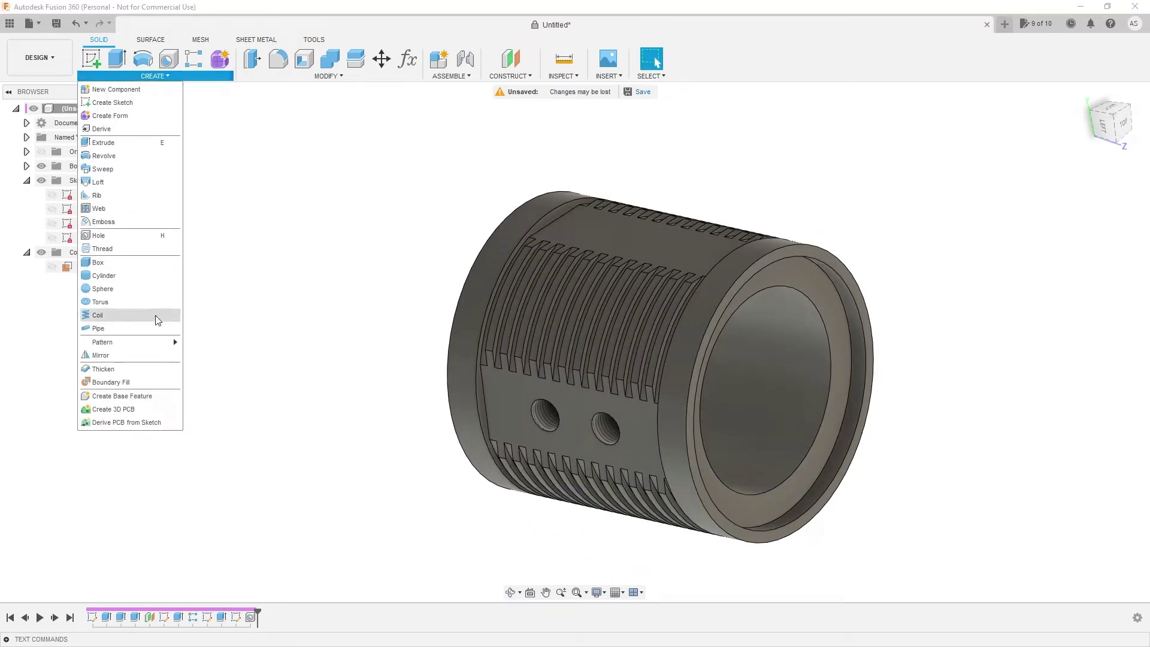
{"action": "mouse_move", "coordinate": [155, 344]}
{"action": "left_click", "coordinate": [206, 358]}
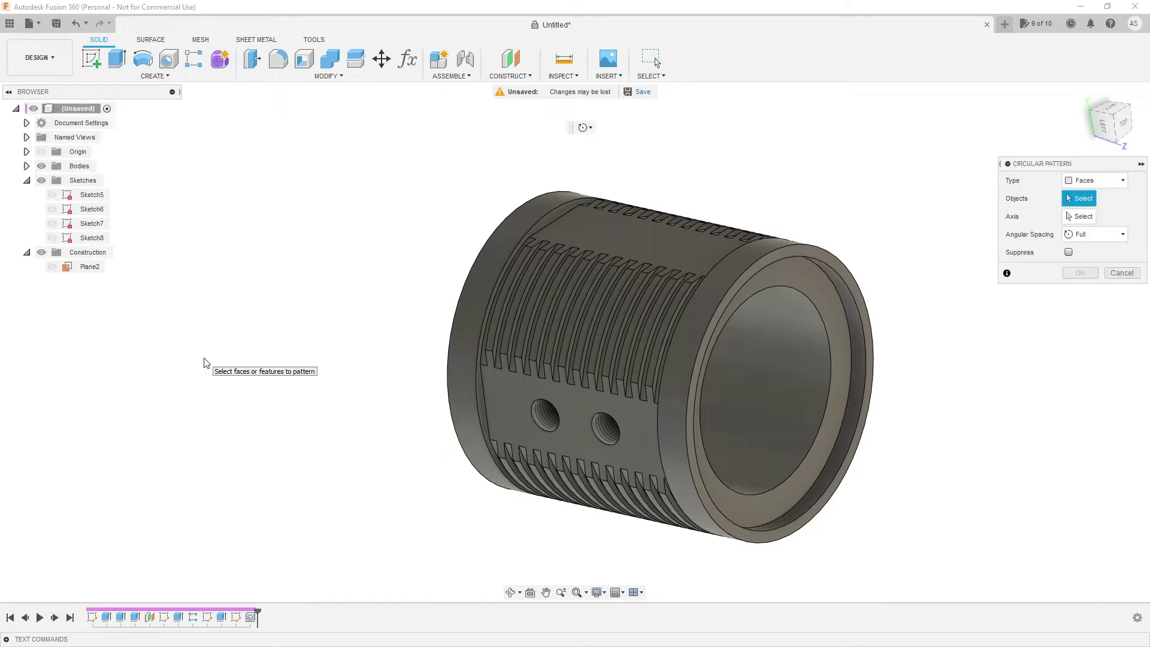
{"action": "left_click", "coordinate": [1095, 181]}
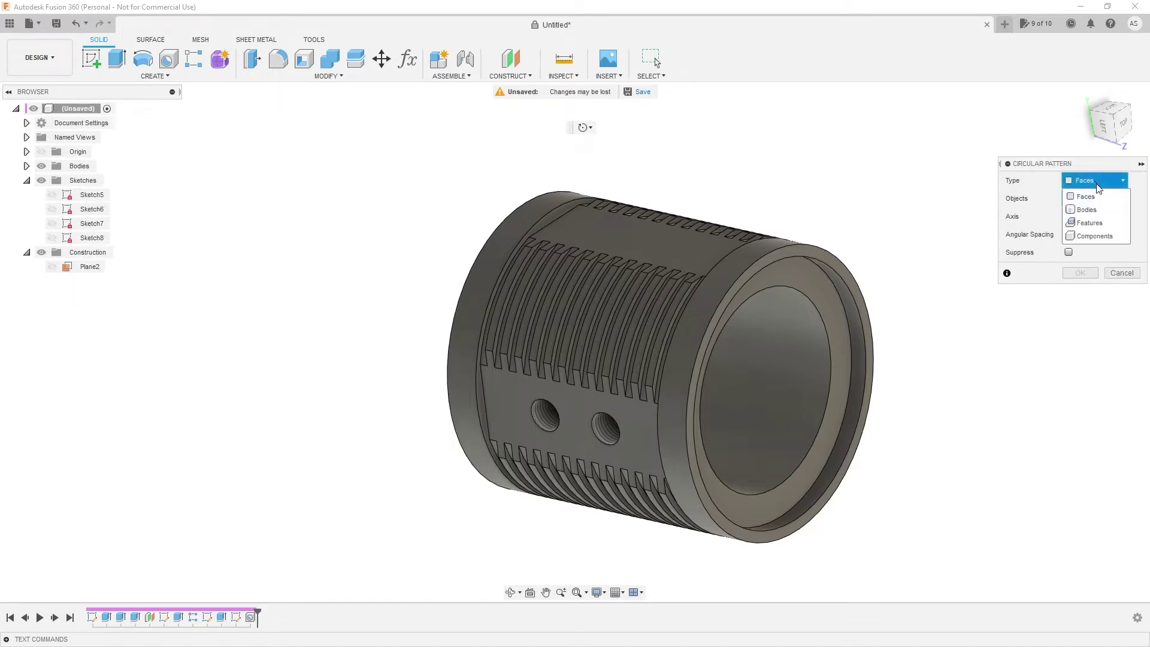
{"action": "left_click", "coordinate": [1089, 223]}
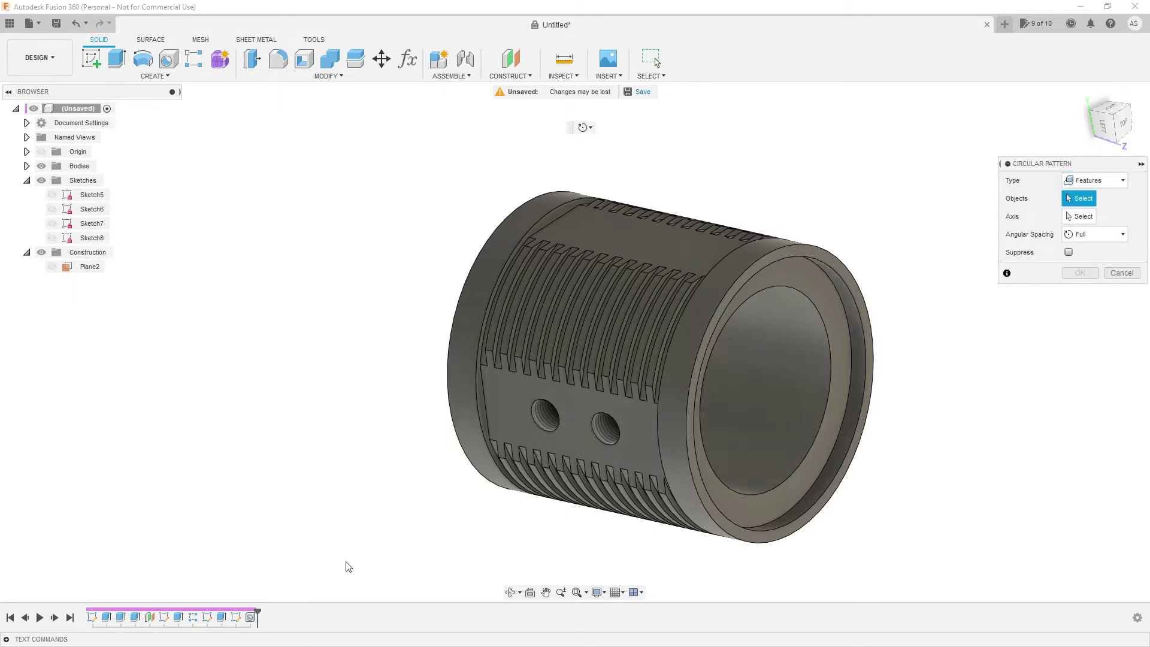
{"action": "left_click", "coordinate": [250, 617]}
Use the body's central Z axis as the pattern axis, set the quantity to 4, and create the pattern
{"action": "middle_click_drag", "start_coordinate": [768, 354], "coordinate": [777, 361], "text": "shift"}
{"action": "left_click", "coordinate": [1082, 219]}
{"action": "middle_click_drag", "start_coordinate": [866, 357], "coordinate": [817, 367], "text": "shift"}
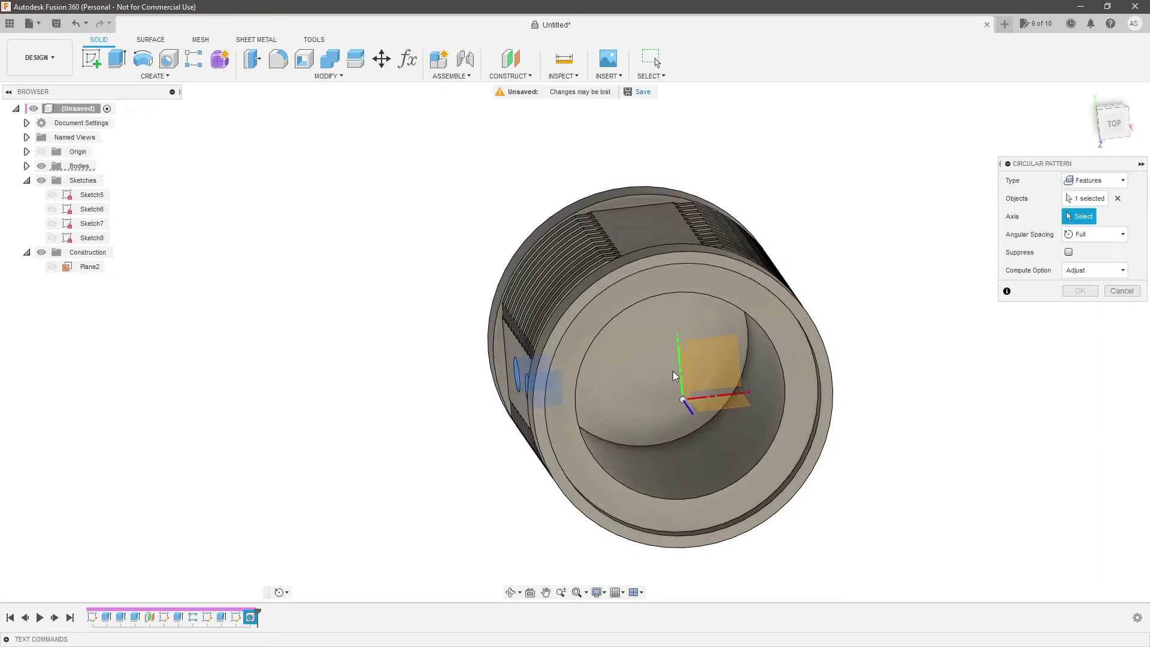
{"action": "middle_click_drag", "start_coordinate": [680, 373], "coordinate": [746, 426], "text": "shift"}
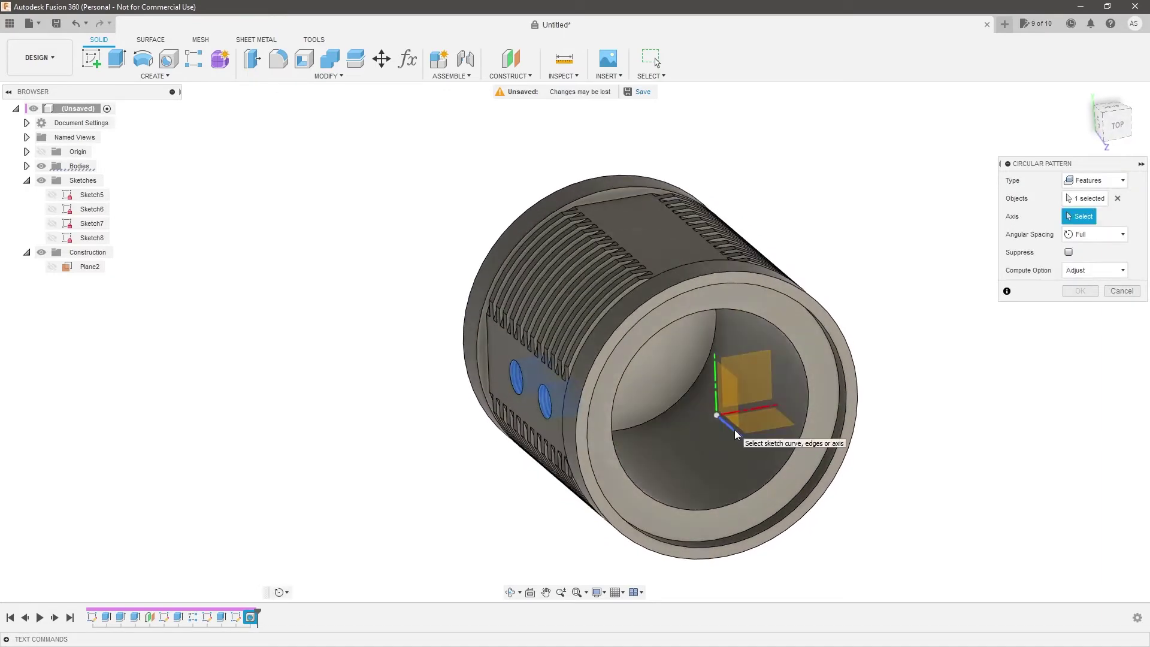
{"action": "left_click", "coordinate": [734, 430]}
{"action": "left_click_drag", "start_coordinate": [815, 385], "coordinate": [777, 376], "text": "shift"}
{"action": "middle_click_drag", "start_coordinate": [777, 375], "coordinate": [808, 398], "text": "shift"}
{"action": "left_click", "coordinate": [1124, 267]}
{"action": "mouse_move", "coordinate": [901, 327]}
{"action": "middle_mouse_down", "text": "shift"}
{"action": "mouse_move", "coordinate": [940, 292]}
{"action": "mouse_move", "coordinate": [862, 251]}
{"action": "mouse_move", "coordinate": [951, 270]}
{"action": "mouse_move", "coordinate": [912, 313]}
{"action": "middle_mouse_up", "text": "shift"}
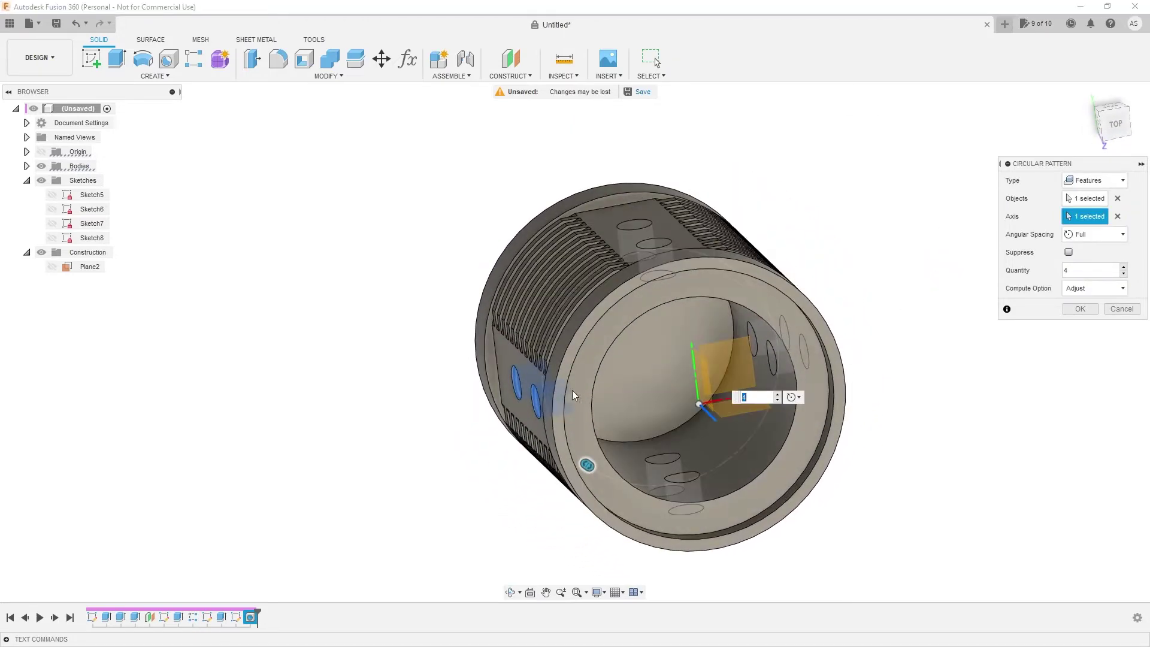
{"action": "middle_click_drag", "start_coordinate": [844, 405], "coordinate": [904, 380], "text": "shift"}
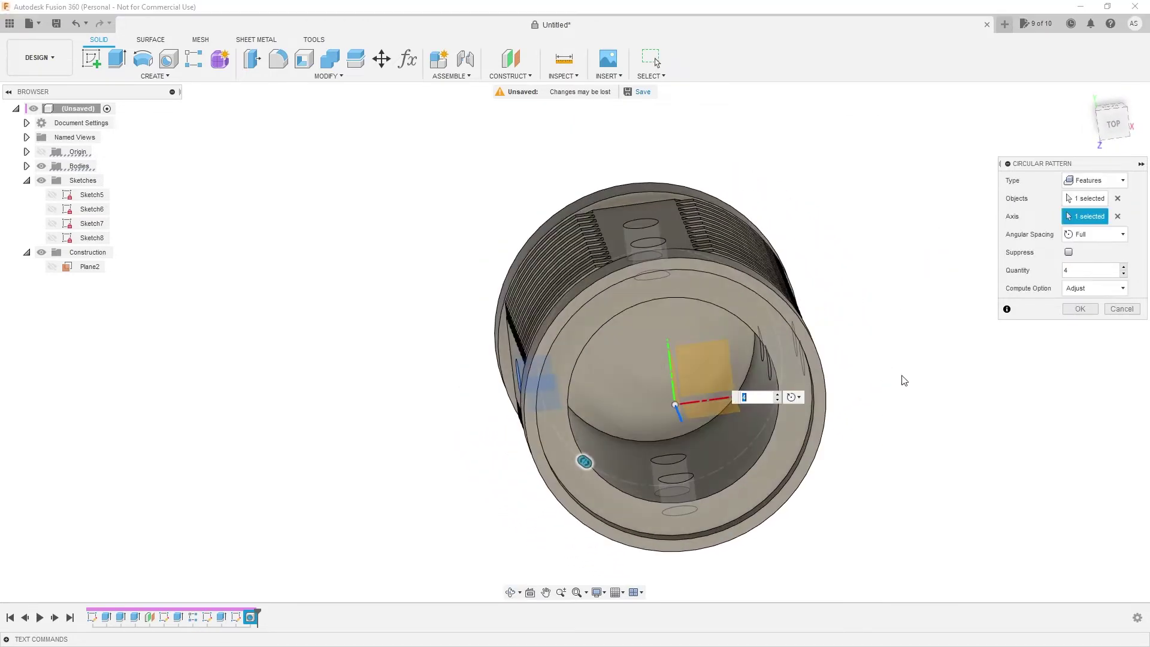
{"action": "left_click", "coordinate": [1081, 310]}
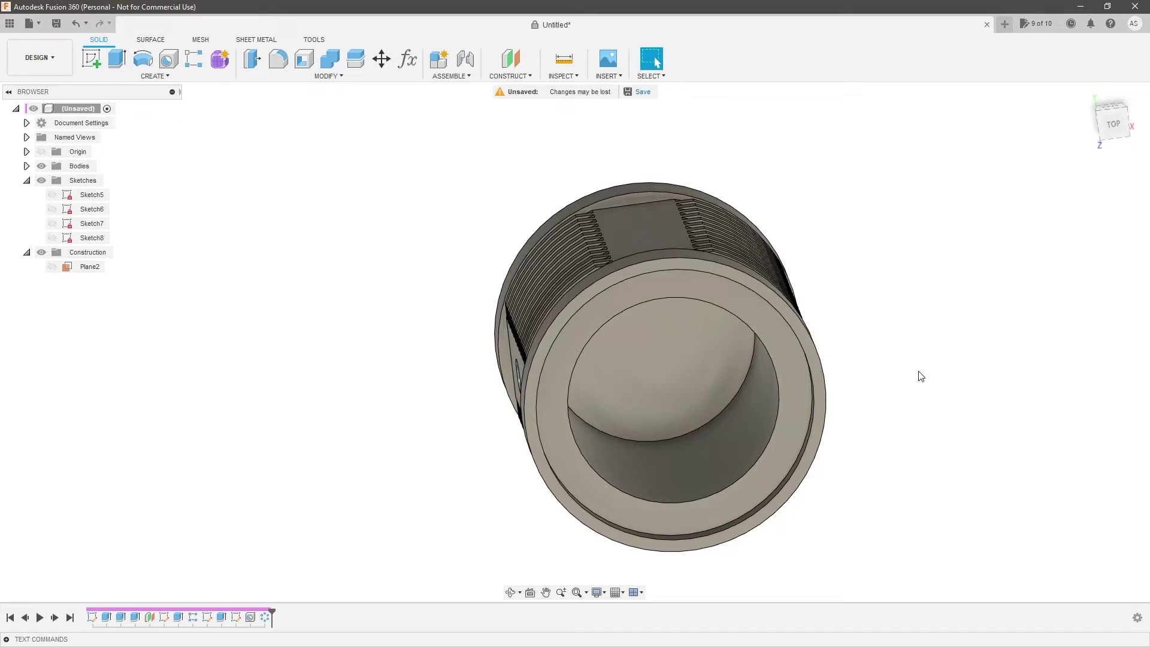
Edit the circular pattern of tapped holes, changing its compute option to Optimized
{"action": "middle_click_drag", "start_coordinate": [911, 385], "coordinate": [951, 390], "text": "shift"}
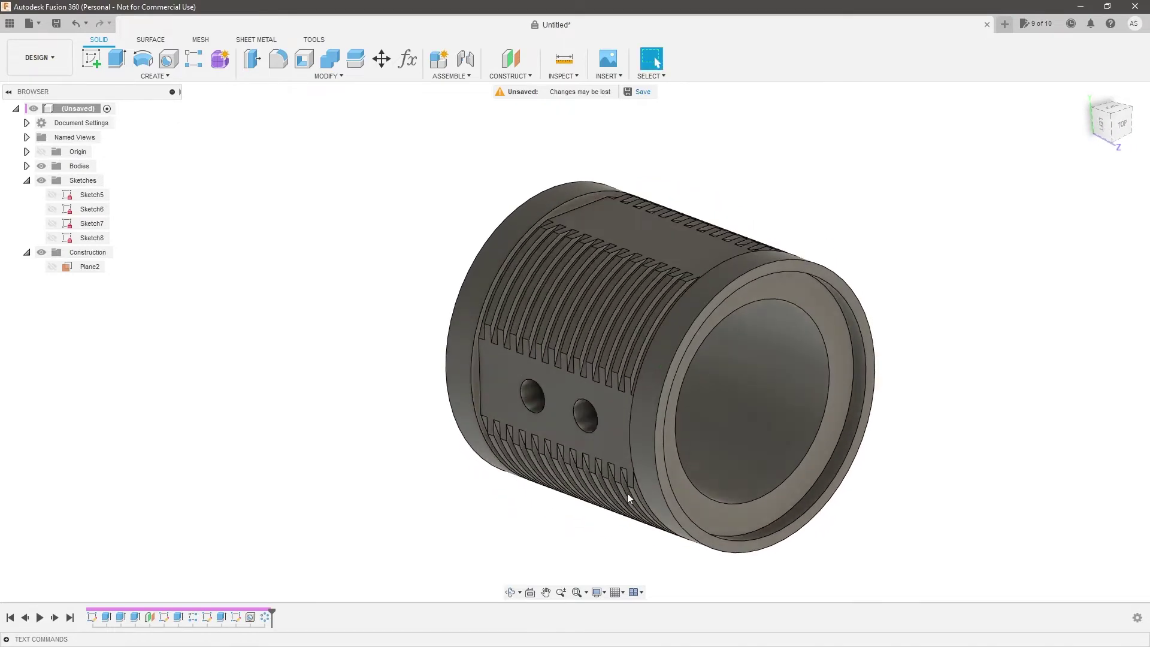
{"action": "double_click", "coordinate": [266, 618]}
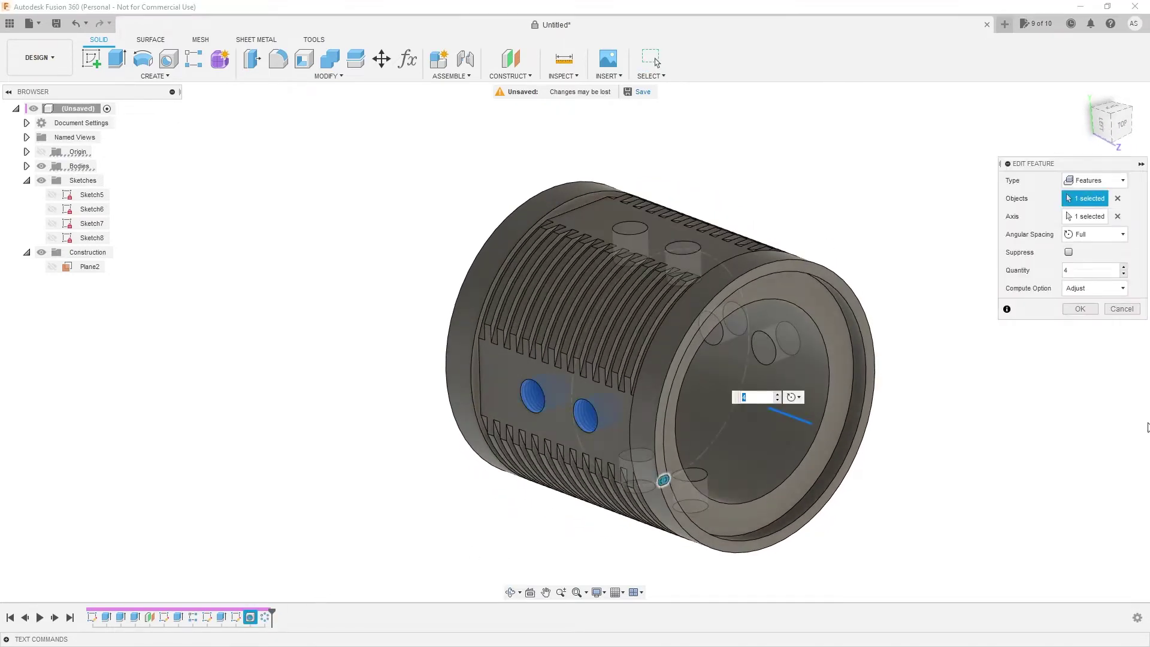
{"action": "left_click", "coordinate": [1101, 287]}
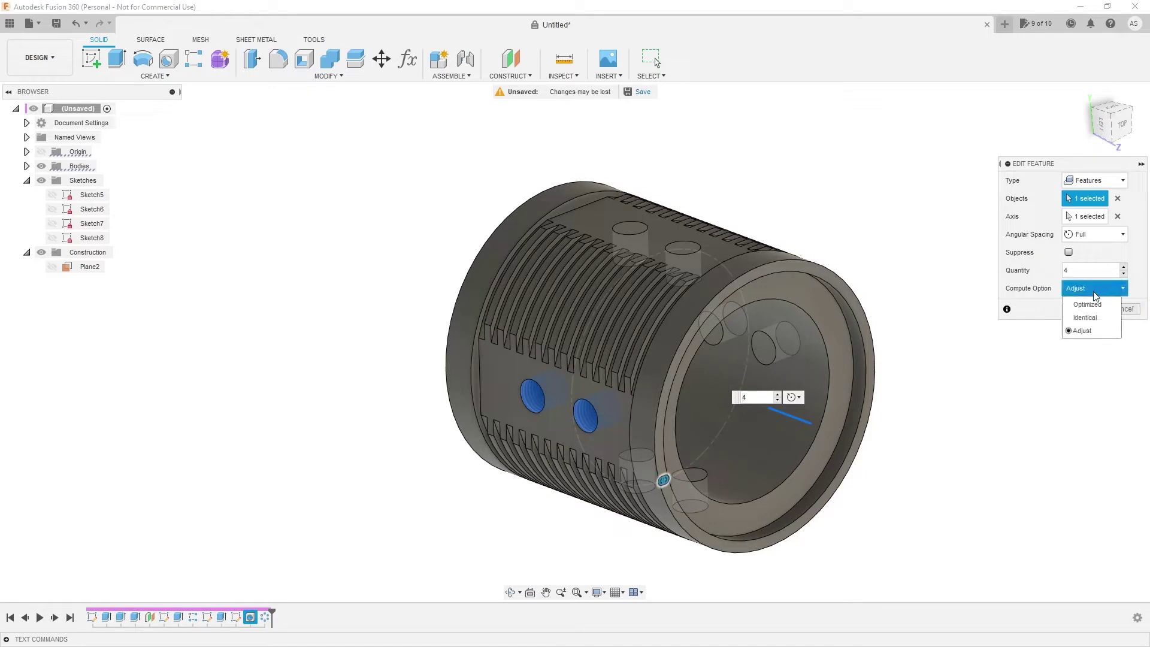
{"action": "left_click", "coordinate": [1088, 305]}
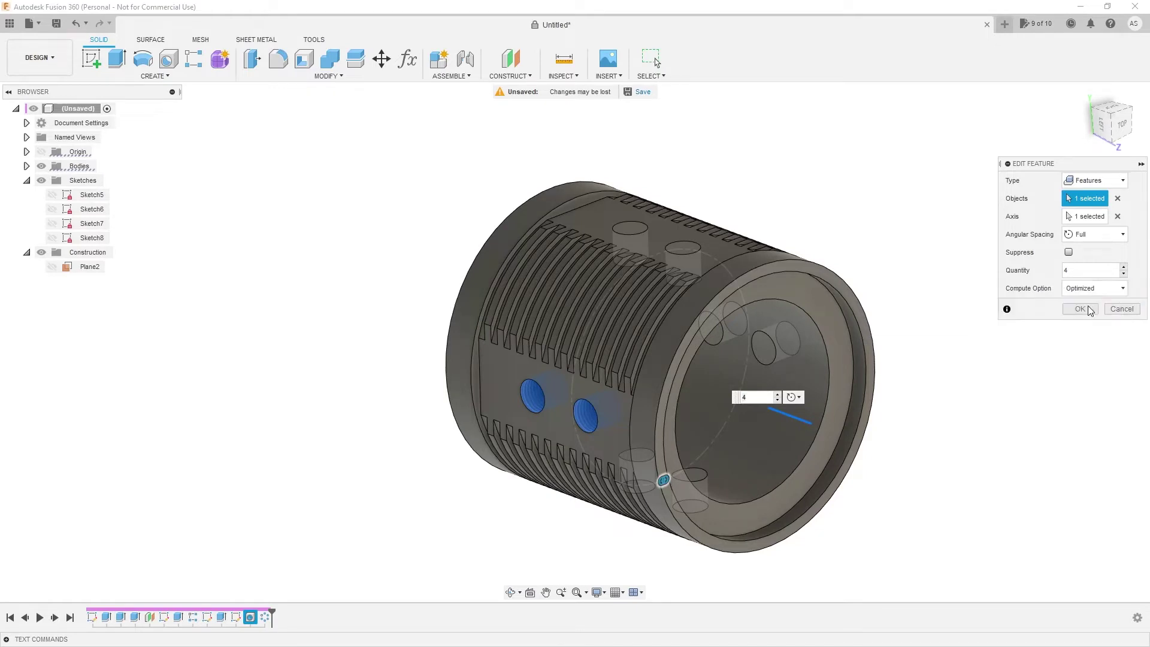
{"action": "left_click", "coordinate": [1081, 309]}
{"action": "middle_click_drag", "start_coordinate": [1002, 362], "coordinate": [689, 372], "text": "shift"}
{"action": "middle_click_drag", "start_coordinate": [1028, 411], "coordinate": [932, 426], "text": "shift"}
{"action": "scroll", "coordinate": [396, 492], "scroll_direction": "up", "scroll_amount": 2}
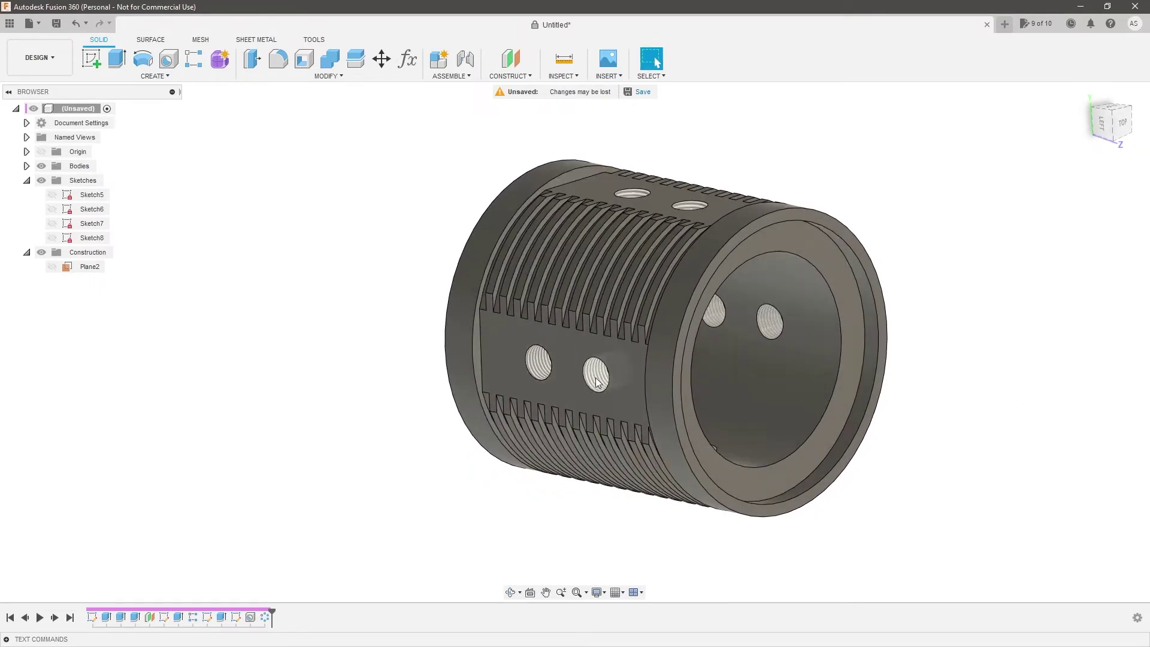
Reopen the port hole sketch and remove the equal constraint from the middle construction segment, freeing the hole points
{"action": "left_click", "coordinate": [236, 617]}
{"action": "double_click", "coordinate": [236, 617]}
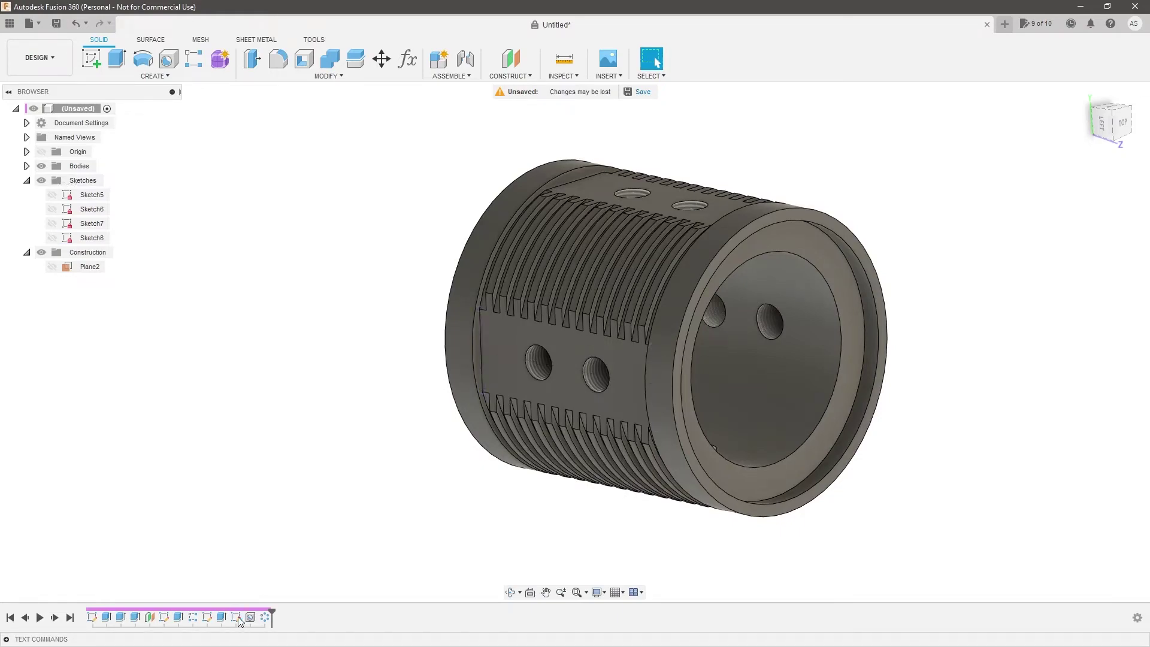
{"action": "middle_click_drag", "start_coordinate": [658, 483], "coordinate": [422, 317], "text": "shift"}
{"action": "scroll", "coordinate": [423, 317], "scroll_direction": "up", "scroll_amount": 3}
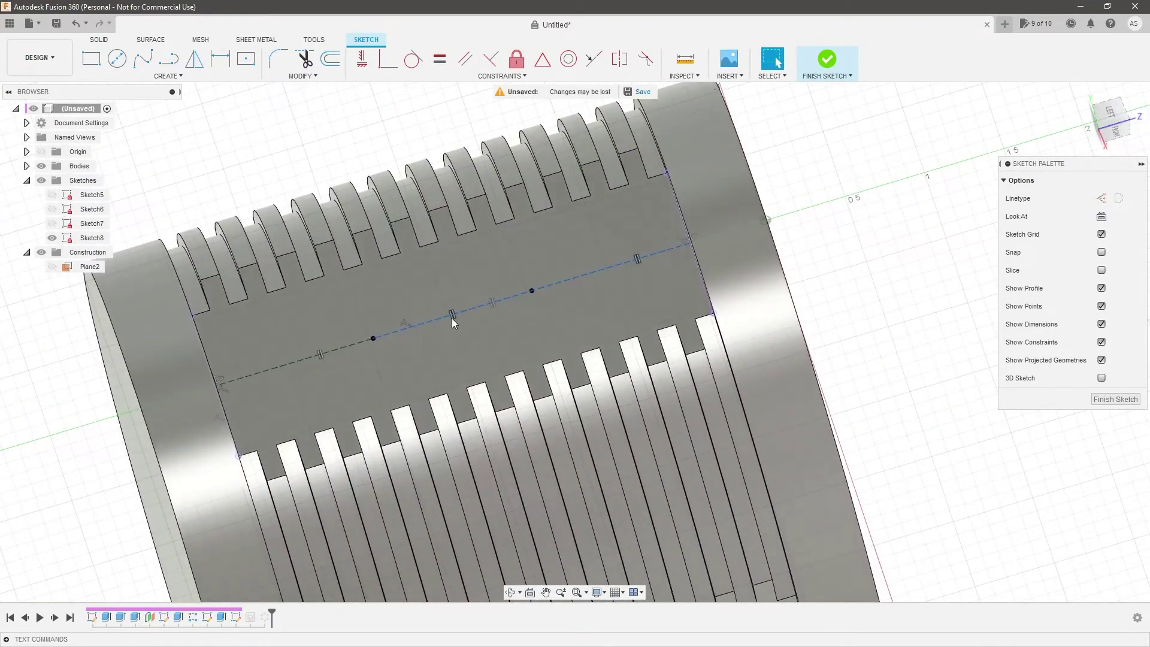
{"action": "left_click", "coordinate": [452, 318]}
{"action": "left_click_drag", "start_coordinate": [373, 339], "coordinate": [343, 345]}
{"action": "key", "text": "Delete"}
Constrain the two outer construction segments to equal length
{"action": "left_click", "coordinate": [278, 364]}
{"action": "left_click", "coordinate": [524, 294], "text": "ctrl"}
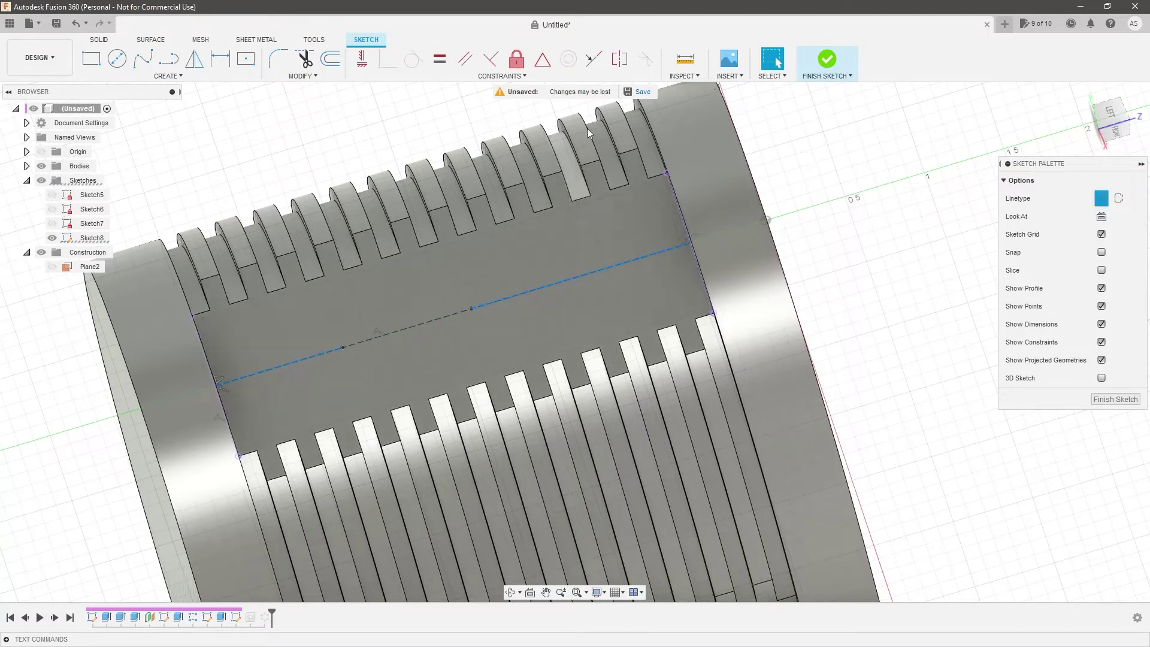
{"action": "left_click", "coordinate": [439, 58]}
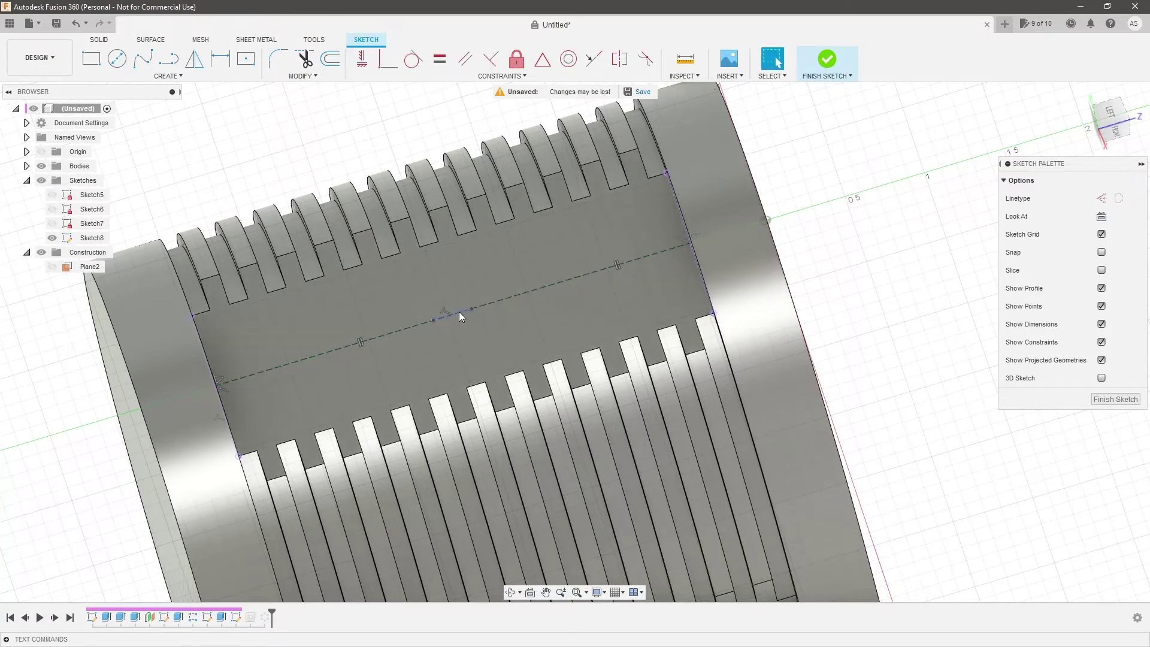
Dimension the distance between the two hole points as 35 mm and finish the sketch
{"action": "key", "text": "d"}
{"action": "left_click", "coordinate": [459, 311]}
{"action": "left_click", "coordinate": [455, 294]}
{"action": "type", "text": "35m"}
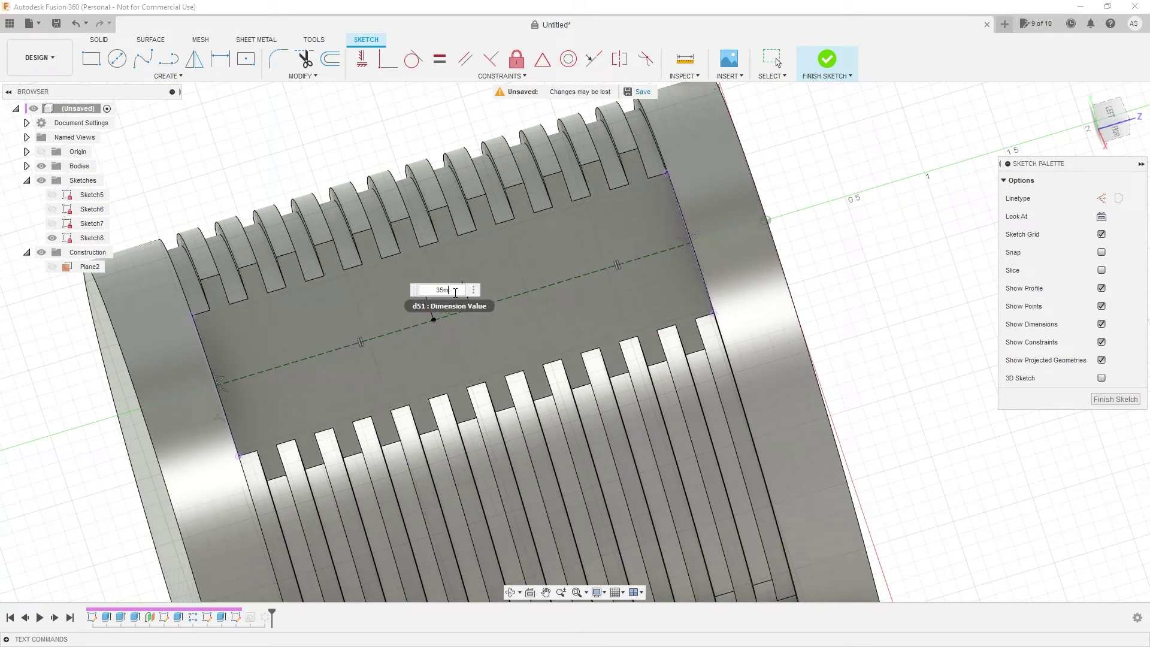
{"action": "type", "text": "m"}
{"action": "key", "text": "Return"}
{"action": "scroll", "coordinate": [455, 292], "scroll_direction": "down", "scroll_amount": 5}
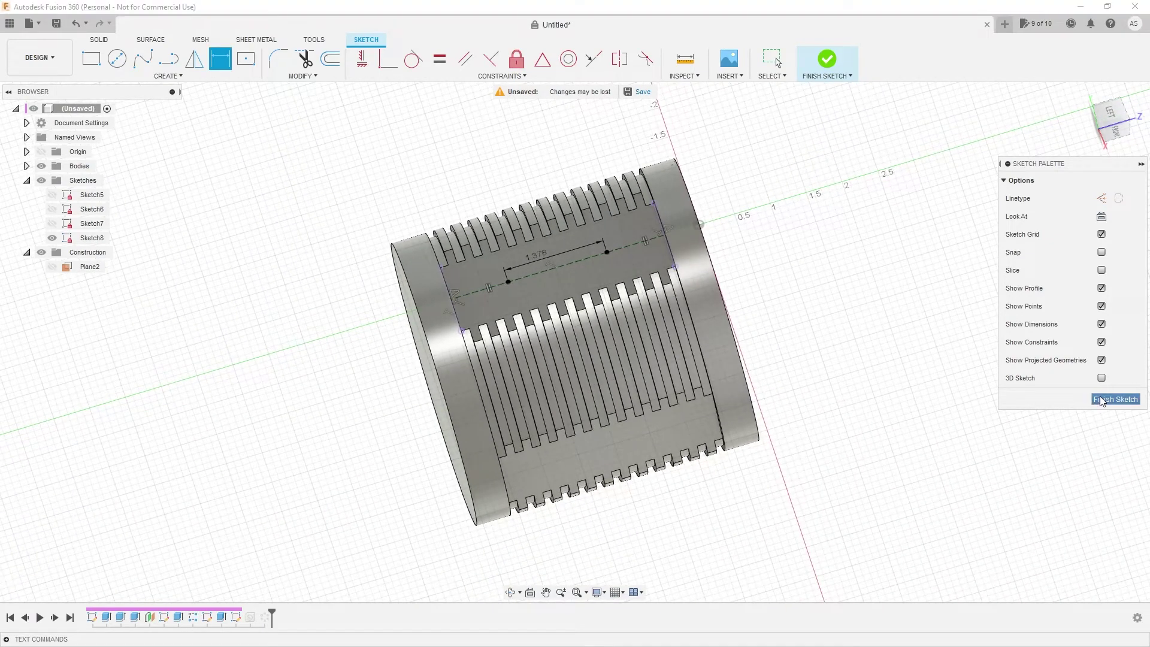
{"action": "left_click", "coordinate": [1101, 400]}
Start a new sketch on the recessed ring face at the open end of the body
{"action": "mouse_move", "coordinate": [790, 303]}
{"action": "middle_mouse_down", "text": "shift"}
{"action": "mouse_move", "coordinate": [778, 336]}
{"action": "mouse_move", "coordinate": [730, 340]}
{"action": "mouse_move", "coordinate": [732, 355]}
{"action": "mouse_move", "coordinate": [795, 350]}
{"action": "mouse_move", "coordinate": [786, 357]}
{"action": "middle_mouse_up", "text": "shift"}
{"action": "middle_click_drag", "start_coordinate": [923, 337], "coordinate": [681, 270], "text": "shift"}
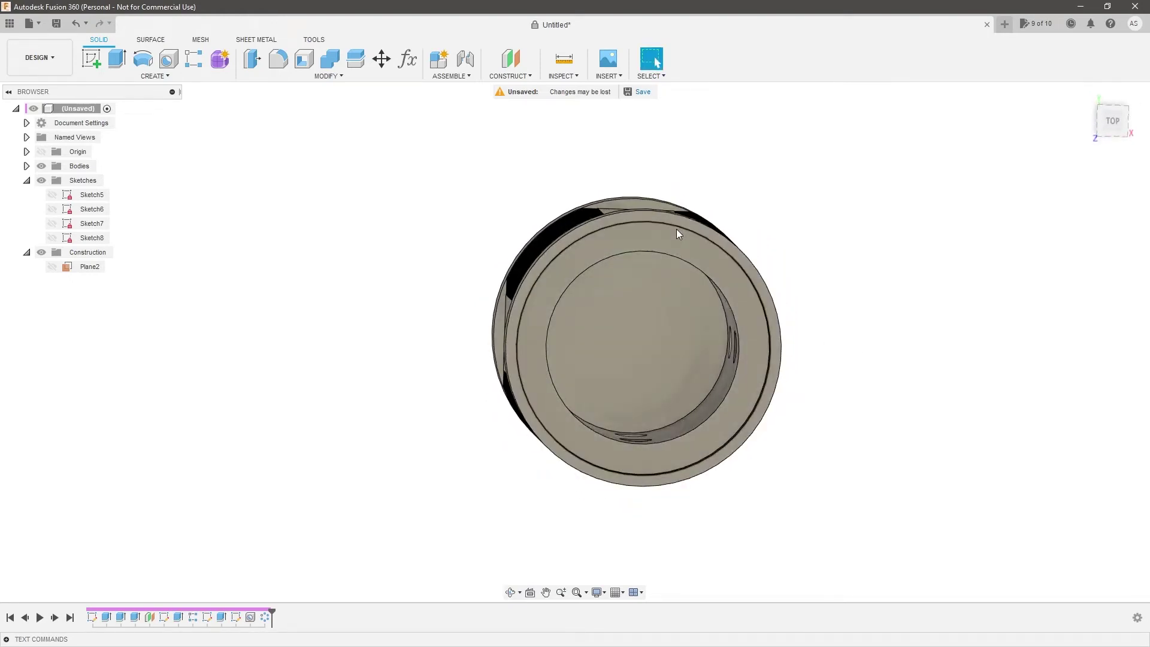
{"action": "middle_click_drag", "start_coordinate": [920, 274], "coordinate": [890, 264], "text": "shift"}
{"action": "left_click", "coordinate": [1115, 122]}
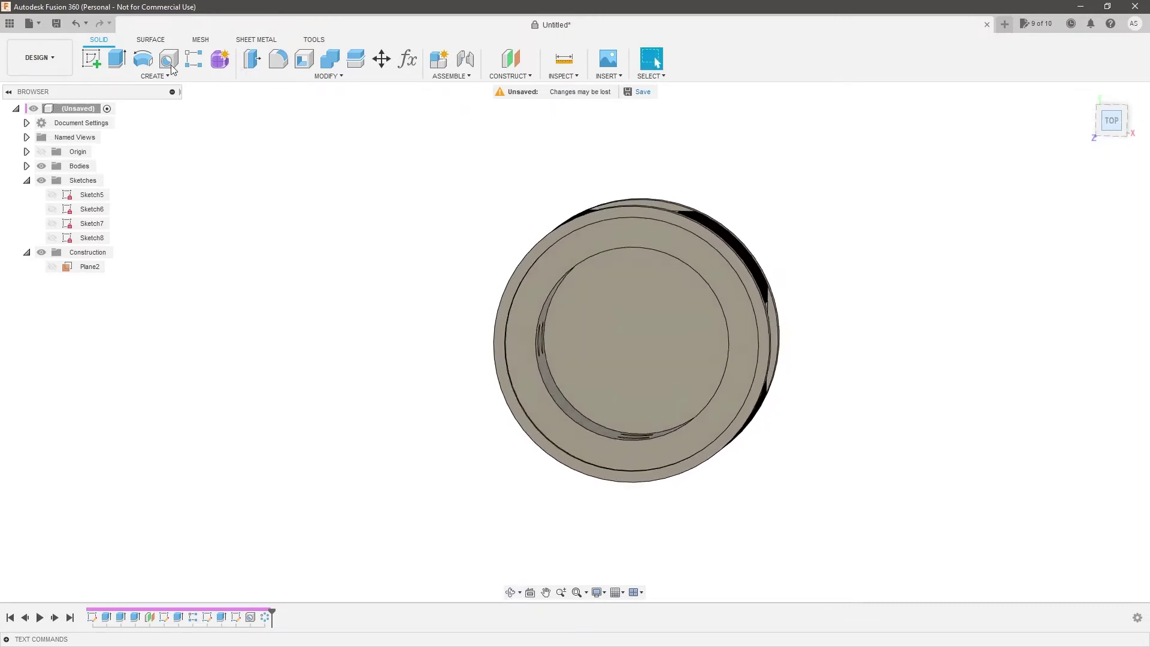
{"action": "left_click", "coordinate": [92, 55]}
{"action": "left_click", "coordinate": [621, 228]}
{"action": "mouse_move", "coordinate": [660, 338]}
{"action": "middle_mouse_down", "text": "shift"}
{"action": "mouse_move", "coordinate": [642, 375]}
{"action": "mouse_move", "coordinate": [673, 403]}
{"action": "middle_mouse_up", "text": "shift"}
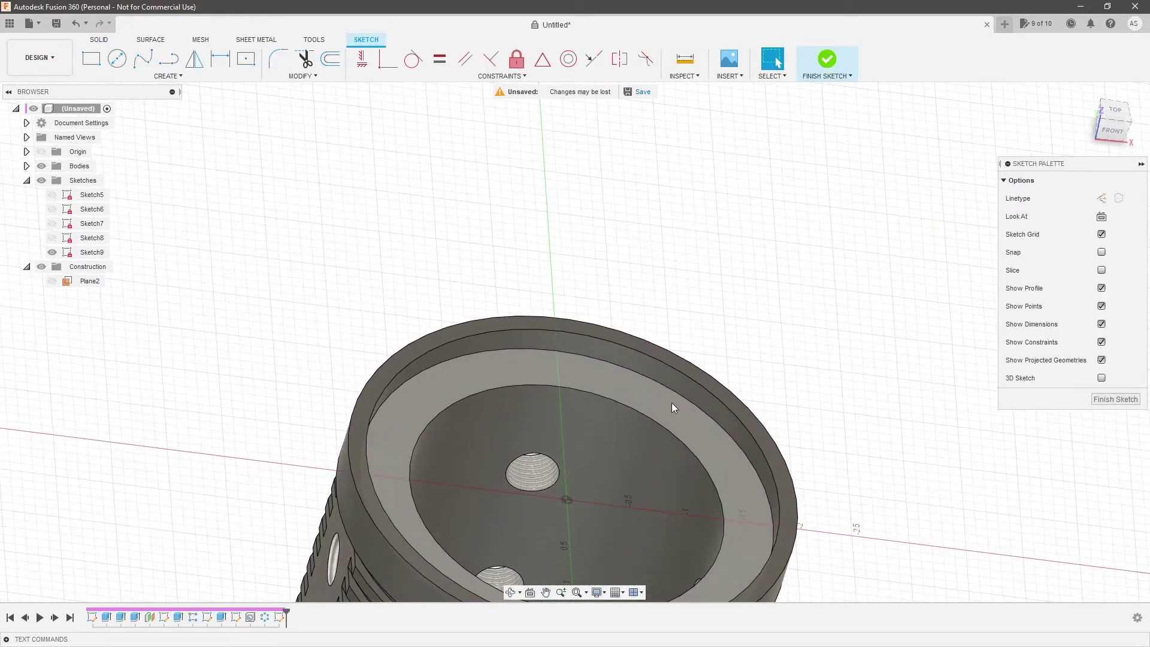
{"action": "middle_click_drag", "start_coordinate": [796, 269], "coordinate": [776, 242], "text": "shift"}
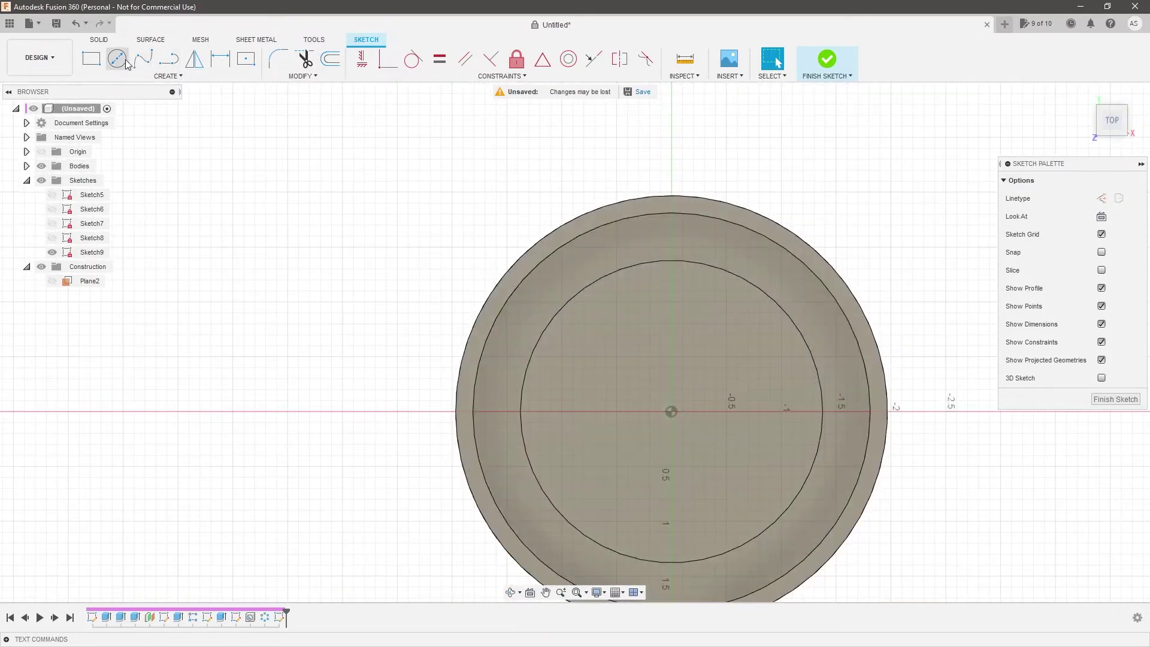
Draw a circle centered on the origin over the ring face and set its diameter to 3.2677 in
{"action": "left_click", "coordinate": [124, 60]}
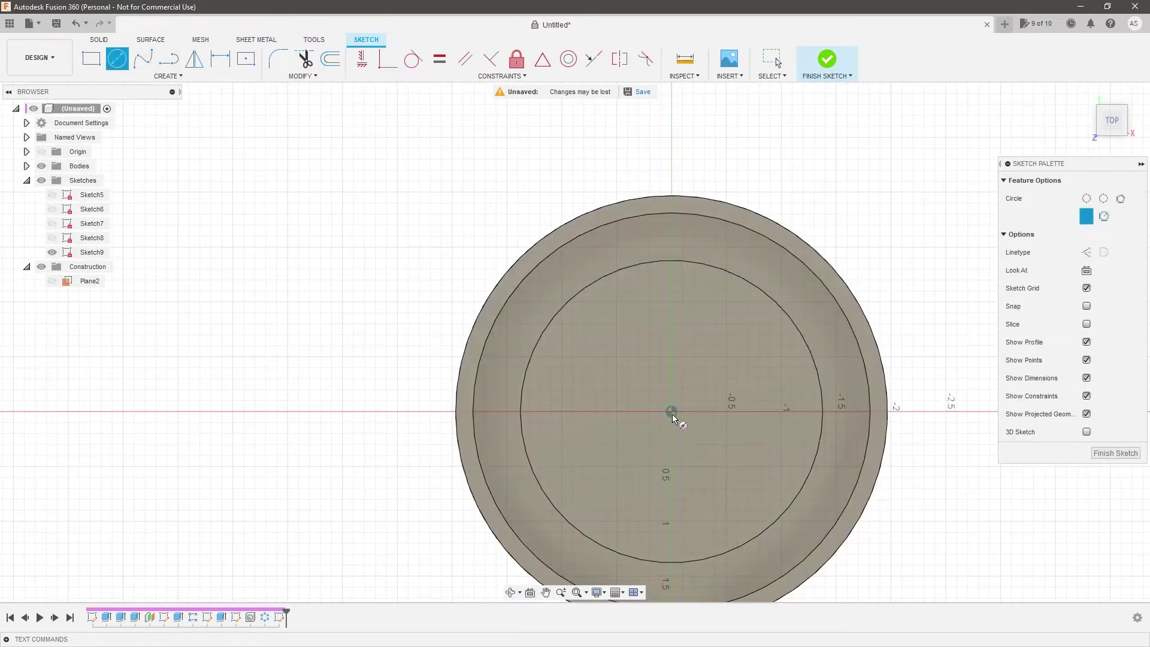
{"action": "left_click", "coordinate": [671, 411]}
{"action": "left_click", "coordinate": [809, 300]}
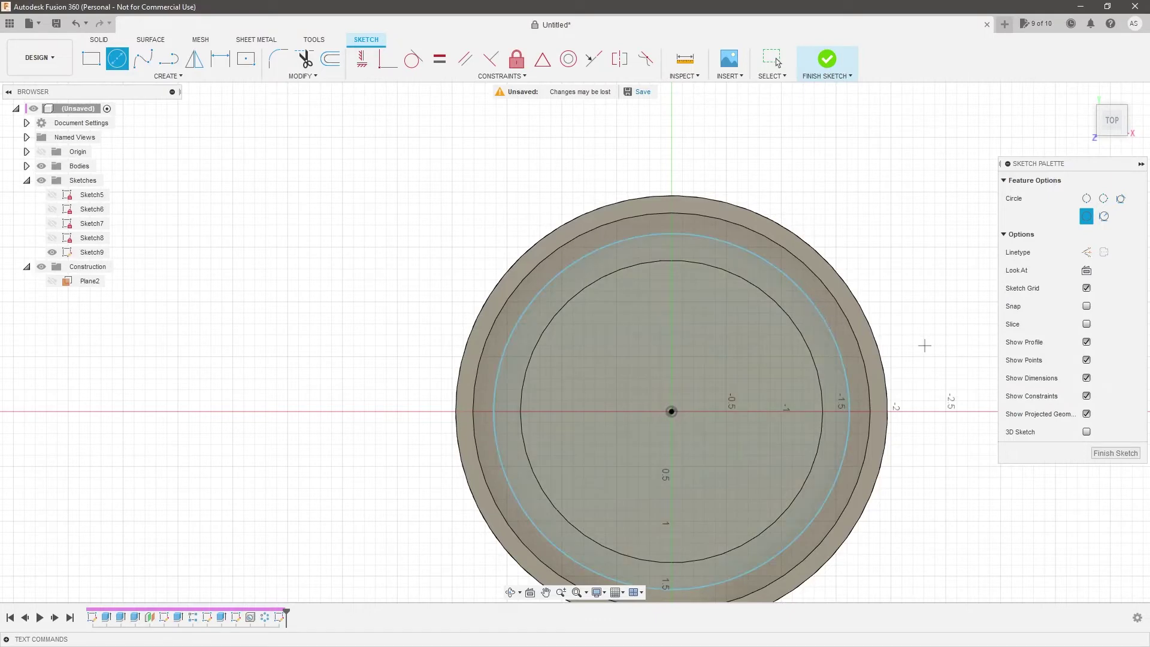
{"action": "left_click", "coordinate": [873, 141]}
{"action": "key", "text": "Escape"}
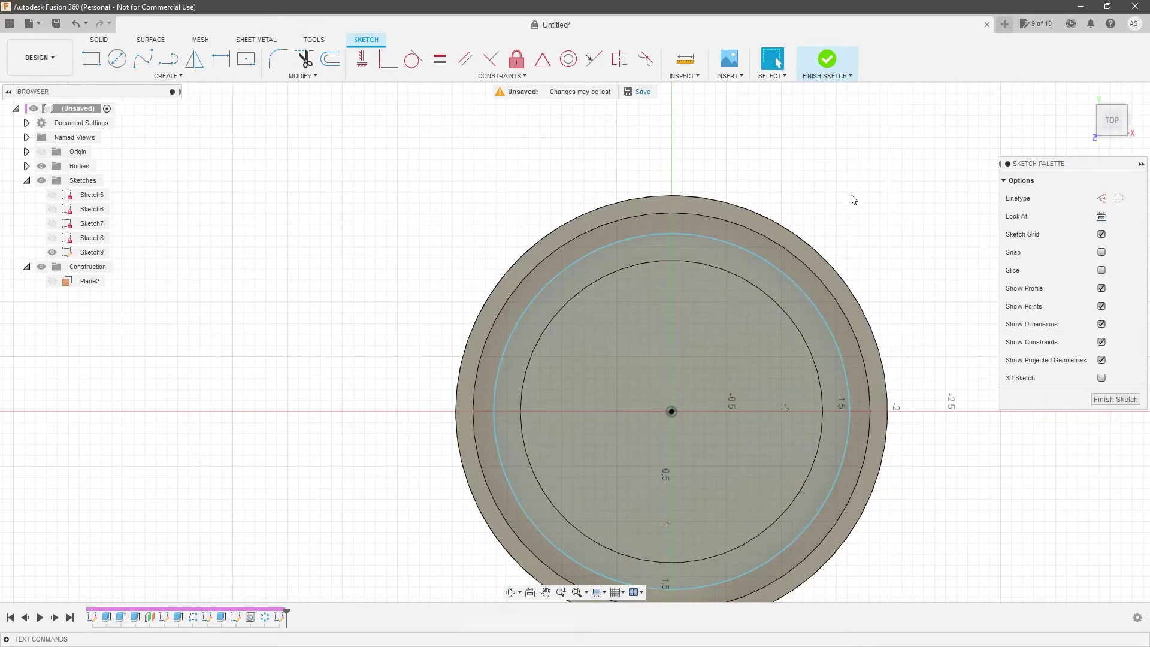
{"action": "key", "text": "d"}
{"action": "left_click", "coordinate": [778, 273]}
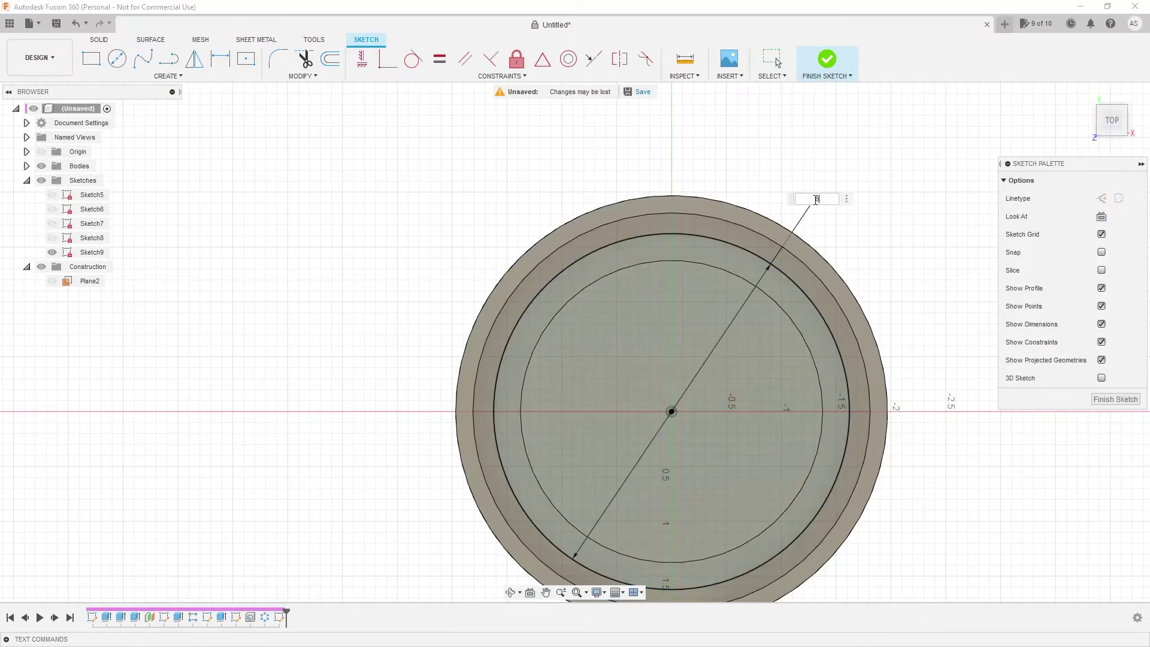
{"action": "type", "text": "m"}
{"action": "key", "text": "Return"}
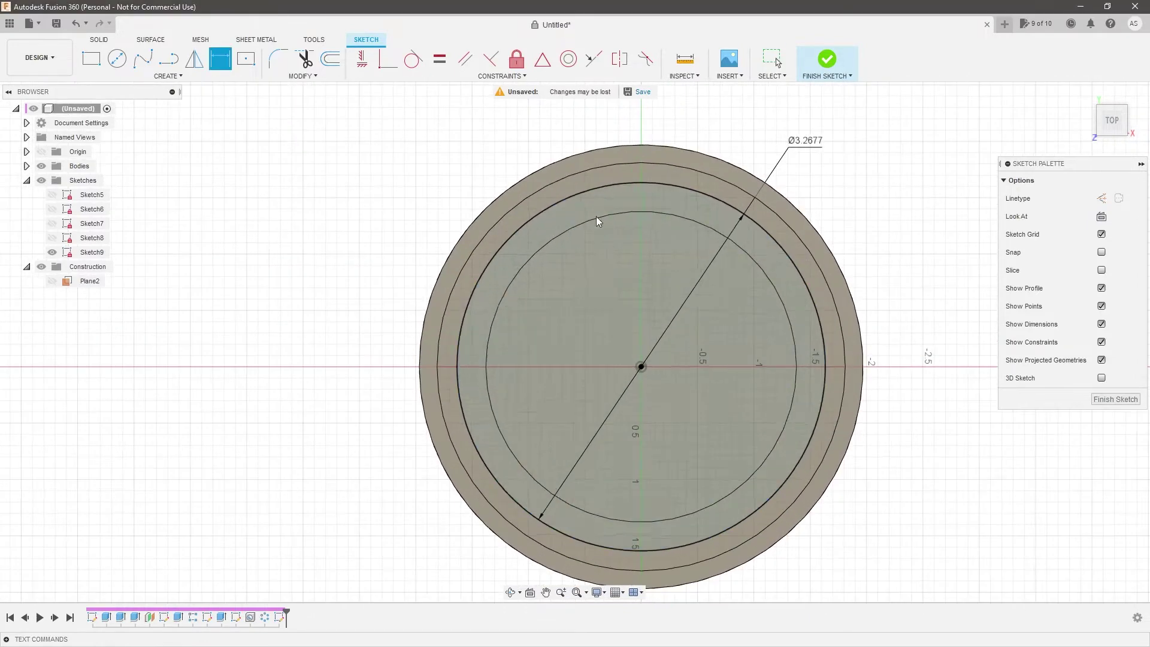
Convert the 3.2677 in circle to construction geometry
{"action": "key", "text": "Escape"}
{"action": "left_click", "coordinate": [628, 184]}
{"action": "key", "text": "x"}
{"action": "left_click", "coordinate": [872, 196]}
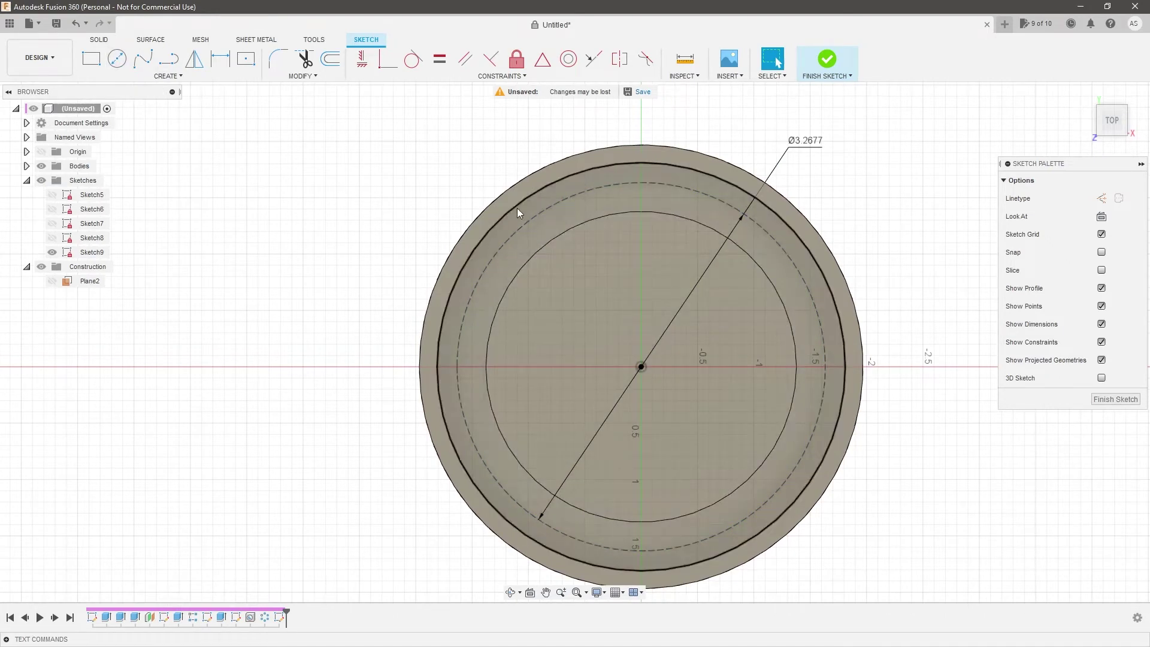
Draw a small circle centered on the construction circle, just beside its crossing with the vertical axis
{"action": "left_click", "coordinate": [117, 58]}
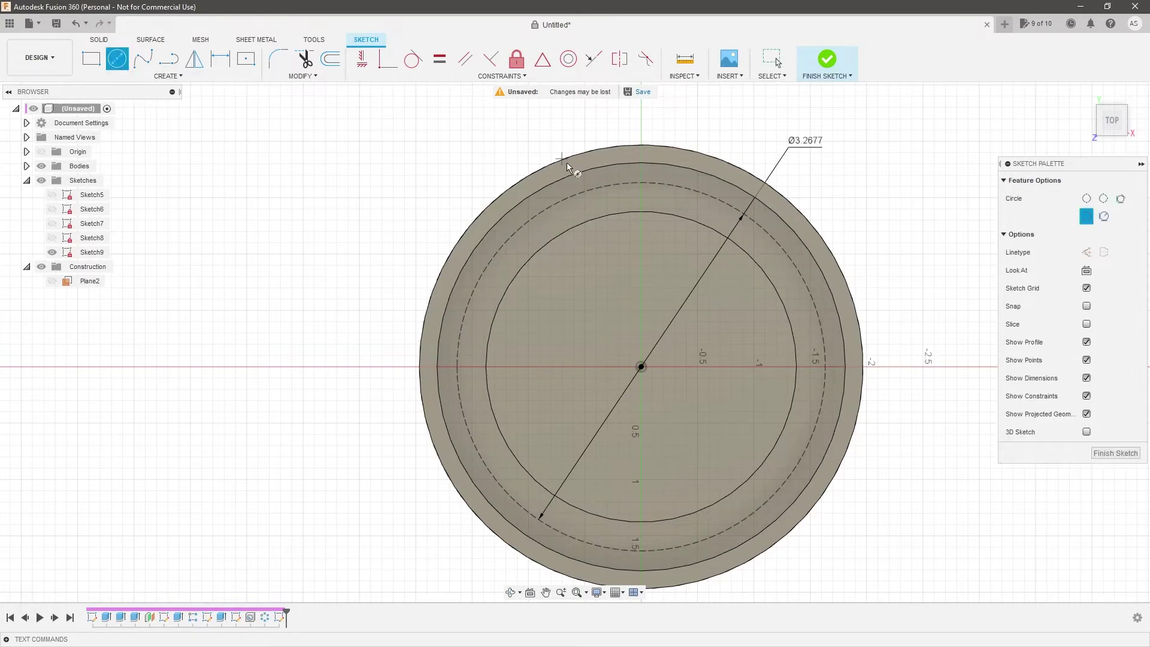
{"action": "left_click", "coordinate": [630, 183]}
{"action": "left_click", "coordinate": [635, 171]}
{"action": "key", "text": "Escape"}
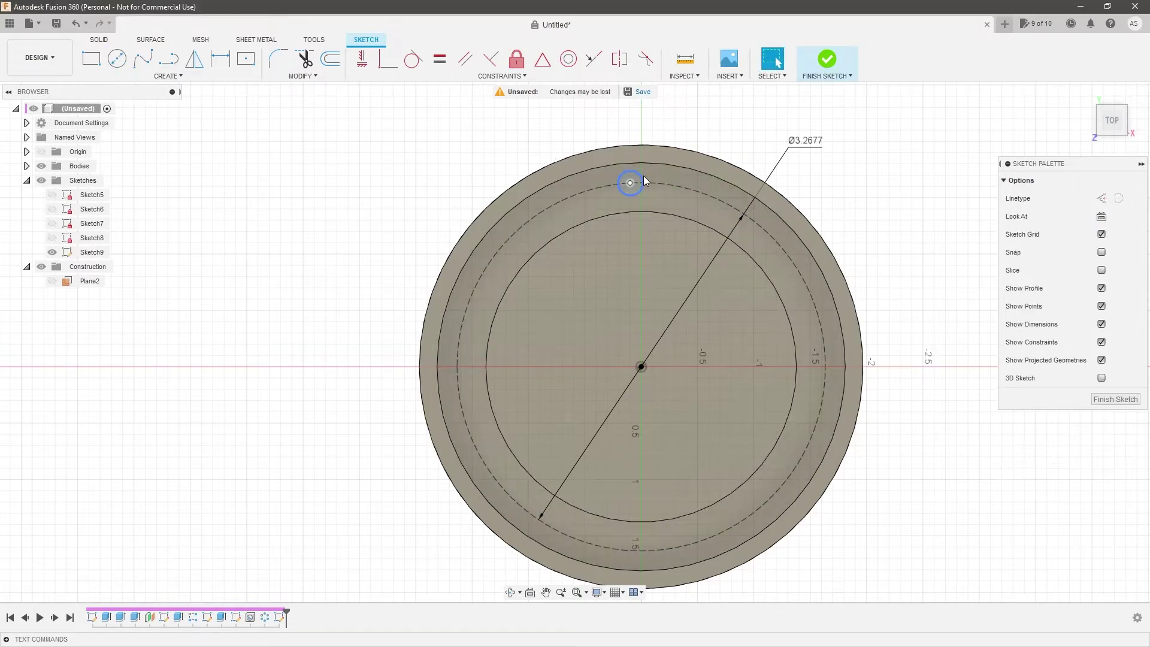
Place a sketch point on the construction circle, just beside its crossing with the vertical axis
{"action": "left_click", "coordinate": [166, 76]}
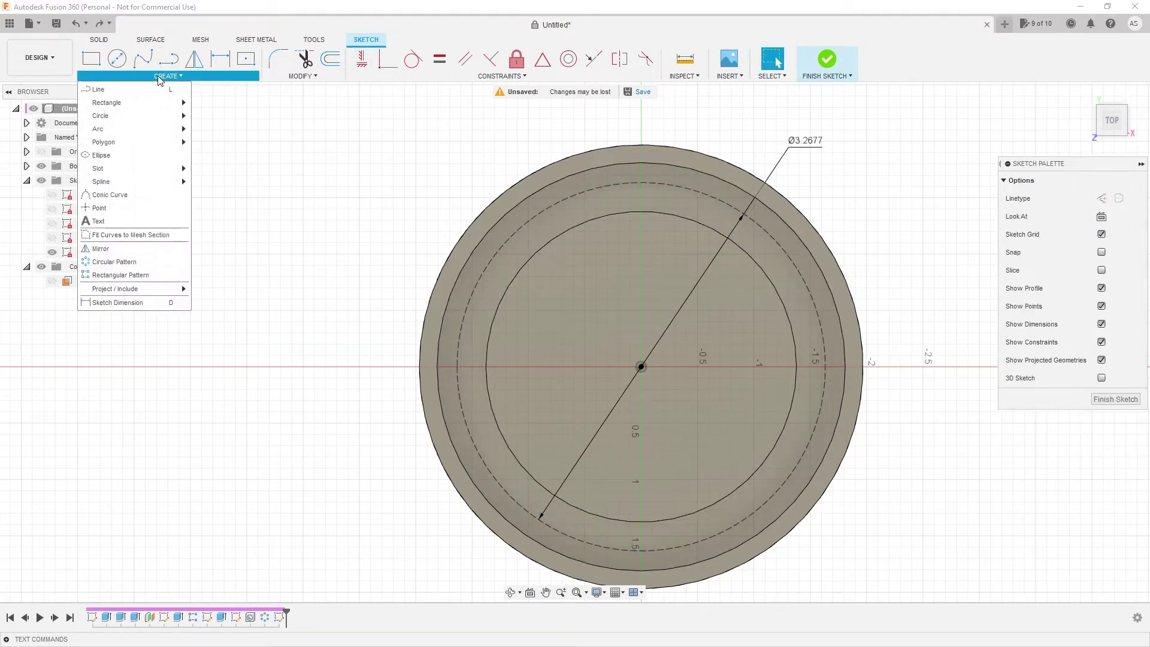
{"action": "left_click", "coordinate": [154, 208]}
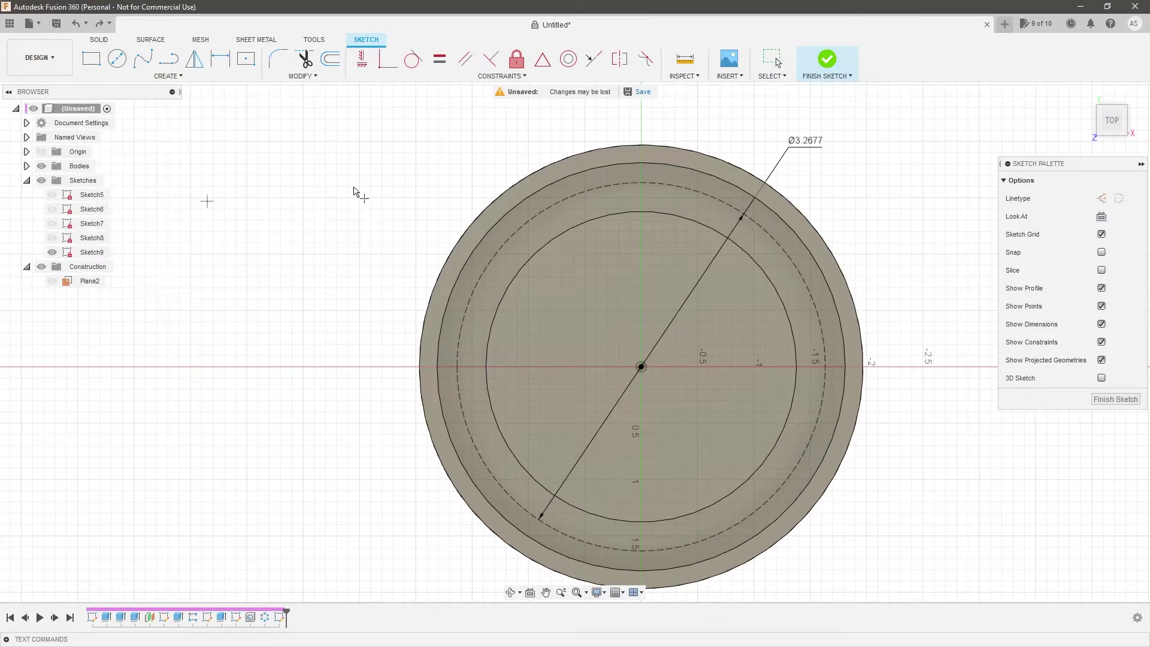
{"action": "left_click", "coordinate": [633, 183]}
{"action": "key", "text": "Escape"}
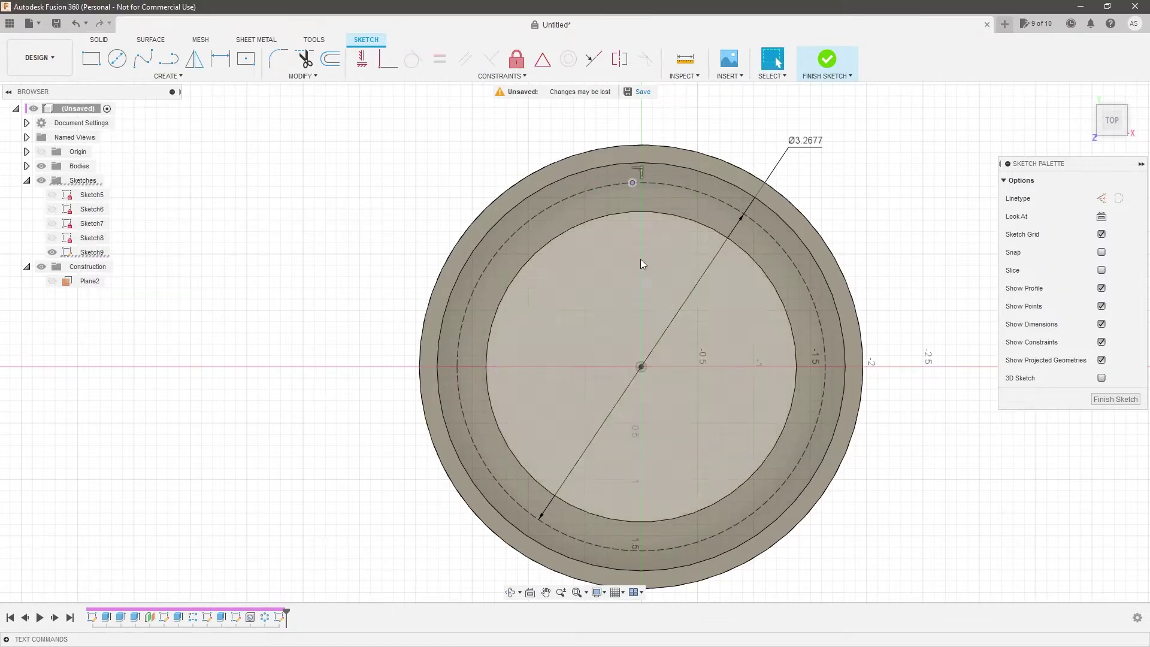
Constrain the new point to lie vertically in line with the origin and finish the sketch
{"action": "left_click", "coordinate": [641, 369]}
{"action": "left_click", "coordinate": [364, 62]}
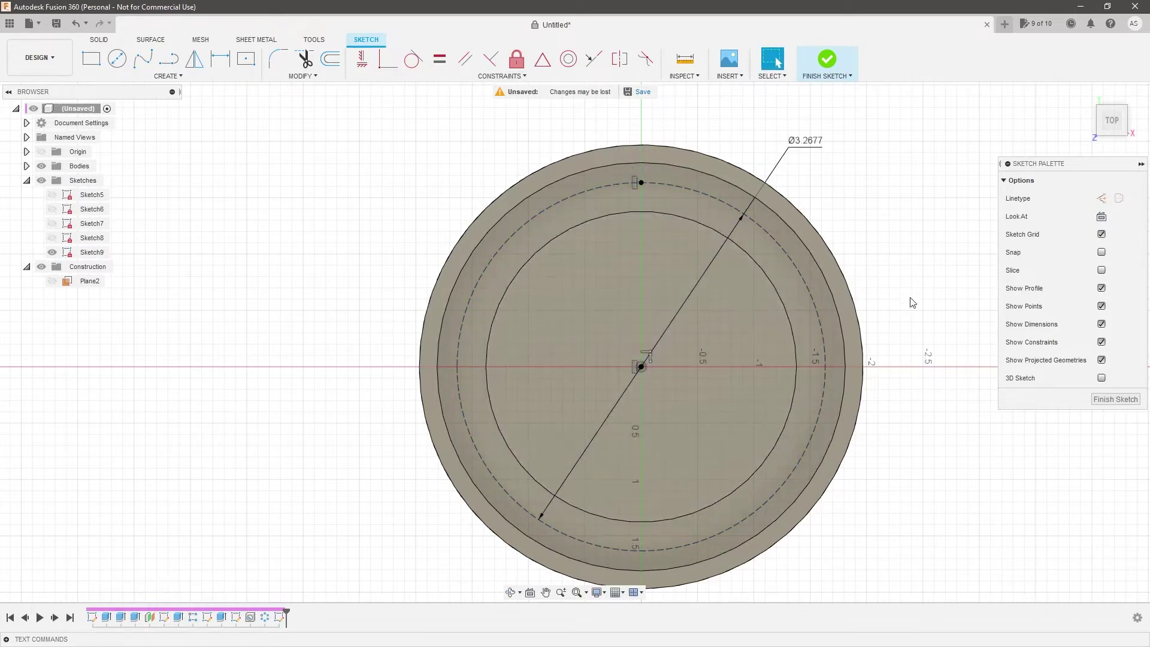
{"action": "left_click", "coordinate": [1115, 399]}
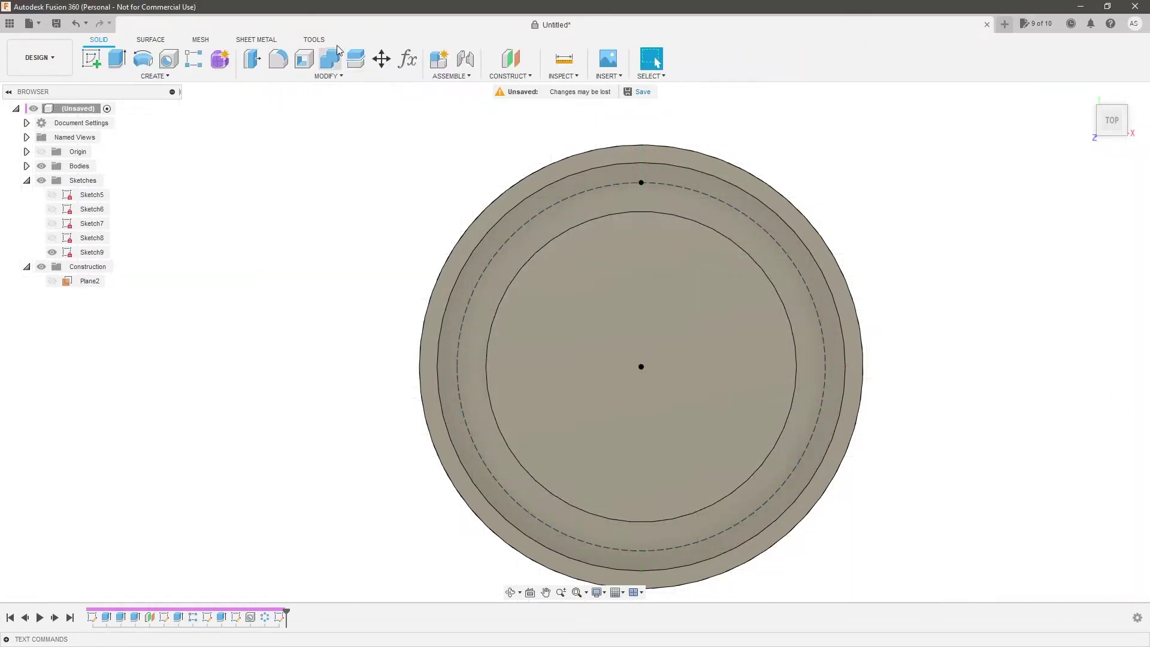
Create a tapped hole at the sketch point with ANSI Metric M Profile threads, size 3.0 mm, designation M3x0.5
{"action": "left_click", "coordinate": [642, 183]}
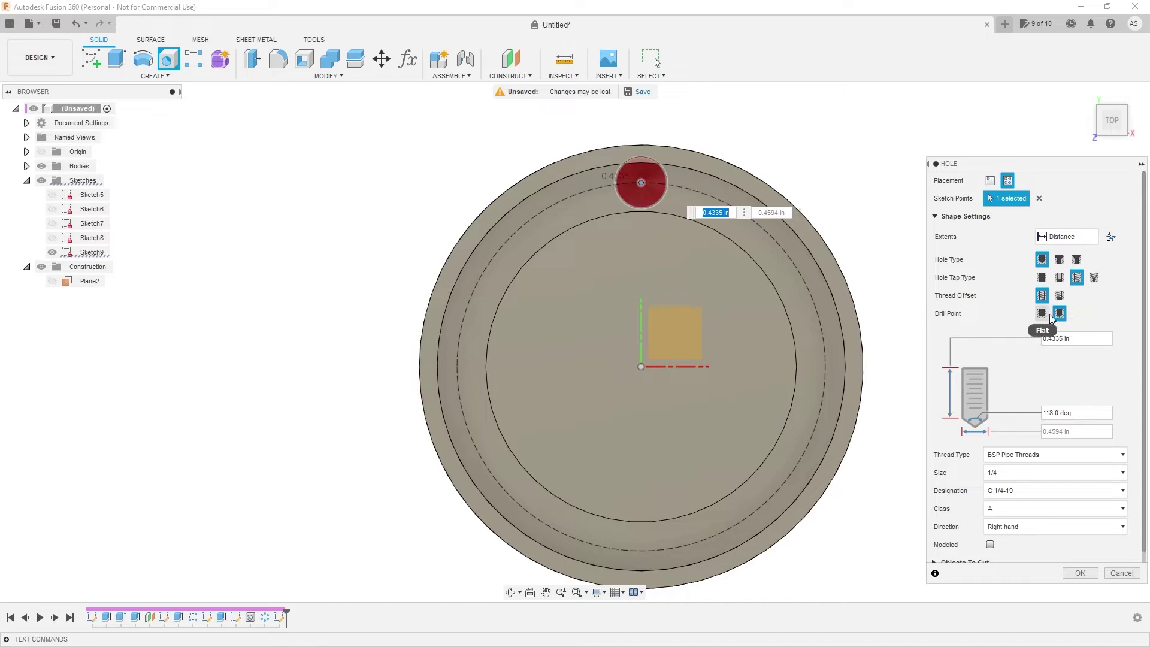
{"action": "left_click", "coordinate": [1026, 459]}
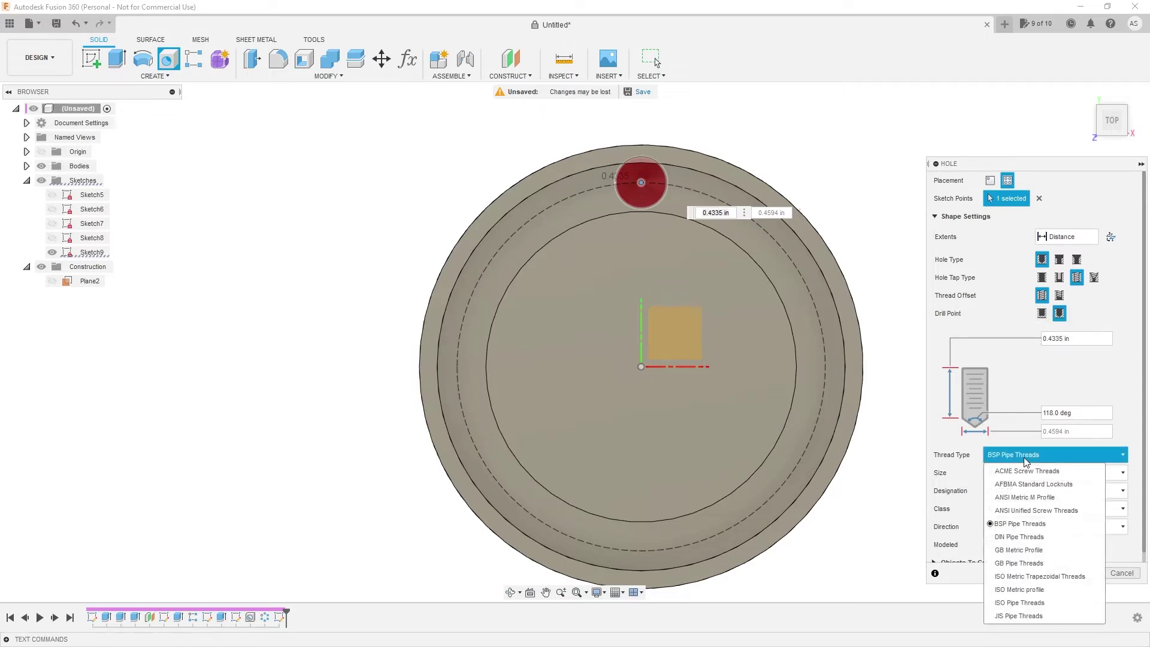
{"action": "left_click", "coordinate": [1080, 498]}
{"action": "left_click", "coordinate": [1069, 492]}
{"action": "left_click", "coordinate": [1069, 492]}
{"action": "left_click", "coordinate": [1114, 473]}
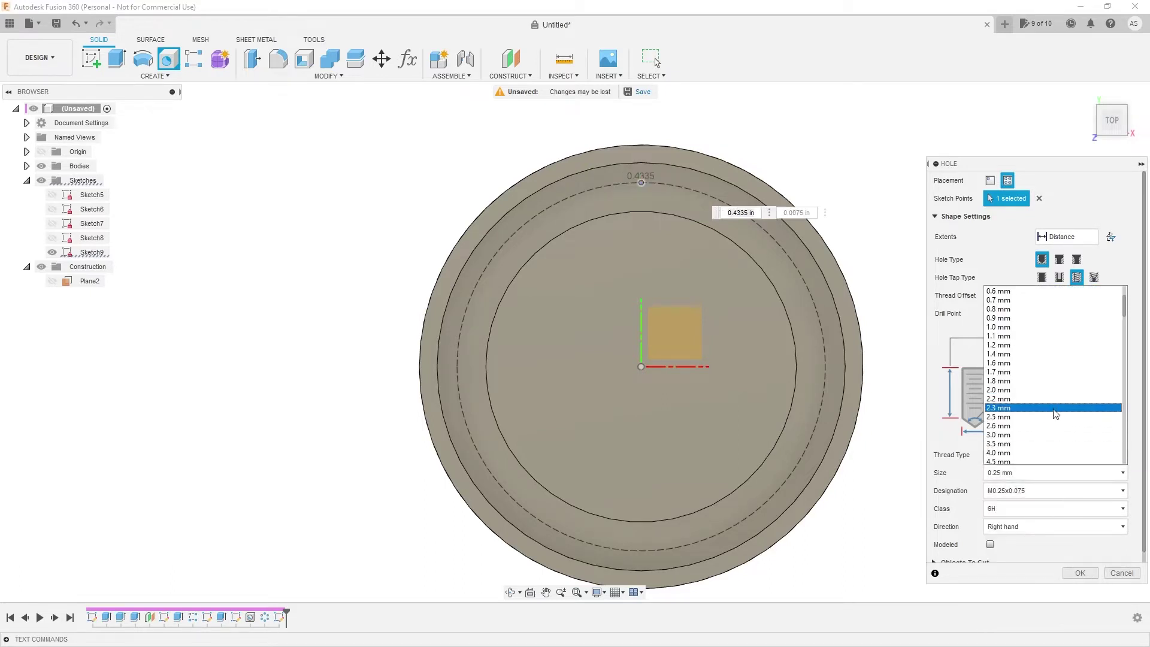
{"action": "left_click", "coordinate": [1054, 435]}
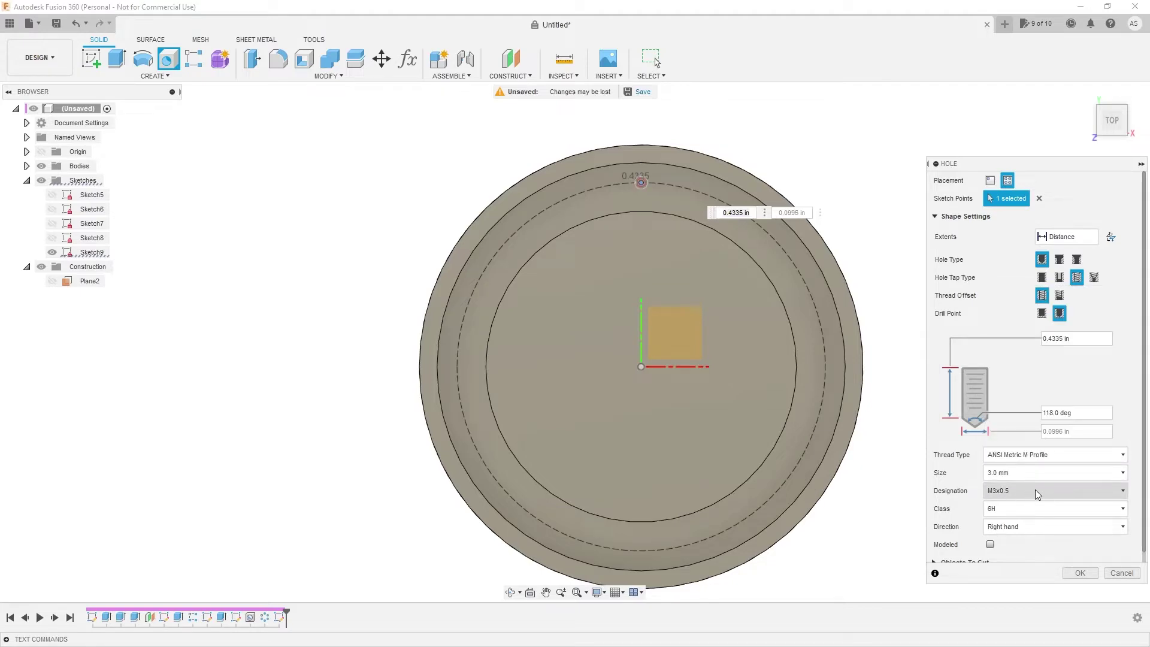
{"action": "left_click", "coordinate": [1082, 574]}
{"action": "middle_click_drag", "start_coordinate": [860, 174], "coordinate": [881, 192], "text": "shift"}
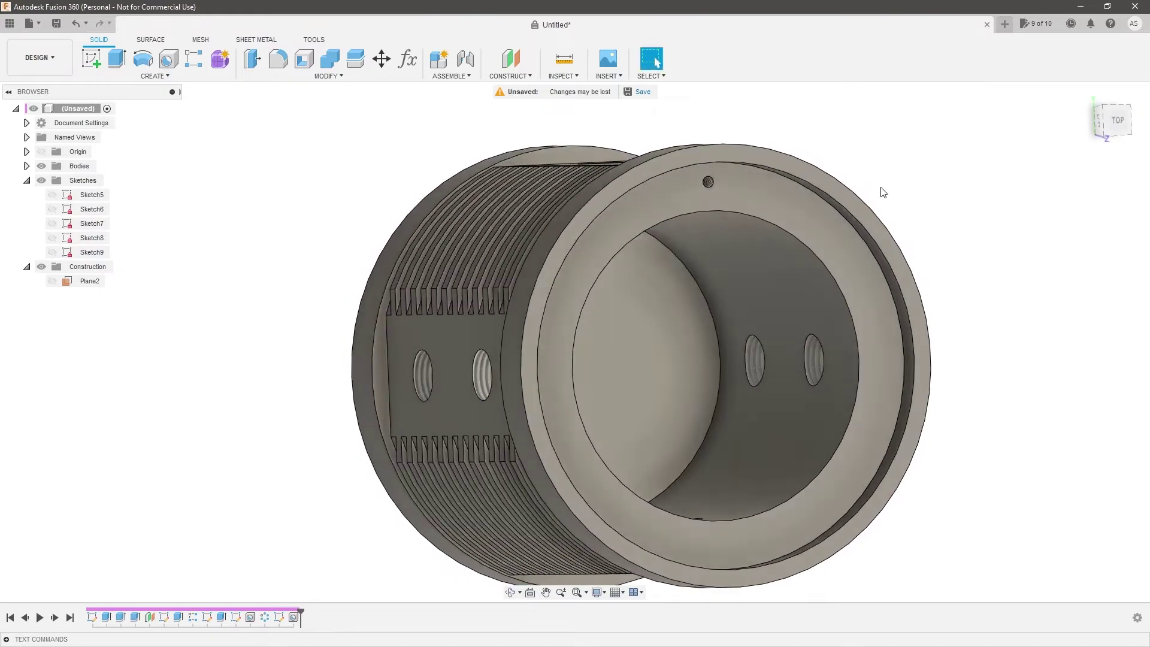
{"action": "scroll", "coordinate": [727, 197], "scroll_direction": "up", "scroll_amount": 6}
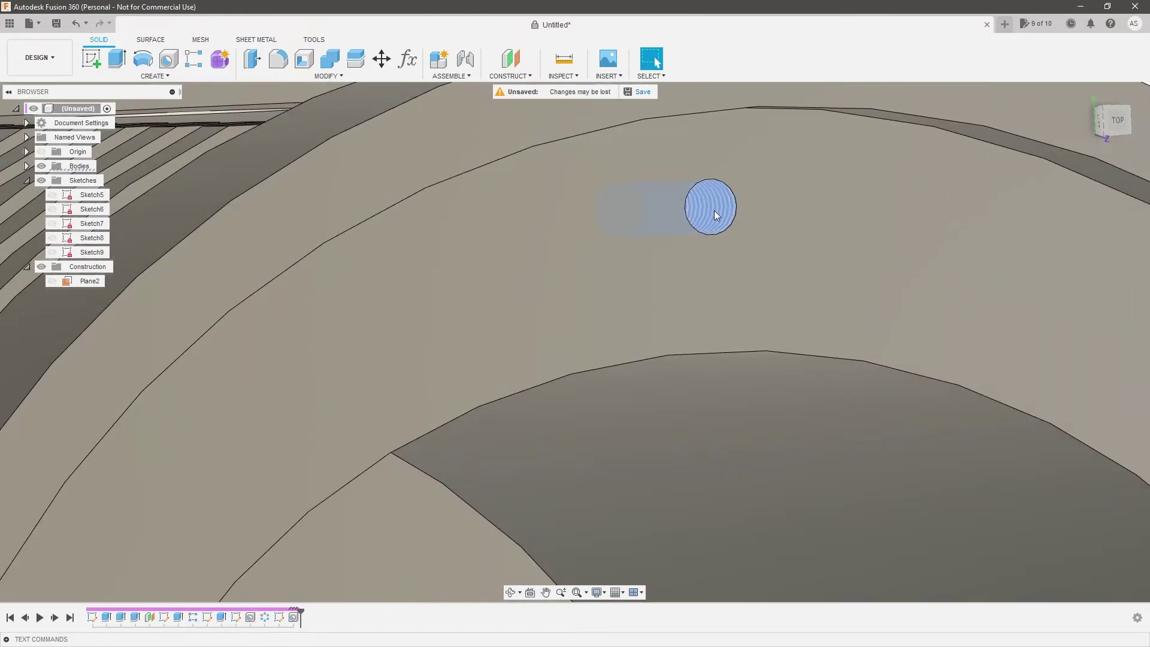
{"action": "scroll", "coordinate": [714, 211], "scroll_direction": "down", "scroll_amount": 8}
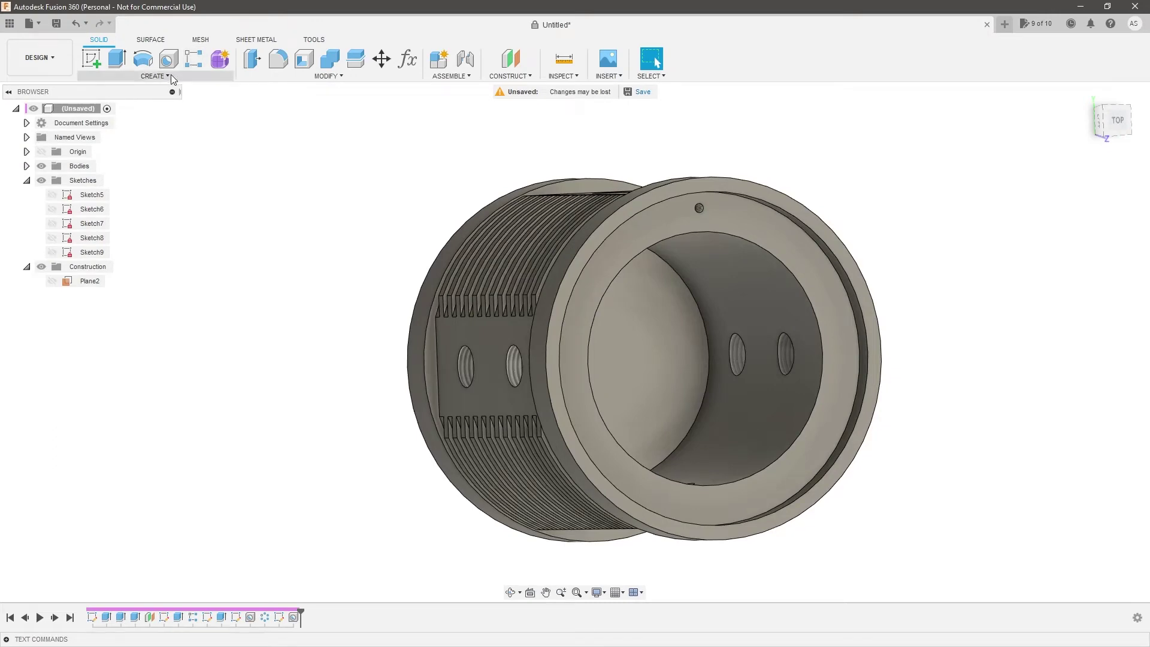
Start a circular feature pattern of the M3 hole, using the body's central axis as the rotation axis
{"action": "left_click", "coordinate": [154, 75]}
{"action": "mouse_move", "coordinate": [157, 339]}
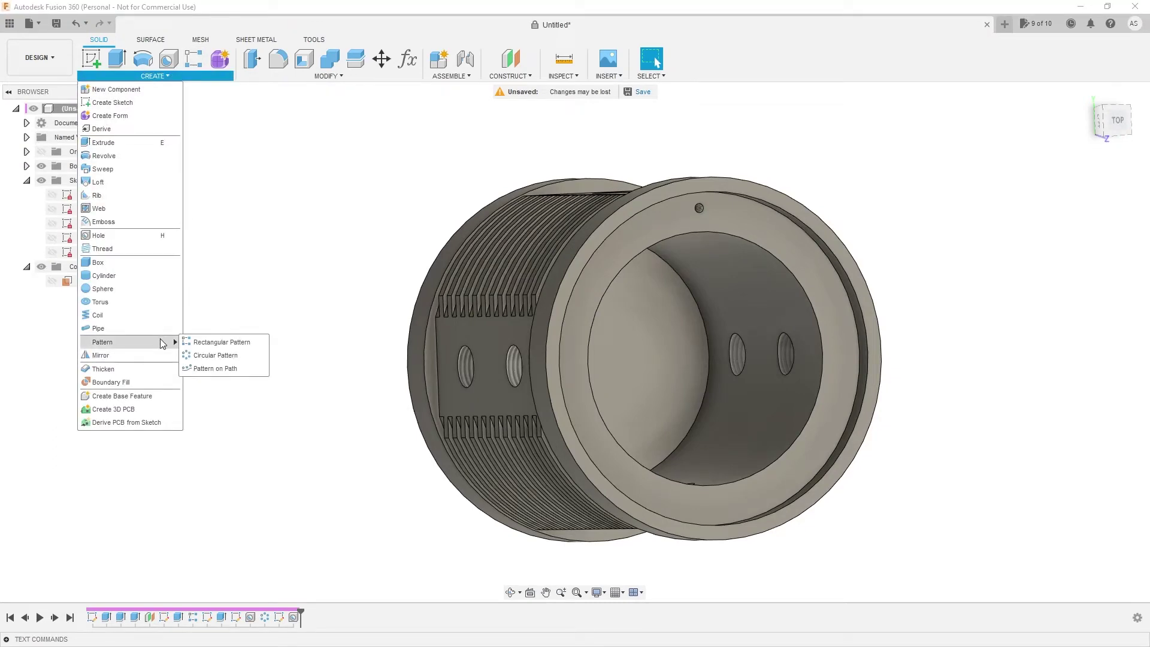
{"action": "left_click", "coordinate": [209, 356]}
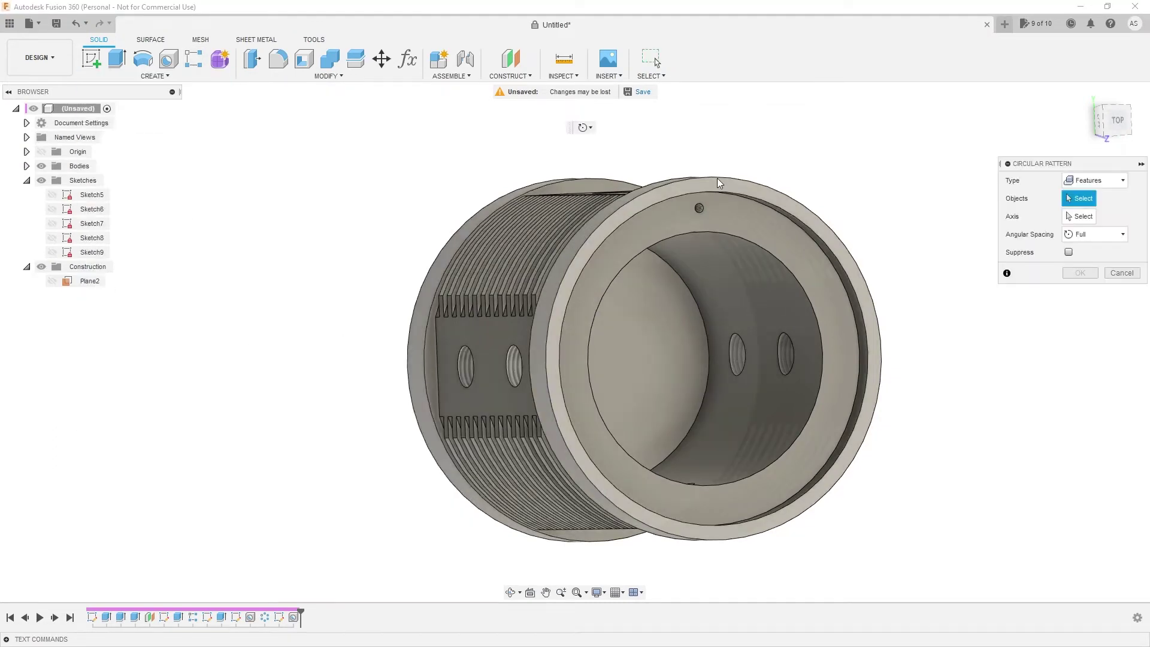
{"action": "scroll", "coordinate": [709, 180], "scroll_direction": "up", "scroll_amount": 5}
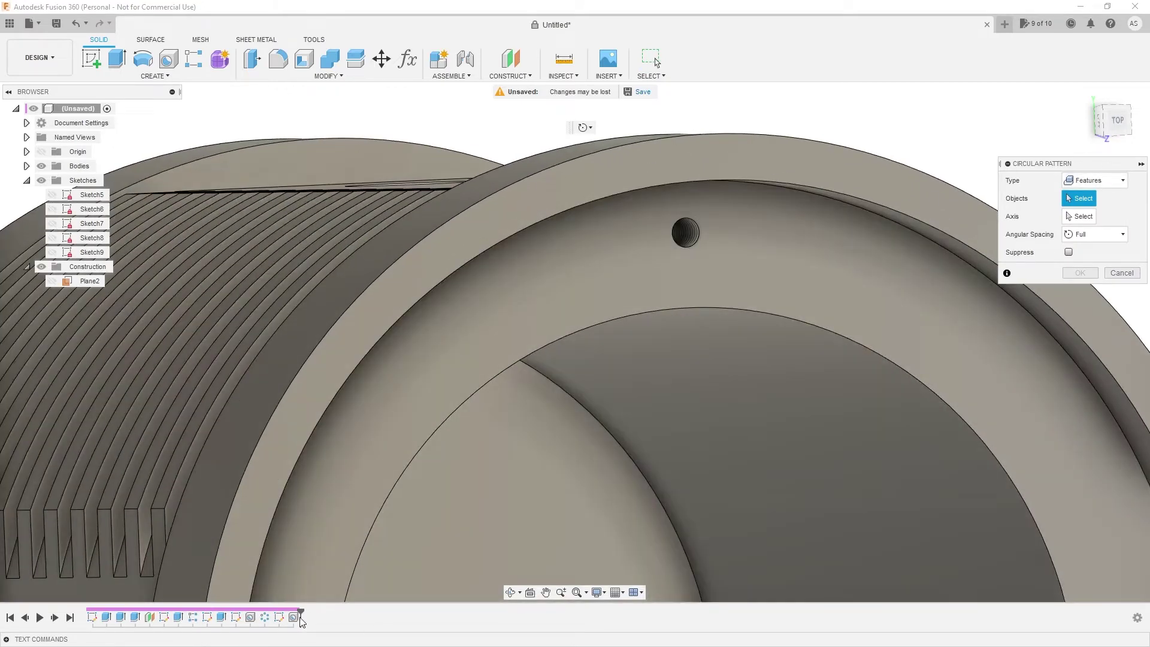
{"action": "left_click", "coordinate": [295, 618]}
{"action": "scroll", "coordinate": [642, 218], "scroll_direction": "down", "scroll_amount": 4}
{"action": "scroll", "coordinate": [672, 169], "scroll_direction": "down", "scroll_amount": 3}
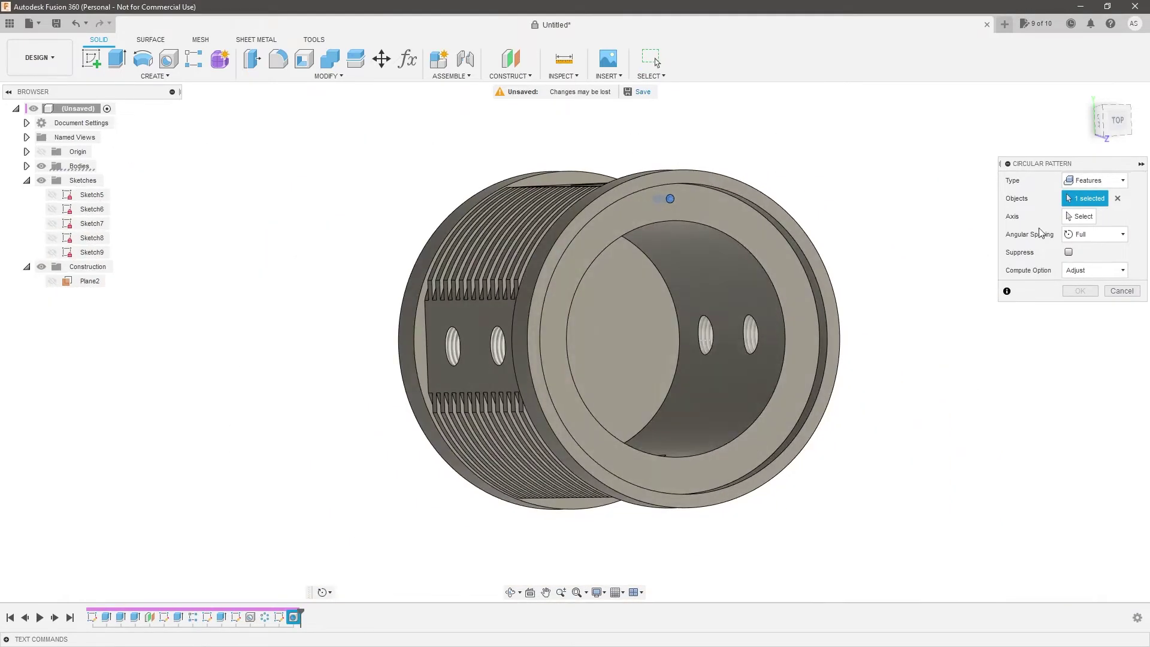
{"action": "left_click", "coordinate": [1084, 217]}
{"action": "middle_click_drag", "start_coordinate": [777, 315], "coordinate": [749, 382], "text": "shift"}
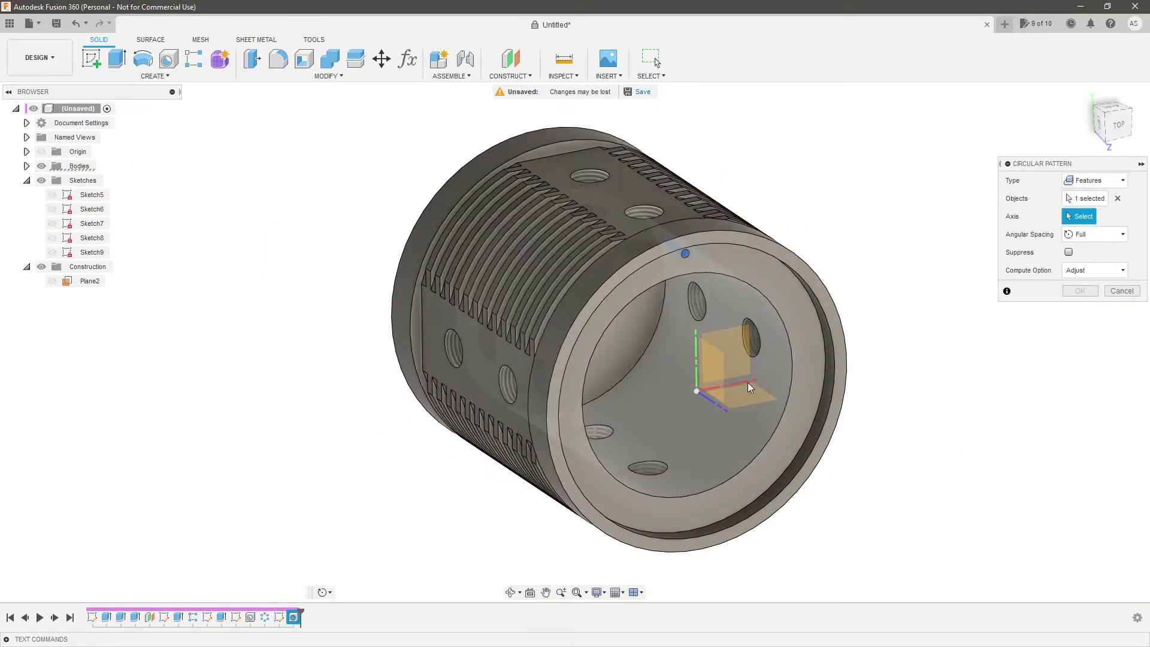
{"action": "left_click", "coordinate": [712, 404]}
Set the circular pattern of the M3 hole to a quantity of 8 over the full circle and apply it
{"action": "left_click", "coordinate": [1118, 125]}
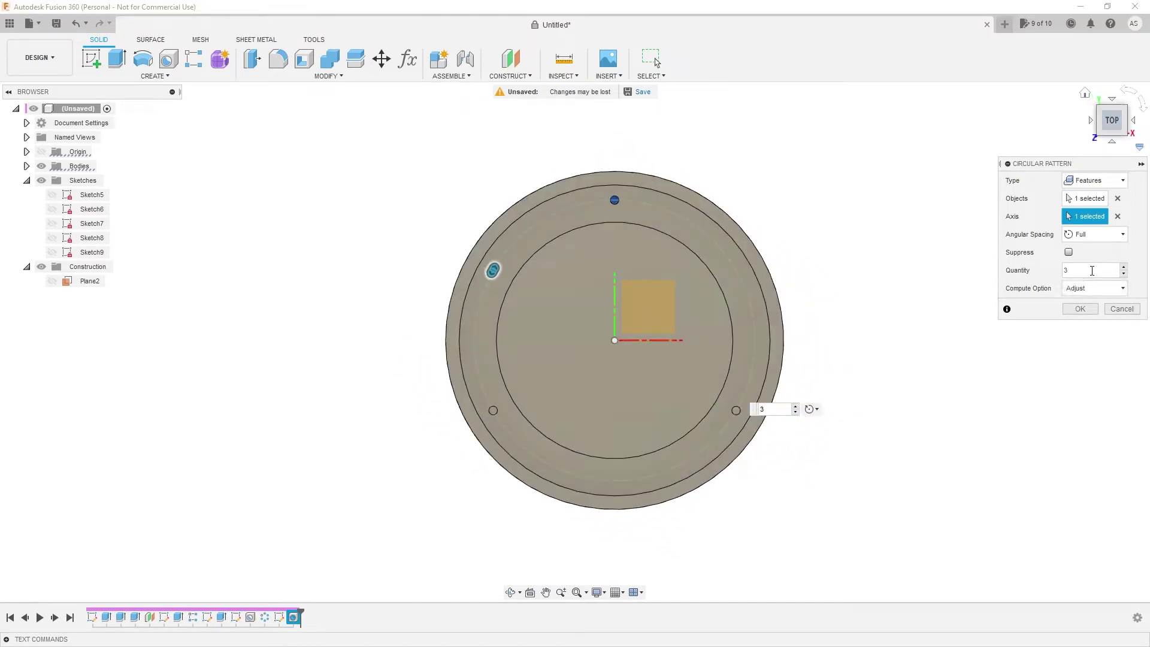
{"action": "left_click", "coordinate": [1124, 267]}
{"action": "left_click", "coordinate": [1125, 267]}
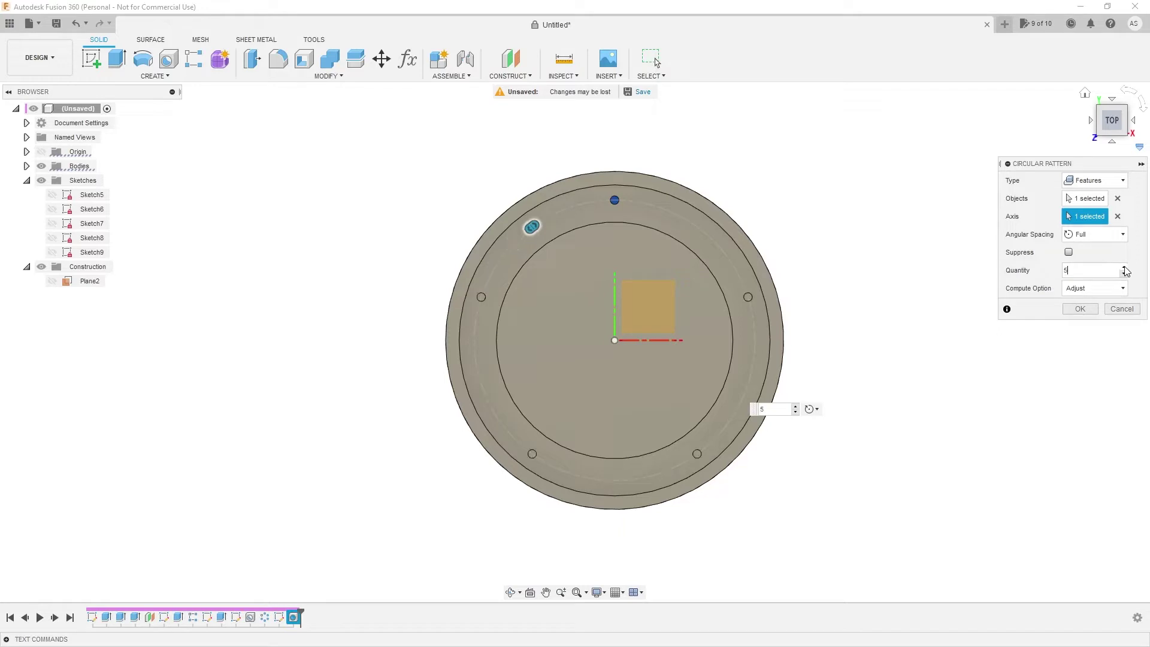
{"action": "left_click", "coordinate": [1125, 267]}
{"action": "left_click", "coordinate": [1124, 267]}
{"action": "left_click", "coordinate": [1124, 267]}
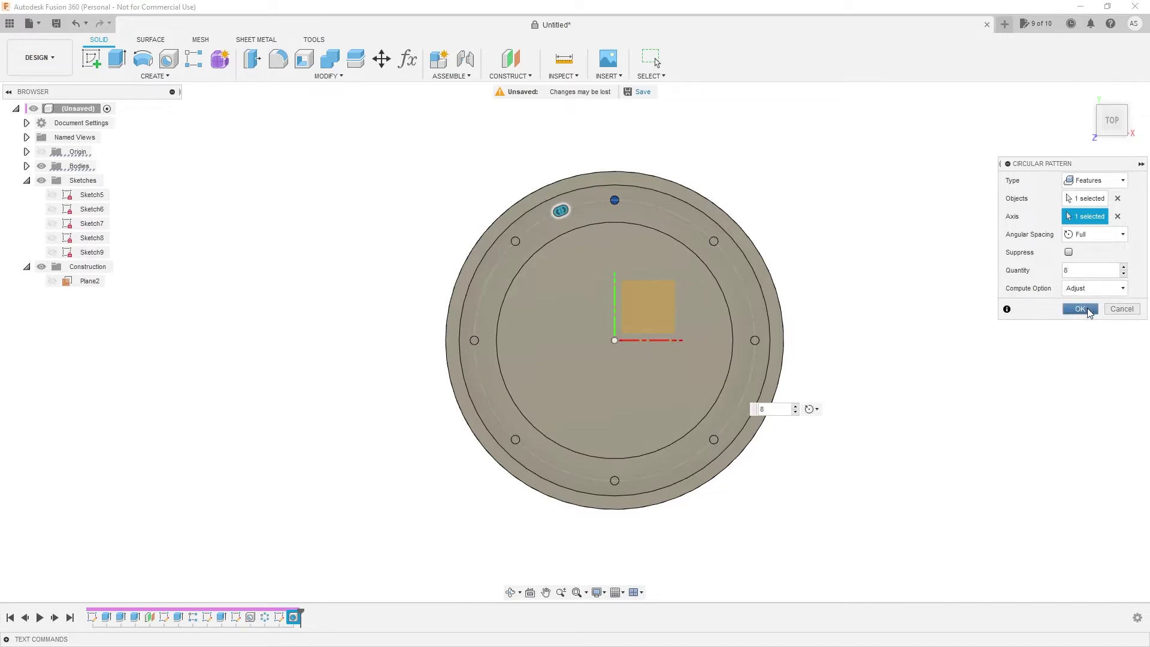
{"action": "left_click", "coordinate": [1080, 309]}
Start a new sketch on the recessed ring face carrying the eight M3 holes and hide the bodies
{"action": "middle_click_drag", "start_coordinate": [732, 302], "coordinate": [768, 274], "text": "shift"}
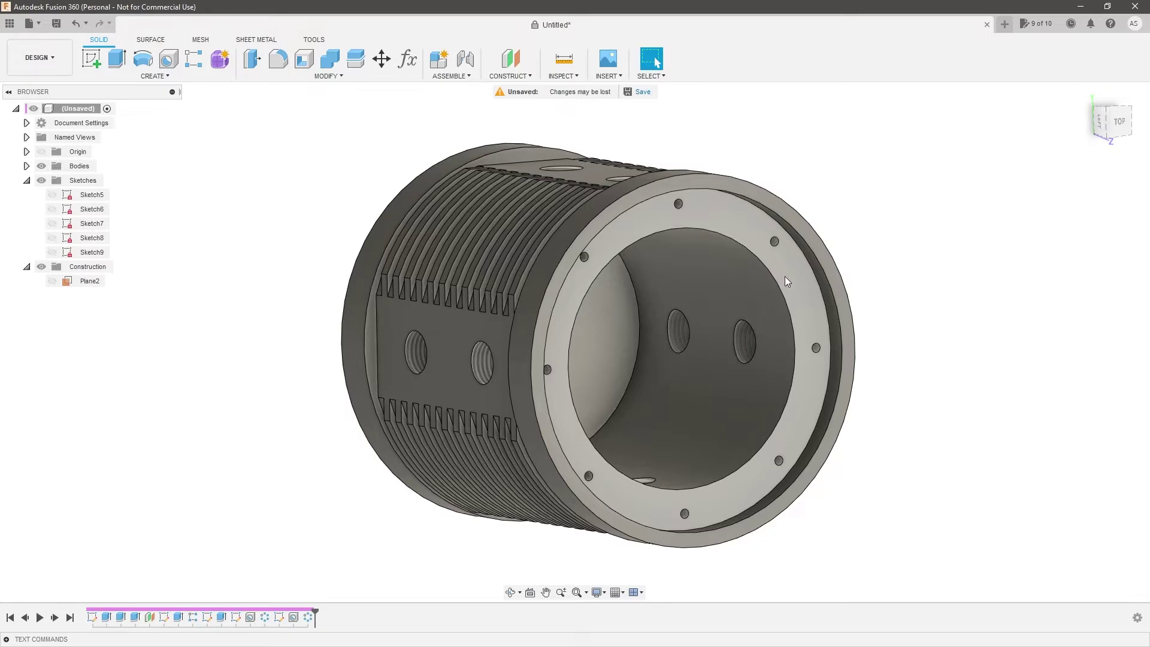
{"action": "left_click", "coordinate": [91, 58]}
{"action": "left_click", "coordinate": [634, 225]}
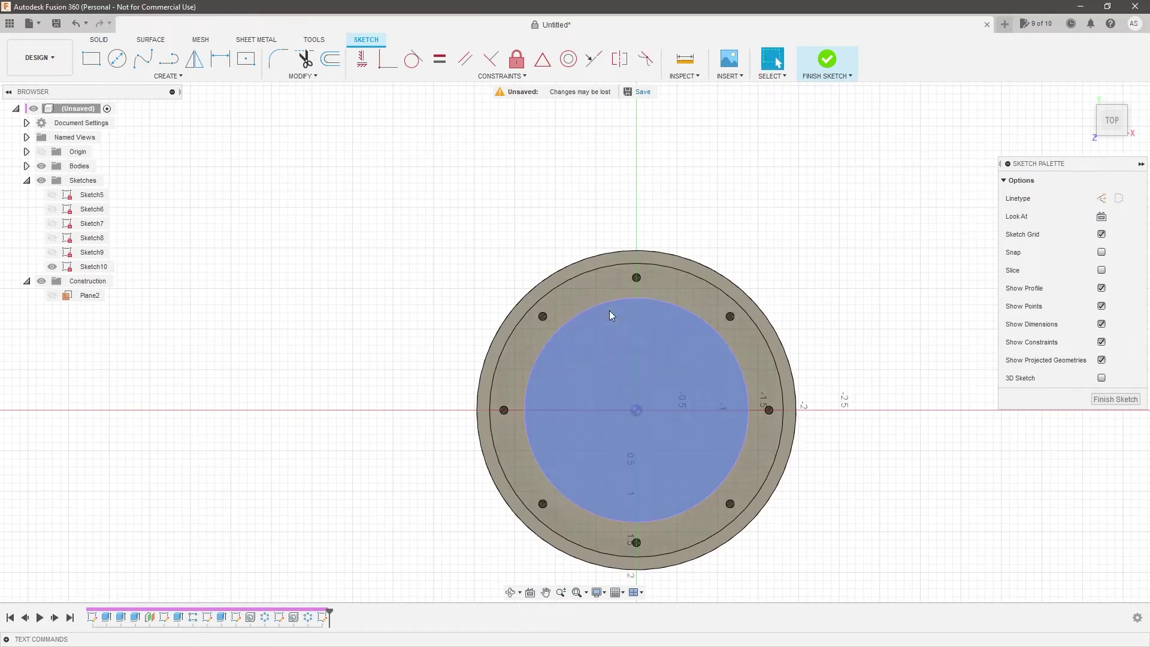
{"action": "scroll", "coordinate": [607, 307], "scroll_direction": "up", "scroll_amount": 3}
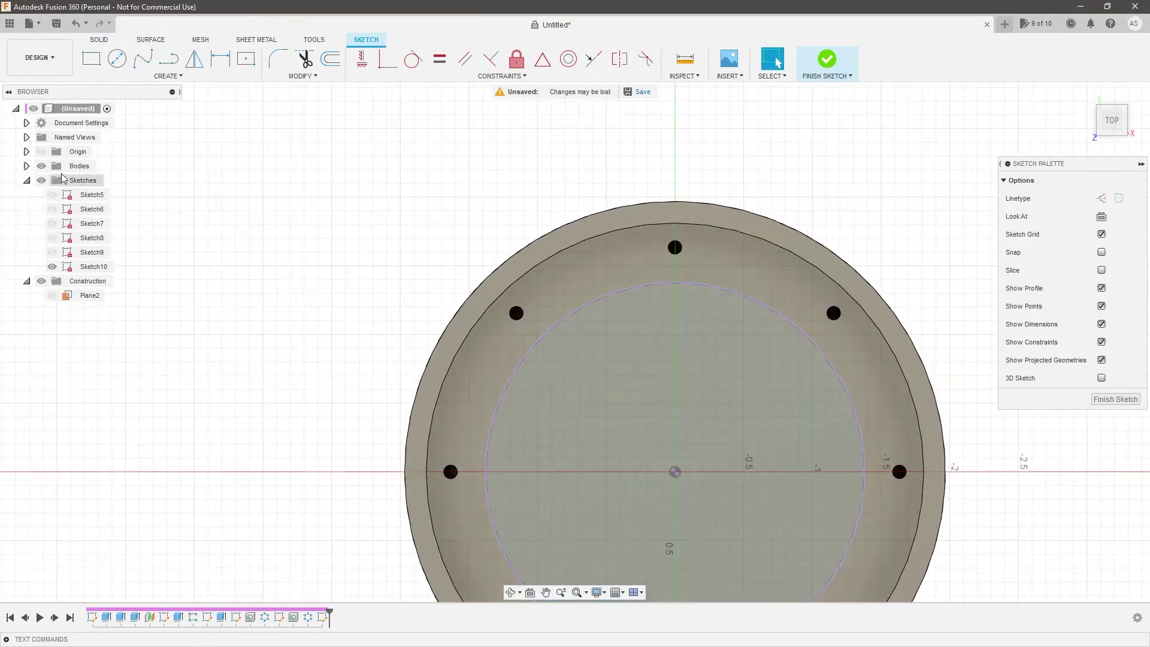
{"action": "left_click", "coordinate": [41, 166]}
Offset the projected inner bore circle outward by 1.5 mm
{"action": "left_click", "coordinate": [566, 317]}
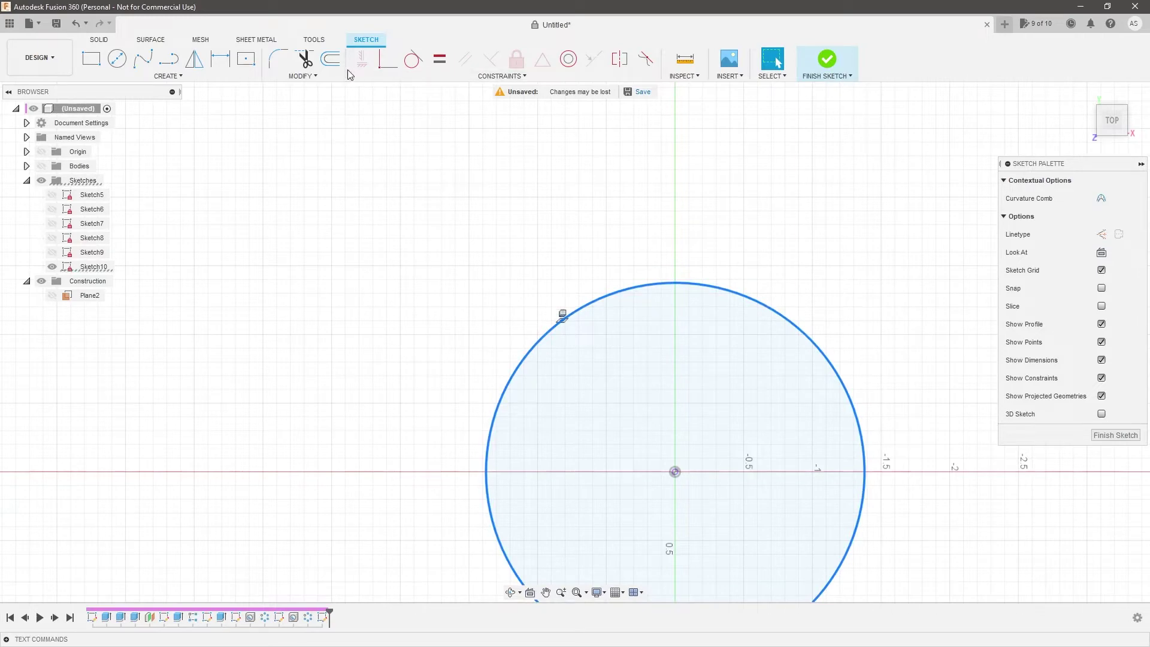
{"action": "key", "text": "o"}
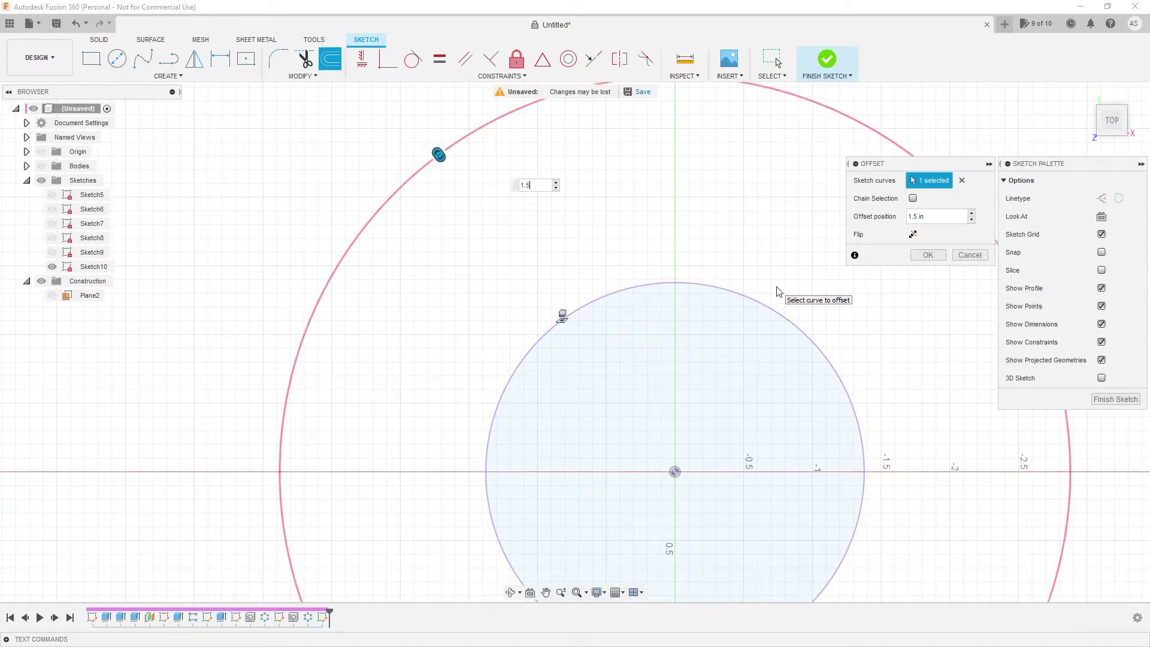
{"action": "type", "text": "1.5mm"}
{"action": "key", "text": "Return"}
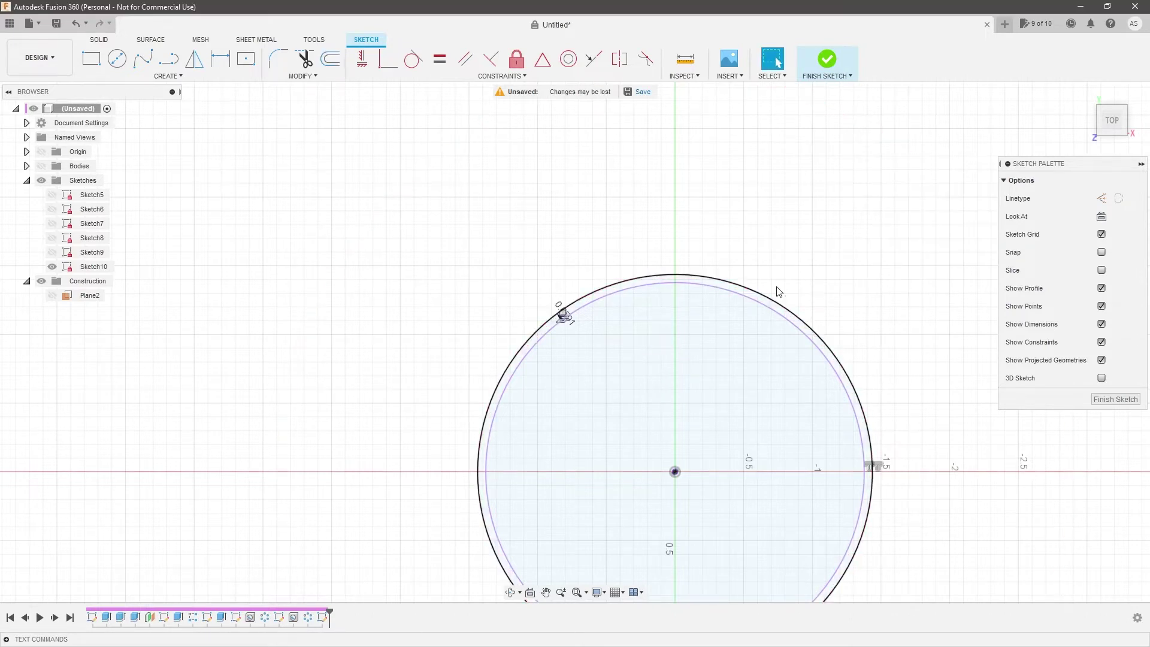
{"action": "left_click", "coordinate": [330, 59]}
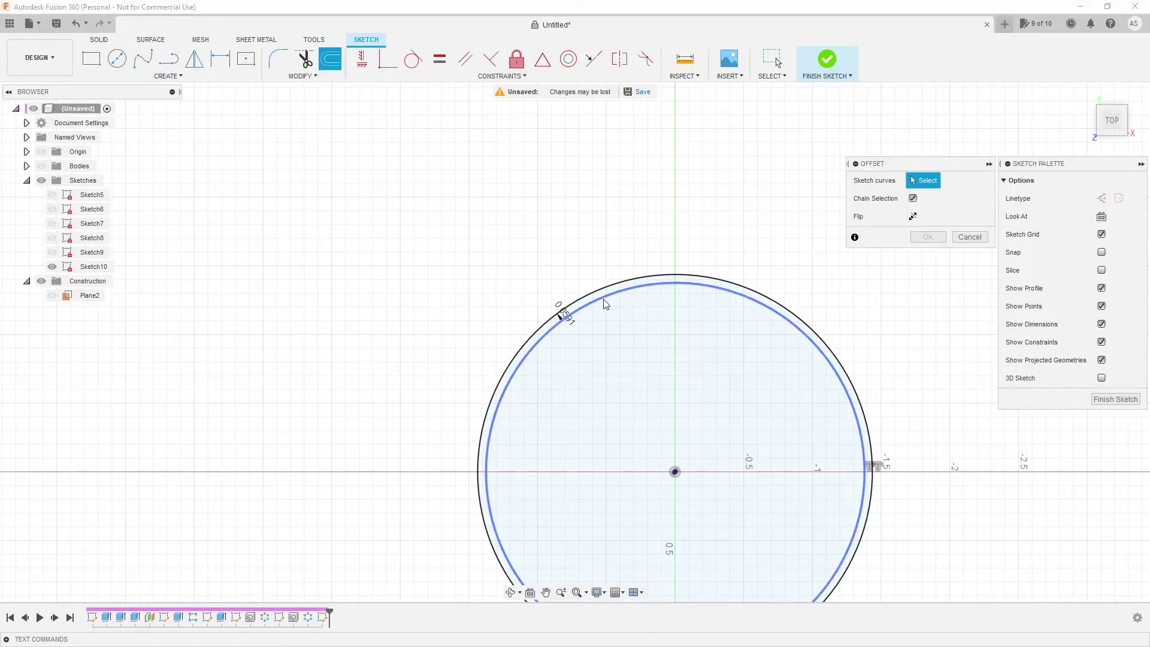
{"action": "left_click", "coordinate": [566, 304]}
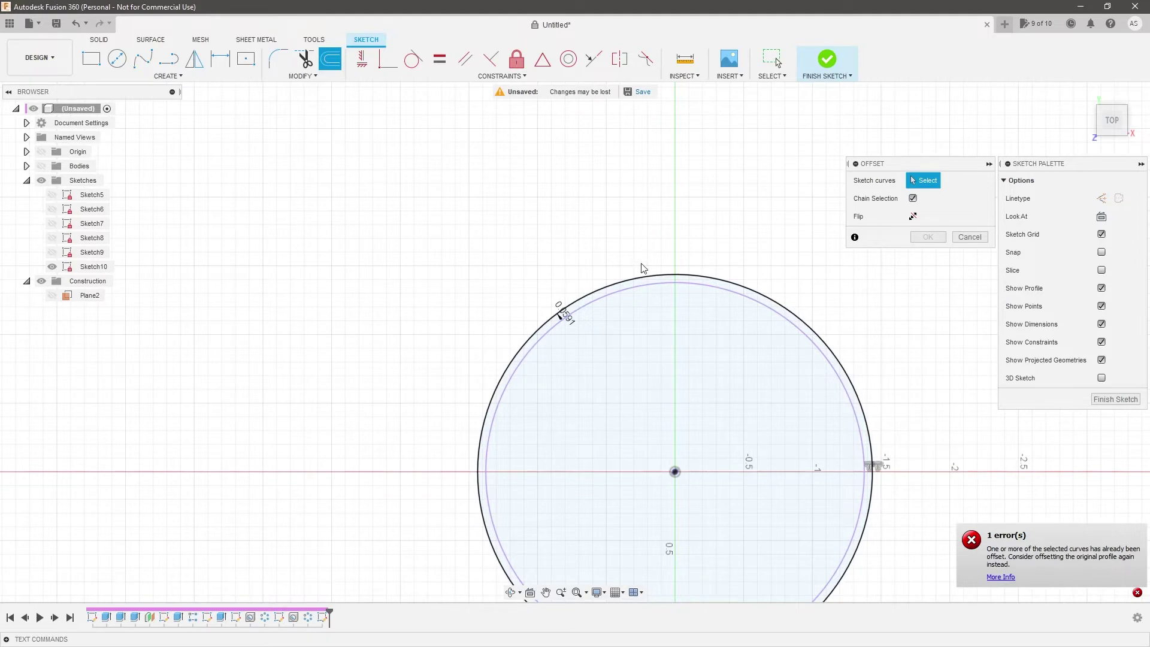
{"action": "left_click", "coordinate": [632, 290]}
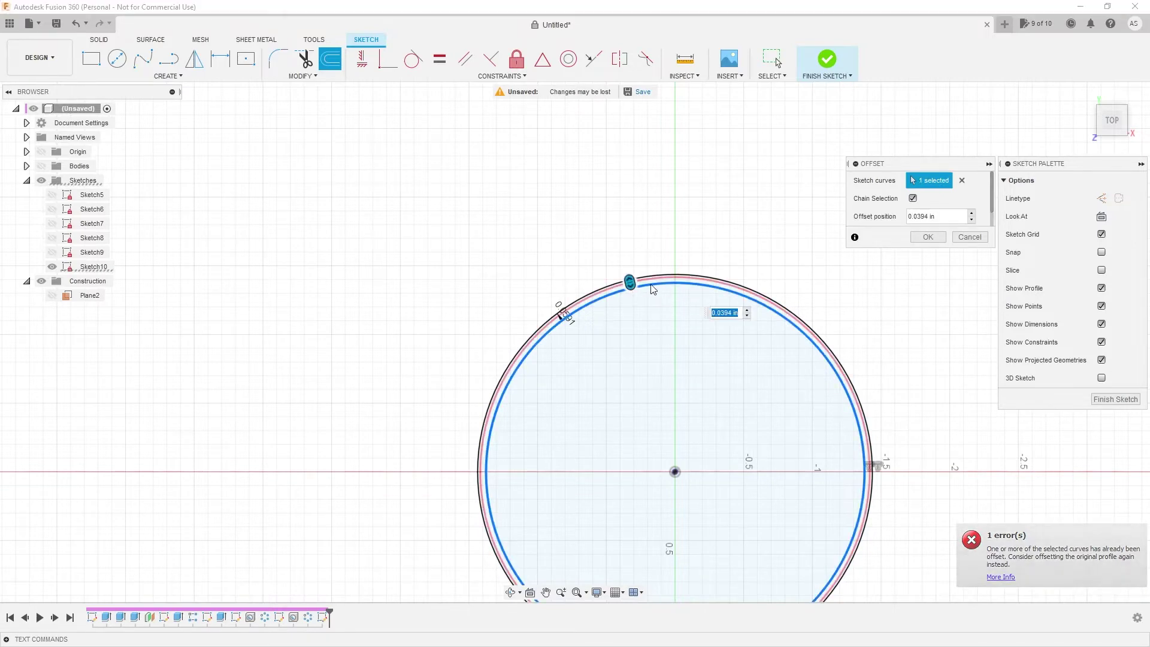
{"action": "left_click_drag", "start_coordinate": [628, 272], "coordinate": [626, 264]}
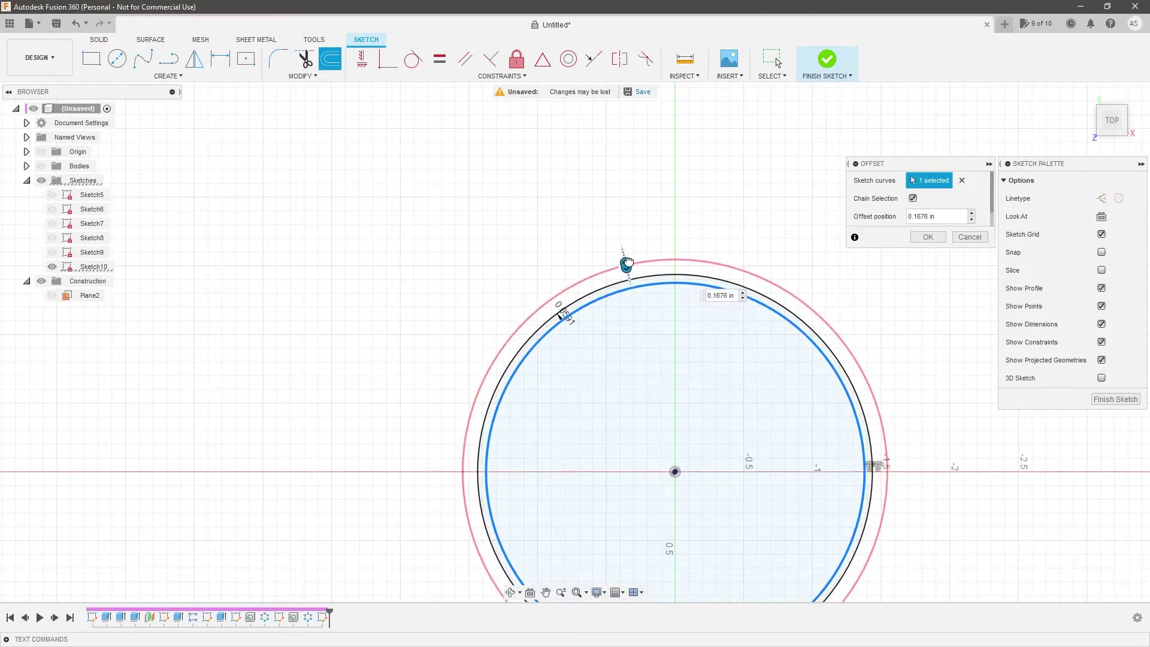
{"action": "scroll", "coordinate": [599, 236], "scroll_direction": "down", "scroll_amount": 3}
{"action": "scroll", "coordinate": [629, 290], "scroll_direction": "up", "scroll_amount": 3}
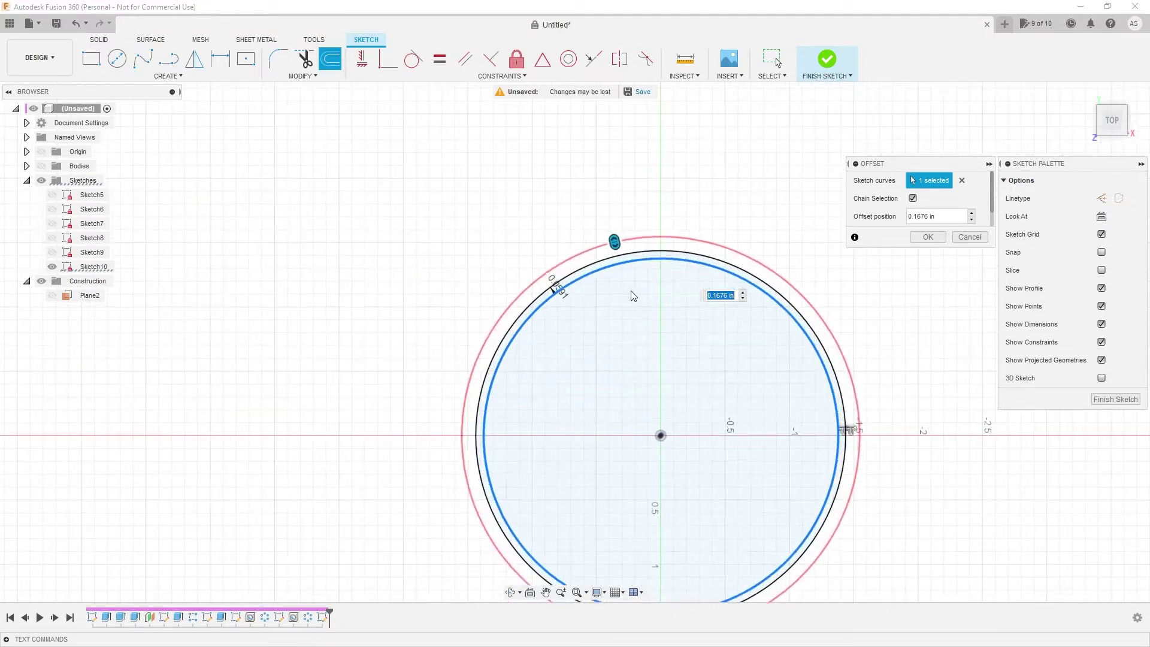
{"action": "key", "text": "Escape"}
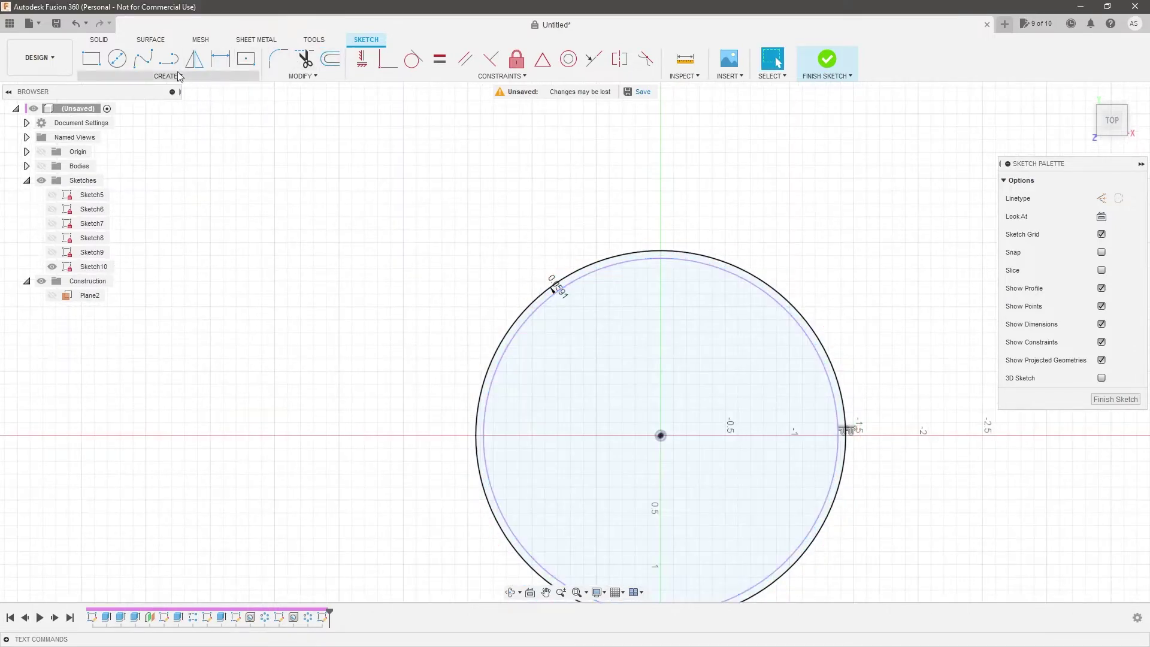
Draw a circle centered on the origin, slightly larger than the offset circle
{"action": "left_click", "coordinate": [117, 60]}
{"action": "left_click", "coordinate": [661, 436]}
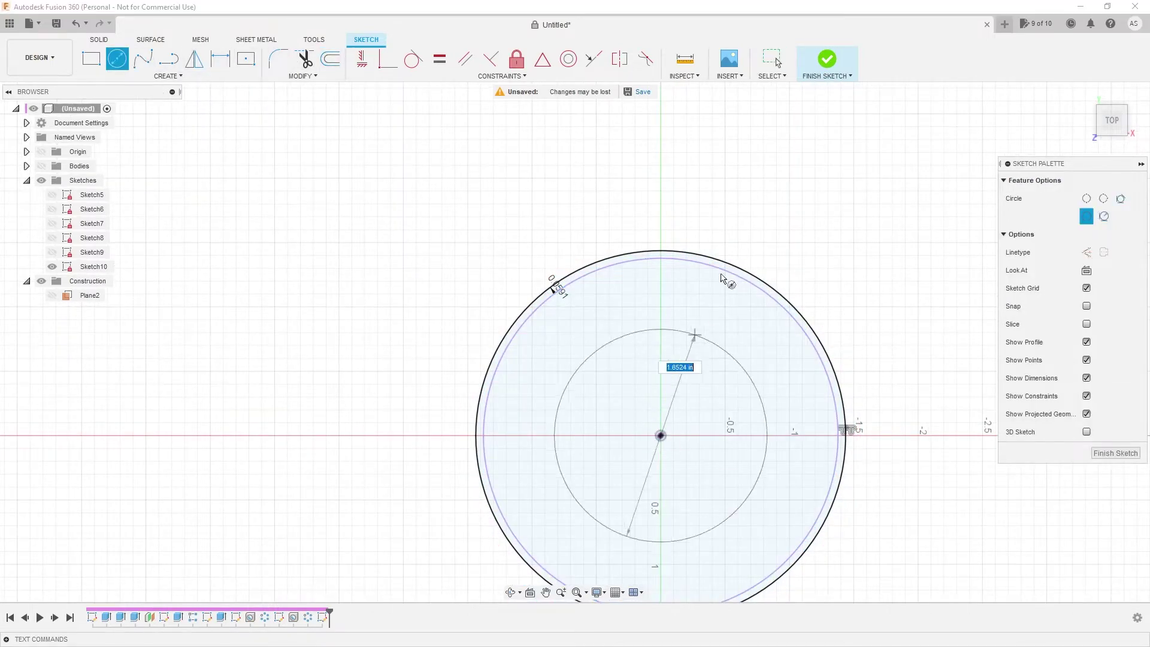
{"action": "left_click", "coordinate": [733, 236]}
Dimension the gap between the offset circle and the outer circle as 2.2 mm
{"action": "key", "text": "d"}
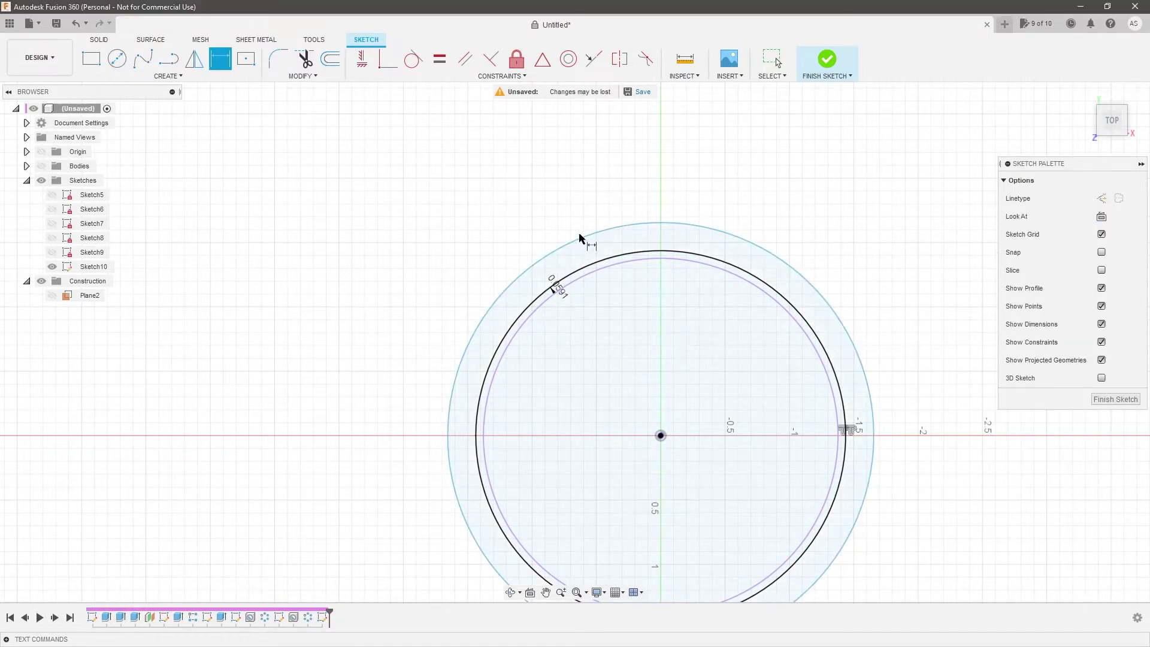
{"action": "left_click", "coordinate": [579, 243]}
{"action": "left_click", "coordinate": [587, 266]}
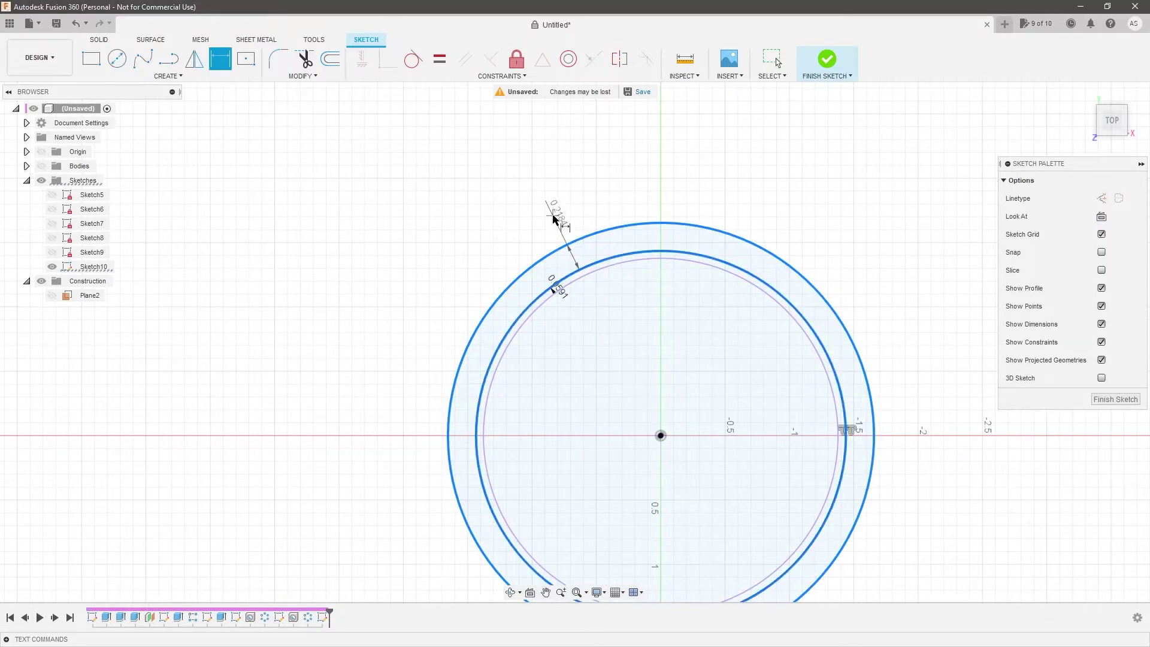
{"action": "left_click", "coordinate": [554, 217]}
{"action": "type", "text": "2.2mm"}
{"action": "key", "text": "Return"}
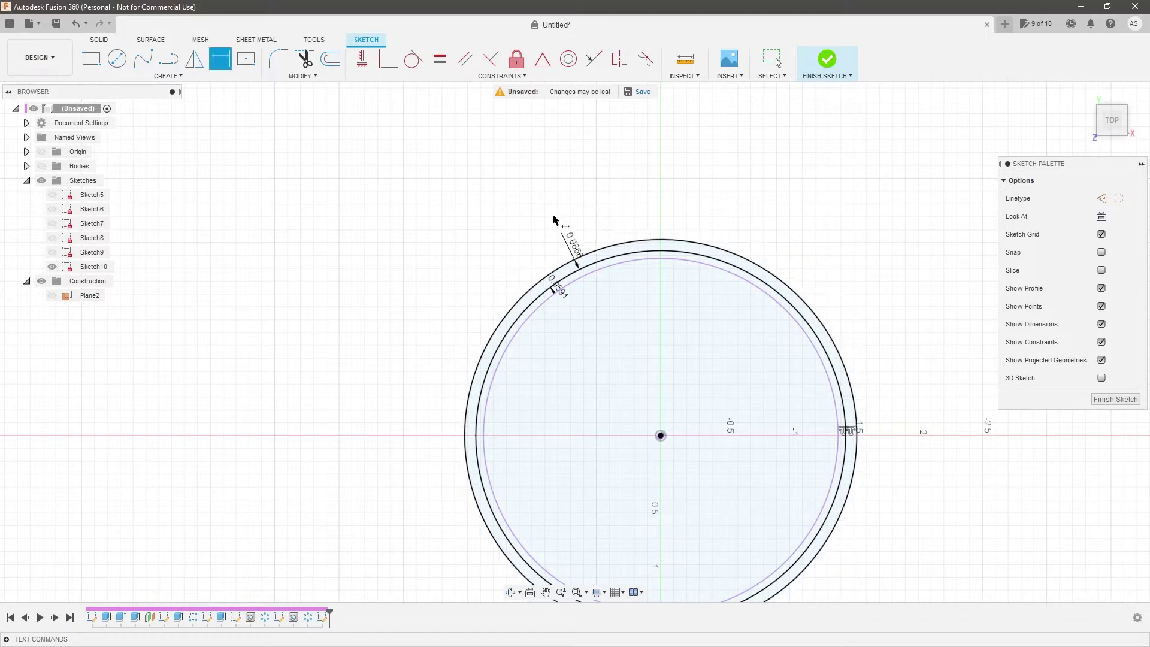
{"action": "scroll", "coordinate": [612, 350], "scroll_direction": "down", "scroll_amount": 2}
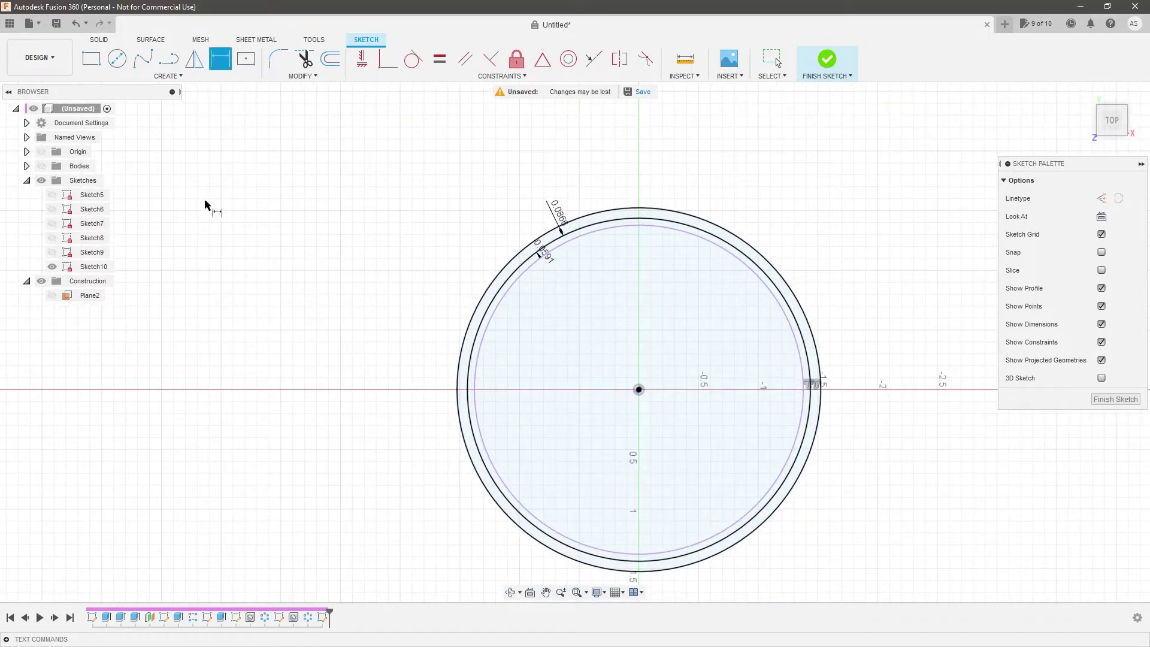
Show the bodies again and select the narrow ring profile between the two sketched circles
{"action": "left_click", "coordinate": [41, 166]}
{"action": "scroll", "coordinate": [542, 238], "scroll_direction": "up", "scroll_amount": 2}
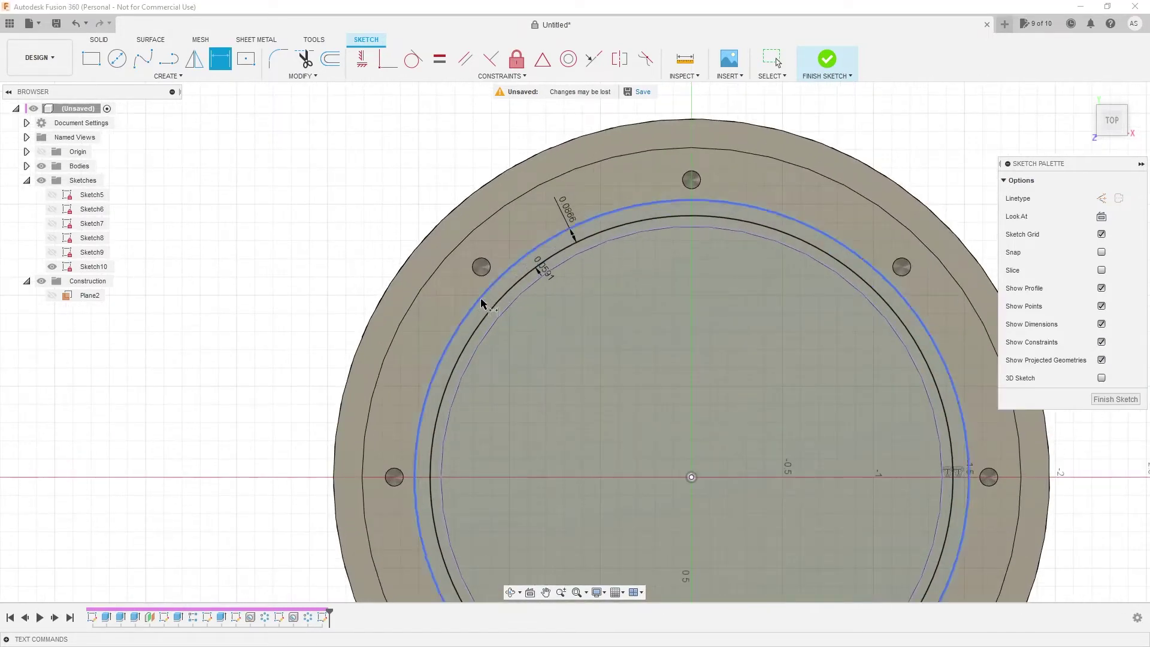
{"action": "scroll", "coordinate": [529, 293], "scroll_direction": "up", "scroll_amount": 1}
{"action": "key", "text": "Escape"}
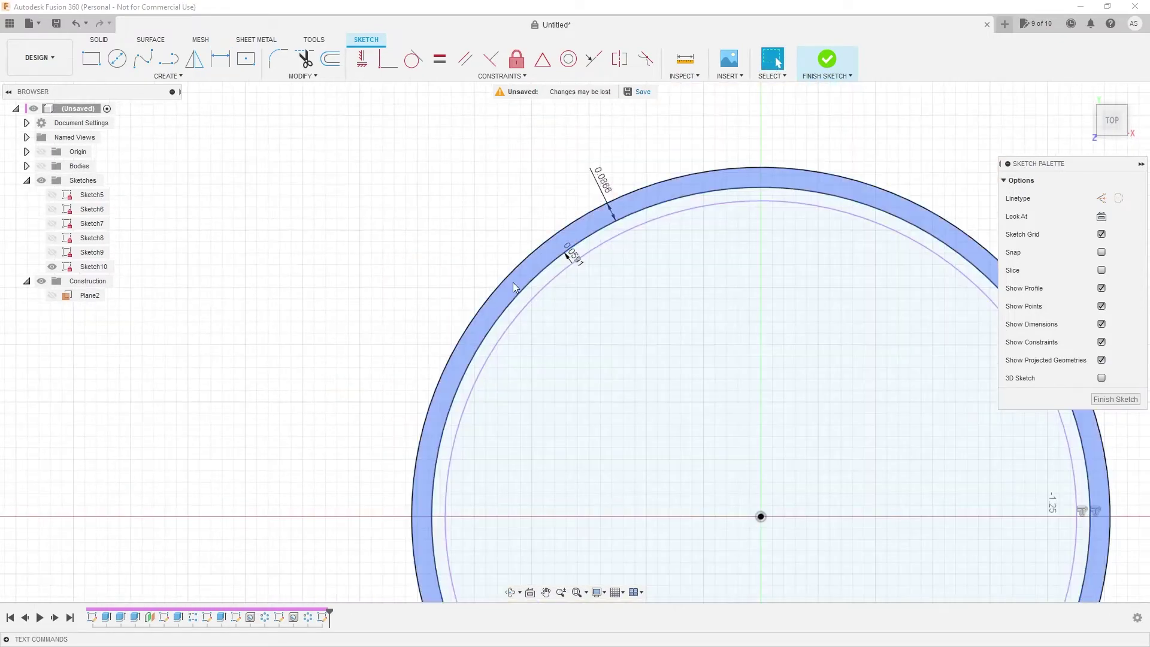
{"action": "left_click", "coordinate": [41, 166]}
{"action": "left_click", "coordinate": [513, 278]}
{"action": "middle_click_drag", "start_coordinate": [515, 276], "coordinate": [547, 167], "text": "shift"}
{"action": "scroll", "coordinate": [552, 193], "scroll_direction": "down", "scroll_amount": 5}
{"action": "scroll", "coordinate": [605, 449], "scroll_direction": "up", "scroll_amount": 3}
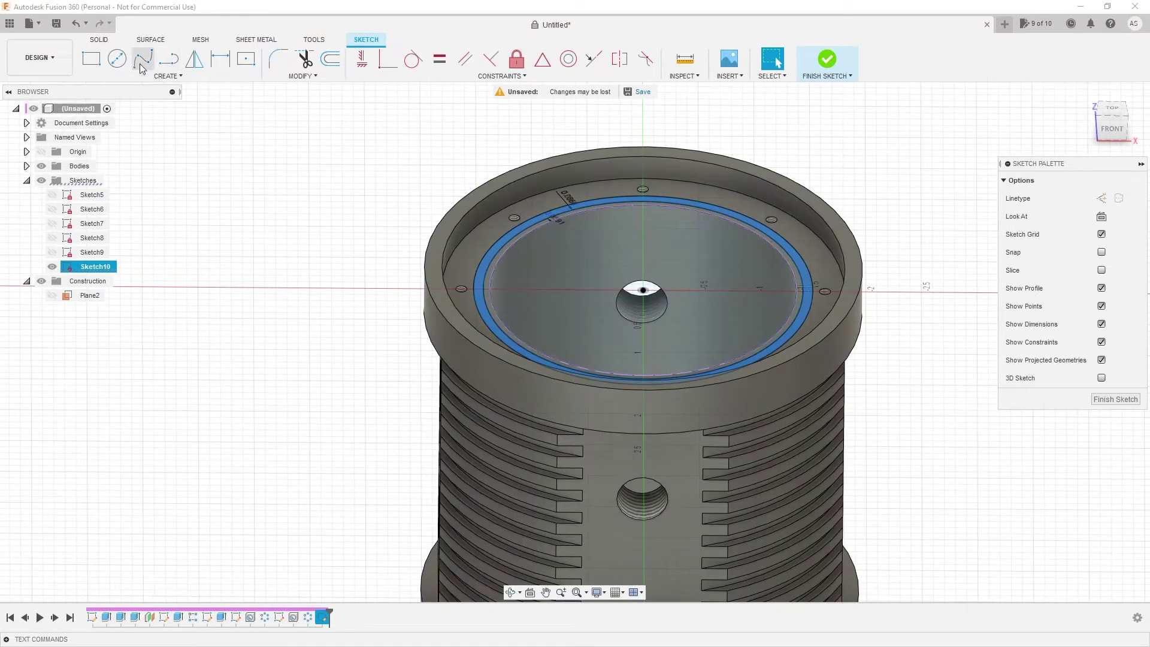
Extrude the selected ring profile with a distance of 1.3 mm
{"action": "left_click", "coordinate": [99, 40]}
{"action": "left_click", "coordinate": [117, 58]}
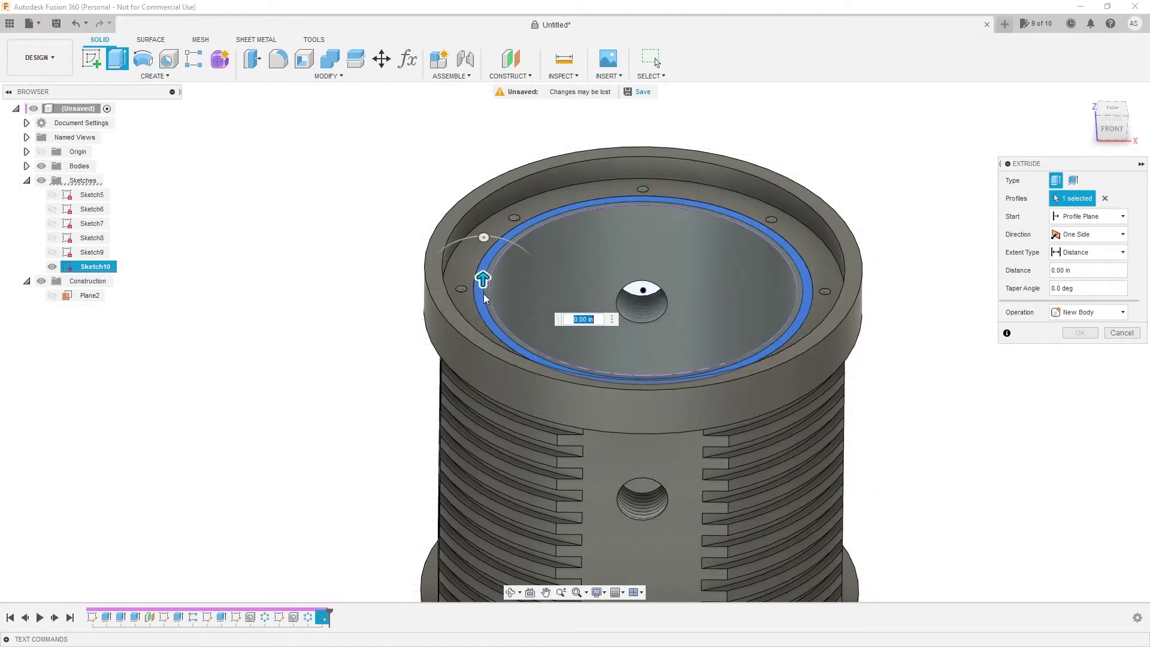
{"action": "left_click_drag", "start_coordinate": [484, 290], "coordinate": [485, 293]}
{"action": "type", "text": "1.3"}
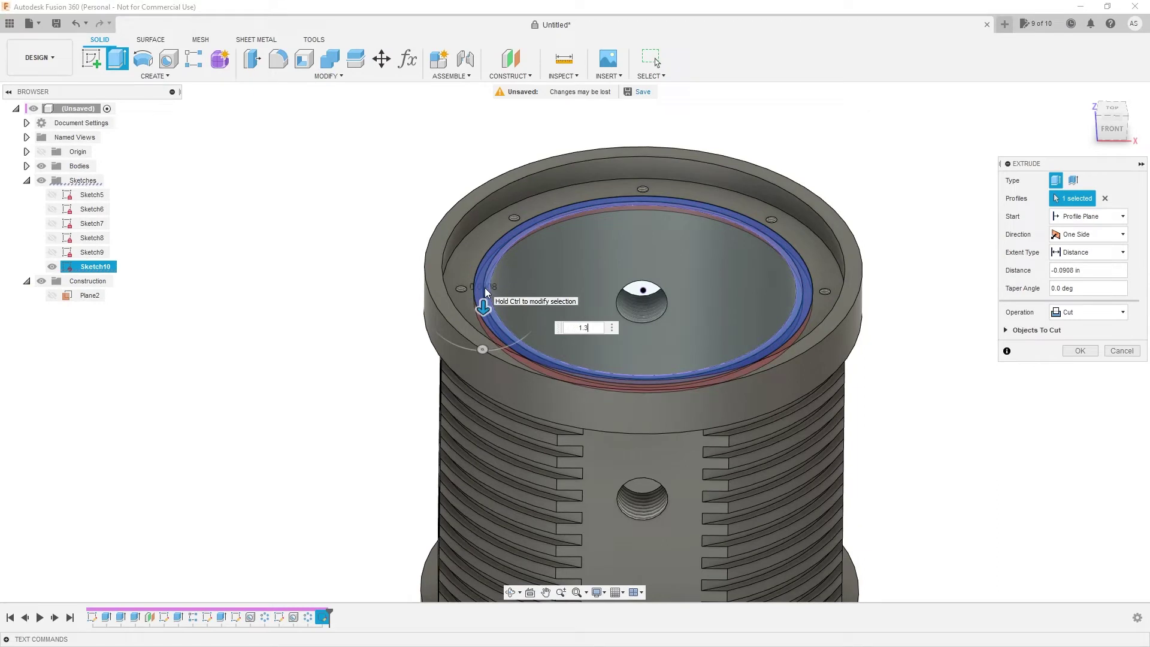
{"action": "key", "text": "Return"}
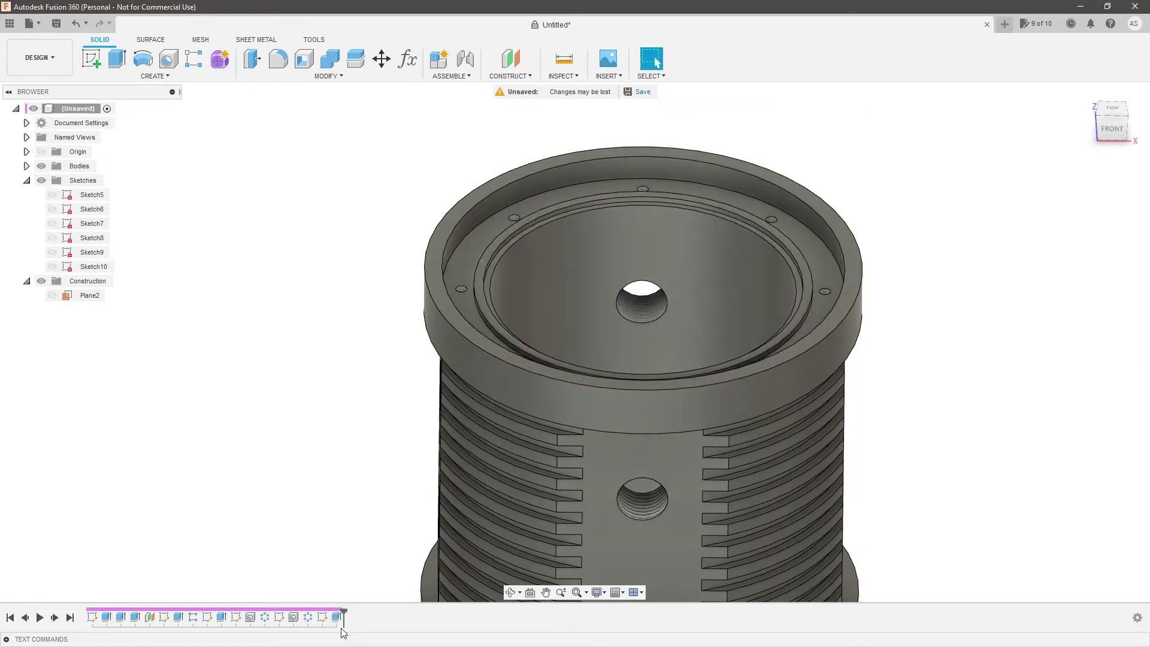
Edit the ring extrusion to a distance of -1.3 mm and change its operation to Cut
{"action": "double_click", "coordinate": [336, 617]}
{"action": "type", "text": "-1.3"}
{"action": "key", "text": "Return"}
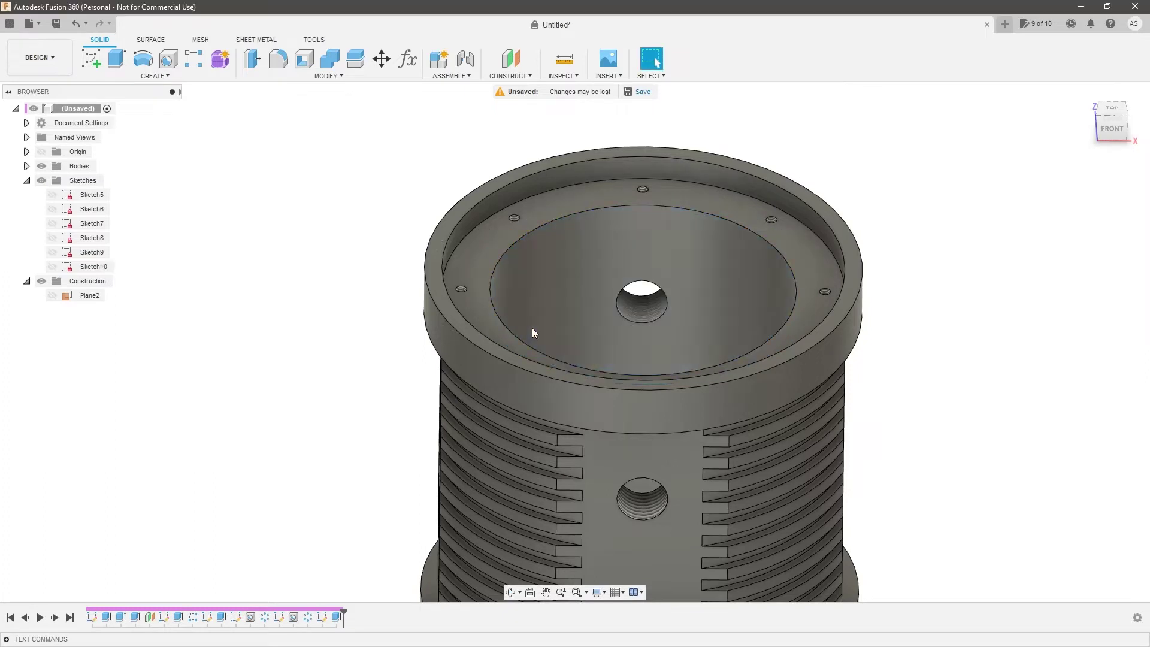
{"action": "double_click", "coordinate": [336, 617]}
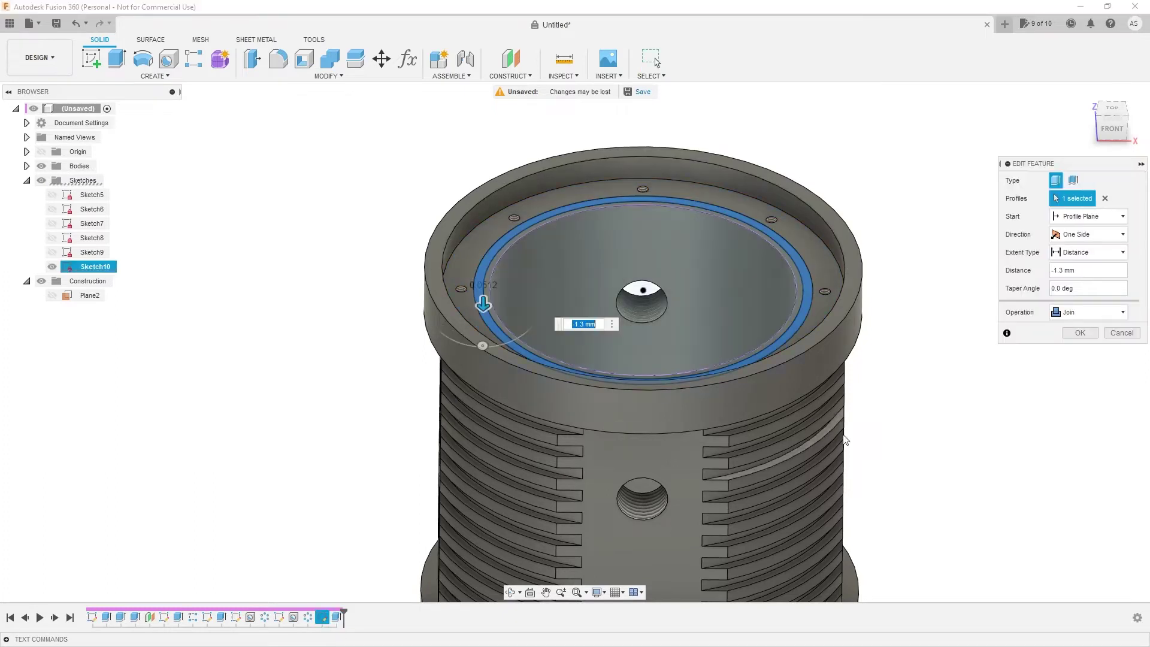
{"action": "left_click", "coordinate": [1056, 315]}
{"action": "left_click", "coordinate": [1070, 325]}
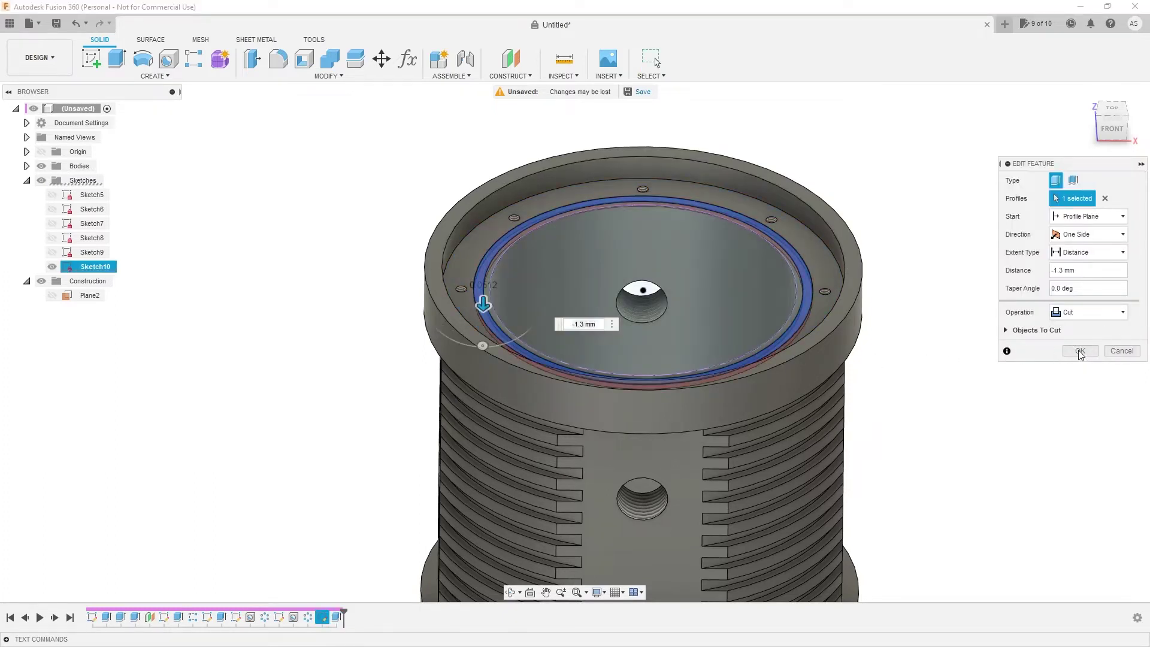
{"action": "left_click", "coordinate": [1080, 353]}
Examine the reservoir body from several angles, including the ring groove, end-face holes, side ports and grooved walls
{"action": "scroll", "coordinate": [499, 293], "scroll_direction": "up", "scroll_amount": 3}
{"action": "middle_click_drag", "start_coordinate": [499, 294], "coordinate": [605, 407], "text": "shift"}
{"action": "scroll", "coordinate": [605, 407], "scroll_direction": "down", "scroll_amount": 3}
{"action": "scroll", "coordinate": [709, 401], "scroll_direction": "up", "scroll_amount": 2}
{"action": "middle_click_drag", "start_coordinate": [709, 400], "coordinate": [708, 347], "text": "shift"}
{"action": "scroll", "coordinate": [709, 347], "scroll_direction": "down", "scroll_amount": 4}
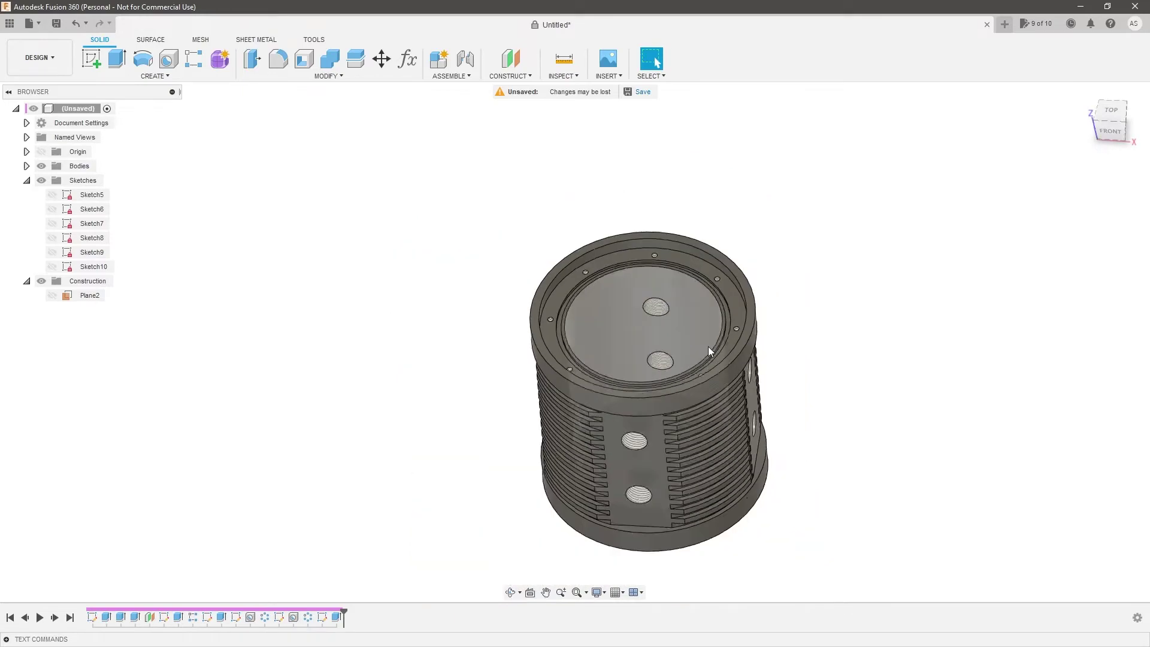
{"action": "scroll", "coordinate": [651, 411], "scroll_direction": "up", "scroll_amount": 2}
{"action": "middle_click_drag", "start_coordinate": [651, 412], "coordinate": [724, 423], "text": "shift"}
{"action": "scroll", "coordinate": [670, 404], "scroll_direction": "down", "scroll_amount": 4}
{"action": "scroll", "coordinate": [701, 450], "scroll_direction": "up", "scroll_amount": 2}
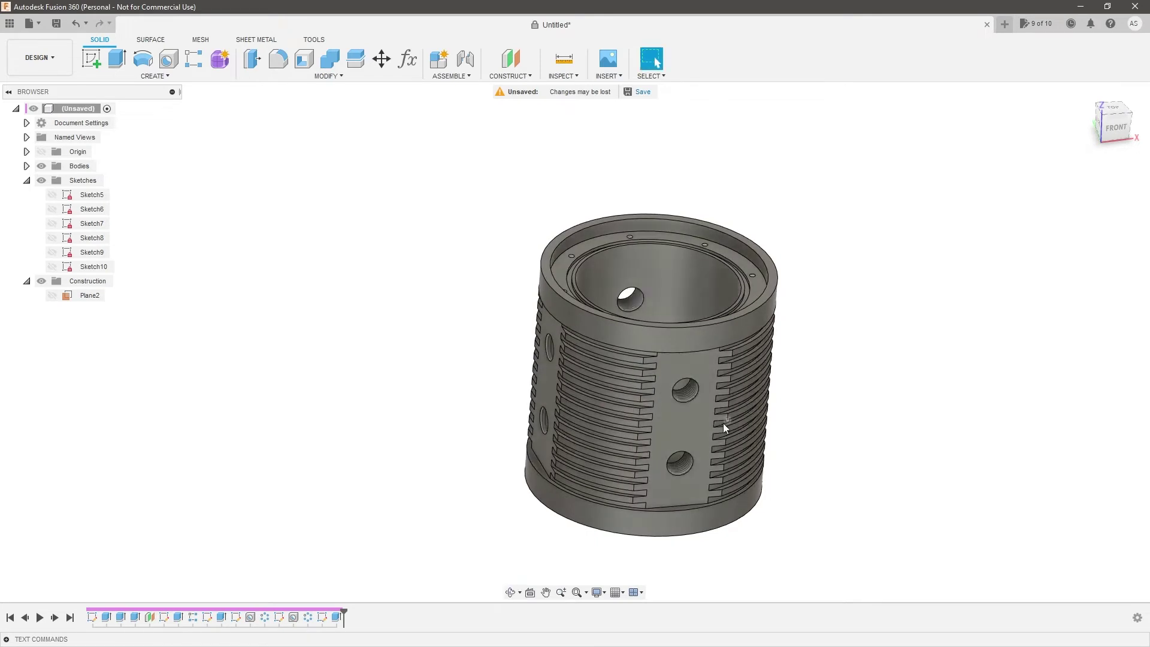
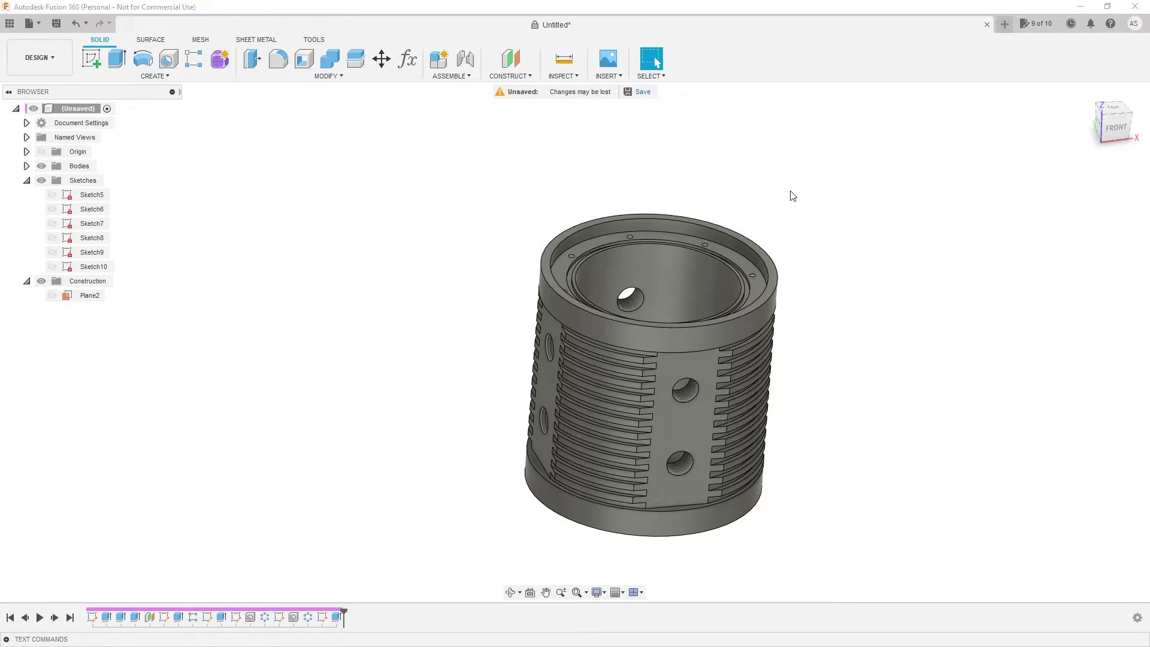
{"action": "mouse_move", "coordinate": [803, 226]}
{"action": "middle_mouse_down", "text": "shift"}
{"action": "mouse_move", "coordinate": [793, 246]}
{"action": "mouse_move", "coordinate": [798, 234]}
{"action": "middle_mouse_up", "text": "shift"}
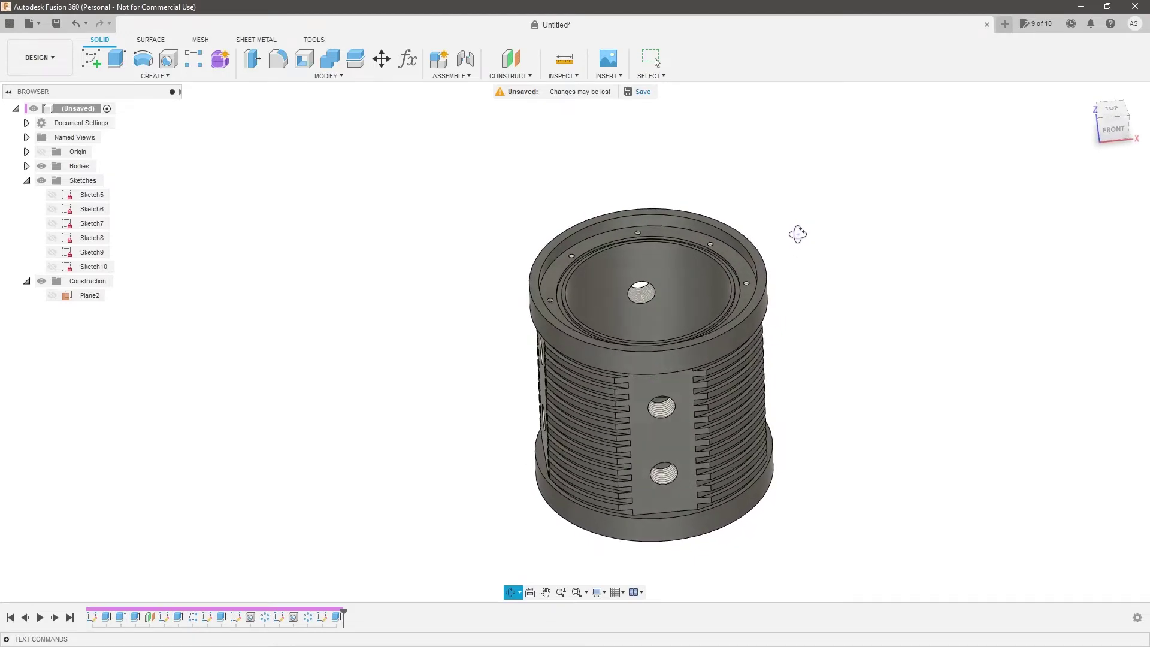
{"action": "middle_click_drag", "start_coordinate": [760, 315], "coordinate": [827, 307], "text": "shift"}
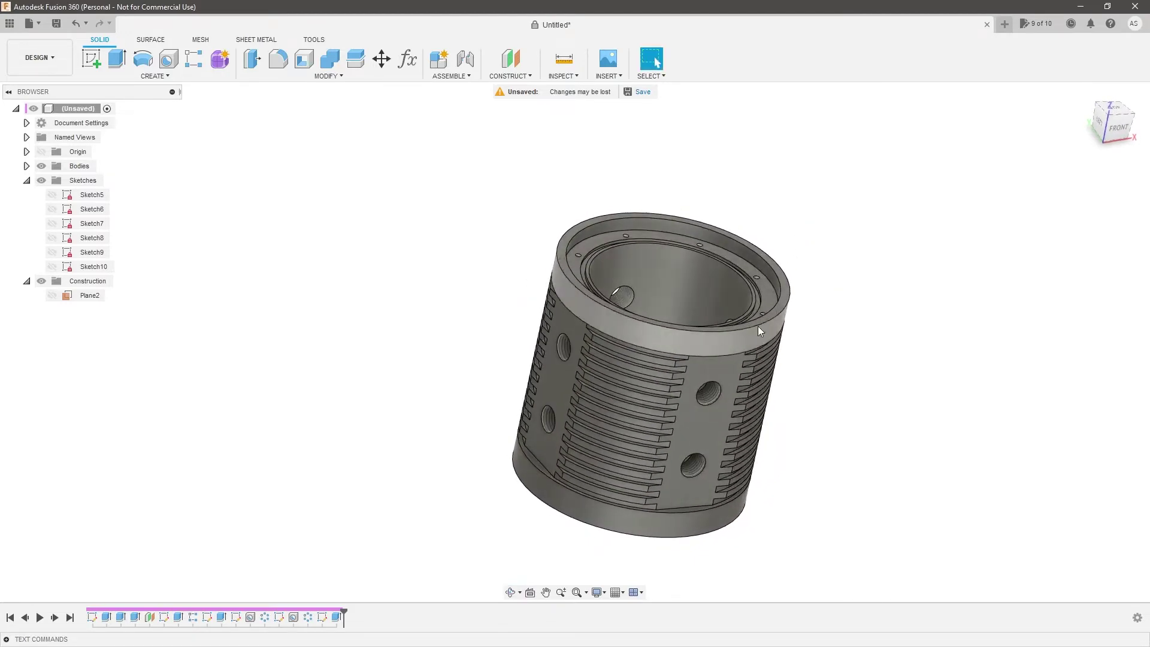
{"action": "middle_click_drag", "start_coordinate": [680, 345], "coordinate": [845, 362], "text": "shift"}
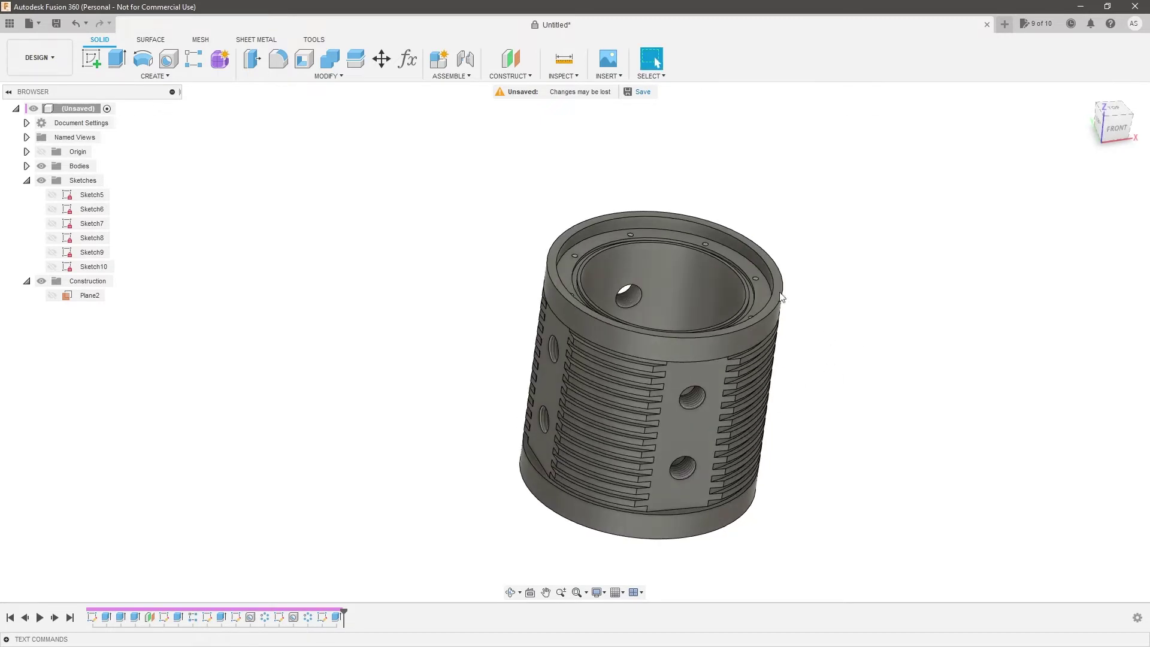
Create a new internal component named Glass and activate it
{"action": "left_click", "coordinate": [172, 77]}
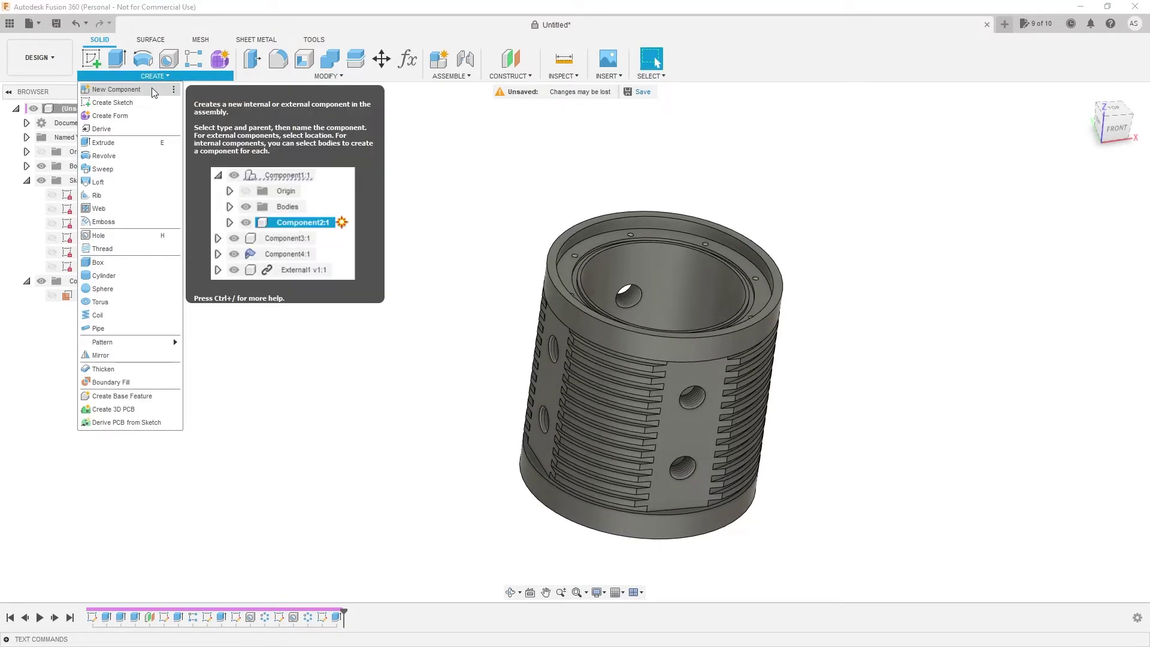
{"action": "left_click", "coordinate": [115, 89]}
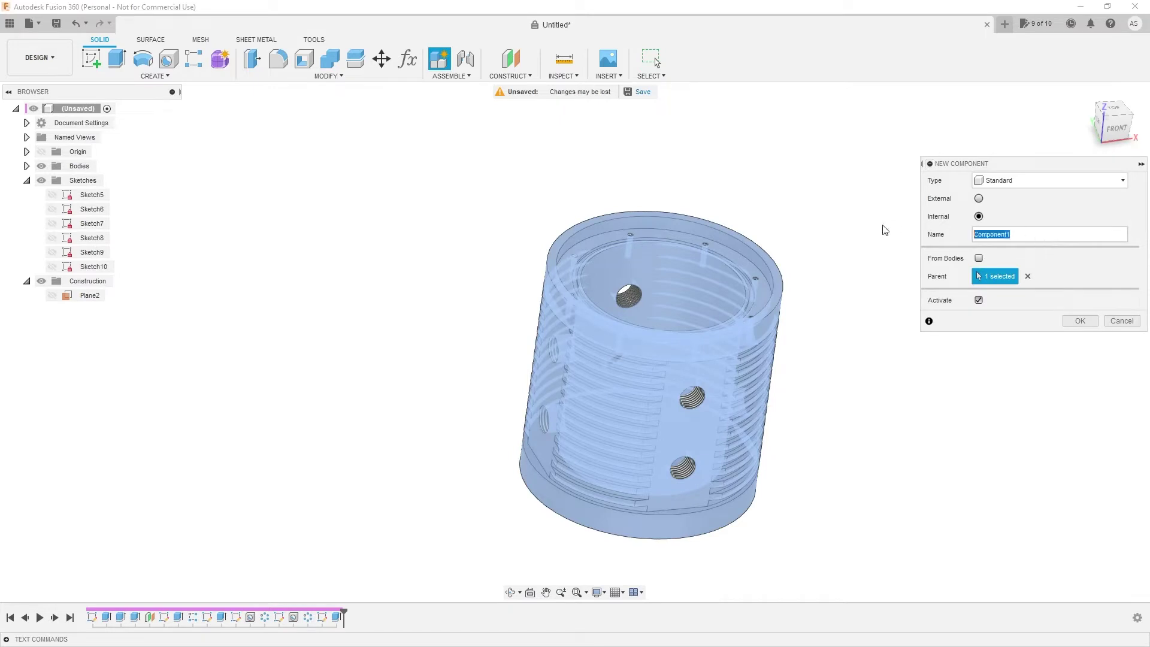
{"action": "type", "text": "Glass"}
{"action": "key", "text": "Return"}
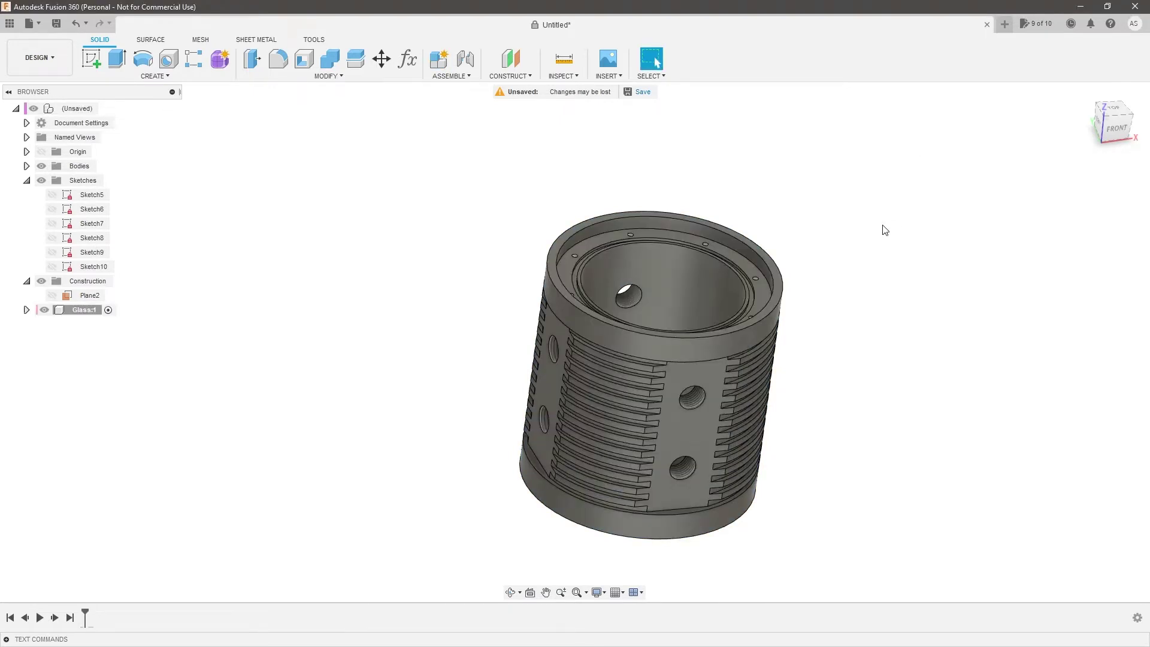
Start a sketch on the recessed ring face in the Glass component and project the face's outer circular edge
{"action": "left_click", "coordinate": [91, 58]}
{"action": "left_click", "coordinate": [613, 246]}
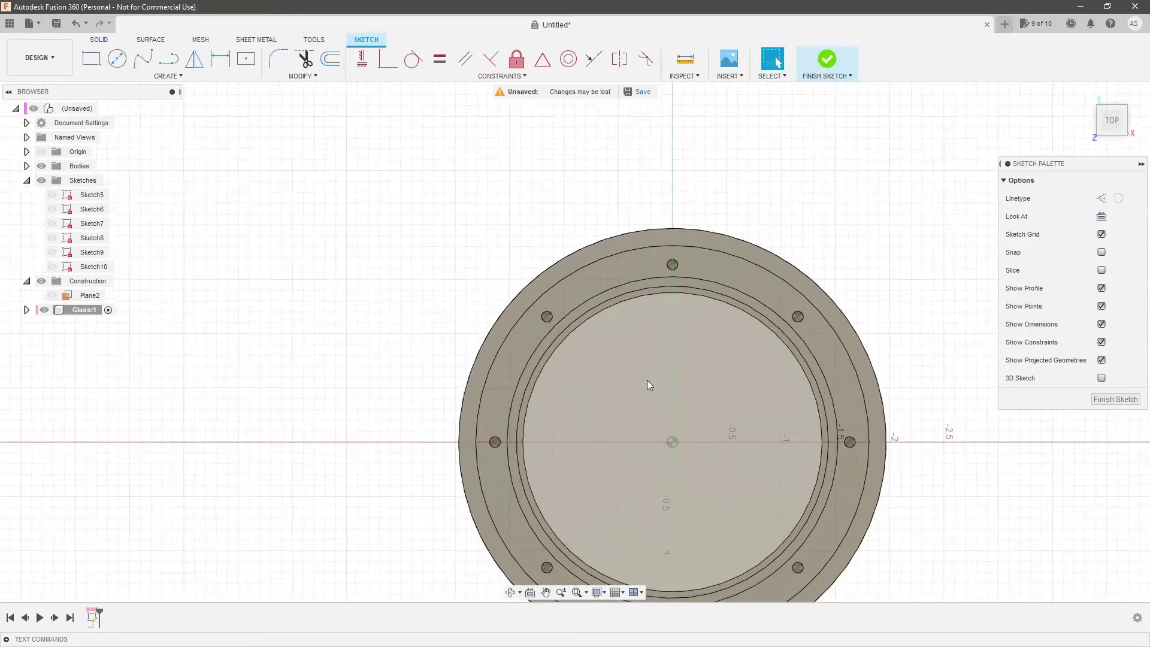
{"action": "middle_click_drag", "start_coordinate": [378, 281], "coordinate": [592, 273], "text": "shift"}
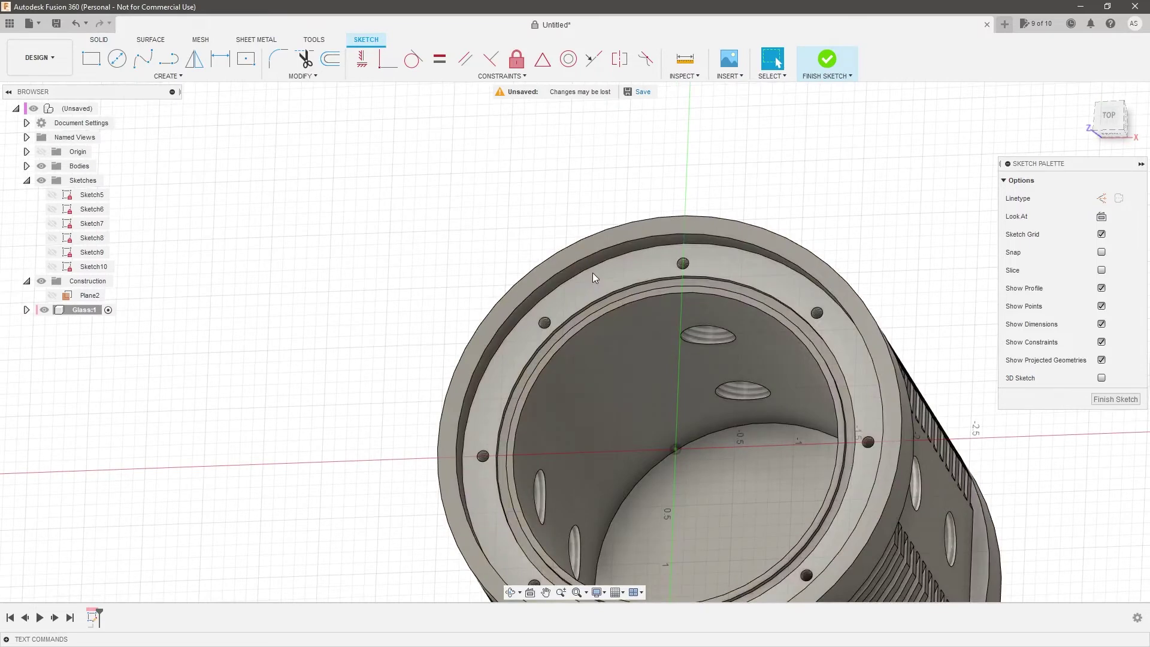
{"action": "key", "text": "p"}
{"action": "key", "text": "Return"}
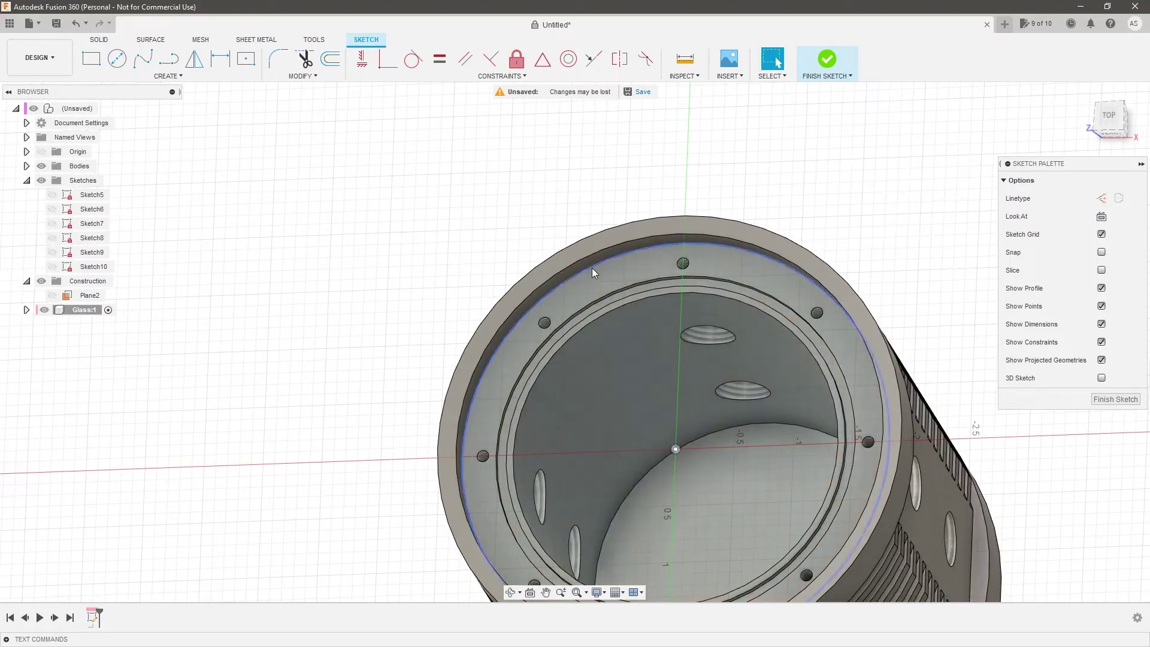
Project the circular edges of the eight M3 holes into the Glass sketch
{"action": "scroll", "coordinate": [592, 267], "scroll_direction": "down", "scroll_amount": 2}
{"action": "scroll", "coordinate": [693, 316], "scroll_direction": "up", "scroll_amount": 4}
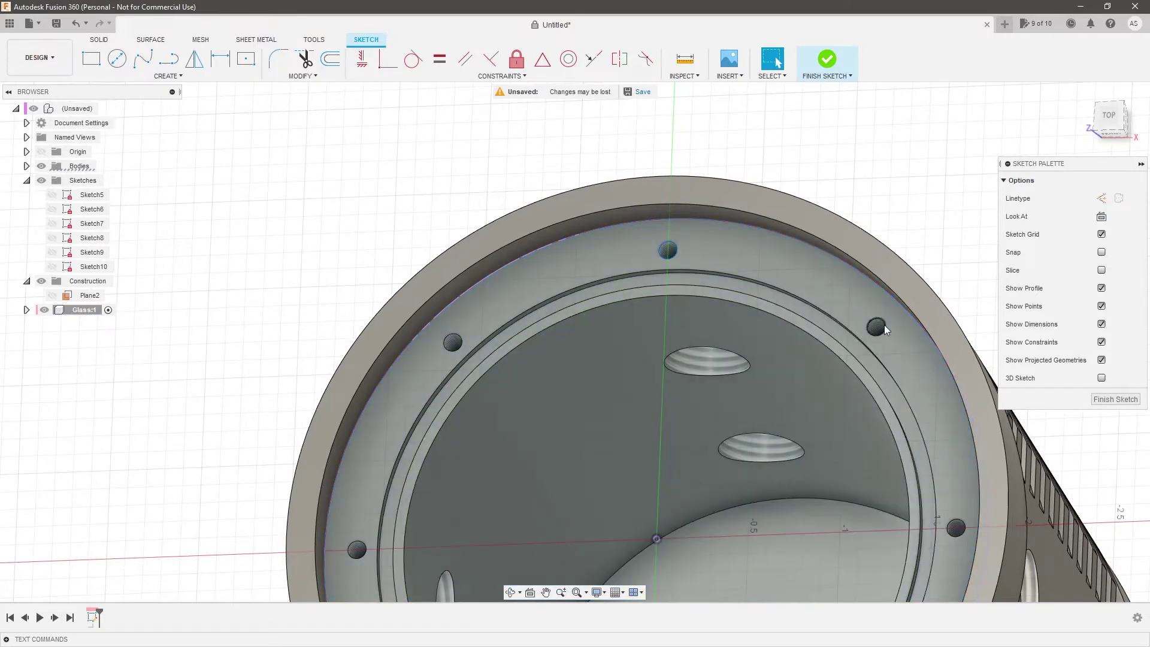
{"action": "scroll", "coordinate": [844, 362], "scroll_direction": "down", "scroll_amount": 3}
{"action": "scroll", "coordinate": [864, 526], "scroll_direction": "up", "scroll_amount": 3}
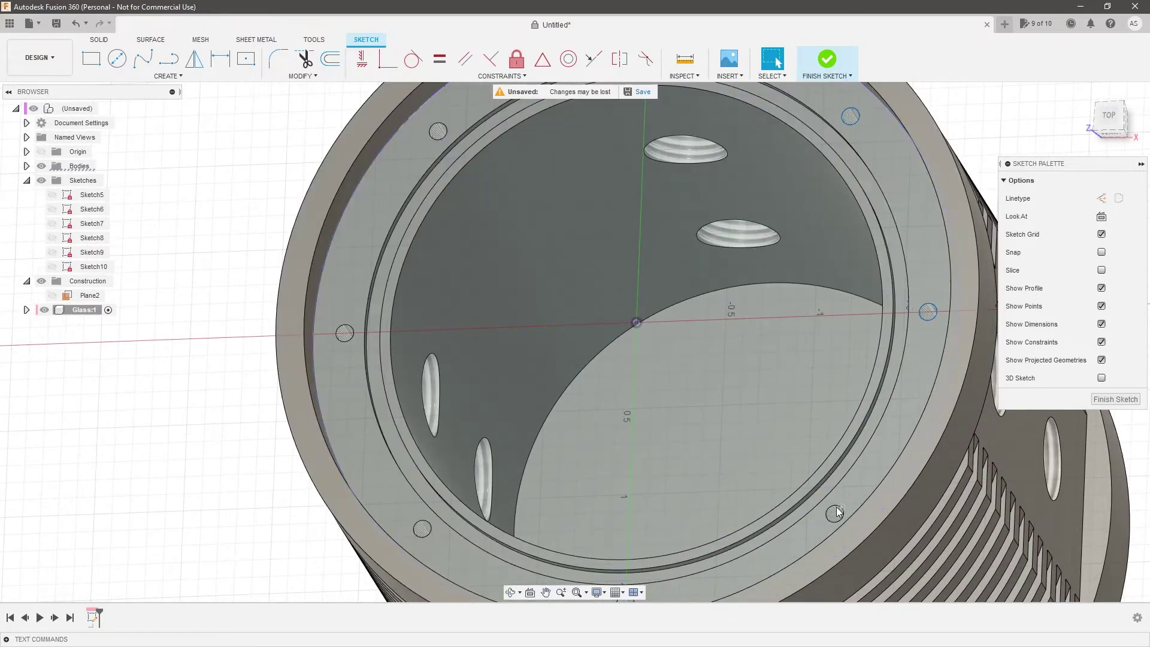
{"action": "scroll", "coordinate": [727, 511], "scroll_direction": "up", "scroll_amount": 3}
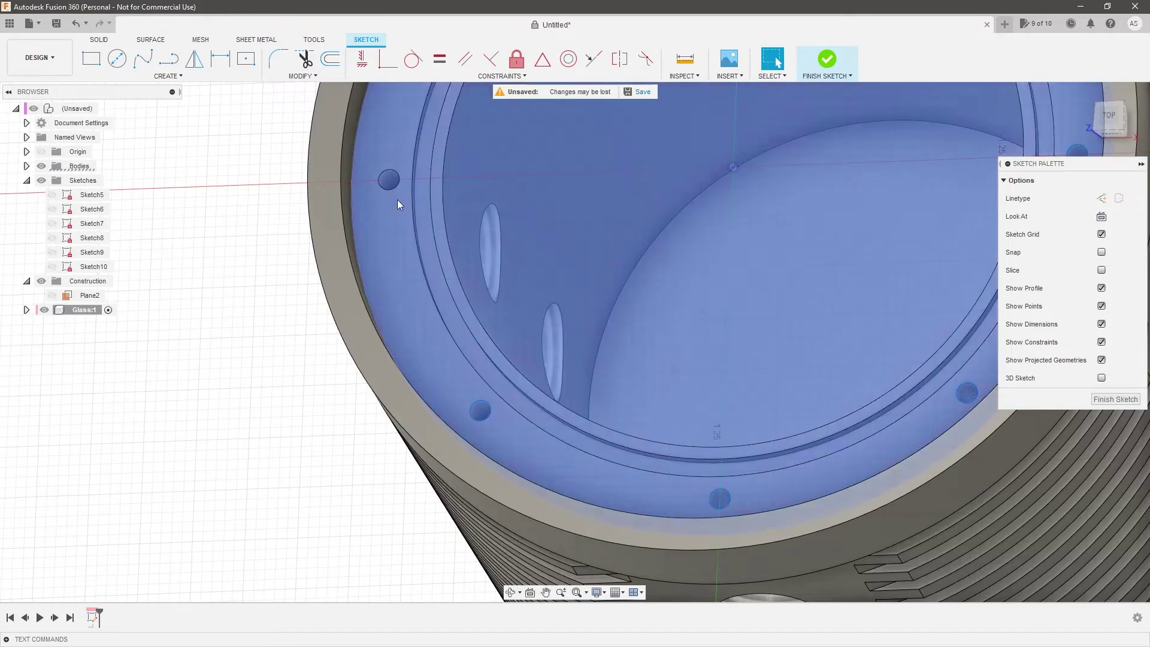
{"action": "scroll", "coordinate": [538, 379], "scroll_direction": "down", "scroll_amount": 3}
{"action": "scroll", "coordinate": [530, 200], "scroll_direction": "up", "scroll_amount": 3}
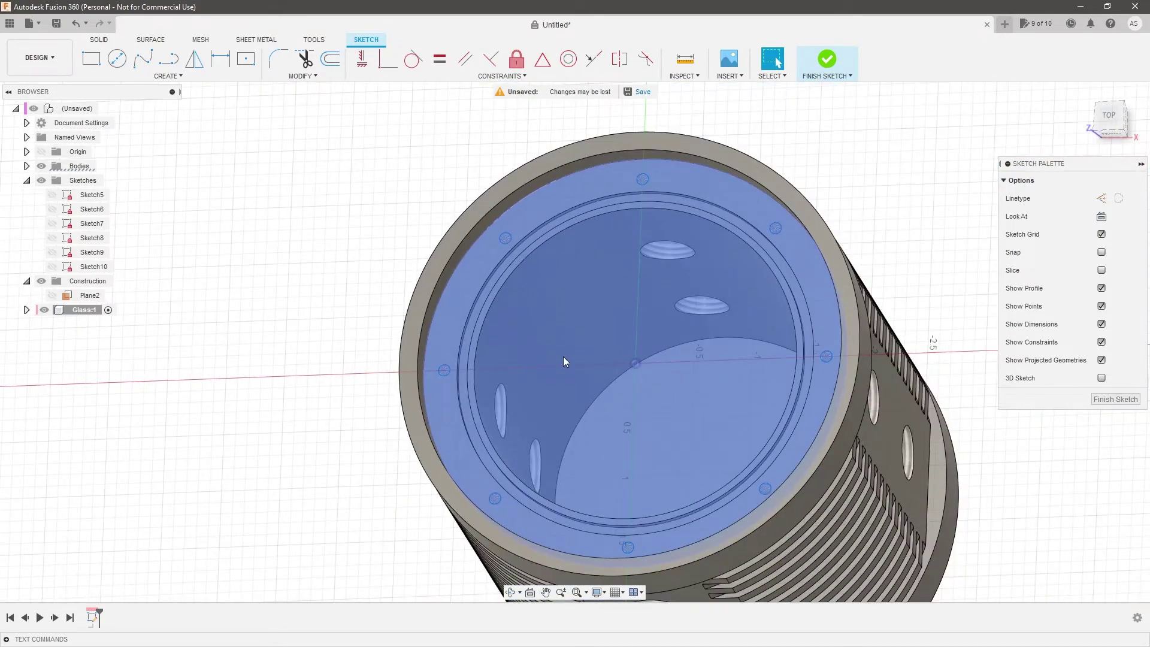
{"action": "key", "text": "Return"}
Extrude the disc profile with its screw holes up to the body's top rim face as a new body
{"action": "mouse_move", "coordinate": [659, 321]}
{"action": "middle_mouse_down", "text": "shift"}
{"action": "mouse_move", "coordinate": [691, 329]}
{"action": "mouse_move", "coordinate": [669, 344]}
{"action": "middle_mouse_up", "text": "shift"}
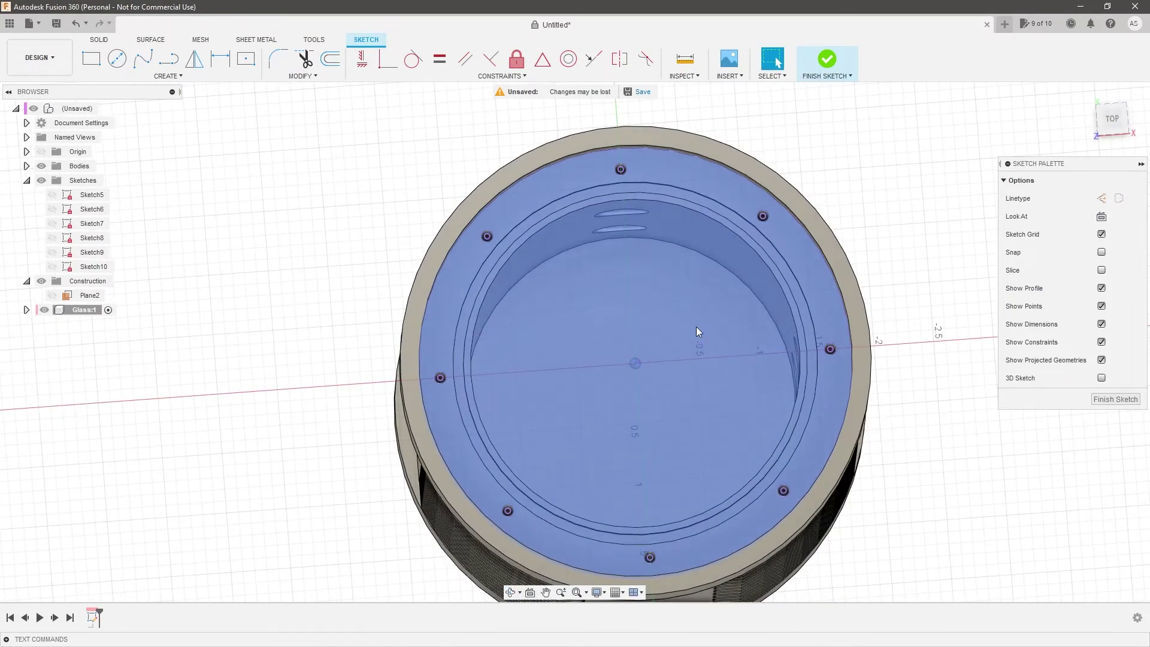
{"action": "scroll", "coordinate": [688, 336], "scroll_direction": "down", "scroll_amount": 2}
{"action": "middle_click_drag", "start_coordinate": [695, 333], "coordinate": [685, 314], "text": "shift"}
{"action": "left_click", "coordinate": [684, 314]}
{"action": "key", "text": "e"}
{"action": "left_click_drag", "start_coordinate": [665, 265], "coordinate": [665, 246]}
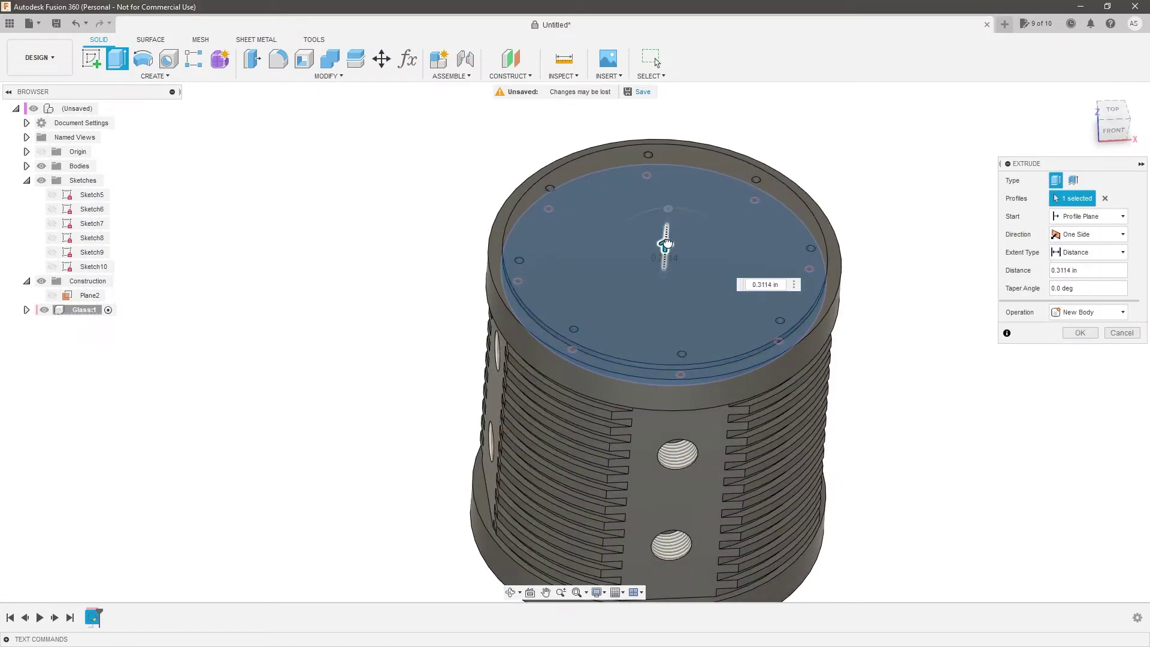
{"action": "left_click", "coordinate": [1075, 252]}
{"action": "left_click", "coordinate": [1067, 282]}
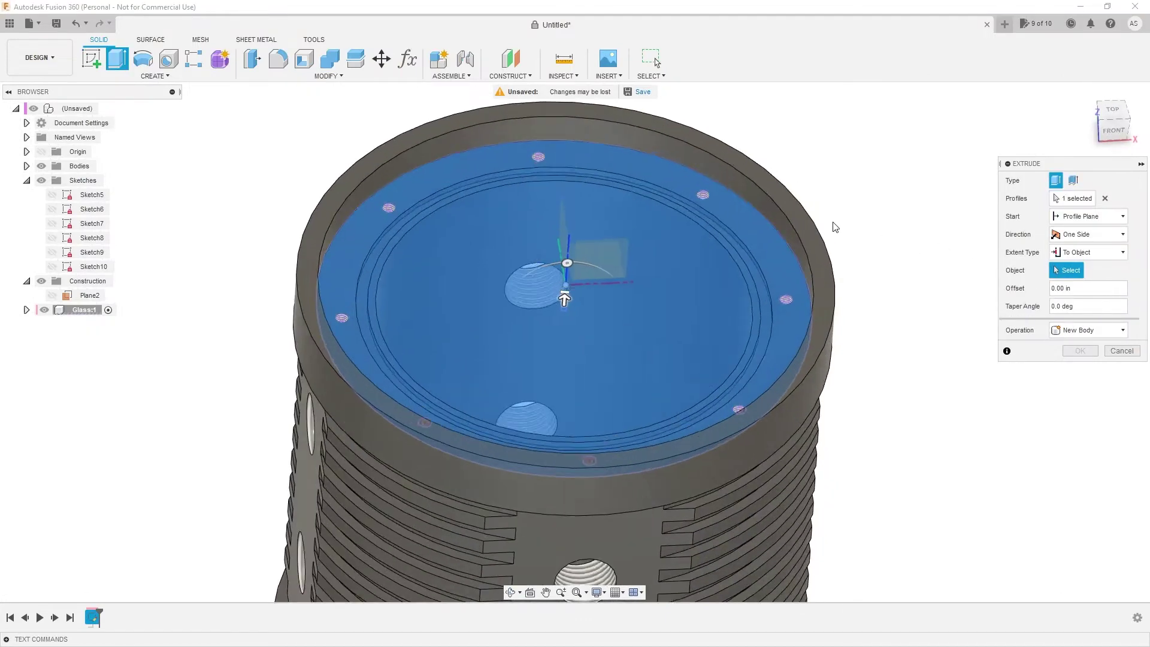
{"action": "left_click", "coordinate": [807, 227]}
{"action": "left_click", "coordinate": [1080, 367]}
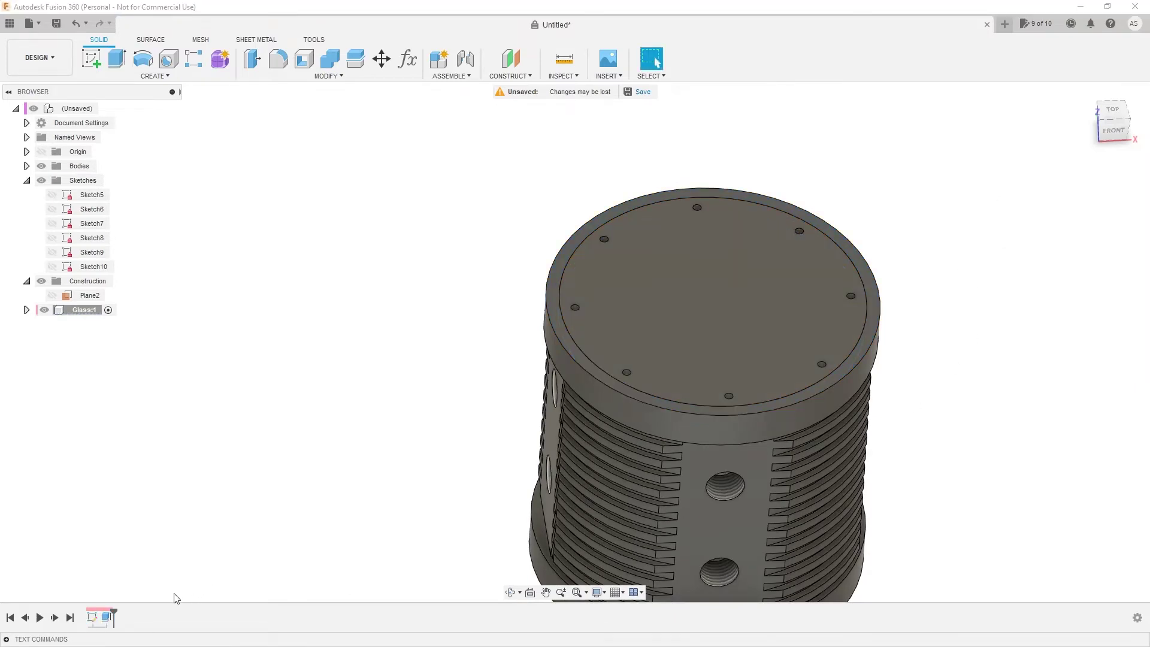
Delete the disc extrusion of the Glass component
{"action": "double_click", "coordinate": [108, 621]}
{"action": "scroll", "coordinate": [611, 255], "scroll_direction": "up", "scroll_amount": 5}
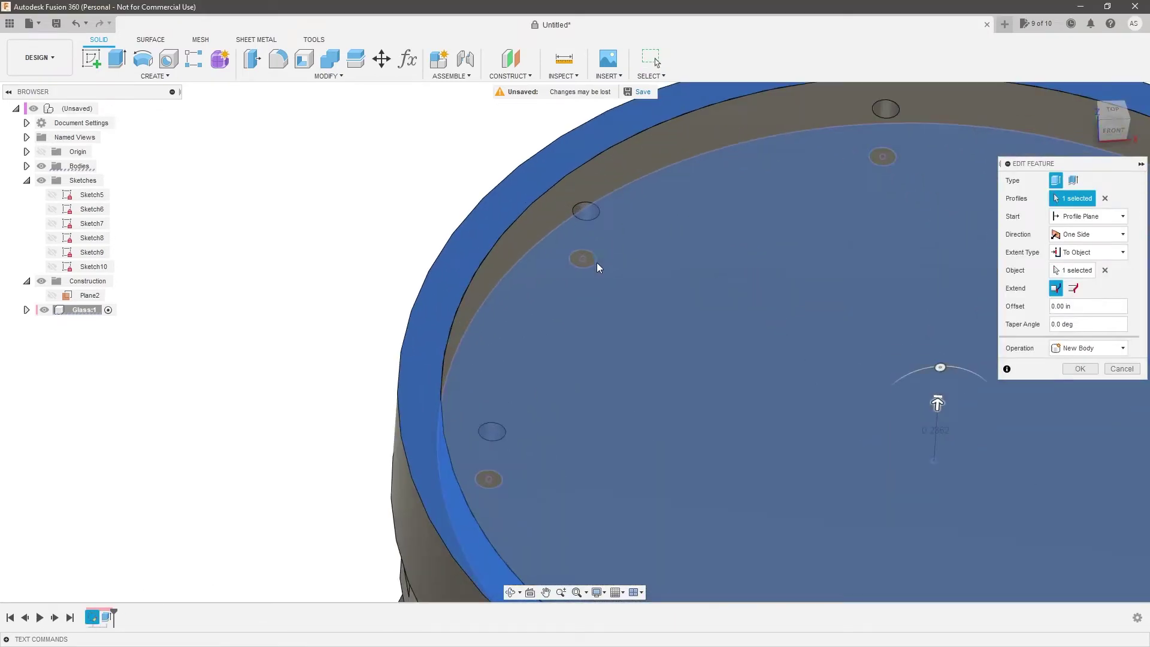
{"action": "scroll", "coordinate": [598, 259], "scroll_direction": "down", "scroll_amount": 8}
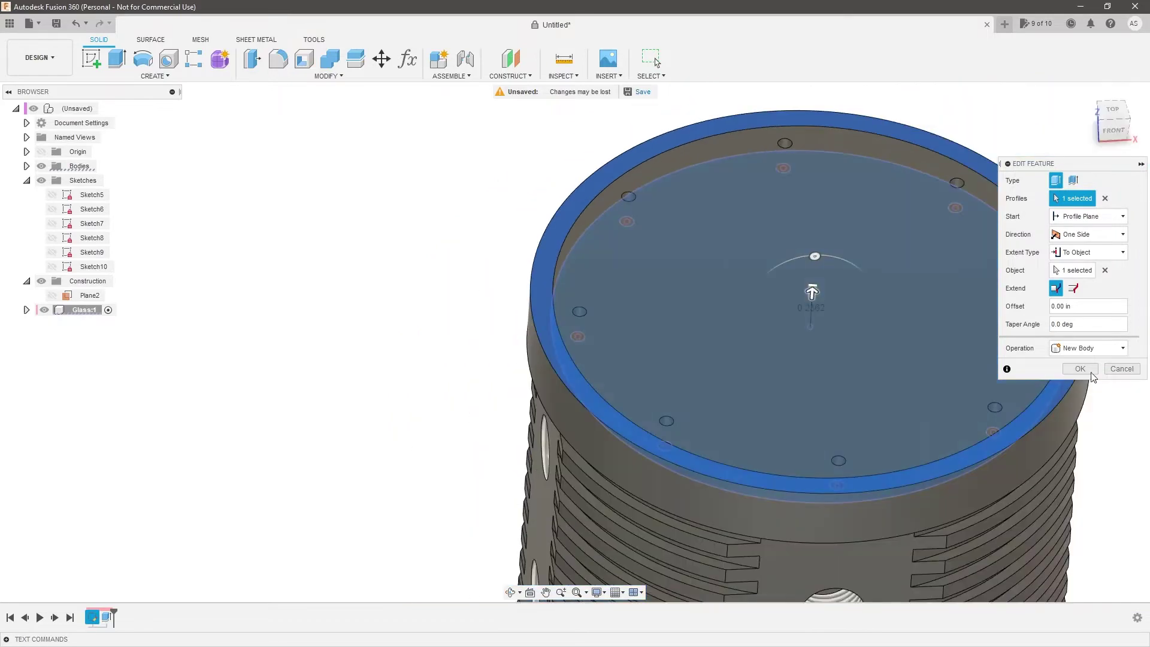
{"action": "left_click", "coordinate": [1091, 371]}
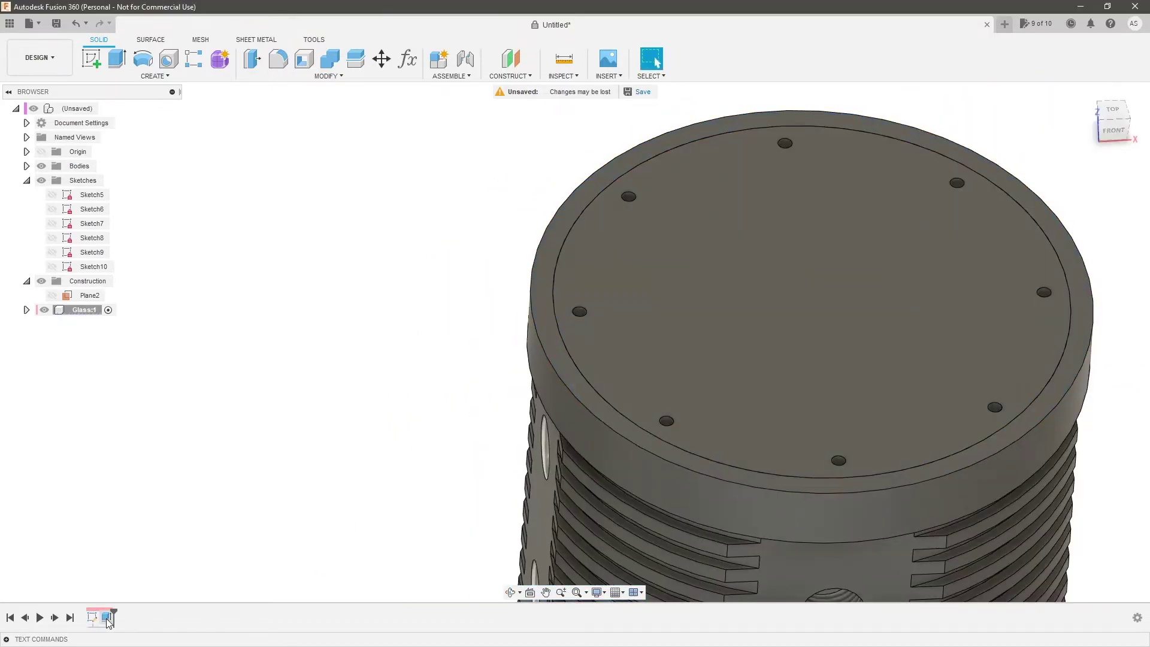
{"action": "double_click", "coordinate": [109, 621]}
{"action": "key", "text": "Return"}
Reopen the Glass sketch and delete the projected hole circles on the sides and upper half of the bolt pattern
{"action": "double_click", "coordinate": [92, 618]}
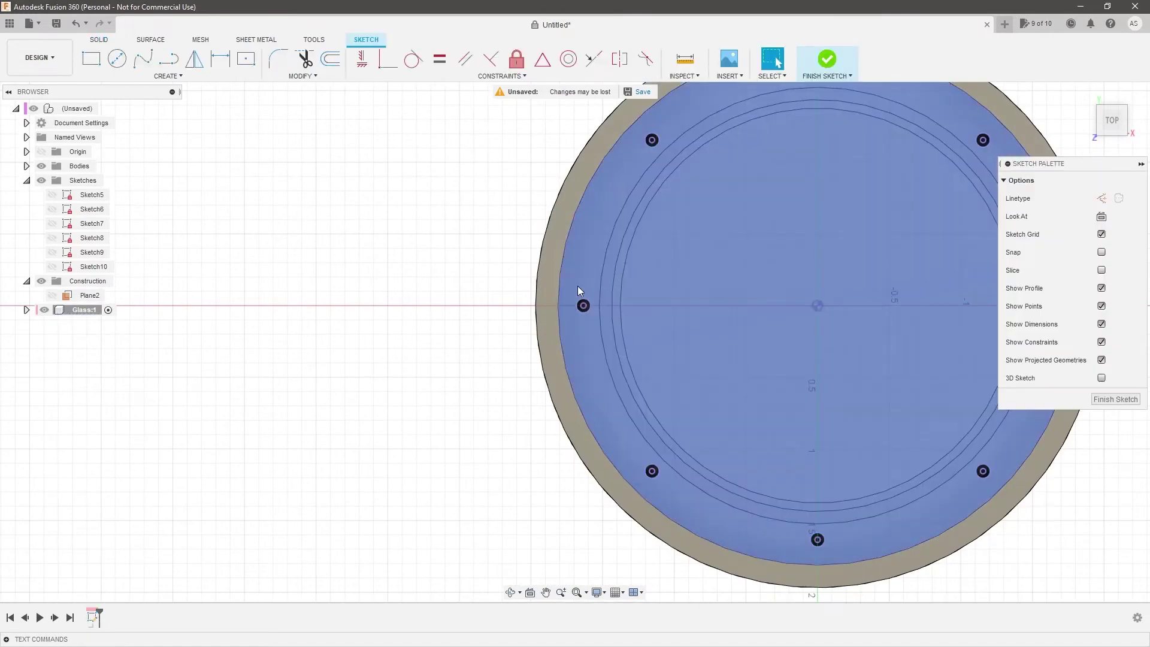
{"action": "scroll", "coordinate": [579, 289], "scroll_direction": "up", "scroll_amount": 5}
{"action": "scroll", "coordinate": [602, 335], "scroll_direction": "down", "scroll_amount": 2}
{"action": "left_click_drag", "start_coordinate": [563, 273], "coordinate": [614, 341]}
{"action": "key", "text": "Delete"}
{"action": "scroll", "coordinate": [617, 417], "scroll_direction": "down", "scroll_amount": 4}
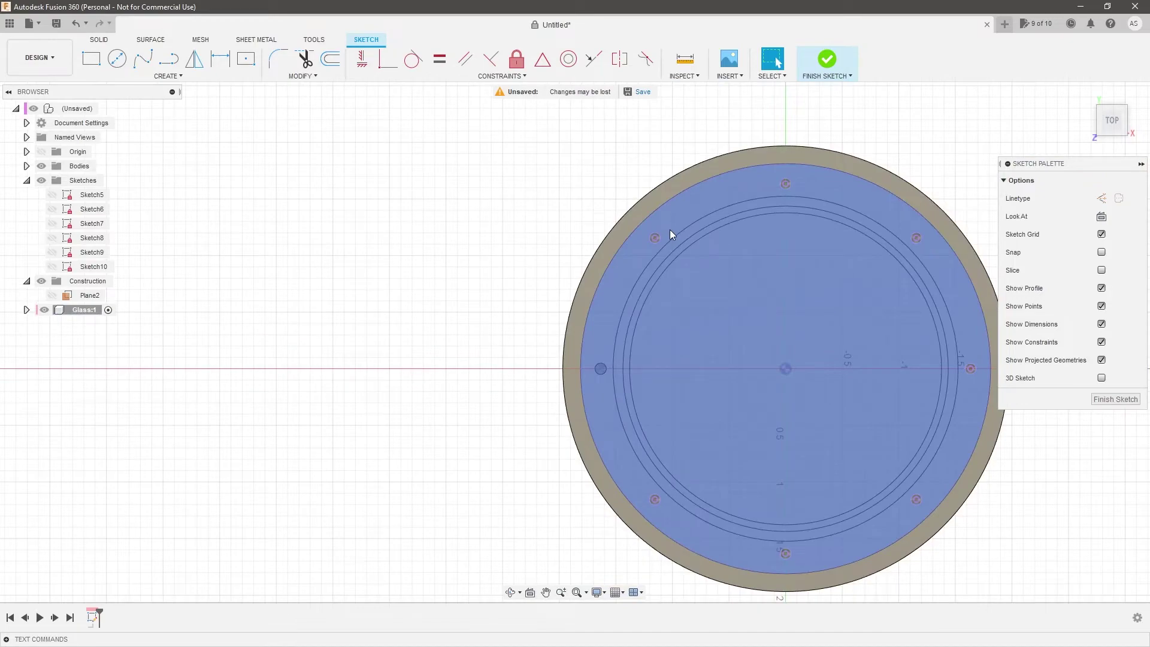
{"action": "scroll", "coordinate": [670, 233], "scroll_direction": "up", "scroll_amount": 4}
{"action": "left_click_drag", "start_coordinate": [866, 128], "coordinate": [917, 176]}
{"action": "key", "text": "Delete"}
{"action": "scroll", "coordinate": [599, 257], "scroll_direction": "down", "scroll_amount": 4}
{"action": "scroll", "coordinate": [862, 258], "scroll_direction": "up", "scroll_amount": 4}
{"action": "left_click_drag", "start_coordinate": [855, 228], "coordinate": [891, 280]}
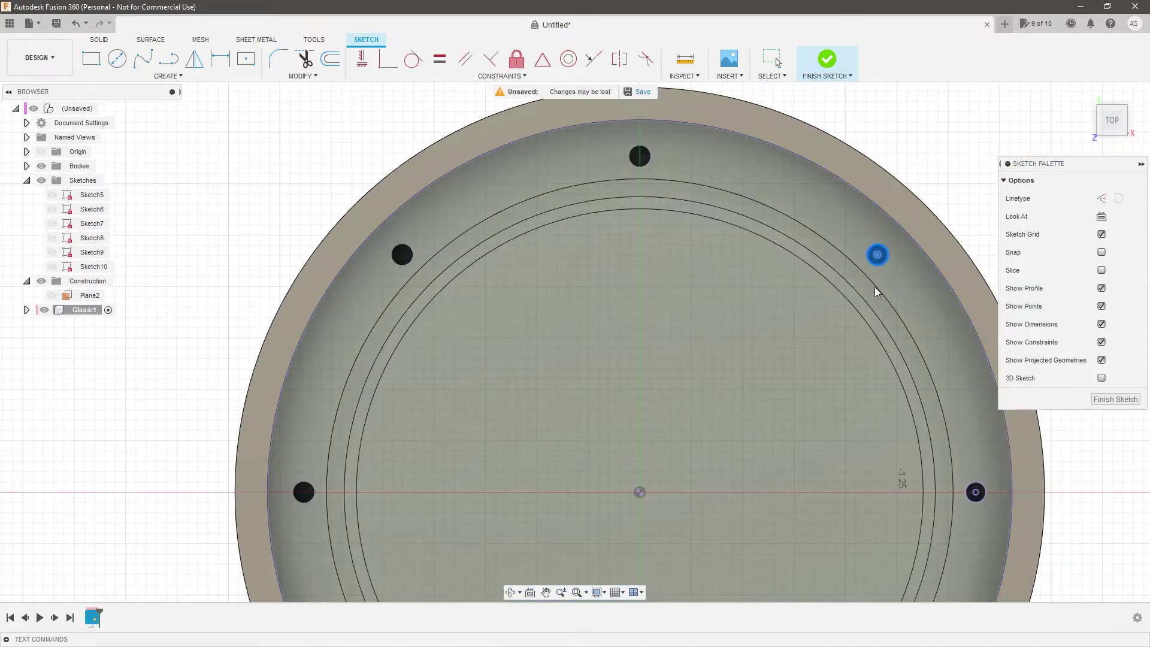
{"action": "key", "text": "Delete"}
{"action": "scroll", "coordinate": [710, 251], "scroll_direction": "down", "scroll_amount": 4}
{"action": "scroll", "coordinate": [872, 402], "scroll_direction": "up", "scroll_amount": 4}
{"action": "left_click_drag", "start_coordinate": [802, 329], "coordinate": [849, 369]}
{"action": "key", "text": "Delete"}
{"action": "scroll", "coordinate": [746, 303], "scroll_direction": "down", "scroll_amount": 3}
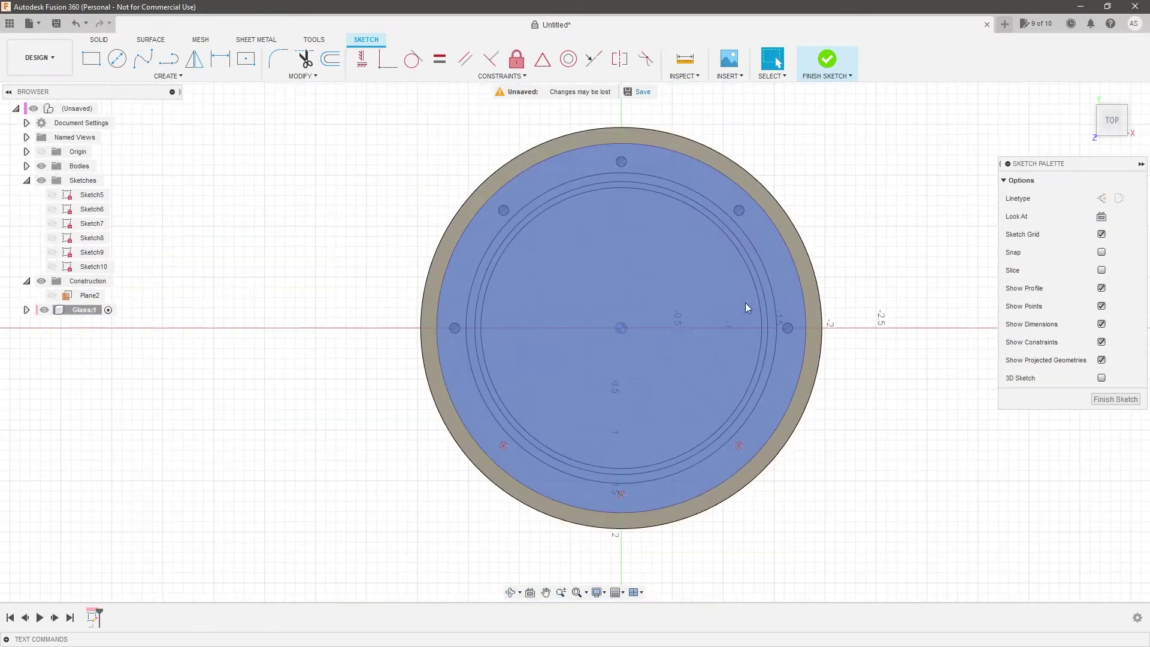
Delete the remaining three projected hole circles in the lower half of the Glass sketch and finish the sketch
{"action": "scroll", "coordinate": [746, 305], "scroll_direction": "down", "scroll_amount": 2}
{"action": "scroll", "coordinate": [729, 420], "scroll_direction": "up", "scroll_amount": 4}
{"action": "left_click_drag", "start_coordinate": [734, 433], "coordinate": [782, 477]}
{"action": "key", "text": "Delete"}
{"action": "scroll", "coordinate": [788, 432], "scroll_direction": "down", "scroll_amount": 4}
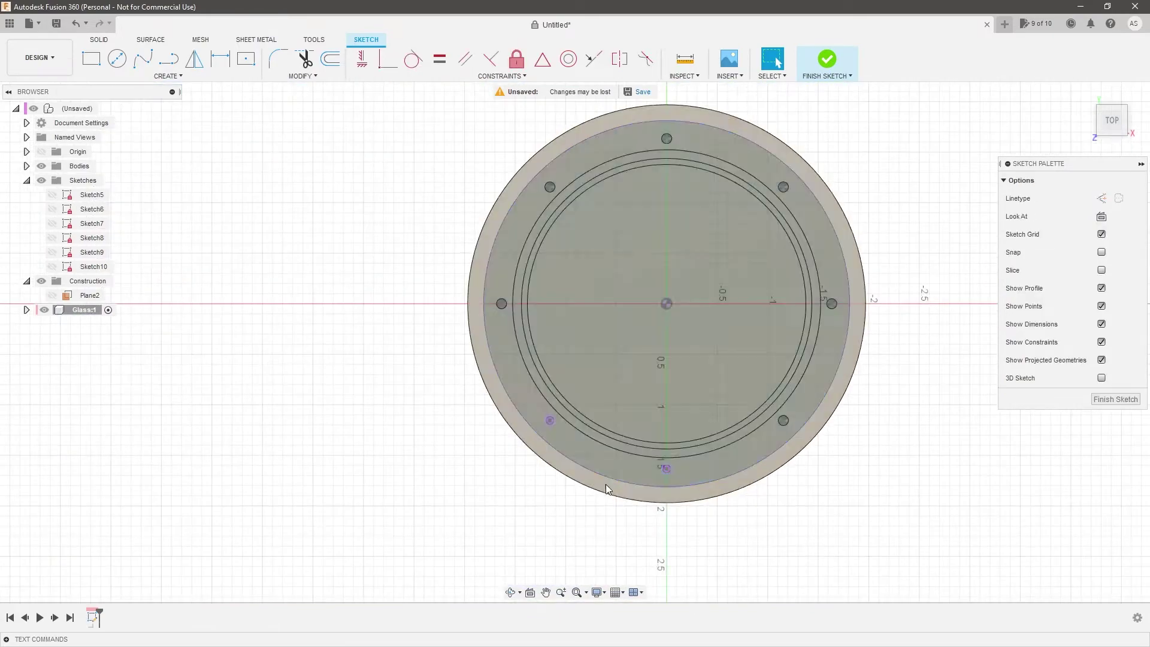
{"action": "scroll", "coordinate": [631, 481], "scroll_direction": "up", "scroll_amount": 4}
{"action": "left_click_drag", "start_coordinate": [702, 442], "coordinate": [749, 485]}
{"action": "key", "text": "Delete"}
{"action": "scroll", "coordinate": [779, 470], "scroll_direction": "down", "scroll_amount": 3}
{"action": "scroll", "coordinate": [596, 409], "scroll_direction": "up", "scroll_amount": 4}
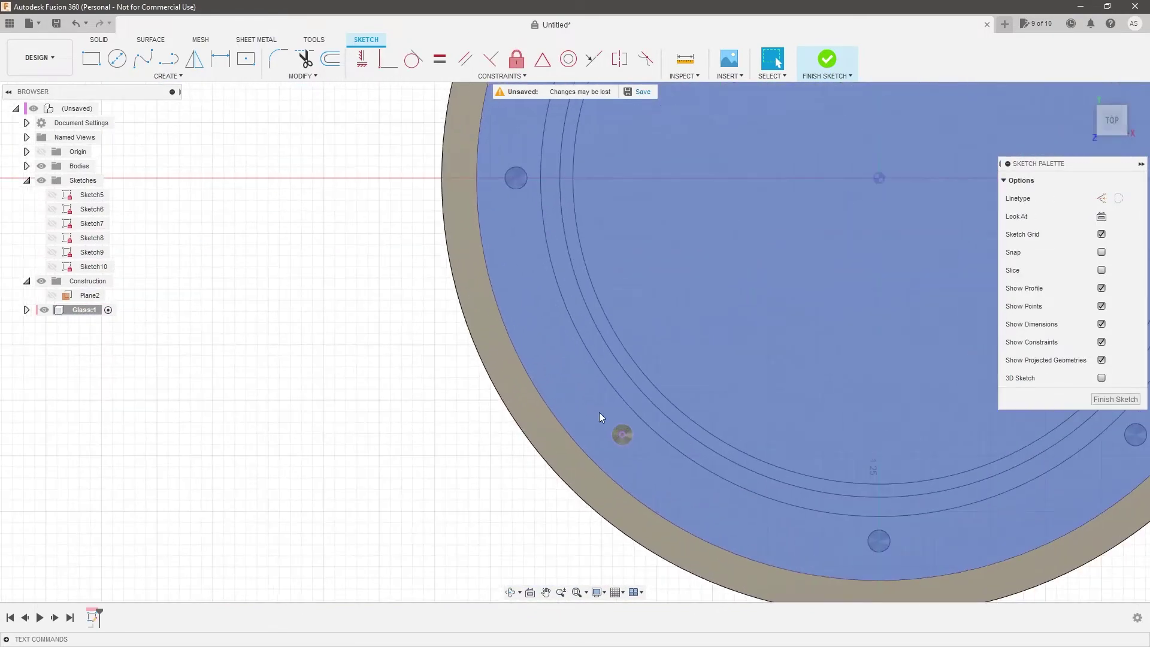
{"action": "left_click_drag", "start_coordinate": [596, 408], "coordinate": [650, 447]}
{"action": "key", "text": "Delete"}
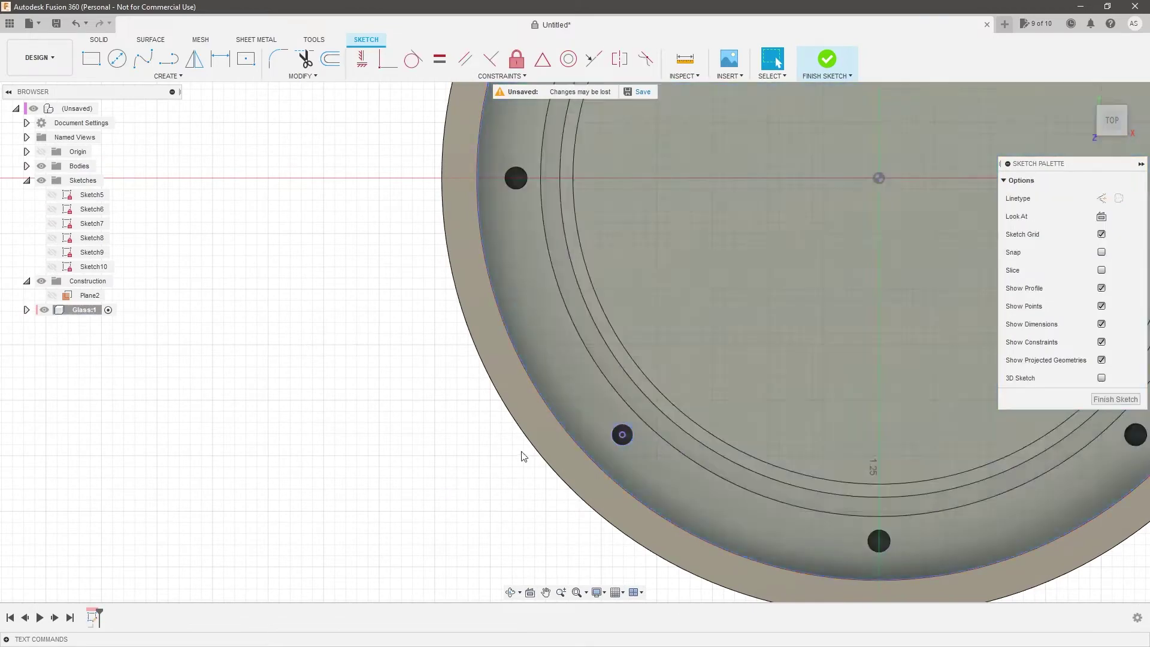
{"action": "left_click_drag", "start_coordinate": [598, 397], "coordinate": [664, 457]}
{"action": "key", "text": "Delete"}
{"action": "scroll", "coordinate": [530, 419], "scroll_direction": "down", "scroll_amount": 4}
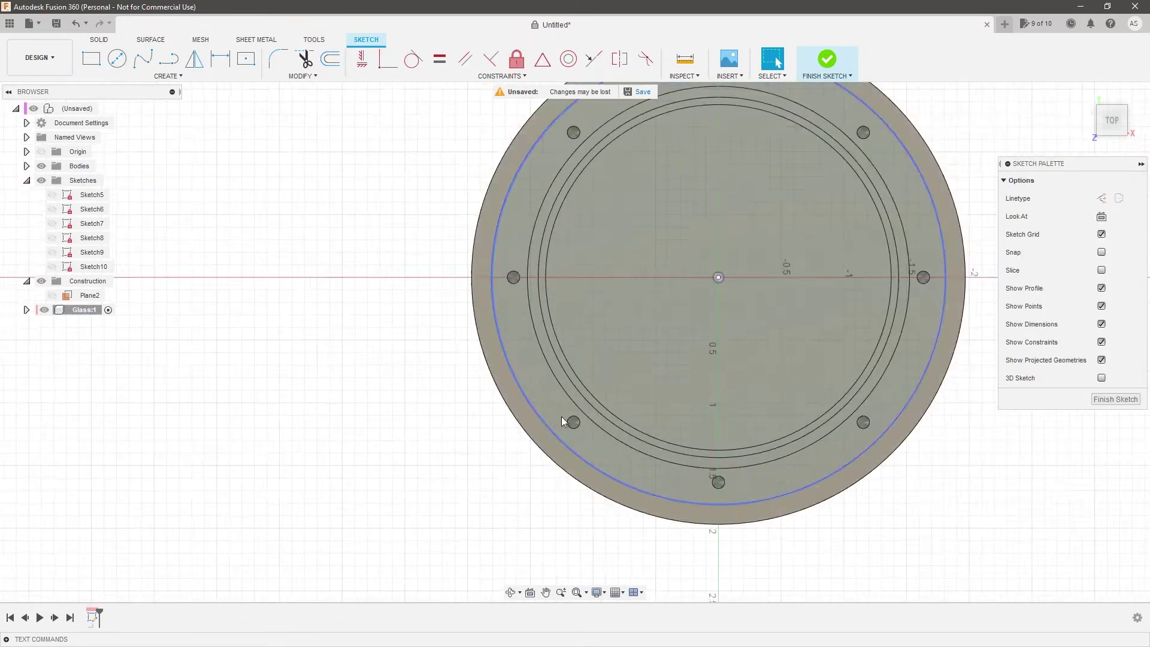
{"action": "scroll", "coordinate": [563, 412], "scroll_direction": "down", "scroll_amount": 3}
{"action": "scroll", "coordinate": [660, 297], "scroll_direction": "up", "scroll_amount": 2}
{"action": "middle_click_drag", "start_coordinate": [677, 344], "coordinate": [705, 289], "text": "shift"}
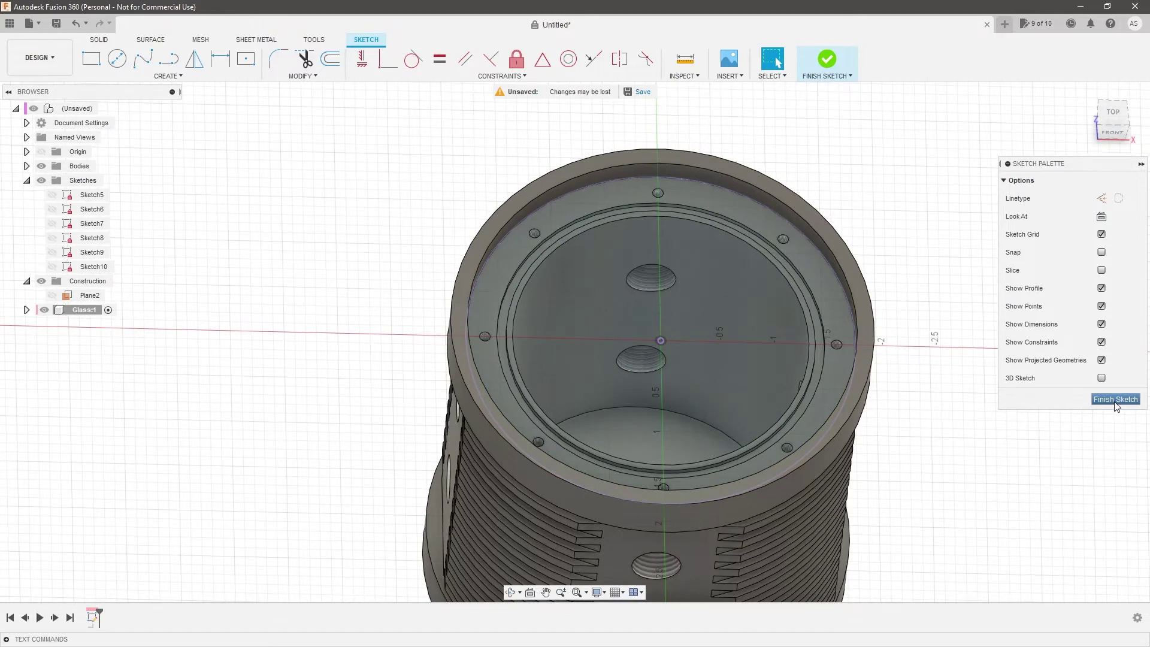
{"action": "left_click", "coordinate": [1115, 403]}
Make Sketch1 of the Glass component visible, keeping the body's Sketch10 hidden
{"action": "left_click", "coordinate": [52, 267]}
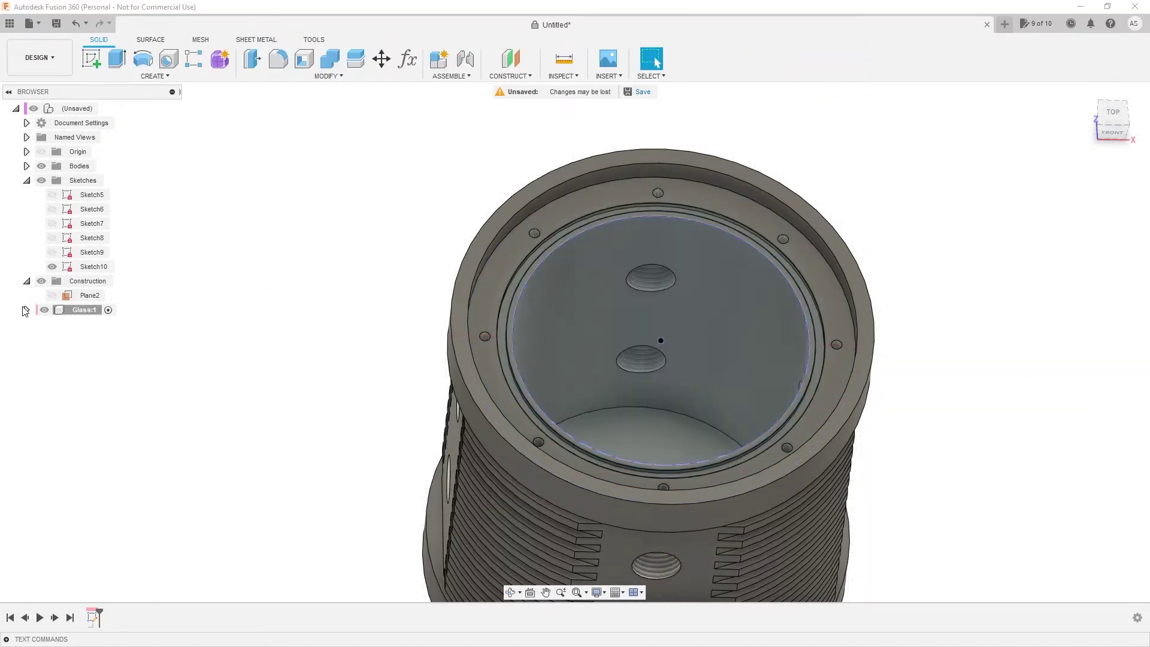
{"action": "left_click", "coordinate": [26, 310]}
{"action": "left_click", "coordinate": [52, 266]}
{"action": "left_click", "coordinate": [37, 338]}
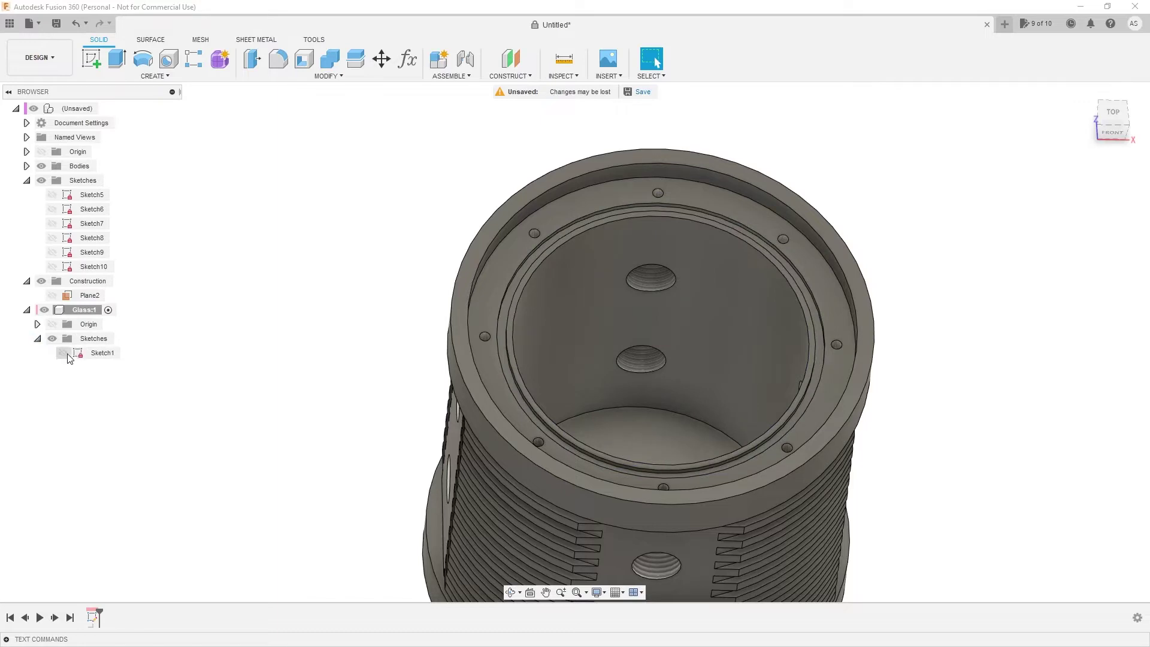
{"action": "left_click", "coordinate": [66, 354]}
Extrude the plain disc profile up to the body's top rim face as a new body in the Glass component
{"action": "left_click", "coordinate": [533, 296]}
{"action": "key", "text": "e"}
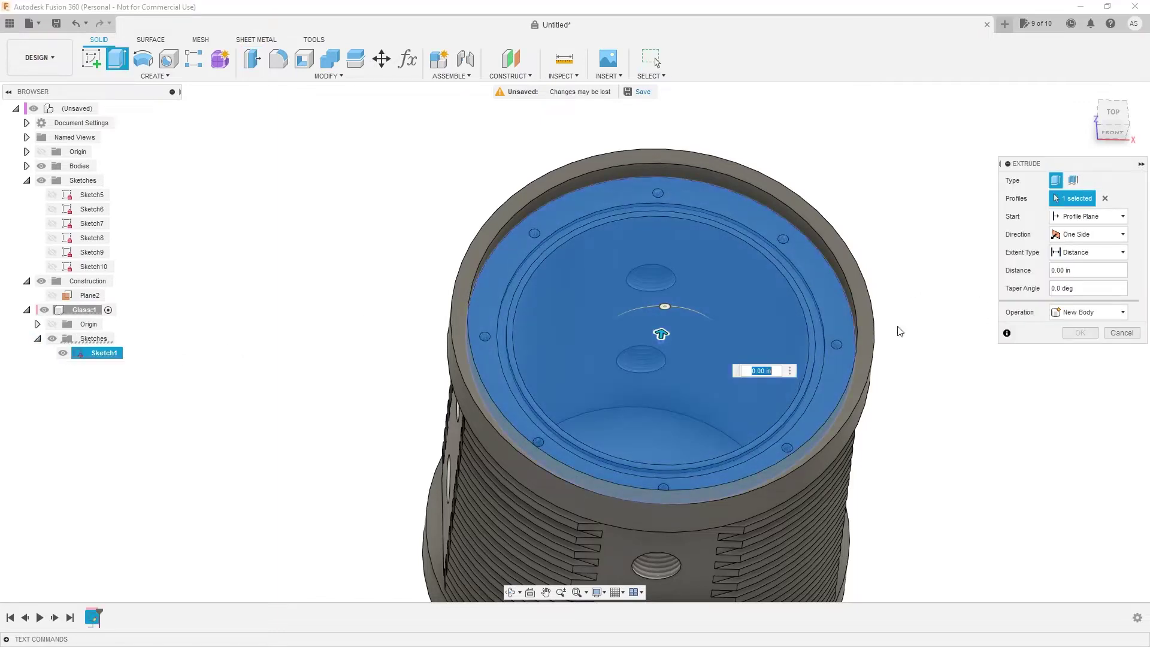
{"action": "left_click_drag", "start_coordinate": [661, 334], "coordinate": [664, 308]}
{"action": "left_click", "coordinate": [1086, 312]}
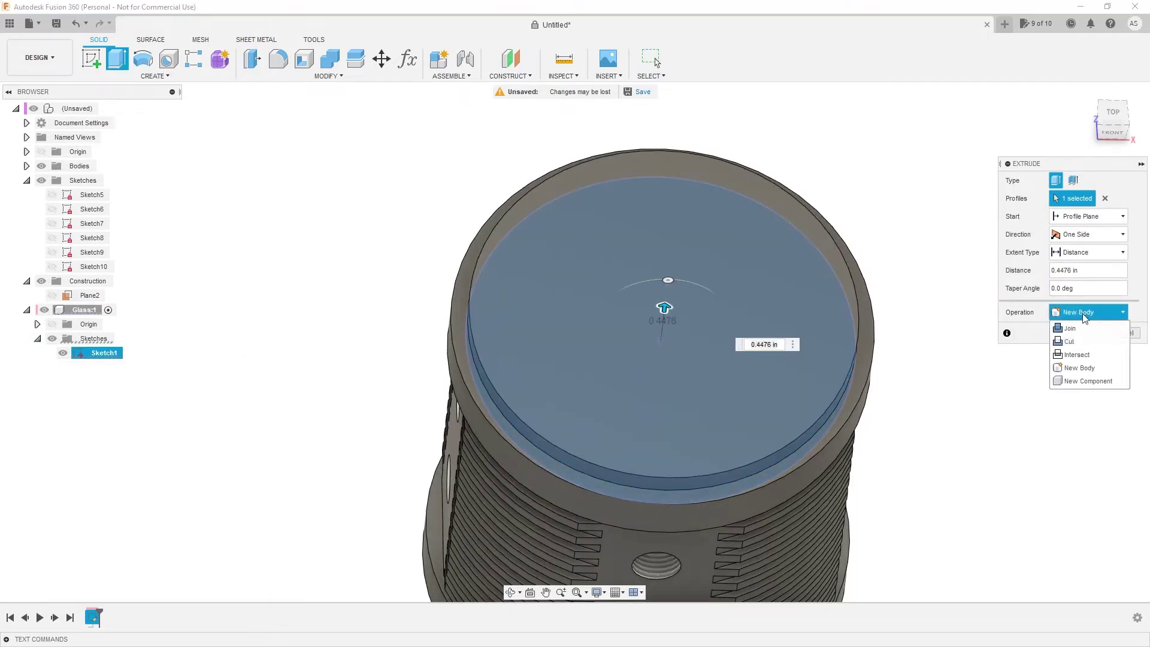
{"action": "left_click", "coordinate": [1088, 252]}
{"action": "left_click", "coordinate": [1069, 268]}
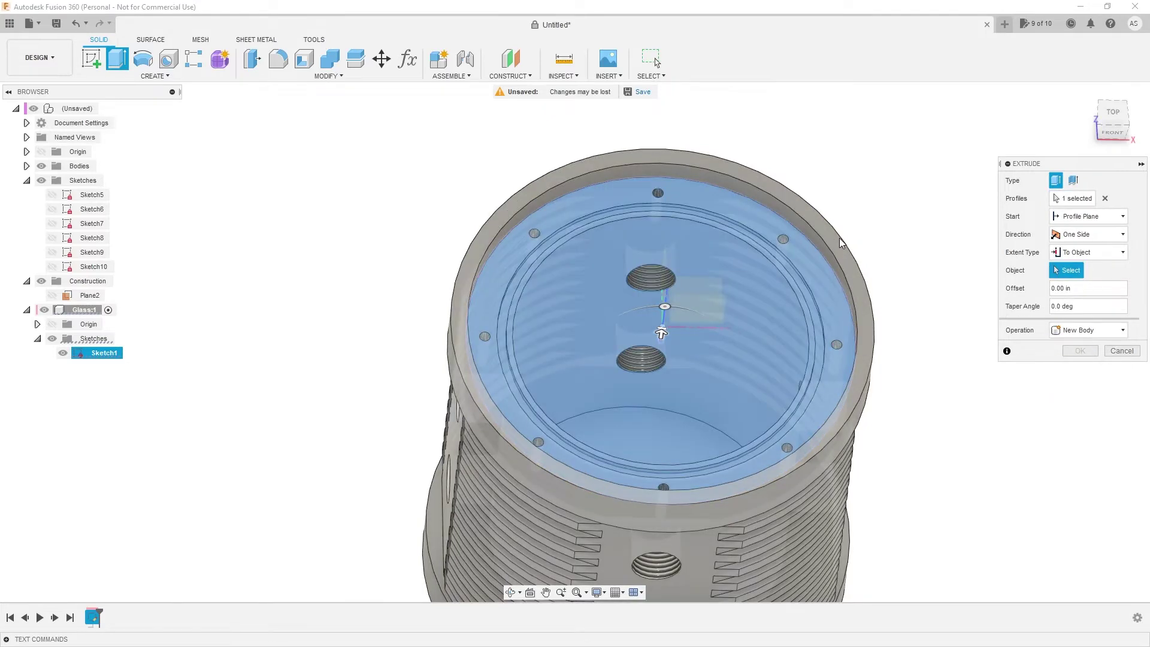
{"action": "left_click", "coordinate": [837, 240]}
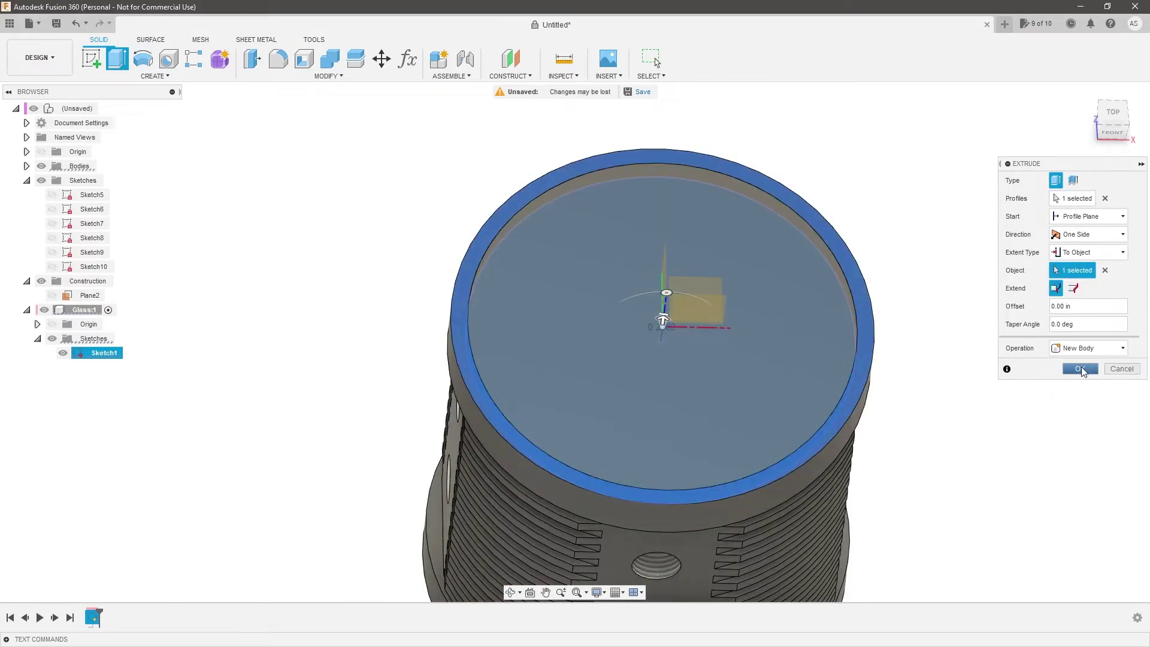
{"action": "left_click", "coordinate": [1082, 370]}
Pull the Glass disc away from its seat in the reservoir body and hide its sketch
{"action": "left_click_drag", "start_coordinate": [635, 283], "coordinate": [754, 200]}
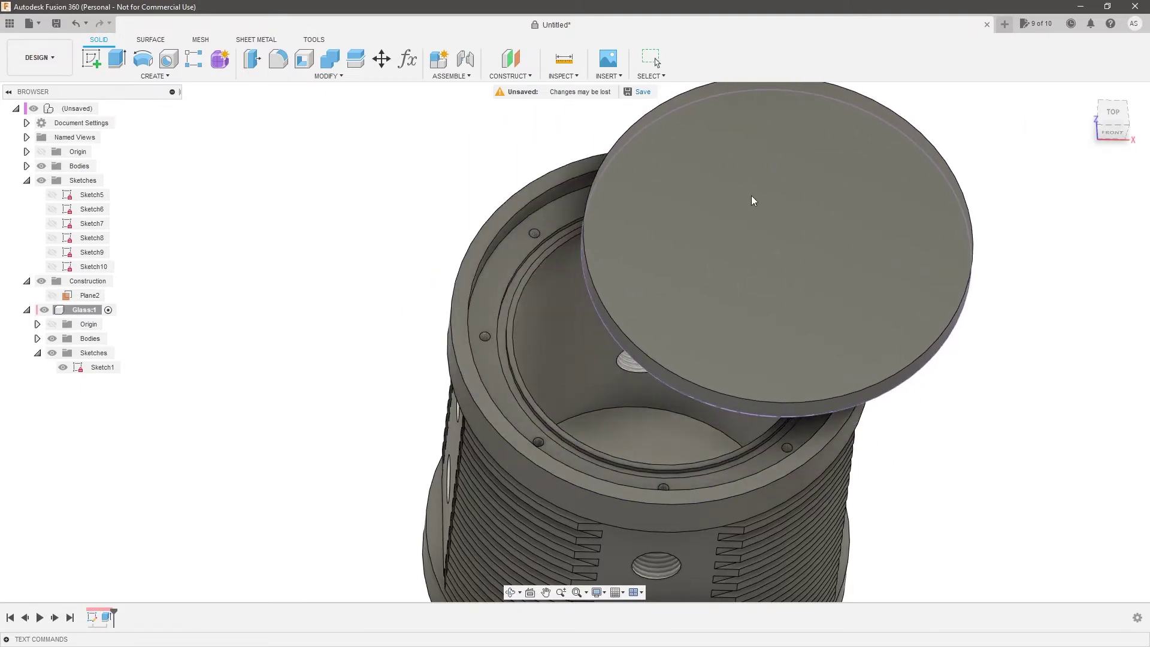
{"action": "mouse_move", "coordinate": [588, 359]}
{"action": "middle_mouse_down", "text": "shift"}
{"action": "mouse_move", "coordinate": [600, 339]}
{"action": "mouse_move", "coordinate": [598, 350]}
{"action": "middle_mouse_up", "text": "shift"}
{"action": "left_click", "coordinate": [64, 367]}
{"action": "middle_click_drag", "start_coordinate": [339, 308], "coordinate": [369, 288], "text": "shift"}
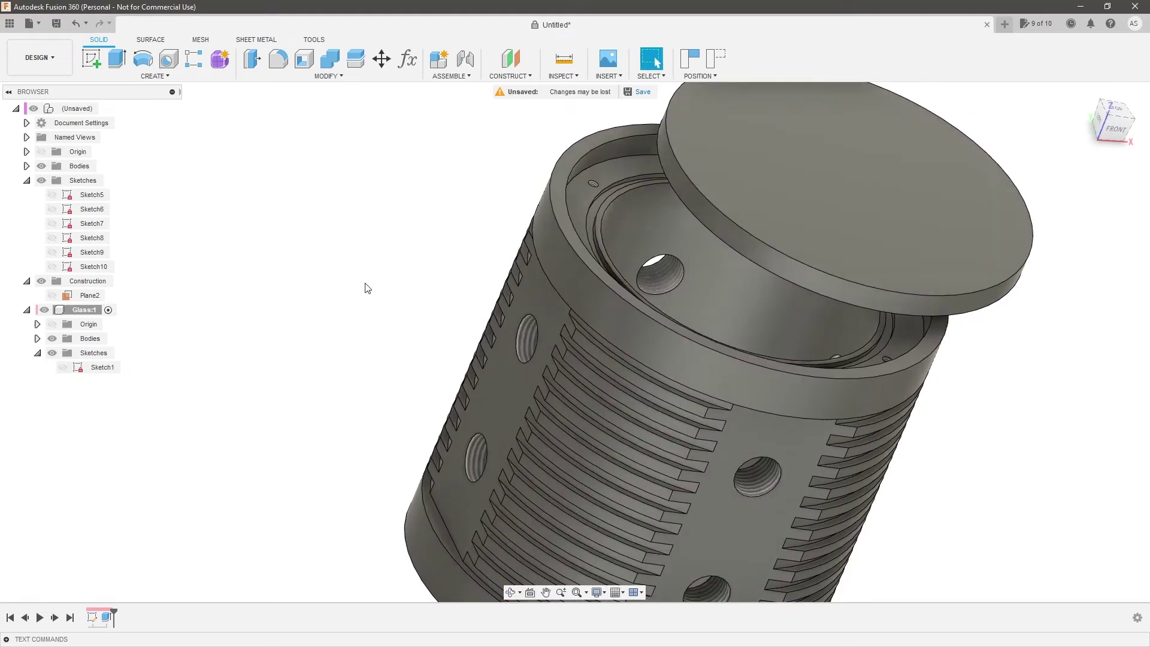
{"action": "middle_click_drag", "start_coordinate": [737, 256], "coordinate": [394, 287], "text": "shift"}
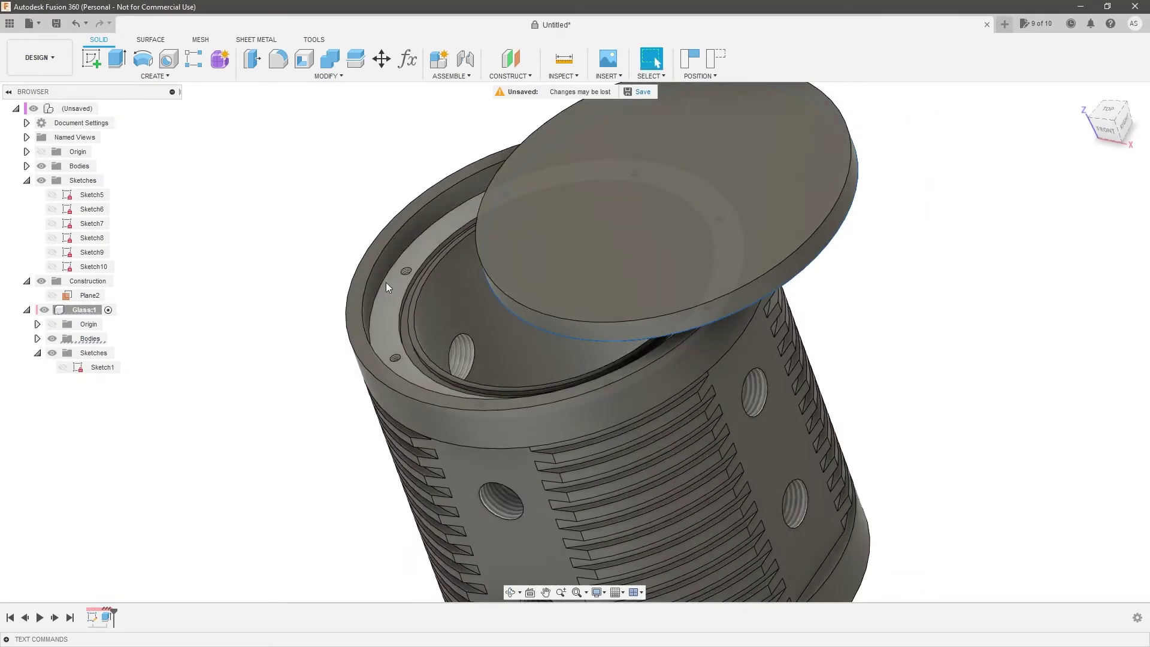
{"action": "left_click", "coordinate": [382, 285], "text": "ctrl"}
{"action": "key", "text": "j"}
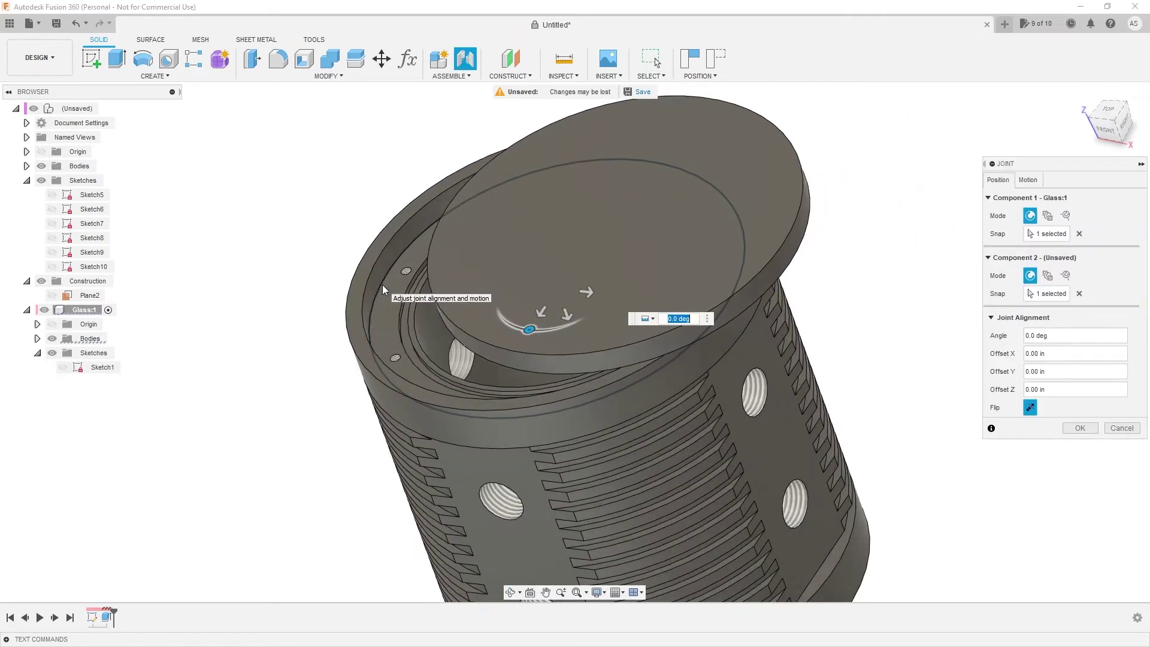
{"action": "key", "text": "Escape"}
Join the Glass disc's bottom circular edge to the recessed ring face of the body with a Z offset of 0
{"action": "middle_click_drag", "start_coordinate": [553, 296], "coordinate": [178, 336], "text": "shift"}
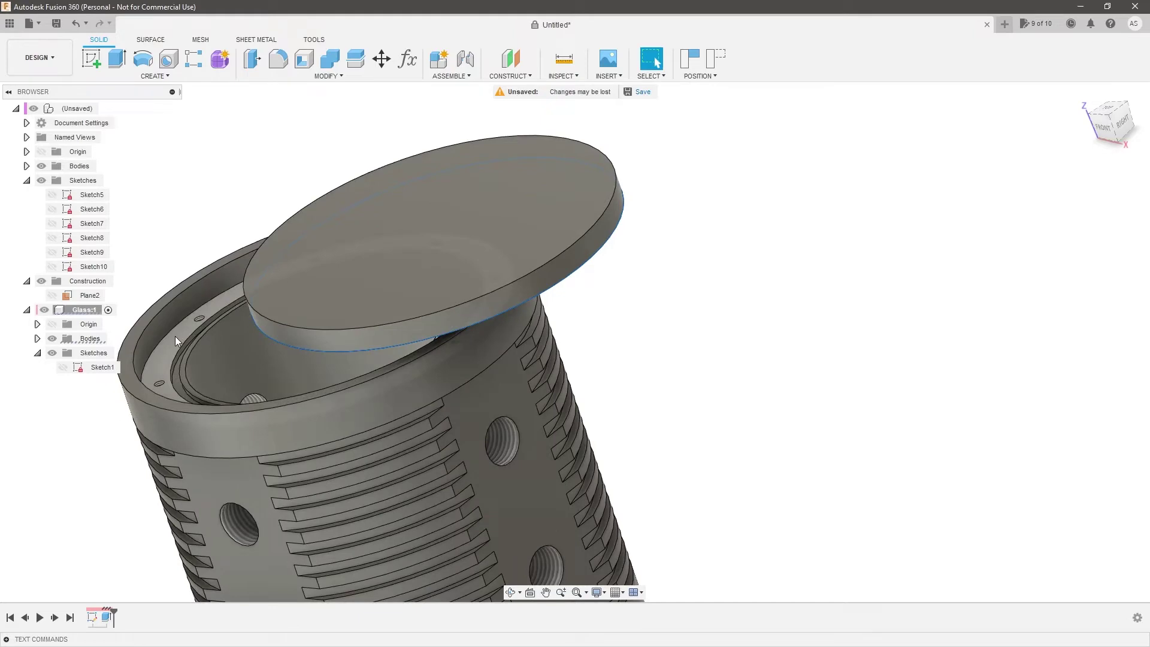
{"action": "left_click", "coordinate": [469, 76]}
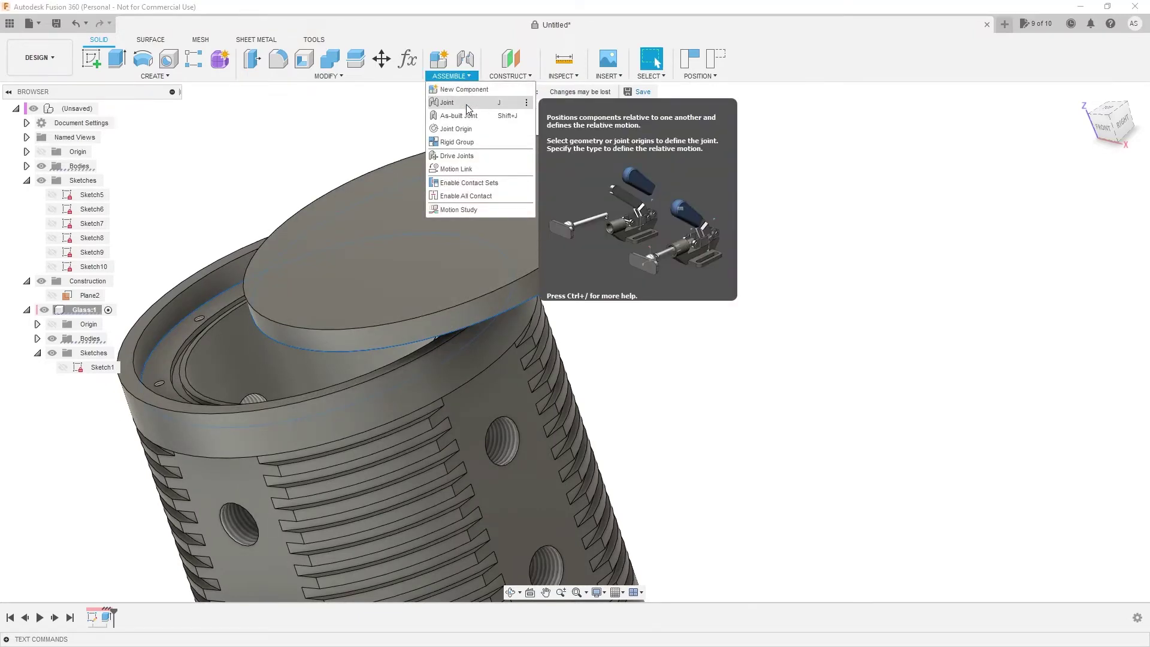
{"action": "left_click", "coordinate": [466, 103]}
{"action": "middle_click_drag", "start_coordinate": [776, 366], "coordinate": [642, 417], "text": "shift"}
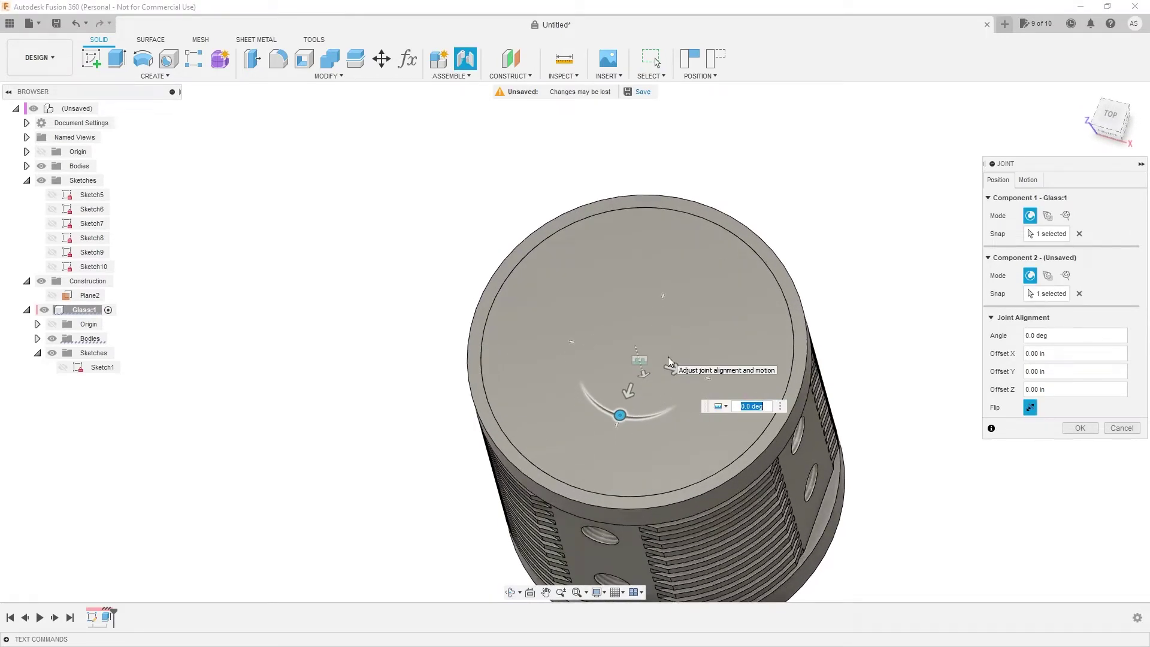
{"action": "middle_click_drag", "start_coordinate": [764, 335], "coordinate": [810, 325], "text": "shift"}
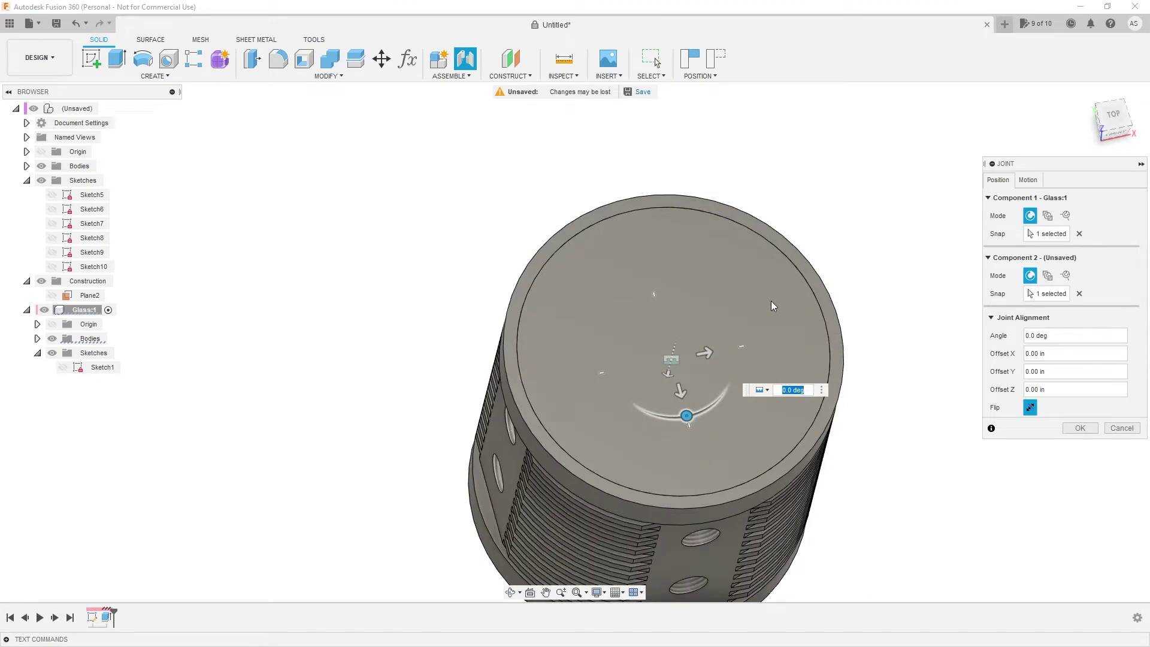
{"action": "mouse_move", "coordinate": [681, 345]}
{"action": "middle_mouse_down", "text": "shift"}
{"action": "mouse_move", "coordinate": [663, 329]}
{"action": "mouse_move", "coordinate": [663, 270]}
{"action": "mouse_move", "coordinate": [664, 355]}
{"action": "middle_mouse_up", "text": "shift"}
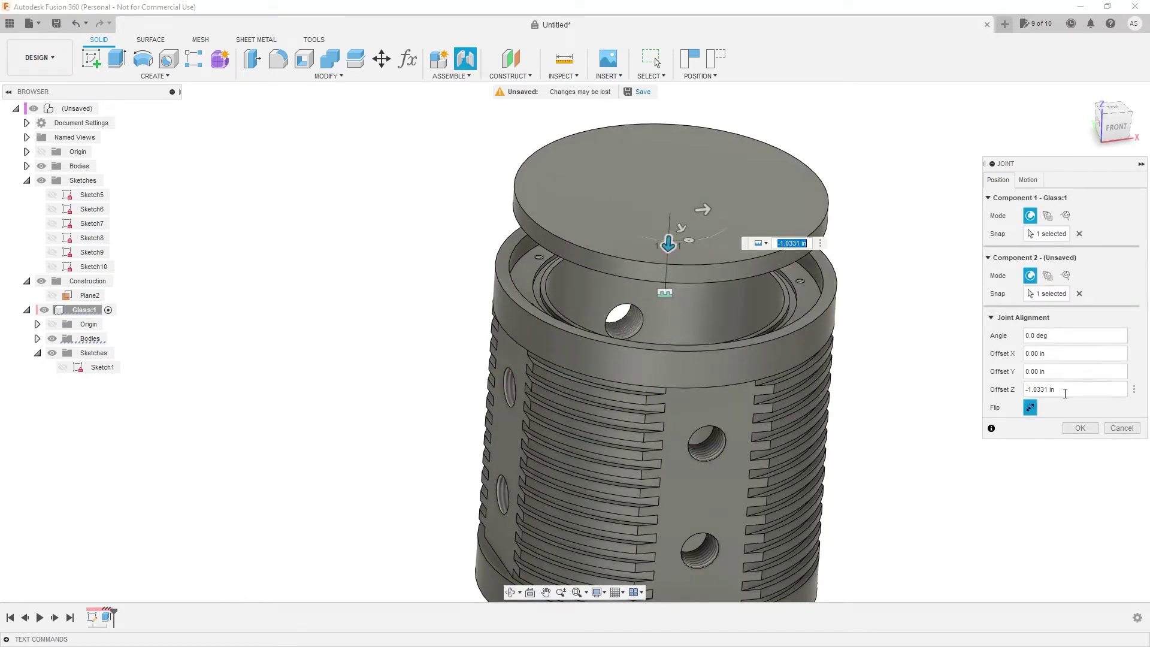
{"action": "type", "text": "0"}
{"action": "key", "text": "Tab"}
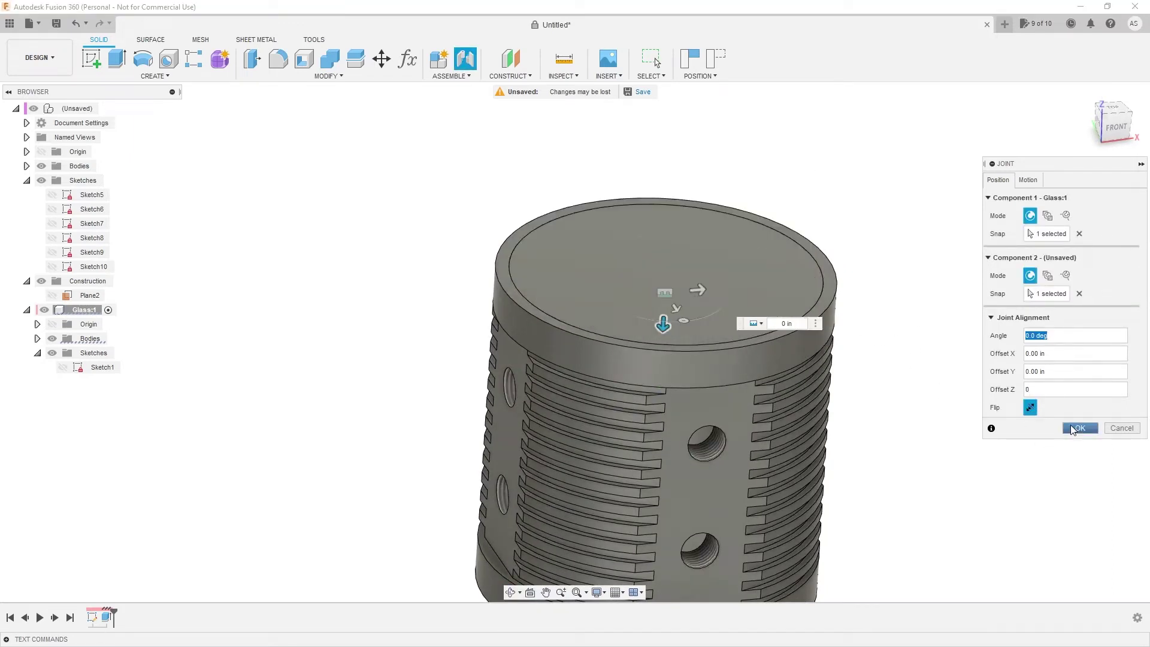
{"action": "left_click", "coordinate": [1076, 427]}
Start a sketch on the Glass disc's top face and project the centre point of one M3 hole into it
{"action": "left_click", "coordinate": [91, 58]}
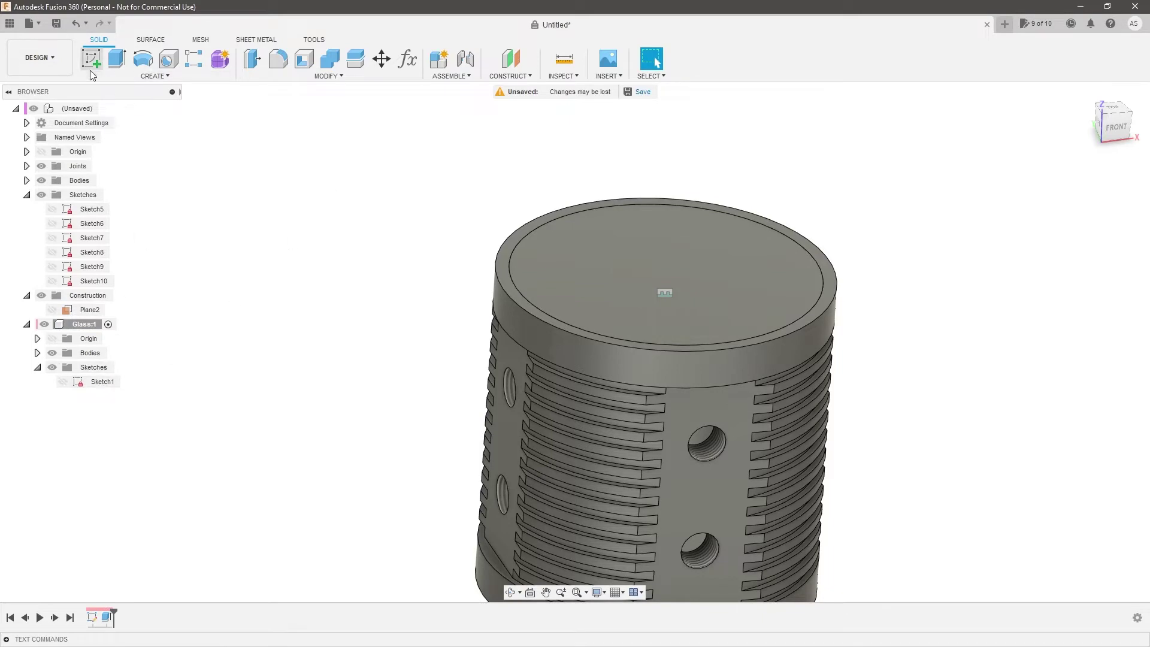
{"action": "left_click", "coordinate": [589, 268]}
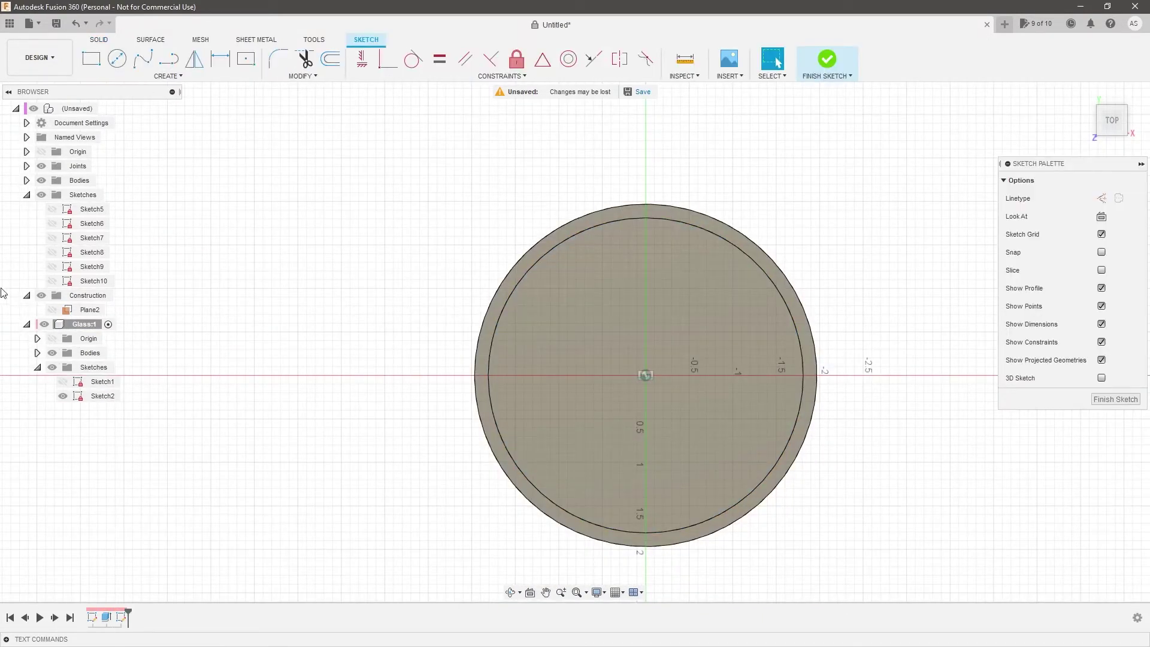
{"action": "left_click", "coordinate": [52, 281]}
{"action": "left_click", "coordinate": [52, 282]}
{"action": "mouse_move", "coordinate": [691, 314]}
{"action": "middle_mouse_down", "text": "shift"}
{"action": "mouse_move", "coordinate": [712, 290]}
{"action": "mouse_move", "coordinate": [696, 297]}
{"action": "middle_mouse_up", "text": "shift"}
{"action": "left_click", "coordinate": [51, 267]}
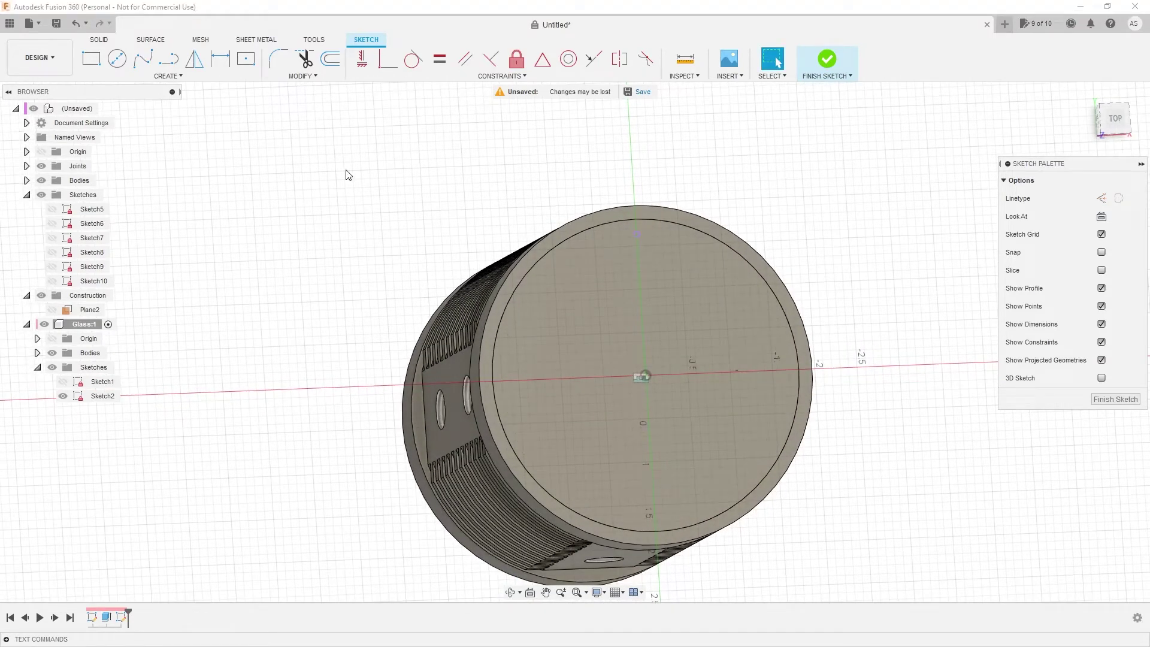
Start a simple hole at the projected point on the Glass disc, with clearance type and a flat drill point
{"action": "left_click", "coordinate": [106, 41]}
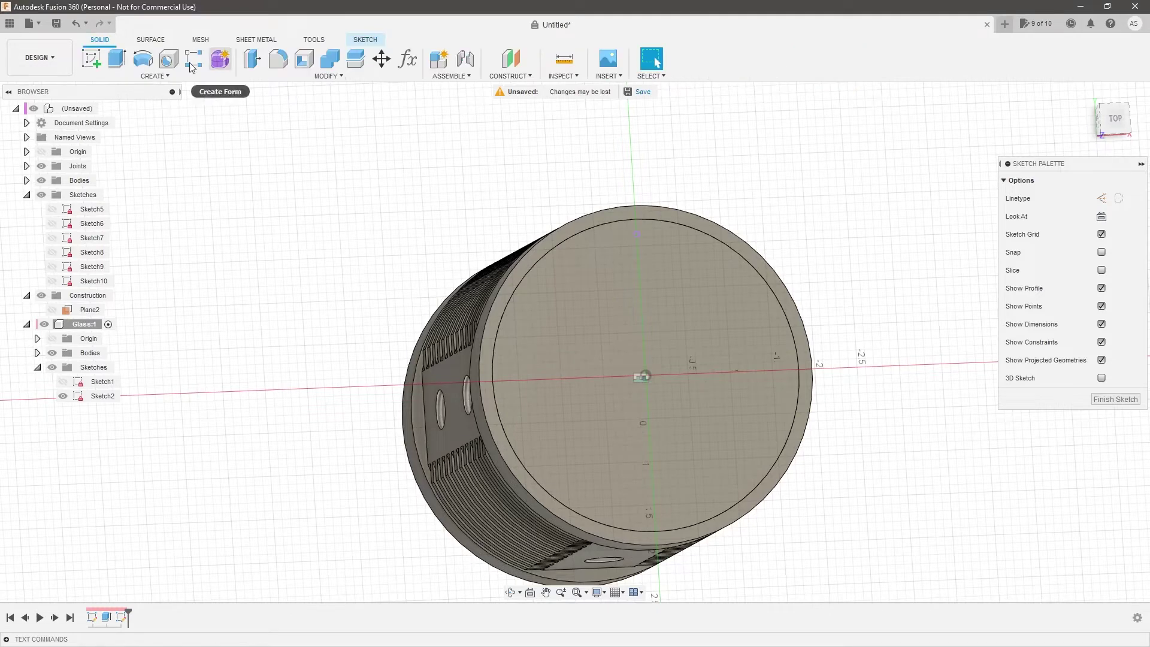
{"action": "left_click", "coordinate": [168, 58]}
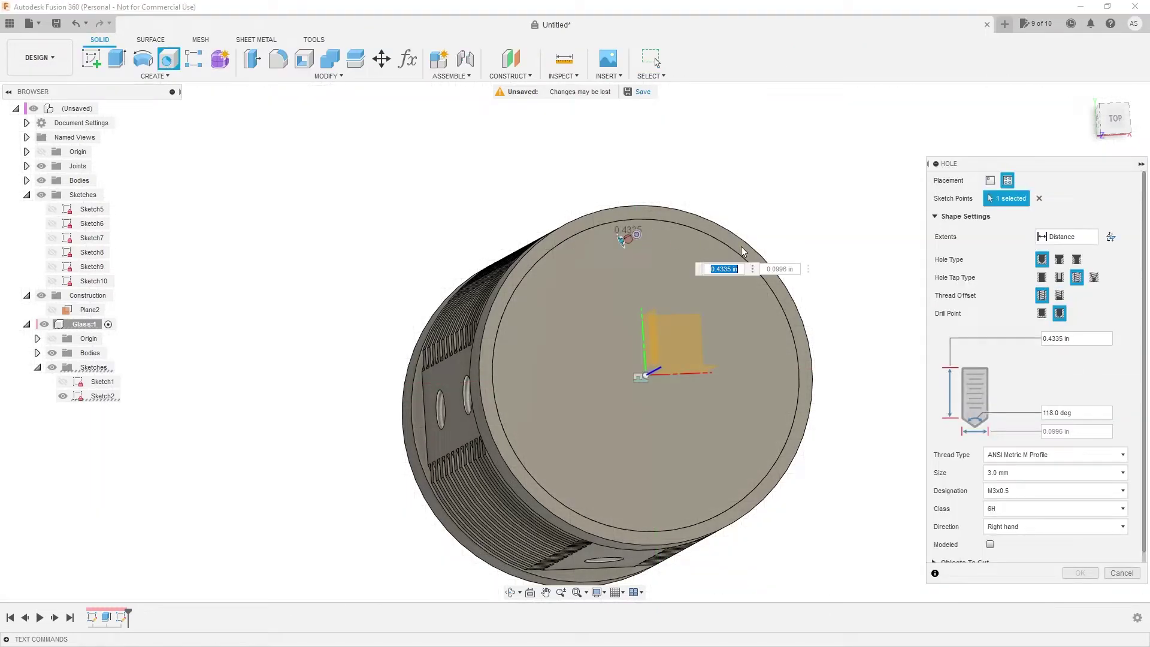
{"action": "middle_click_drag", "start_coordinate": [729, 202], "coordinate": [714, 196], "text": "shift"}
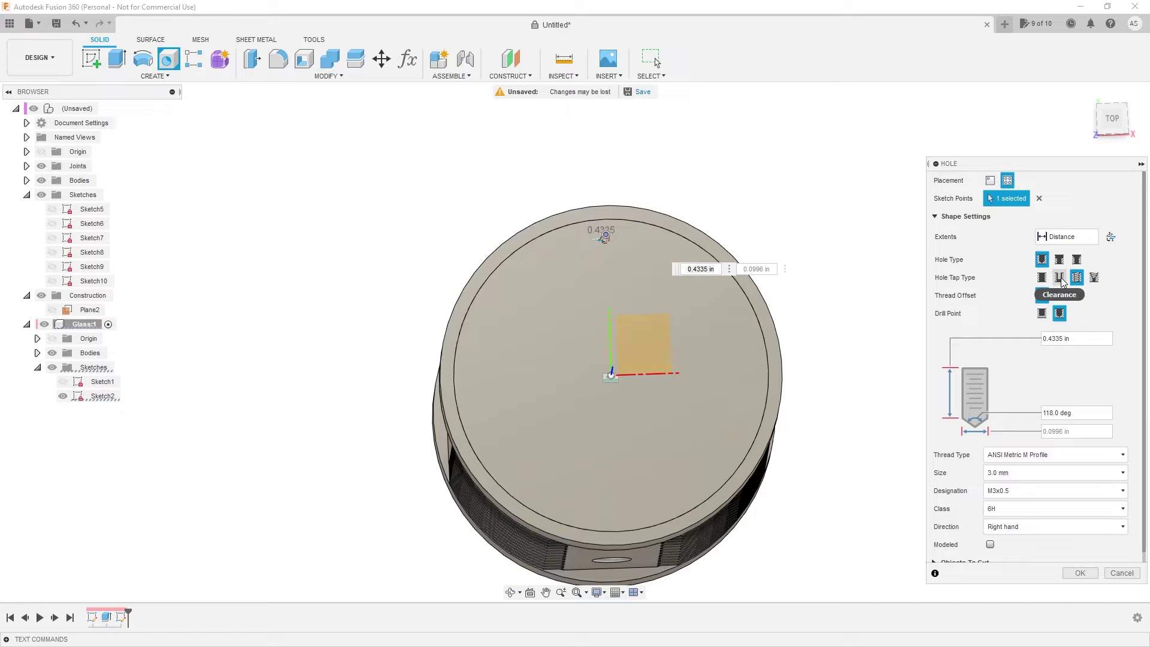
{"action": "left_click", "coordinate": [1060, 278]}
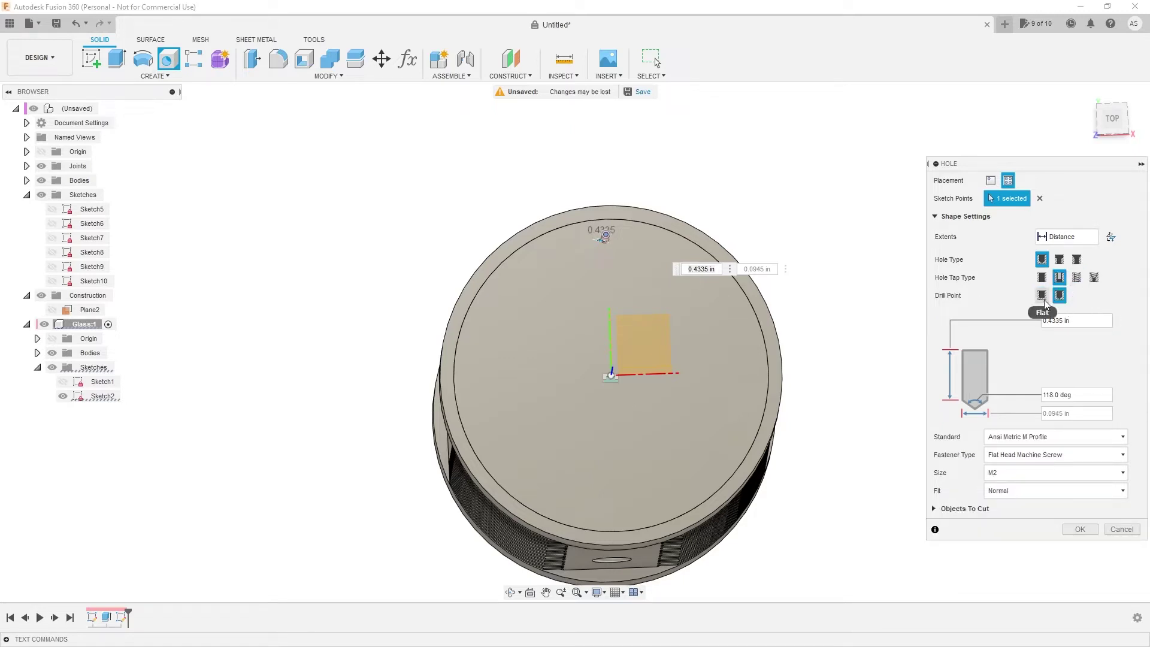
{"action": "left_click", "coordinate": [1044, 295]}
{"action": "middle_click_drag", "start_coordinate": [857, 276], "coordinate": [803, 274], "text": "shift"}
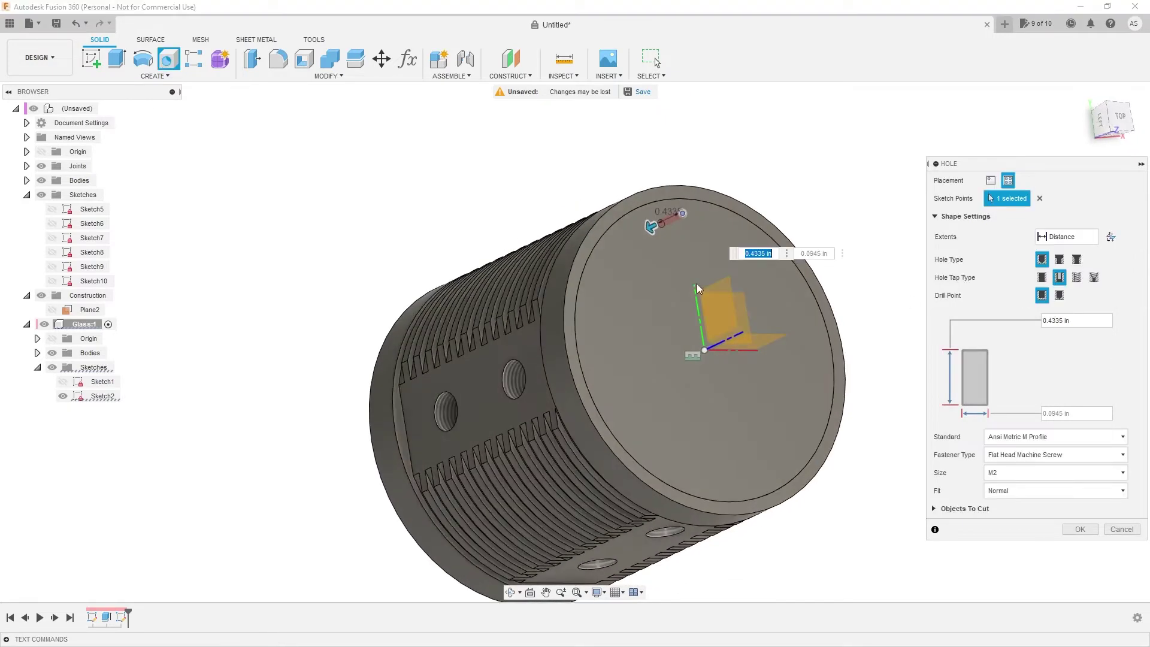
Hide the reservoir body and set the hole's extent to reach the Glass disc's opposite face
{"action": "left_click", "coordinate": [42, 180]}
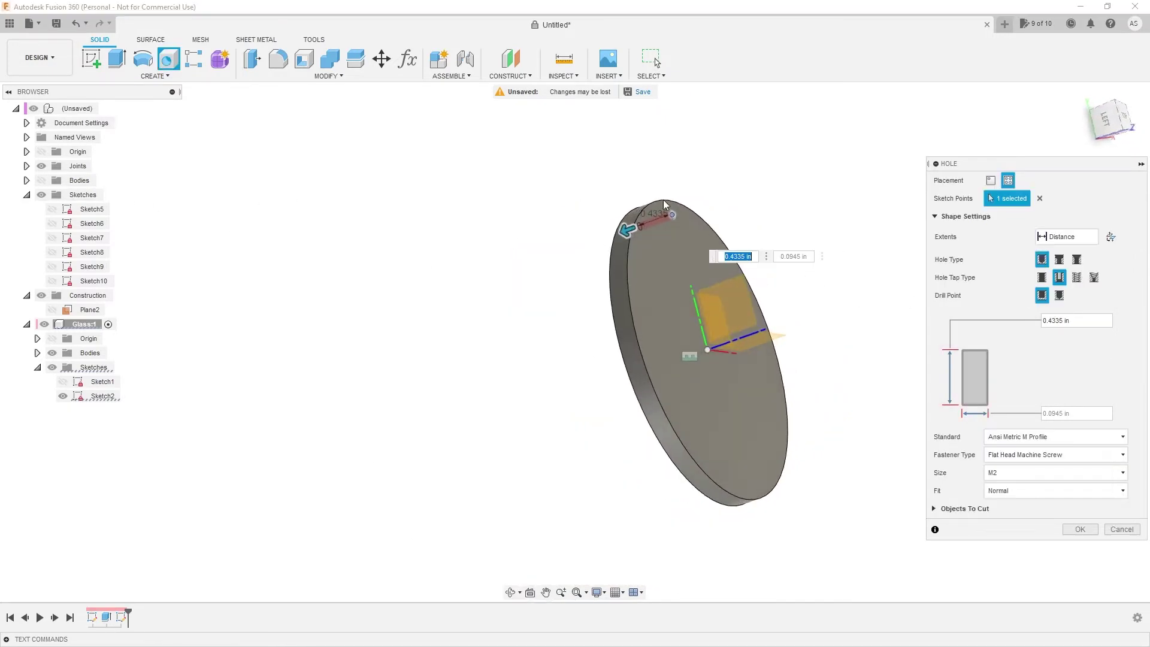
{"action": "left_click", "coordinate": [1072, 236]}
{"action": "left_click", "coordinate": [1061, 263]}
{"action": "left_click", "coordinate": [799, 245]}
{"action": "middle_click_drag", "start_coordinate": [746, 170], "coordinate": [665, 188], "text": "shift"}
{"action": "left_click", "coordinate": [670, 267]}
{"action": "scroll", "coordinate": [668, 200], "scroll_direction": "down", "scroll_amount": 1}
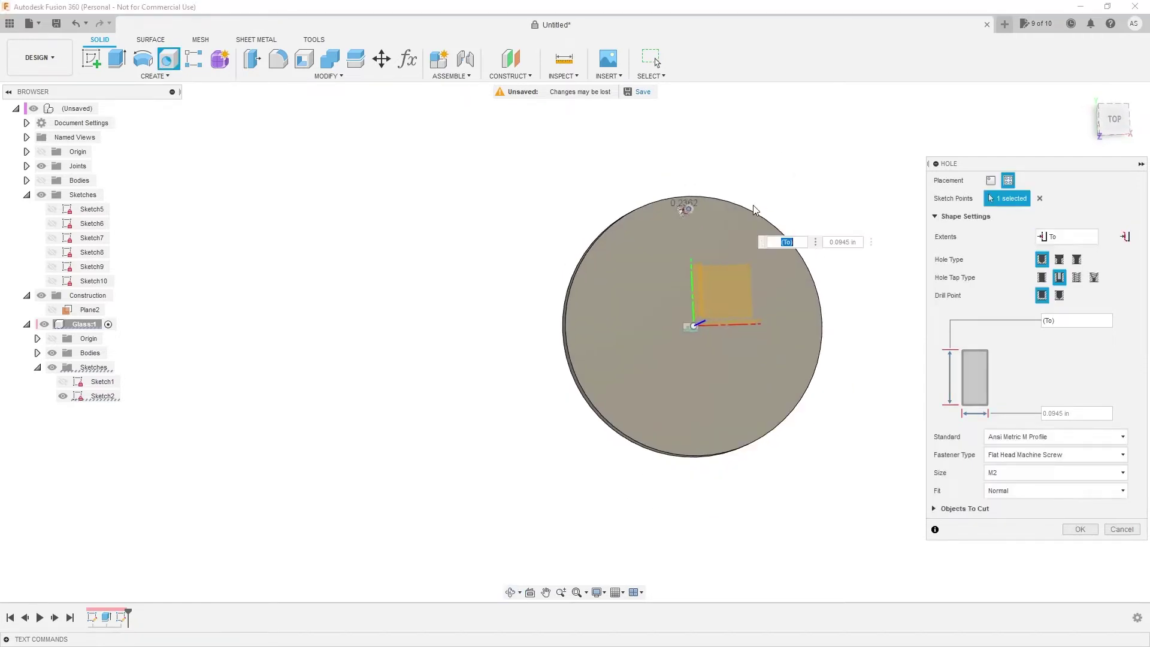
{"action": "scroll", "coordinate": [752, 208], "scroll_direction": "up", "scroll_amount": 2}
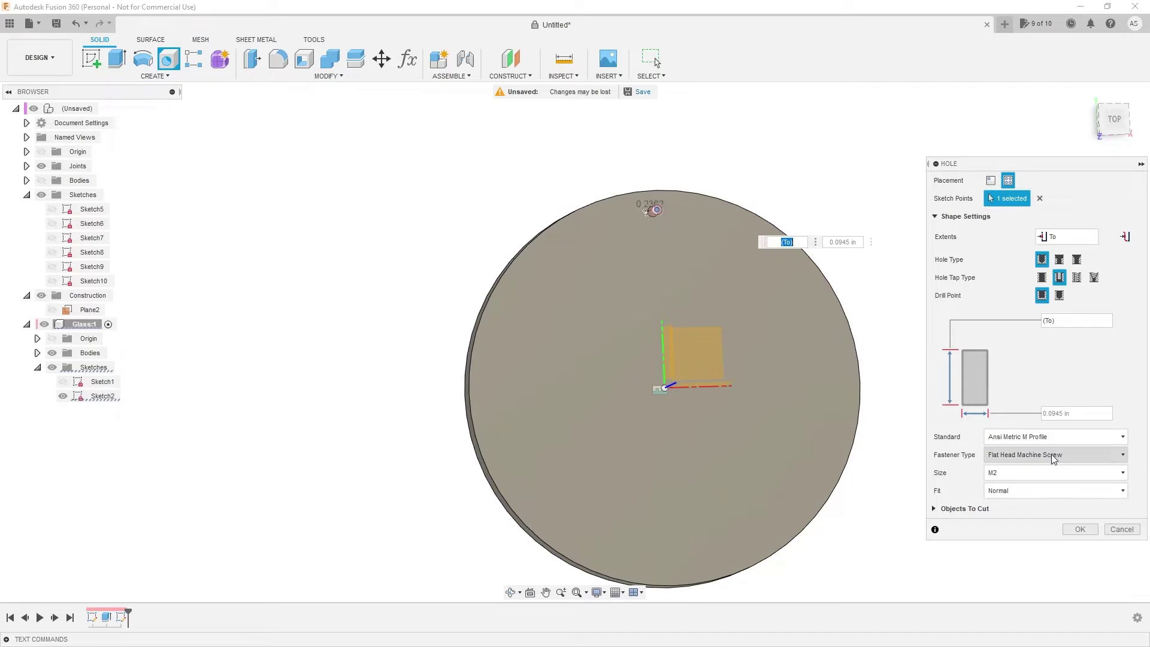
Size the clearance hole for an M3 flat head machine screw with a Close fit and create it
{"action": "left_click", "coordinate": [1038, 474]}
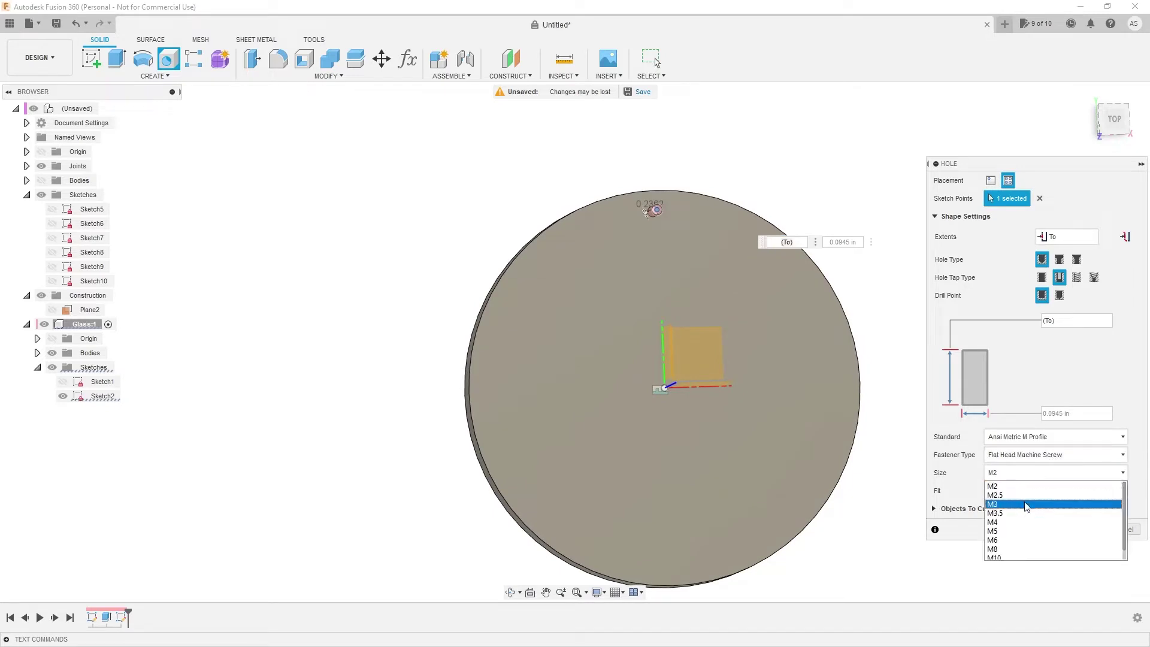
{"action": "left_click", "coordinate": [1026, 505]}
{"action": "scroll", "coordinate": [748, 181], "scroll_direction": "up", "scroll_amount": 2}
{"action": "left_click", "coordinate": [1049, 497]}
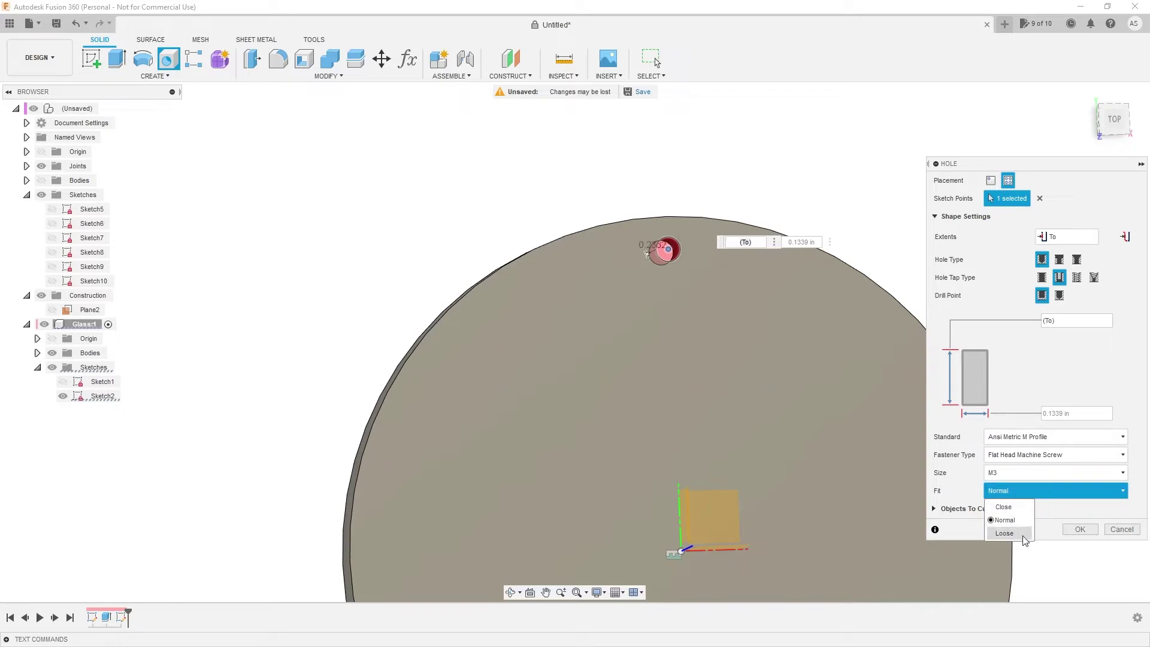
{"action": "left_click", "coordinate": [1004, 507]}
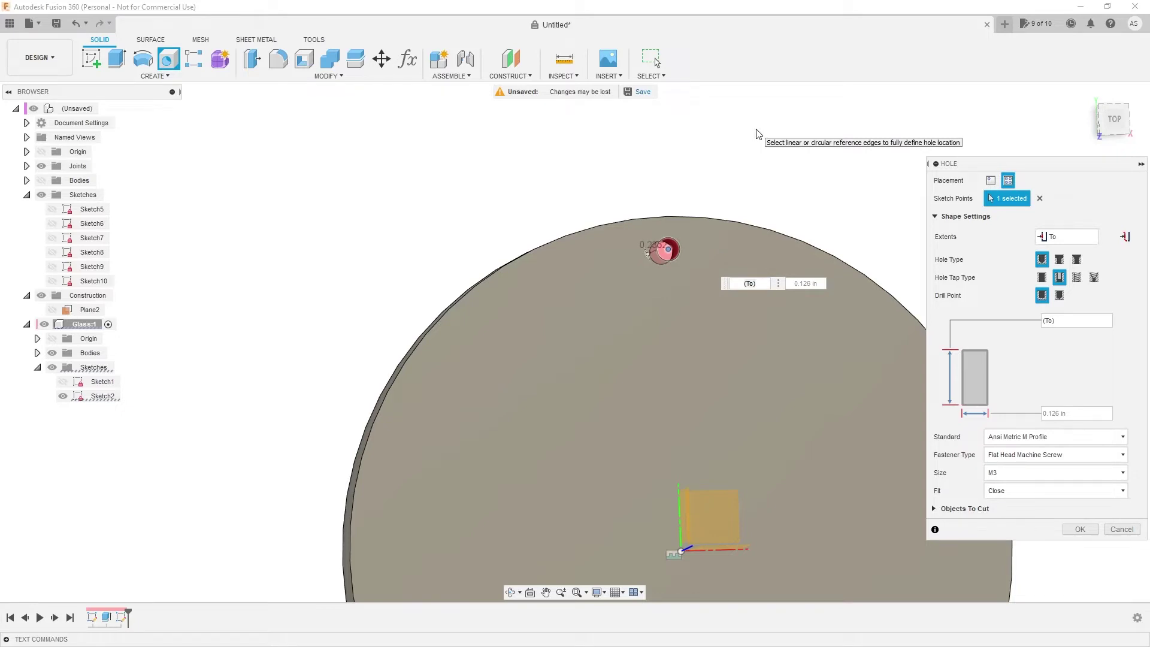
{"action": "scroll", "coordinate": [561, 115], "scroll_direction": "down", "scroll_amount": 5}
{"action": "scroll", "coordinate": [602, 301], "scroll_direction": "up", "scroll_amount": 1}
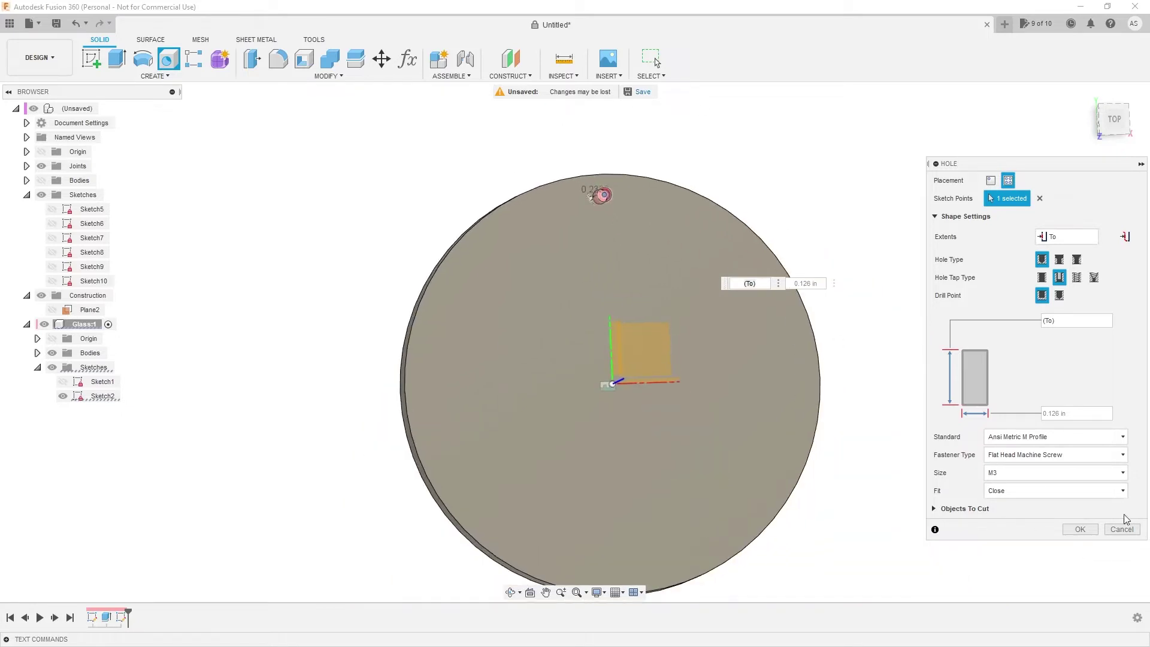
{"action": "left_click", "coordinate": [1083, 530]}
Pattern the clearance hole circularly around the Glass disc's central axis with 8 instances over the full circle
{"action": "scroll", "coordinate": [809, 195], "scroll_direction": "up", "scroll_amount": 1}
{"action": "scroll", "coordinate": [806, 293], "scroll_direction": "down", "scroll_amount": 3}
{"action": "middle_click_drag", "start_coordinate": [807, 293], "coordinate": [803, 327], "text": "shift"}
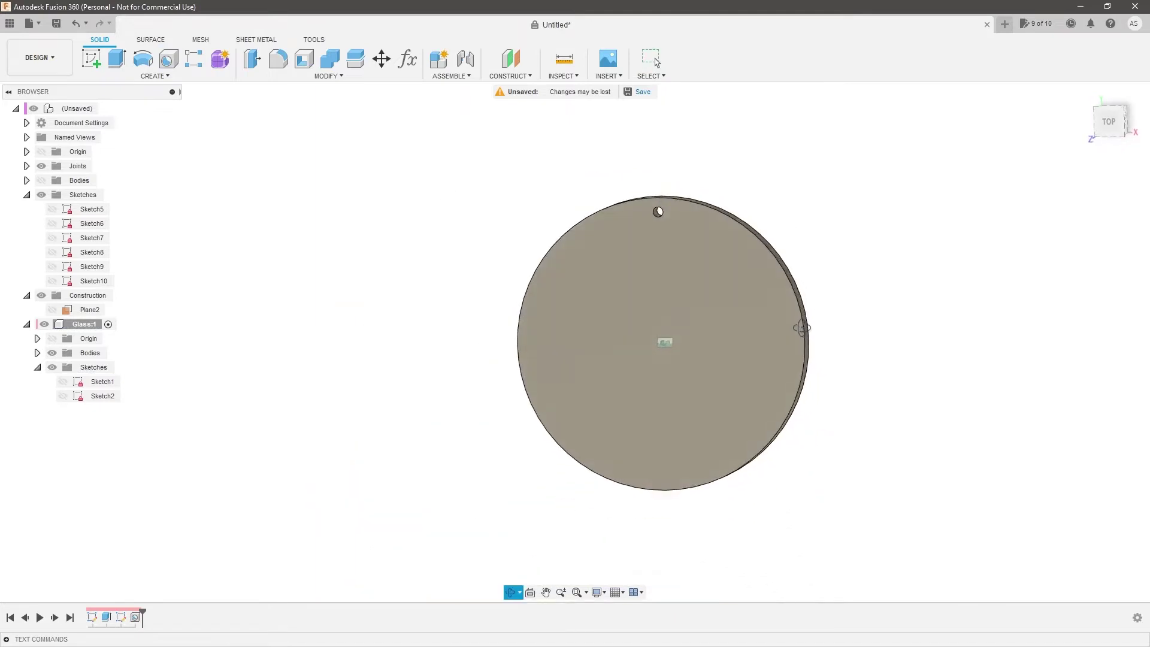
{"action": "left_click", "coordinate": [177, 78]}
{"action": "mouse_move", "coordinate": [160, 341]}
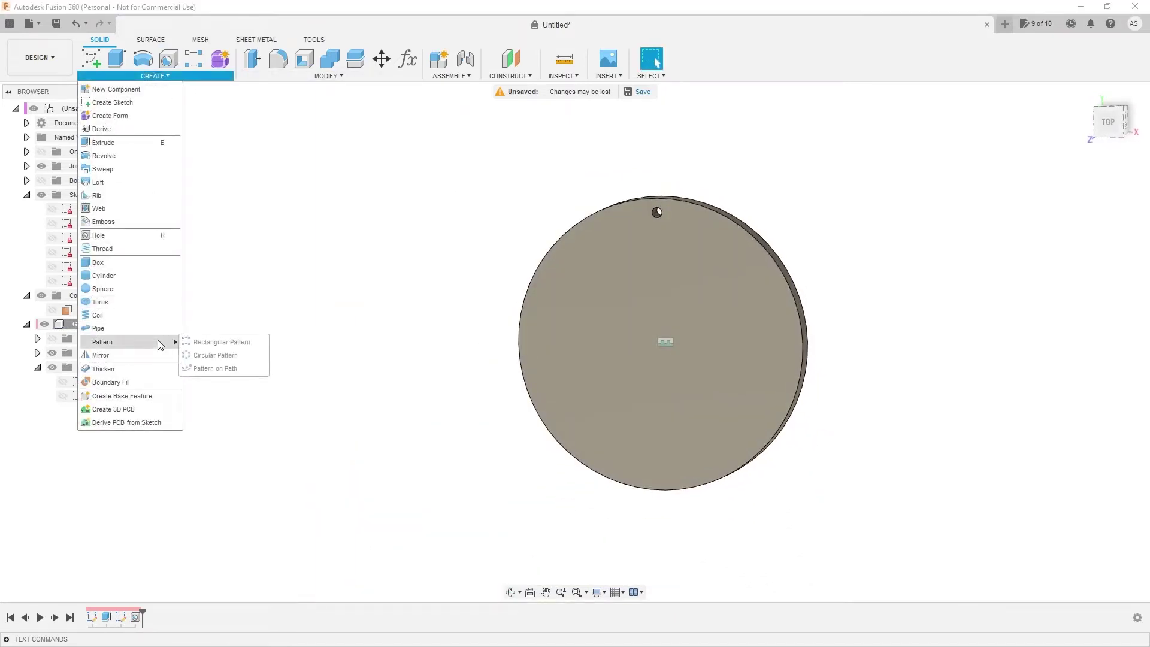
{"action": "left_click", "coordinate": [240, 355]}
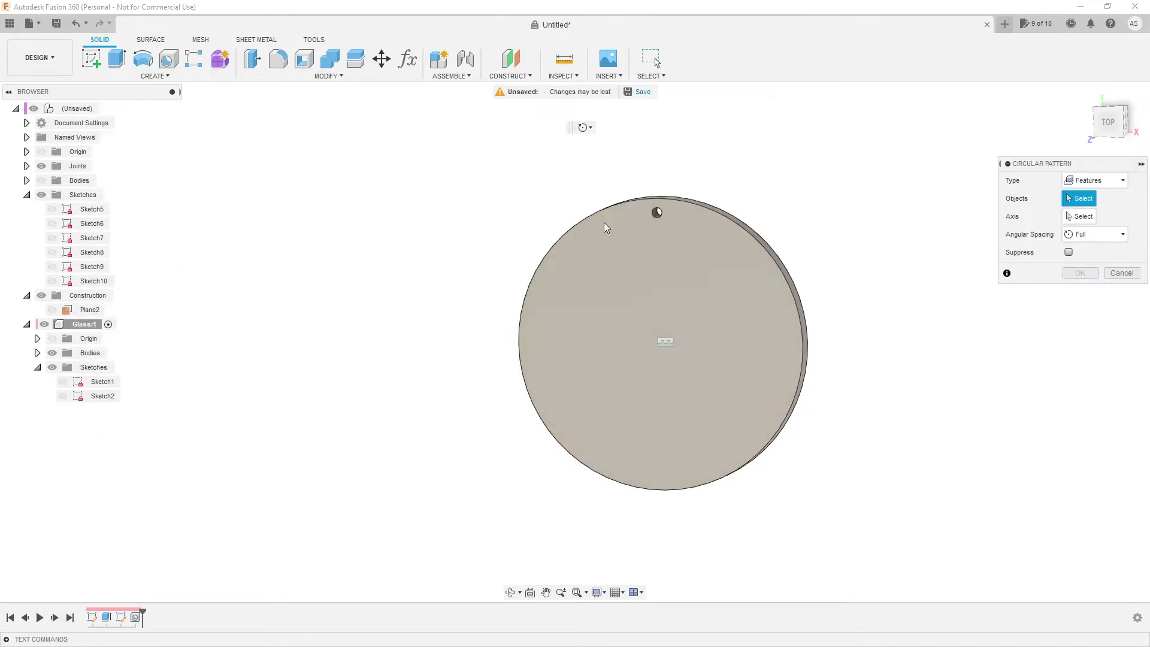
{"action": "left_click", "coordinate": [135, 617]}
{"action": "left_click", "coordinate": [1065, 220]}
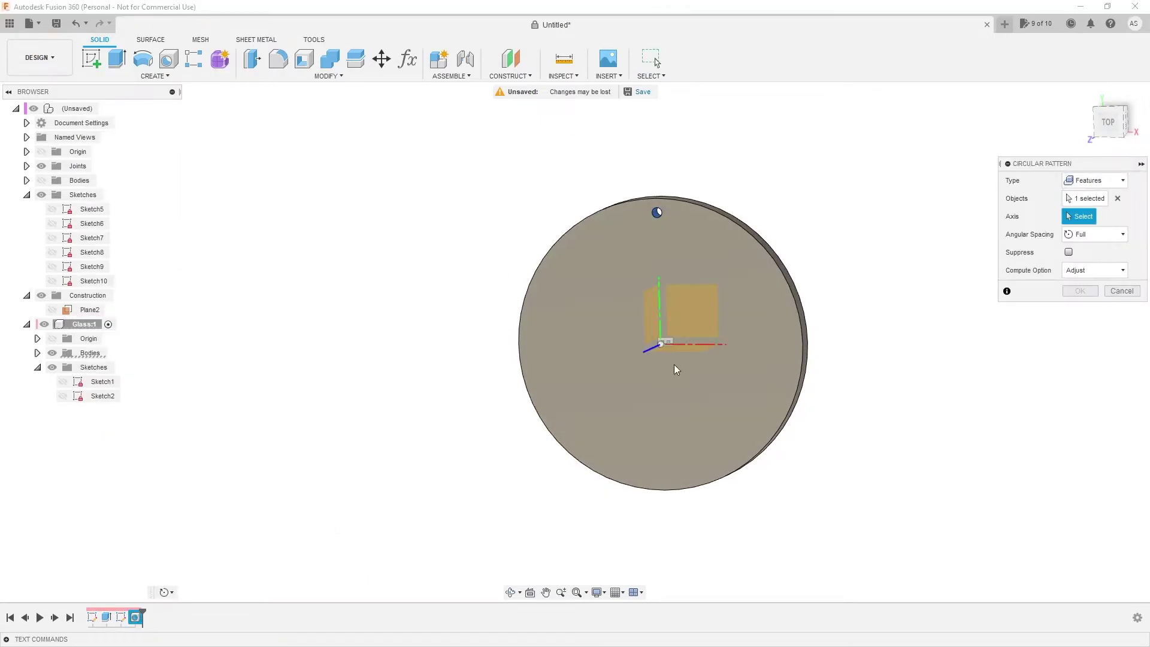
{"action": "left_click", "coordinate": [655, 348]}
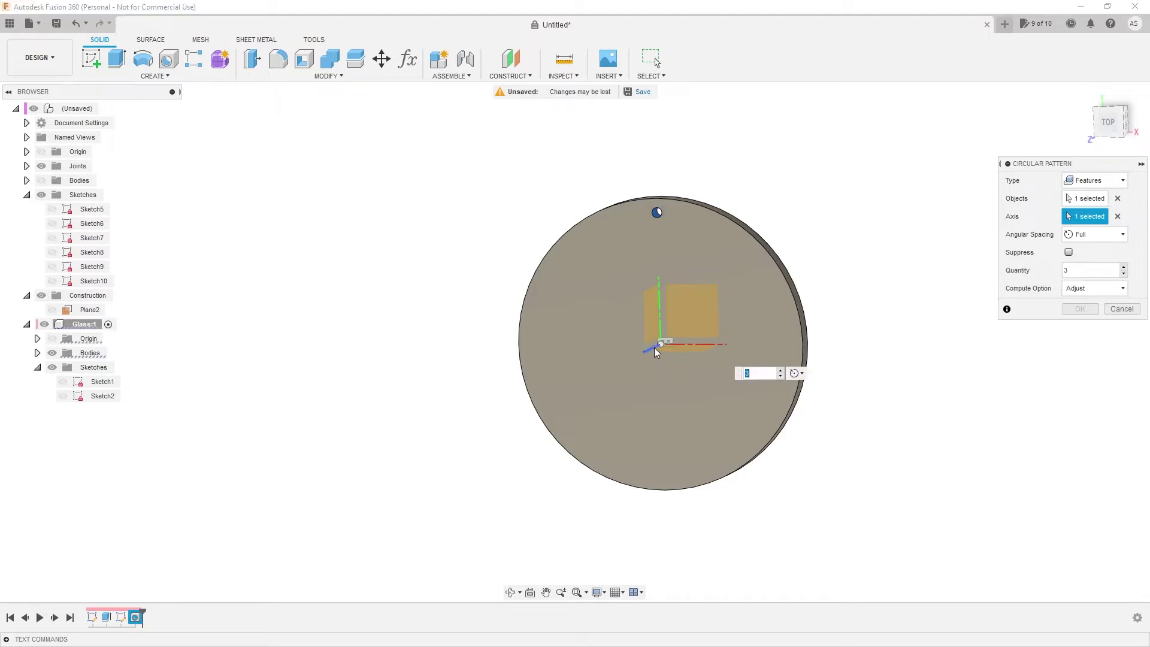
{"action": "left_click", "coordinate": [1124, 270]}
{"action": "left_click", "coordinate": [1124, 269]}
{"action": "left_click", "coordinate": [1125, 270]}
{"action": "left_click", "coordinate": [1124, 269]}
{"action": "left_click", "coordinate": [1125, 269]}
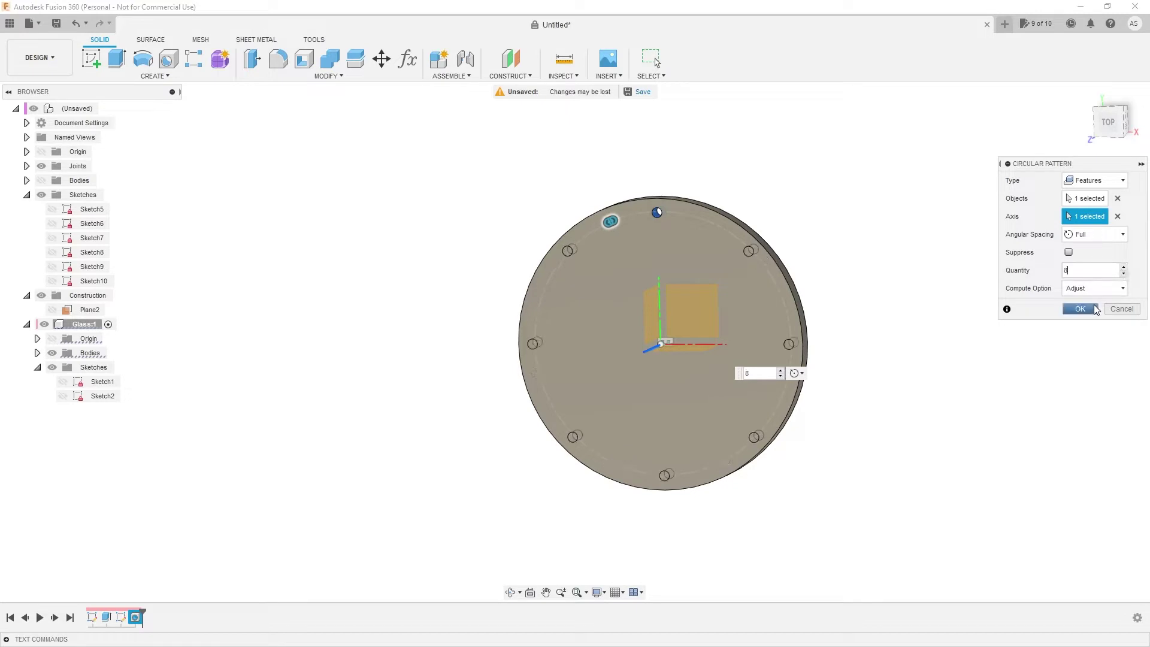
{"action": "left_click", "coordinate": [1080, 309]}
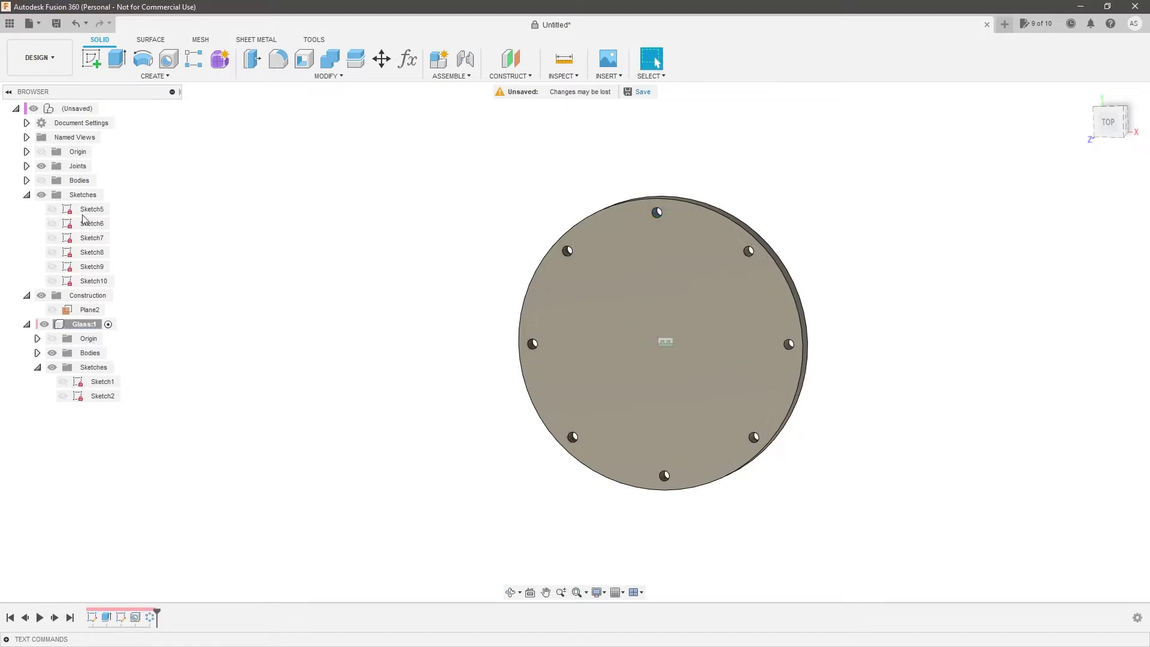
Show the reservoir body again and check the disc's clearance holes against the threaded holes beneath
{"action": "left_click", "coordinate": [42, 181]}
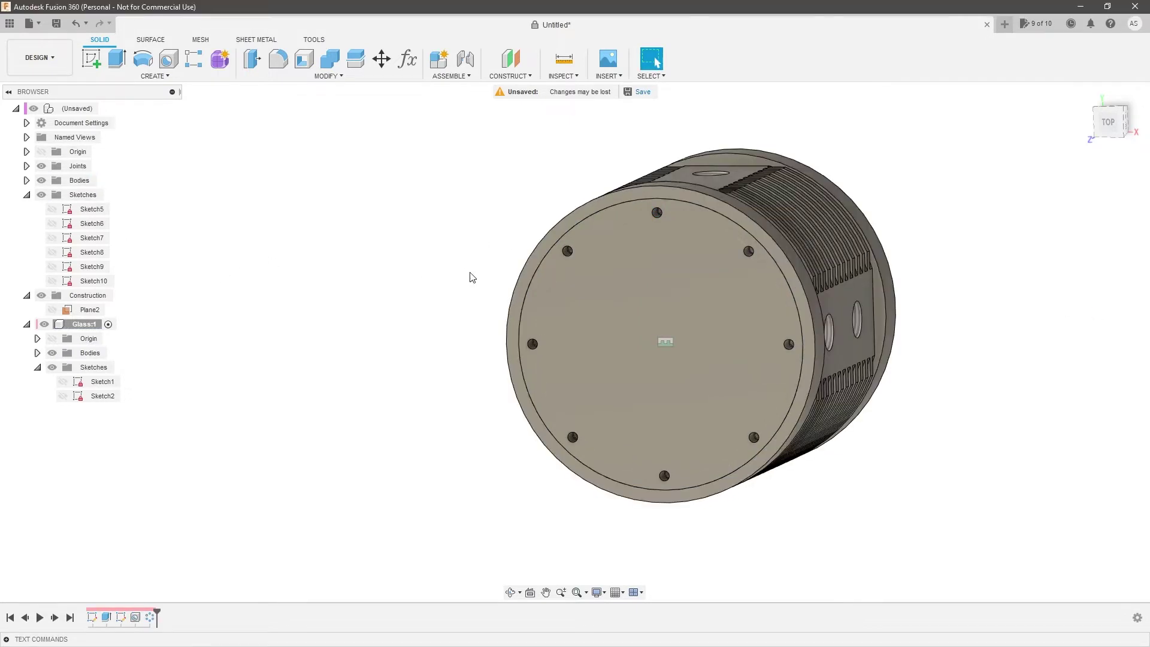
{"action": "scroll", "coordinate": [617, 215], "scroll_direction": "up", "scroll_amount": 10}
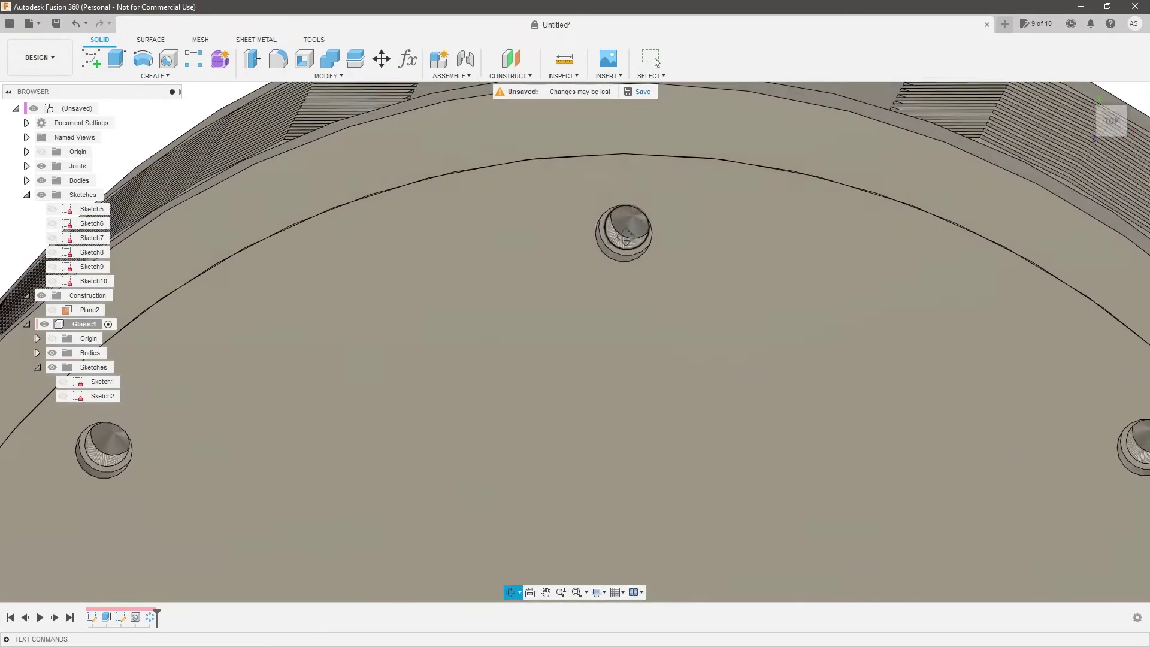
{"action": "scroll", "coordinate": [625, 234], "scroll_direction": "up", "scroll_amount": 8}
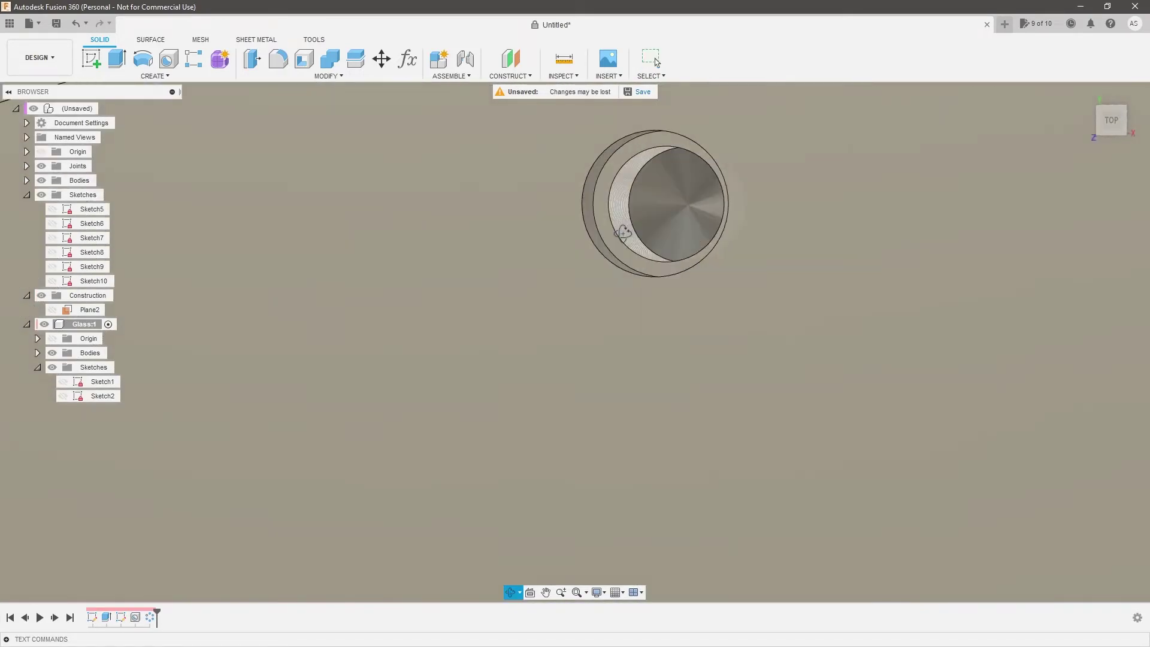
{"action": "scroll", "coordinate": [638, 246], "scroll_direction": "down", "scroll_amount": 10}
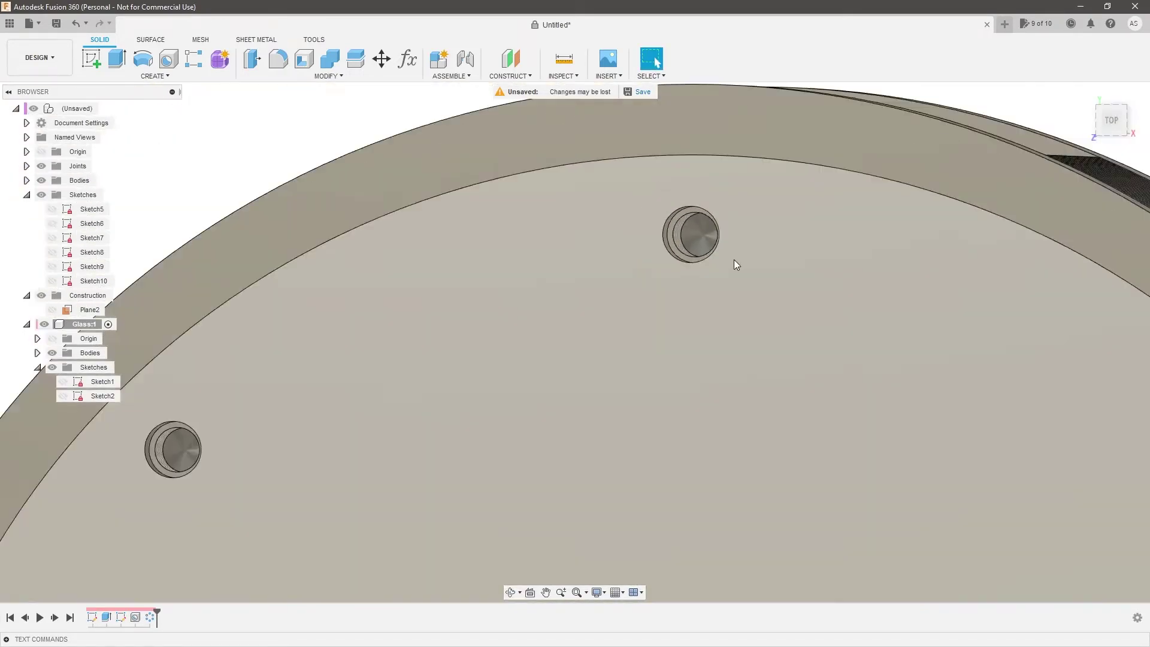
{"action": "scroll", "coordinate": [300, 408], "scroll_direction": "up", "scroll_amount": 3}
{"action": "scroll", "coordinate": [496, 336], "scroll_direction": "down", "scroll_amount": 12}
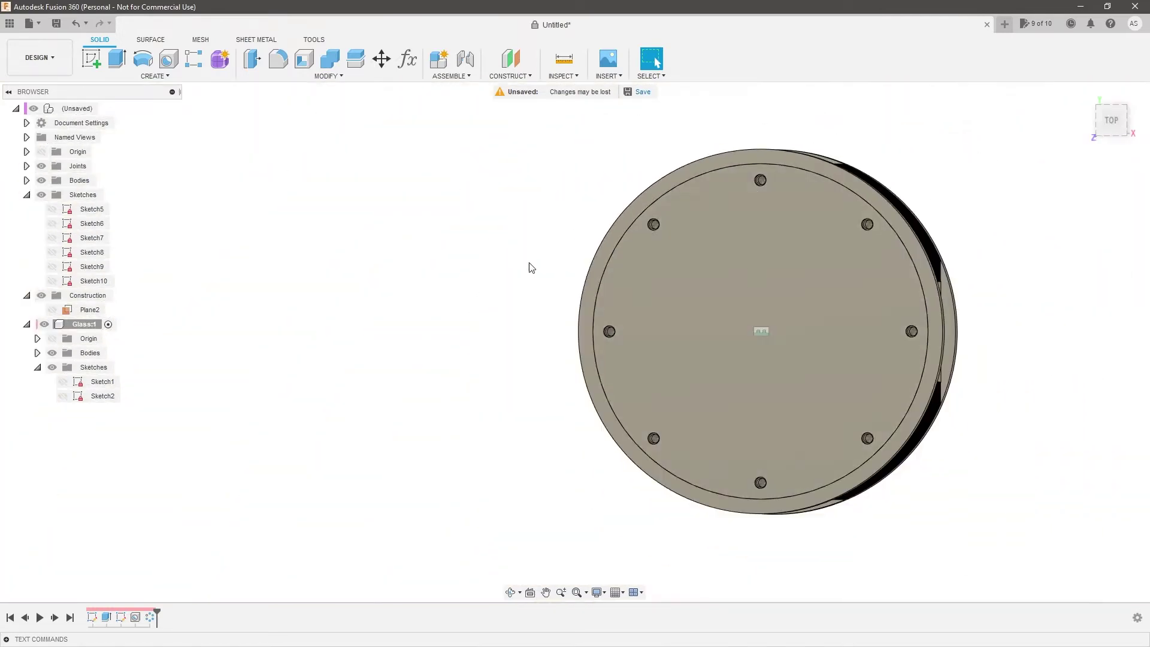
{"action": "middle_click_drag", "start_coordinate": [529, 268], "coordinate": [936, 290], "text": "shift"}
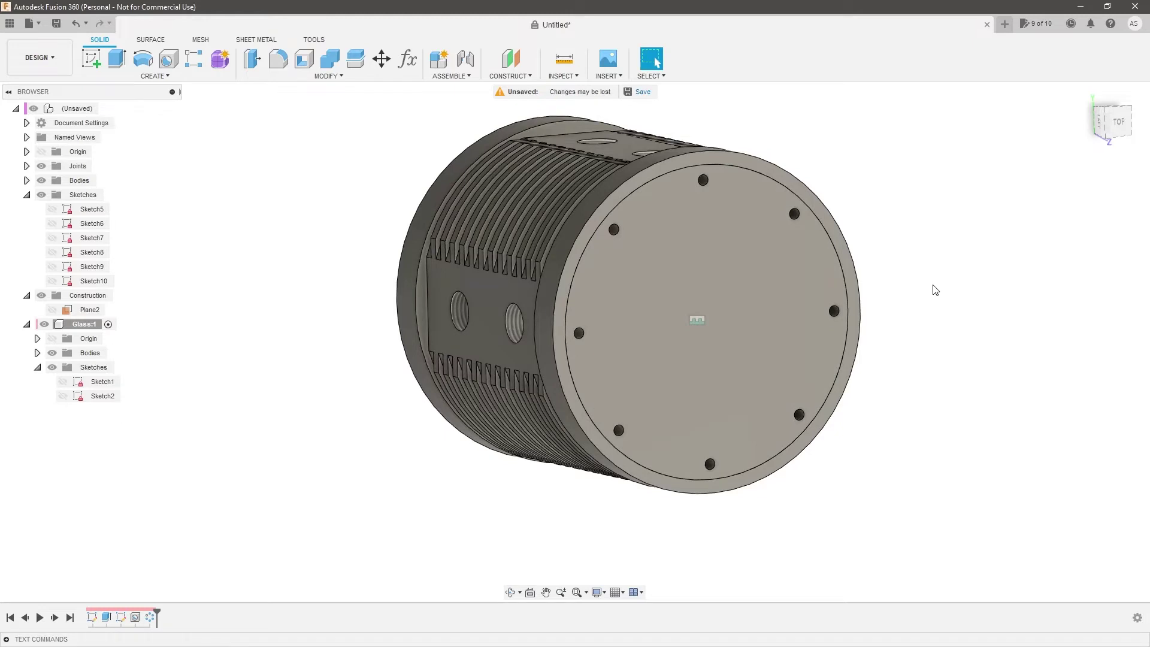
Search the appearance library for acrylic and apply a transparent acrylic appearance to the Glass disc
{"action": "key", "text": "a"}
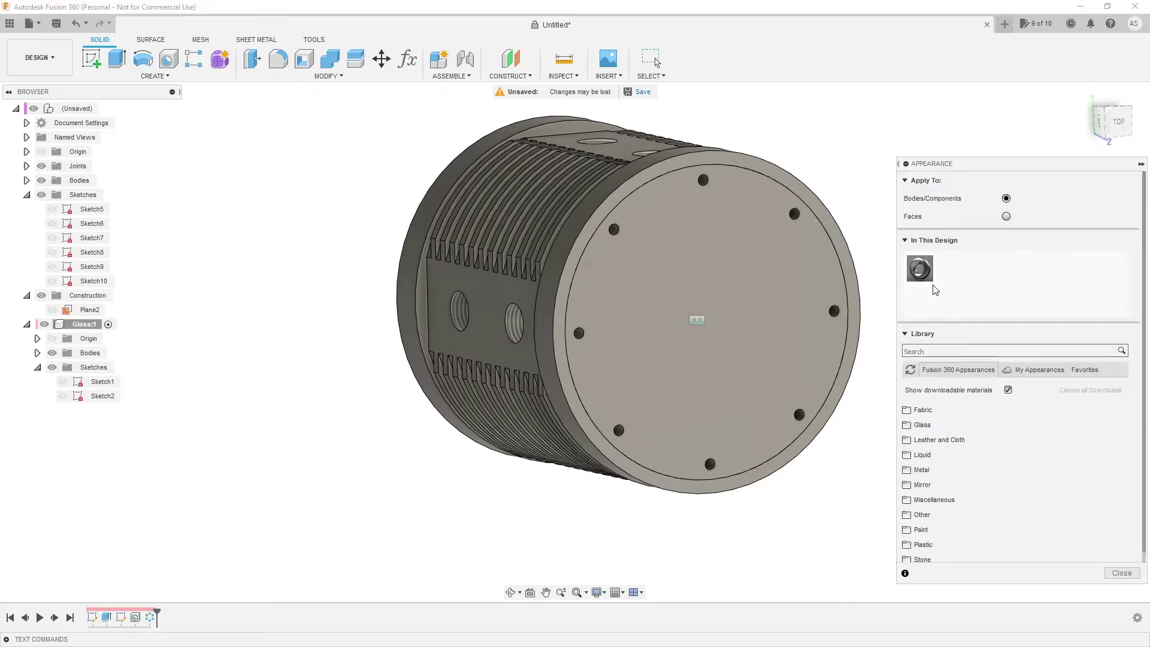
{"action": "left_click", "coordinate": [955, 351]}
{"action": "type", "text": "a"}
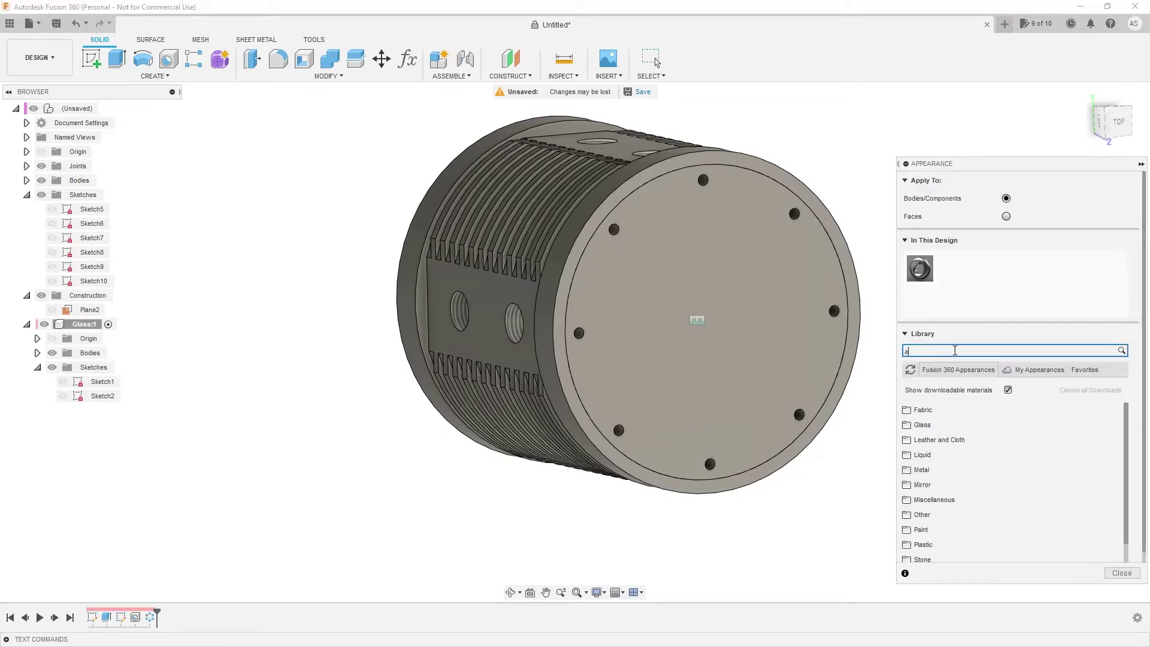
{"action": "type", "text": "crlic"}
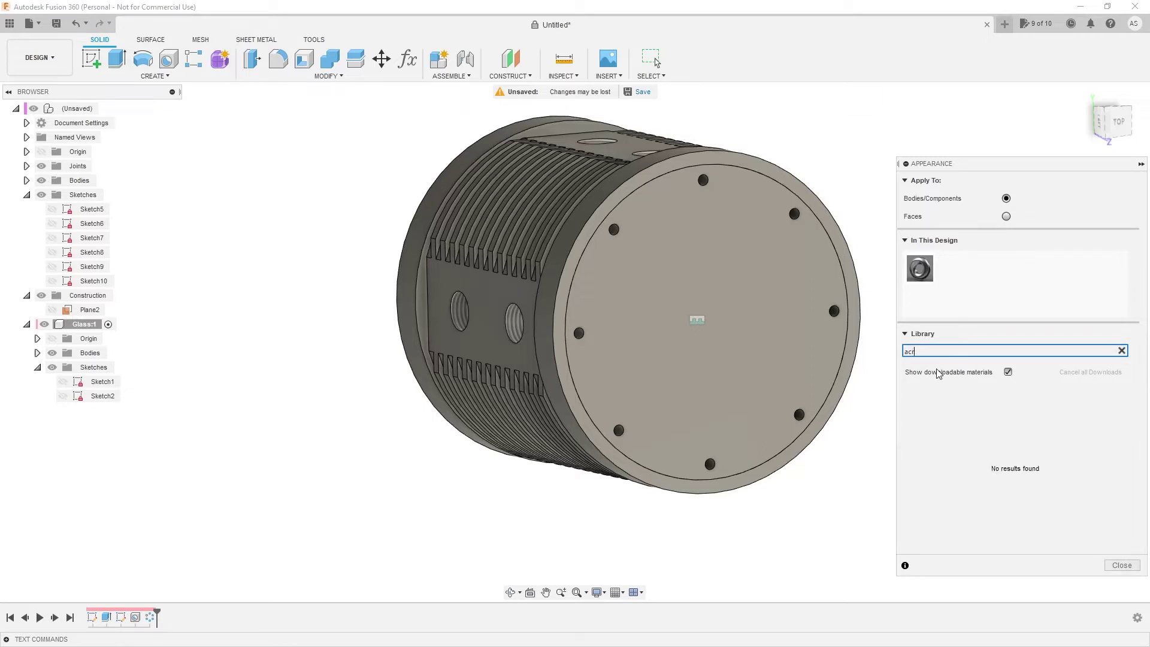
{"action": "left_click_drag", "start_coordinate": [916, 445], "coordinate": [729, 353]}
{"action": "left_click", "coordinate": [1122, 565]}
{"action": "middle_click_drag", "start_coordinate": [811, 457], "coordinate": [800, 247], "text": "shift"}
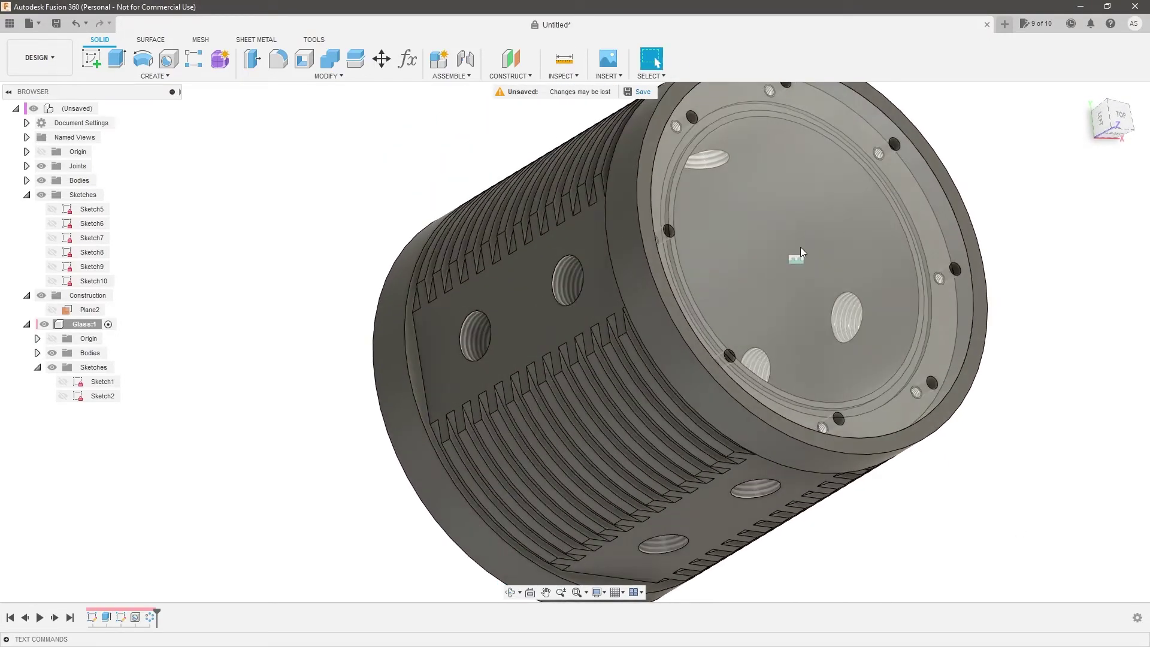
{"action": "scroll", "coordinate": [876, 303], "scroll_direction": "down", "scroll_amount": 3}
{"action": "middle_click_drag", "start_coordinate": [993, 259], "coordinate": [932, 295], "text": "shift"}
{"action": "left_click", "coordinate": [652, 58]}
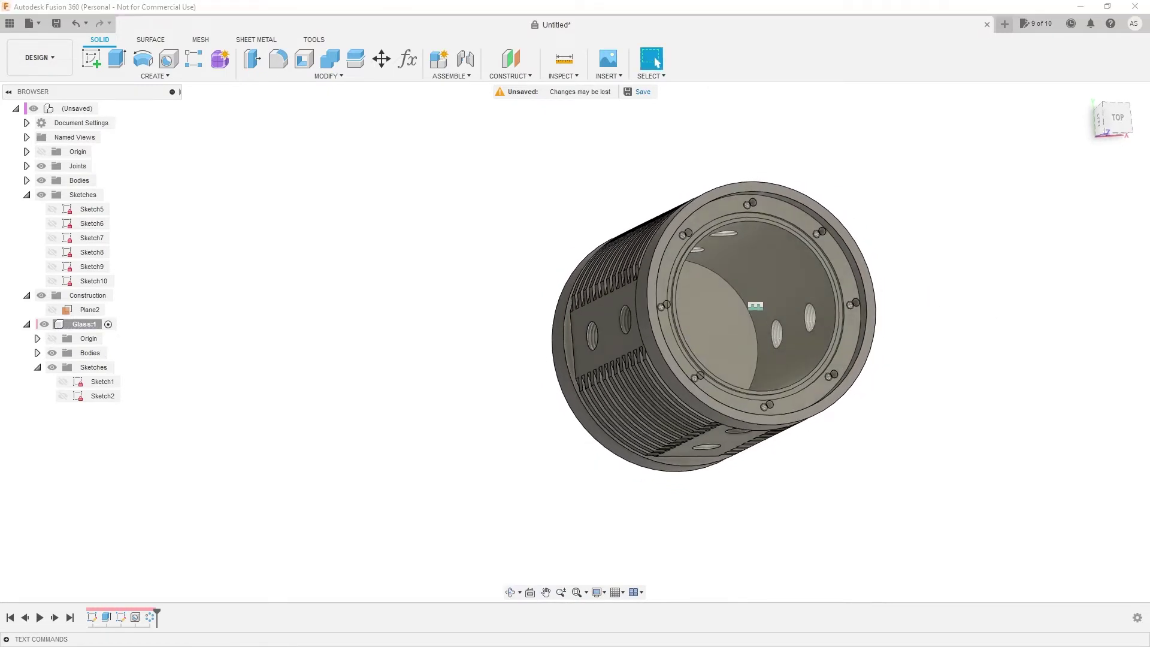
{"action": "middle_click_drag", "start_coordinate": [1008, 292], "coordinate": [1033, 282], "text": "shift"}
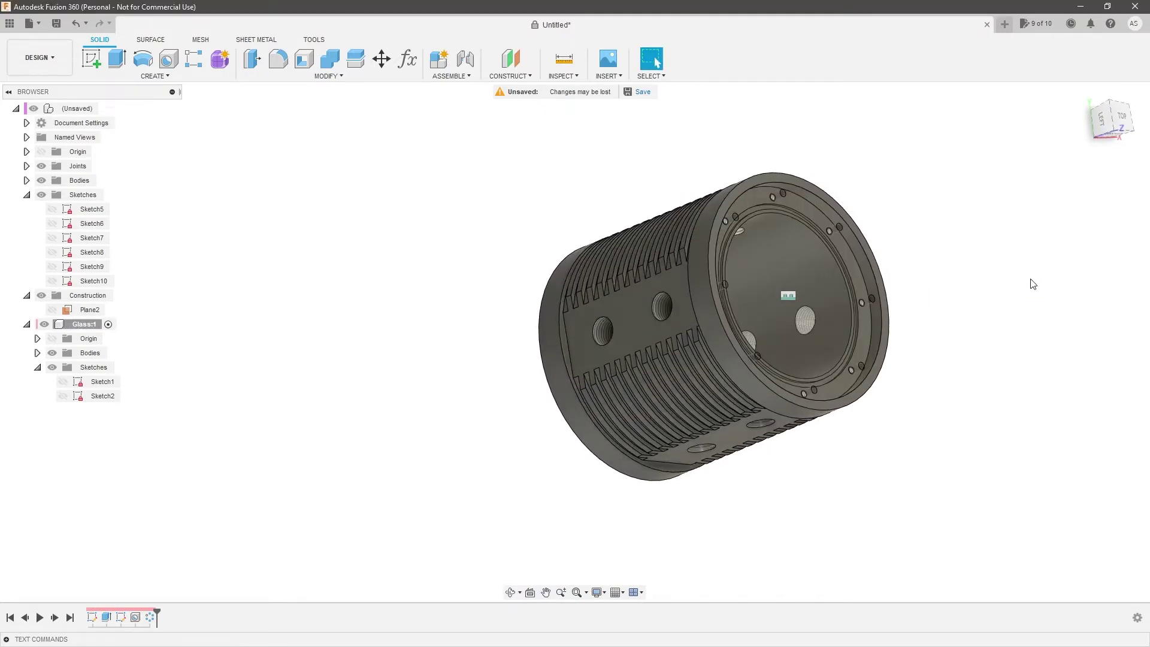
Start saving the design and create a new project named Watercooling Loop as a storage location
{"action": "key", "text": "ctrl+s"}
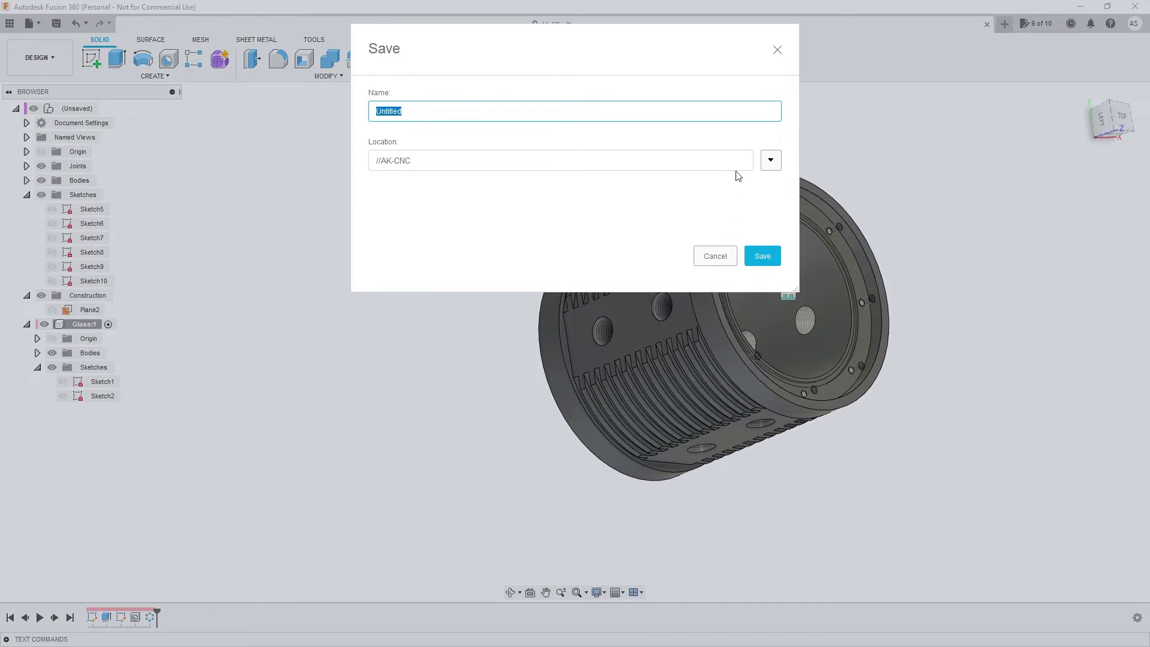
{"action": "left_click", "coordinate": [770, 161]}
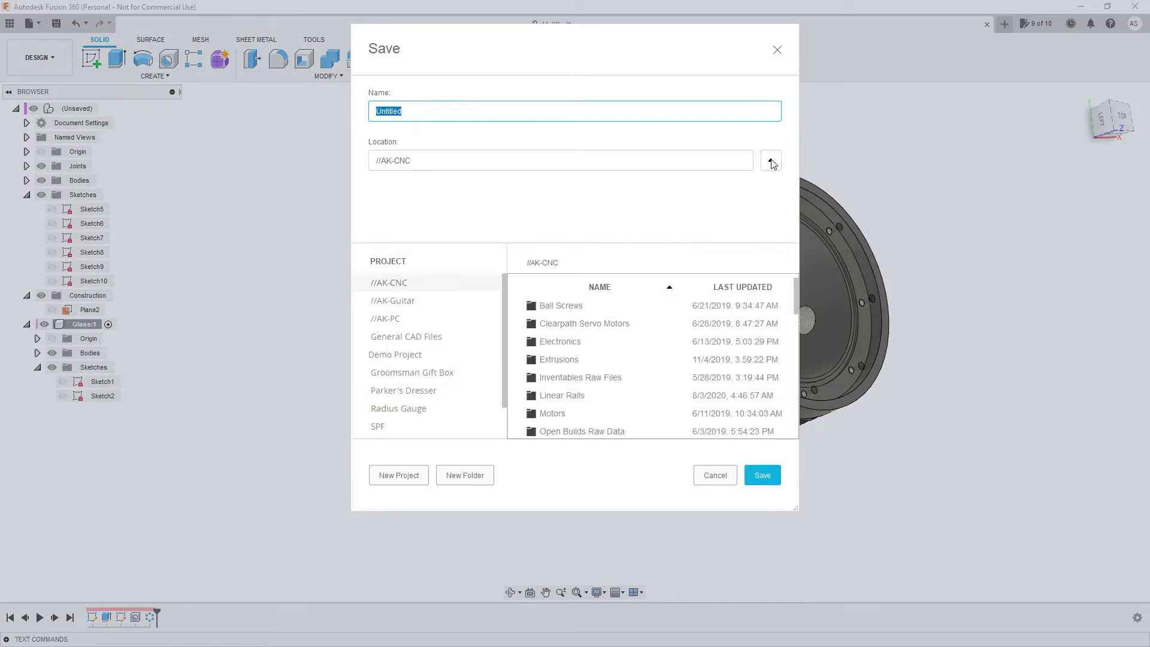
{"action": "scroll", "coordinate": [482, 427], "scroll_direction": "down", "scroll_amount": 2}
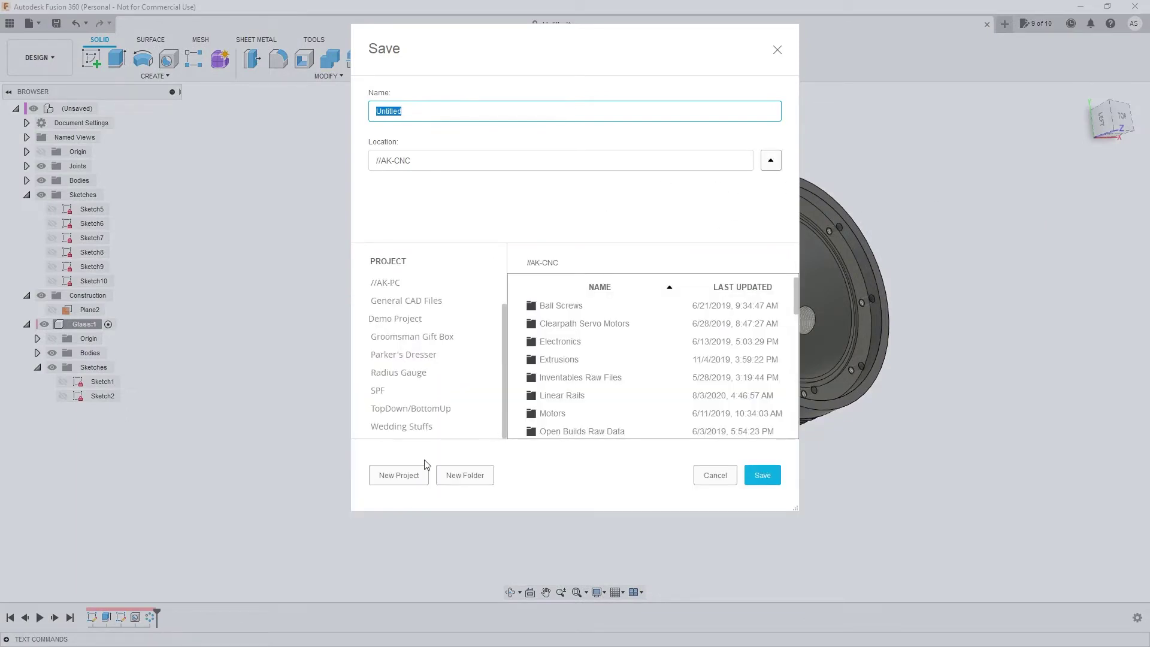
{"action": "left_click_drag", "start_coordinate": [504, 361], "coordinate": [501, 405]}
{"action": "left_click", "coordinate": [399, 477]}
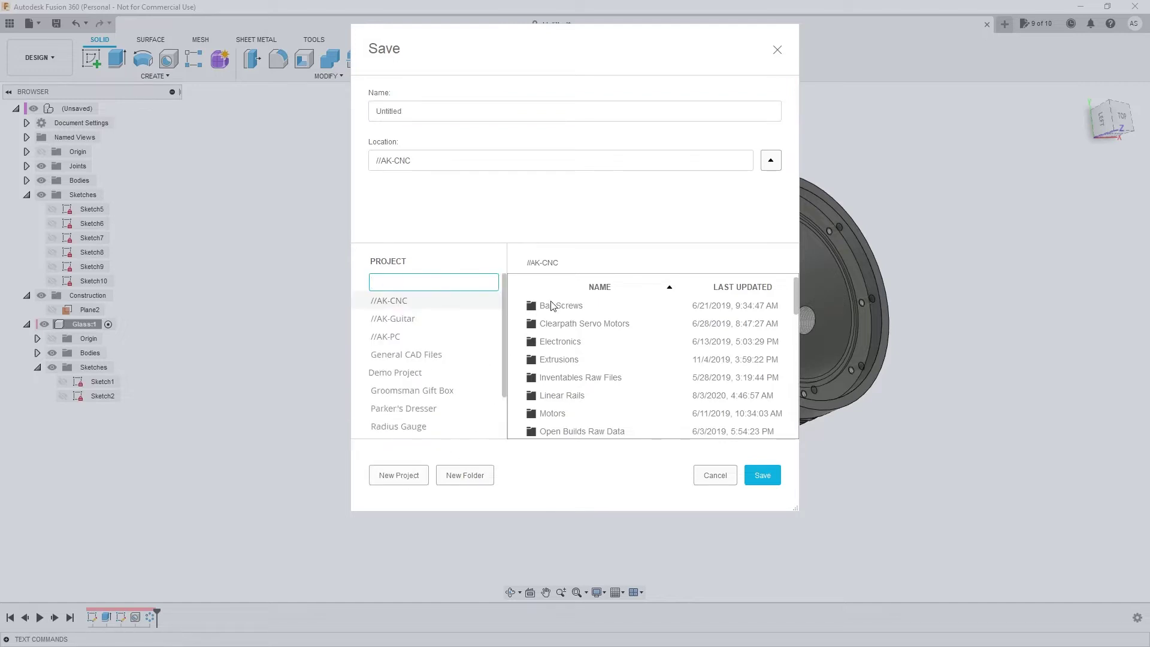
{"action": "type", "text": "Reso"}
{"action": "key", "text": "BackSpace"}
{"action": "key", "text": "BackSpace"}
{"action": "type", "text": "Watercooling"}
{"action": "key", "text": "Return"}
Save the design under the name Reservoir in the Watercooling Loop project
{"action": "scroll", "coordinate": [428, 286], "scroll_direction": "down", "scroll_amount": 1}
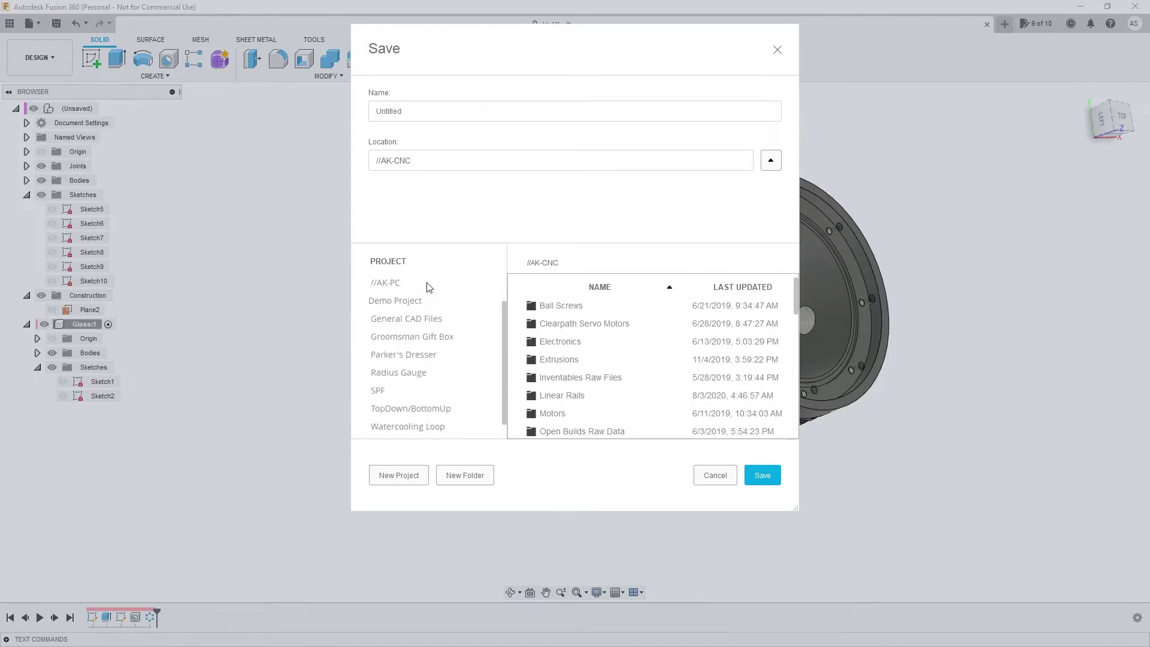
{"action": "scroll", "coordinate": [429, 417], "scroll_direction": "down", "scroll_amount": 1}
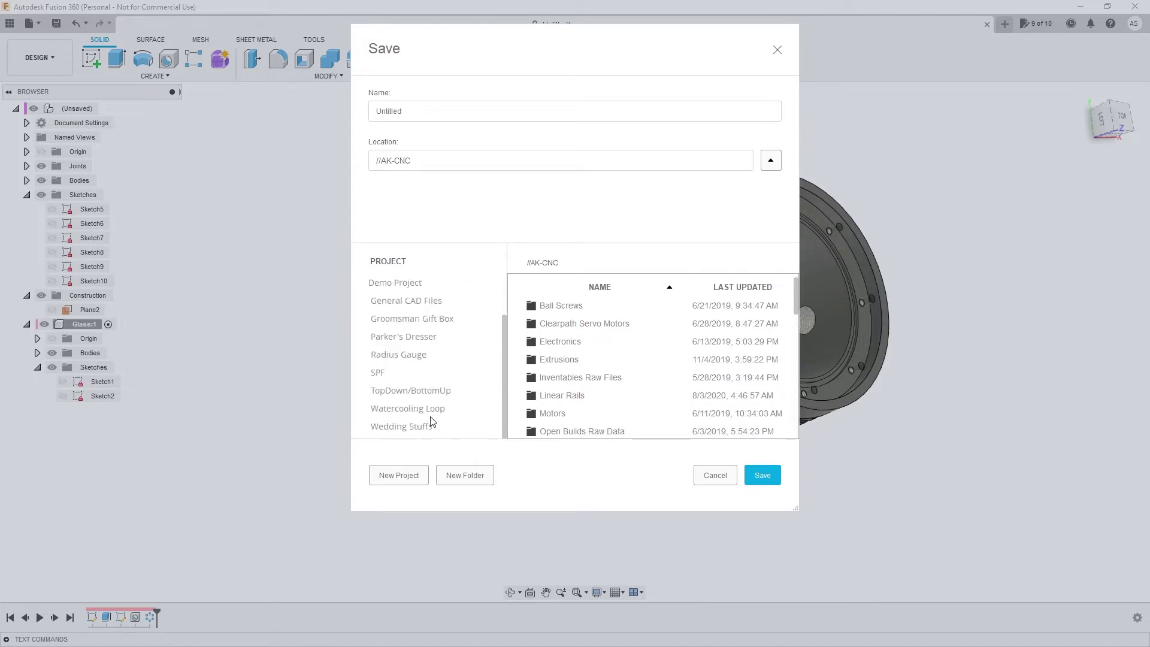
{"action": "left_click", "coordinate": [431, 409]}
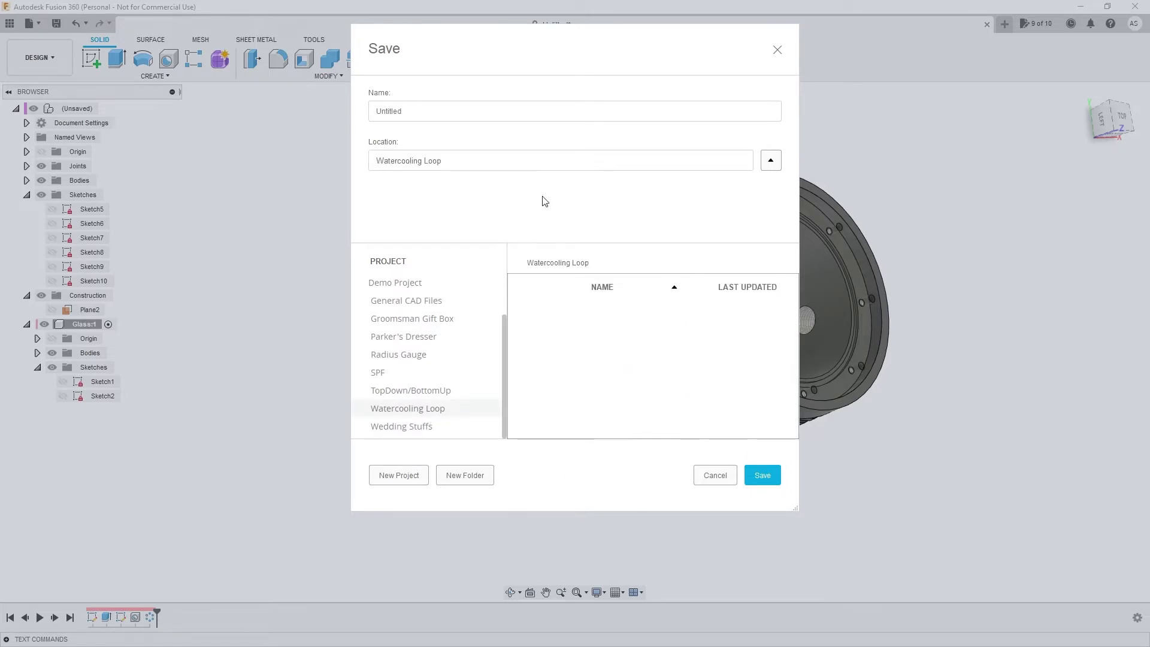
{"action": "left_click", "coordinate": [451, 109]}
{"action": "type", "text": "Reservoir"}
{"action": "key", "text": "Return"}
Open the McMaster-Carr component catalogue for insertion, enlarge its window and show the Screws & Bolts category
{"action": "middle_click_drag", "start_coordinate": [679, 173], "coordinate": [810, 207], "text": "shift"}
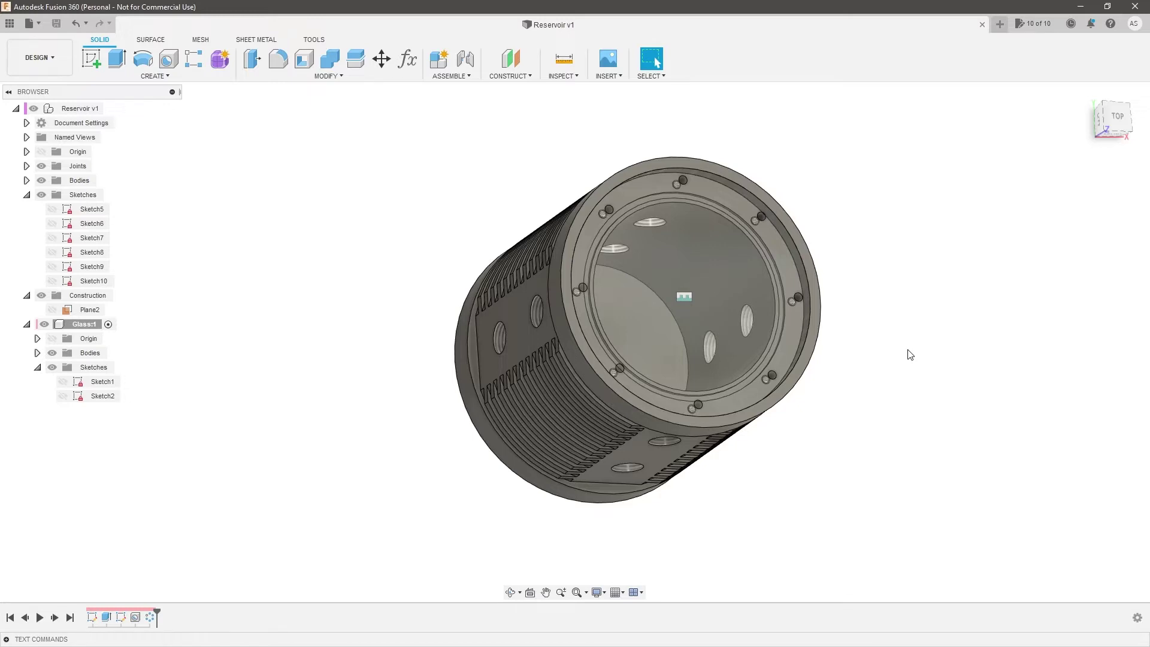
{"action": "left_click", "coordinate": [603, 76]}
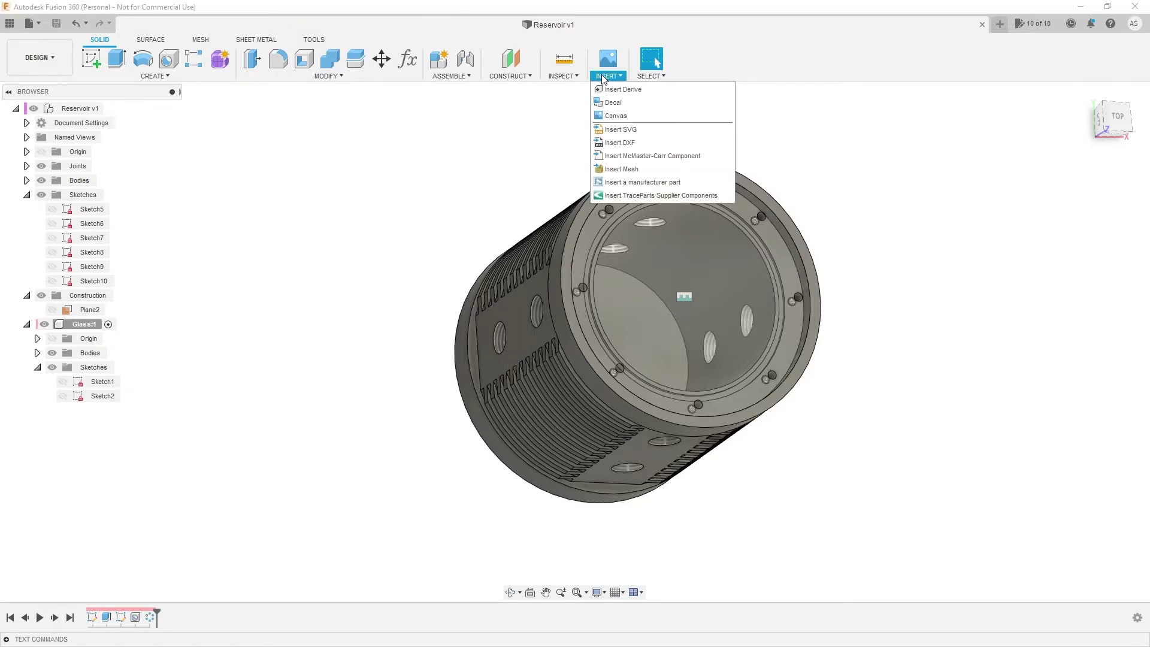
{"action": "left_click", "coordinate": [653, 157]}
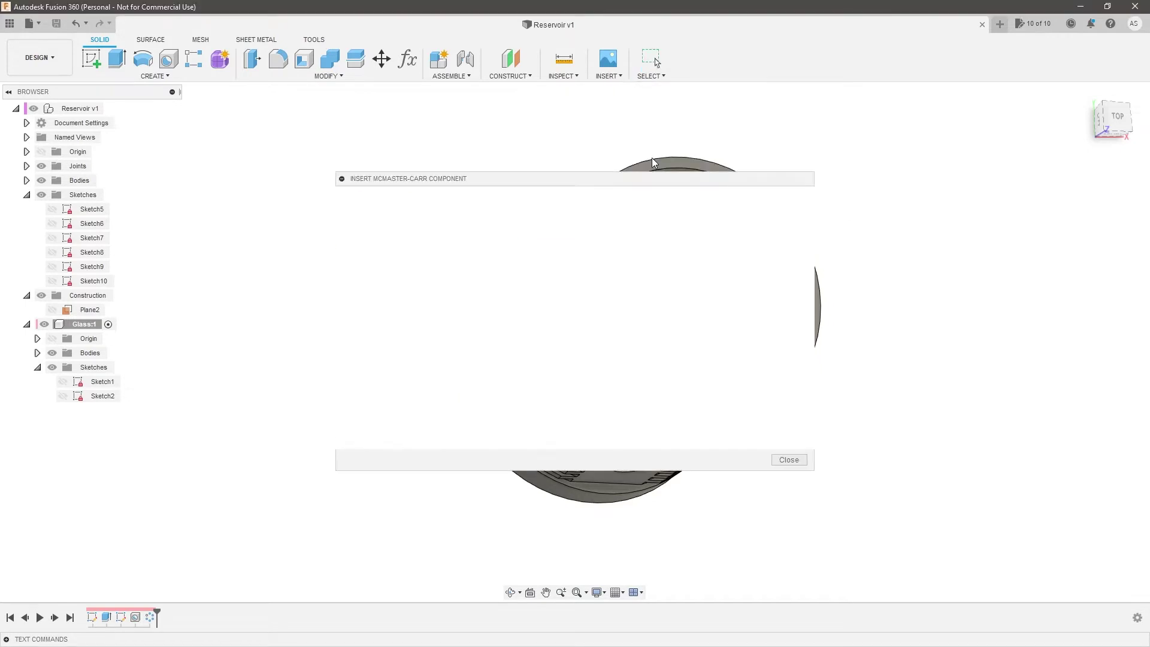
{"action": "left_click_drag", "start_coordinate": [591, 177], "coordinate": [368, 93]}
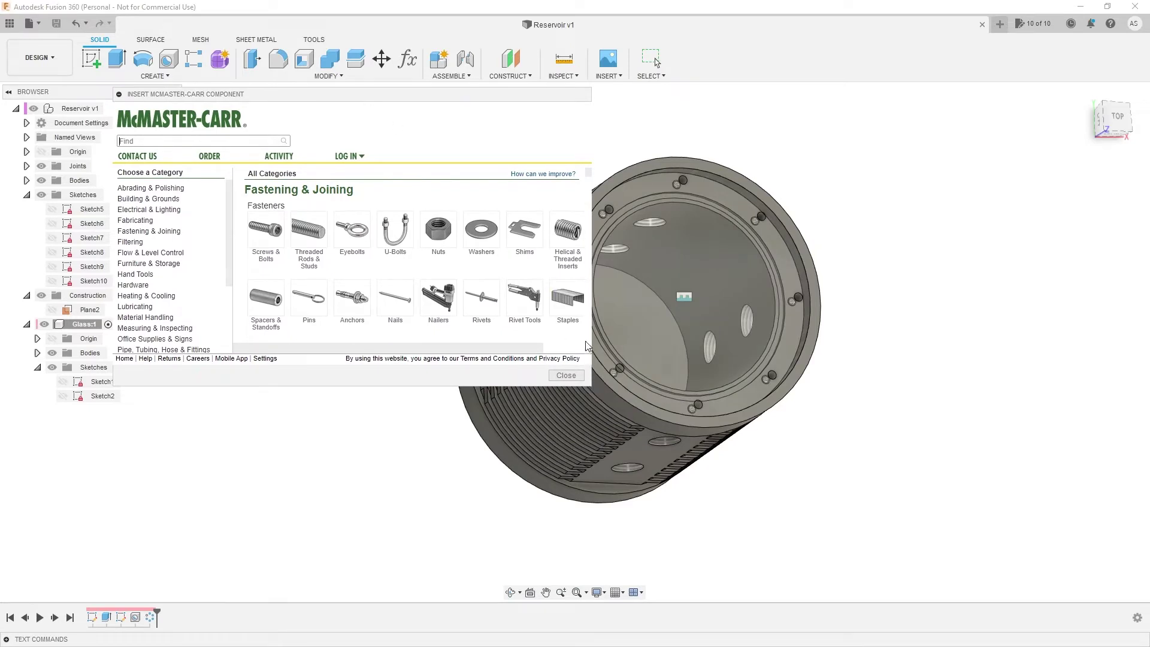
{"action": "left_click_drag", "start_coordinate": [533, 345], "coordinate": [508, 346]}
{"action": "left_click_drag", "start_coordinate": [587, 382], "coordinate": [681, 443]}
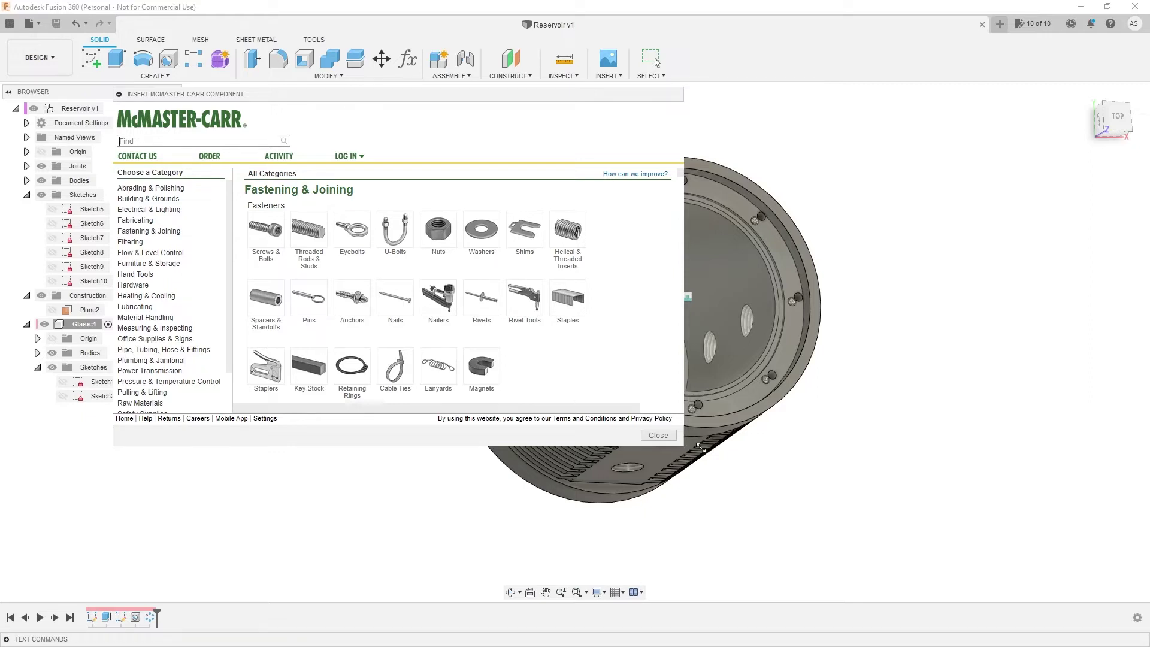
{"action": "left_click_drag", "start_coordinate": [692, 444], "coordinate": [760, 475]}
{"action": "left_click", "coordinate": [267, 223]}
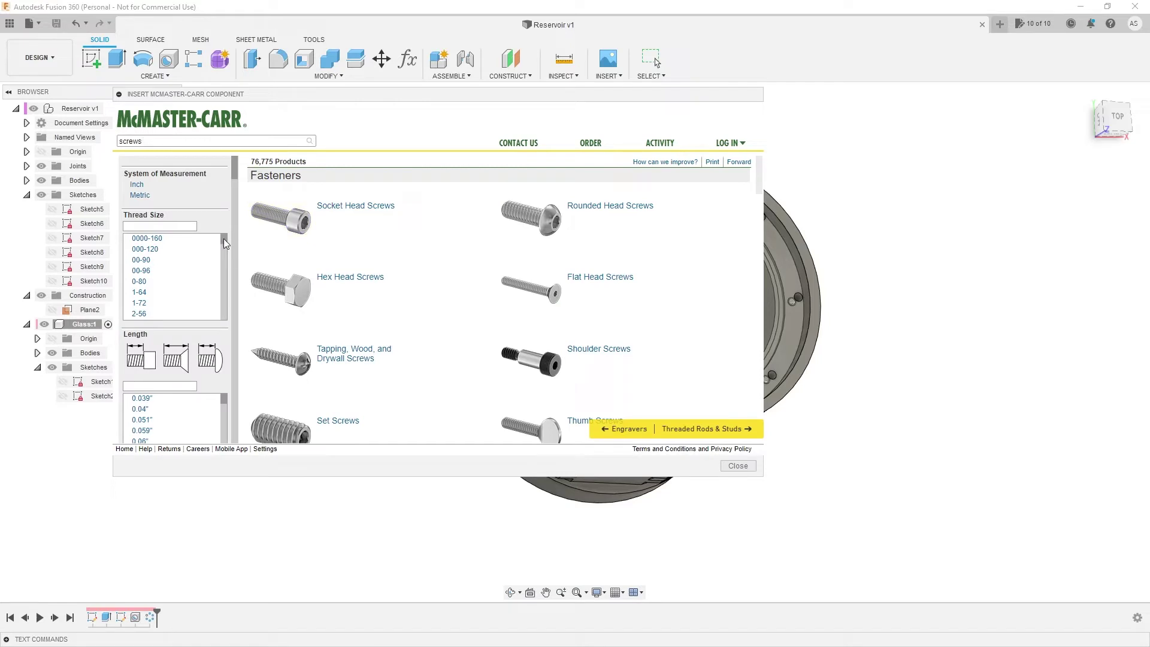
Filter the catalogue screws to thread size M3 with a 0.5 mm thread pitch
{"action": "scroll", "coordinate": [183, 272], "scroll_direction": "down", "scroll_amount": 10}
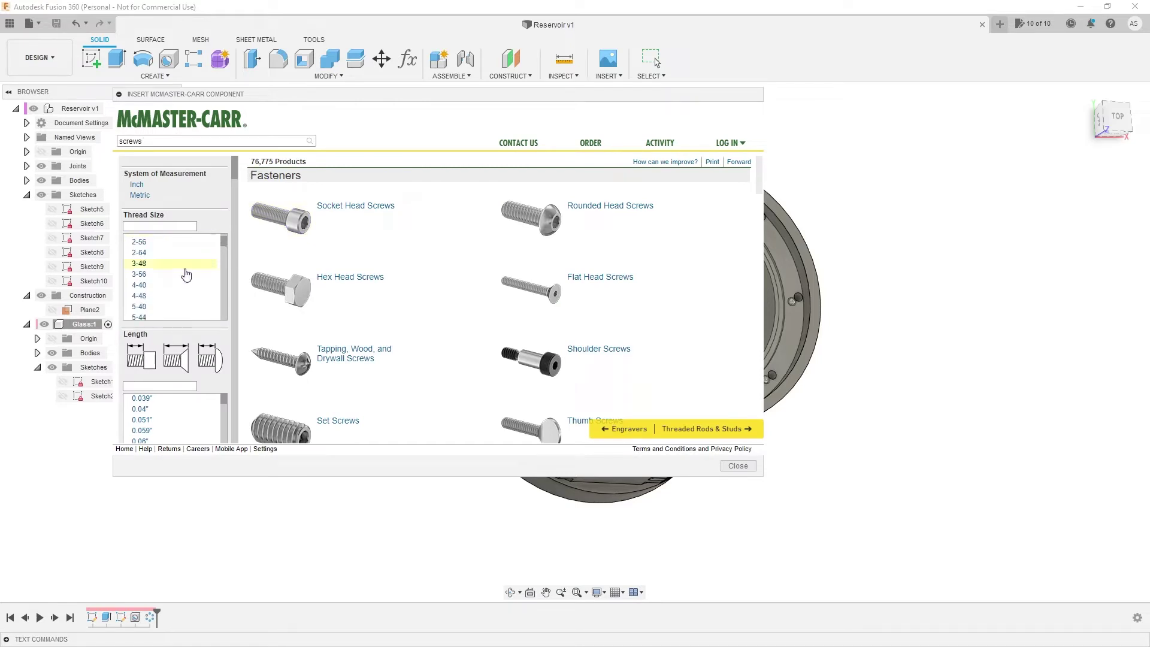
{"action": "scroll", "coordinate": [189, 277], "scroll_direction": "down", "scroll_amount": 15}
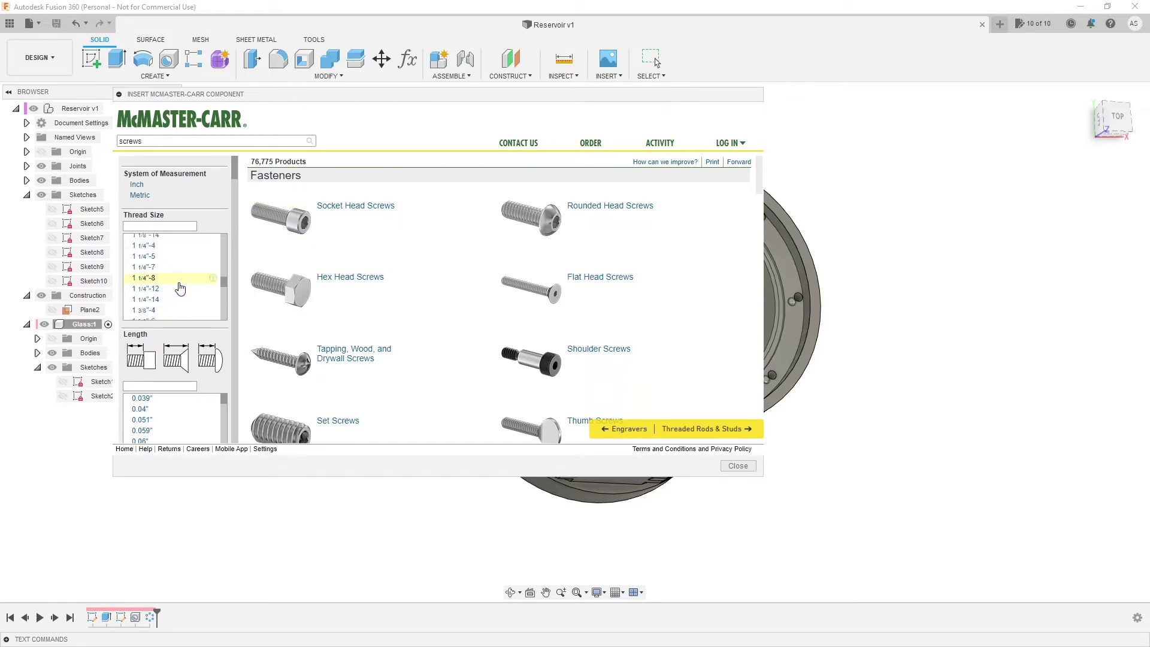
{"action": "scroll", "coordinate": [173, 287], "scroll_direction": "up", "scroll_amount": 3}
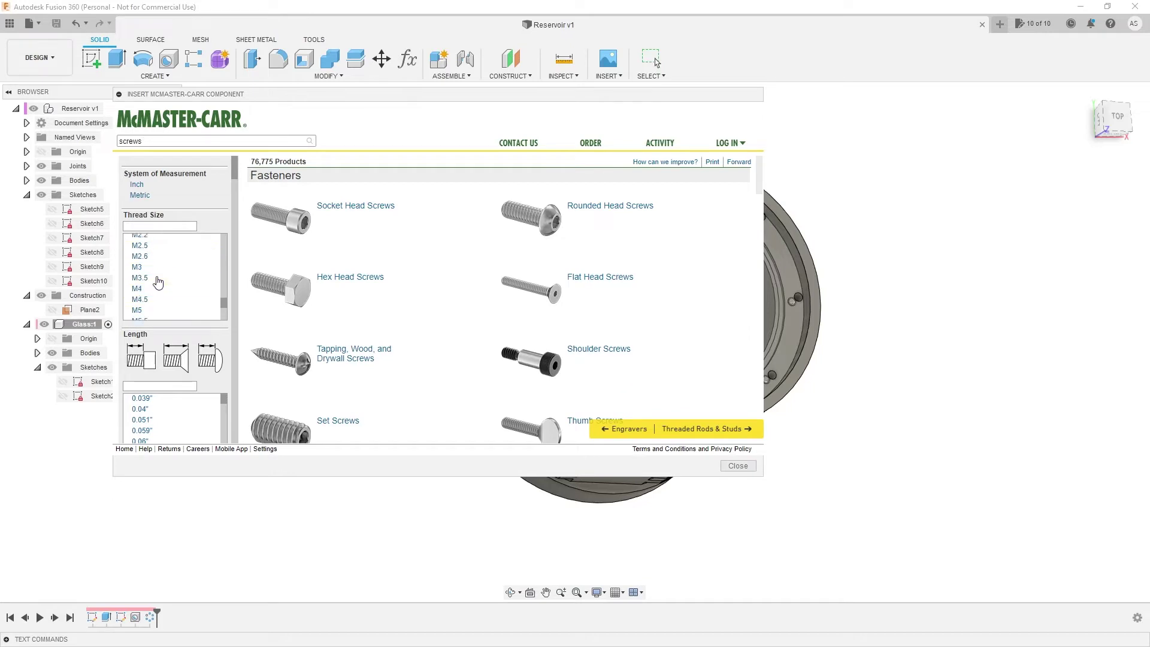
{"action": "left_click", "coordinate": [171, 280]}
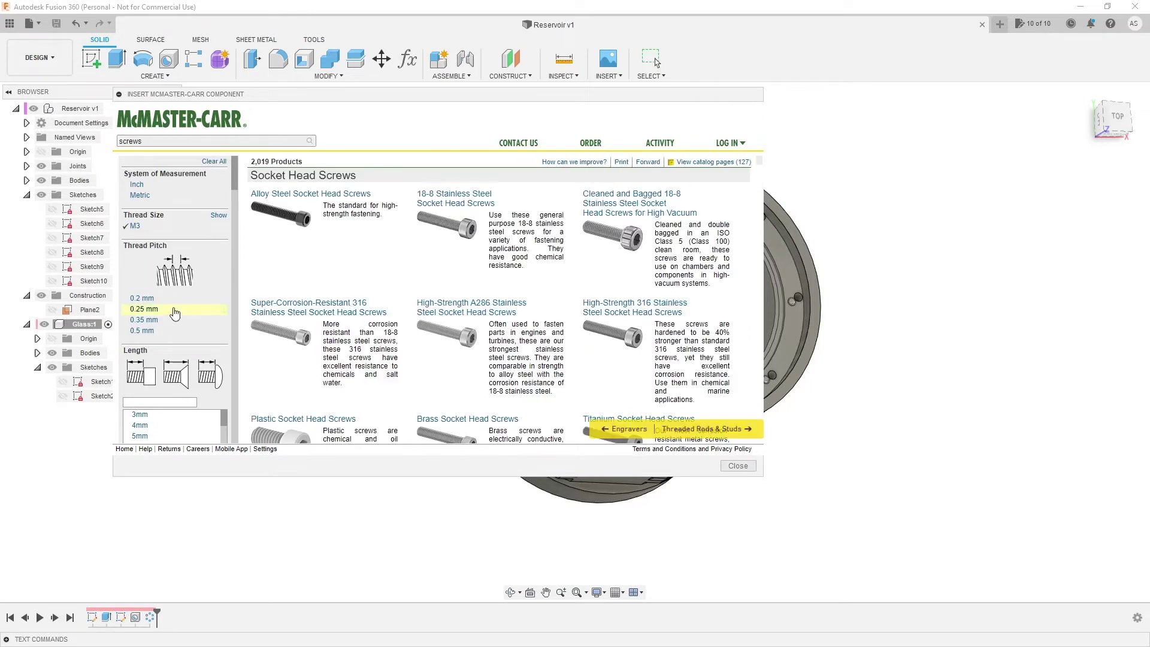
{"action": "left_click", "coordinate": [149, 331]}
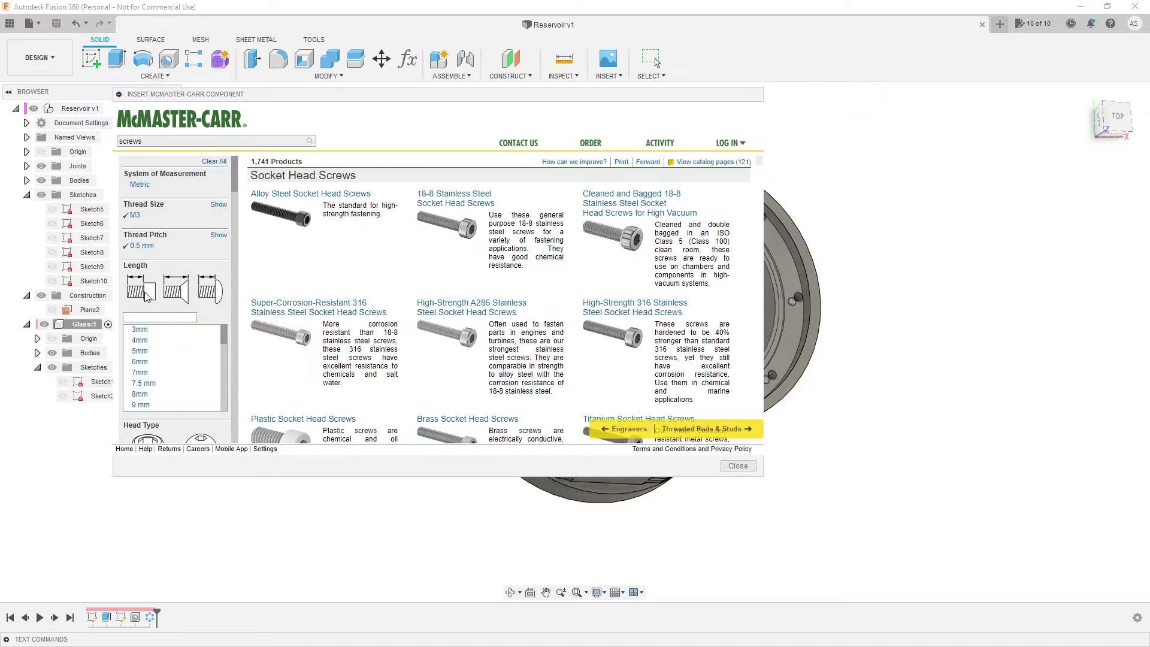
Narrow the screws to socket head type, stainless steel, low head profile and 8 mm length
{"action": "scroll", "coordinate": [233, 182], "scroll_direction": "down", "scroll_amount": 4}
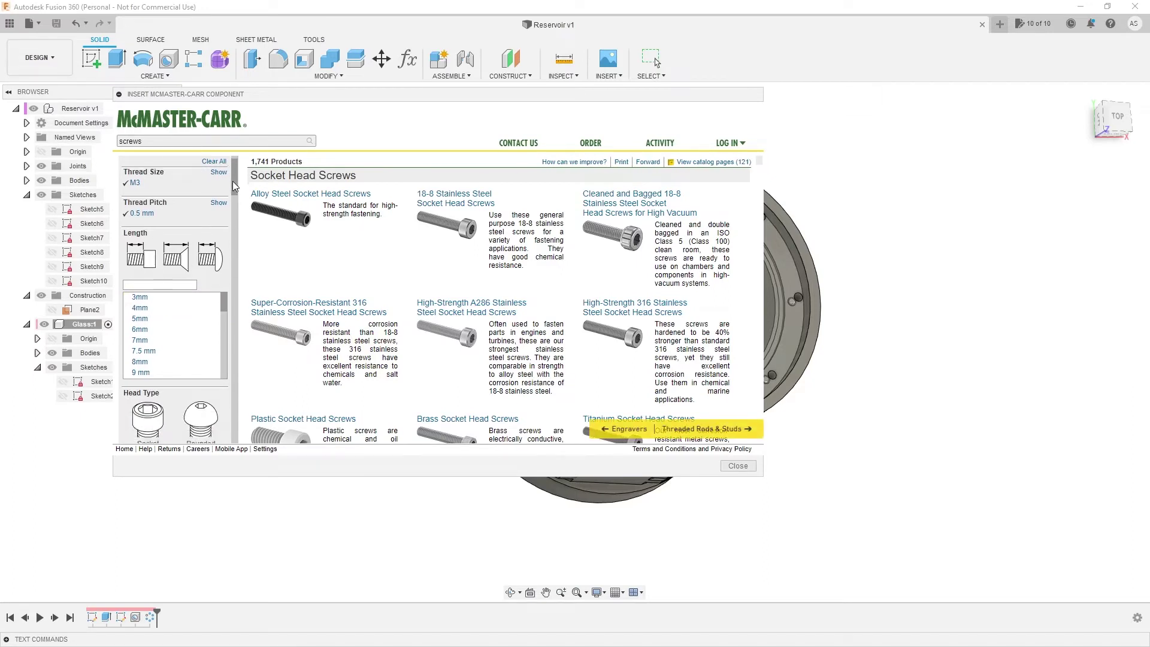
{"action": "left_click", "coordinate": [134, 249]}
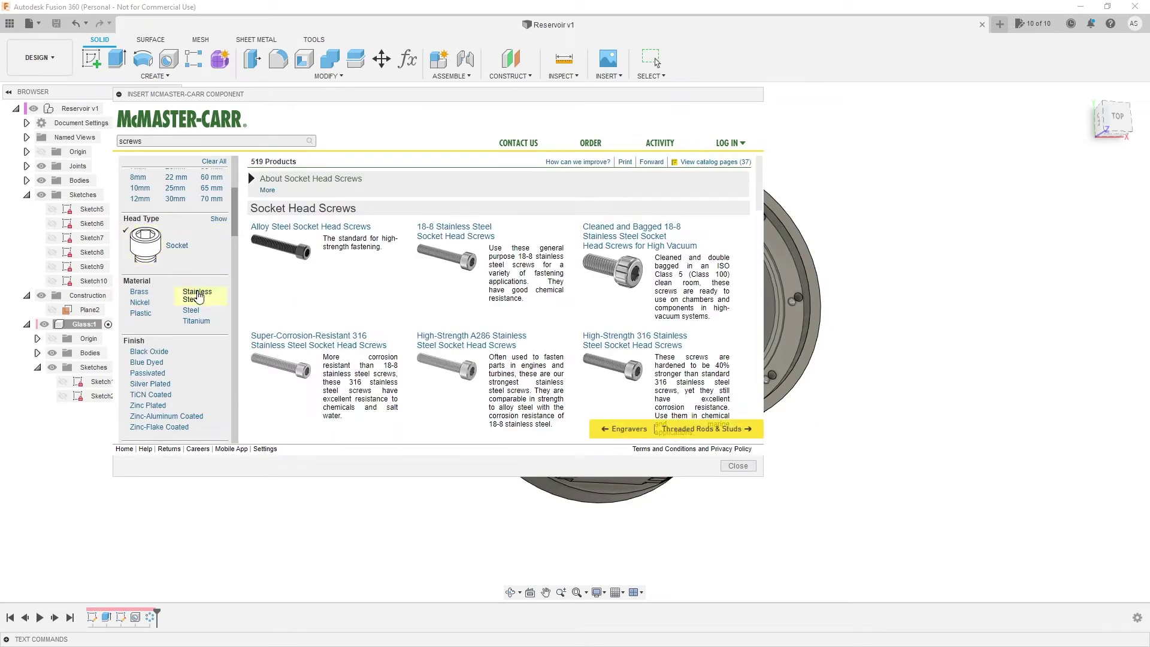
{"action": "left_click", "coordinate": [198, 297]}
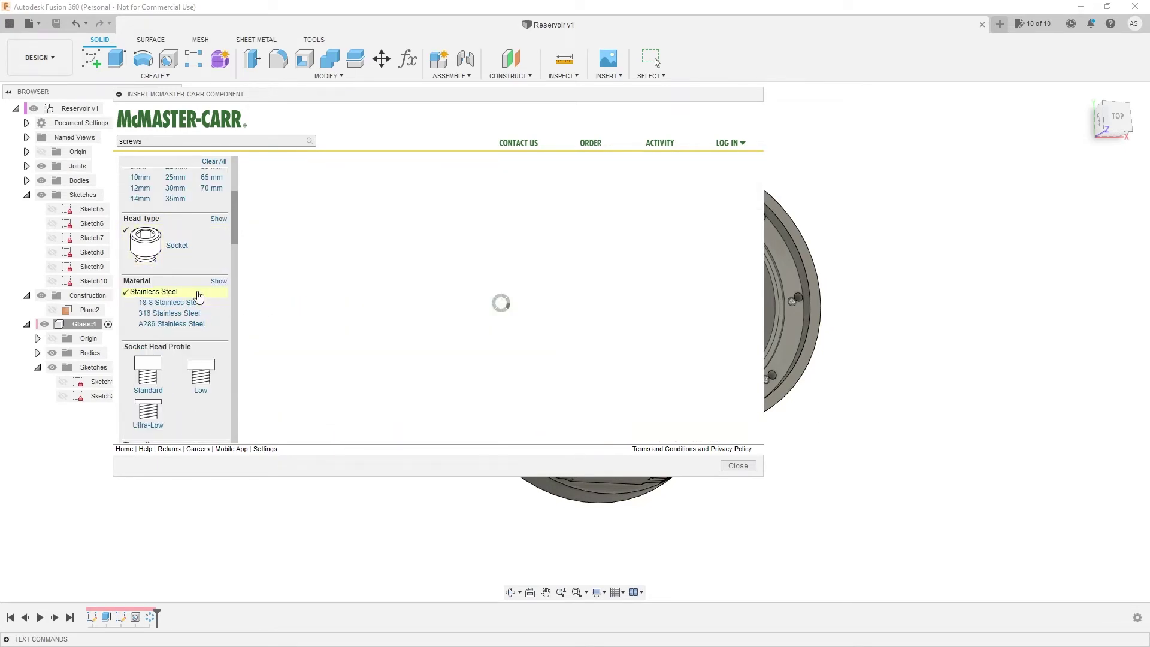
{"action": "left_click", "coordinate": [201, 383]}
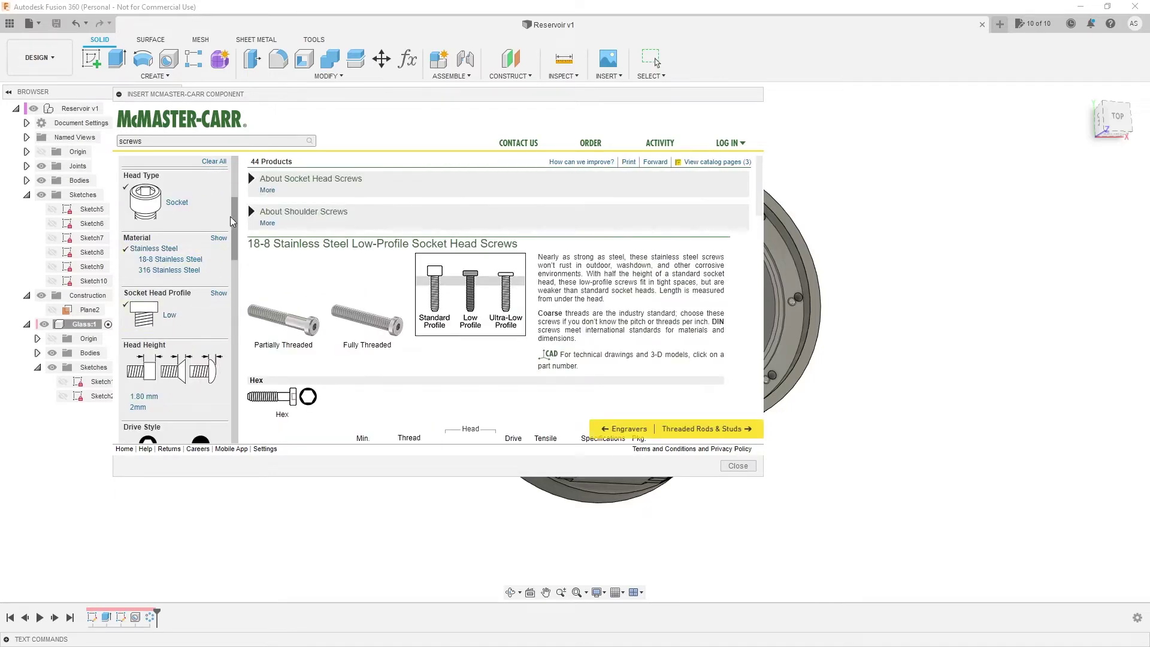
{"action": "left_click_drag", "start_coordinate": [235, 221], "coordinate": [239, 187]}
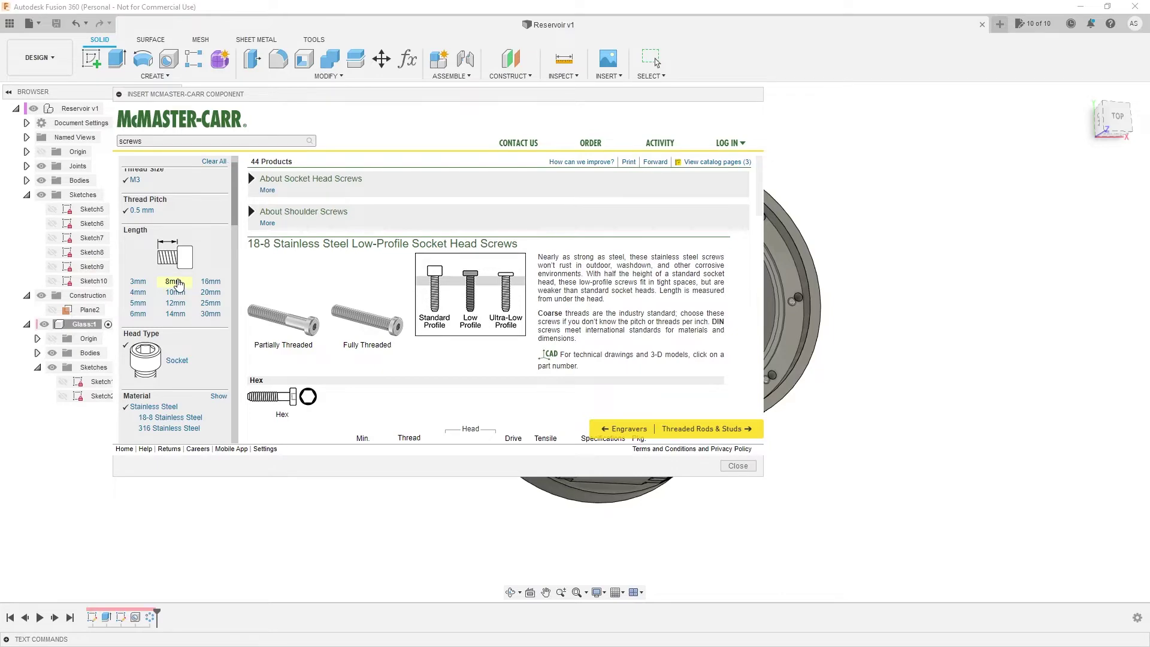
{"action": "left_click", "coordinate": [174, 281]}
Enlarge the catalogue window and compare the specifications of the 18-8 and 316 stainless steel low-profile screws
{"action": "scroll", "coordinate": [557, 316], "scroll_direction": "down", "scroll_amount": 2}
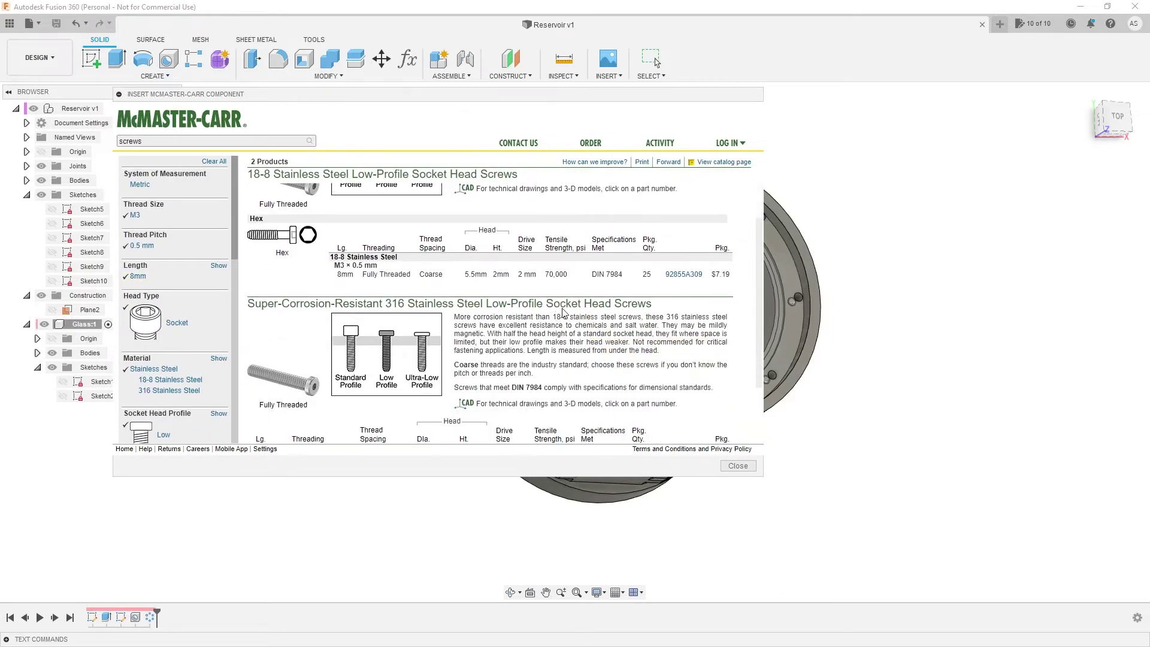
{"action": "left_click_drag", "start_coordinate": [978, 541], "coordinate": [1077, 576]}
{"action": "scroll", "coordinate": [795, 443], "scroll_direction": "up", "scroll_amount": 1}
{"action": "scroll", "coordinate": [713, 403], "scroll_direction": "down", "scroll_amount": 2}
{"action": "scroll", "coordinate": [711, 395], "scroll_direction": "up", "scroll_amount": 1}
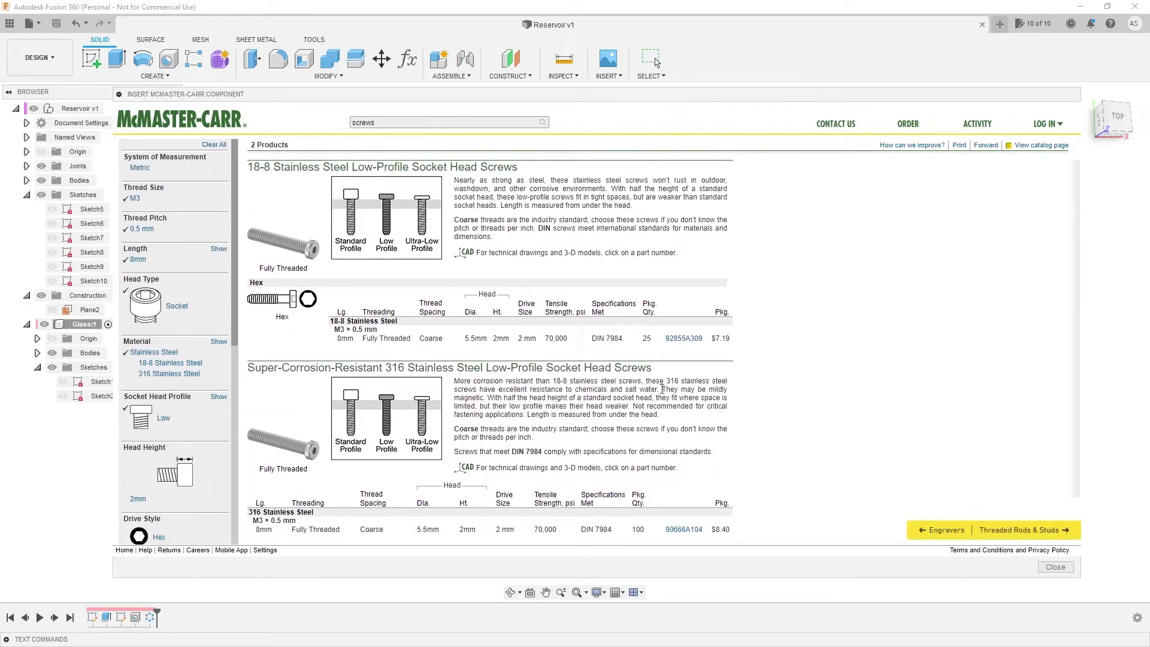
{"action": "scroll", "coordinate": [377, 351], "scroll_direction": "down", "scroll_amount": 1}
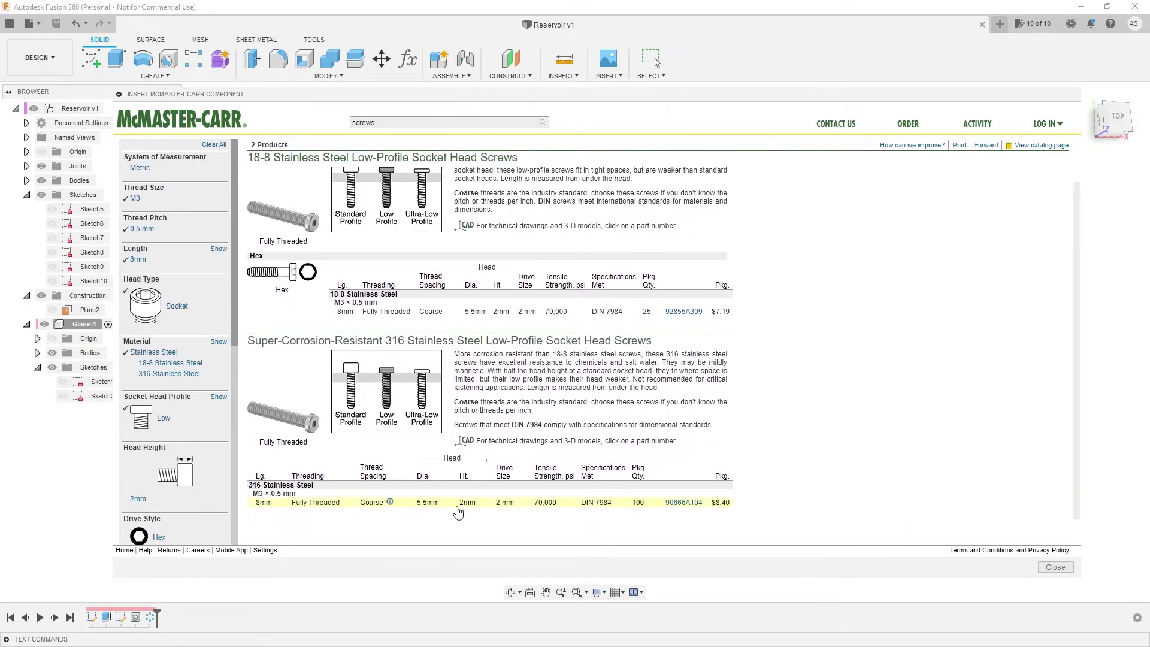
{"action": "scroll", "coordinate": [383, 473], "scroll_direction": "up", "scroll_amount": 1}
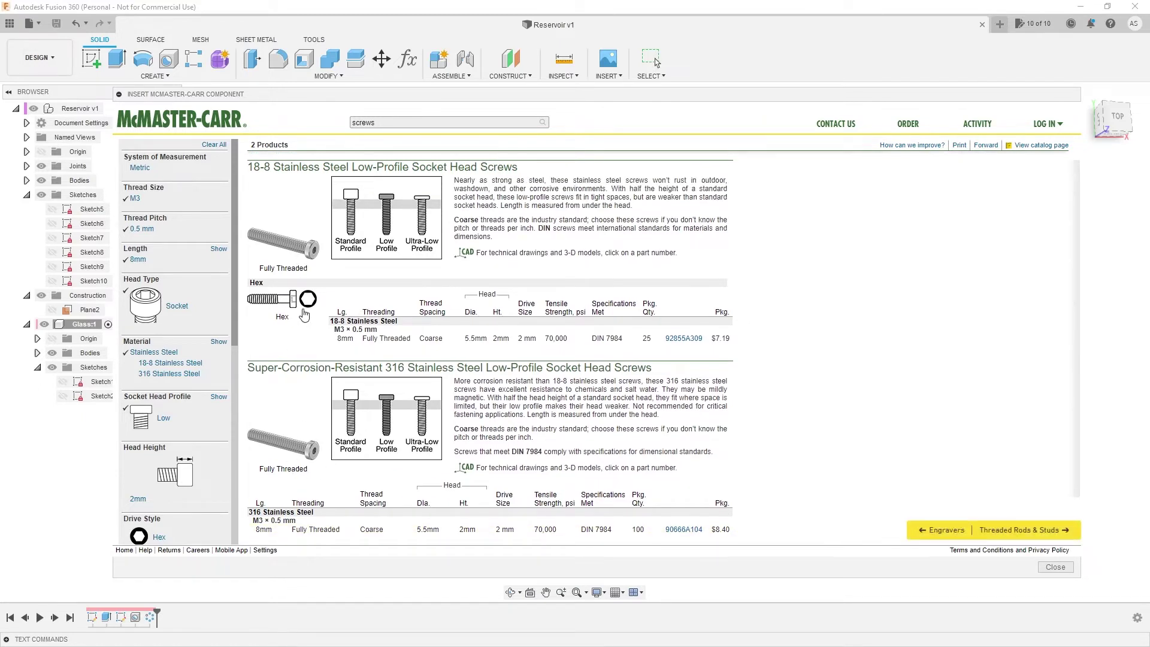
{"action": "scroll", "coordinate": [315, 369], "scroll_direction": "down", "scroll_amount": 2}
{"action": "scroll", "coordinate": [318, 383], "scroll_direction": "up", "scroll_amount": 2}
{"action": "scroll", "coordinate": [455, 404], "scroll_direction": "up", "scroll_amount": 1}
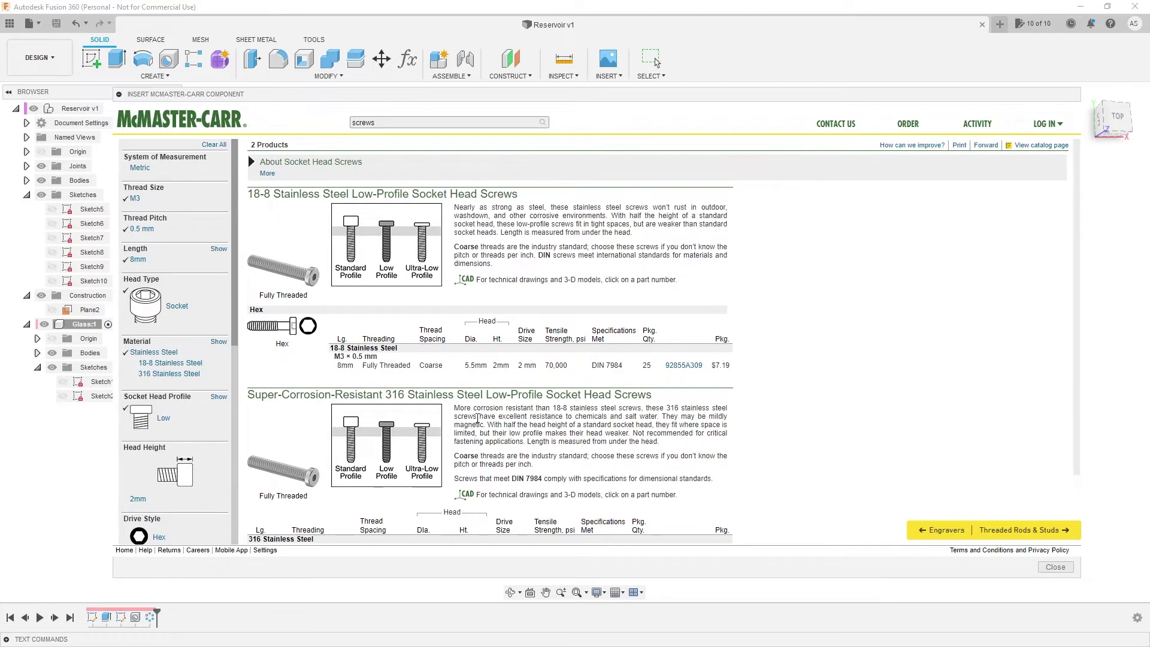
{"action": "scroll", "coordinate": [478, 420], "scroll_direction": "down", "scroll_amount": 2}
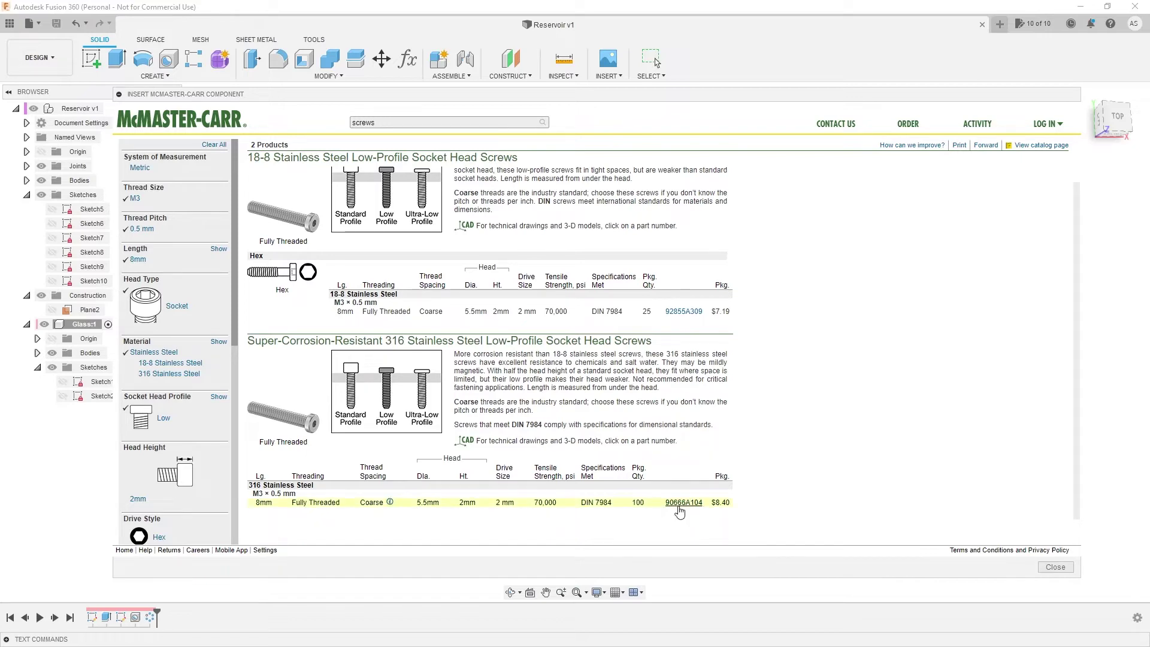
Insert the 316 stainless steel low-profile screw 90666A104 into the design as a 3-D STEP model
{"action": "left_click", "coordinate": [683, 502]}
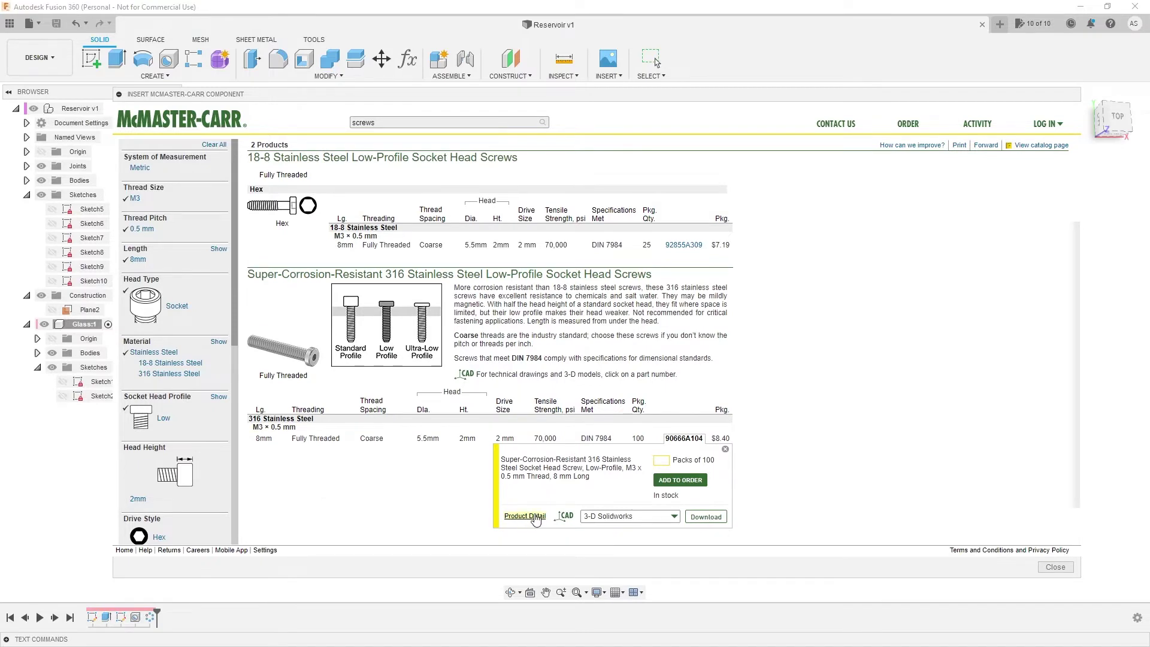
{"action": "left_click", "coordinate": [623, 516]}
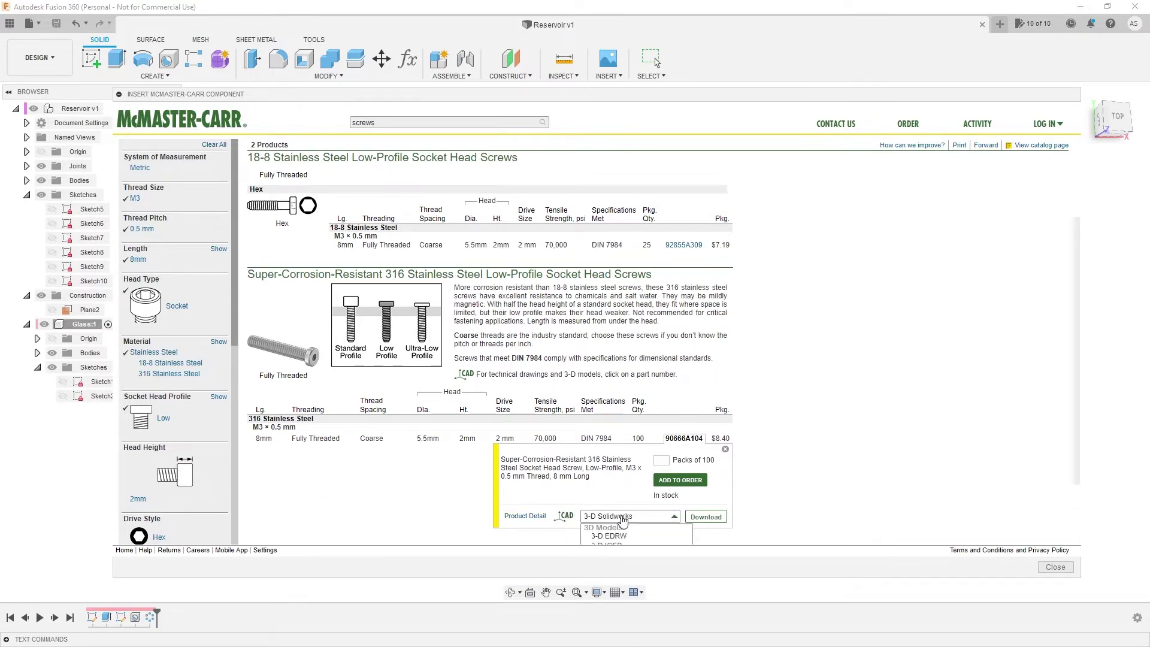
{"action": "scroll", "coordinate": [623, 520], "scroll_direction": "down", "scroll_amount": 2}
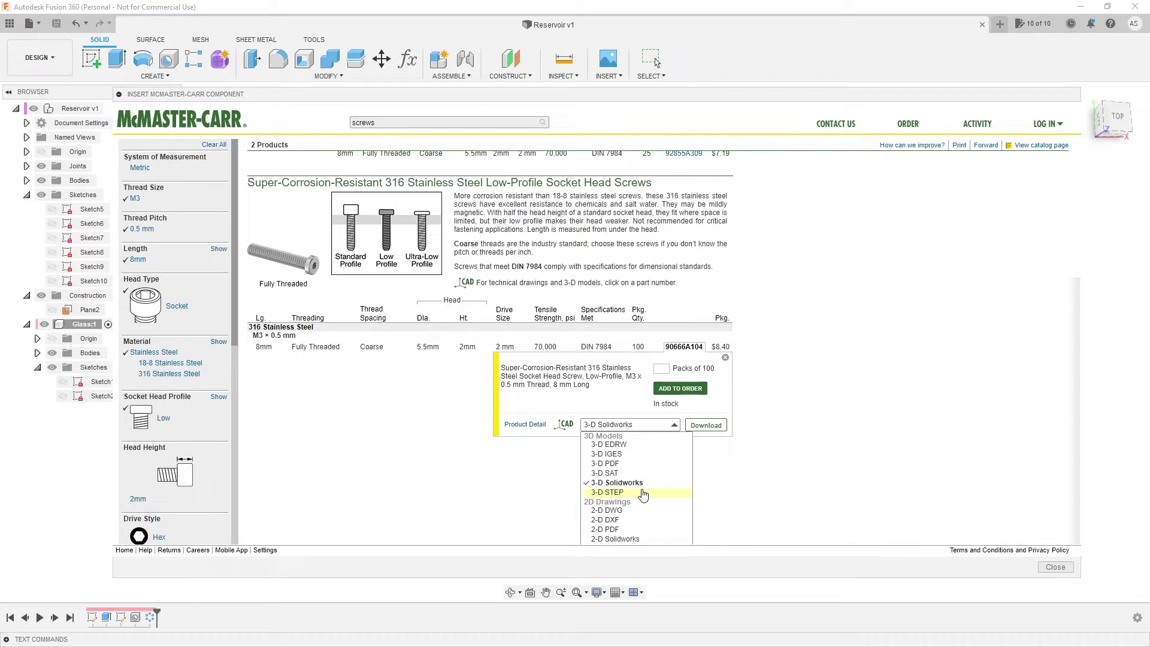
{"action": "left_click", "coordinate": [643, 492]}
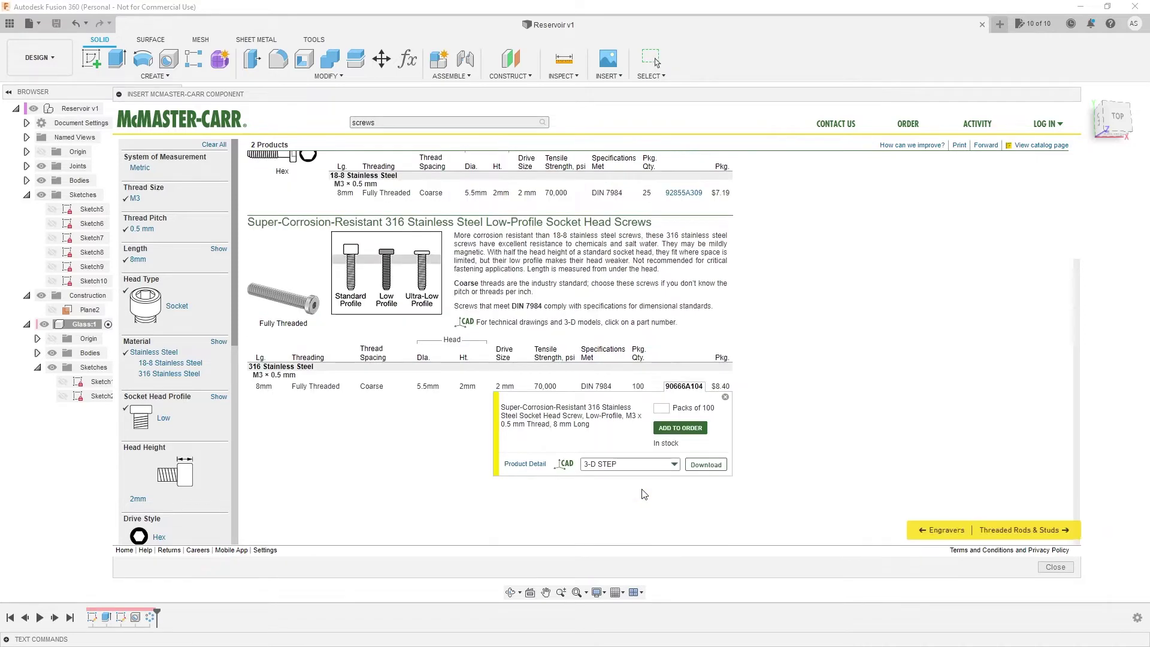
{"action": "left_click", "coordinate": [706, 465]}
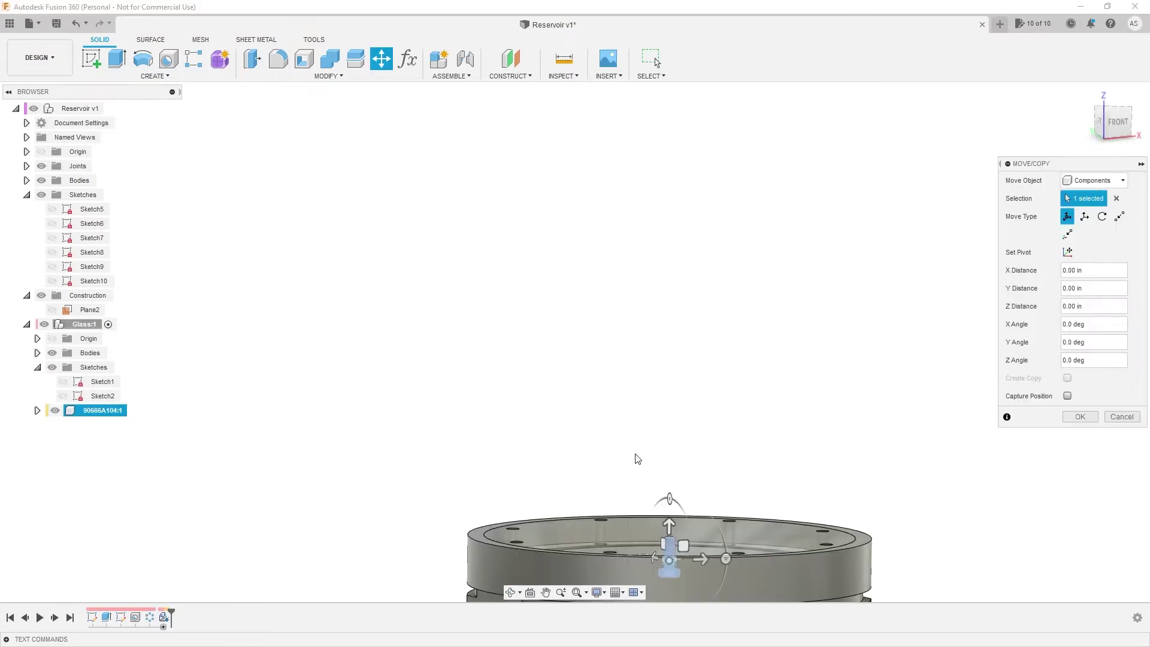
Move the inserted screw up above the reservoir's rim and rotate it 180 degrees about the Y axis
{"action": "left_click_drag", "start_coordinate": [656, 482], "coordinate": [658, 393]}
{"action": "left_click_drag", "start_coordinate": [713, 428], "coordinate": [600, 430]}
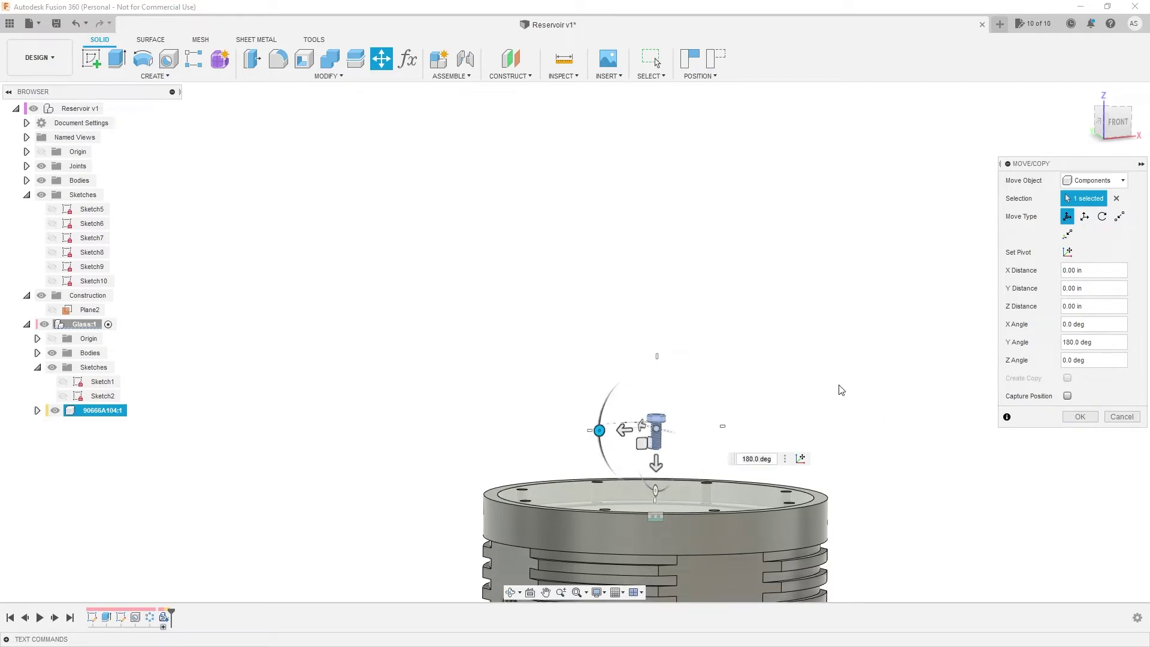
{"action": "left_click", "coordinate": [1094, 421]}
{"action": "middle_click_drag", "start_coordinate": [807, 388], "coordinate": [828, 479], "text": "shift"}
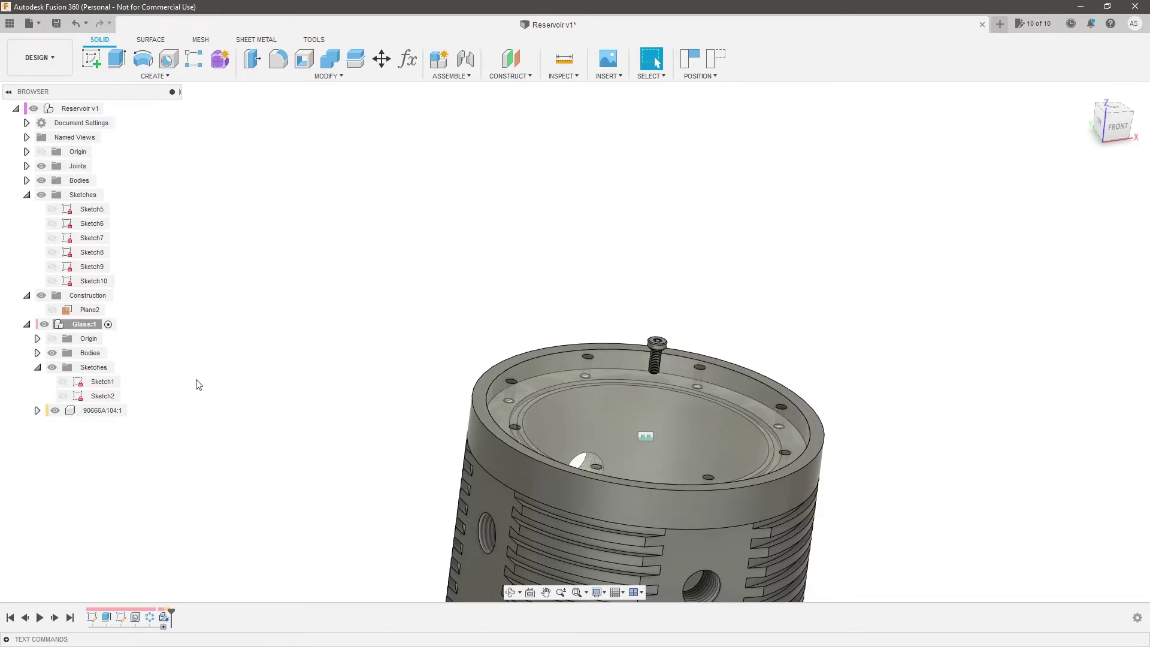
Examine the flipped screw against the reservoir's rim holes and look through the list of editable documents
{"action": "left_click", "coordinate": [112, 411]}
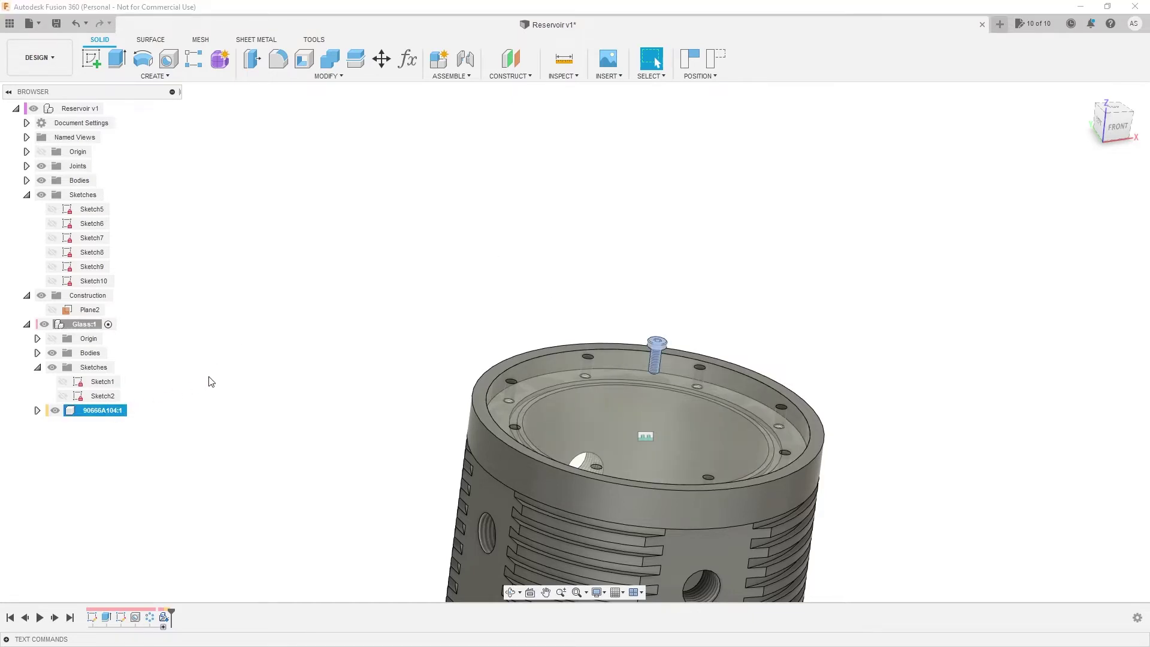
{"action": "scroll", "coordinate": [450, 357], "scroll_direction": "down", "scroll_amount": 2}
{"action": "scroll", "coordinate": [473, 410], "scroll_direction": "up", "scroll_amount": 3}
{"action": "middle_click_drag", "start_coordinate": [406, 394], "coordinate": [399, 405], "text": "shift"}
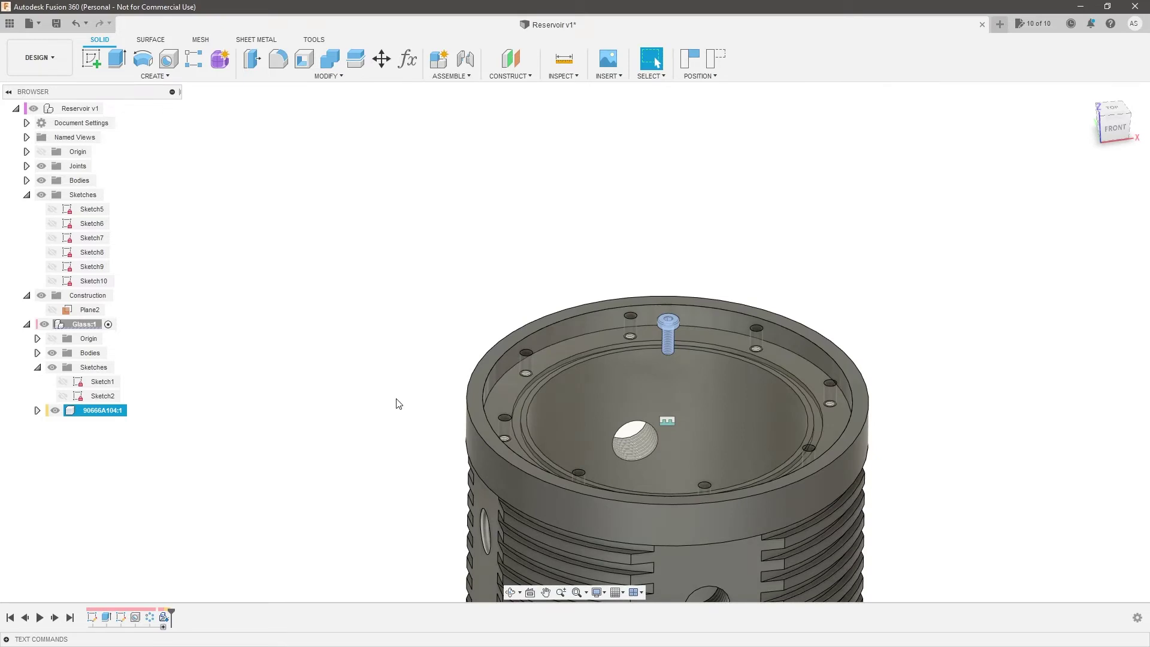
{"action": "scroll", "coordinate": [455, 428], "scroll_direction": "down", "scroll_amount": 2}
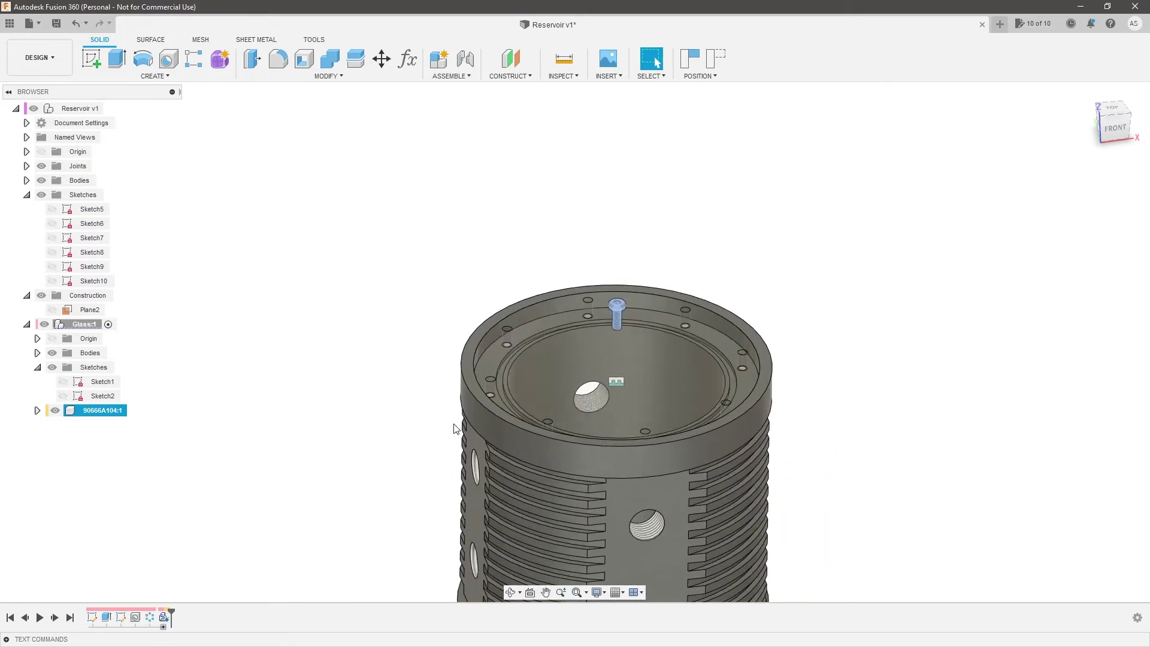
{"action": "left_click", "coordinate": [9, 23]}
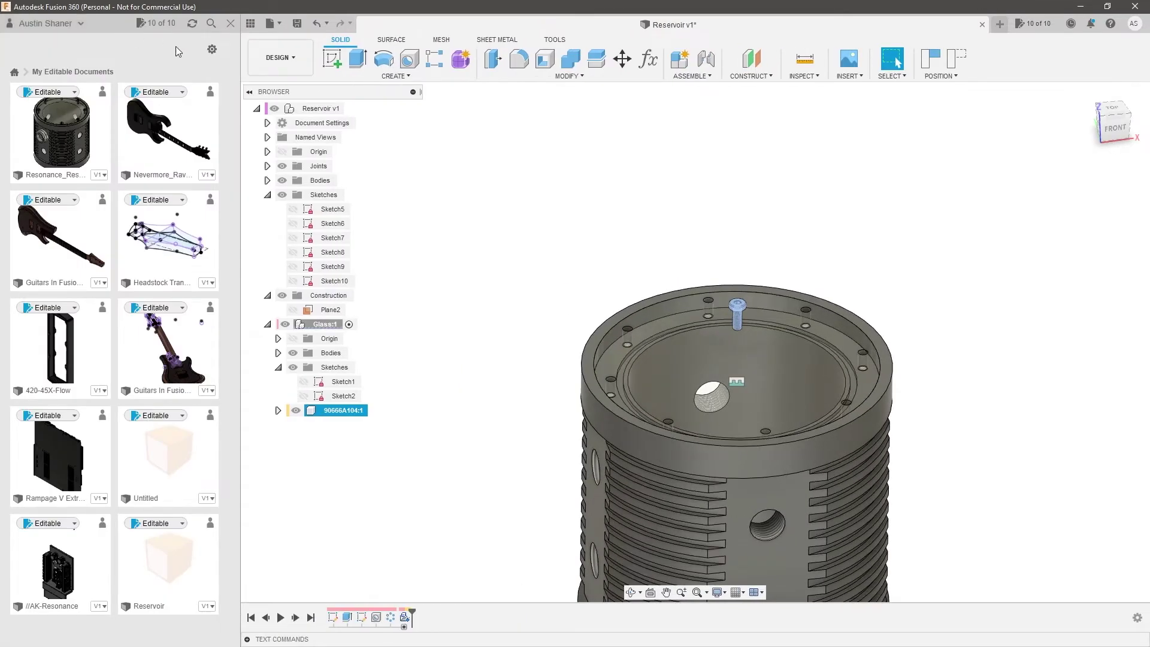
{"action": "left_click", "coordinate": [229, 23]}
{"action": "left_click", "coordinate": [442, 260]}
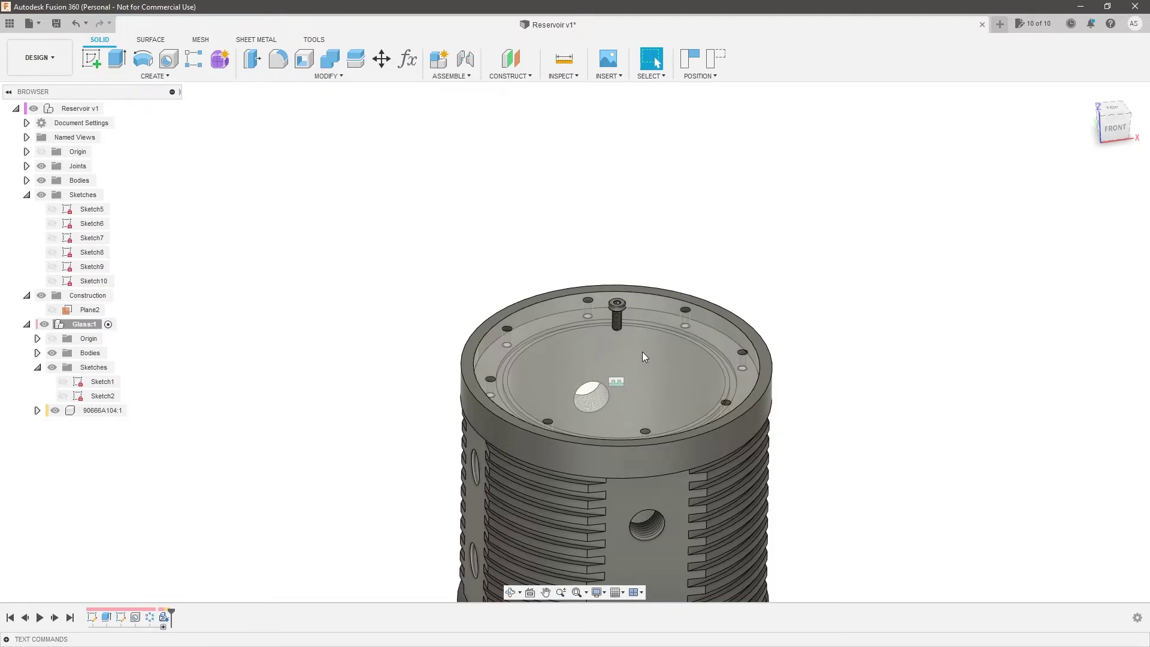
{"action": "scroll", "coordinate": [542, 381], "scroll_direction": "down", "scroll_amount": 4}
{"action": "scroll", "coordinate": [532, 532], "scroll_direction": "up", "scroll_amount": 4}
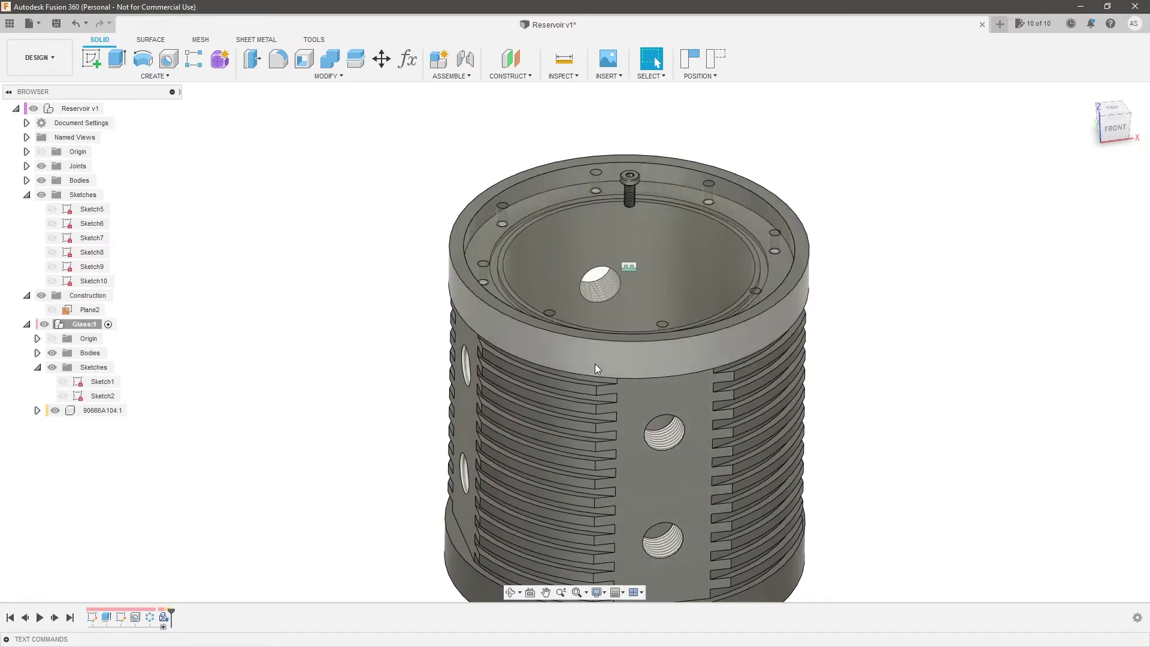
{"action": "scroll", "coordinate": [647, 190], "scroll_direction": "up", "scroll_amount": 5}
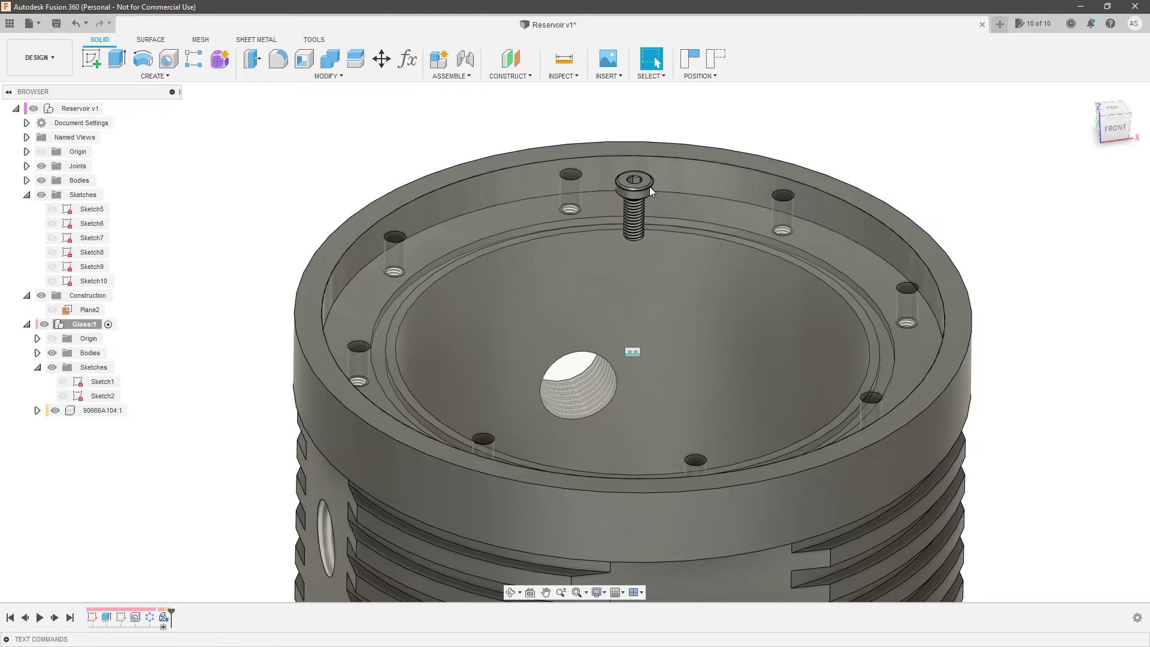
{"action": "scroll", "coordinate": [651, 192], "scroll_direction": "down", "scroll_amount": 2}
{"action": "mouse_move", "coordinate": [677, 217]}
{"action": "middle_mouse_down", "text": "shift"}
{"action": "mouse_move", "coordinate": [673, 197]}
{"action": "mouse_move", "coordinate": [687, 202]}
{"action": "middle_mouse_up", "text": "shift"}
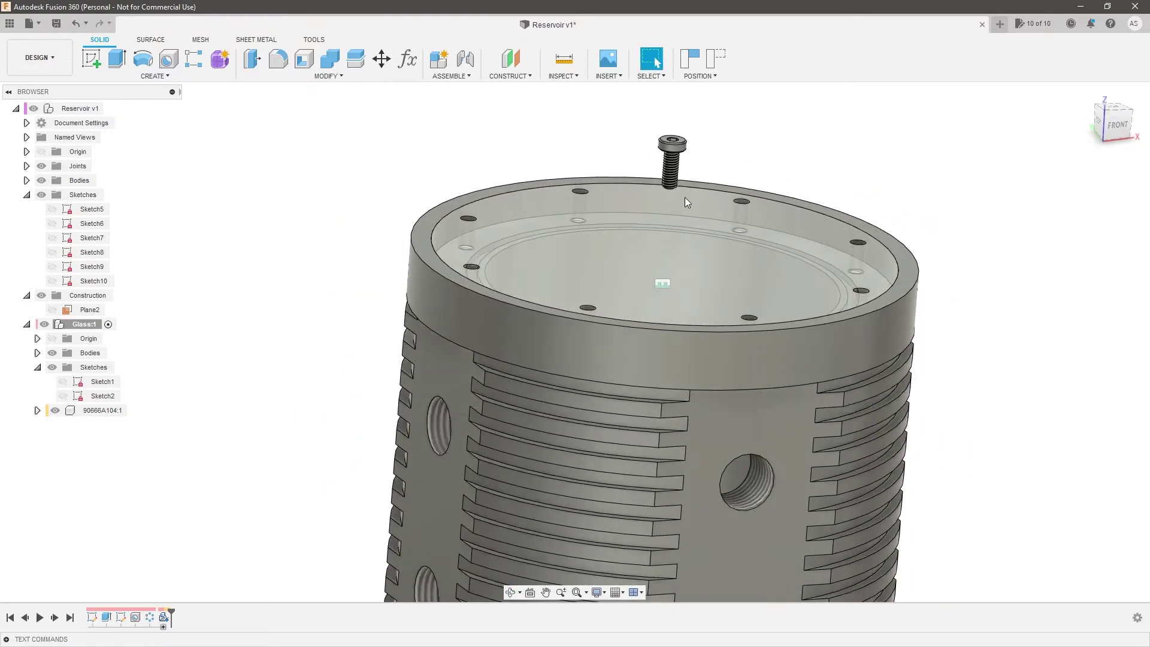
{"action": "scroll", "coordinate": [686, 155], "scroll_direction": "up", "scroll_amount": 2}
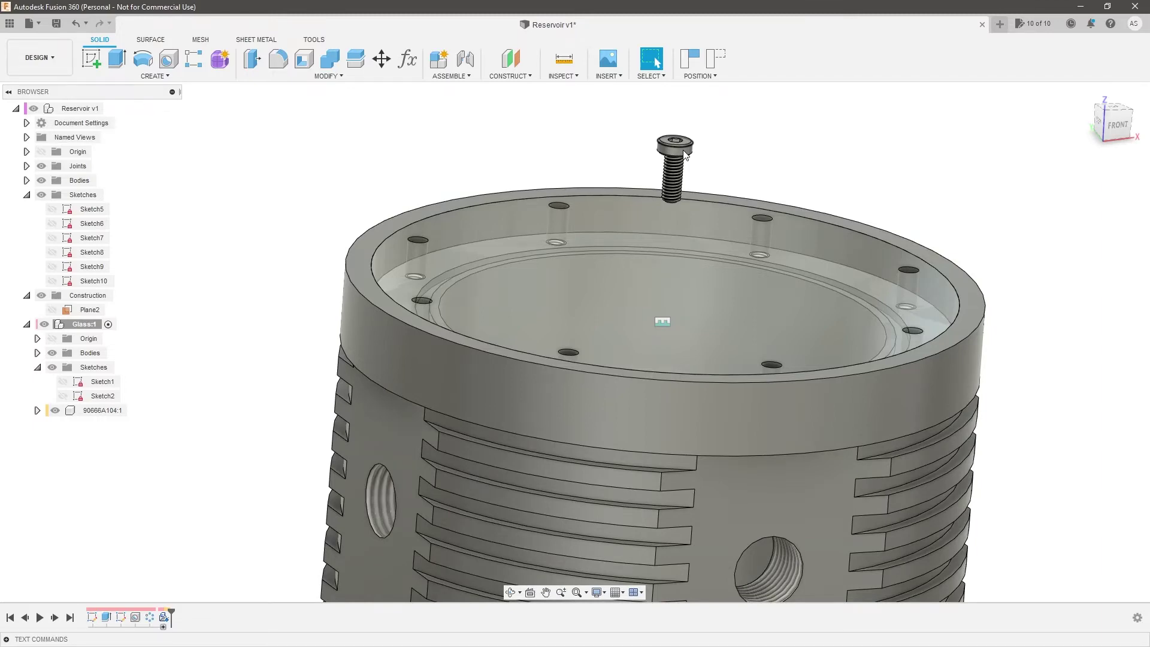
{"action": "left_click", "coordinate": [10, 23]}
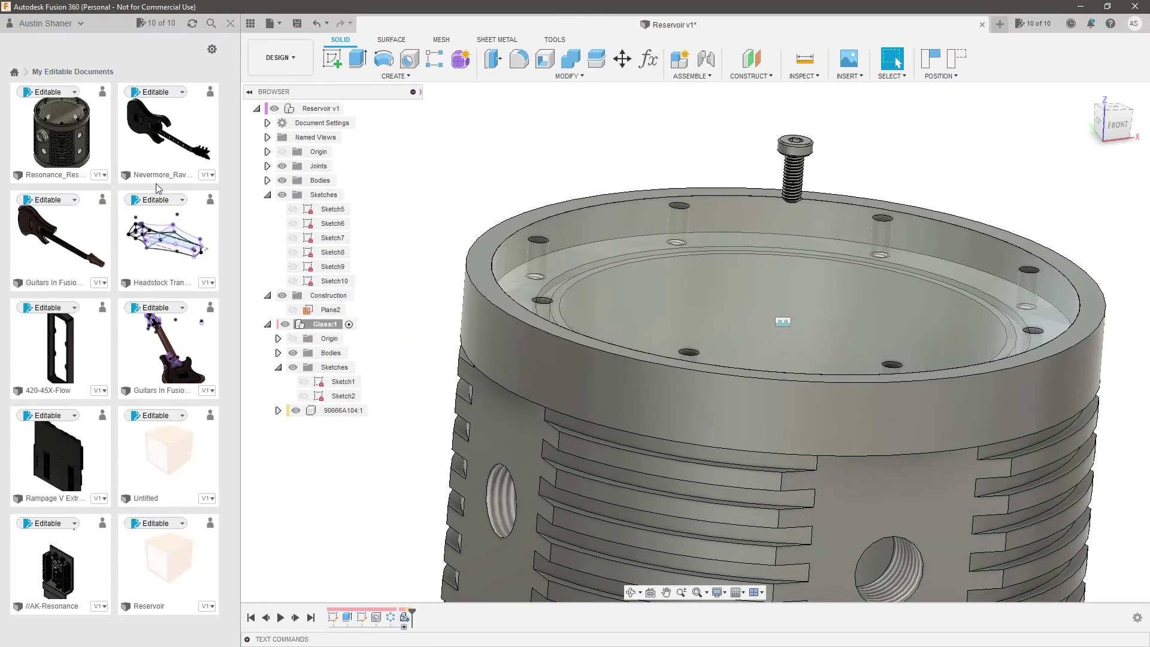
{"action": "scroll", "coordinate": [390, 219], "scroll_direction": "down", "scroll_amount": 1}
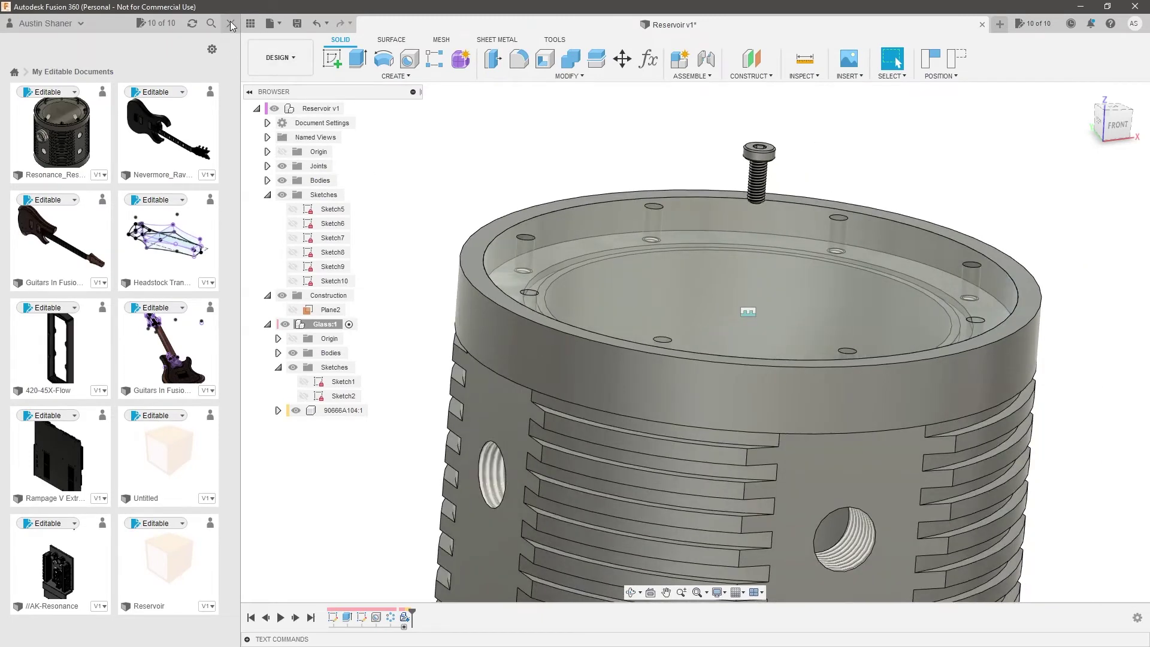
{"action": "left_click", "coordinate": [230, 23]}
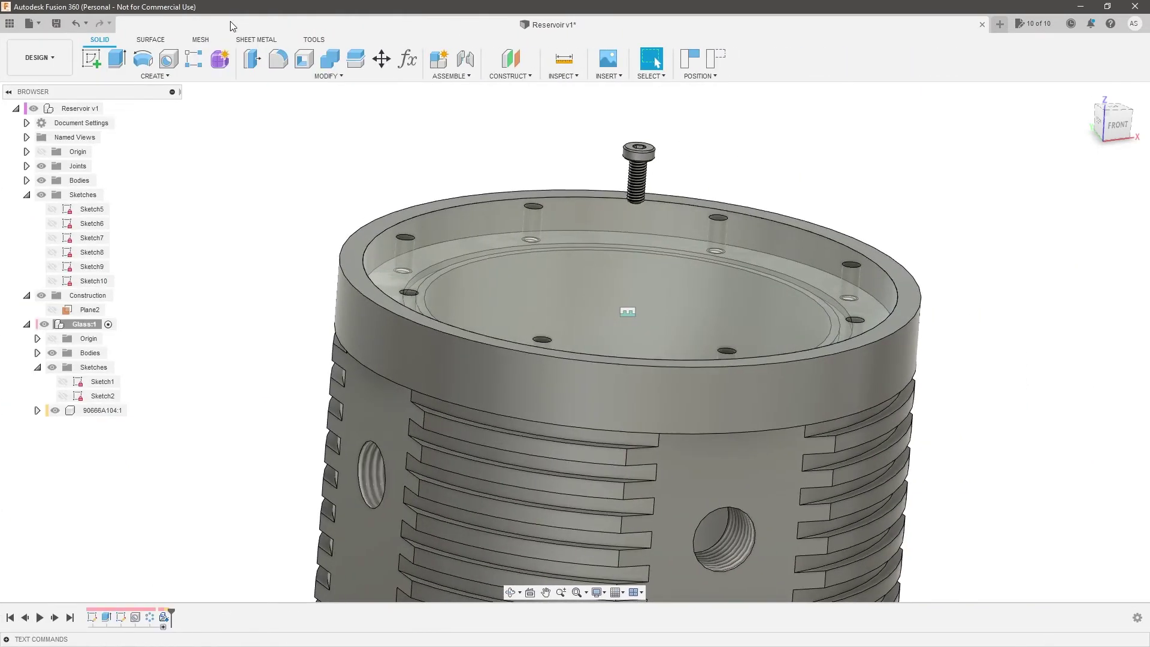
{"action": "middle_click_drag", "start_coordinate": [482, 132], "coordinate": [523, 174], "text": "shift"}
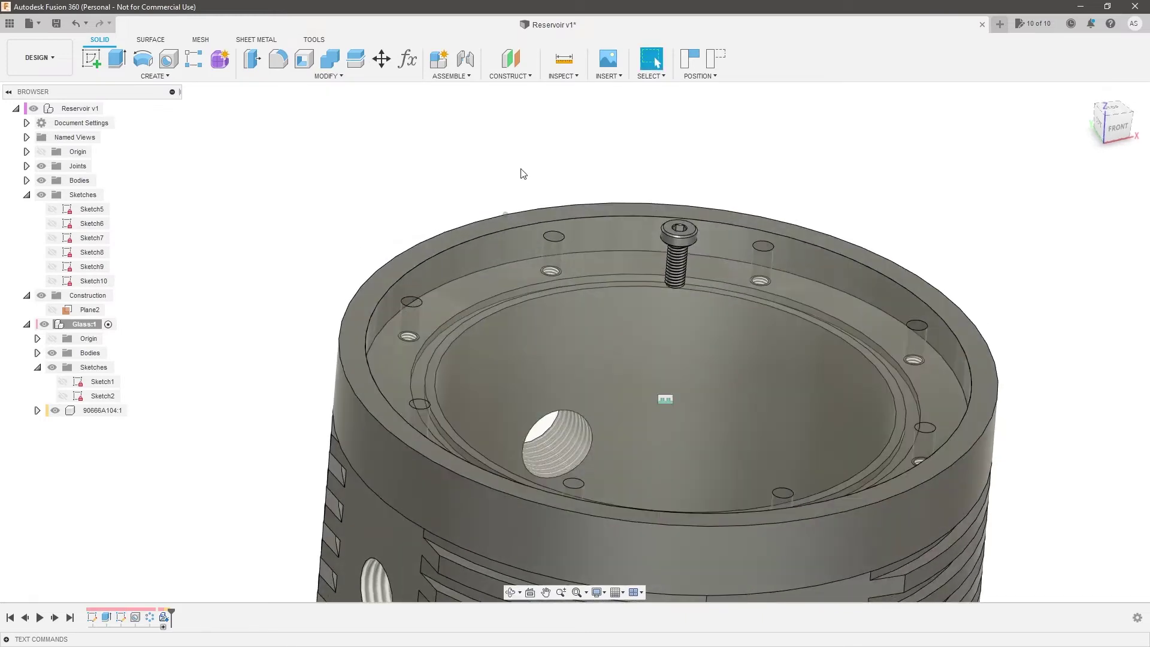
{"action": "scroll", "coordinate": [523, 173], "scroll_direction": "down", "scroll_amount": 4}
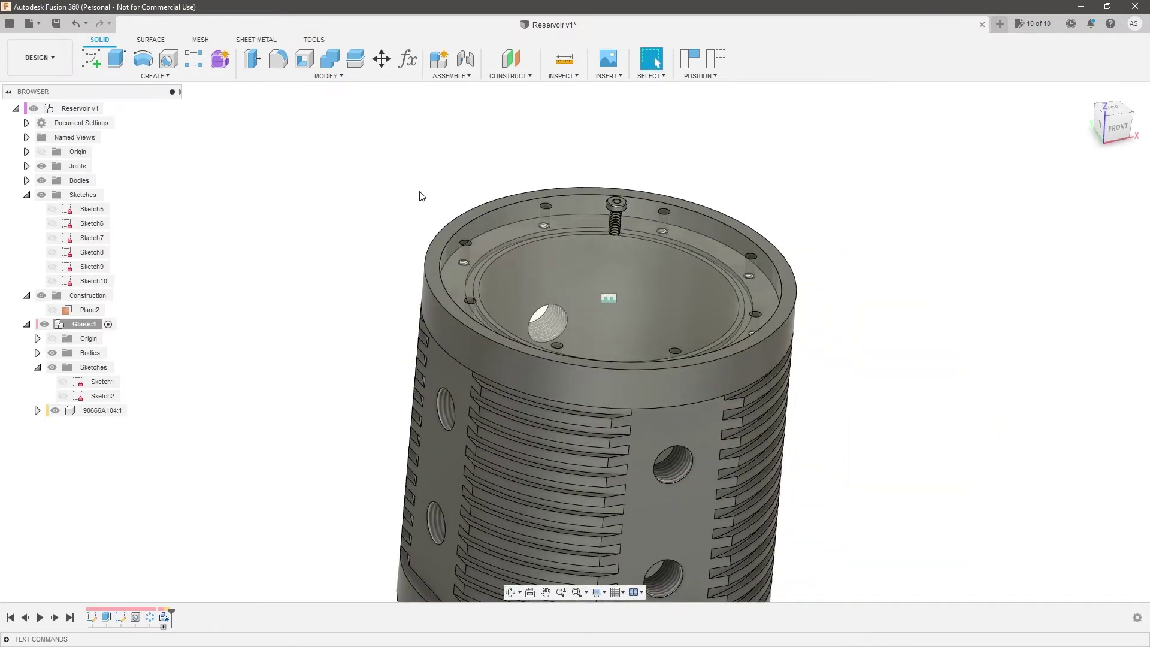
Browse from the editable documents to the files of the Watercooling Loop project
{"action": "left_click", "coordinate": [10, 25]}
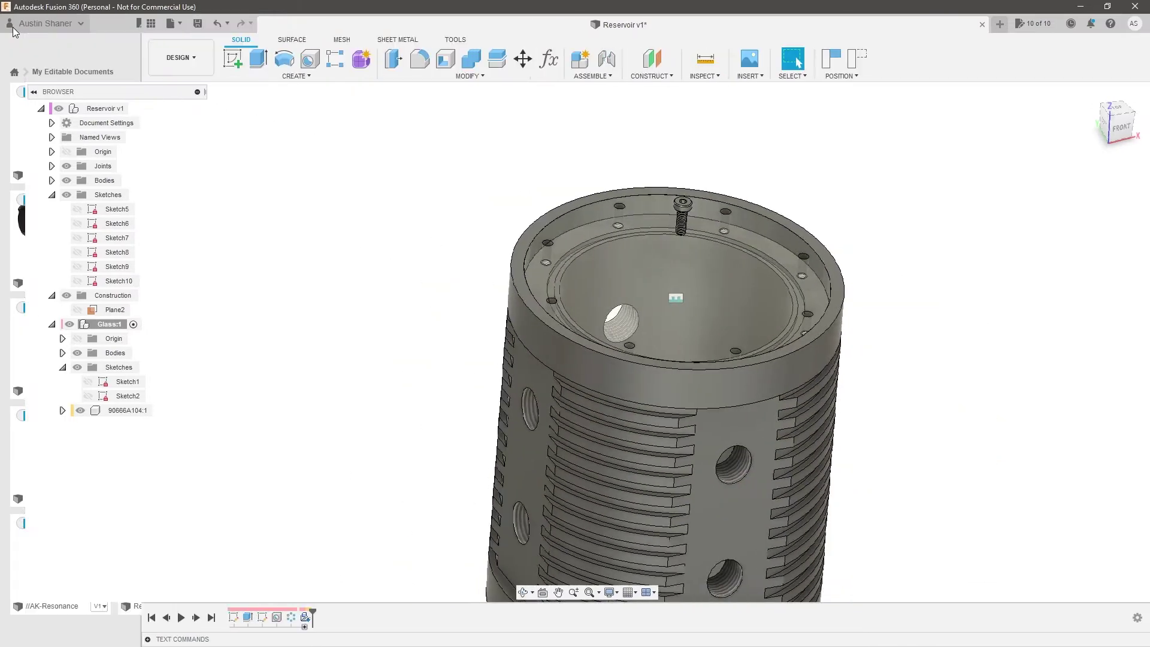
{"action": "left_click", "coordinate": [16, 72]}
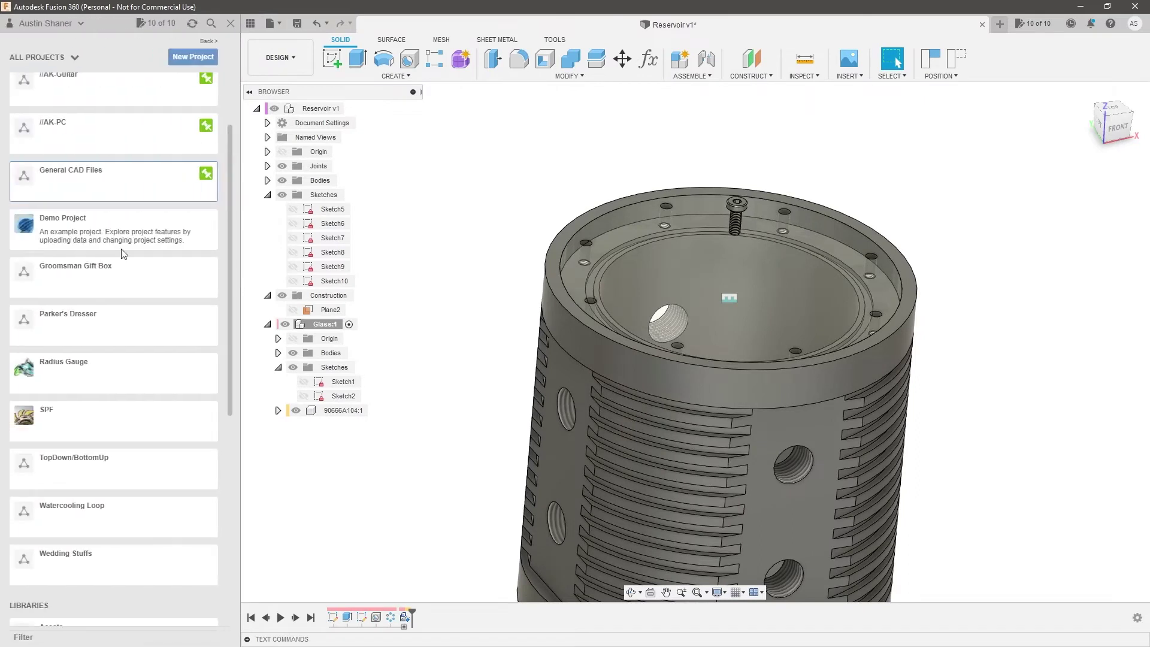
{"action": "left_click", "coordinate": [118, 520]}
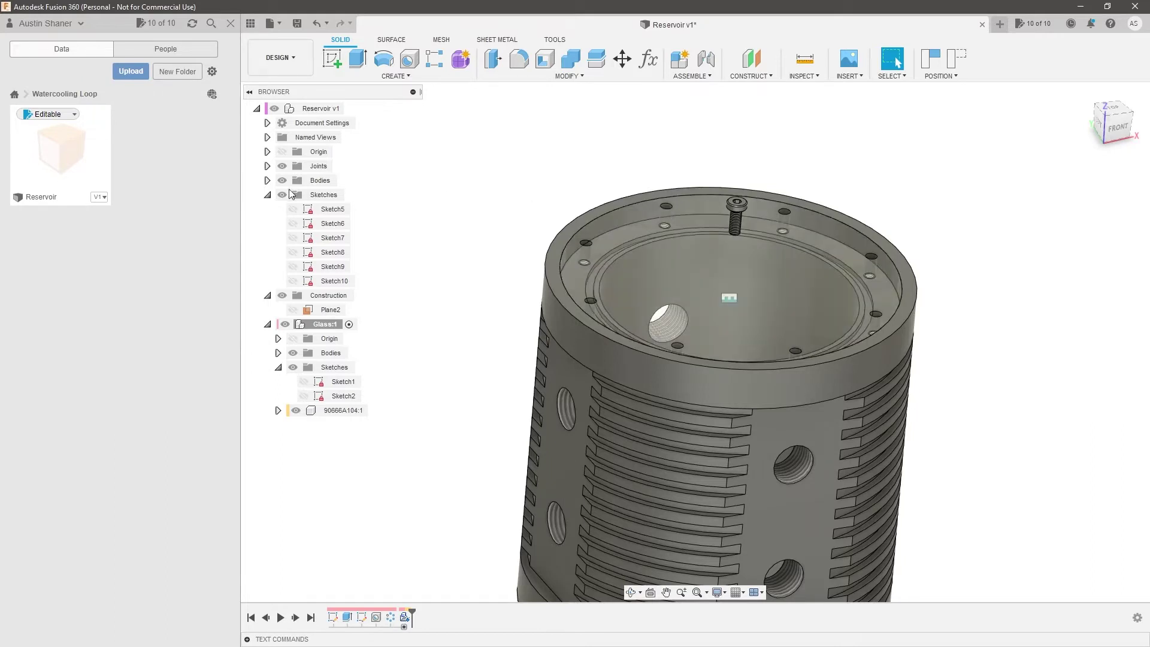
{"action": "double_click", "coordinate": [342, 412]}
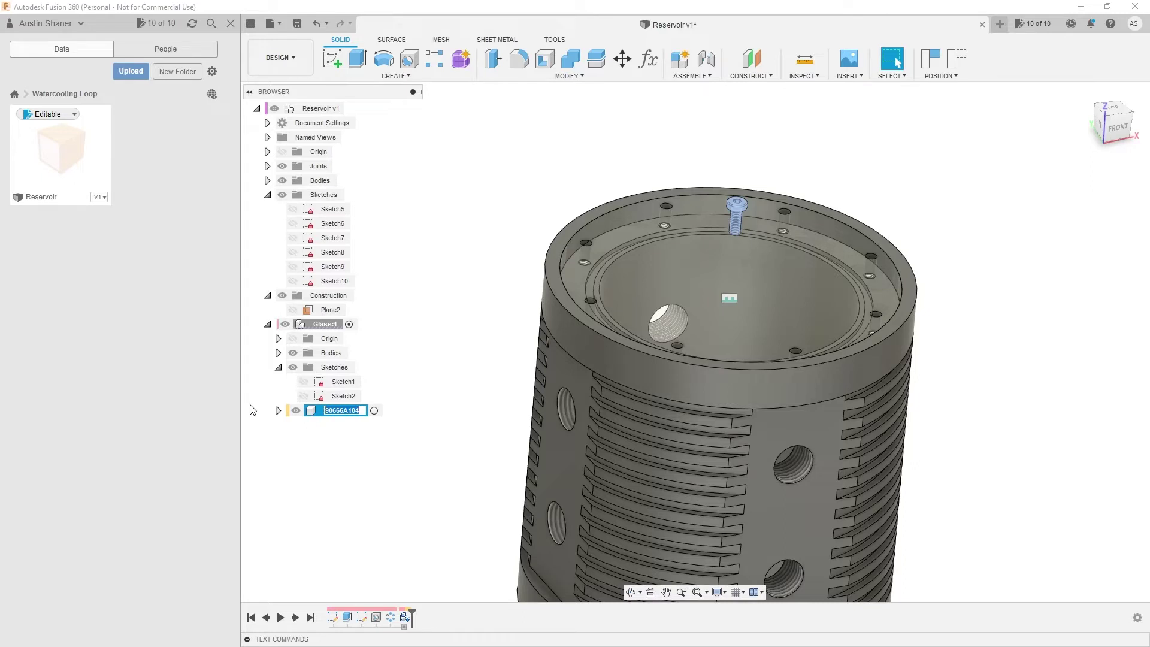
{"action": "left_click", "coordinate": [581, 169]}
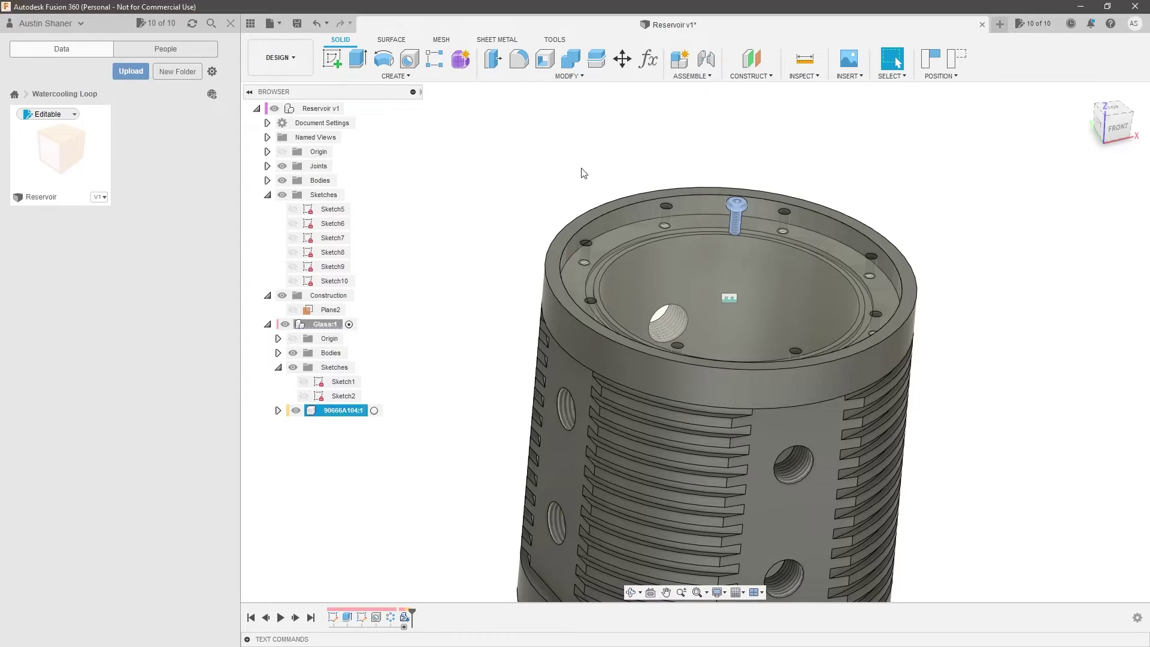
Create a new design and save it as M3x8mm in the Watercooling Loop project
{"action": "left_click", "coordinate": [275, 24]}
{"action": "left_click", "coordinate": [282, 38]}
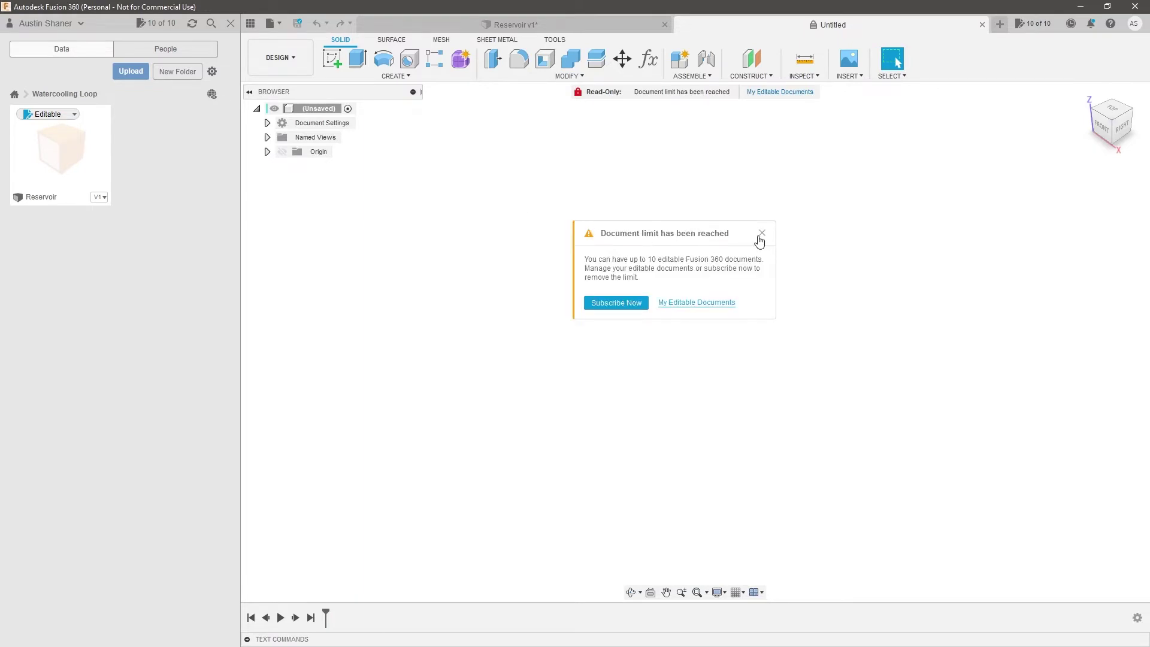
{"action": "left_click", "coordinate": [761, 234]}
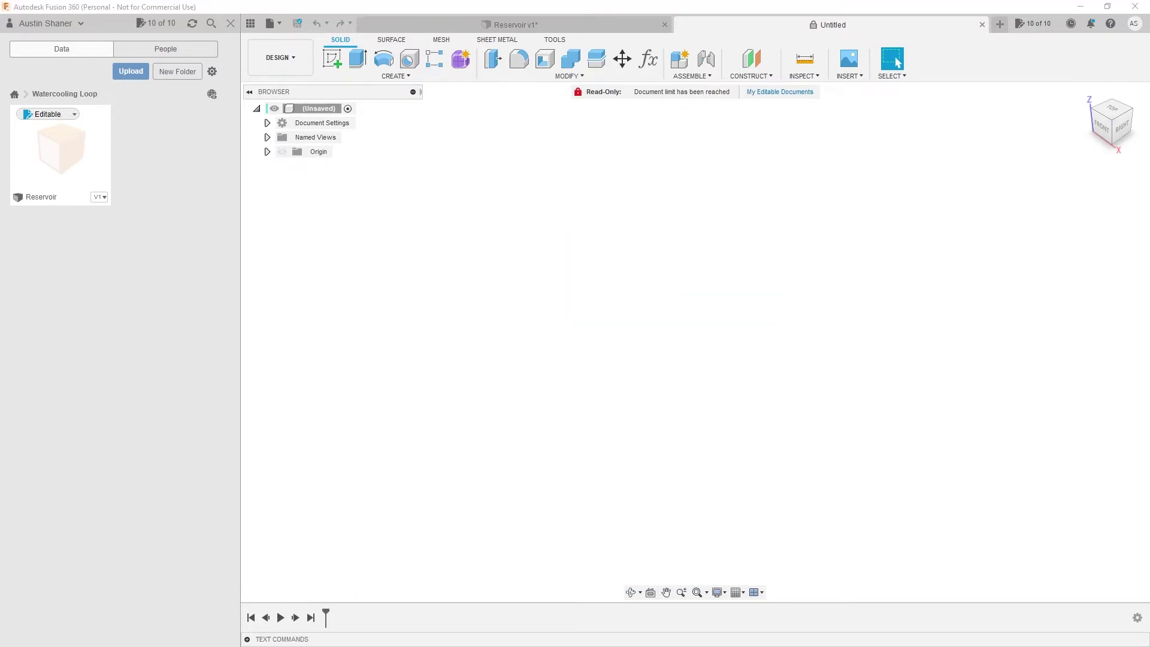
{"action": "key", "text": "ctrl+s"}
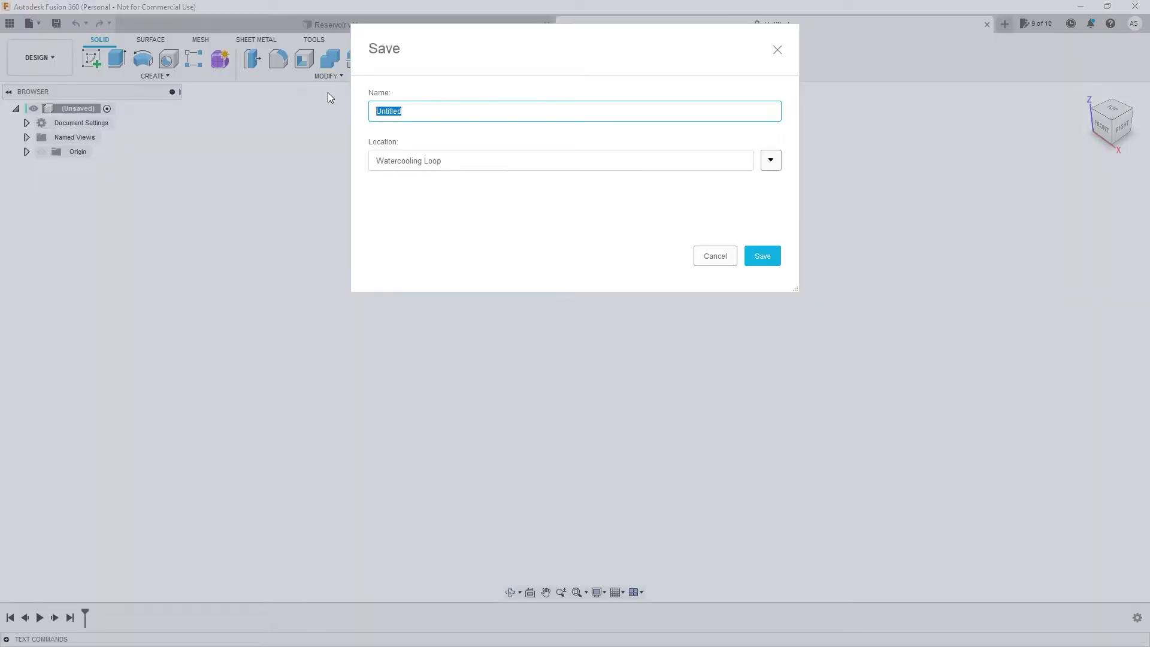
{"action": "type", "text": "M3xcc"}
{"action": "key", "text": "BackSpace"}
{"action": "key", "text": "BackSpace"}
{"action": "type", "text": "8mm"}
{"action": "key", "text": "Return"}
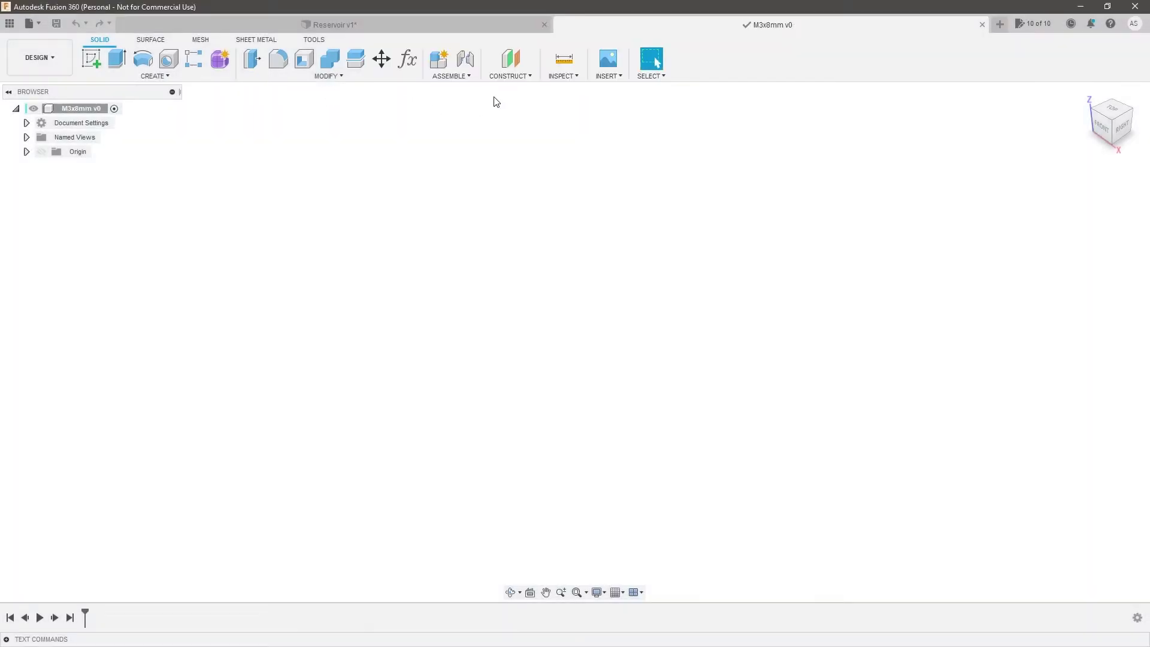
Insert McMaster-Carr screw 90666A104 into the M3x8mm design as a 3-D STEP model, keeping its default position
{"action": "left_click", "coordinate": [619, 78]}
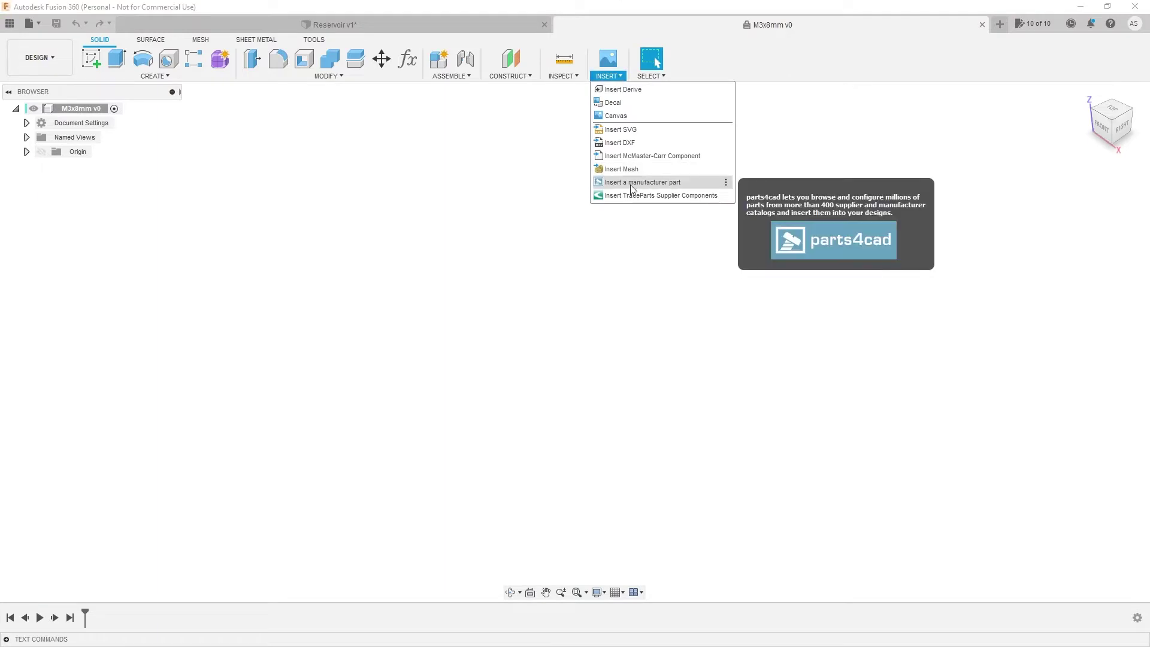
{"action": "left_click", "coordinate": [641, 156]}
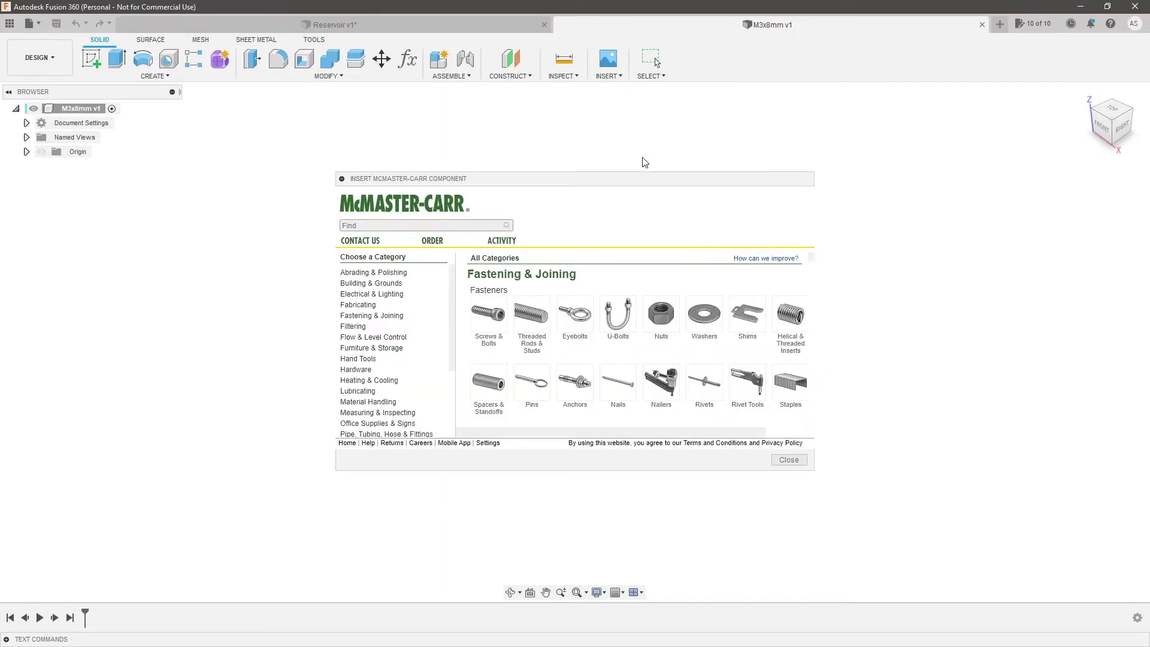
{"action": "type", "text": "90666A104"}
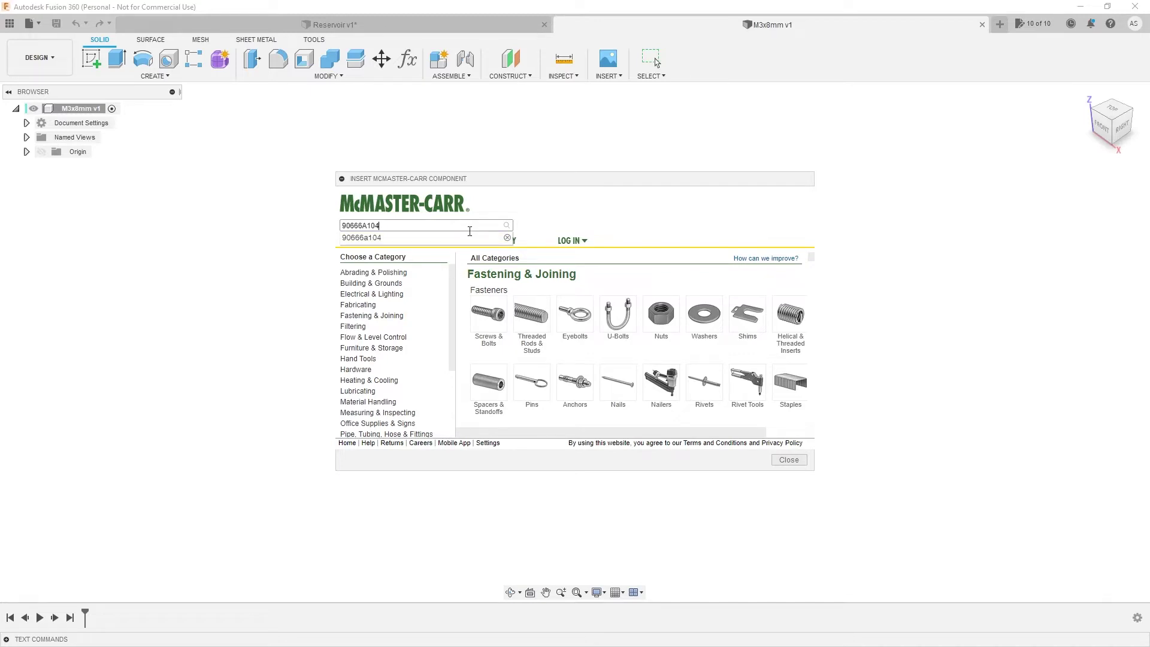
{"action": "key", "text": "Return"}
{"action": "left_click", "coordinate": [635, 407]}
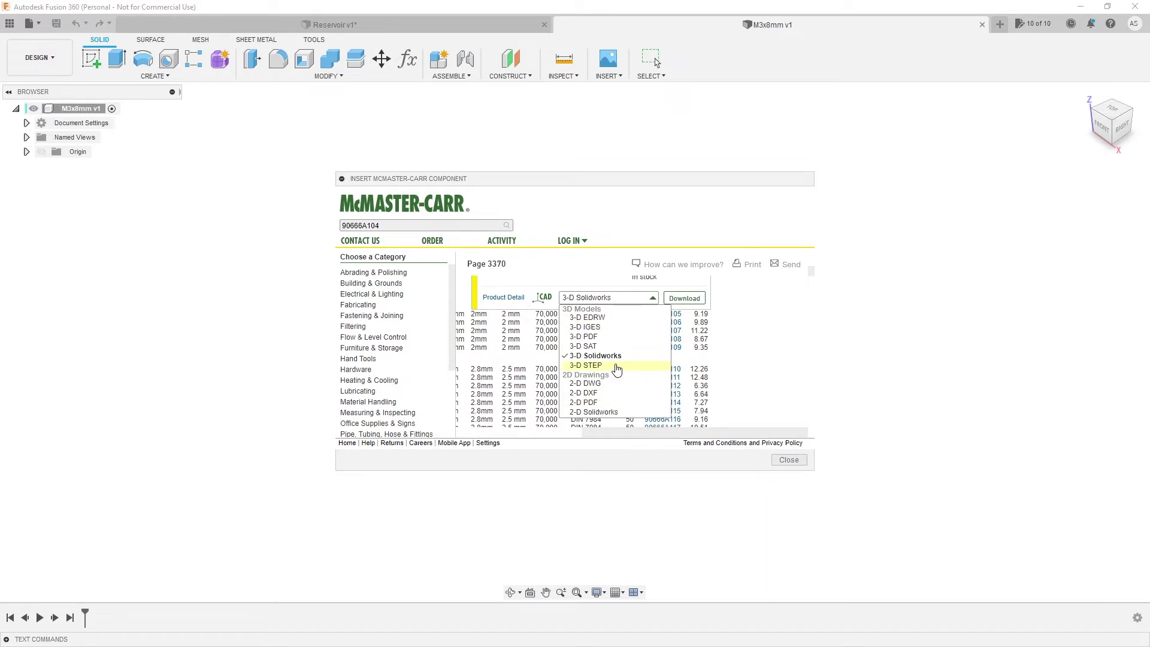
{"action": "left_click", "coordinate": [617, 366]}
{"action": "left_click", "coordinate": [685, 297]}
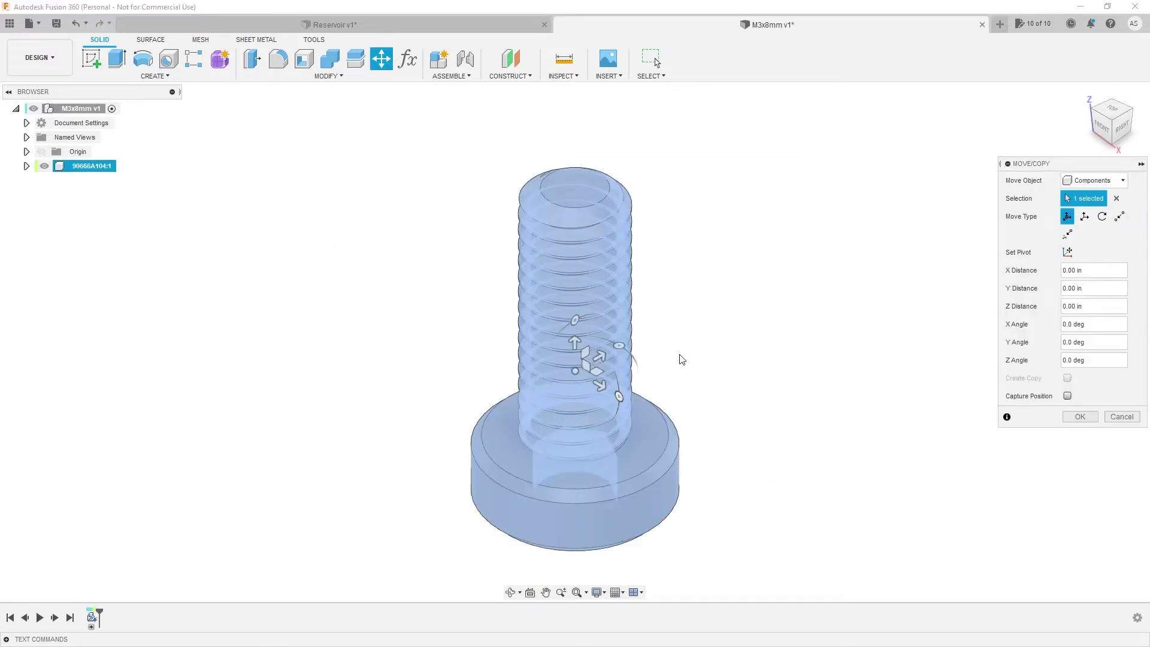
{"action": "key", "text": "Return"}
{"action": "scroll", "coordinate": [688, 286], "scroll_direction": "down", "scroll_amount": 1}
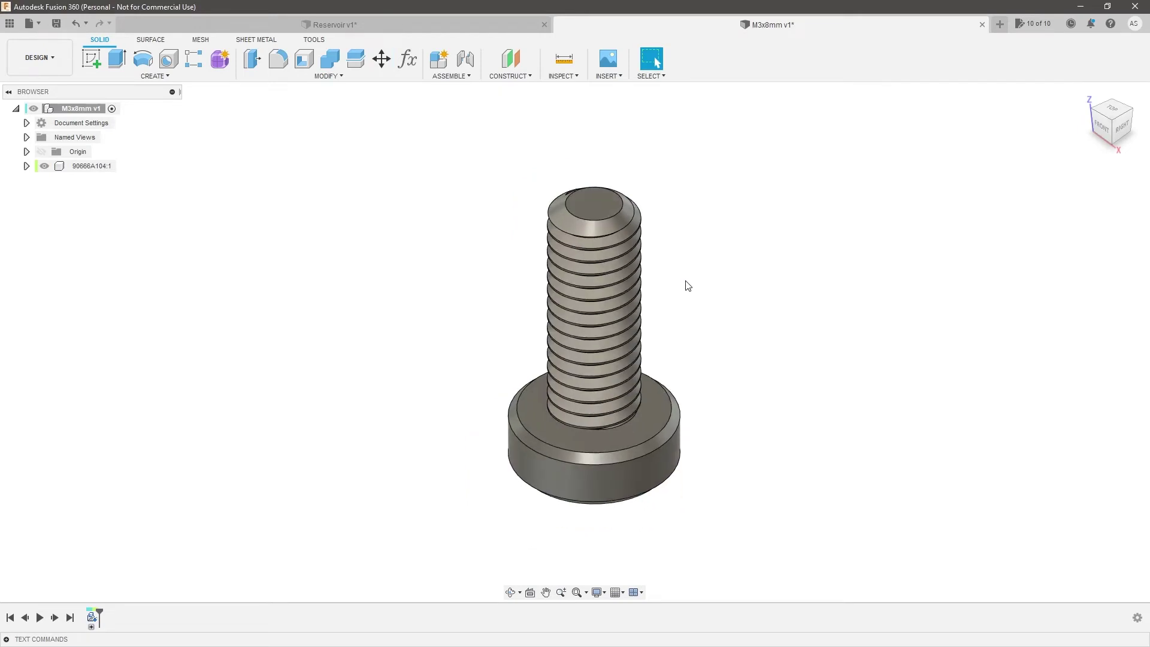
Save the M3x8mm screw design and display the Watercooling Loop project's files
{"action": "key", "text": "ctrl+s"}
{"action": "key", "text": "Return"}
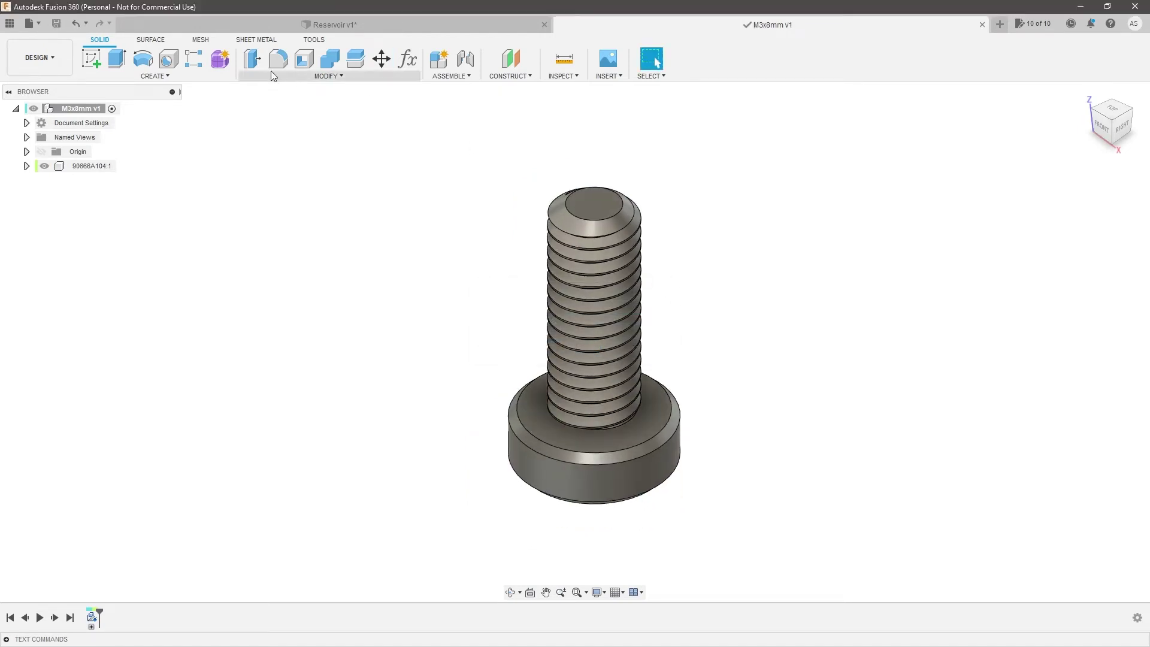
{"action": "left_click", "coordinate": [10, 23]}
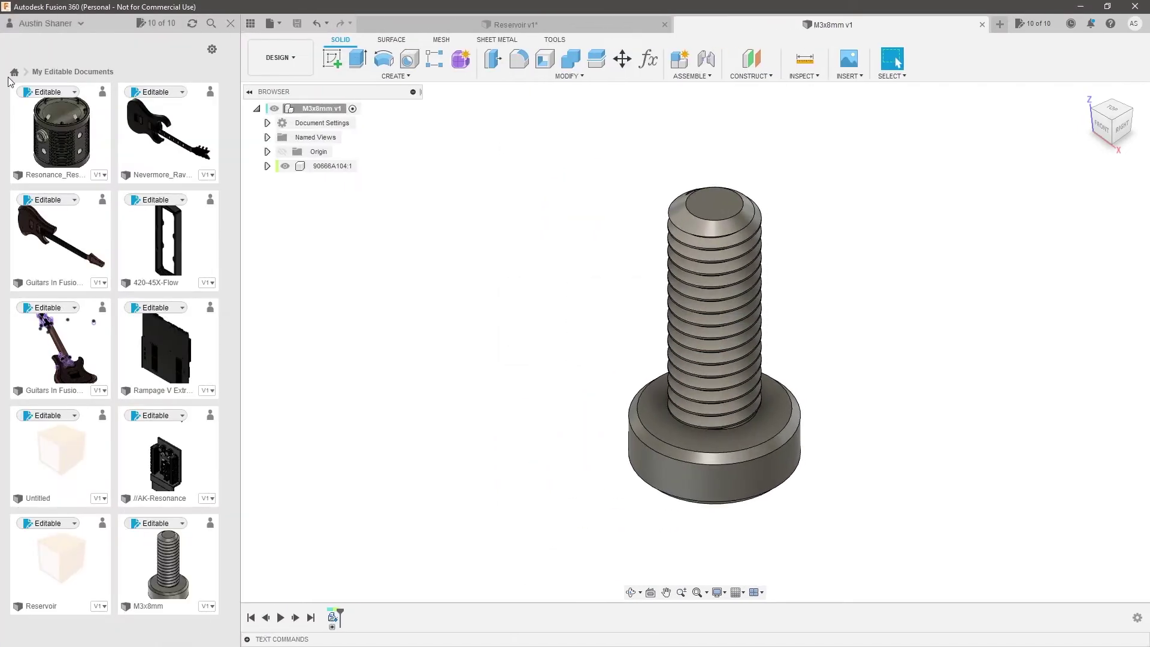
{"action": "left_click", "coordinate": [13, 72]}
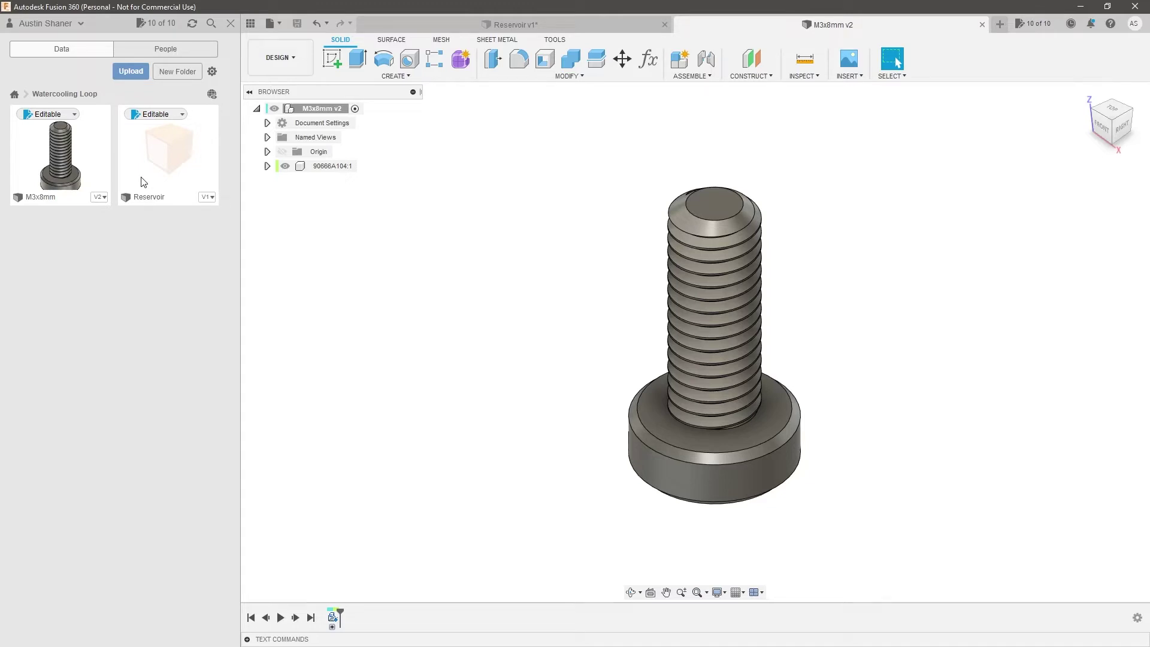
Create a folder named Bolts in the Watercooling Loop project
{"action": "left_click", "coordinate": [173, 72]}
{"action": "type", "text": "Bolts"}
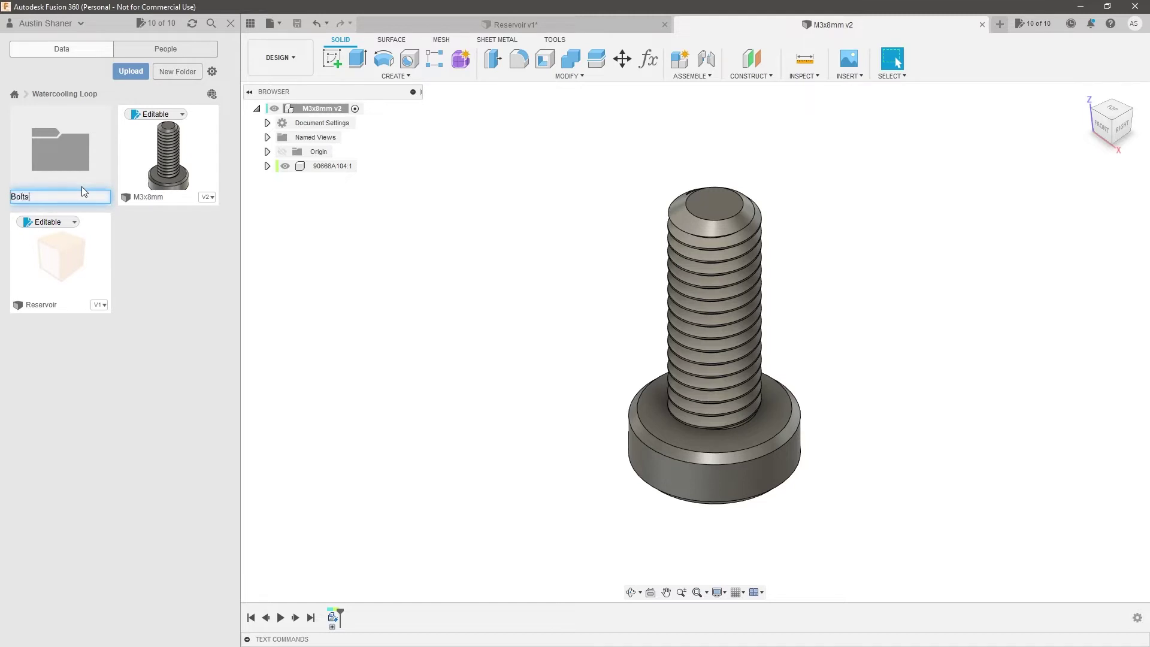
{"action": "key", "text": "Return"}
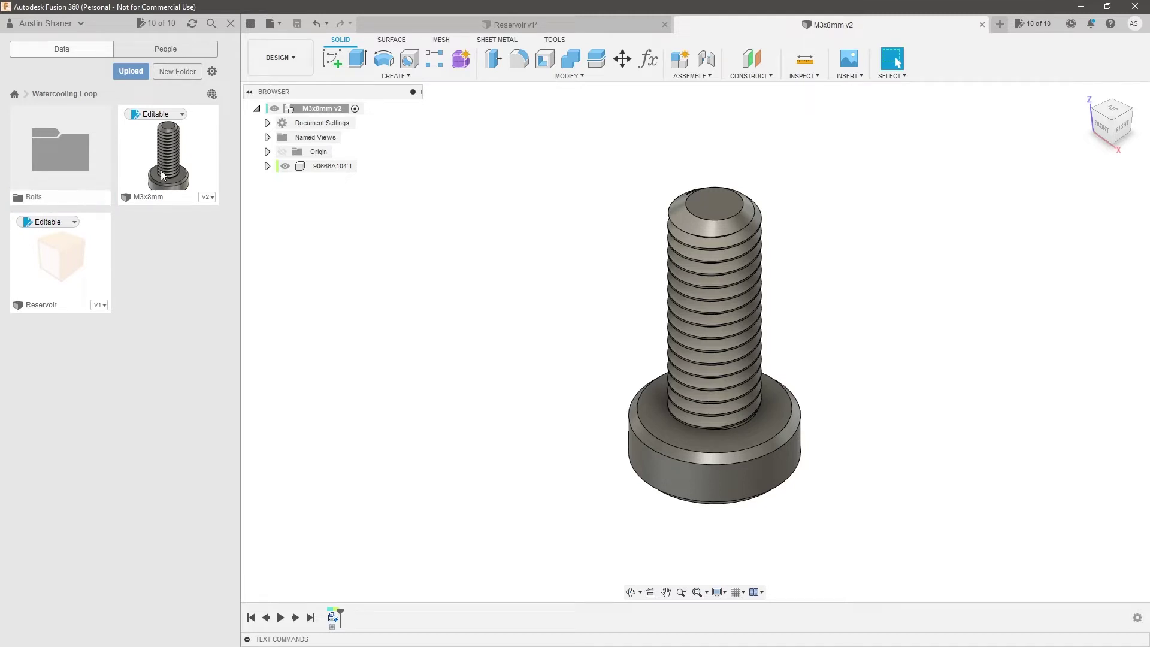
Close the M3x8mm document, move the M3x8mm design into the Bolts folder, and check the folder's contents
{"action": "left_click_drag", "start_coordinate": [178, 168], "coordinate": [78, 165]}
{"action": "left_click", "coordinate": [982, 25]}
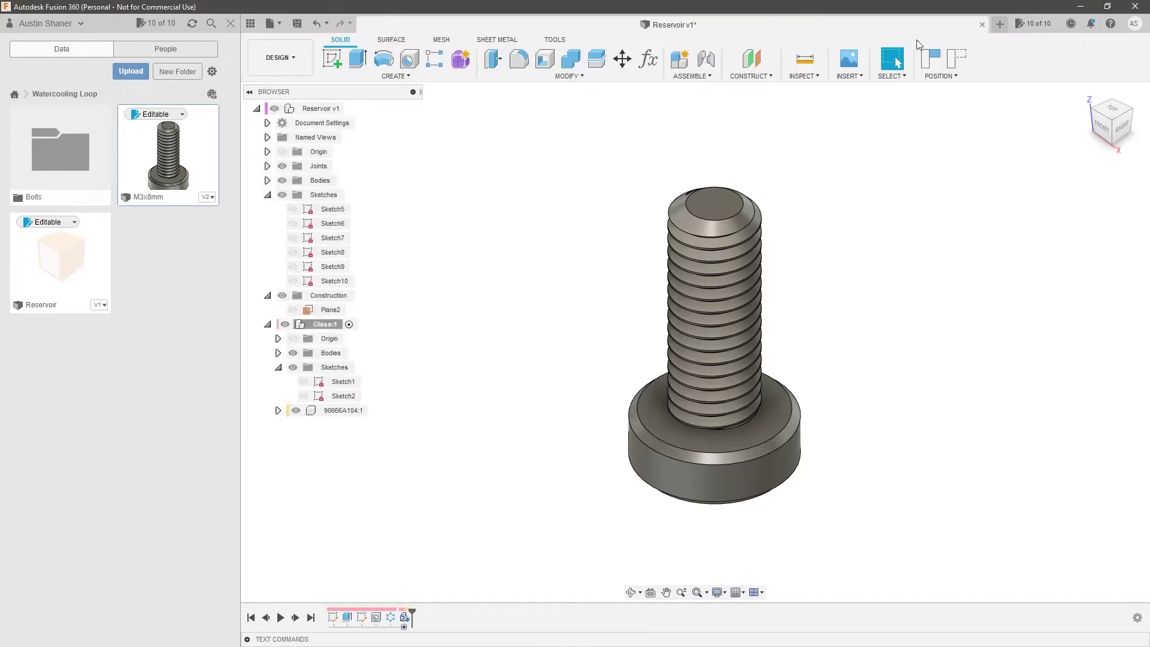
{"action": "right_click", "coordinate": [159, 152]}
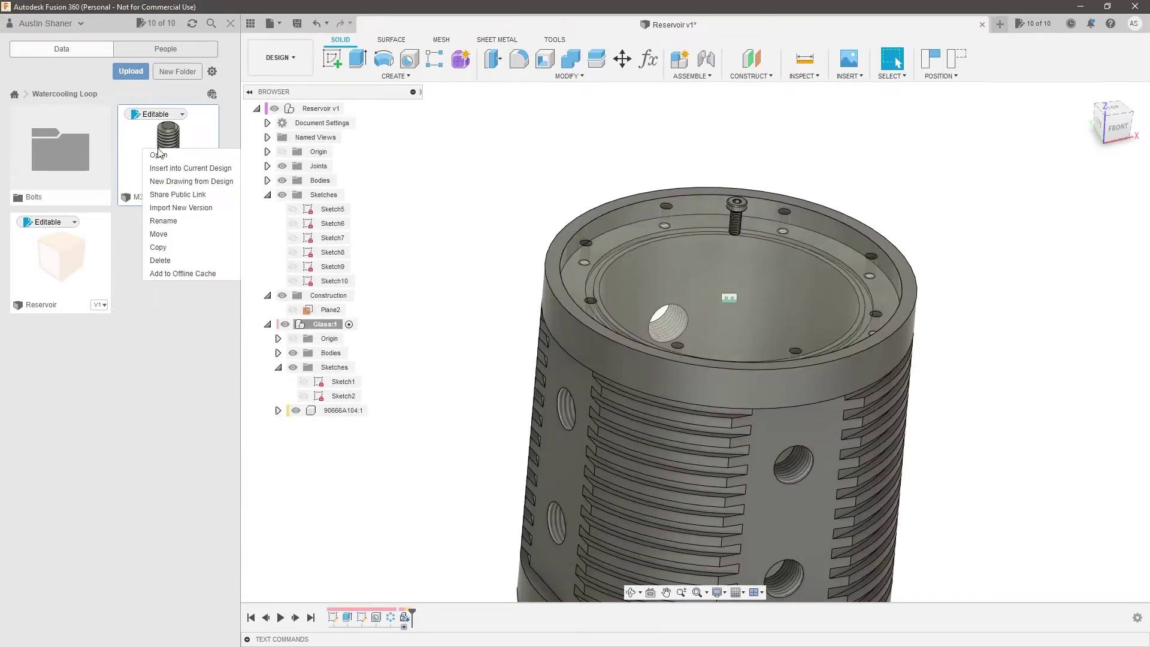
{"action": "left_click", "coordinate": [178, 236]}
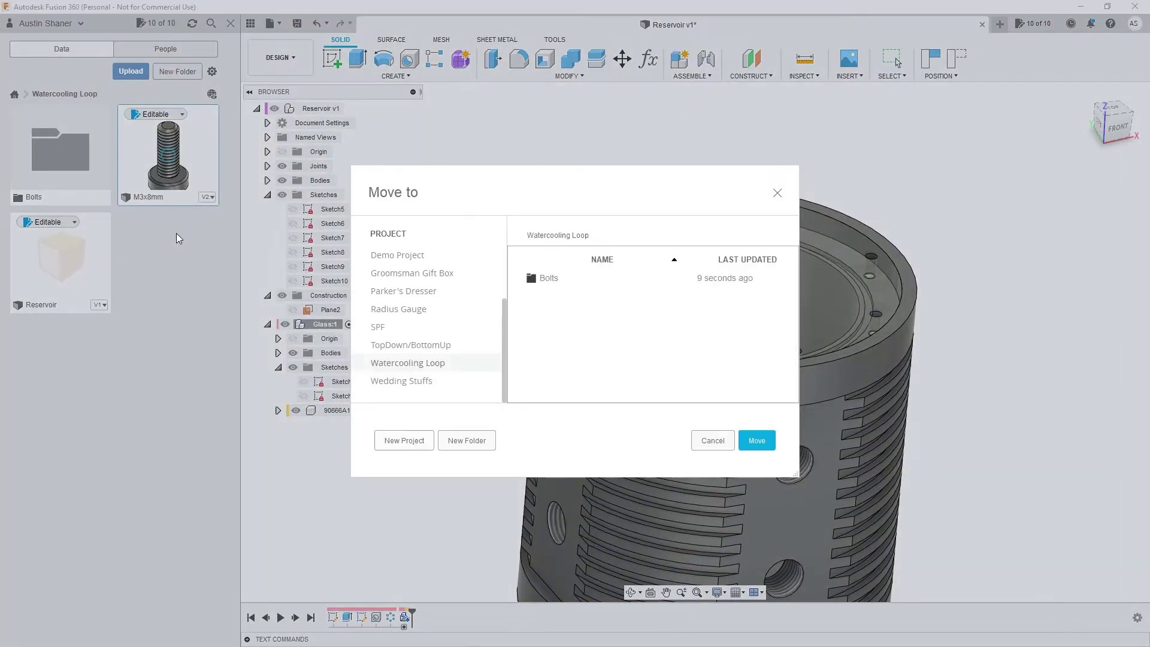
{"action": "left_click", "coordinate": [549, 279]}
{"action": "left_click", "coordinate": [754, 443]}
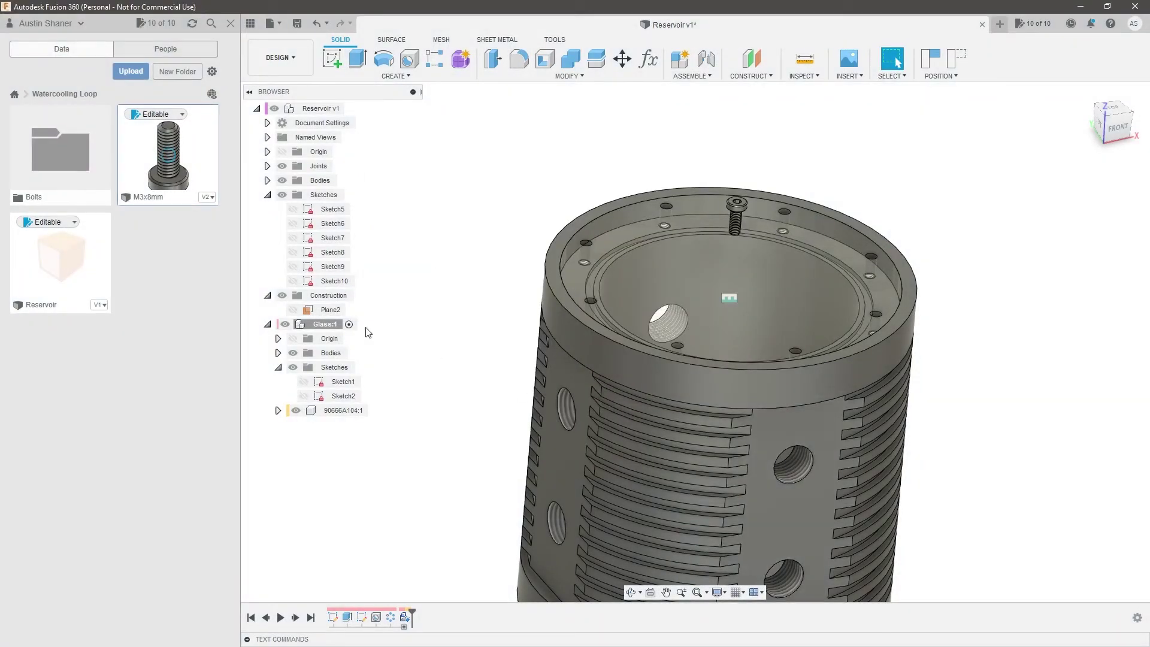
{"action": "left_click", "coordinate": [73, 176]}
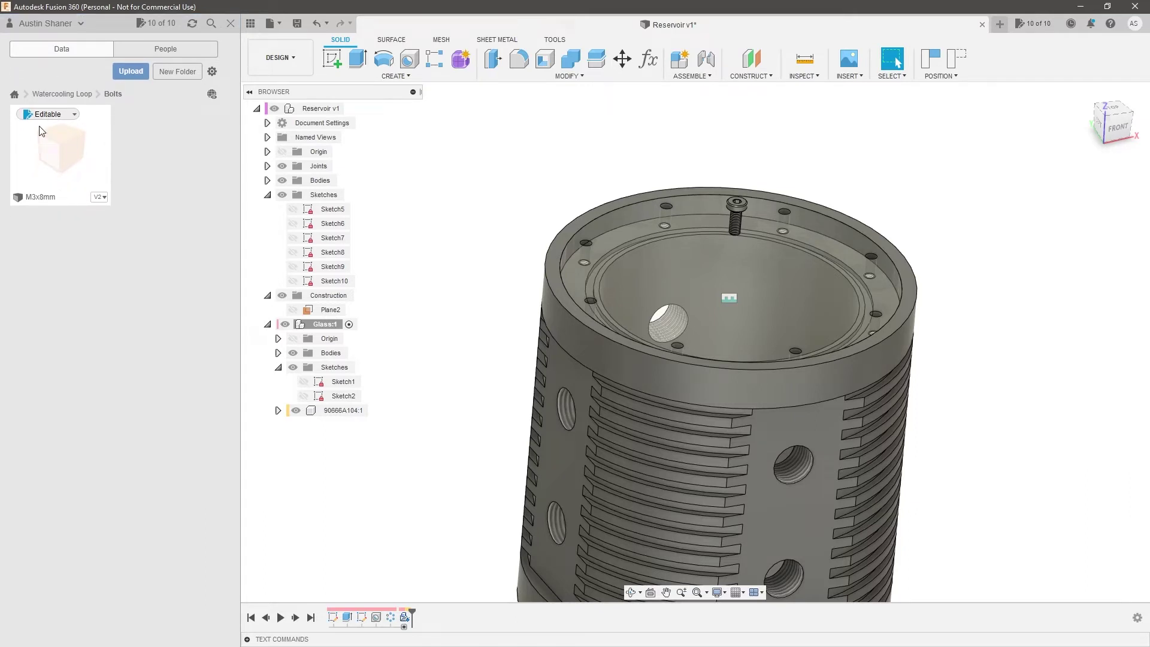
{"action": "left_click", "coordinate": [60, 94]}
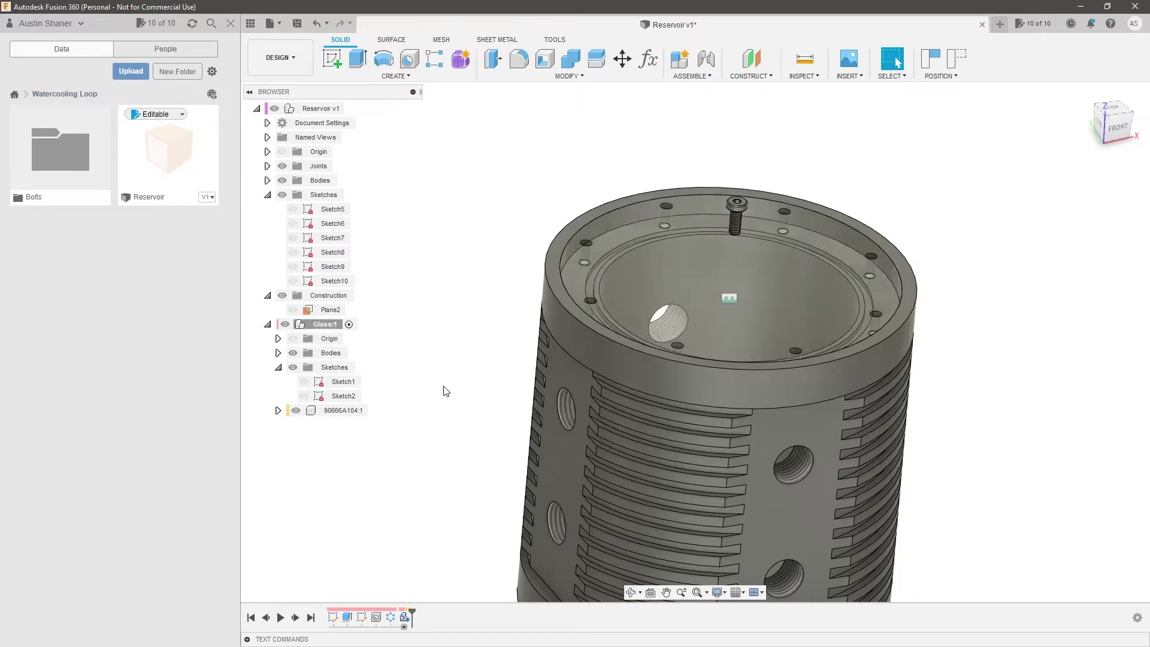
Delete the 90666A104 bolt component from the Reservoir design
{"action": "left_click", "coordinate": [336, 412]}
{"action": "key", "text": "Delete"}
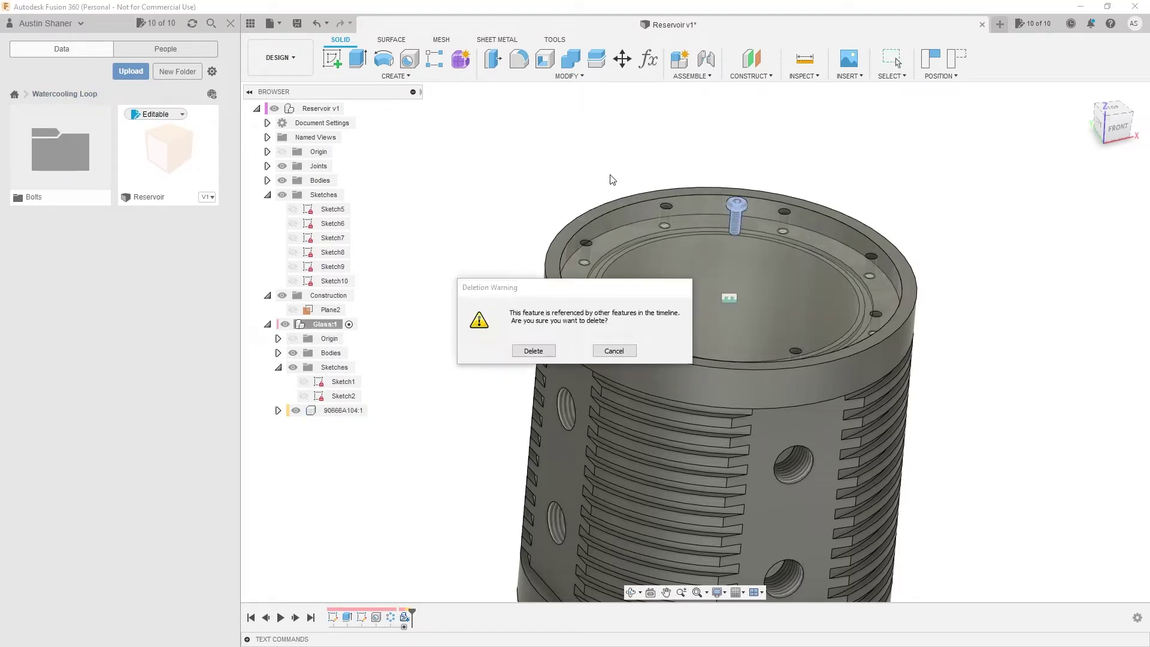
{"action": "left_click", "coordinate": [533, 351]}
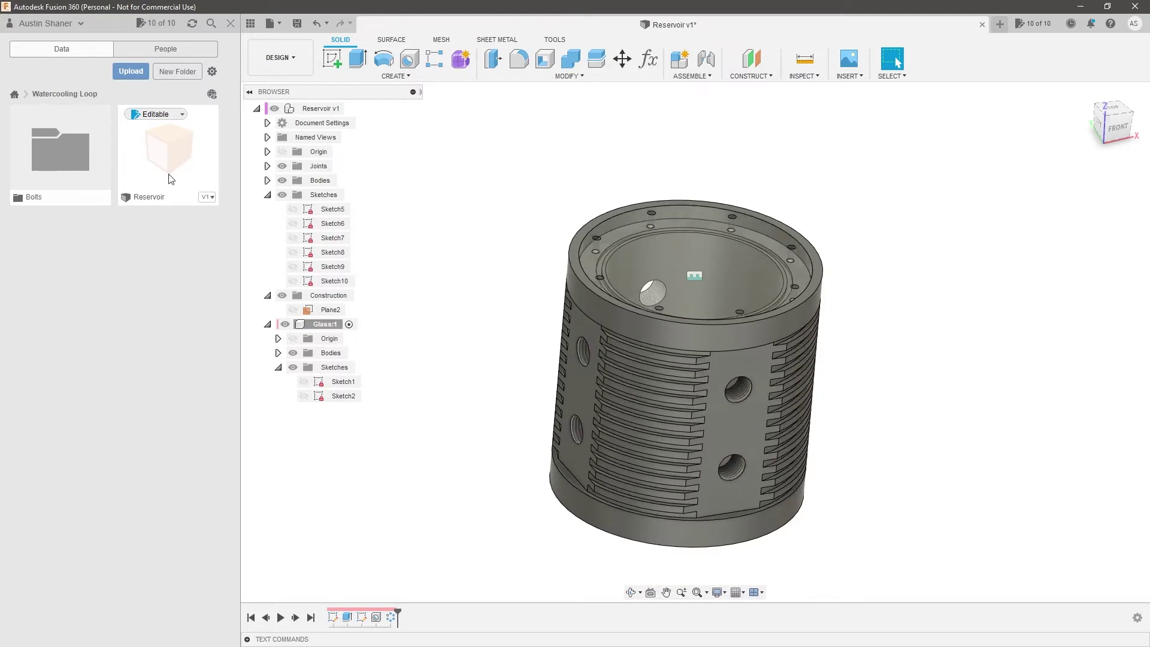
Insert the M3x8mm design from the Bolts folder into the Reservoir and raise it about 1.32 in along Z
{"action": "double_click", "coordinate": [70, 168]}
{"action": "left_click_drag", "start_coordinate": [70, 169], "coordinate": [504, 136]}
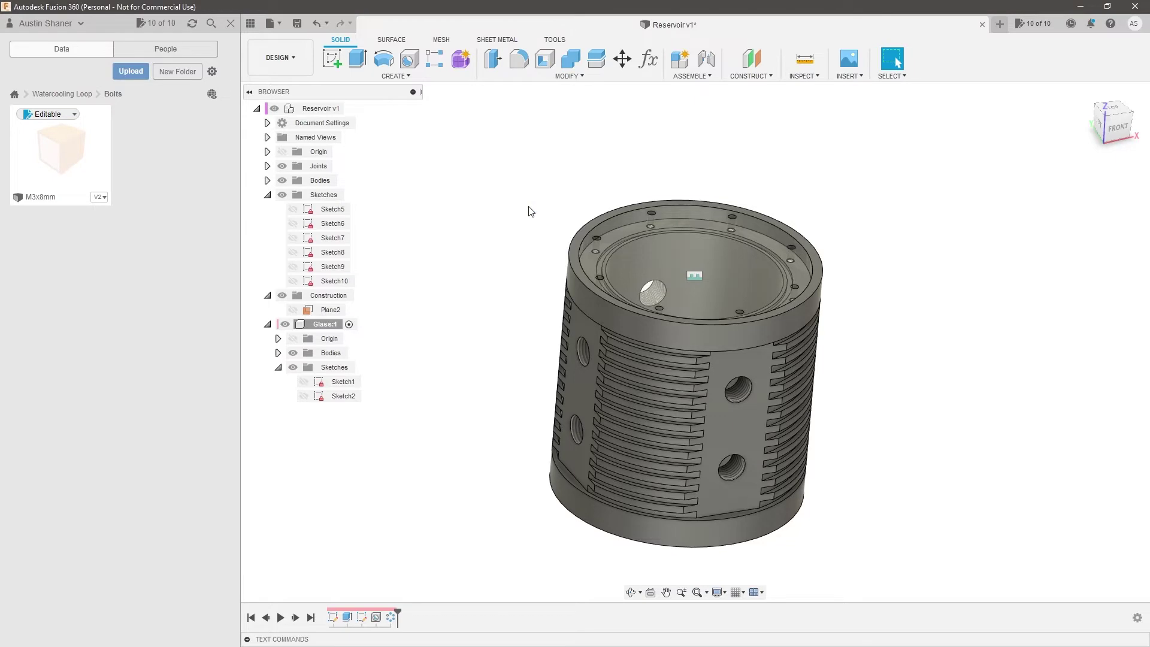
{"action": "left_click_drag", "start_coordinate": [530, 211], "coordinate": [528, 206]}
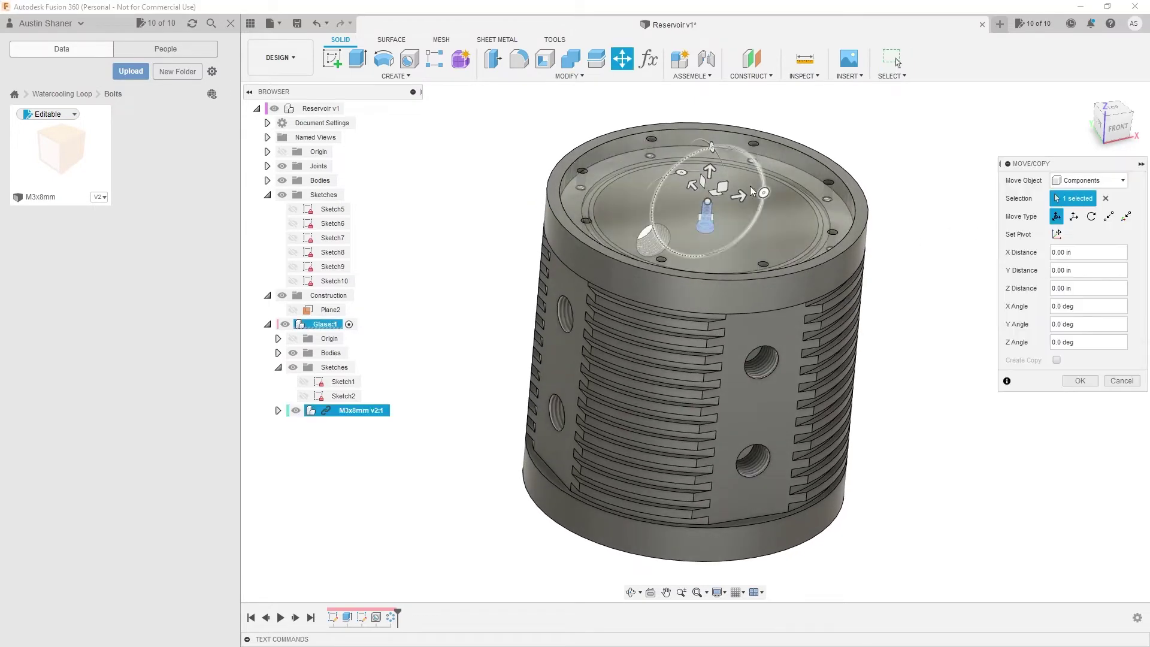
{"action": "left_click_drag", "start_coordinate": [720, 150], "coordinate": [724, 94]}
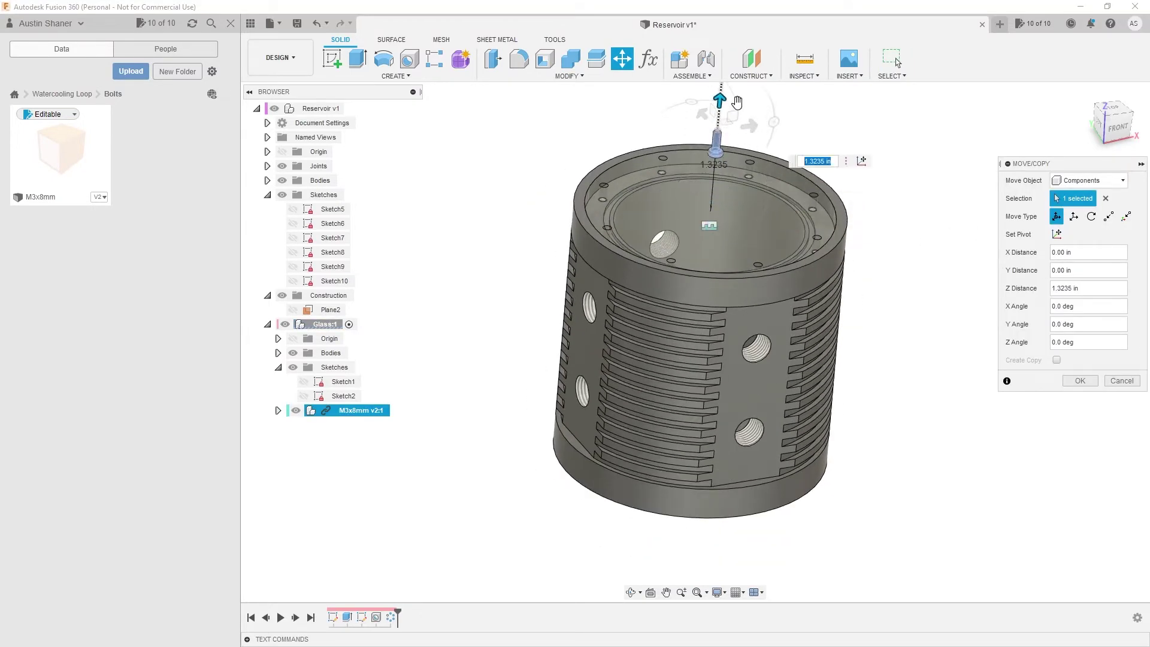
{"action": "scroll", "coordinate": [747, 125], "scroll_direction": "down", "scroll_amount": 3}
{"action": "scroll", "coordinate": [748, 158], "scroll_direction": "up", "scroll_amount": 3}
Rotate the inserted bolt 180 degrees about the Y axis so its head faces up
{"action": "left_click_drag", "start_coordinate": [779, 173], "coordinate": [768, 211]}
{"action": "type", "text": "180"}
{"action": "key", "text": "Return"}
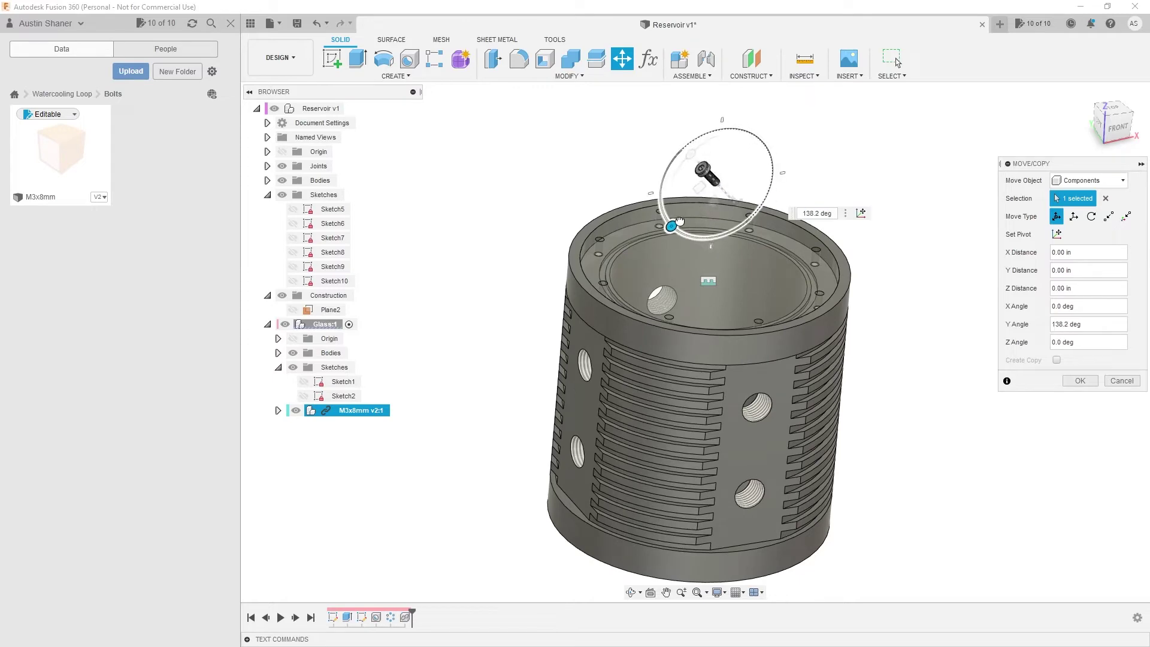
{"action": "left_click", "coordinate": [1081, 381]}
Joint the underside of the bolt's head to the upper edge of the Glass component's rear mounting hole
{"action": "left_click", "coordinate": [1099, 119]}
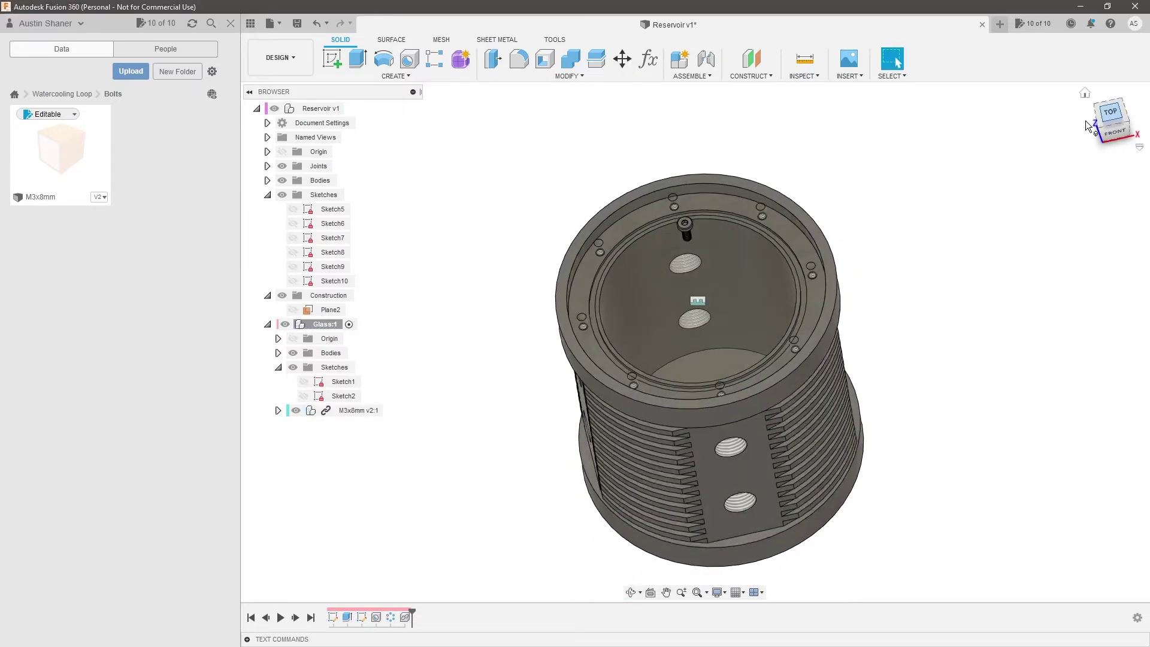
{"action": "middle_click_drag", "start_coordinate": [762, 290], "coordinate": [773, 163], "text": "shift"}
{"action": "middle_click_drag", "start_coordinate": [806, 247], "coordinate": [831, 321]}
{"action": "scroll", "coordinate": [758, 160], "scroll_direction": "up", "scroll_amount": 6}
{"action": "middle_click_drag", "start_coordinate": [742, 174], "coordinate": [721, 197], "text": "shift"}
{"action": "scroll", "coordinate": [721, 193], "scroll_direction": "up", "scroll_amount": 3}
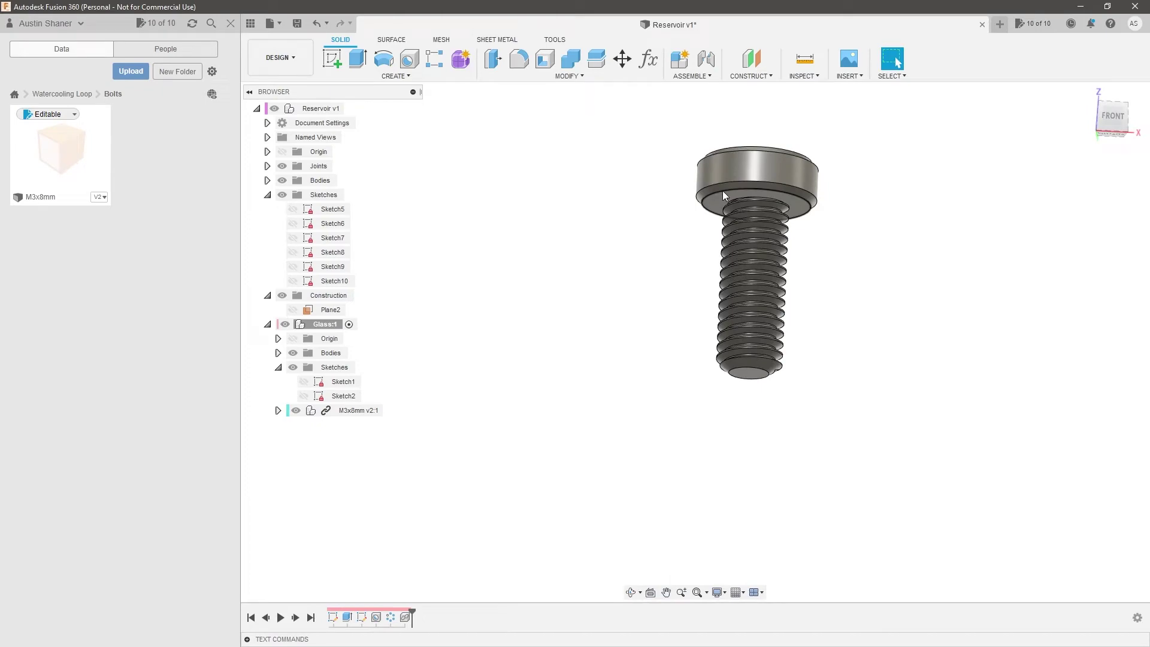
{"action": "left_click", "coordinate": [722, 191]}
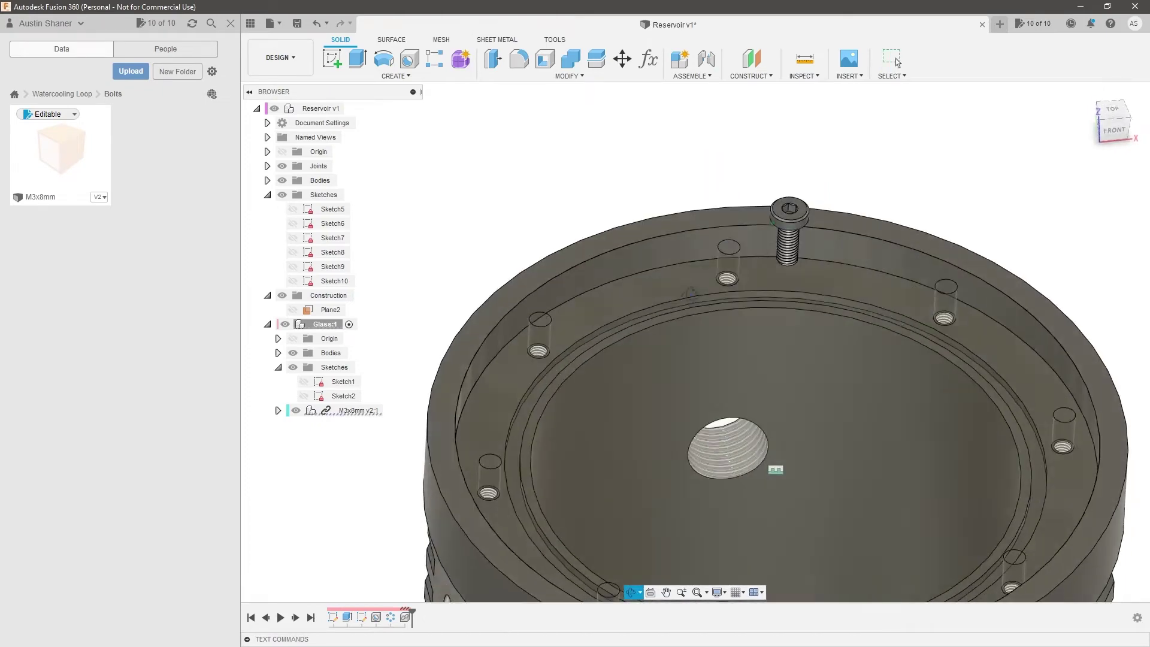
{"action": "middle_click_drag", "start_coordinate": [691, 295], "coordinate": [690, 309], "text": "shift"}
{"action": "scroll", "coordinate": [707, 203], "scroll_direction": "up", "scroll_amount": 2}
{"action": "middle_click_drag", "start_coordinate": [725, 223], "coordinate": [726, 267], "text": "shift"}
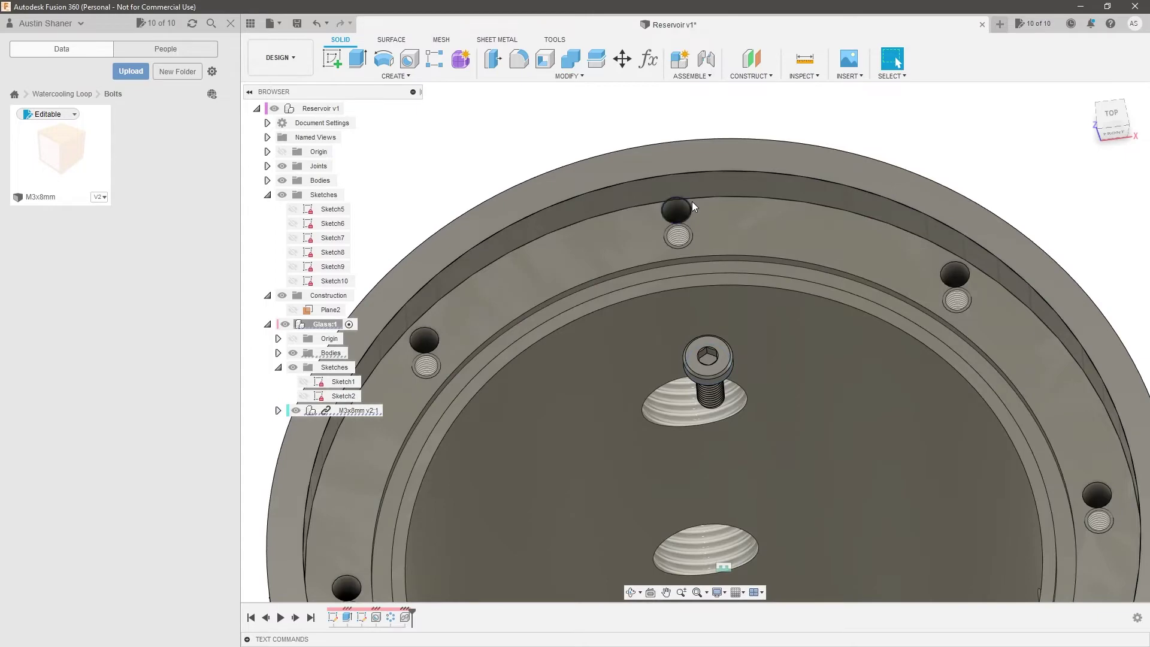
{"action": "left_click", "coordinate": [692, 204]}
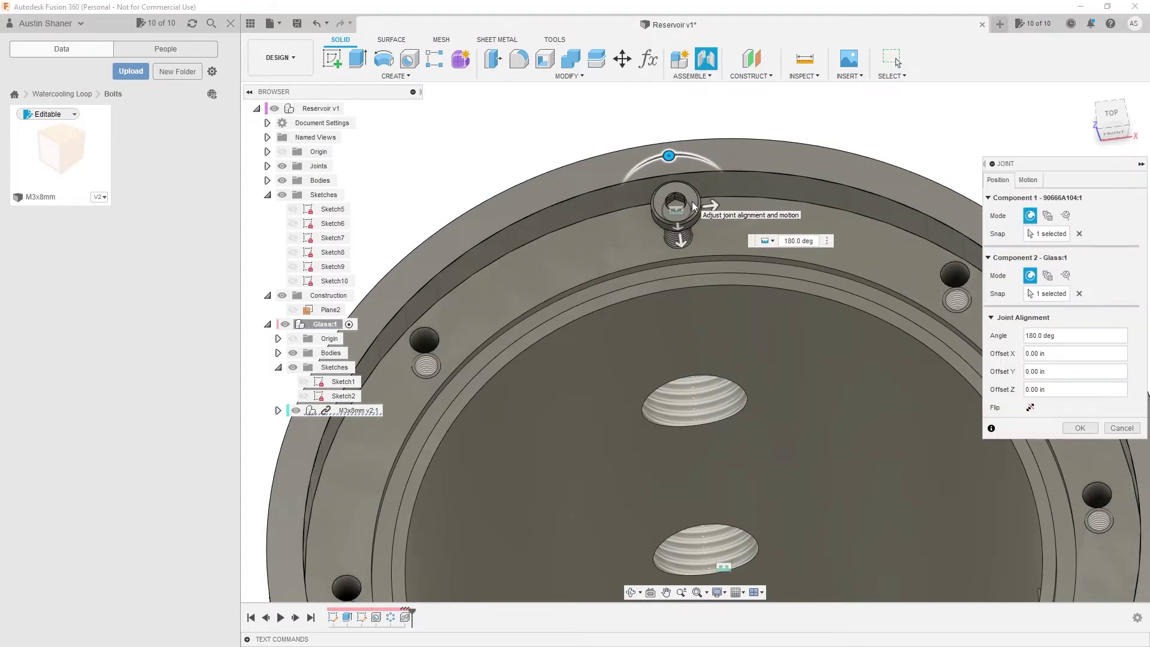
{"action": "left_click", "coordinate": [1080, 428]}
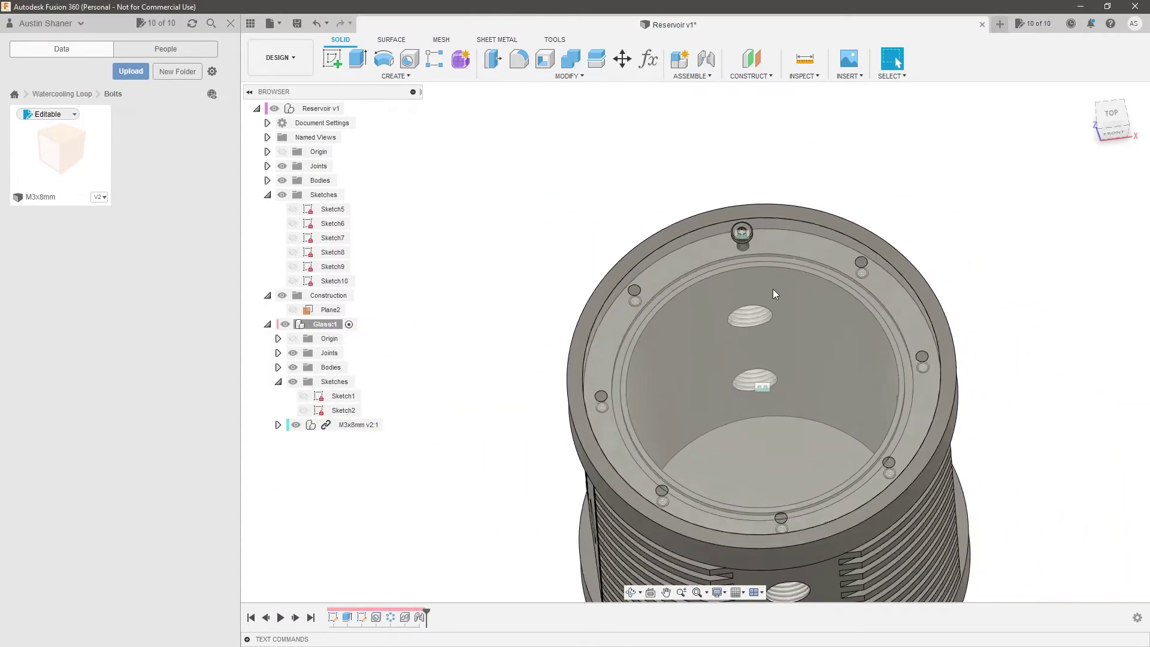
{"action": "middle_click_drag", "start_coordinate": [805, 280], "coordinate": [828, 277], "text": "shift"}
{"action": "scroll", "coordinate": [755, 324], "scroll_direction": "down", "scroll_amount": 3}
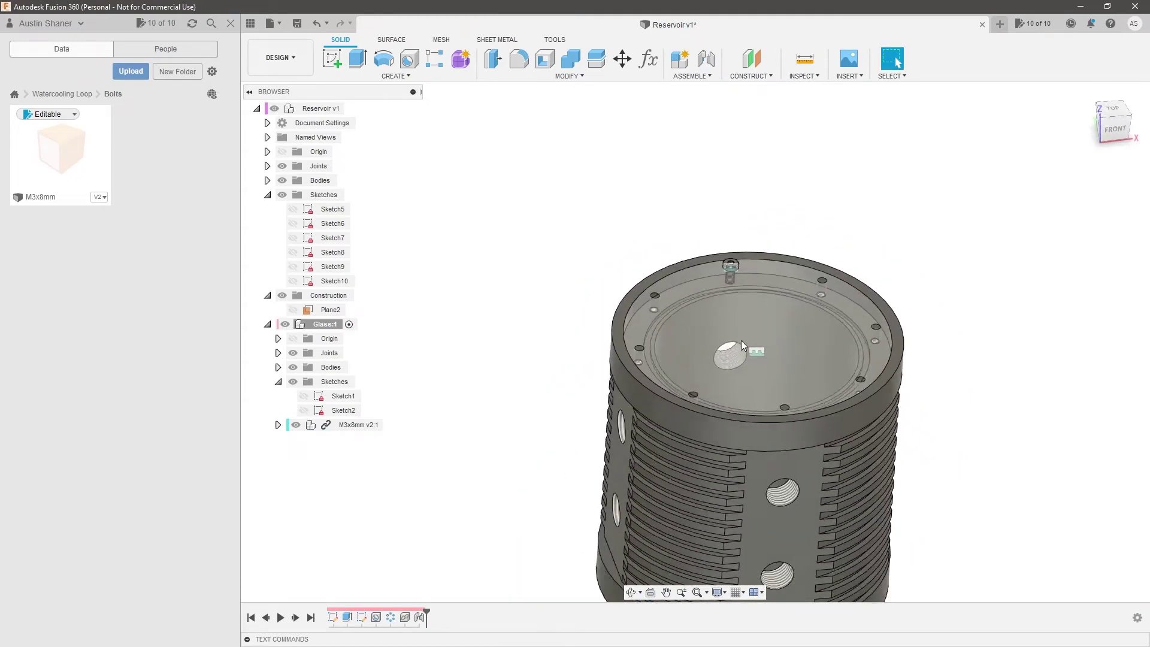
{"action": "scroll", "coordinate": [773, 327], "scroll_direction": "up", "scroll_amount": 4}
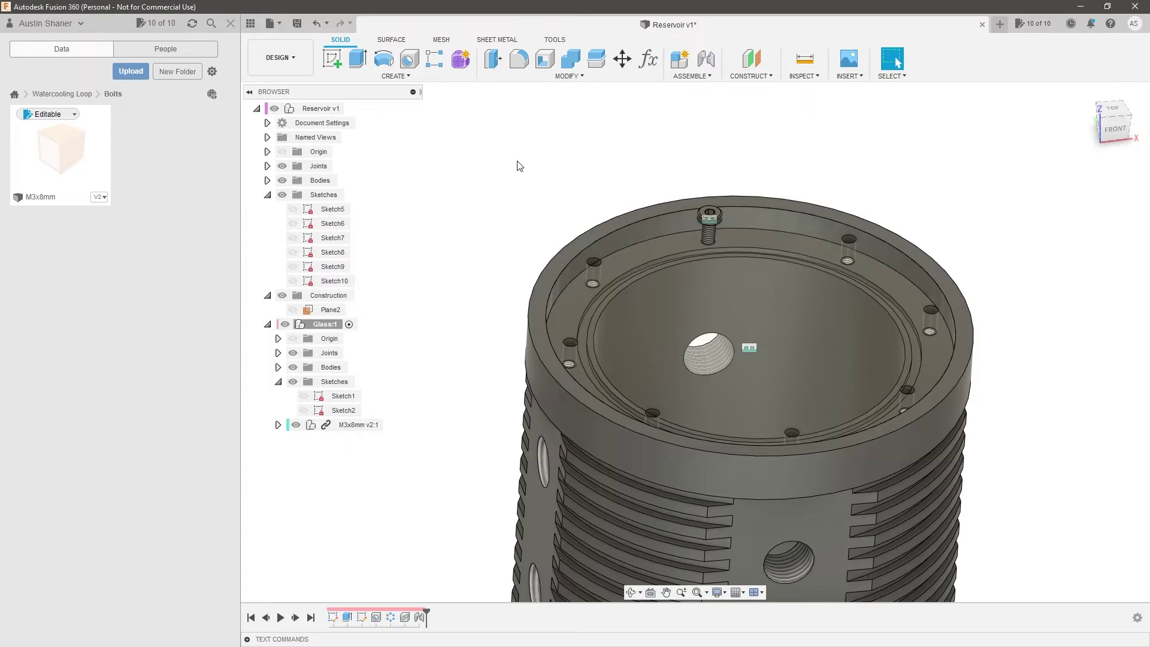
{"action": "scroll", "coordinate": [520, 166], "scroll_direction": "down", "scroll_amount": 2}
{"action": "scroll", "coordinate": [650, 249], "scroll_direction": "up", "scroll_amount": 2}
{"action": "middle_click_drag", "start_coordinate": [648, 242], "coordinate": [532, 169], "text": "shift"}
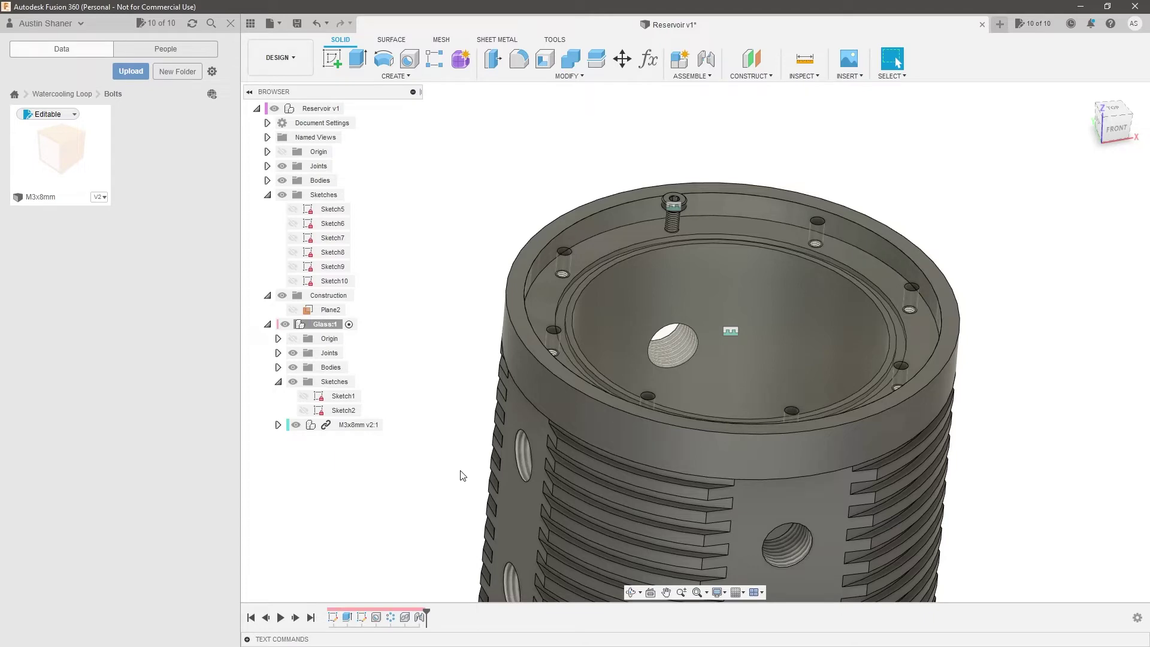
Start a circular pattern with Components as the object type
{"action": "scroll", "coordinate": [635, 228], "scroll_direction": "up", "scroll_amount": 3}
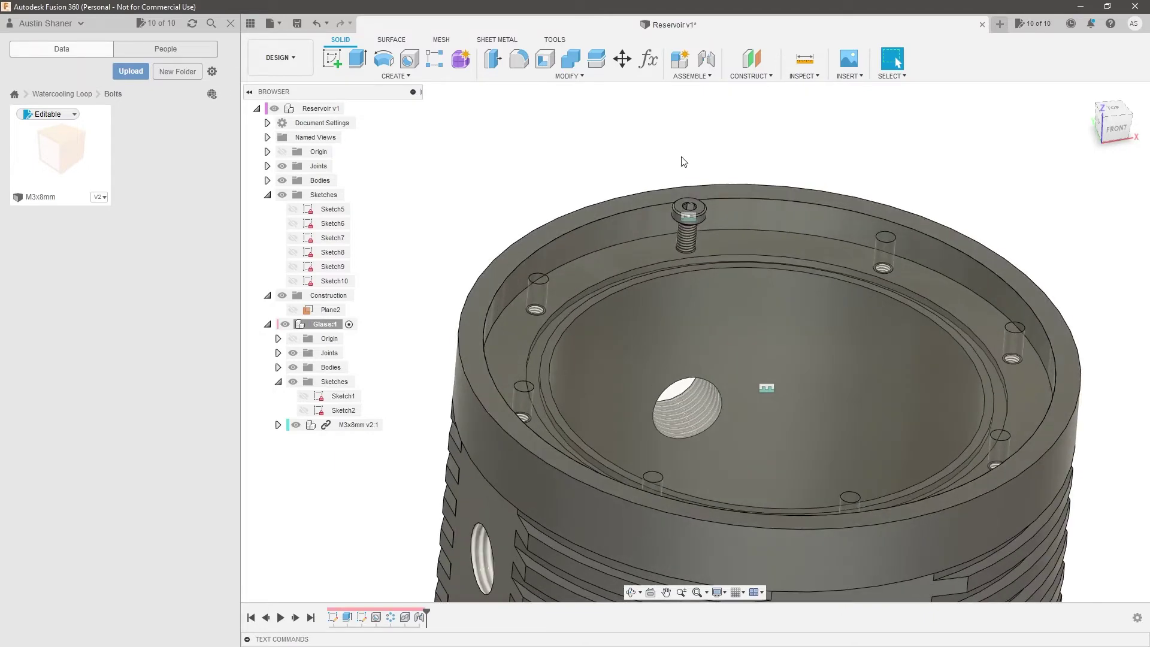
{"action": "left_click", "coordinate": [407, 76]}
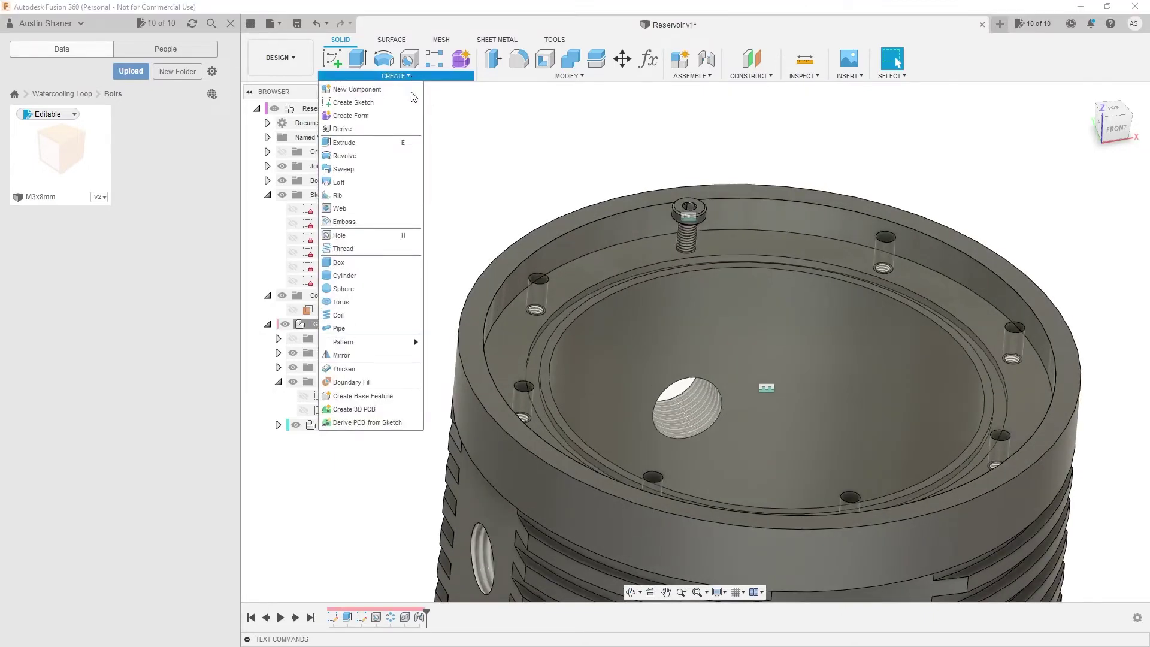
{"action": "mouse_move", "coordinate": [389, 342]}
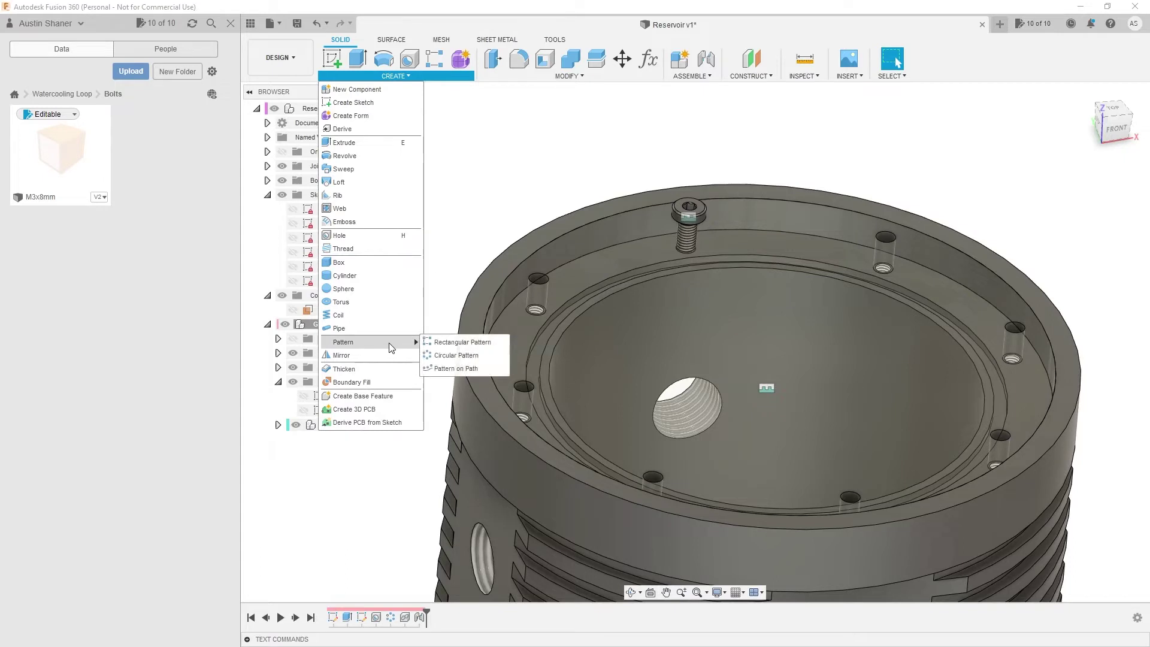
{"action": "left_click", "coordinate": [459, 355]}
{"action": "left_click", "coordinate": [1096, 181]}
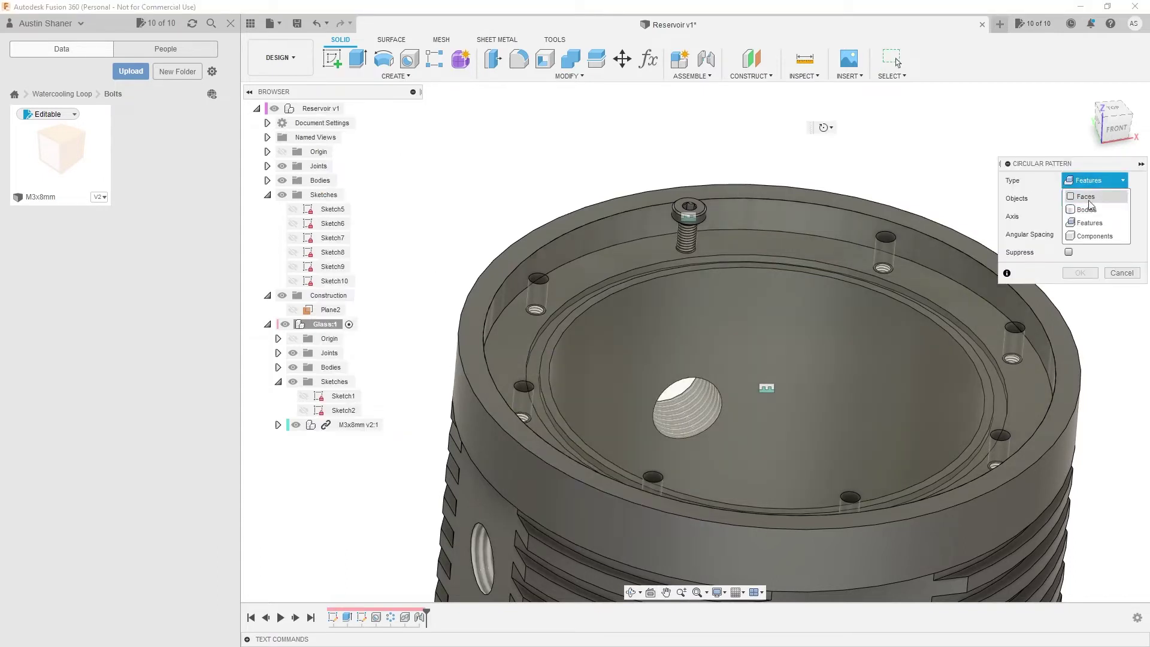
{"action": "left_click", "coordinate": [1094, 236]}
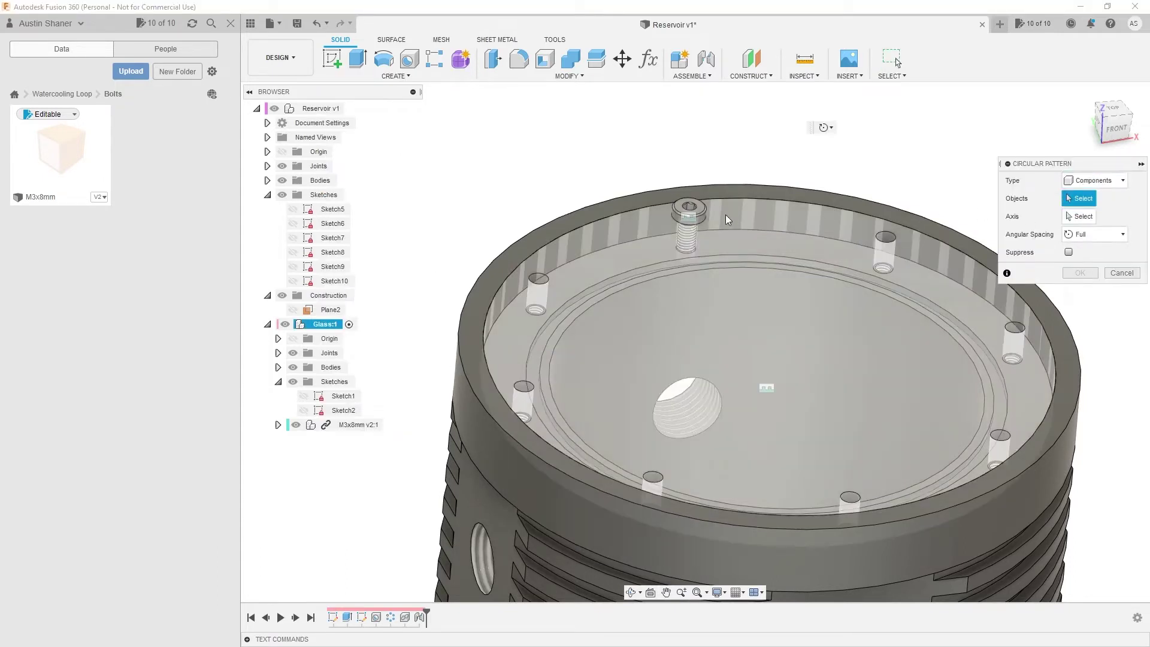
Hide the Reservoir's top-level bodies and the Glass component's bodies, leaving only the bolt shown
{"action": "scroll", "coordinate": [703, 172], "scroll_direction": "up", "scroll_amount": 5}
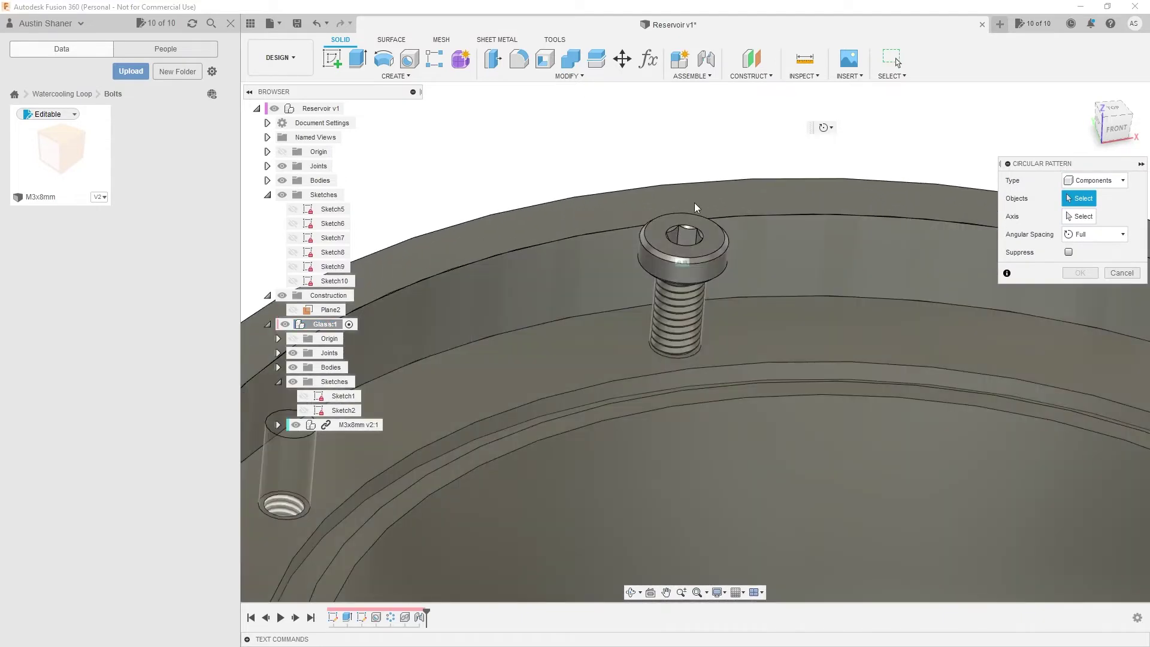
{"action": "middle_click_drag", "start_coordinate": [696, 208], "coordinate": [657, 181], "text": "shift"}
{"action": "scroll", "coordinate": [688, 217], "scroll_direction": "down", "scroll_amount": 3}
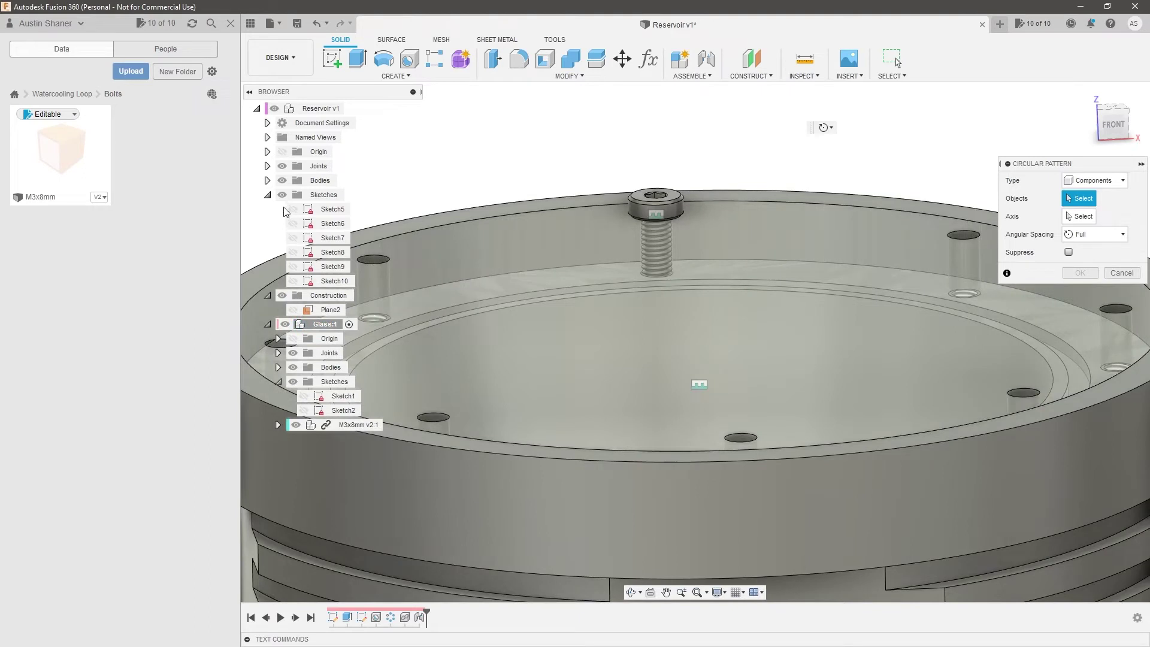
{"action": "left_click", "coordinate": [283, 181]}
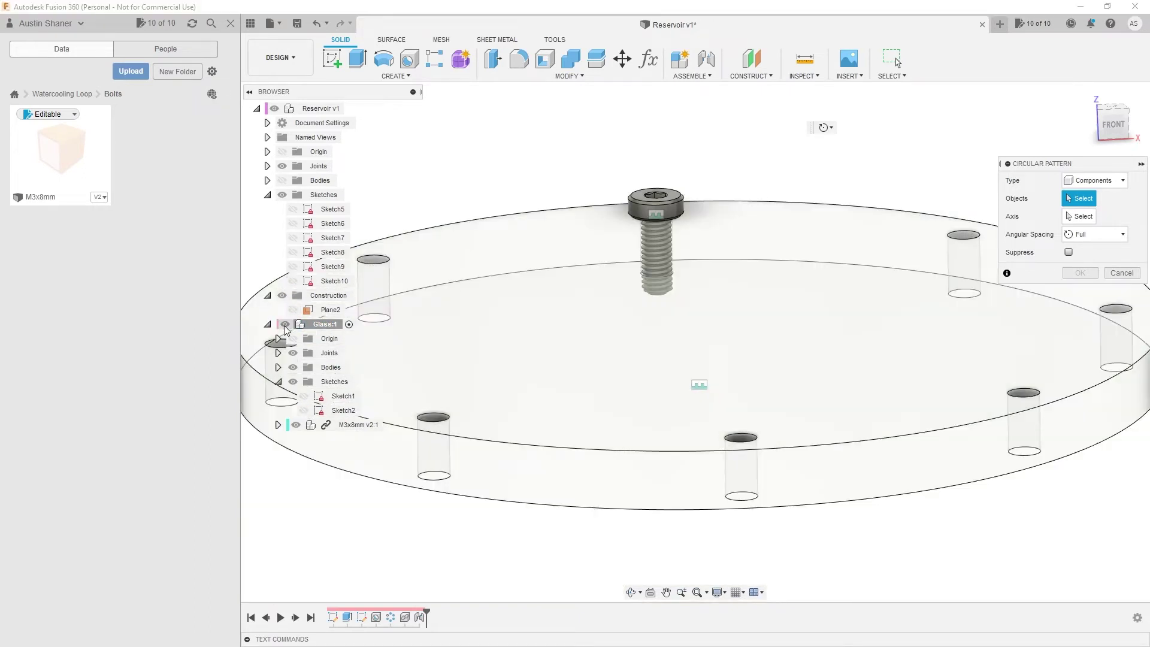
{"action": "left_click", "coordinate": [296, 367]}
{"action": "scroll", "coordinate": [591, 317], "scroll_direction": "down", "scroll_amount": 2}
{"action": "left_click", "coordinate": [293, 367]}
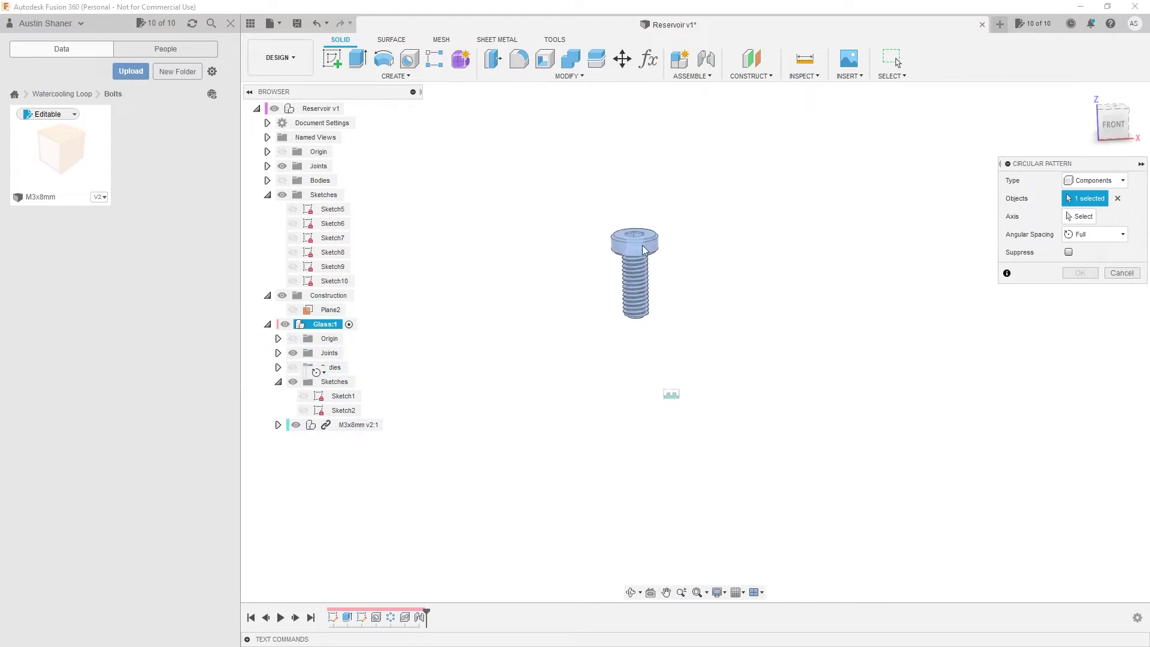
Clear the circular pattern's object selection and reselect the bolt's component, keeping Components as the object type
{"action": "left_click", "coordinate": [1117, 198]}
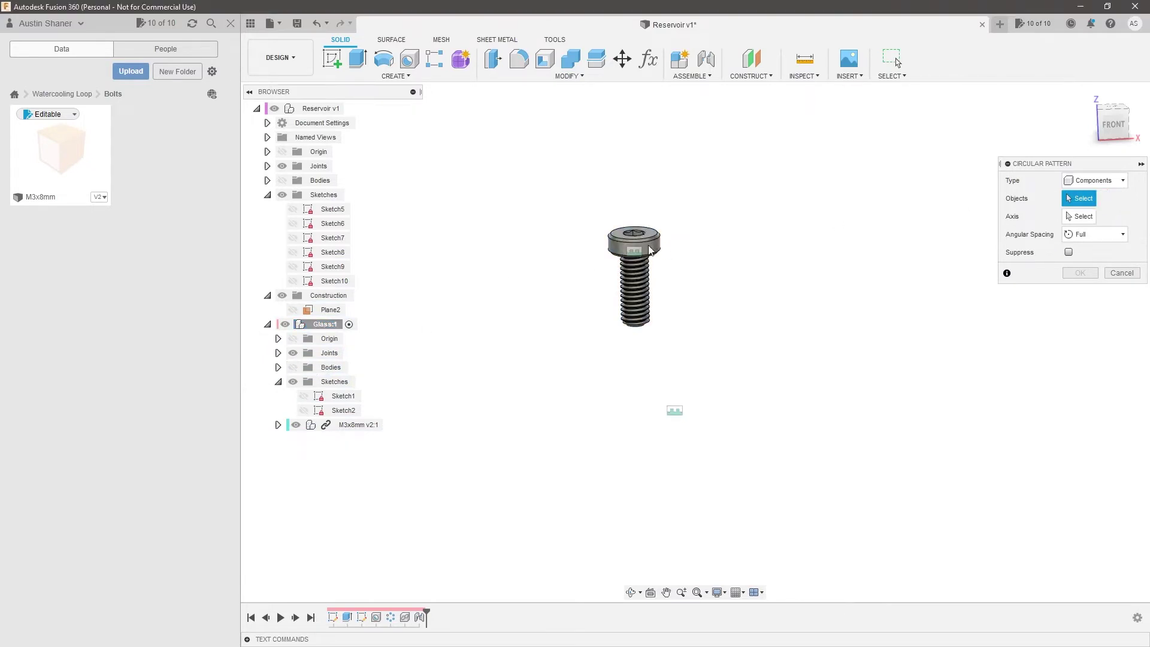
{"action": "left_click", "coordinate": [1095, 180]}
{"action": "left_click", "coordinate": [1085, 217]}
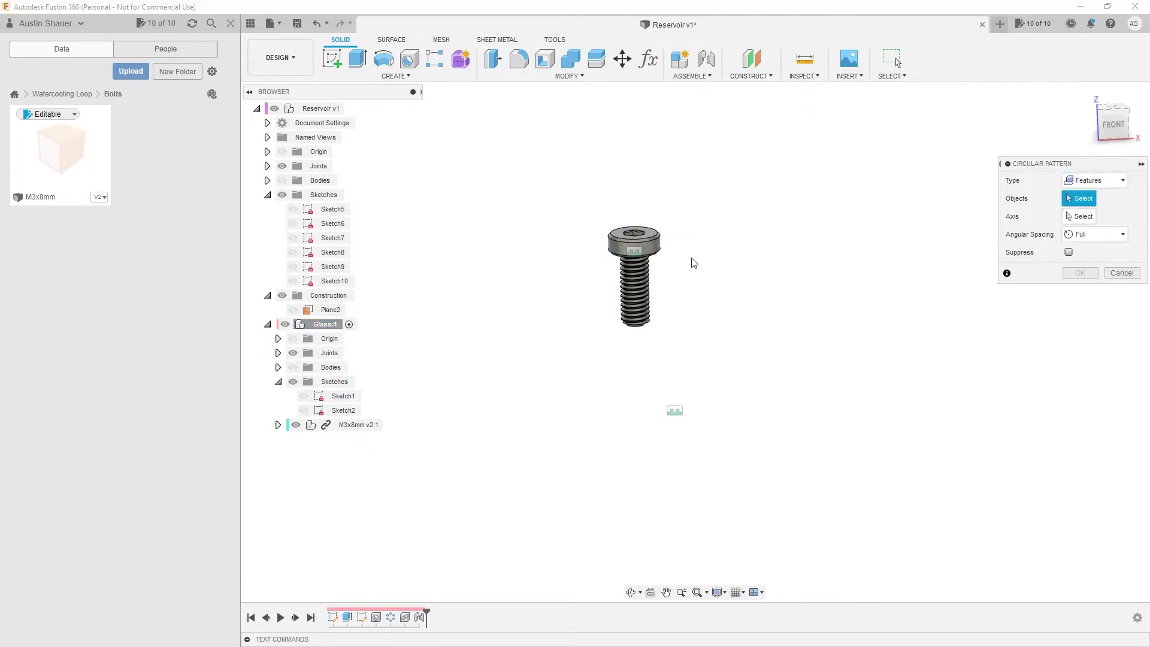
{"action": "left_click", "coordinate": [1095, 180]}
{"action": "left_click", "coordinate": [1072, 211]}
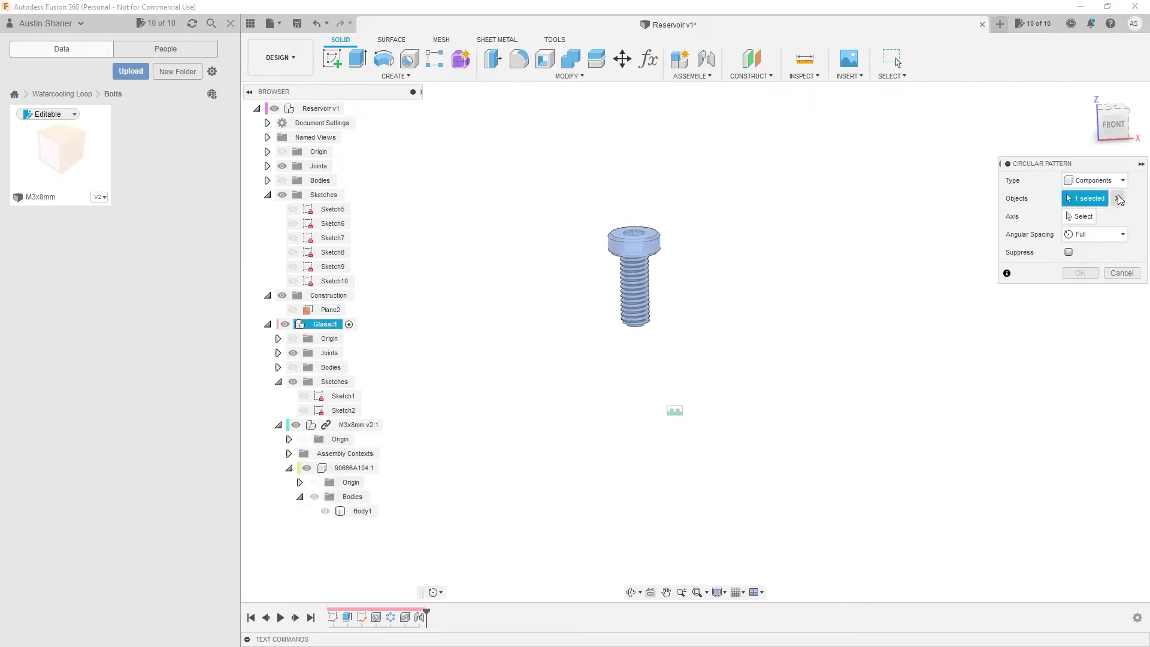
{"action": "left_click", "coordinate": [1118, 199]}
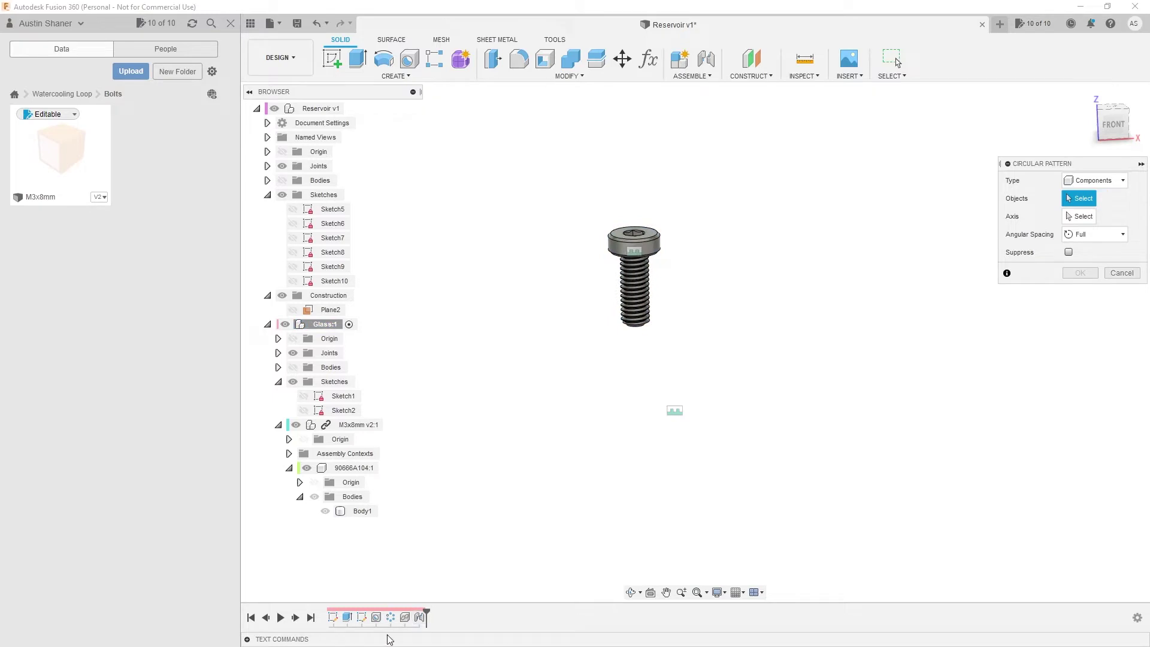
{"action": "scroll", "coordinate": [640, 484], "scroll_direction": "down", "scroll_amount": 2}
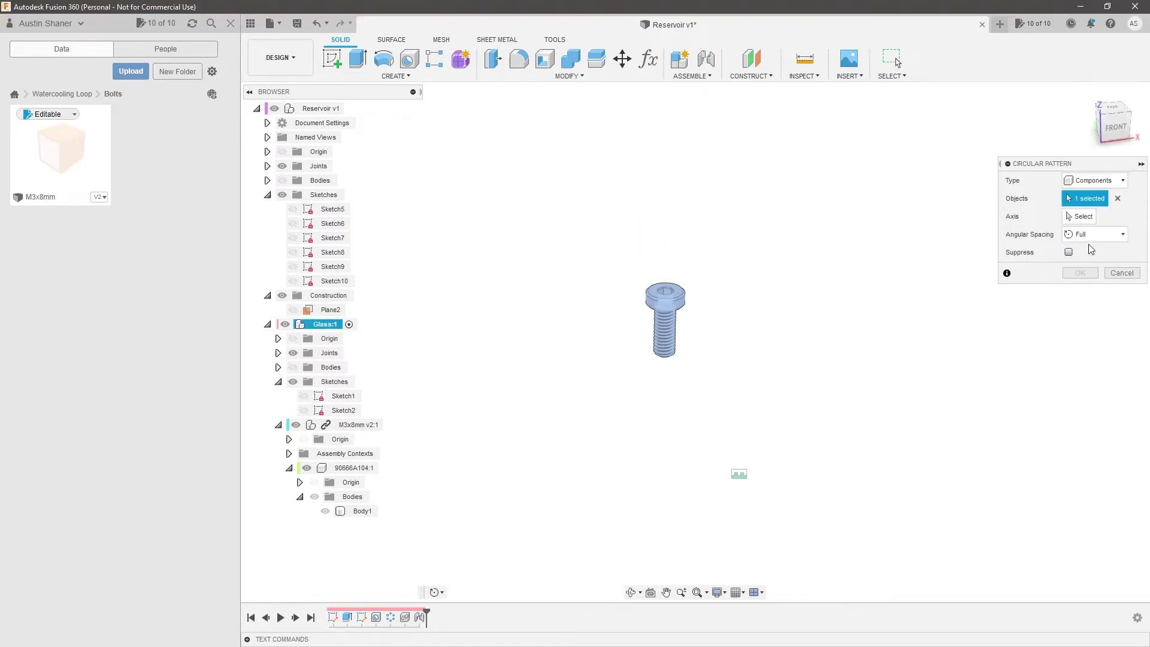
Create a full circular pattern of the selected component around the vertical Z axis with a quantity of 8
{"action": "left_click", "coordinate": [1079, 216]}
{"action": "scroll", "coordinate": [838, 312], "scroll_direction": "down", "scroll_amount": 2}
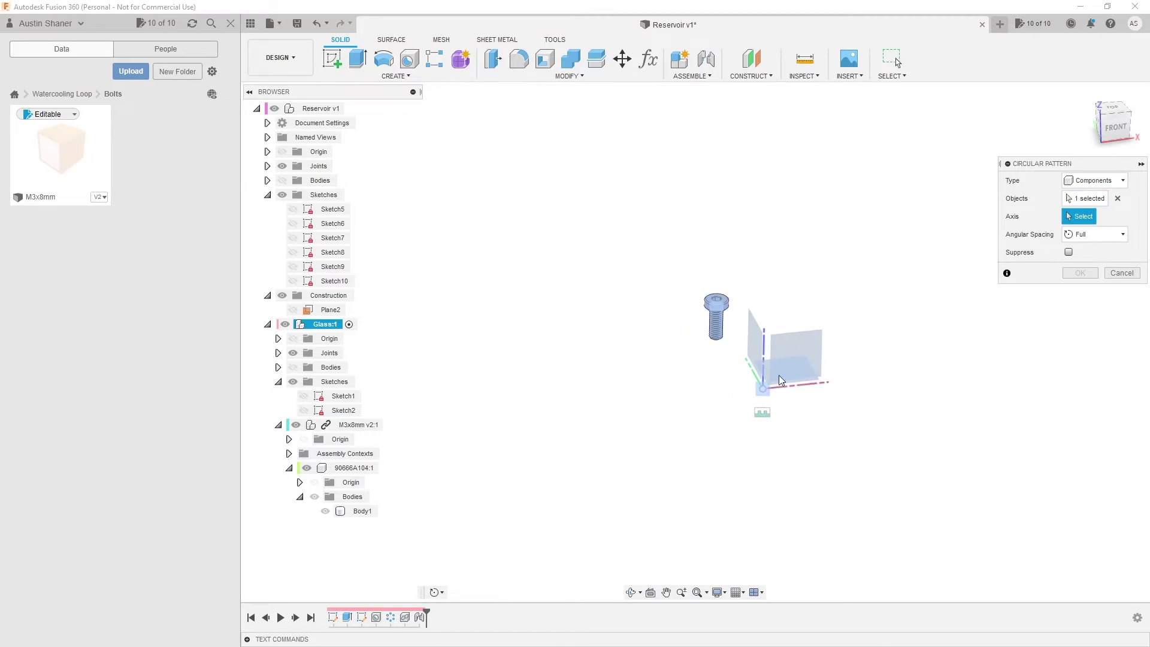
{"action": "left_click", "coordinate": [767, 342]}
{"action": "middle_click_drag", "start_coordinate": [730, 344], "coordinate": [876, 432], "text": "shift"}
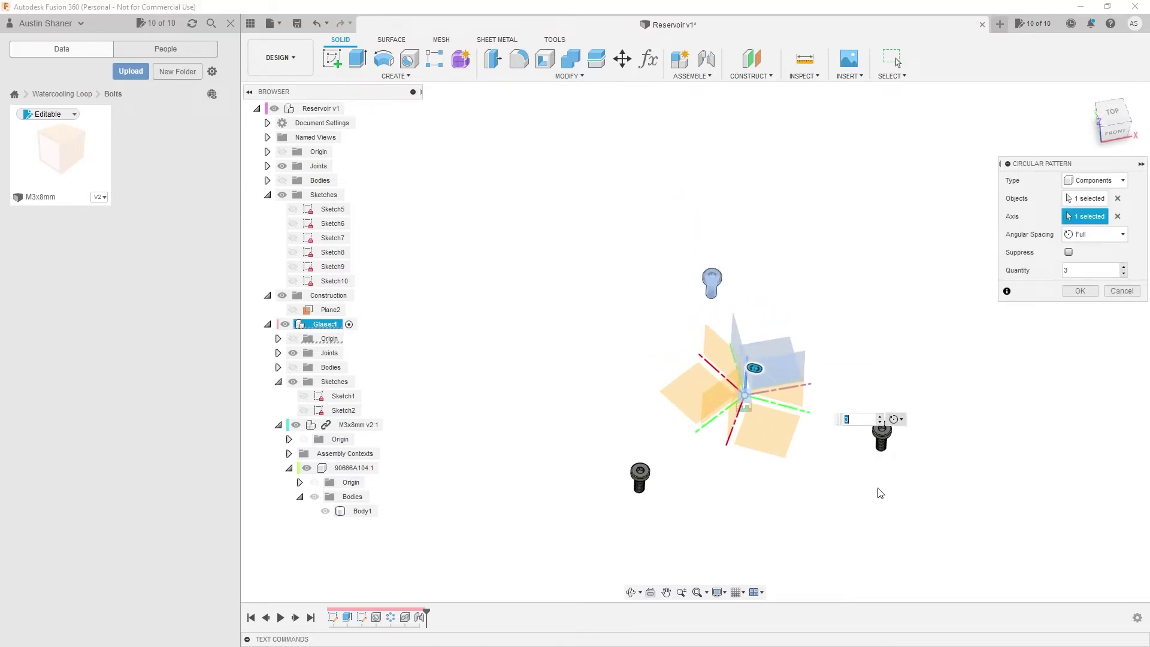
{"action": "left_click", "coordinate": [1125, 267]}
{"action": "left_click", "coordinate": [1124, 267]}
{"action": "left_click", "coordinate": [1125, 267]}
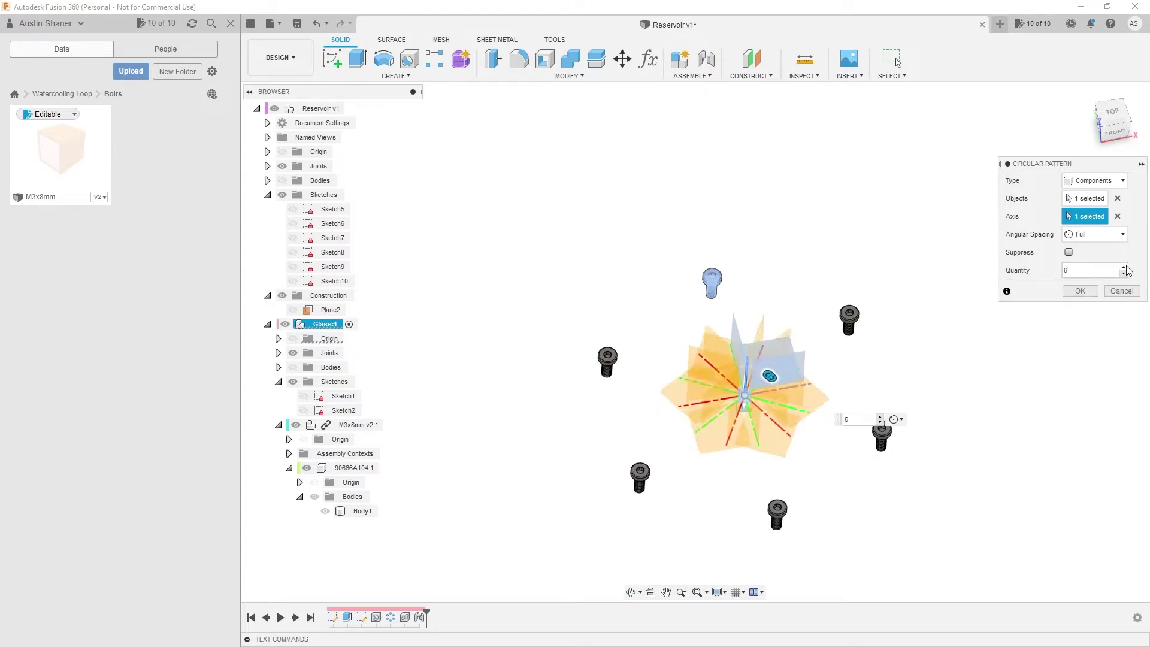
{"action": "left_click", "coordinate": [1125, 267]}
{"action": "left_click", "coordinate": [1124, 267]}
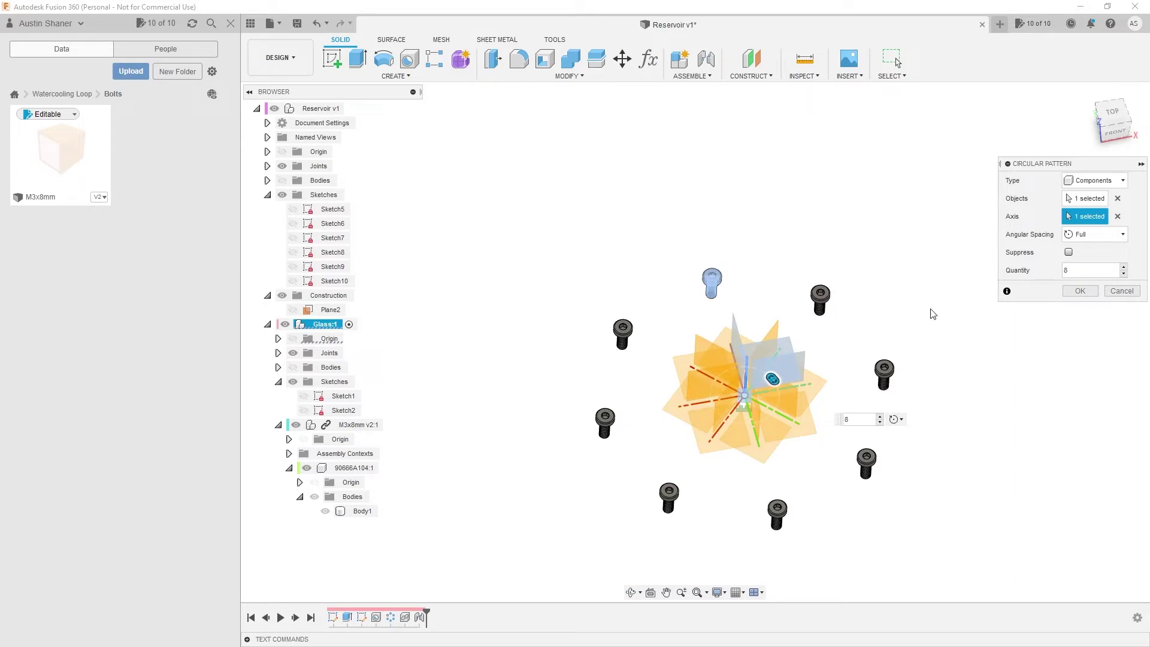
{"action": "left_click", "coordinate": [1081, 292]}
Show the Glass component's bodies and the Reservoir's top-level bodies again, and inspect the patterned bolts around the rim
{"action": "scroll", "coordinate": [449, 418], "scroll_direction": "down", "scroll_amount": 1}
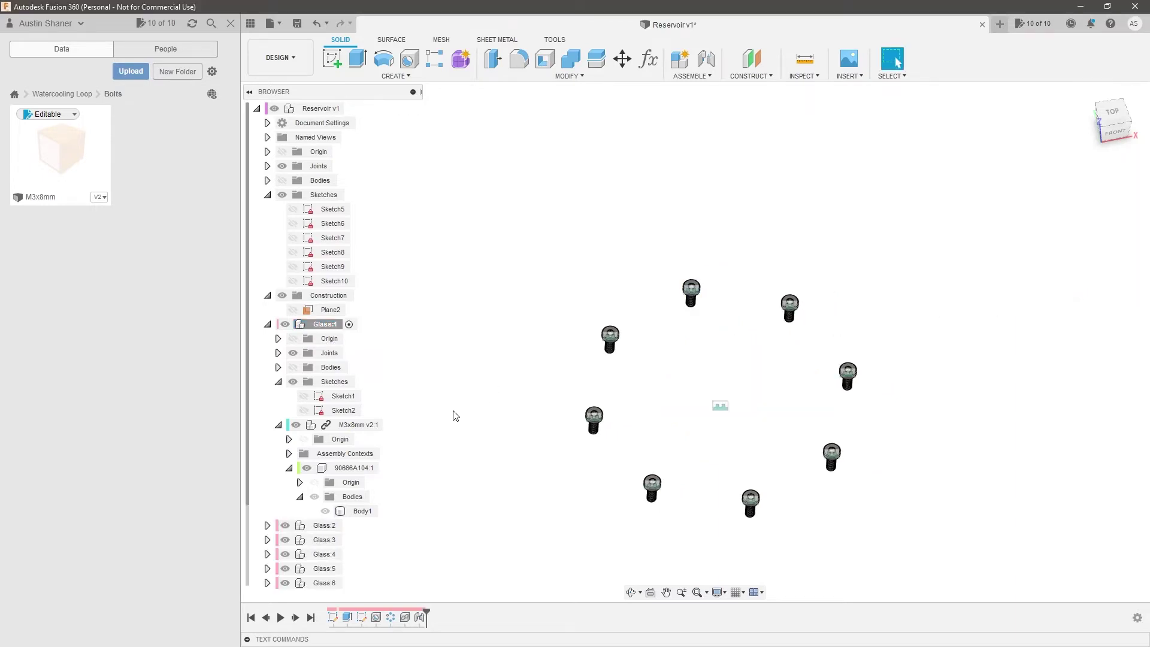
{"action": "left_click", "coordinate": [293, 368]}
{"action": "middle_click_drag", "start_coordinate": [544, 308], "coordinate": [629, 393], "text": "shift"}
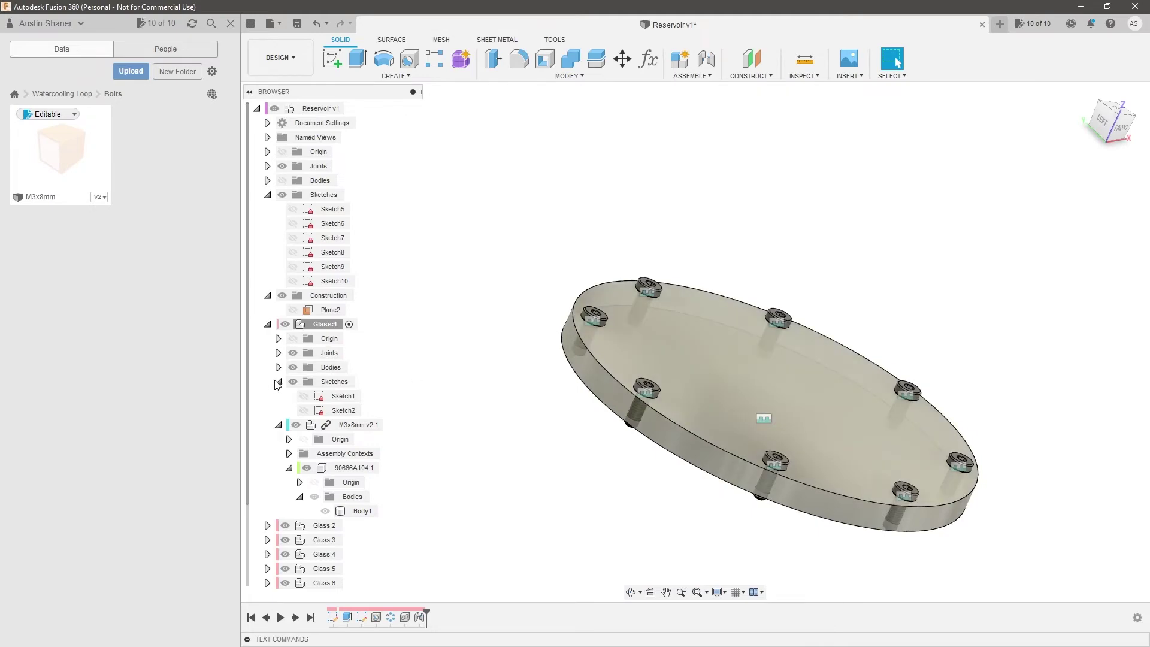
{"action": "left_click", "coordinate": [283, 180]}
{"action": "scroll", "coordinate": [590, 273], "scroll_direction": "down", "scroll_amount": 4}
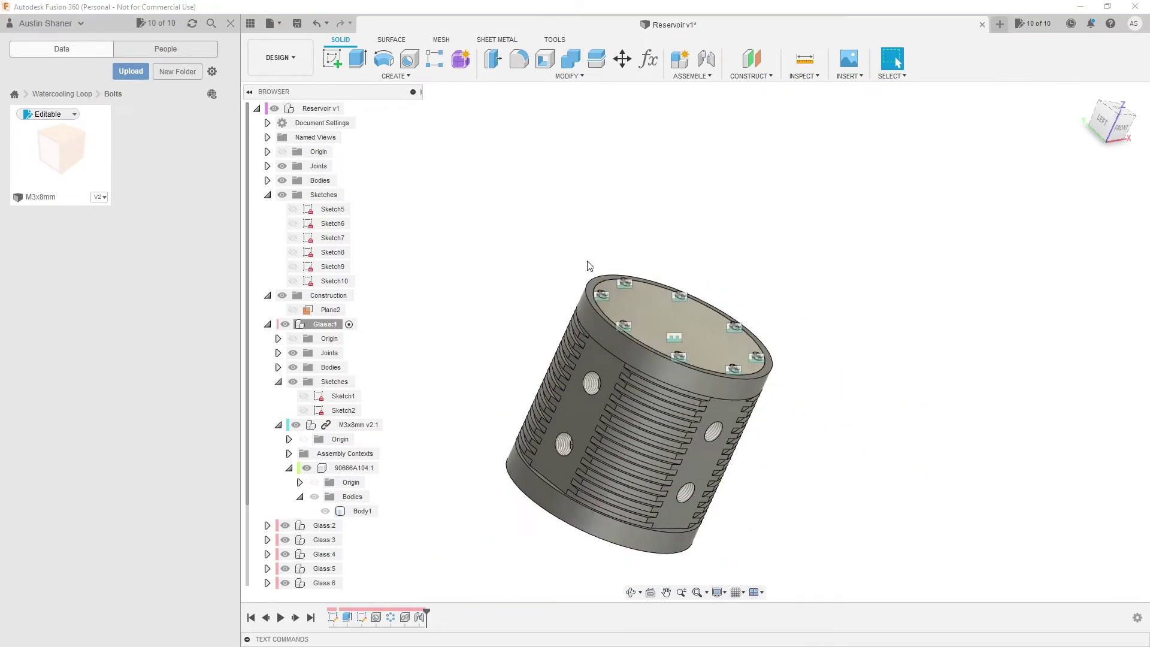
{"action": "middle_click_drag", "start_coordinate": [588, 268], "coordinate": [561, 276], "text": "shift"}
{"action": "scroll", "coordinate": [649, 373], "scroll_direction": "up", "scroll_amount": 4}
{"action": "middle_click_drag", "start_coordinate": [619, 385], "coordinate": [631, 410], "text": "shift"}
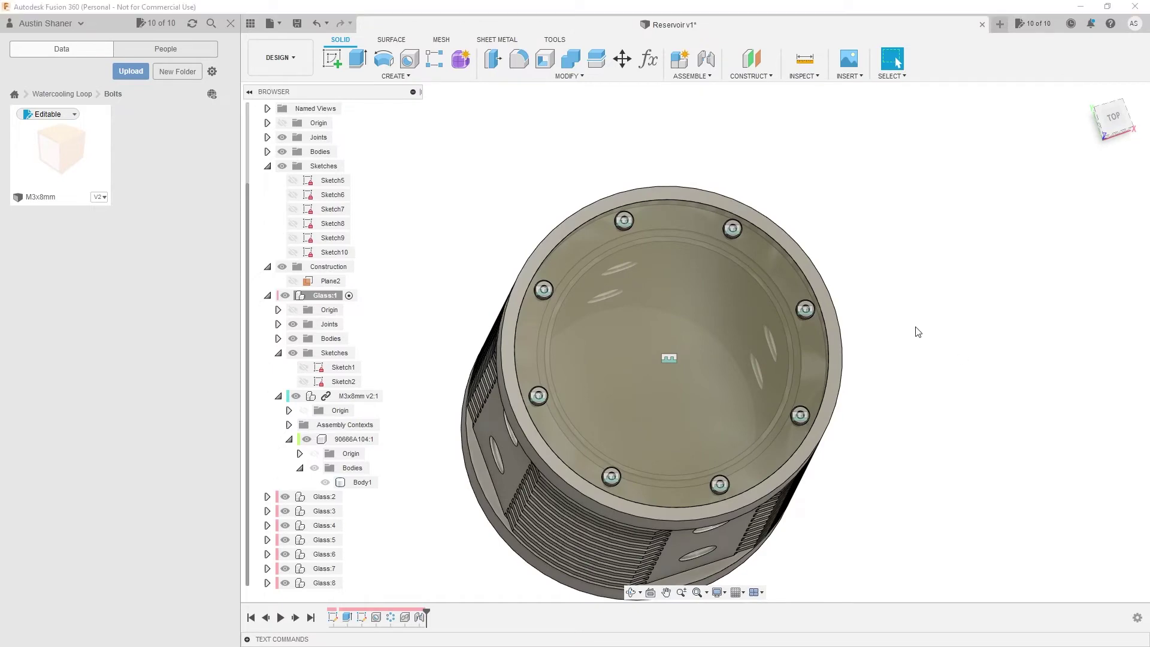
{"action": "middle_click_drag", "start_coordinate": [919, 332], "coordinate": [480, 405], "text": "shift"}
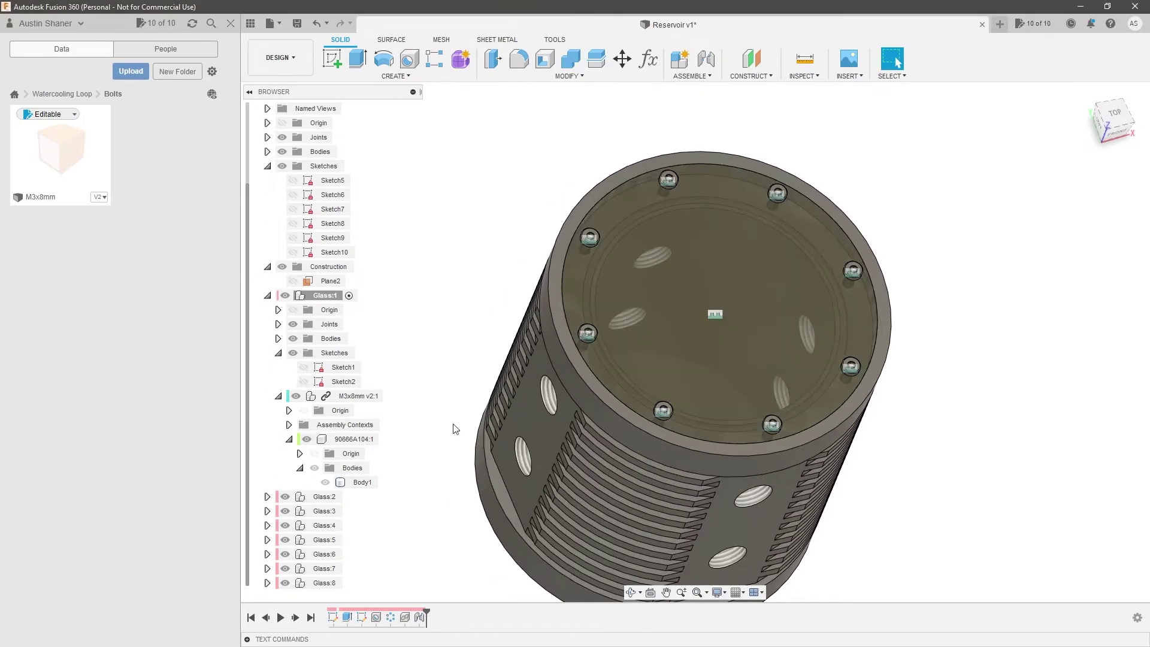
Examine which geometry belongs to the patterned Glass copies and to the bolt component by selecting them individually
{"action": "left_click", "coordinate": [324, 511]}
{"action": "left_click", "coordinate": [324, 554]}
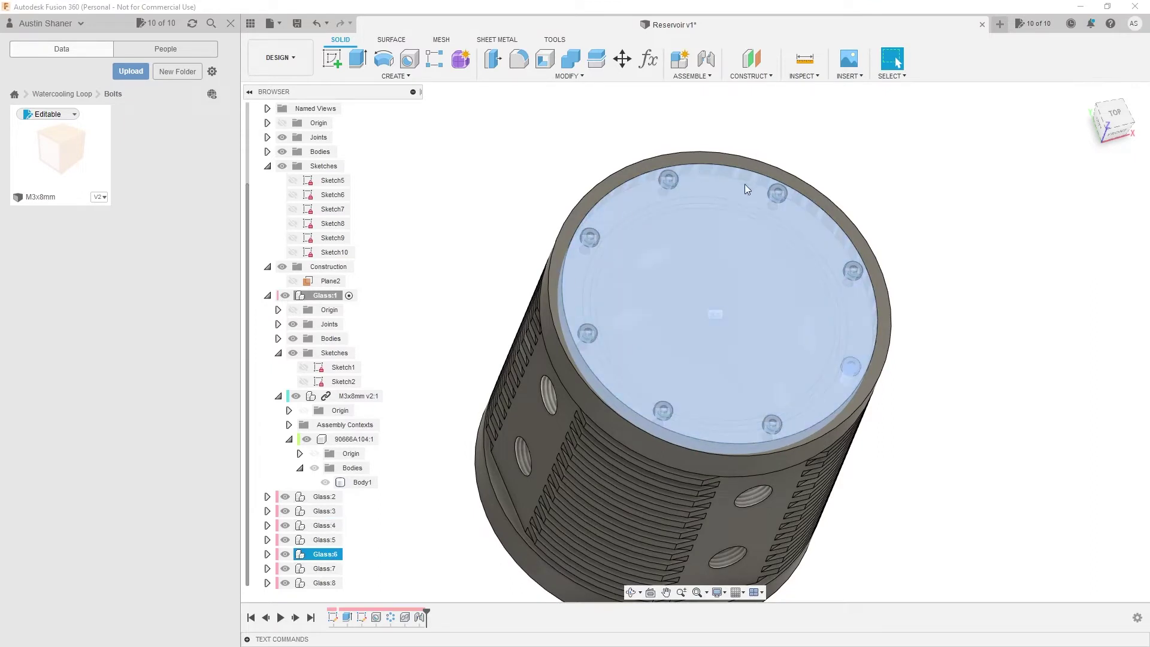
{"action": "left_click", "coordinate": [489, 194]}
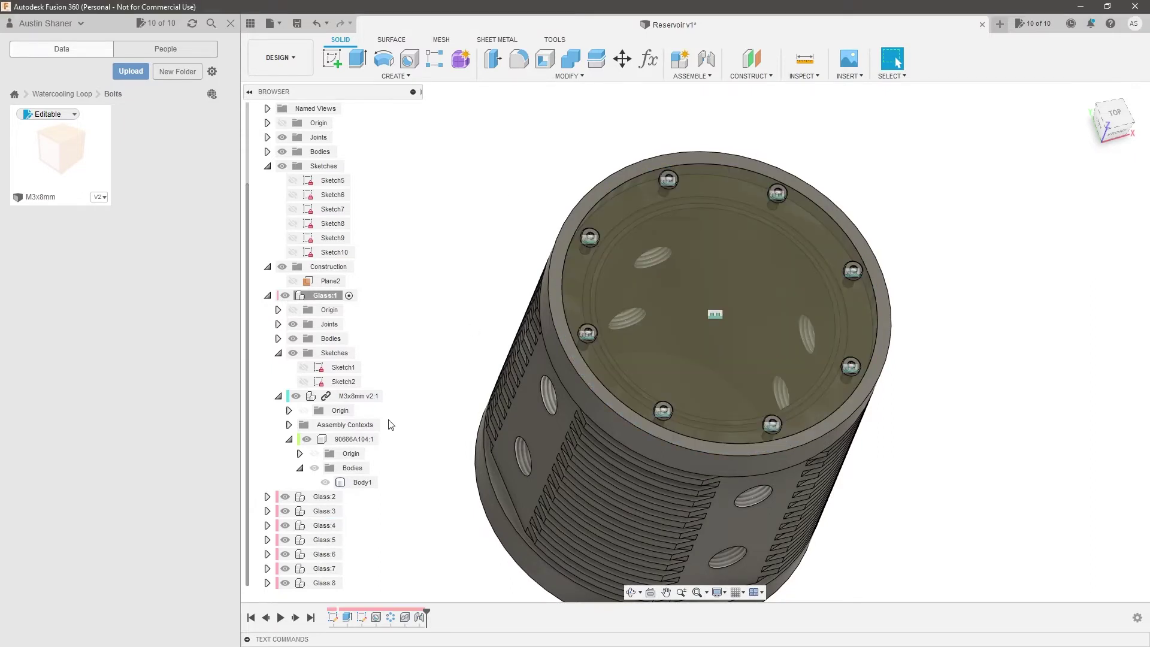
{"action": "left_click", "coordinate": [355, 440]}
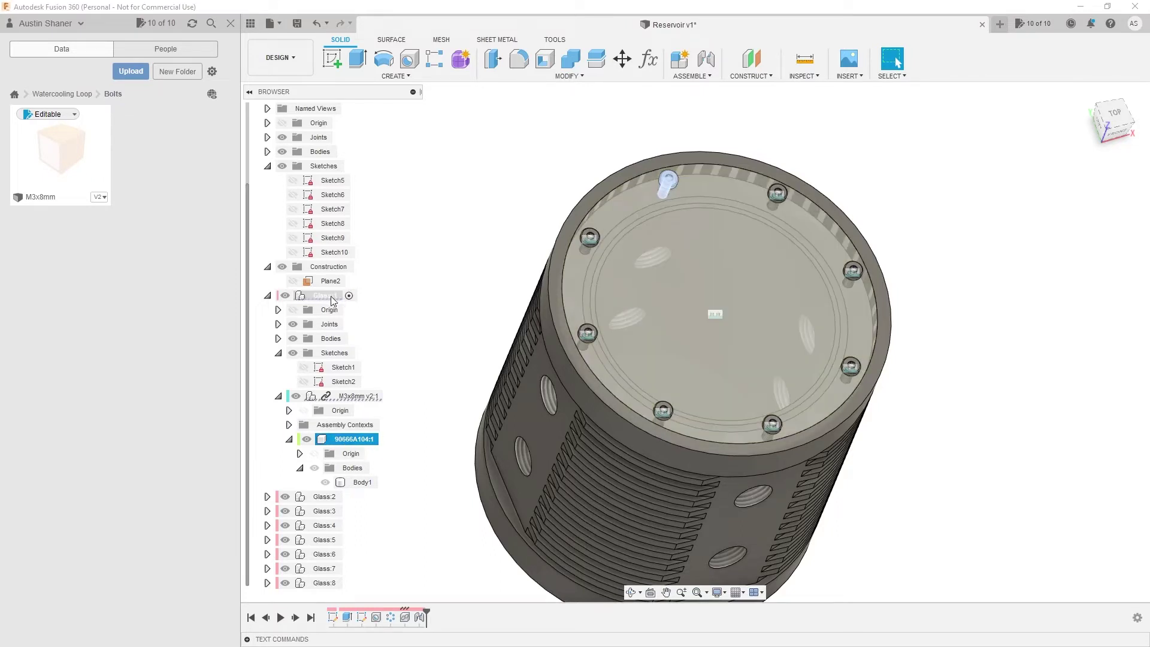
{"action": "left_click", "coordinate": [453, 350]}
Delete the bolt's joint, the circular pattern and the M3x8mm component insertion from the design history
{"action": "left_click_drag", "start_coordinate": [418, 624], "coordinate": [412, 621]}
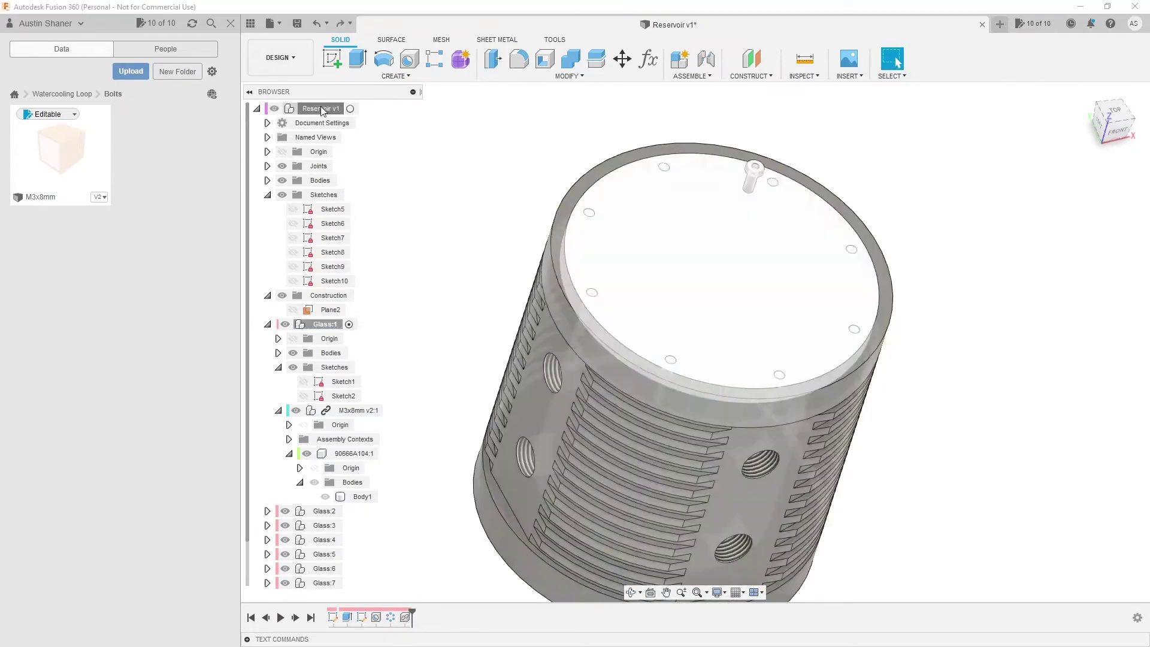
{"action": "left_click", "coordinate": [355, 109]}
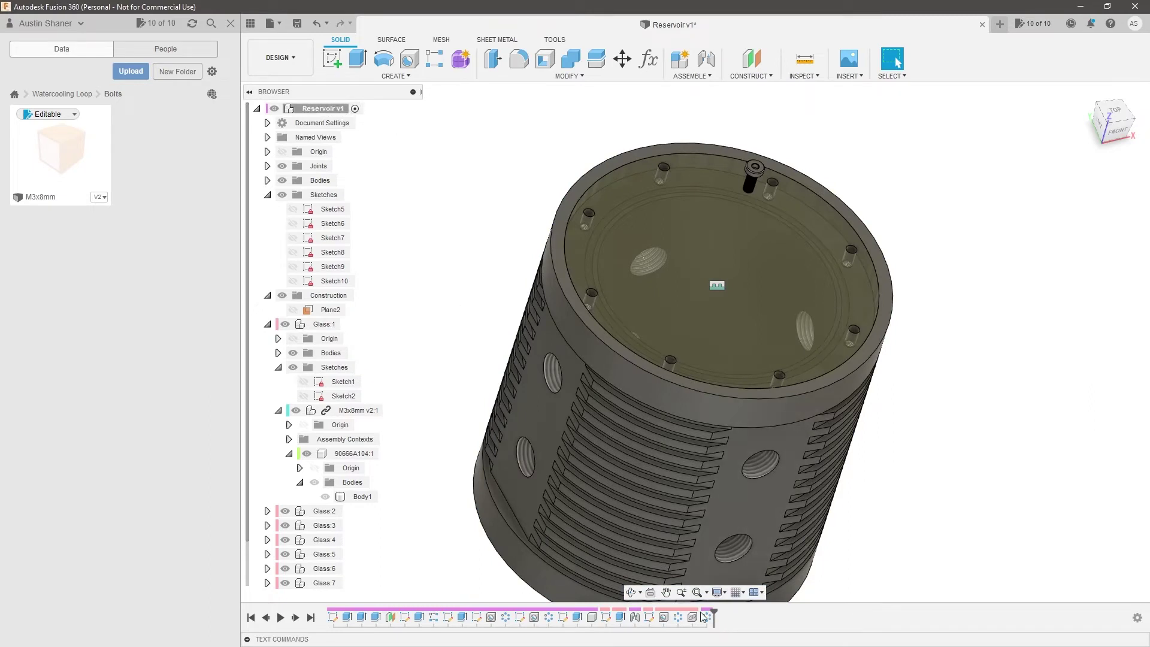
{"action": "left_click", "coordinate": [708, 617]}
{"action": "key", "text": "Delete"}
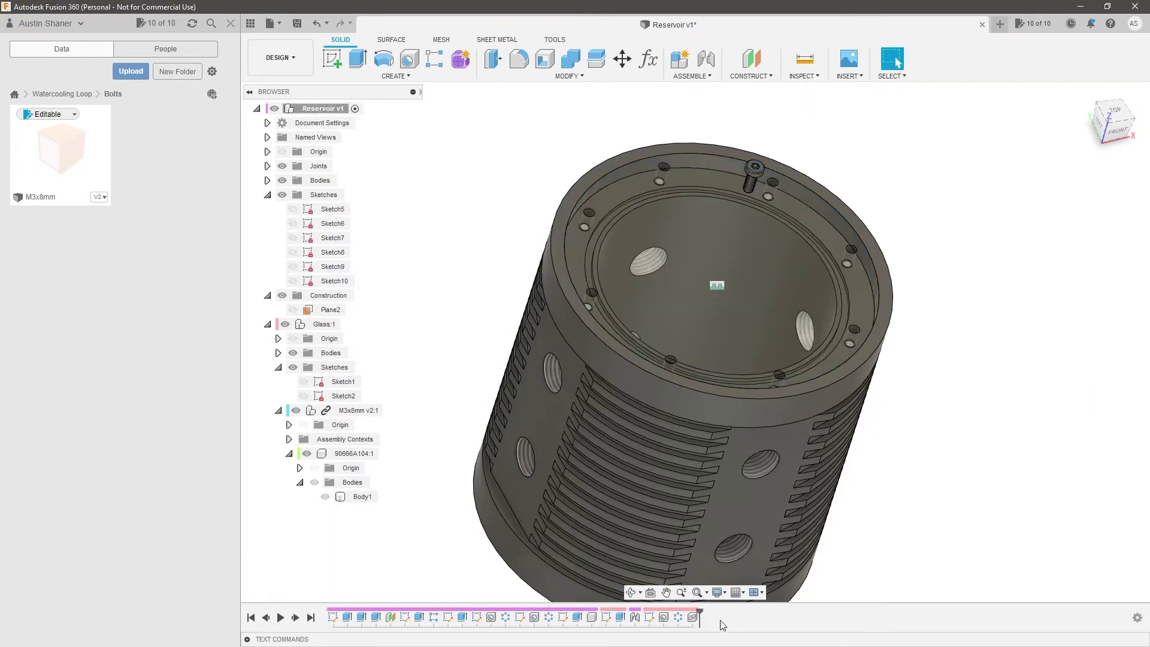
{"action": "left_click", "coordinate": [693, 618]}
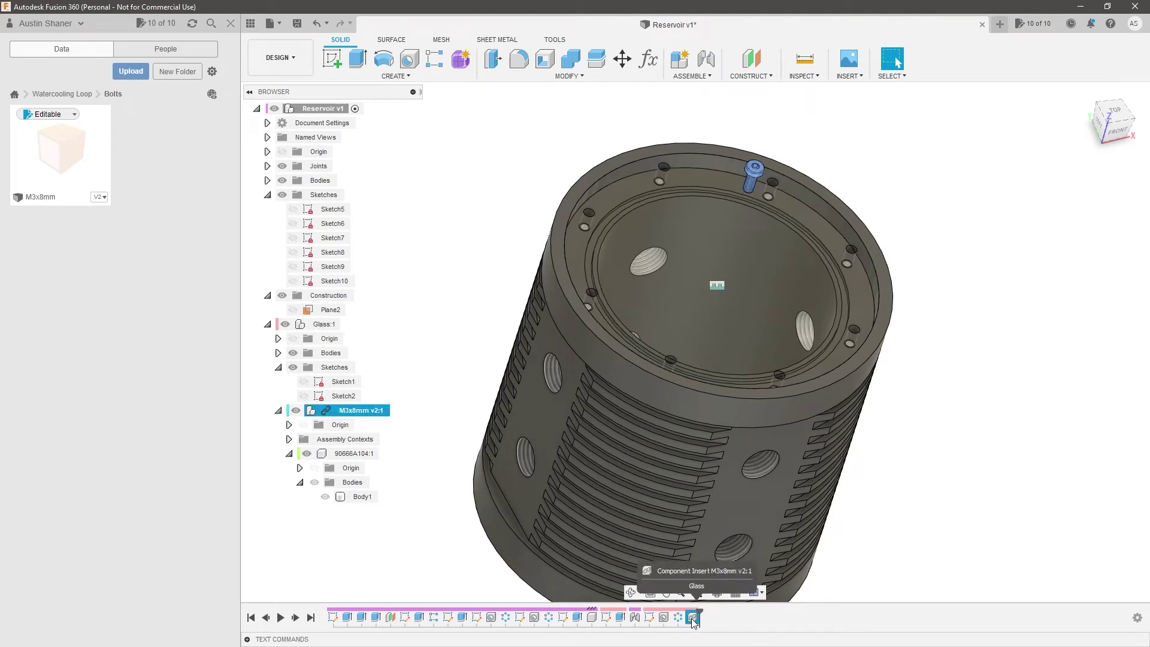
{"action": "key", "text": "Delete"}
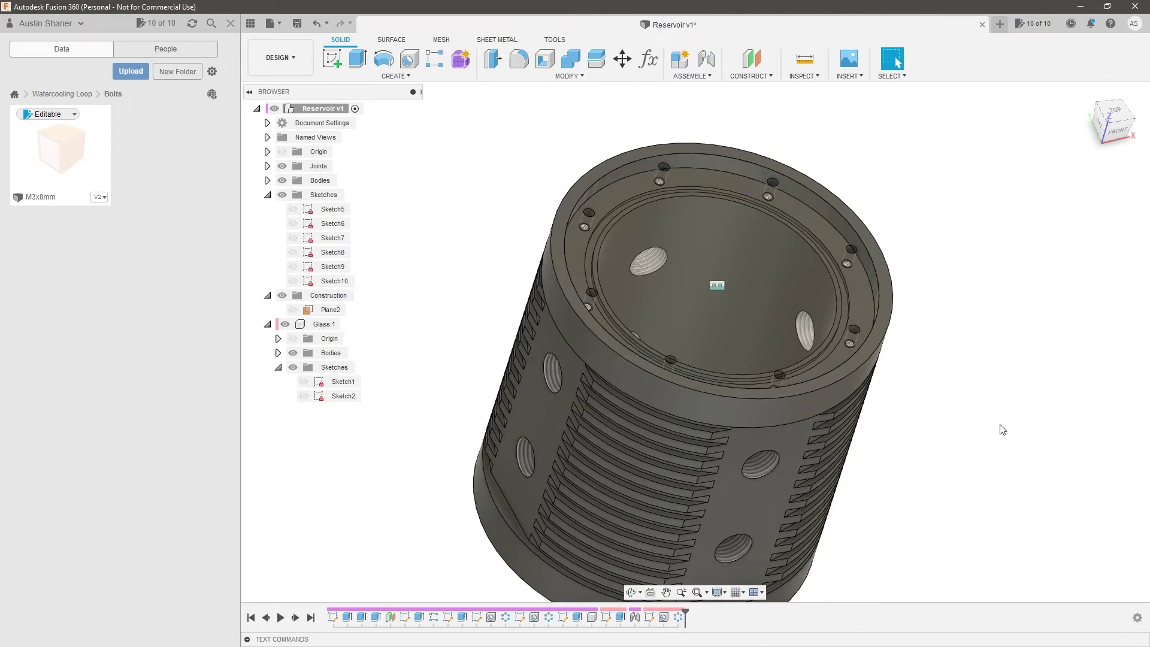
Collapse the Glass component and the Construction and Sketches folders in the component tree
{"action": "left_click", "coordinate": [268, 324]}
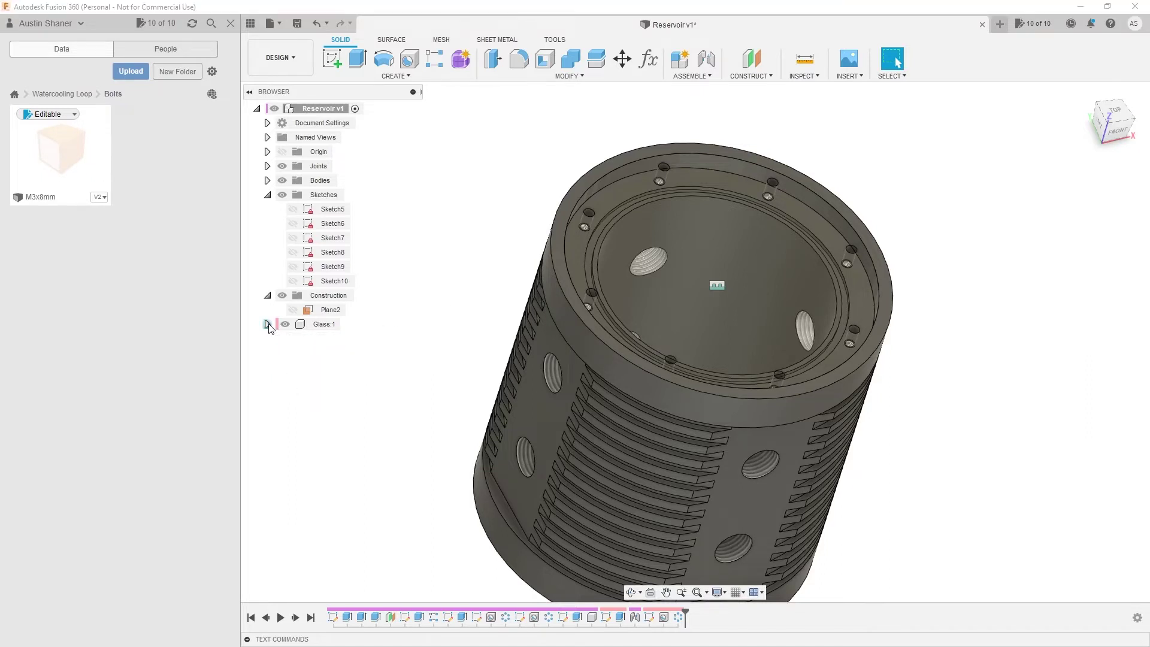
{"action": "left_click", "coordinate": [267, 296]}
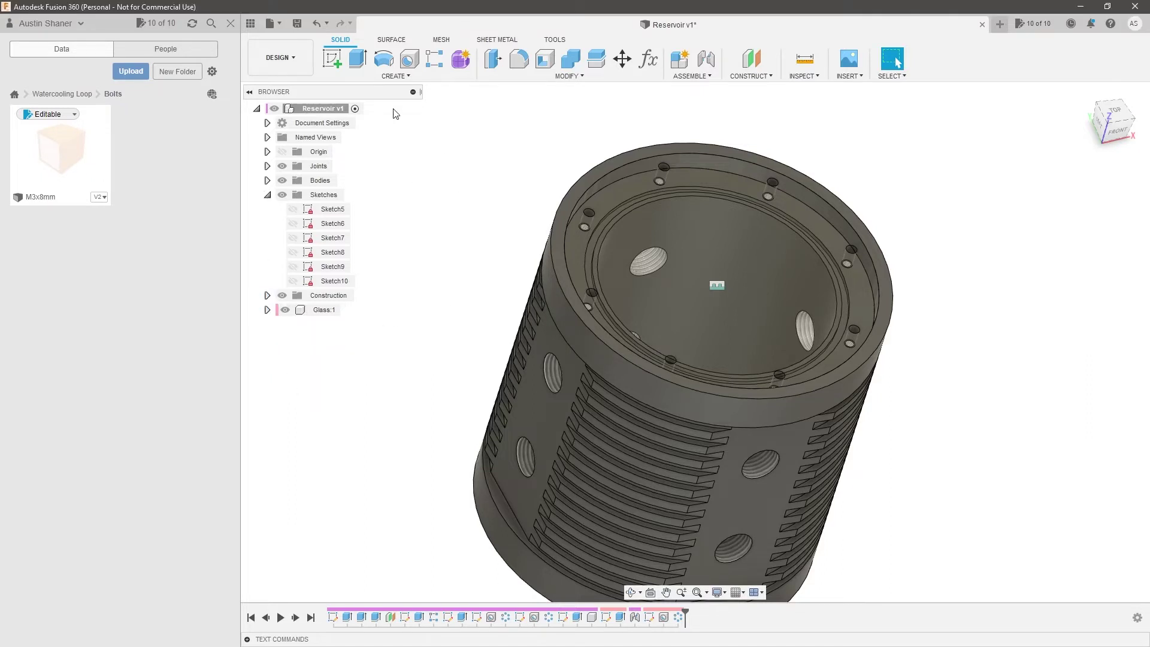
{"action": "left_click", "coordinate": [267, 195]}
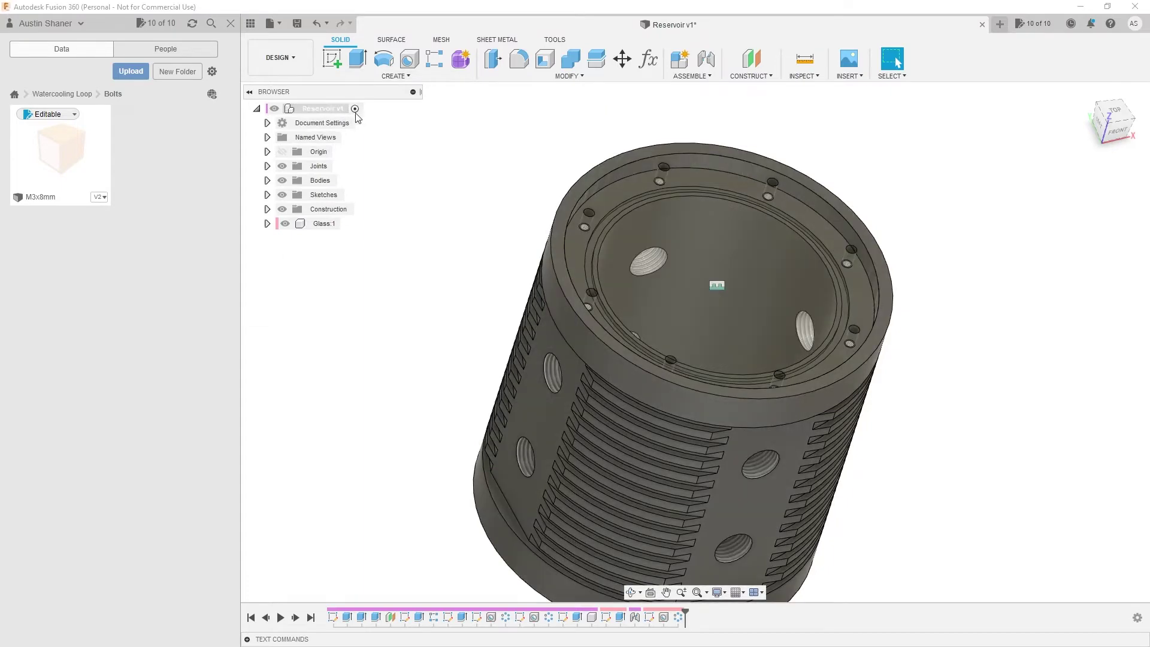
{"action": "left_click", "coordinate": [393, 121]}
{"action": "middle_click_drag", "start_coordinate": [435, 172], "coordinate": [423, 163], "text": "shift"}
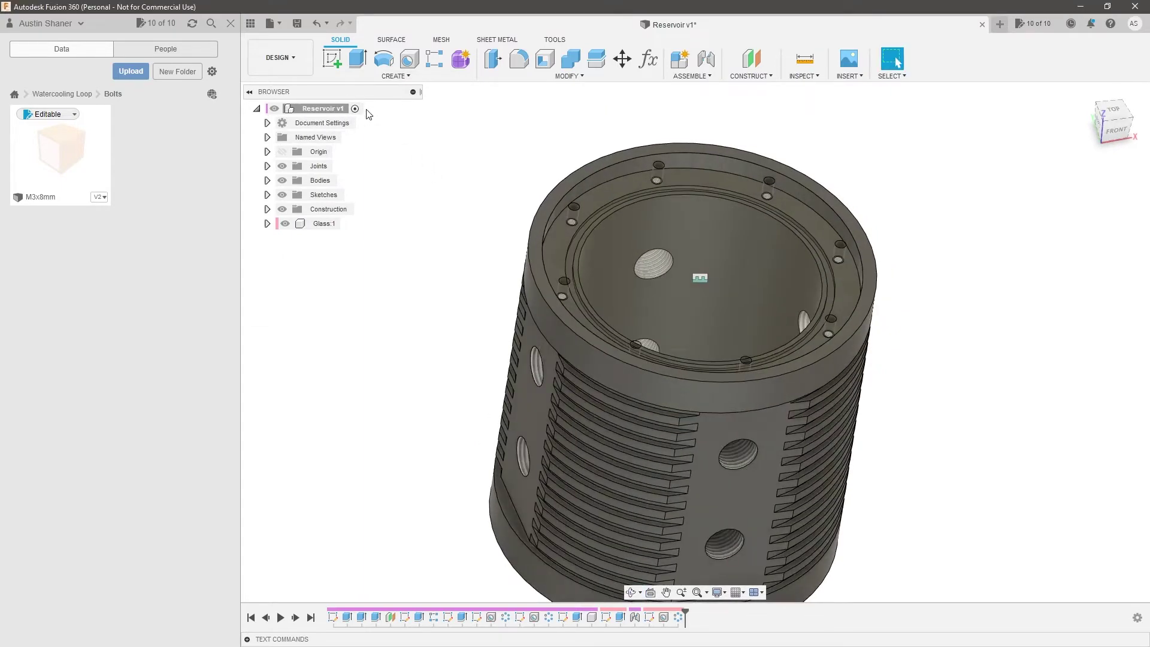
Insert the M3x8mm design from the Bolts folder directly into the top-level Reservoir, with Reservoir as the active component
{"action": "left_click", "coordinate": [349, 224]}
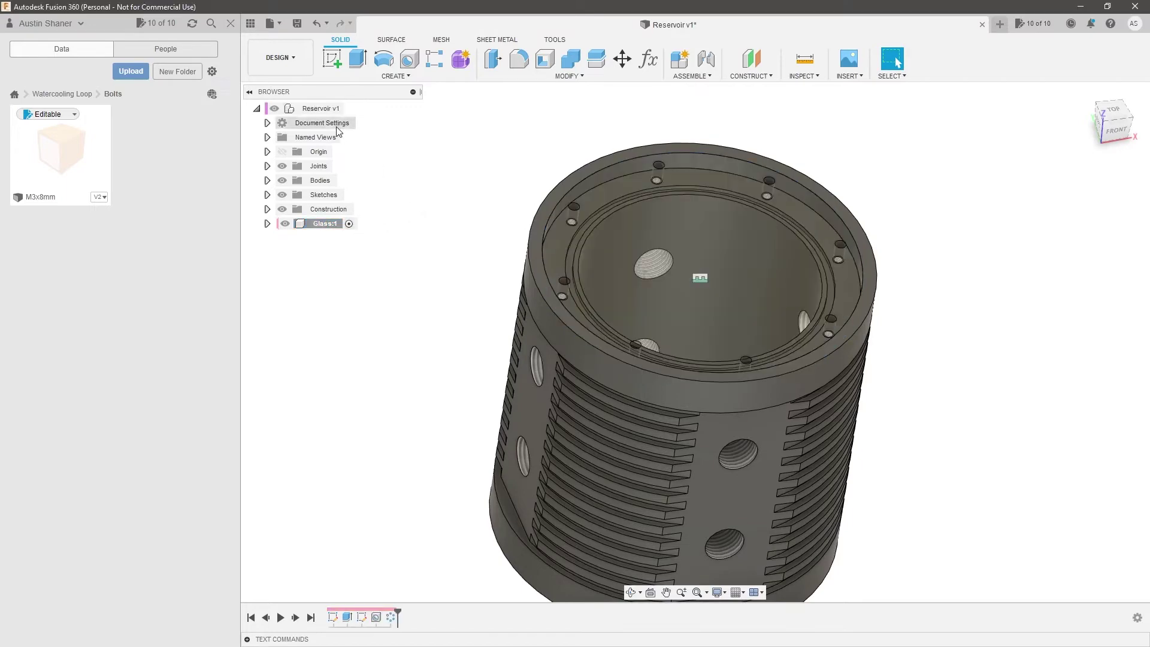
{"action": "left_click", "coordinate": [355, 108]}
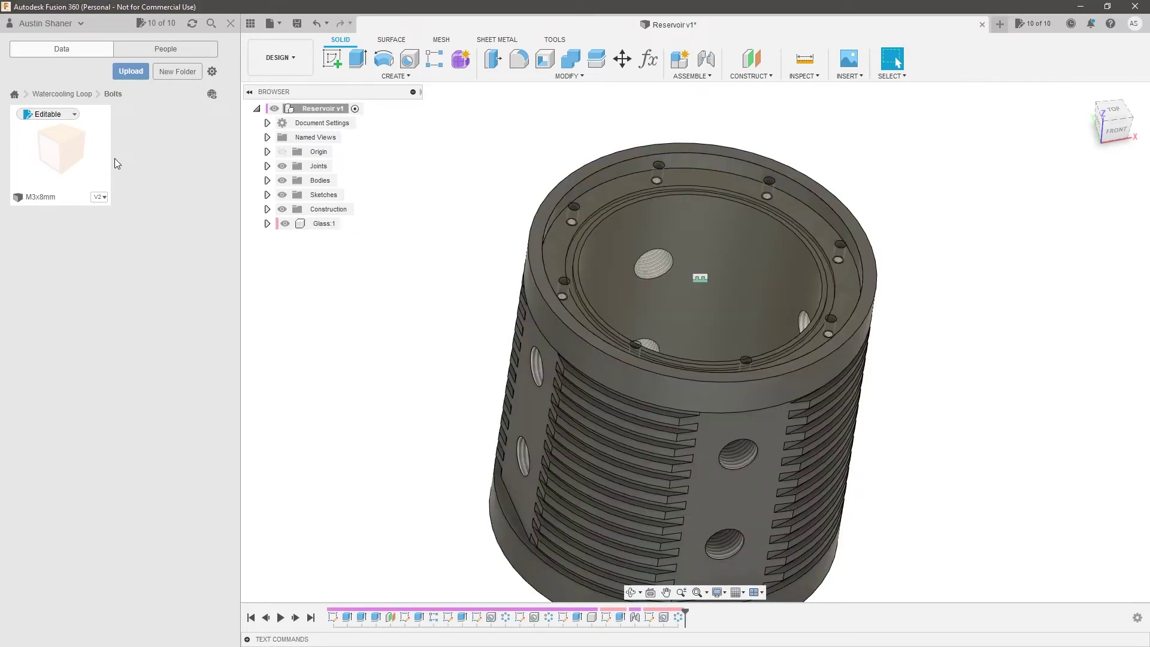
{"action": "left_click_drag", "start_coordinate": [82, 159], "coordinate": [444, 200]}
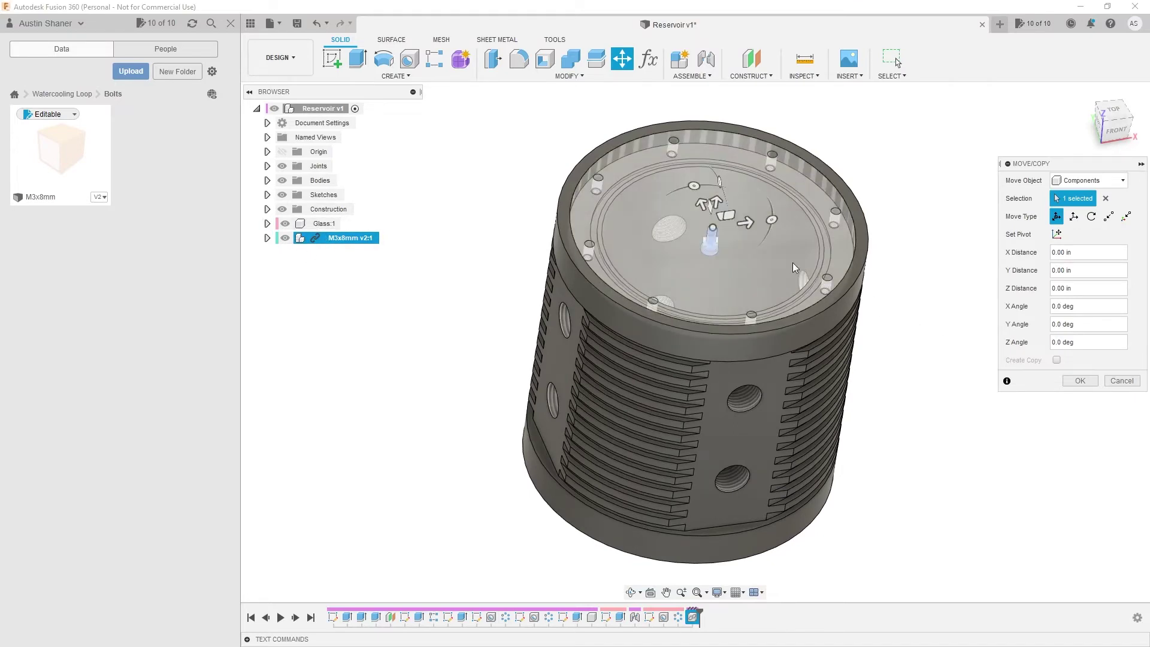
Raise the inserted bolt above the reservoir's rim and flip it so its head faces up
{"action": "scroll", "coordinate": [753, 414], "scroll_direction": "down", "scroll_amount": 3}
{"action": "scroll", "coordinate": [743, 305], "scroll_direction": "up", "scroll_amount": 5}
{"action": "middle_click_drag", "start_coordinate": [733, 319], "coordinate": [735, 306], "text": "shift"}
{"action": "left_click_drag", "start_coordinate": [691, 227], "coordinate": [695, 127]}
{"action": "left_click_drag", "start_coordinate": [754, 155], "coordinate": [632, 160]}
{"action": "left_click", "coordinate": [1081, 381]}
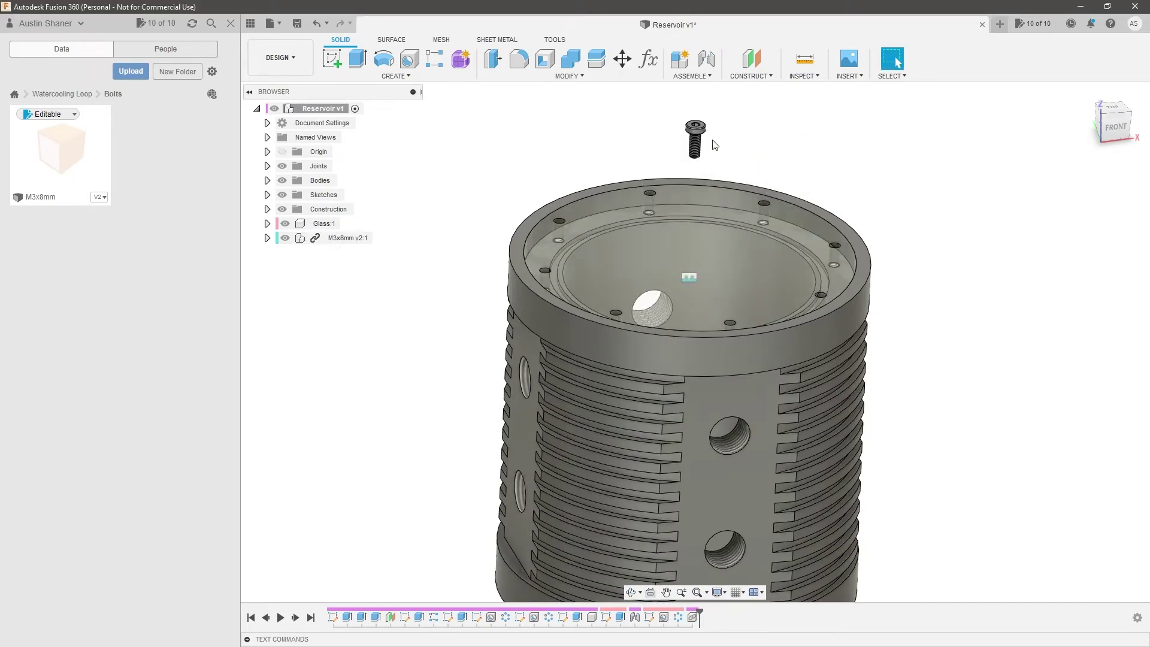
Joint the underside of the bolt's head to the upper edge of a rear mounting hole in the Glass component
{"action": "scroll", "coordinate": [713, 145], "scroll_direction": "up", "scroll_amount": 5}
{"action": "middle_click_drag", "start_coordinate": [670, 141], "coordinate": [693, 97], "text": "shift"}
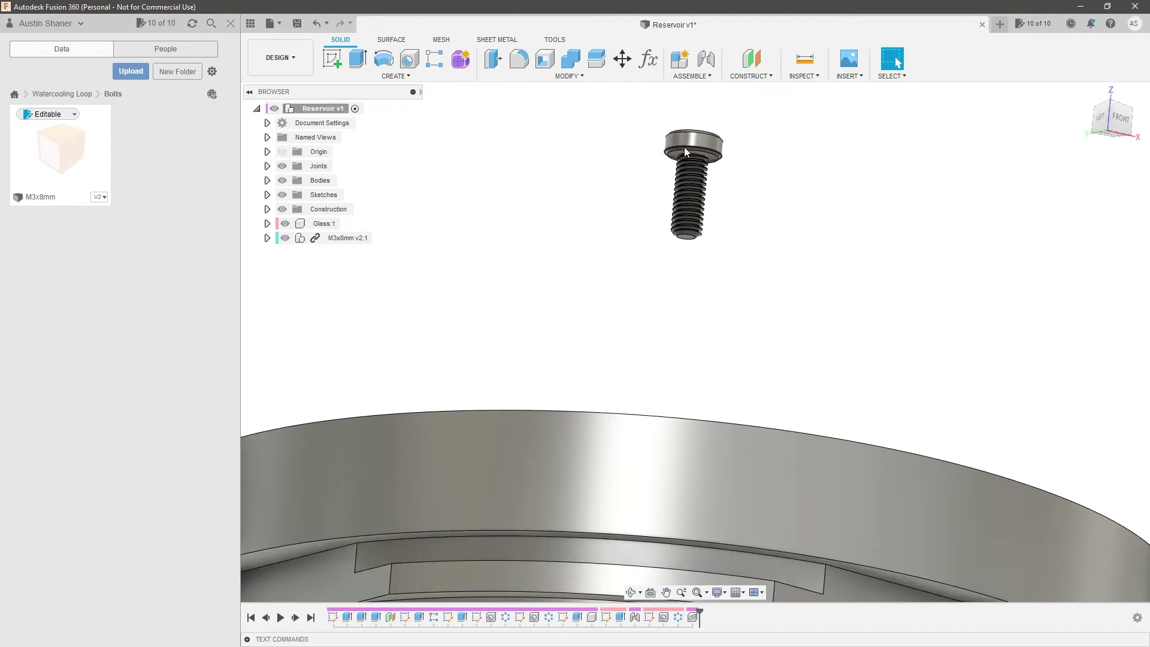
{"action": "scroll", "coordinate": [689, 150], "scroll_direction": "up", "scroll_amount": 3}
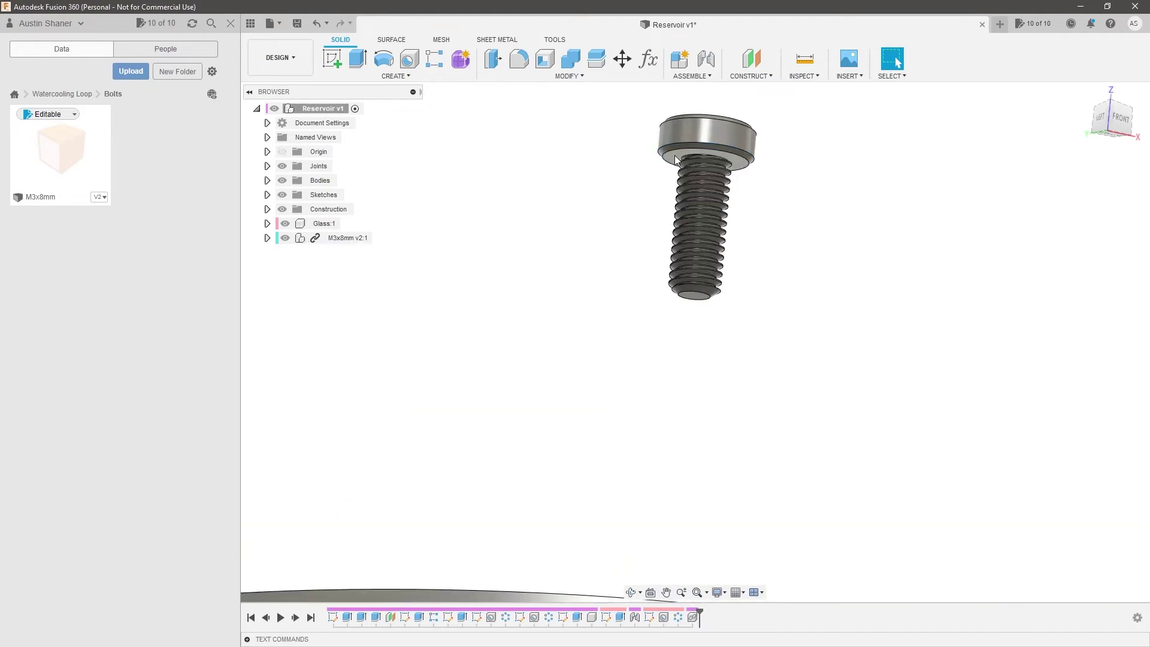
{"action": "middle_click_drag", "start_coordinate": [677, 146], "coordinate": [537, 325], "text": "shift"}
{"action": "scroll", "coordinate": [537, 324], "scroll_direction": "down", "scroll_amount": 5}
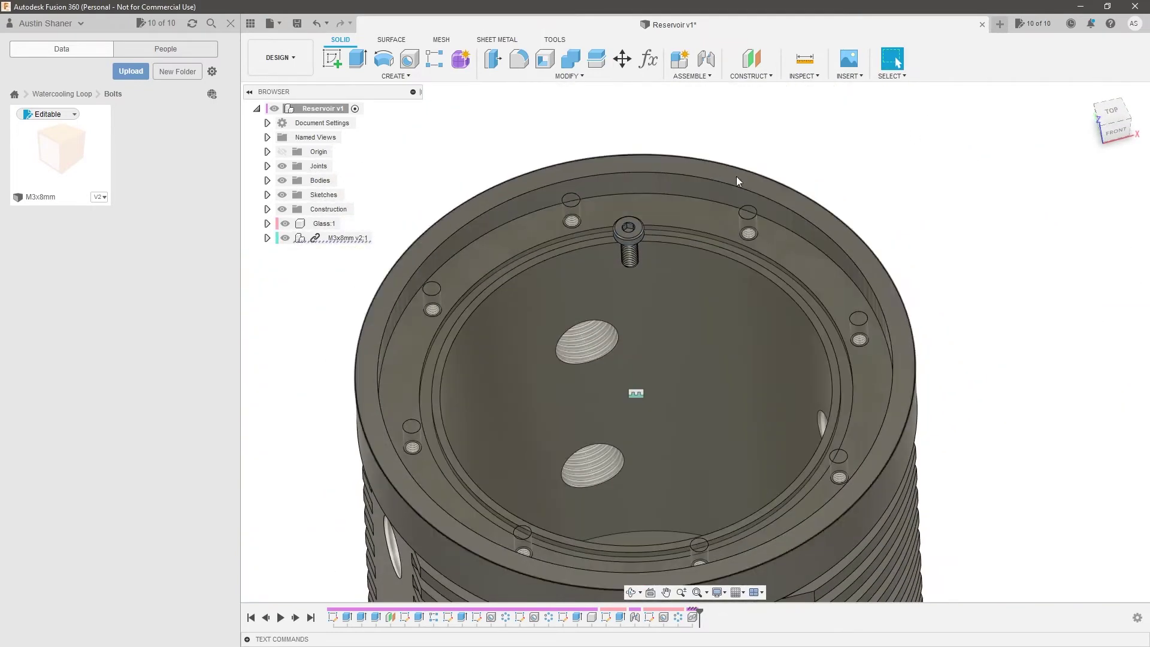
{"action": "key", "text": "j"}
{"action": "left_click", "coordinate": [577, 206]}
{"action": "key", "text": "Return"}
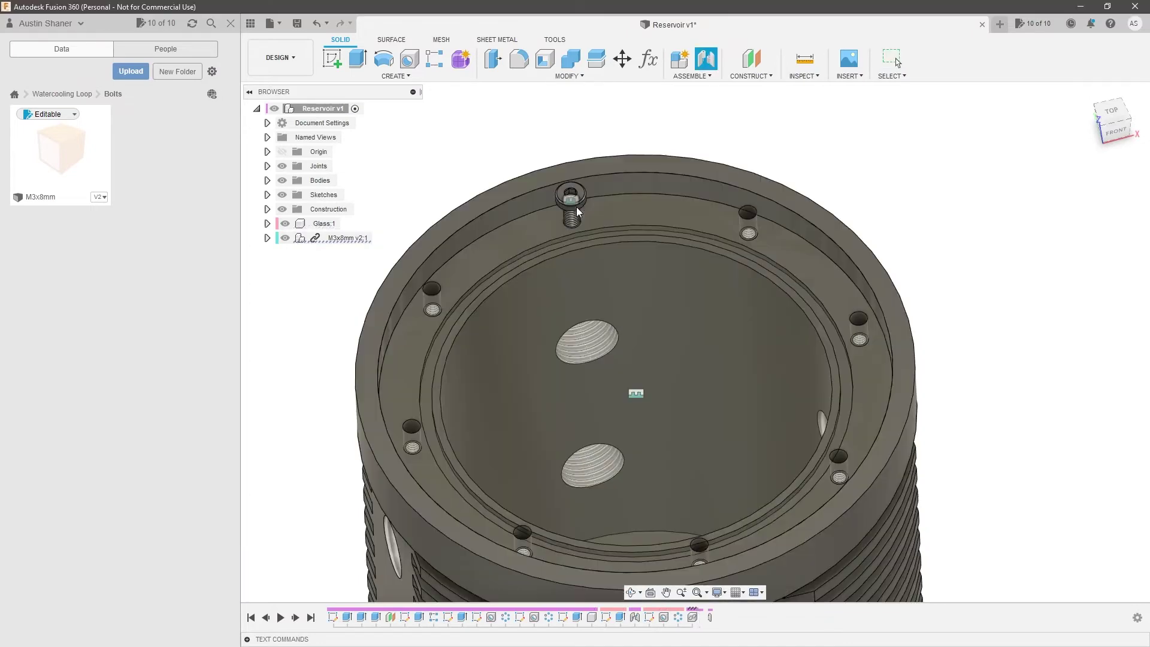
{"action": "scroll", "coordinate": [650, 195], "scroll_direction": "down", "scroll_amount": 3}
{"action": "middle_click_drag", "start_coordinate": [650, 318], "coordinate": [659, 269], "text": "shift"}
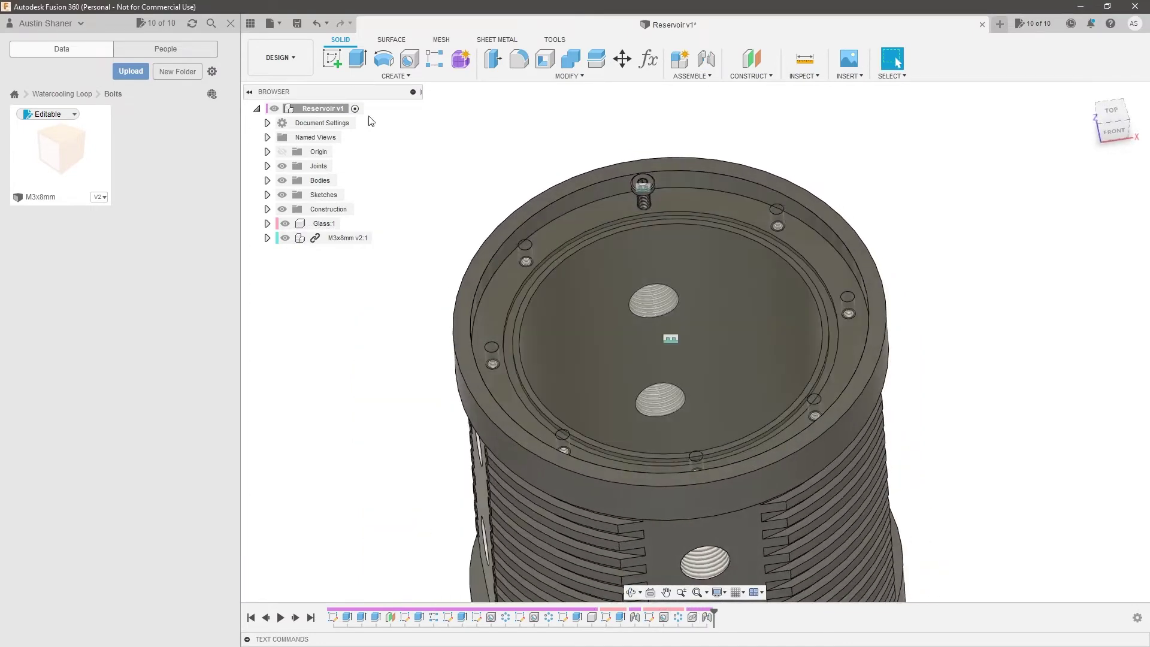
Create a full circular component pattern of the M3x8mm bolt around the reservoir's vertical origin axis with a quantity of 8
{"action": "left_click", "coordinate": [353, 76]}
{"action": "mouse_move", "coordinate": [371, 342]}
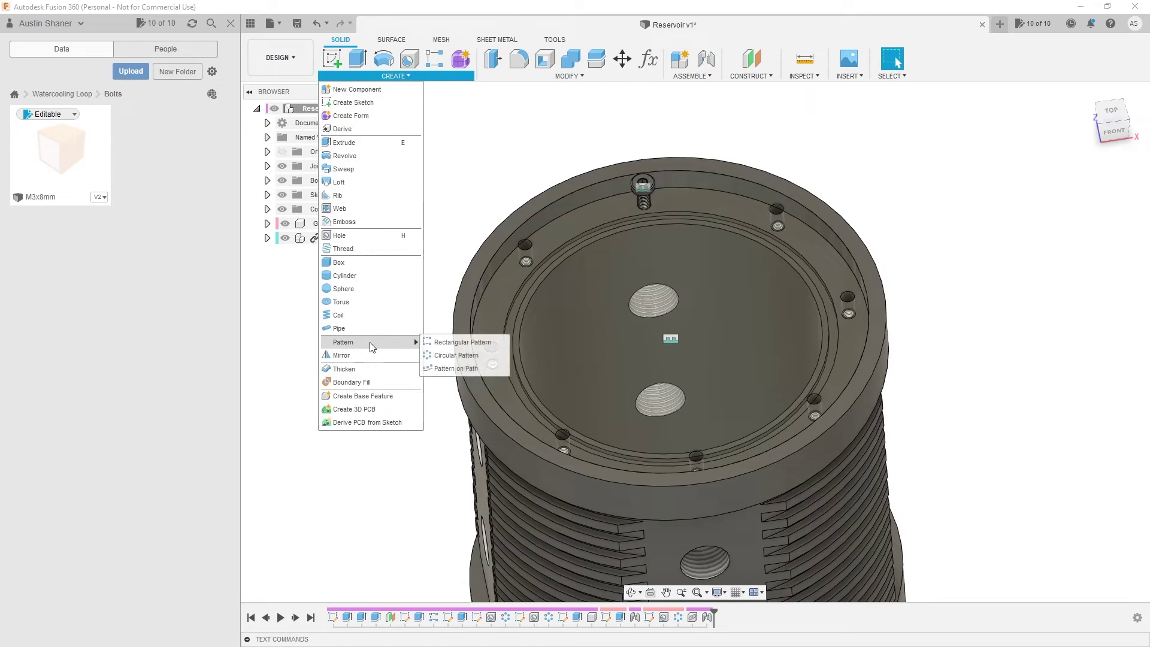
{"action": "left_click", "coordinate": [434, 354]}
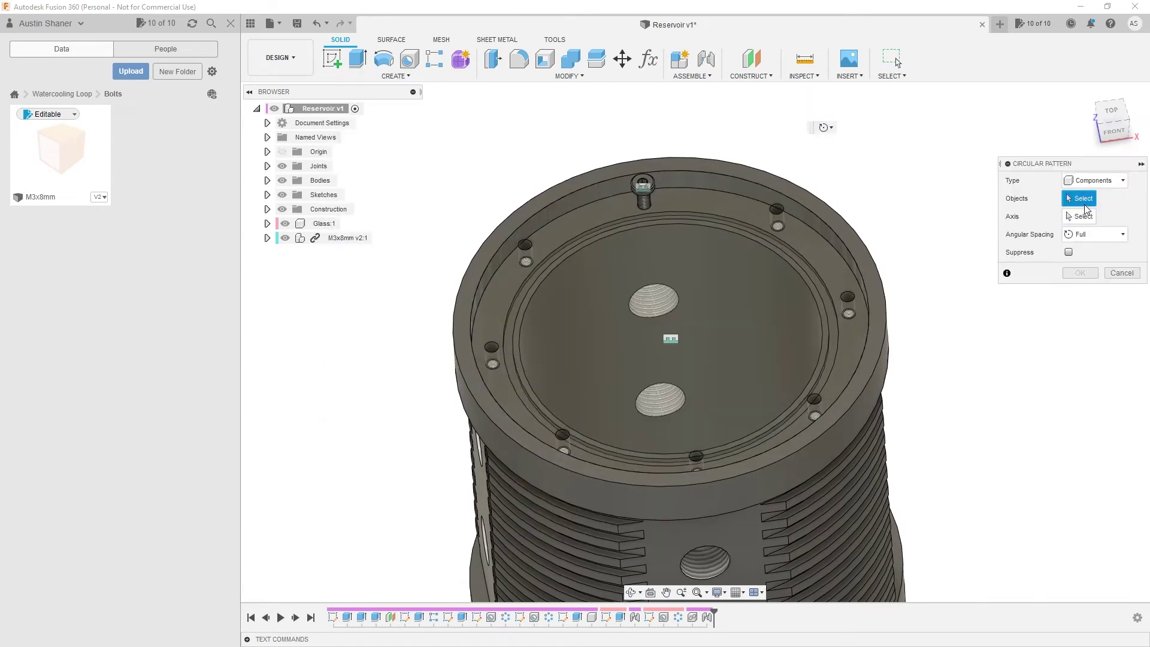
{"action": "left_click", "coordinate": [1078, 180]}
{"action": "left_click", "coordinate": [1042, 187]}
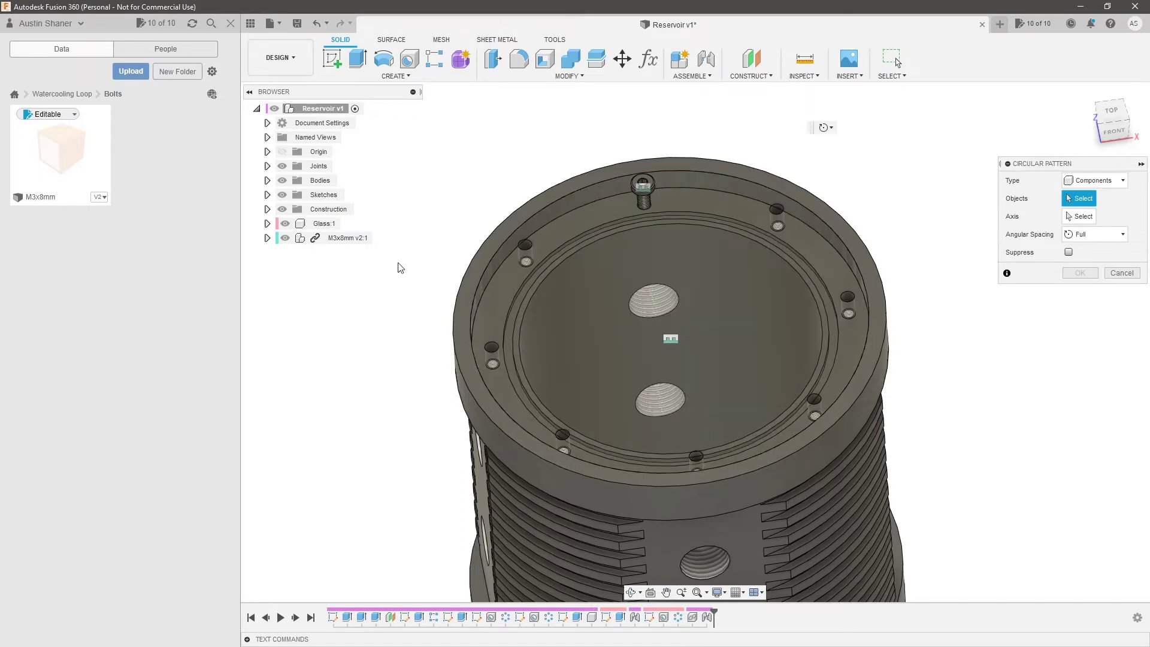
{"action": "left_click", "coordinate": [350, 238]}
{"action": "left_click", "coordinate": [1079, 216]}
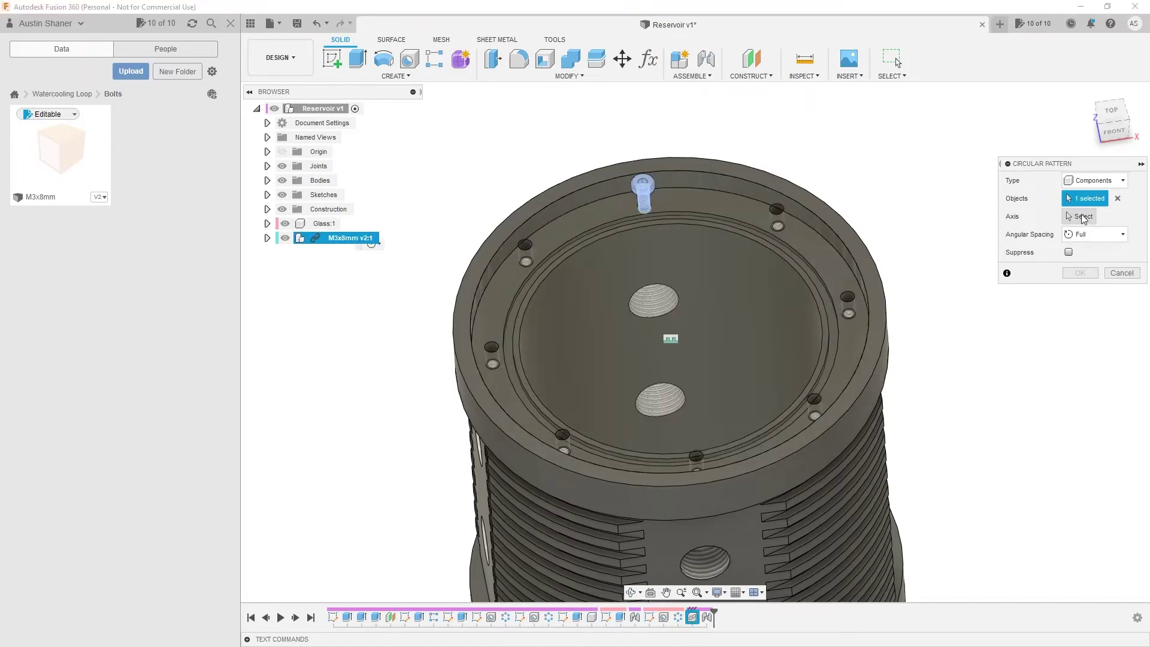
{"action": "left_click", "coordinate": [670, 288]}
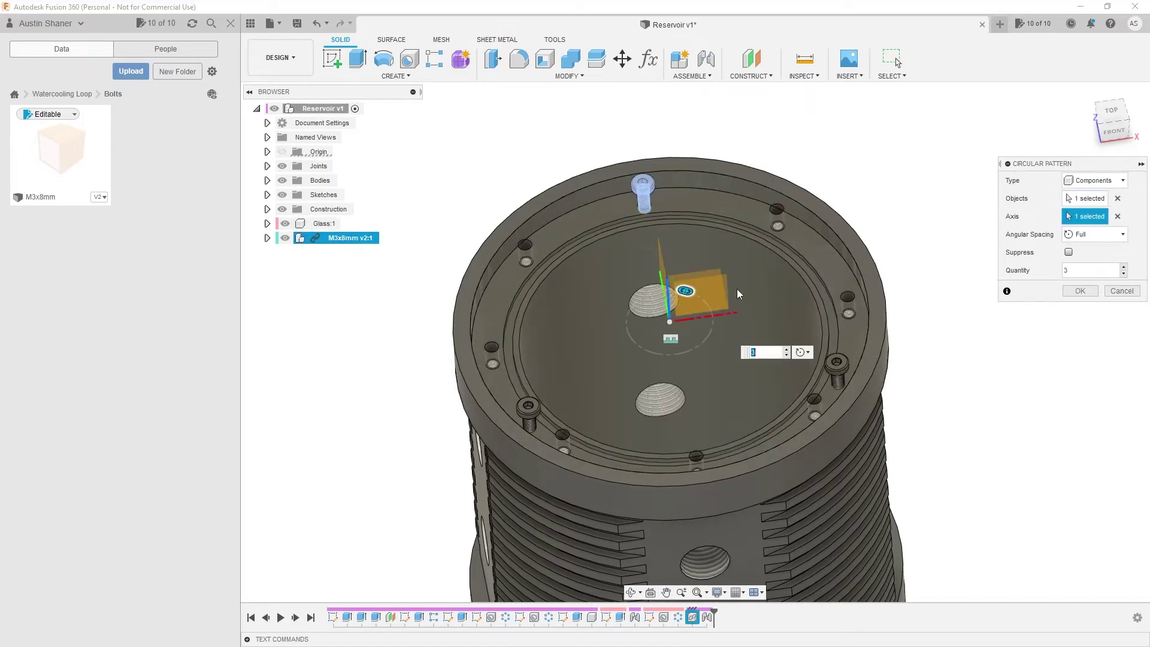
{"action": "left_click", "coordinate": [1124, 268]}
{"action": "left_click", "coordinate": [1125, 267]}
{"action": "left_click", "coordinate": [1124, 268]}
{"action": "left_click", "coordinate": [1124, 268]}
{"action": "left_click", "coordinate": [1124, 268]}
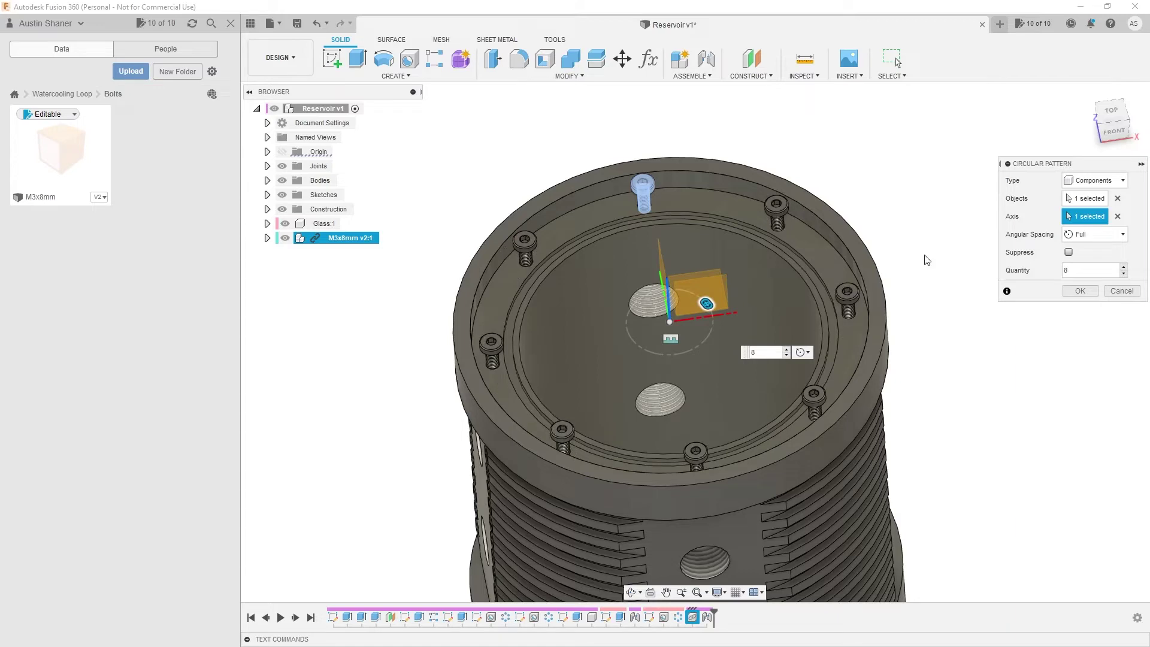
{"action": "left_click", "coordinate": [1080, 291]}
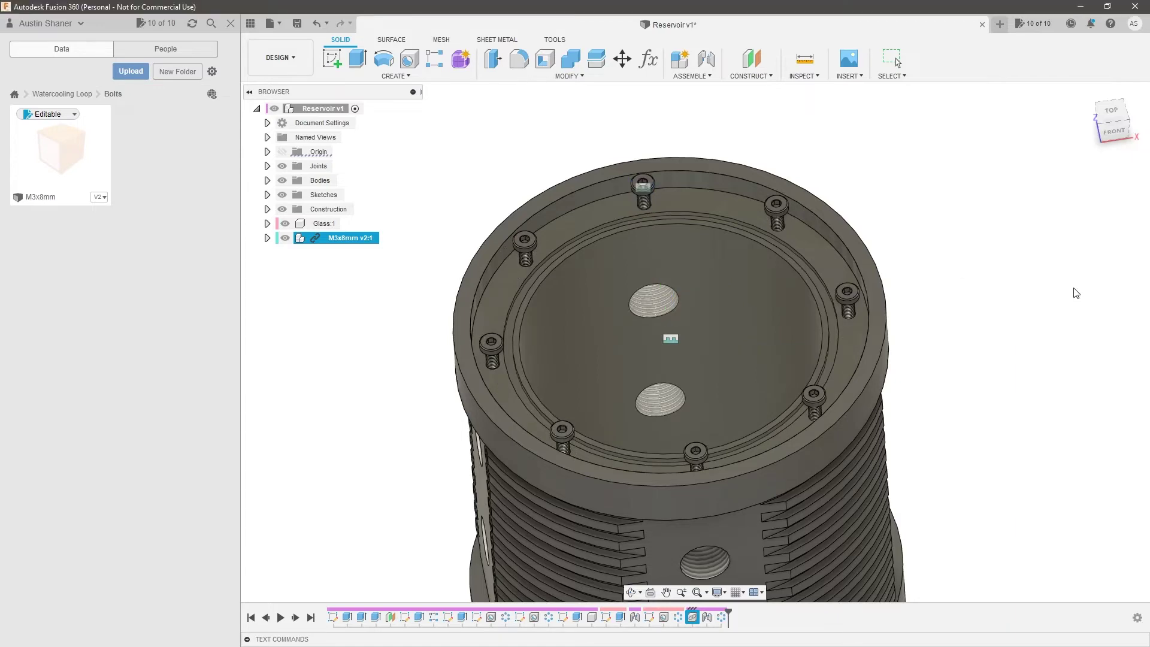
Check the patterned M3x8mm bolt instances in the component tree and around the reservoir's rim
{"action": "middle_click_drag", "start_coordinate": [652, 170], "coordinate": [624, 260], "text": "shift"}
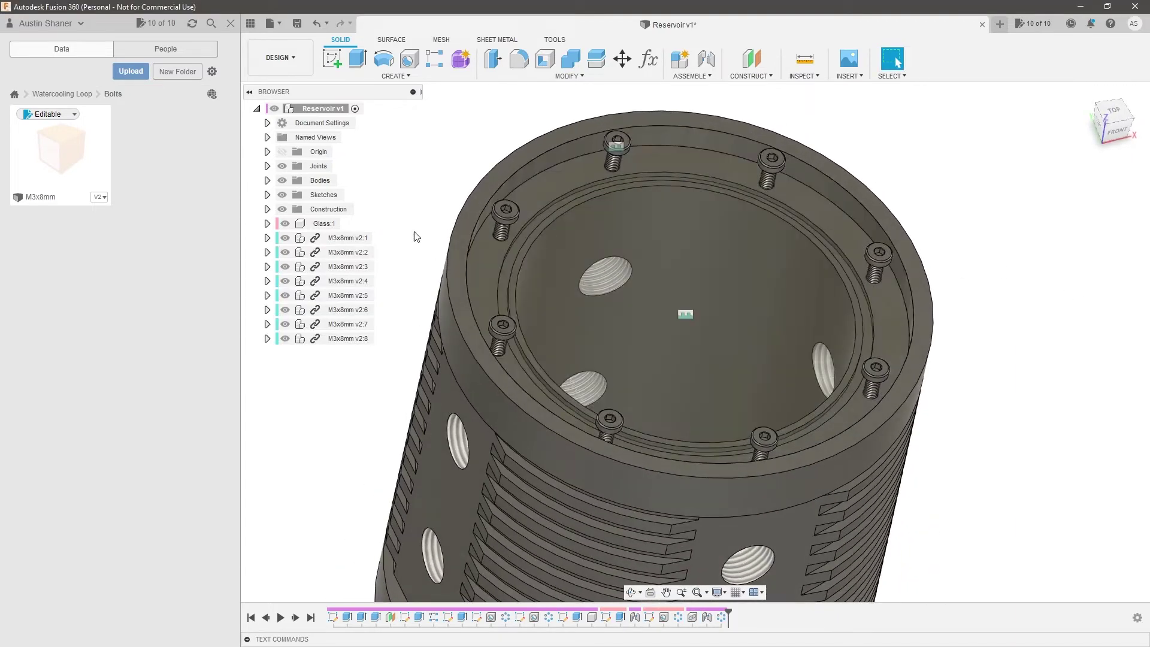
{"action": "left_click", "coordinate": [360, 239]}
{"action": "left_click", "coordinate": [352, 340]}
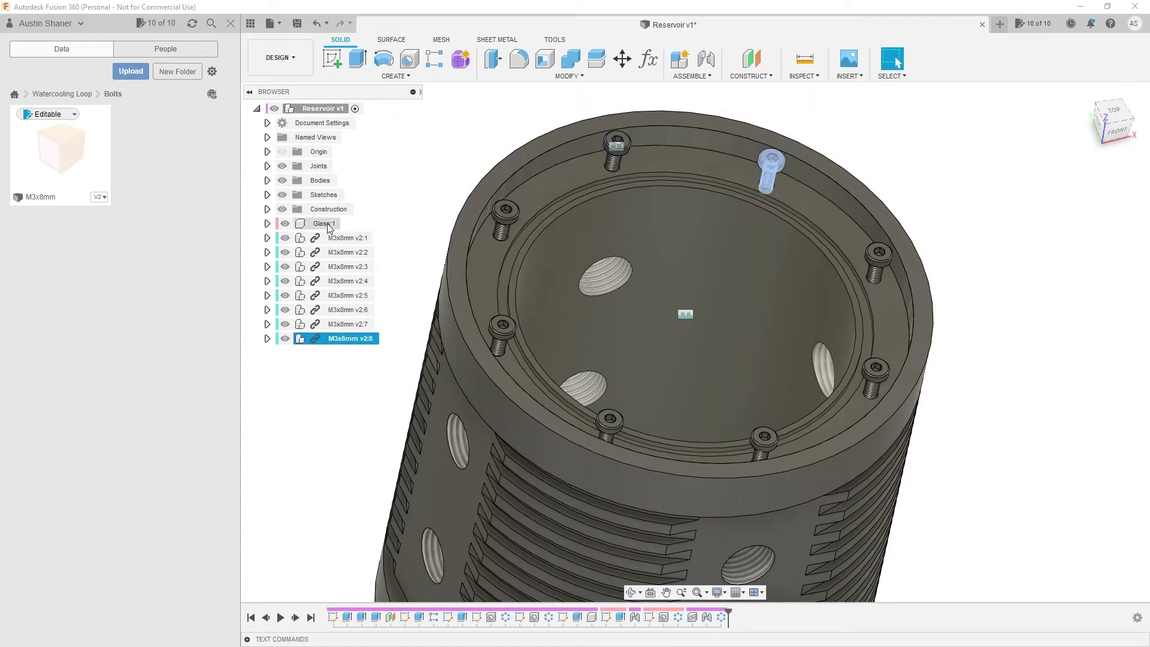
{"action": "scroll", "coordinate": [665, 188], "scroll_direction": "down", "scroll_amount": 2}
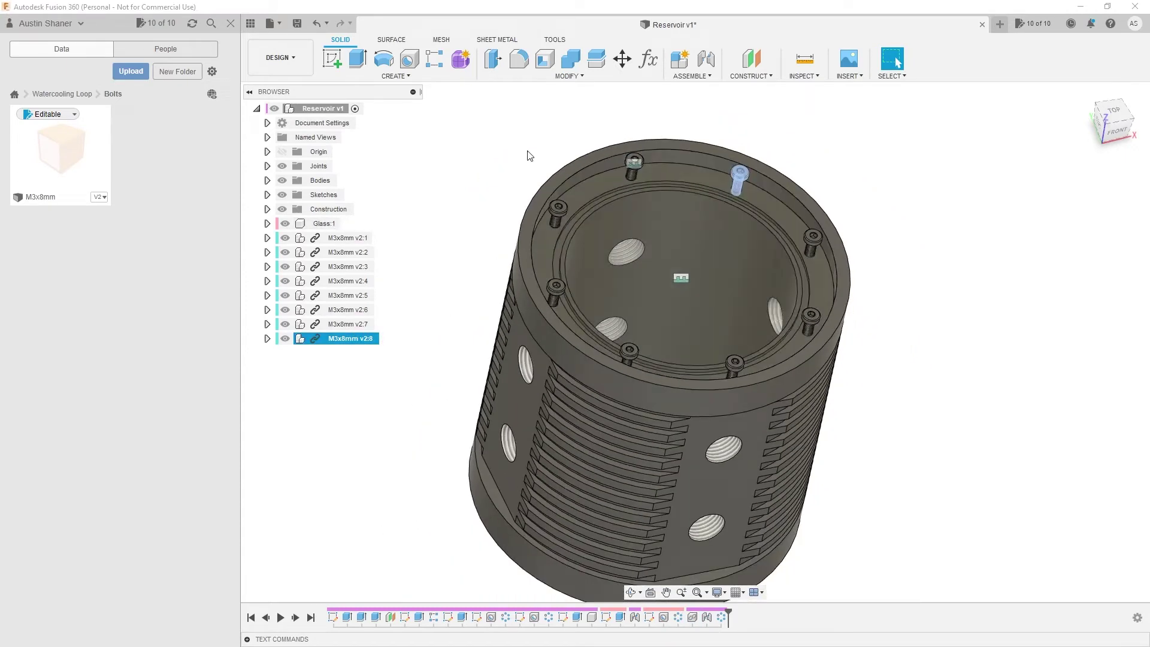
{"action": "left_click", "coordinate": [529, 152]}
{"action": "scroll", "coordinate": [617, 180], "scroll_direction": "up", "scroll_amount": 1}
{"action": "mouse_move", "coordinate": [435, 195]}
{"action": "middle_mouse_down", "text": "shift"}
{"action": "mouse_move", "coordinate": [426, 174]}
{"action": "mouse_move", "coordinate": [442, 156]}
{"action": "mouse_move", "coordinate": [429, 196]}
{"action": "middle_mouse_up", "text": "shift"}
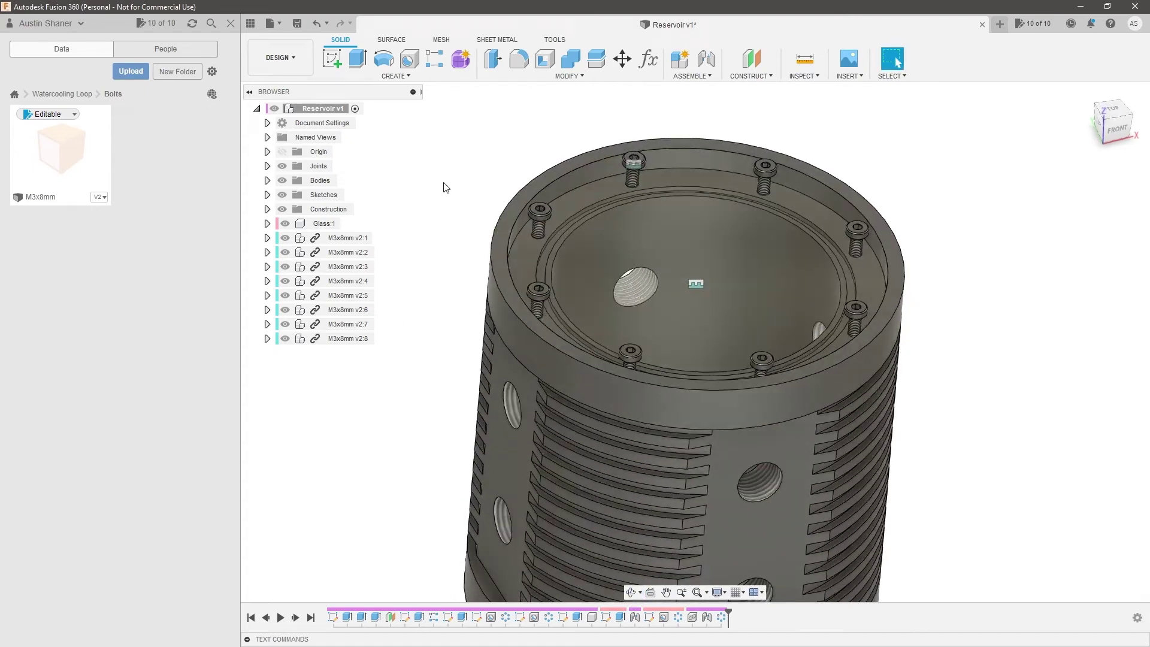
Create a new internal component named Hardware under the top-level Reservoir and make it active
{"action": "left_click", "coordinate": [393, 78]}
{"action": "left_click", "coordinate": [381, 91]}
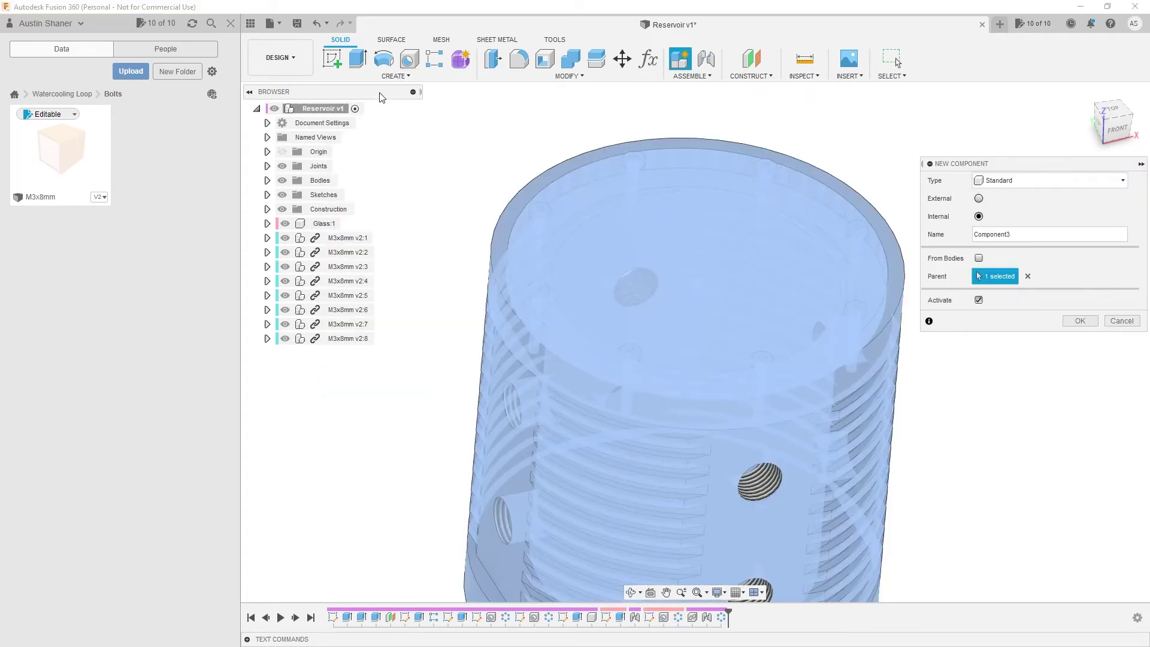
{"action": "type", "text": "Hardware"}
{"action": "key", "text": "Return"}
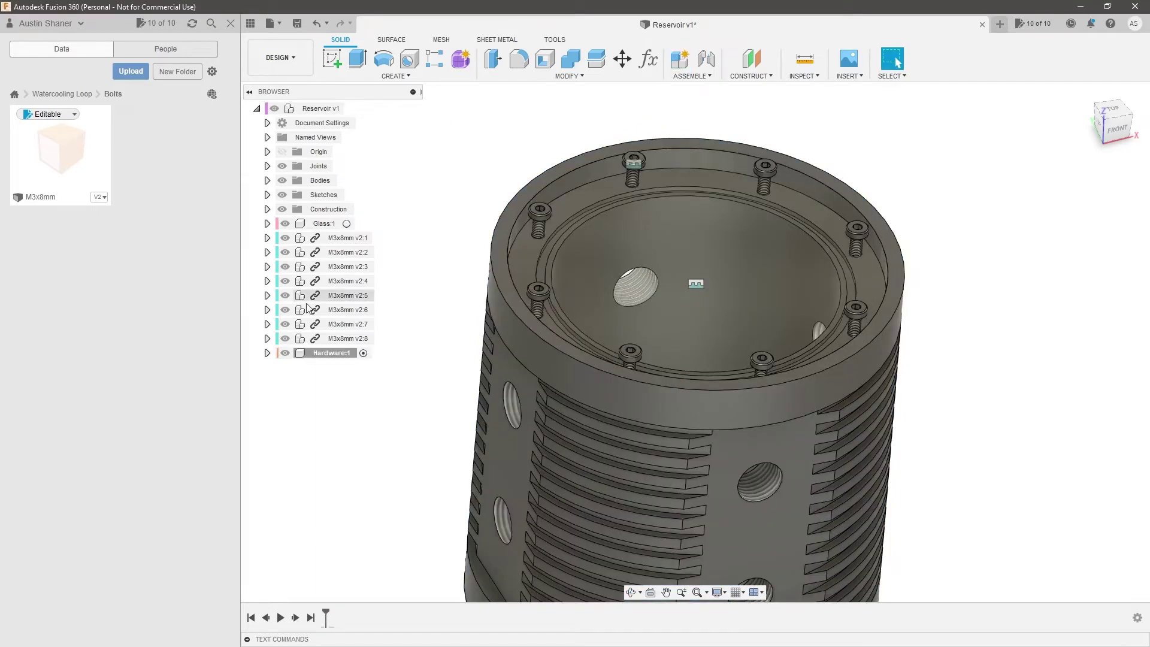
Move all eight M3x8mm bolt instances from the top level into the Hardware component
{"action": "left_click", "coordinate": [348, 339]}
{"action": "left_click", "coordinate": [349, 238], "text": "shift"}
{"action": "left_click_drag", "start_coordinate": [349, 238], "coordinate": [331, 353]}
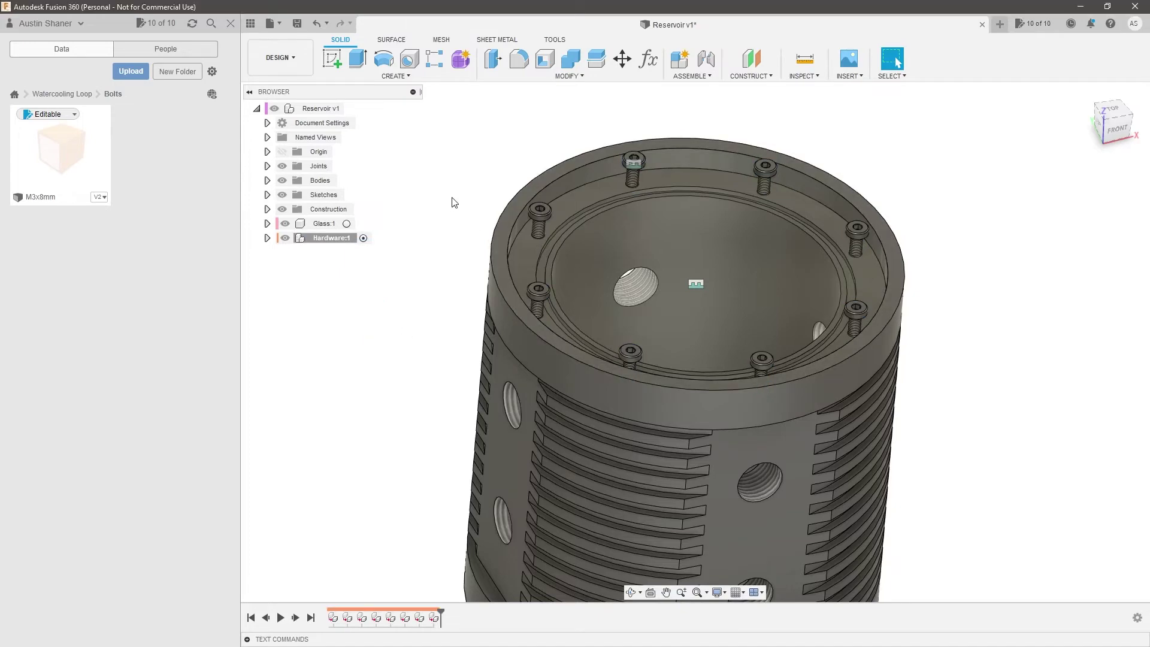
Switch the Hardware component's visibility off and on to check that it controls the rim bolts
{"action": "scroll", "coordinate": [479, 288], "scroll_direction": "up", "scroll_amount": 2}
{"action": "left_click", "coordinate": [285, 238]}
{"action": "left_click", "coordinate": [285, 239]}
{"action": "left_click", "coordinate": [285, 239]}
{"action": "left_click", "coordinate": [286, 238]}
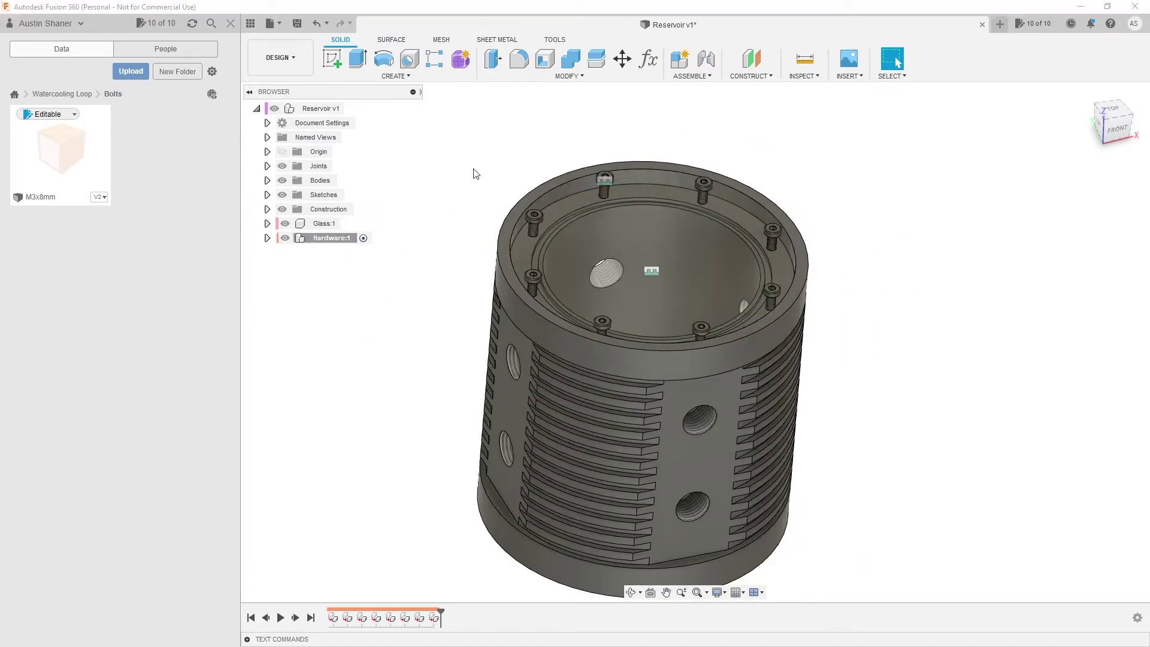
{"action": "middle_click_drag", "start_coordinate": [462, 182], "coordinate": [691, 338], "text": "shift"}
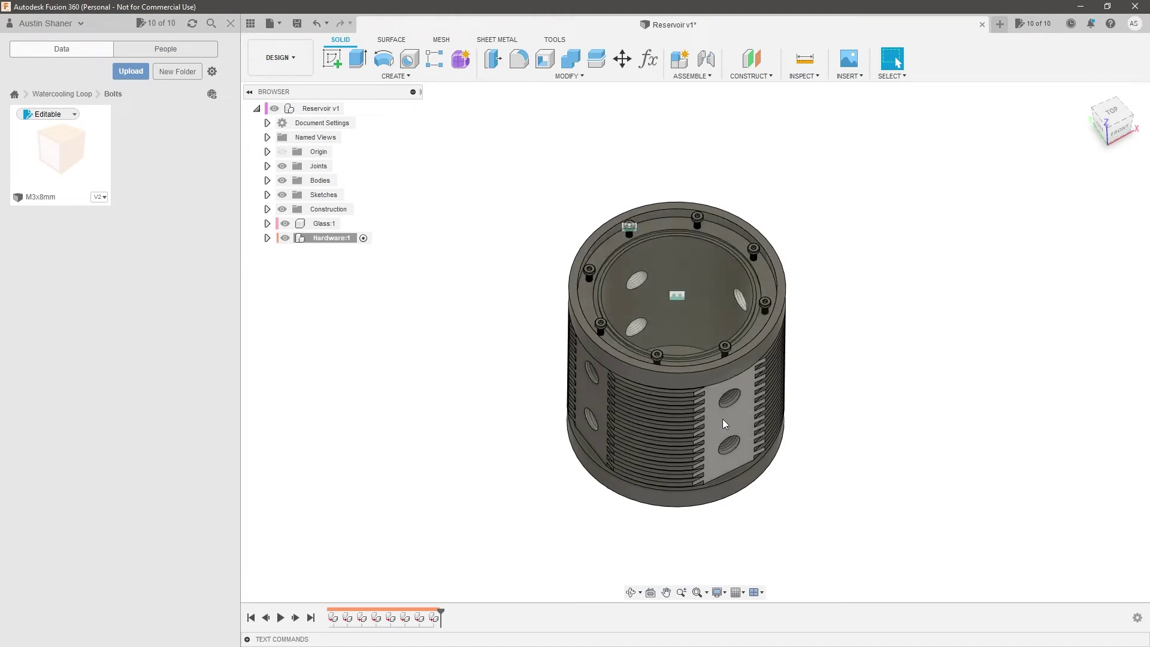
{"action": "left_click", "coordinate": [710, 312]}
{"action": "scroll", "coordinate": [709, 312], "scroll_direction": "up", "scroll_amount": 1}
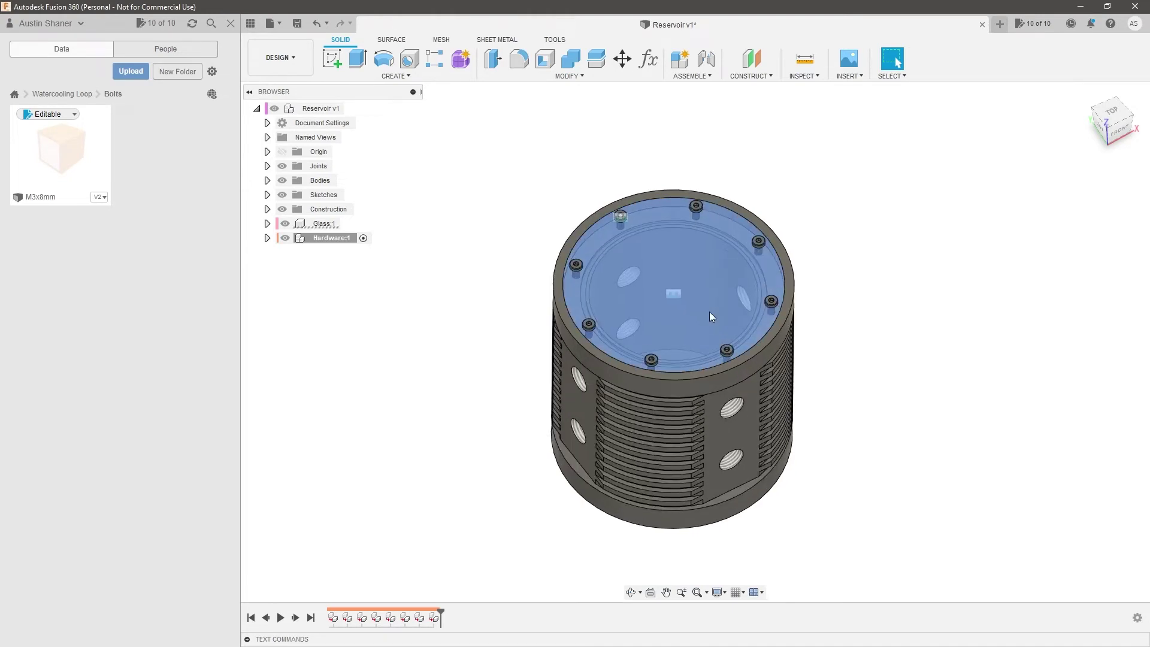
{"action": "scroll", "coordinate": [710, 312], "scroll_direction": "up", "scroll_amount": 2}
{"action": "left_click", "coordinate": [467, 260]}
{"action": "middle_click_drag", "start_coordinate": [468, 260], "coordinate": [467, 240], "text": "shift"}
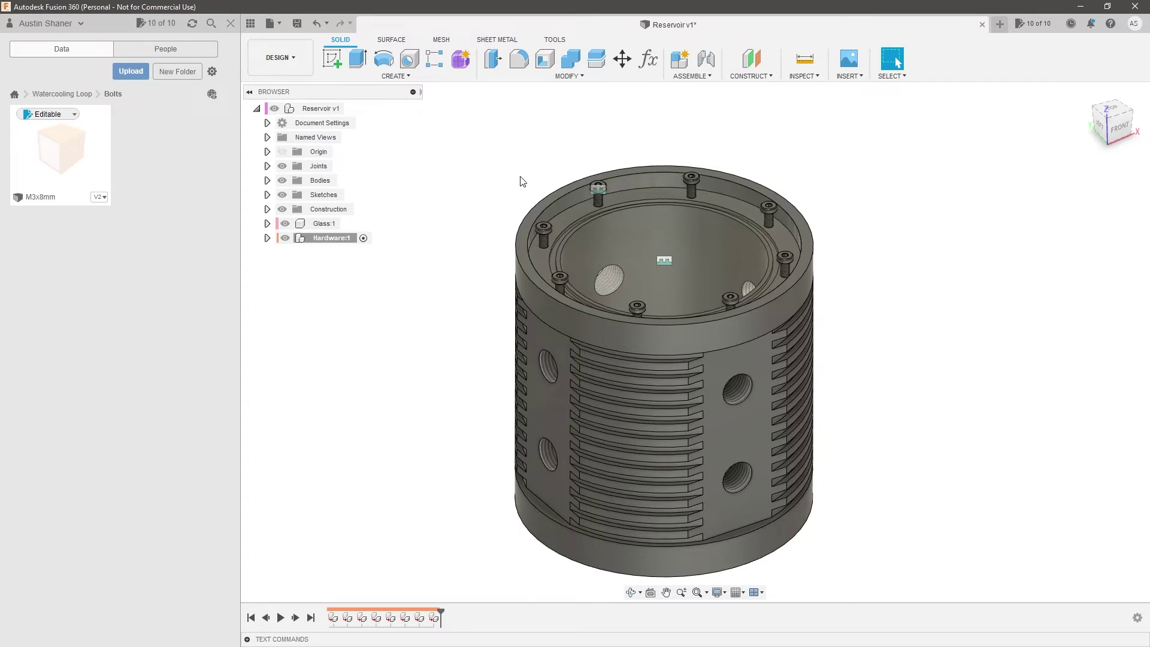
{"action": "scroll", "coordinate": [573, 247], "scroll_direction": "up", "scroll_amount": 2}
{"action": "scroll", "coordinate": [615, 239], "scroll_direction": "down", "scroll_amount": 2}
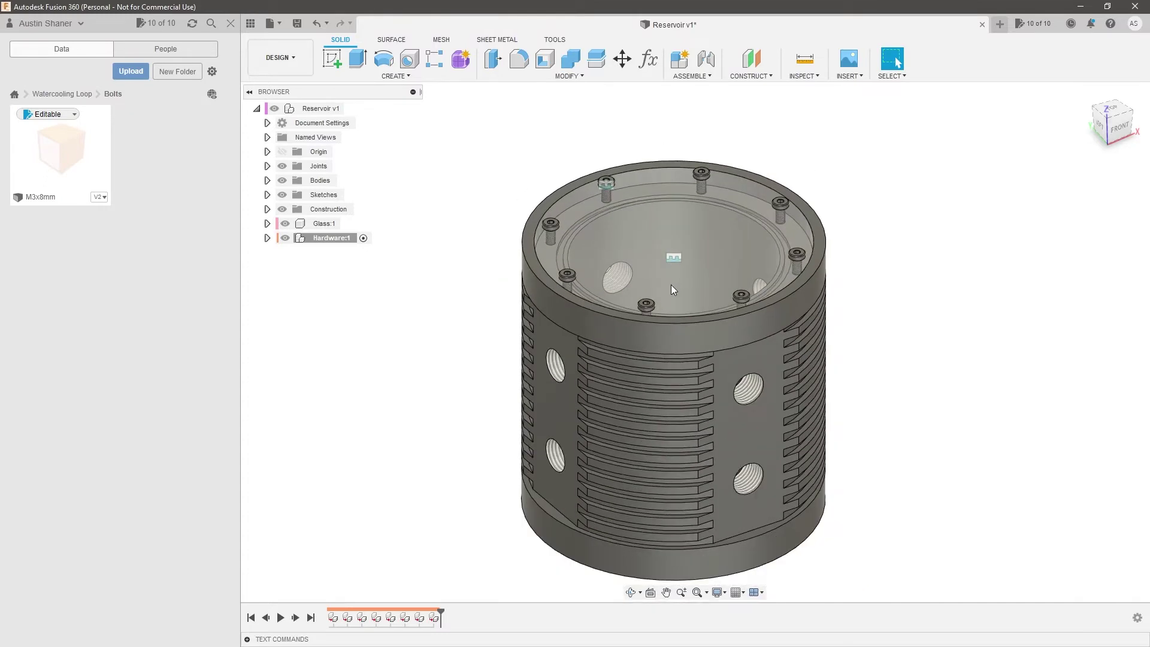
{"action": "middle_click_drag", "start_coordinate": [671, 285], "coordinate": [677, 312], "text": "shift"}
{"action": "scroll", "coordinate": [698, 324], "scroll_direction": "up", "scroll_amount": 2}
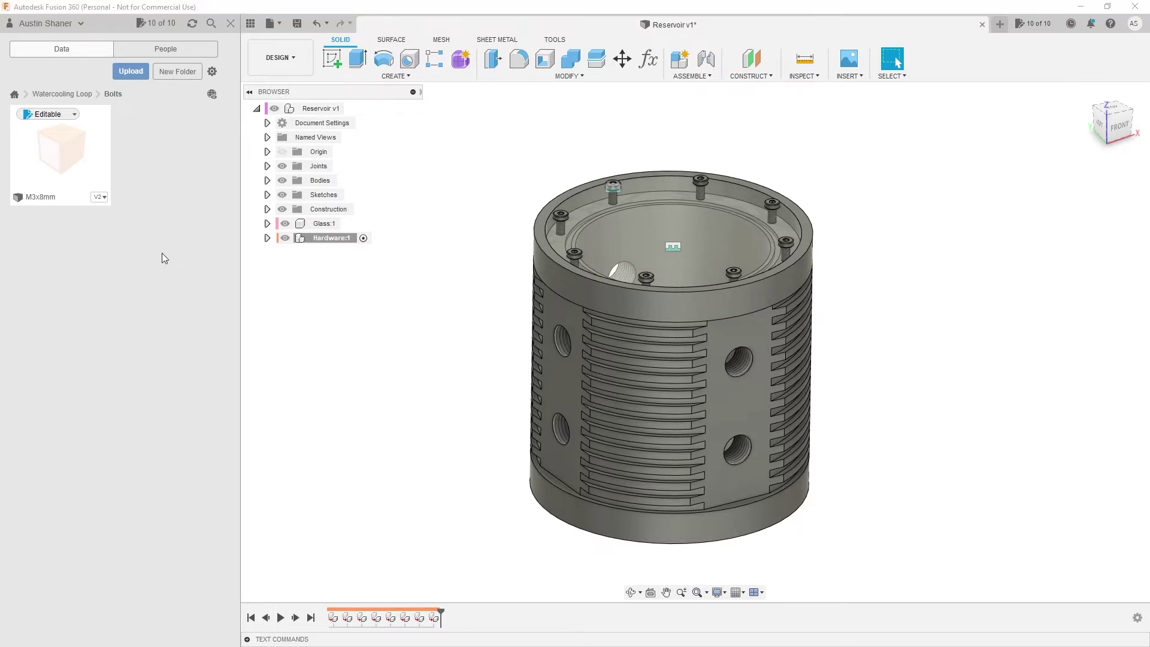
Browse the Radiators and Fans folders of the //AK-PC project, and open its Fittings folder
{"action": "left_click", "coordinate": [14, 94]}
{"action": "scroll", "coordinate": [109, 201], "scroll_direction": "up", "scroll_amount": 3}
{"action": "left_click", "coordinate": [107, 255]}
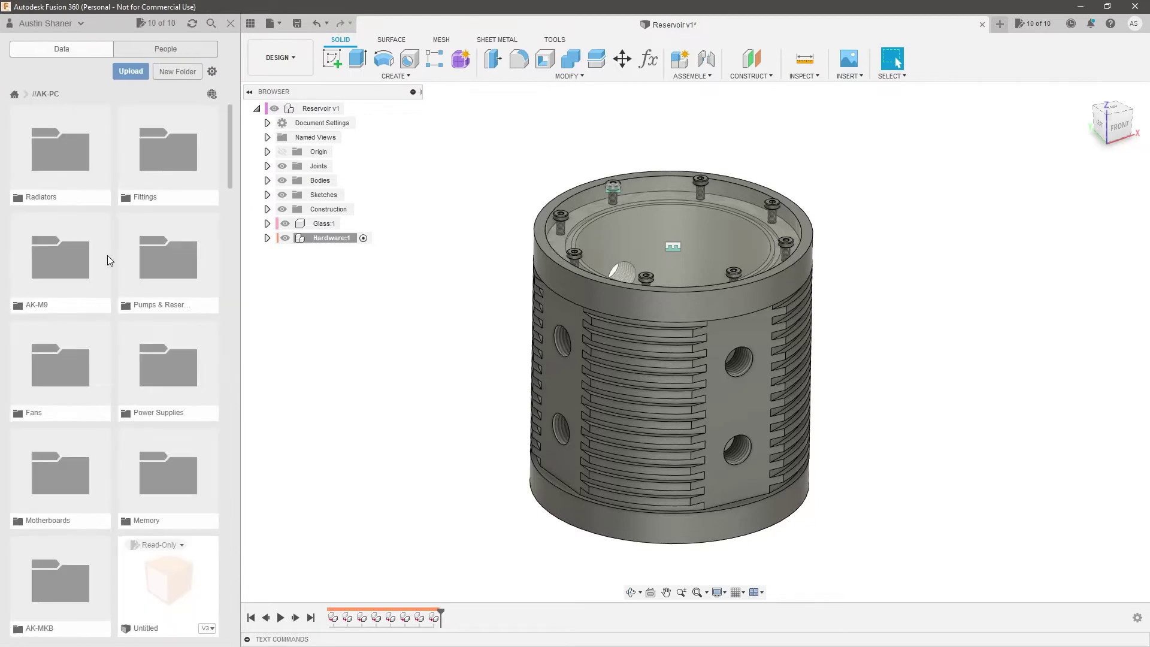
{"action": "left_click", "coordinate": [66, 160]}
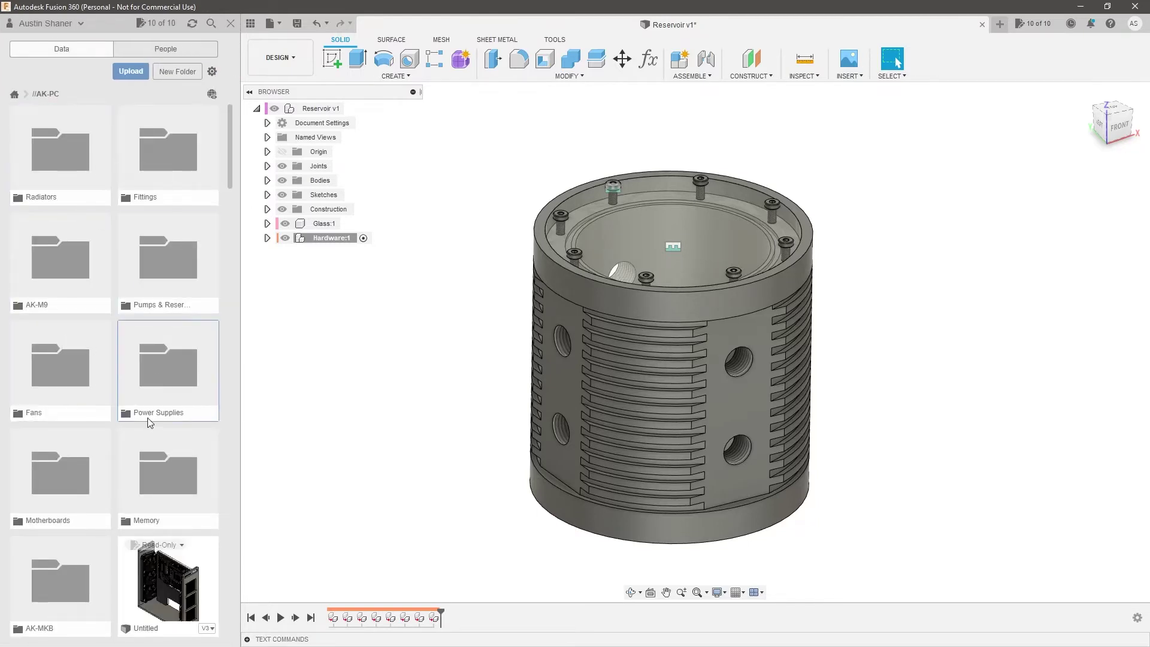
{"action": "double_click", "coordinate": [58, 159]}
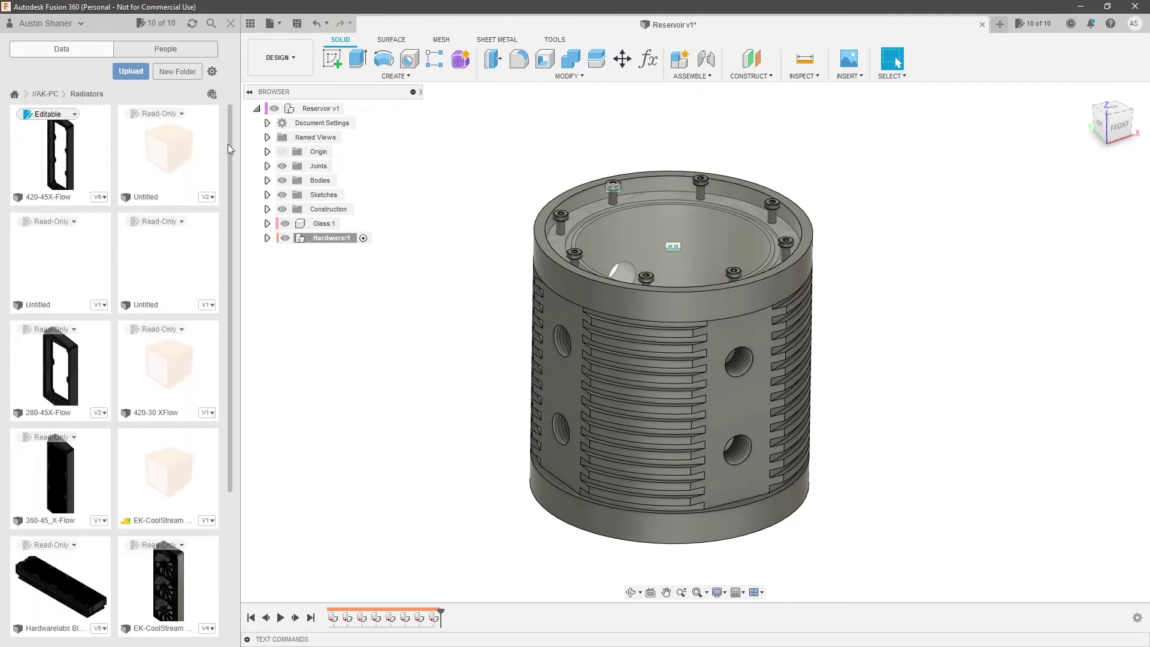
{"action": "scroll", "coordinate": [229, 150], "scroll_direction": "down", "scroll_amount": 2}
{"action": "left_click", "coordinate": [42, 93]}
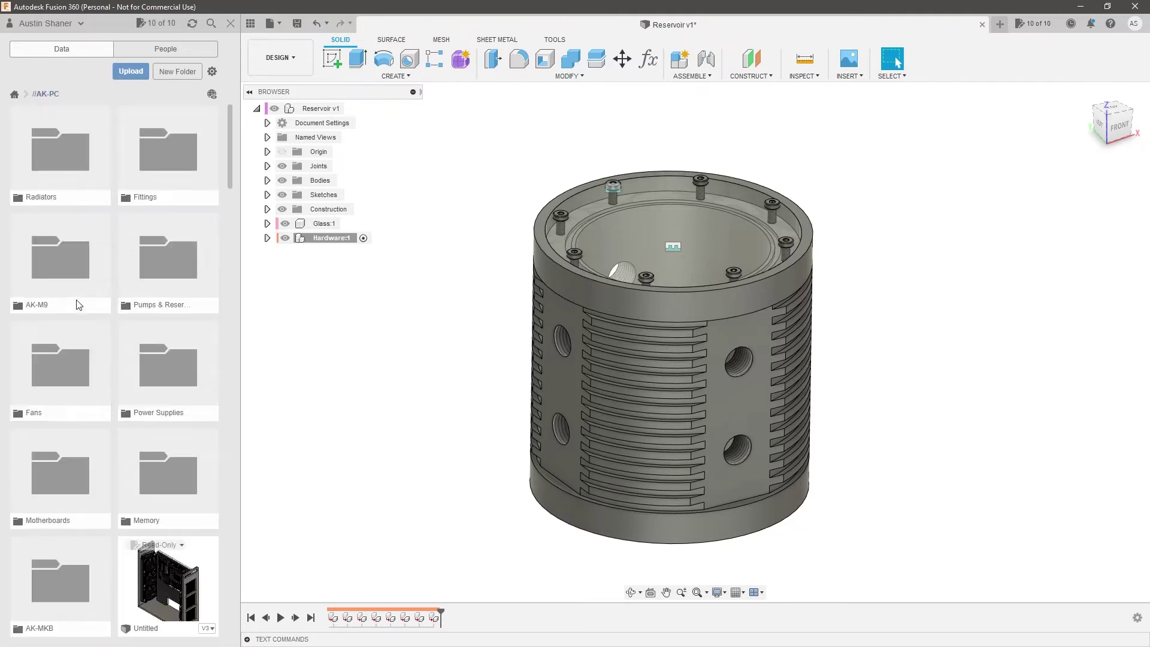
{"action": "double_click", "coordinate": [68, 375]}
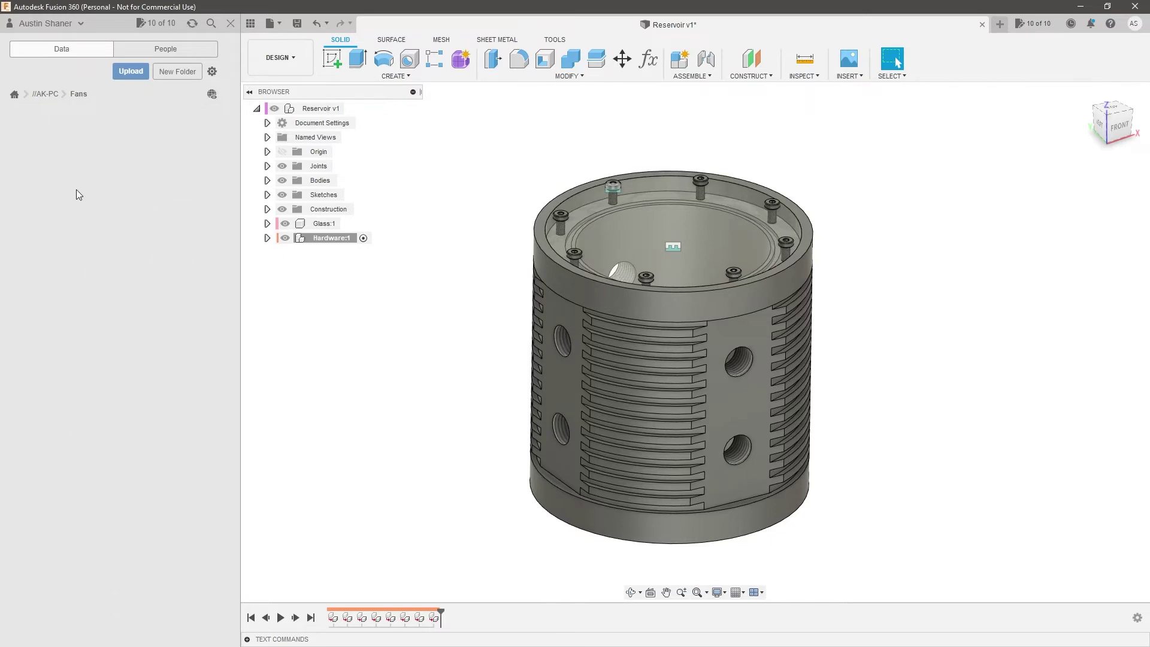
{"action": "left_click", "coordinate": [48, 94]}
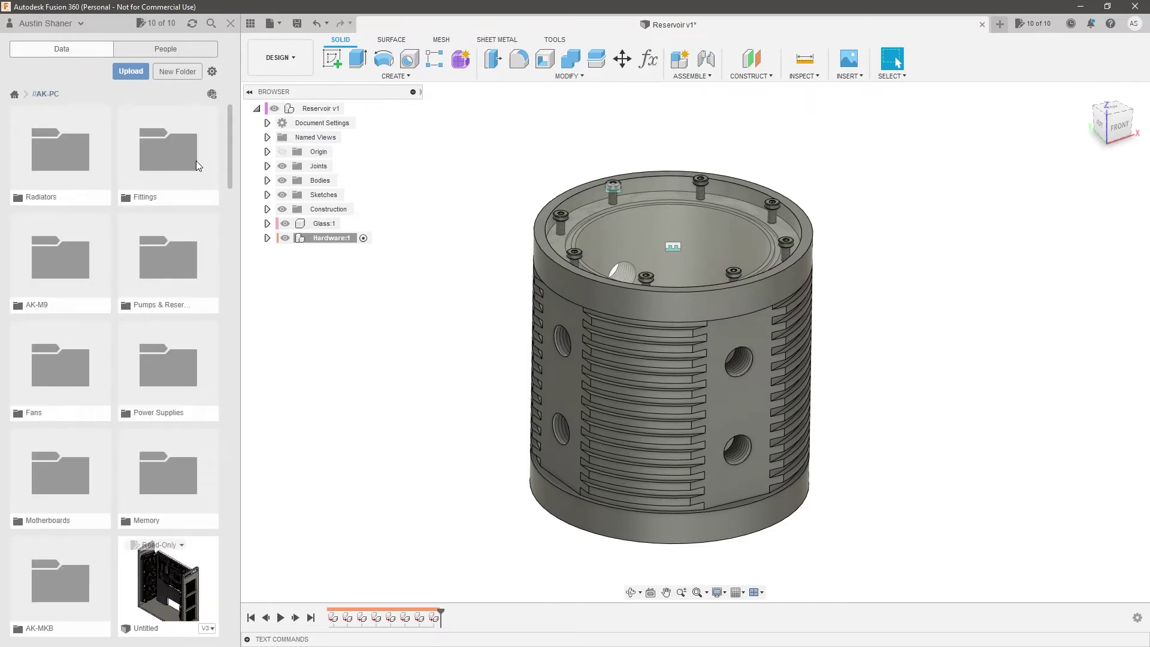
{"action": "double_click", "coordinate": [179, 160]}
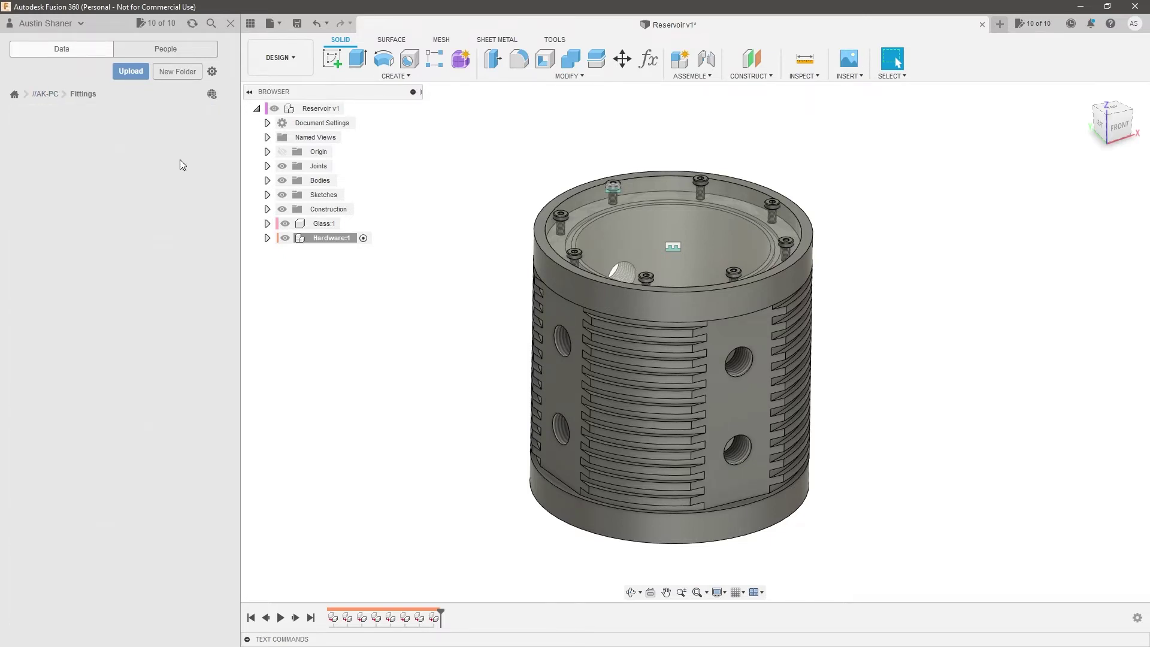
{"action": "mouse_move", "coordinate": [230, 163]}
{"action": "left_mouse_down"}
{"action": "mouse_move", "coordinate": [249, 483]}
{"action": "mouse_move", "coordinate": [236, 174]}
{"action": "mouse_move", "coordinate": [212, 148]}
{"action": "left_mouse_up"}
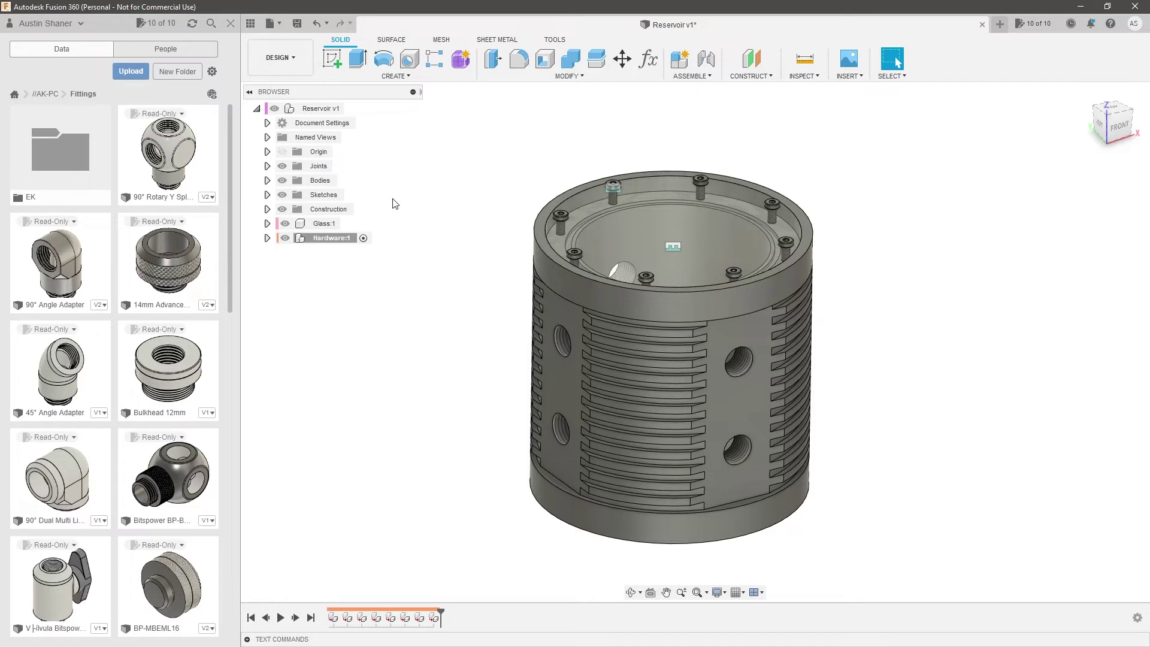
{"action": "left_click", "coordinate": [150, 171]}
{"action": "left_click", "coordinate": [131, 71]}
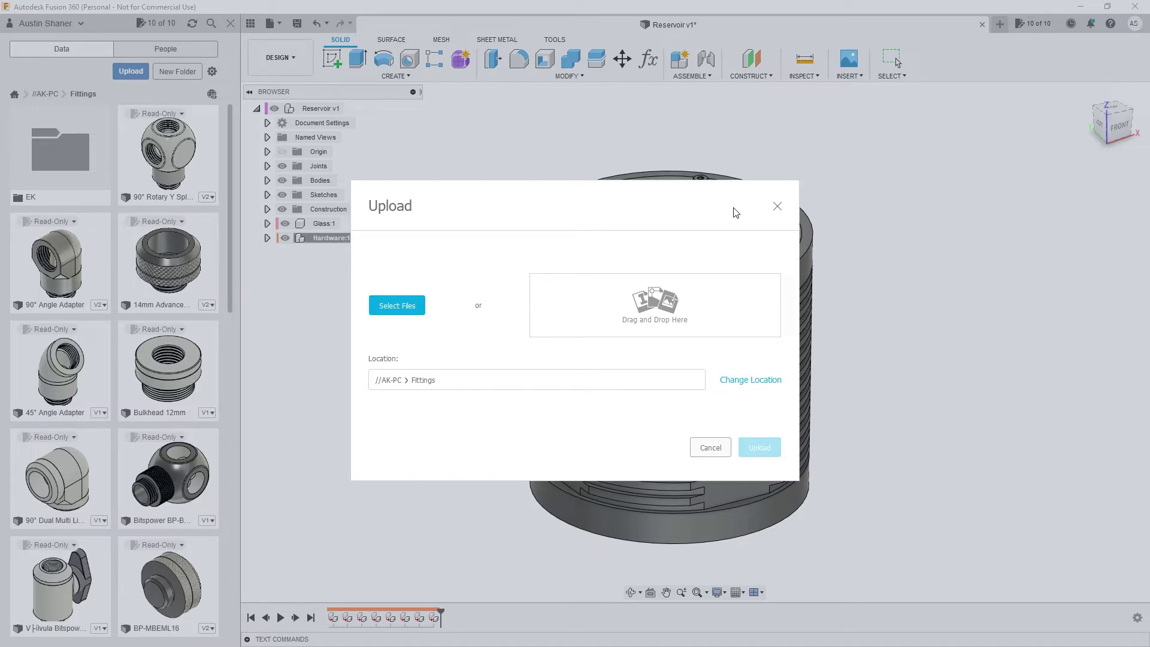
{"action": "left_click", "coordinate": [778, 206]}
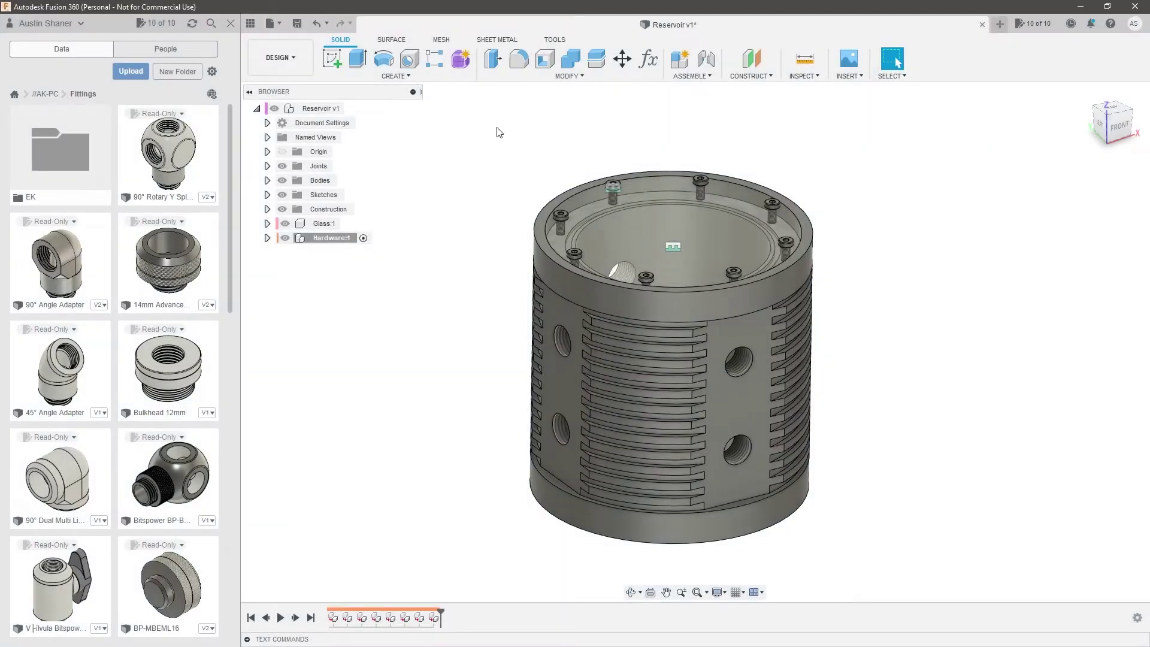
Look through the Fittings folder and try to insert the 14mm Advance fitting into the reservoir design
{"action": "scroll", "coordinate": [169, 360], "scroll_direction": "down", "scroll_amount": 1}
{"action": "scroll", "coordinate": [169, 360], "scroll_direction": "down", "scroll_amount": 10}
{"action": "scroll", "coordinate": [196, 332], "scroll_direction": "down", "scroll_amount": 9}
{"action": "scroll", "coordinate": [172, 365], "scroll_direction": "up", "scroll_amount": 20}
{"action": "left_click_drag", "start_coordinate": [177, 261], "coordinate": [496, 373]}
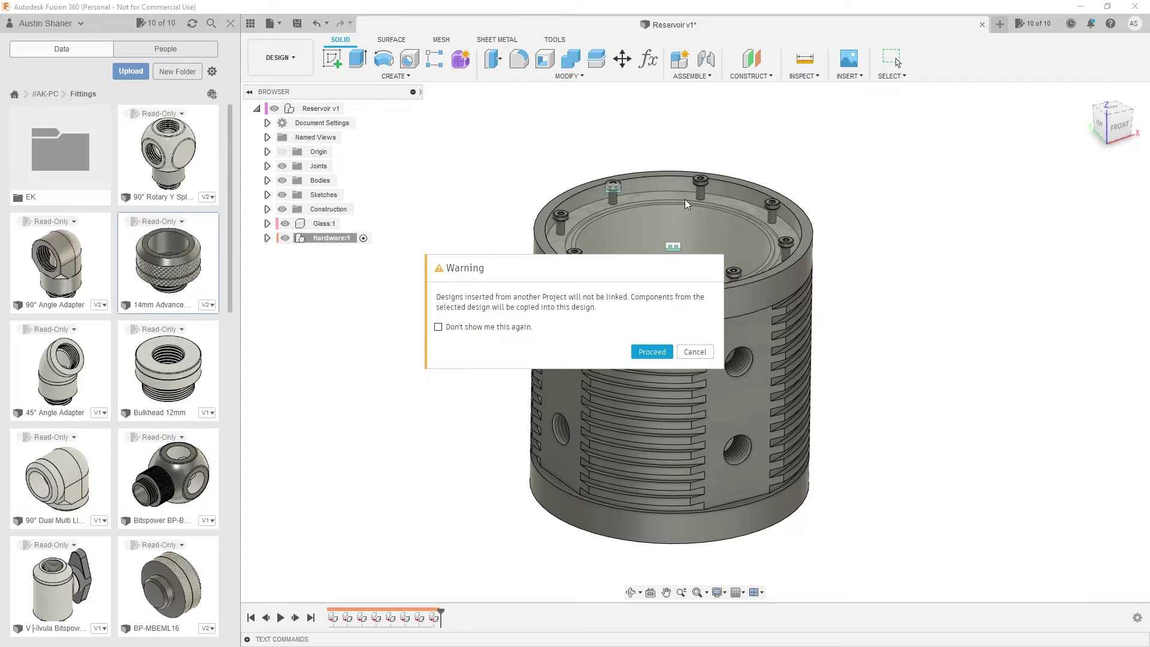
{"action": "left_click", "coordinate": [707, 353]}
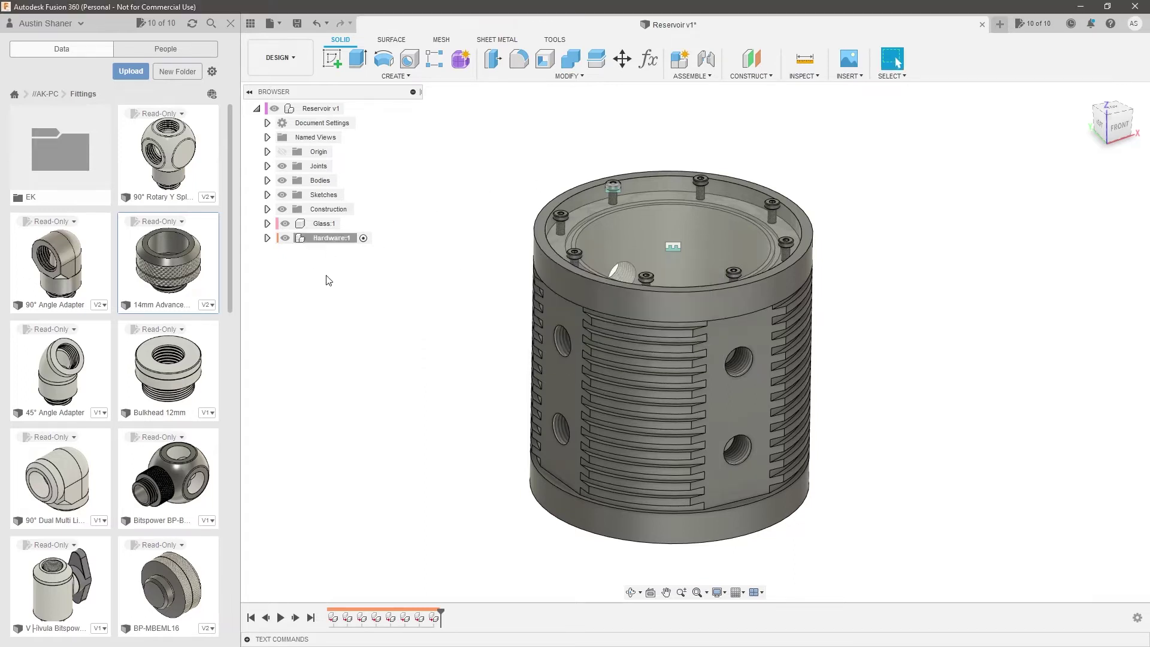
Expand the Hardware component and open the source design of its first linked M3x8mm bolt
{"action": "left_click", "coordinate": [267, 239]}
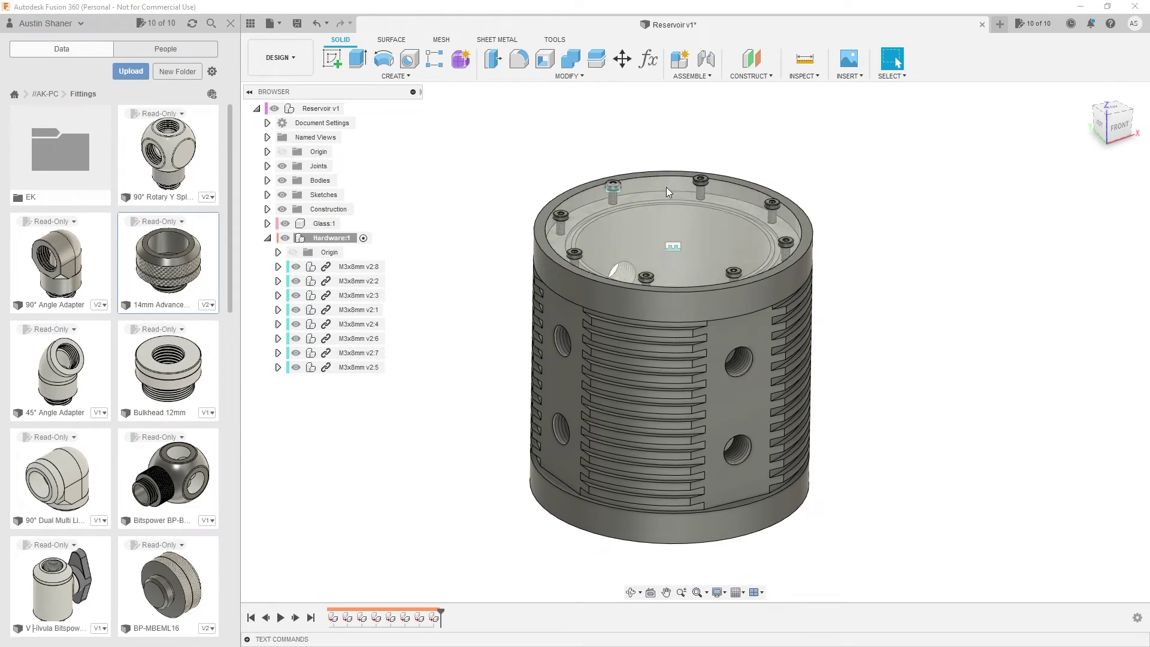
{"action": "left_click", "coordinate": [532, 167]}
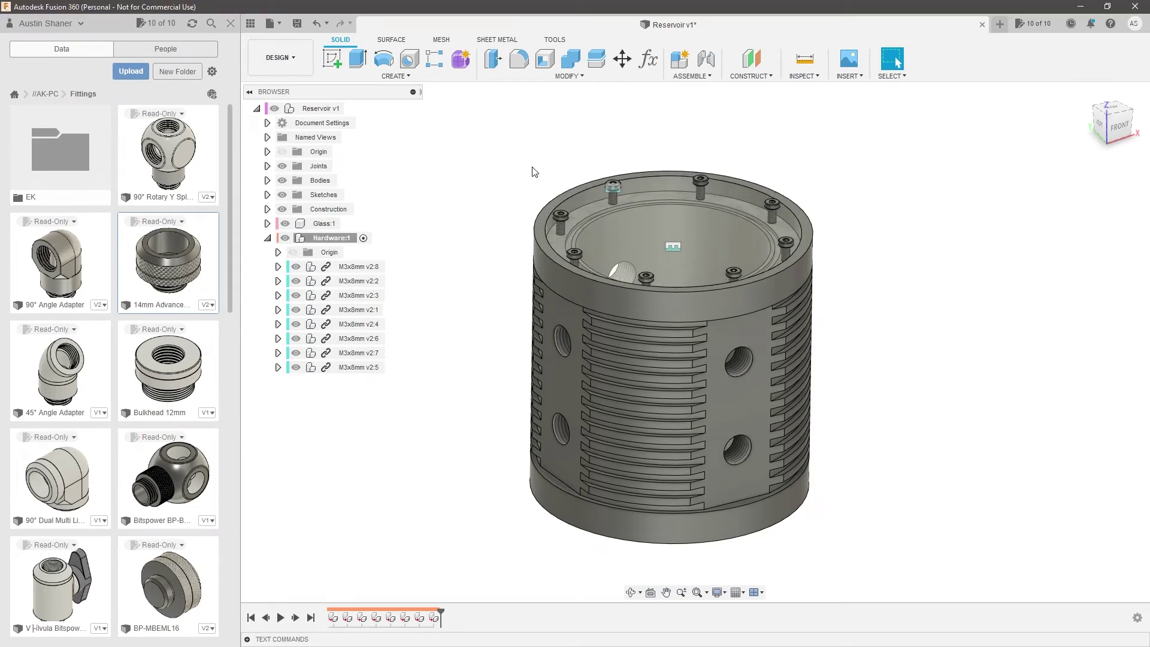
{"action": "right_click", "coordinate": [366, 267]}
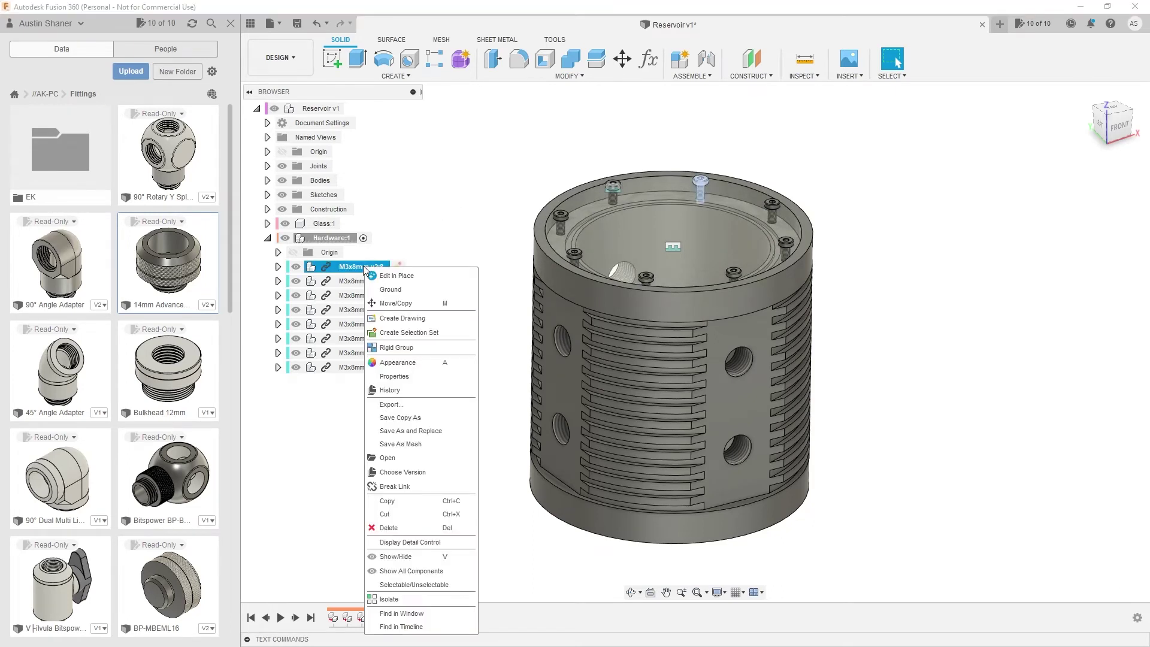
{"action": "left_click", "coordinate": [394, 459]}
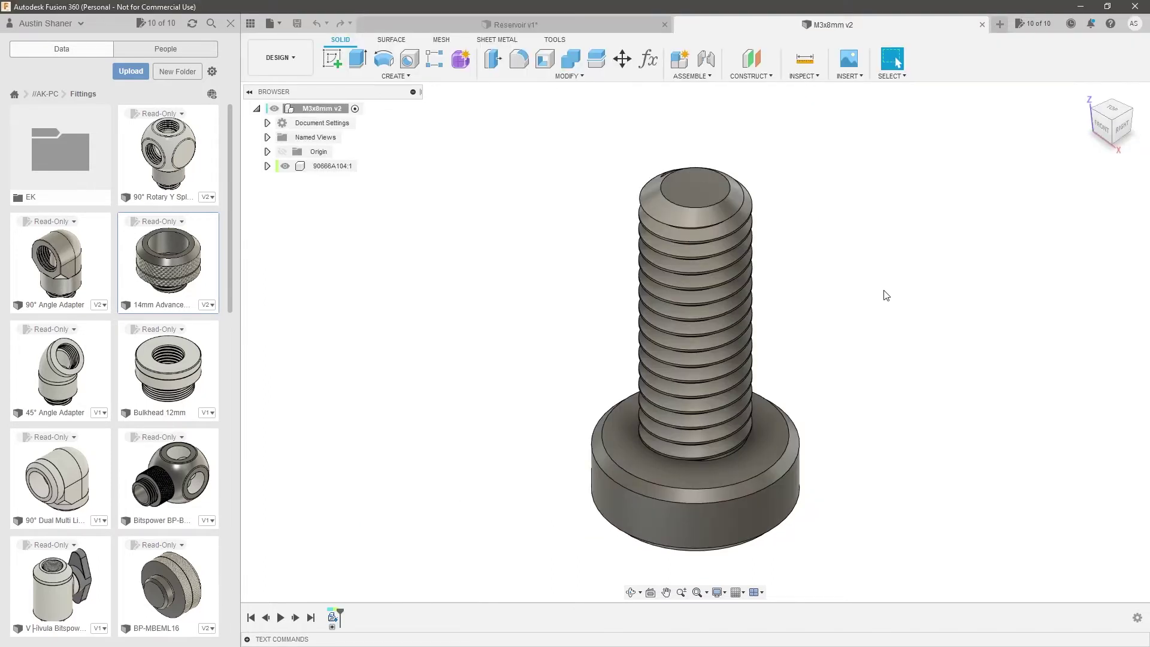
Apply the Aluminum - Anodized Glossy (Red) appearance to the M3x8mm bolt
{"action": "key", "text": "a"}
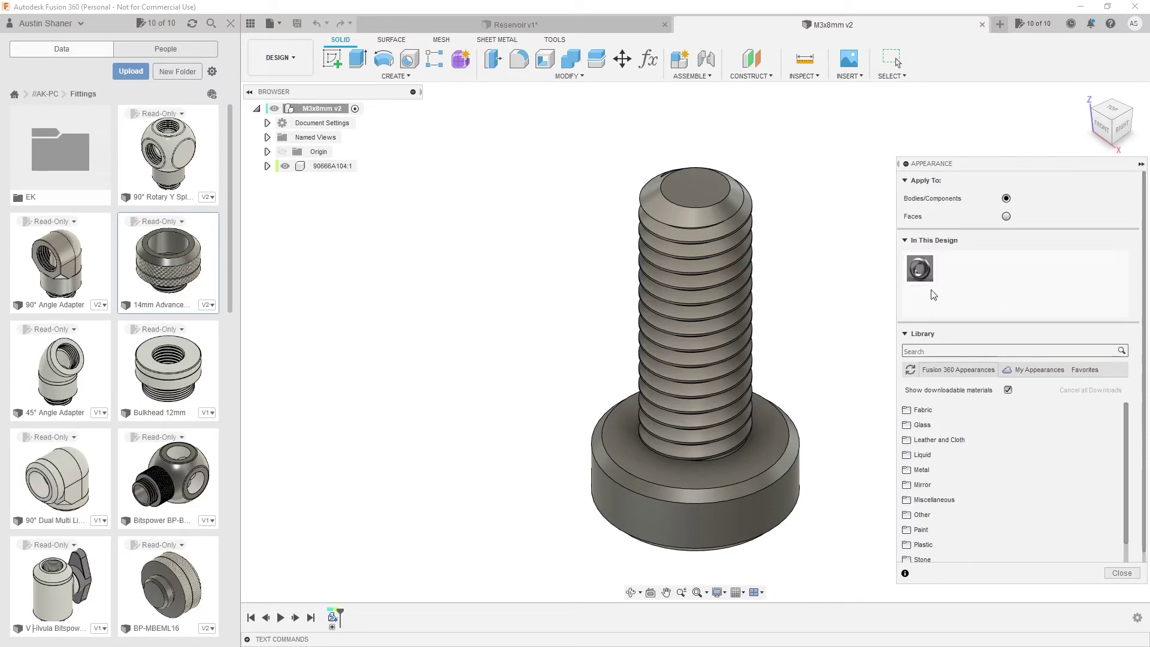
{"action": "left_click", "coordinate": [945, 354]}
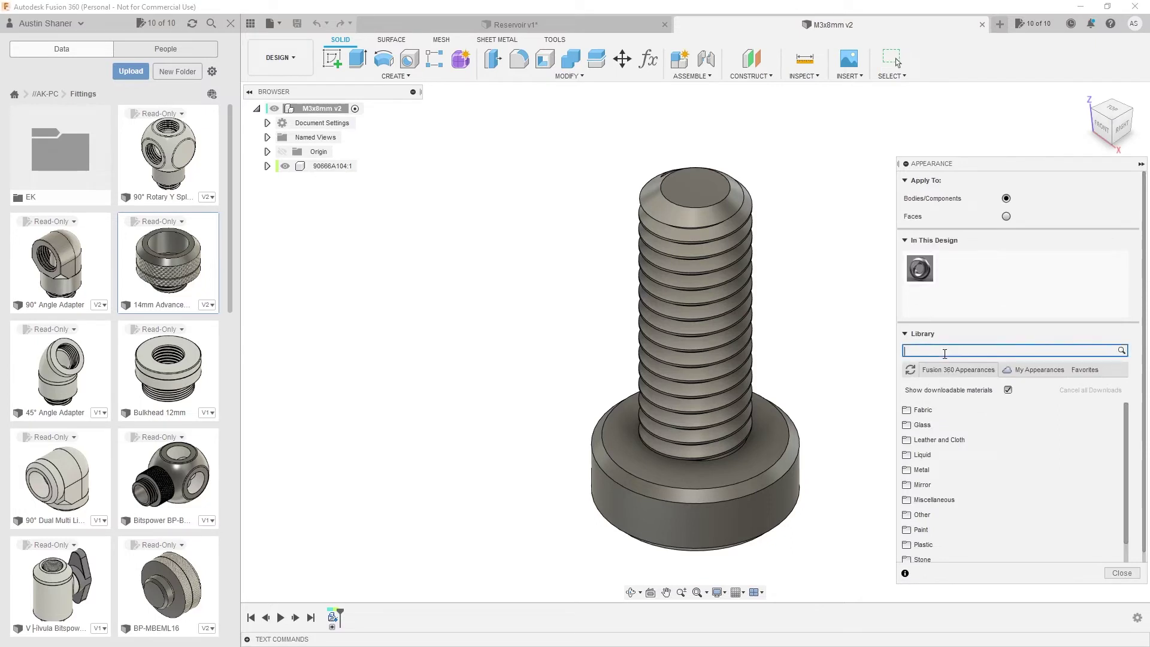
{"action": "type", "text": "red"}
{"action": "key", "text": "Return"}
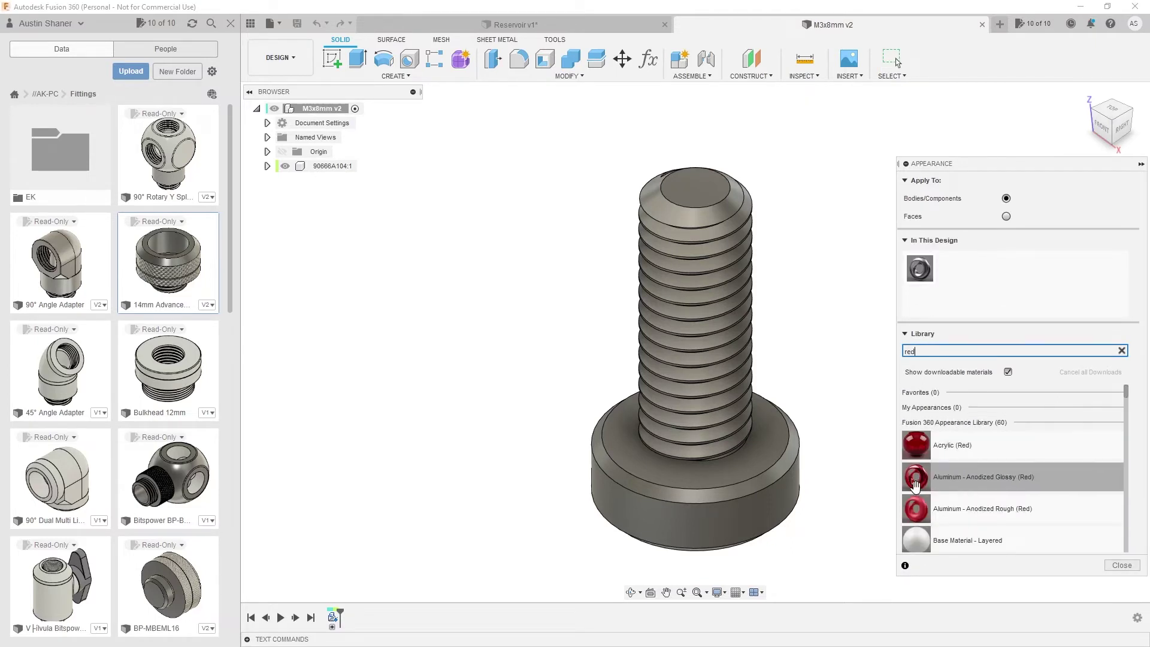
{"action": "left_click_drag", "start_coordinate": [917, 478], "coordinate": [797, 432]}
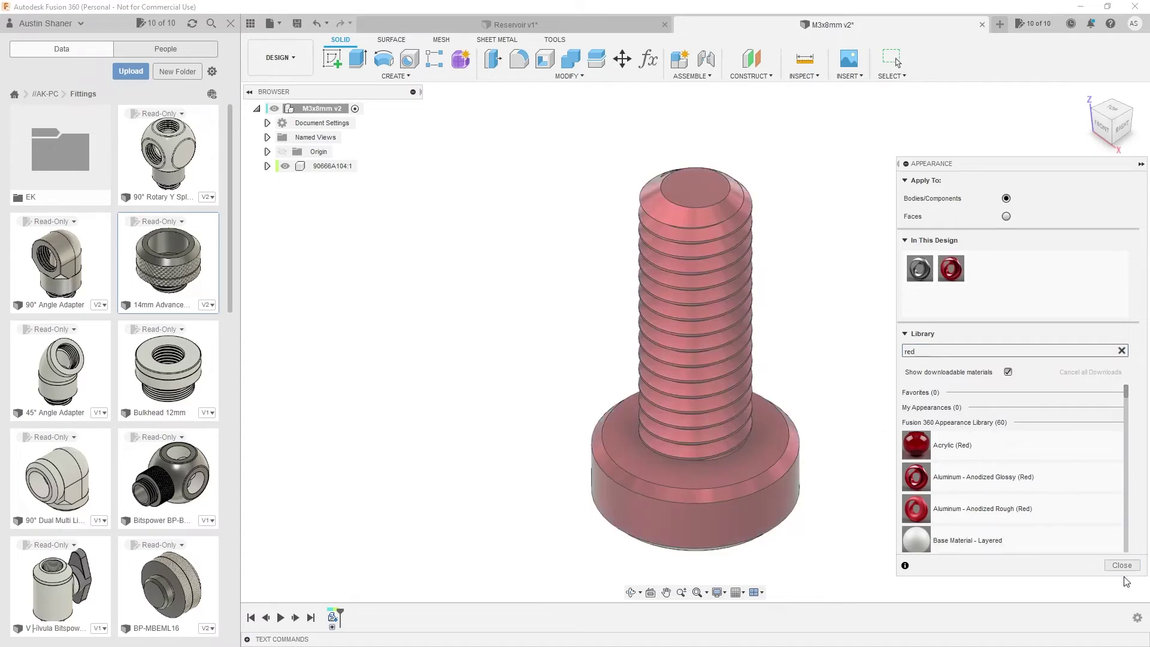
{"action": "left_click", "coordinate": [1122, 565]}
Save the recoloured M3x8mm design and update its out-of-date linked instances in the Reservoir design
{"action": "key", "text": "ctrl+s"}
{"action": "left_click", "coordinate": [586, 354]}
{"action": "left_click", "coordinate": [569, 25]}
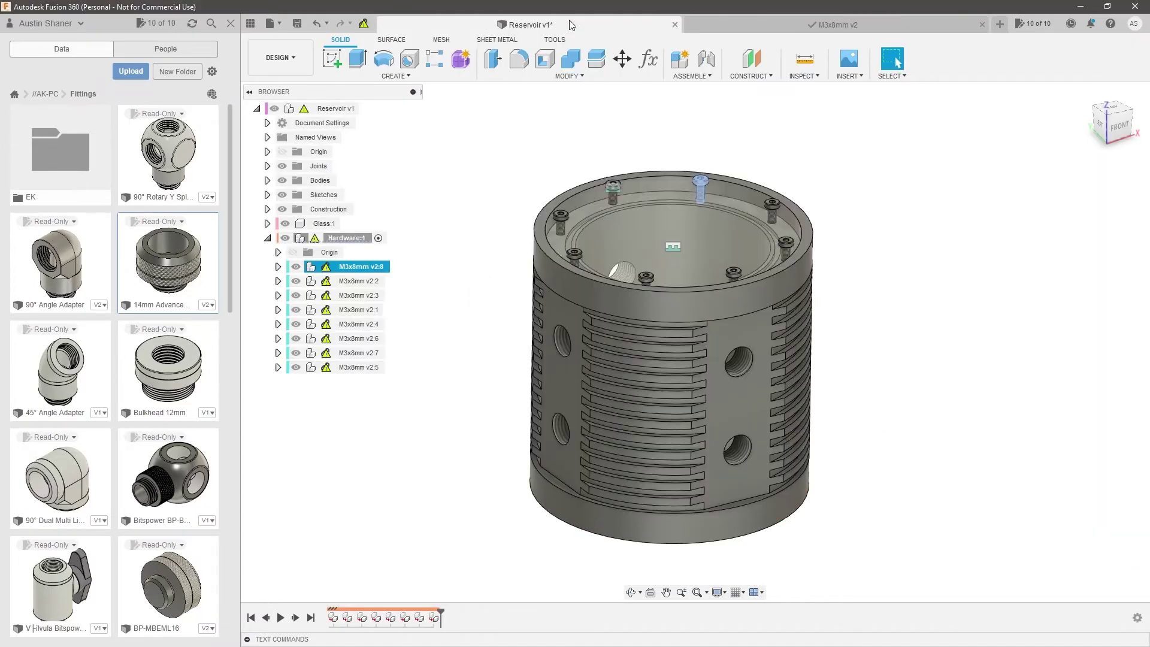
{"action": "mouse_move", "coordinate": [327, 271]}
{"action": "left_click", "coordinate": [455, 296]}
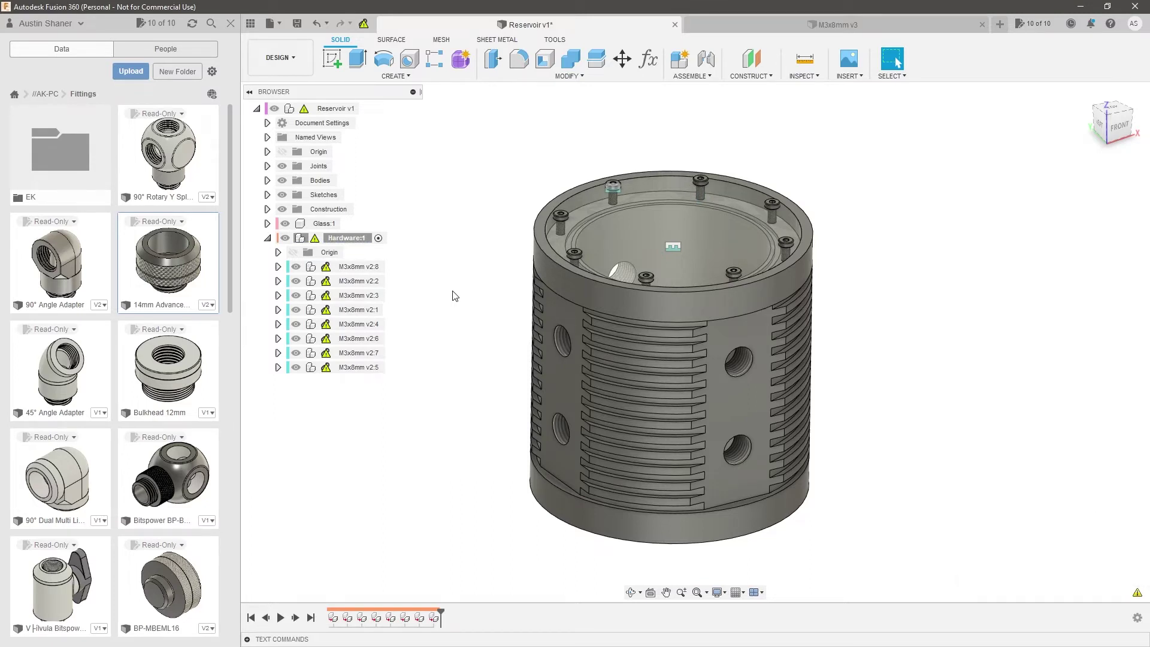
{"action": "left_click", "coordinate": [364, 25]}
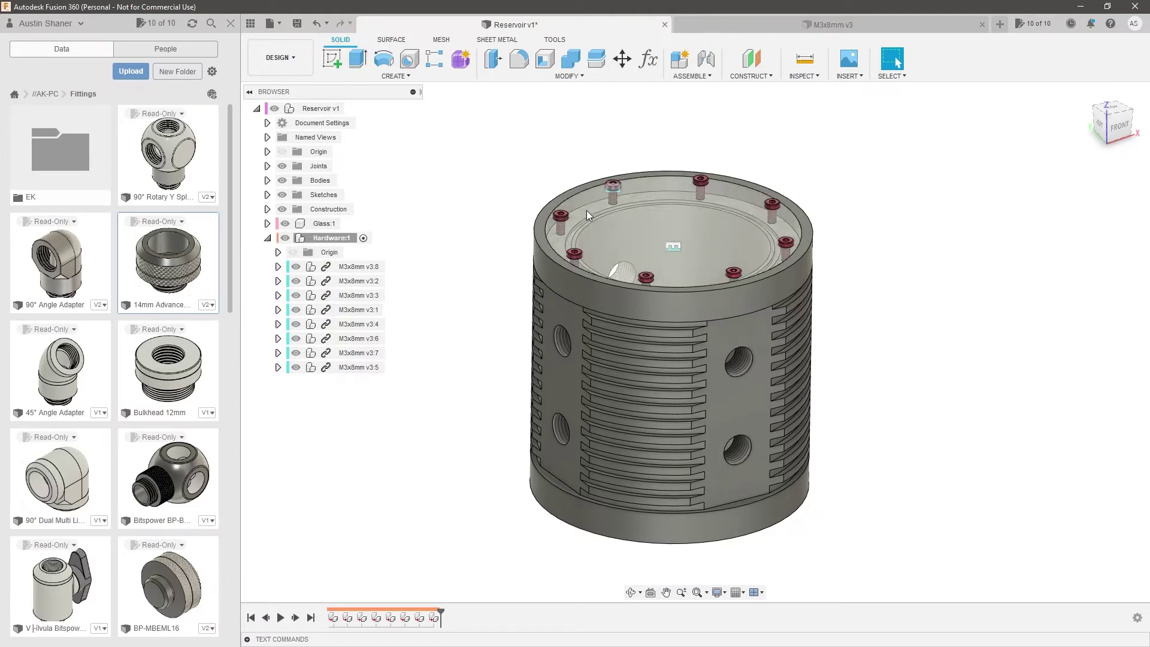
Compare the Reservoir and M3x8mm designs, and undo the red appearance in the bolt design
{"action": "left_click", "coordinate": [714, 27]}
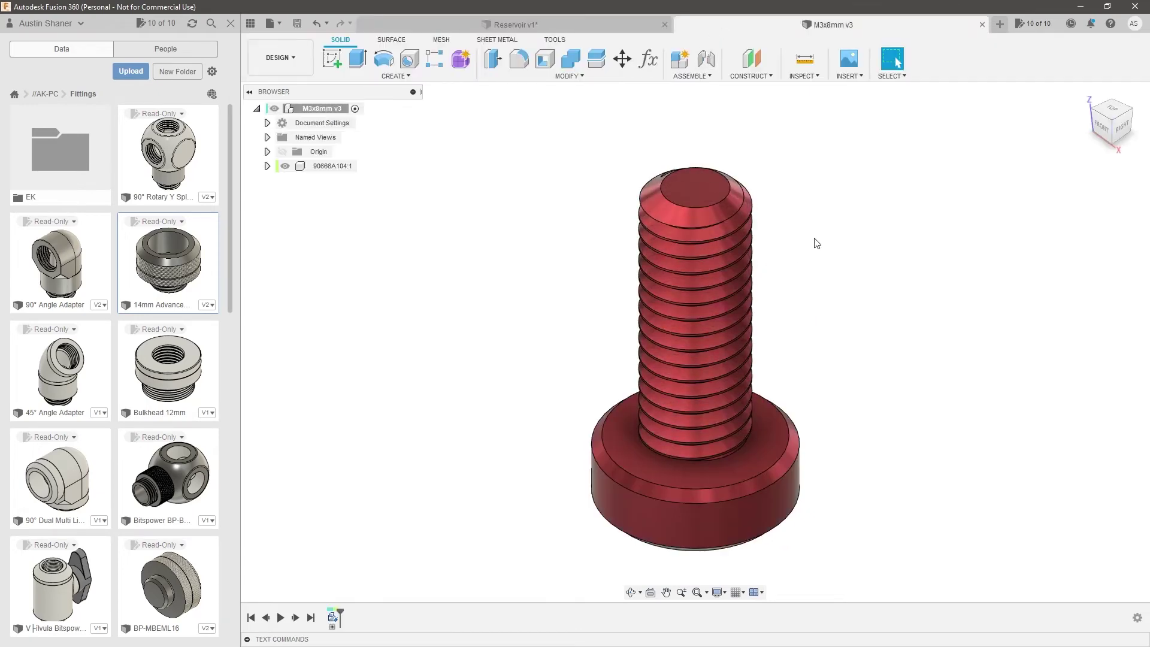
{"action": "left_click", "coordinate": [596, 24]}
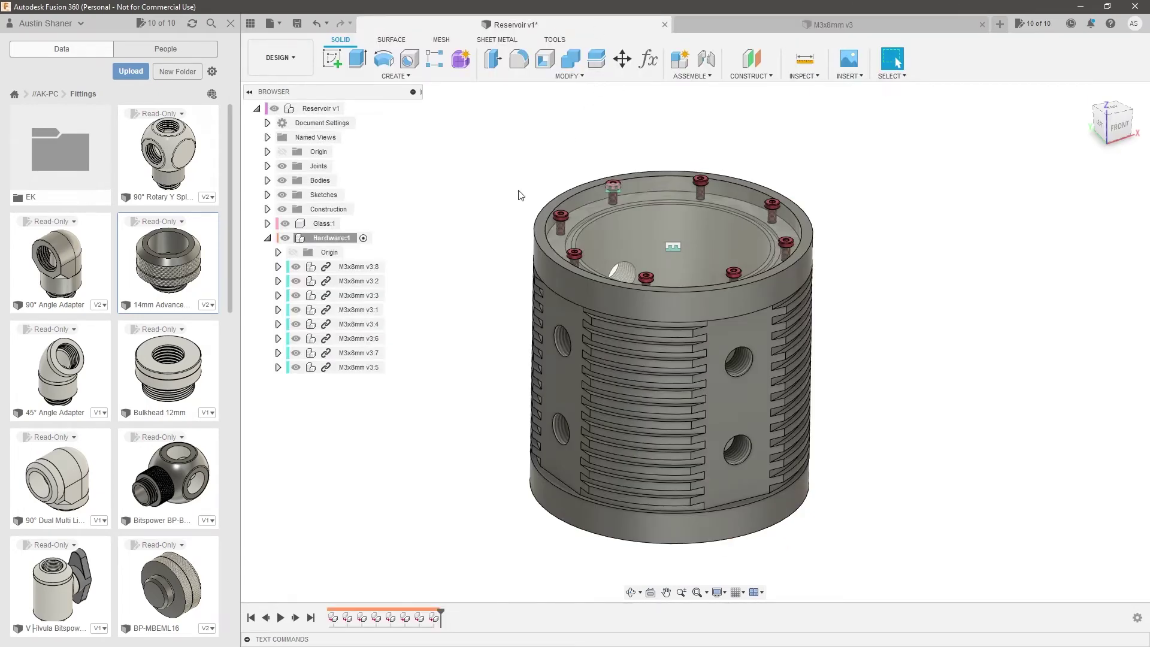
{"action": "left_click", "coordinate": [725, 28]}
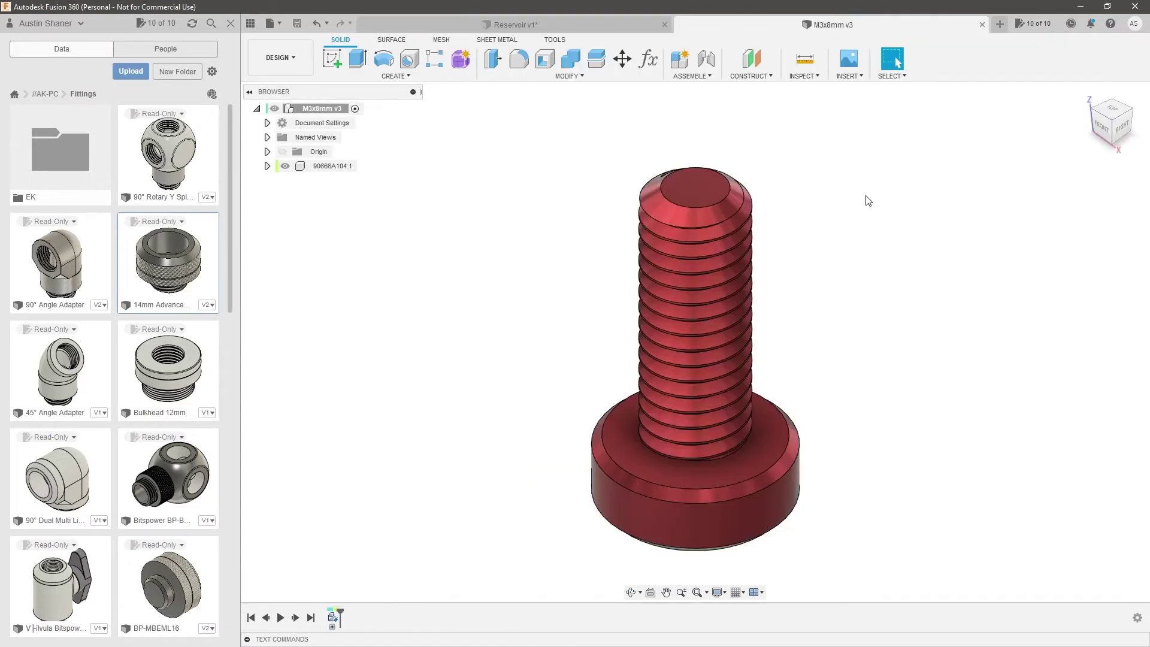
{"action": "key", "text": "ctrl+z"}
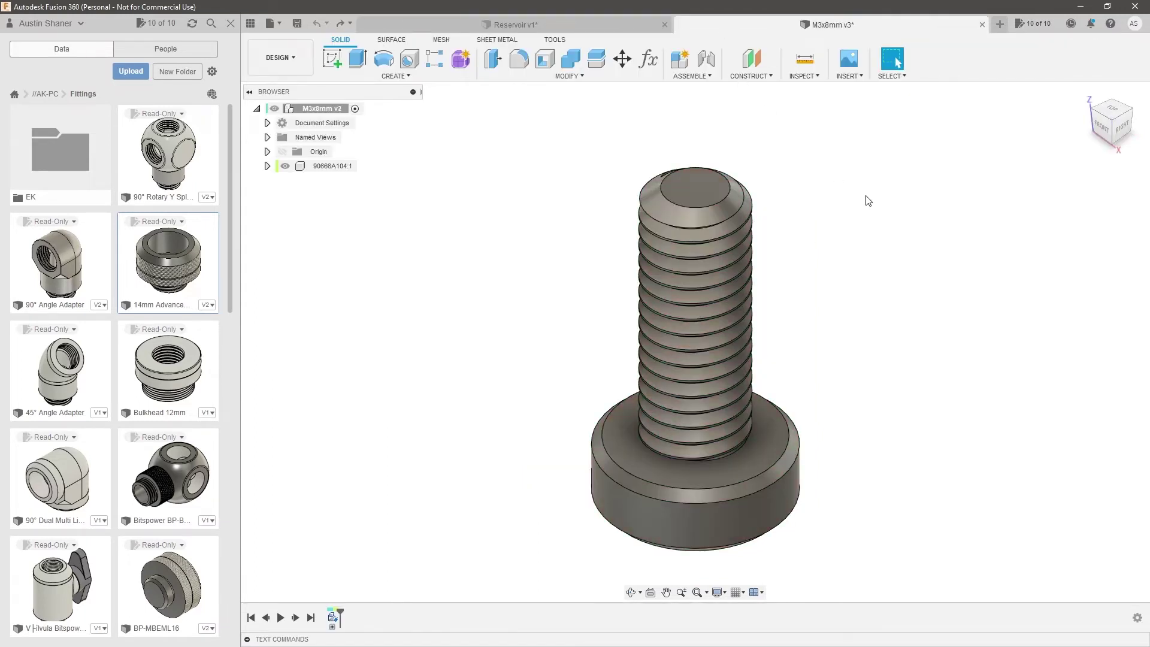
Save the M3x8mm design with its original appearance and refresh the linked bolts in the Reservoir design
{"action": "key", "text": "ctrl+s"}
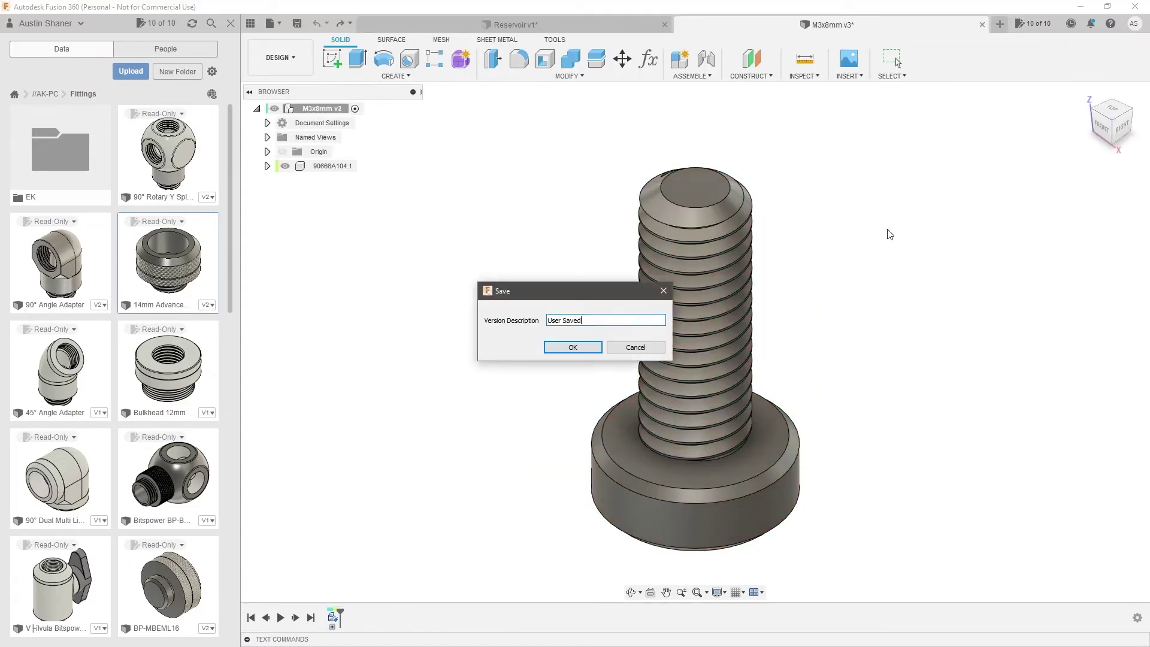
{"action": "left_click", "coordinate": [574, 347]}
{"action": "left_click", "coordinate": [566, 29]}
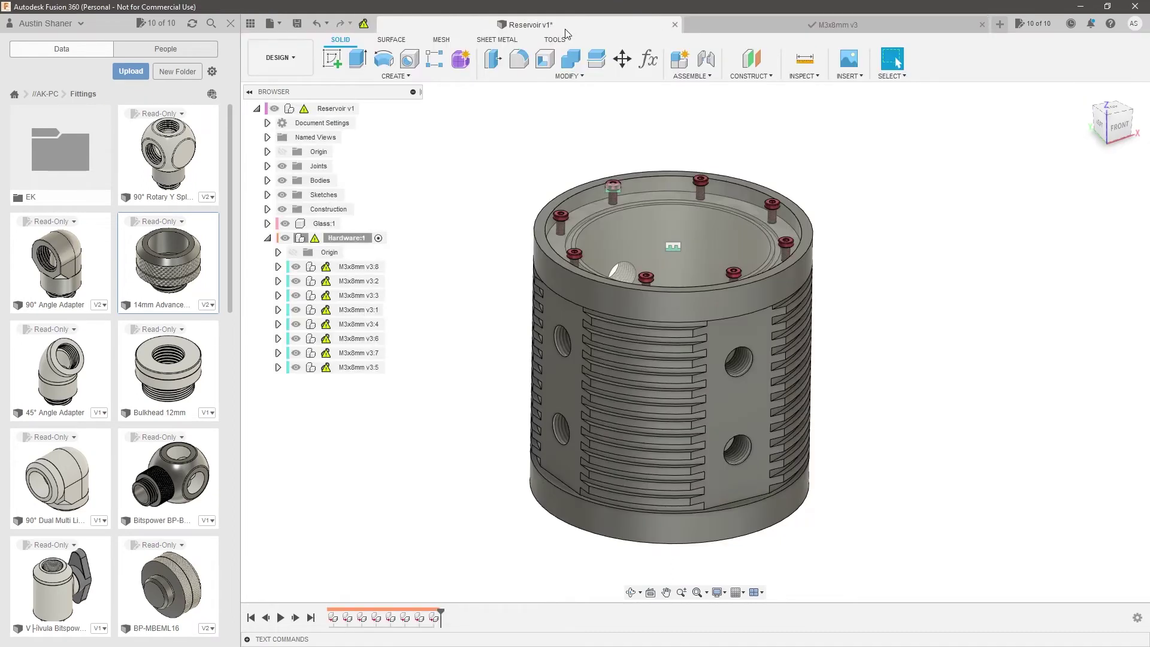
{"action": "left_click", "coordinate": [364, 24]}
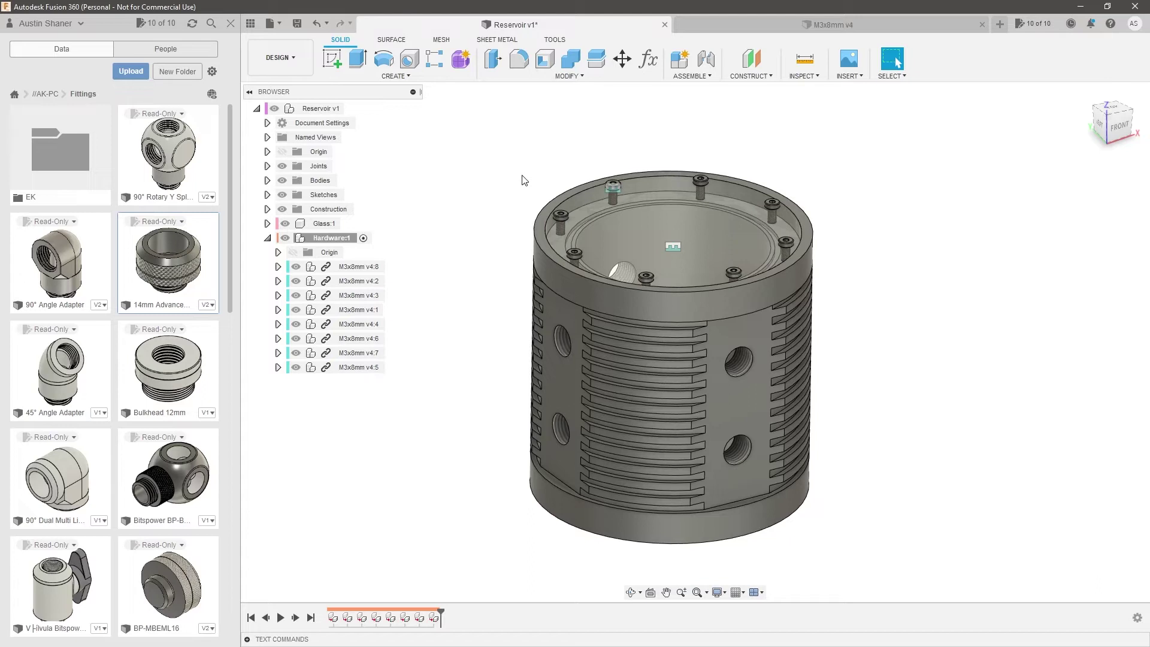
Try to break the link of the first M3x8mm bolt instance listed in the Hardware component
{"action": "right_click", "coordinate": [333, 267]}
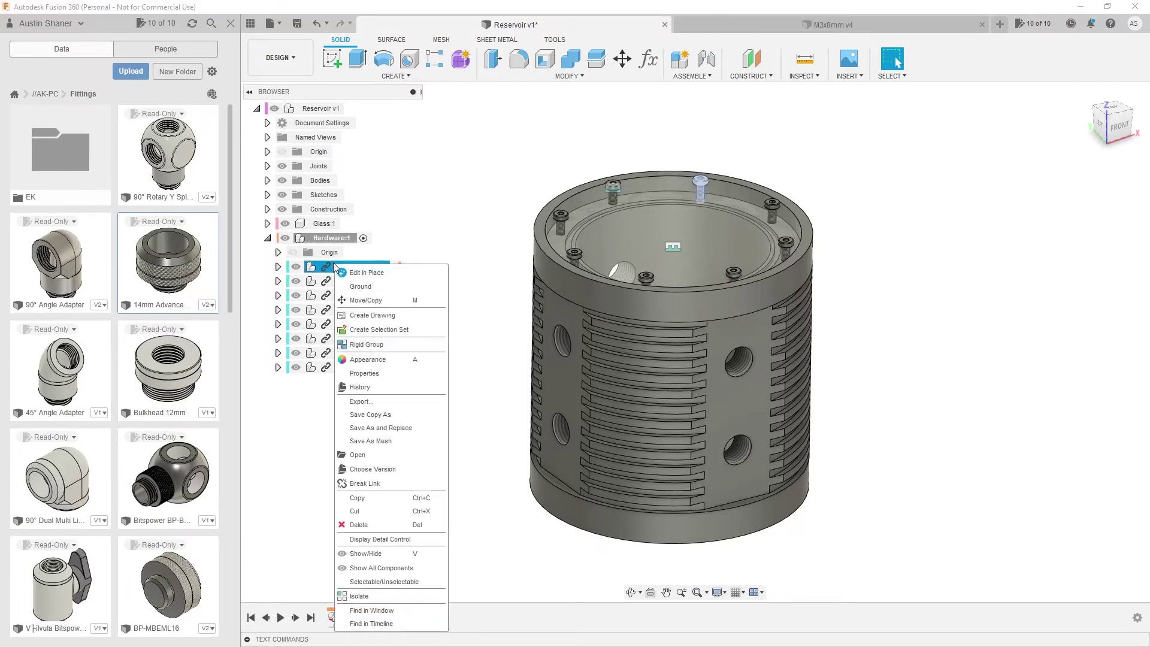
{"action": "left_click", "coordinate": [365, 484]}
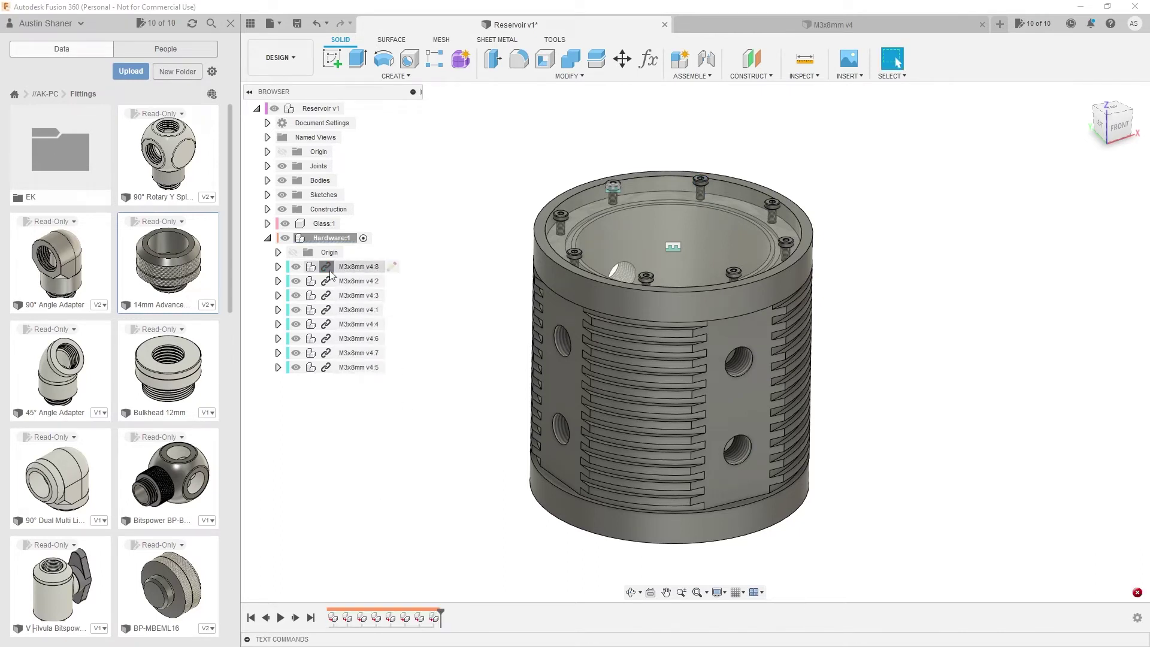
{"action": "left_click", "coordinate": [479, 271]}
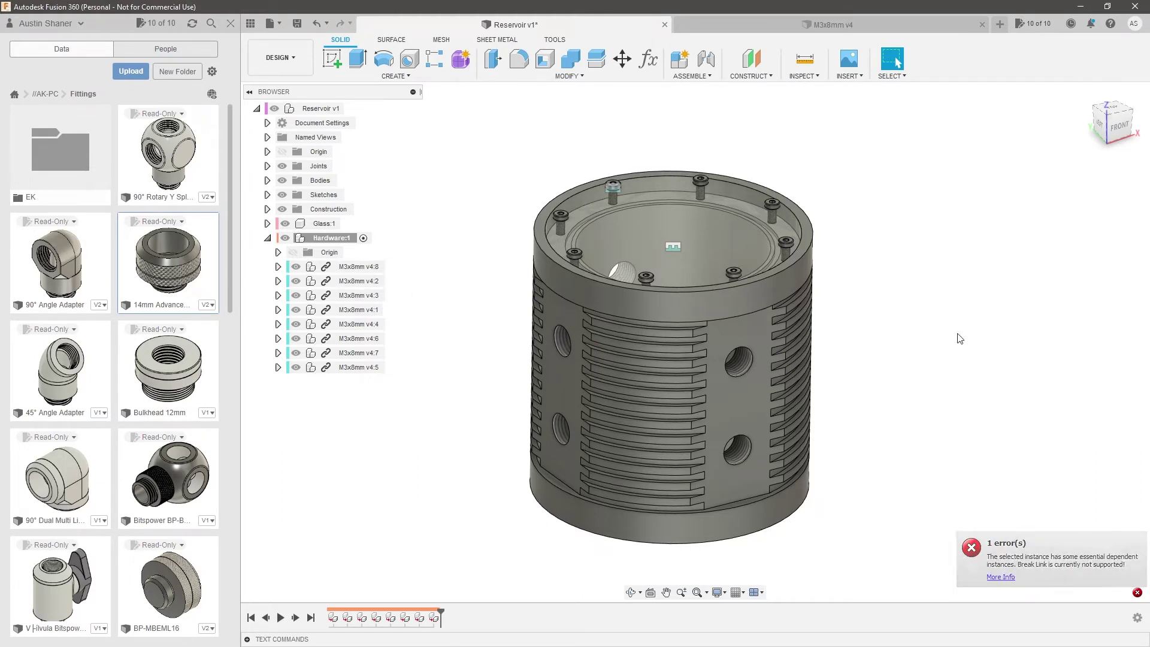
Try to break the link of the last M3x8mm bolt instance listed in the Hardware component
{"action": "mouse_move", "coordinate": [1033, 154]}
{"action": "middle_mouse_down", "text": "shift"}
{"action": "mouse_move", "coordinate": [1011, 162]}
{"action": "mouse_move", "coordinate": [1035, 166]}
{"action": "middle_mouse_up", "text": "shift"}
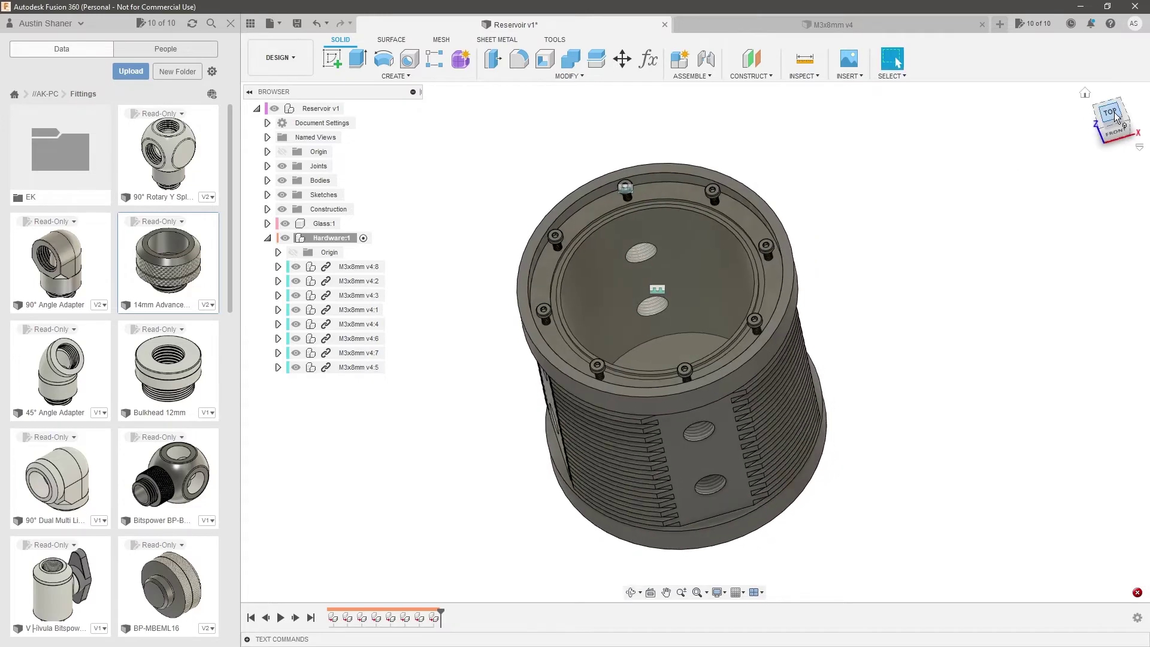
{"action": "right_click", "coordinate": [365, 367]}
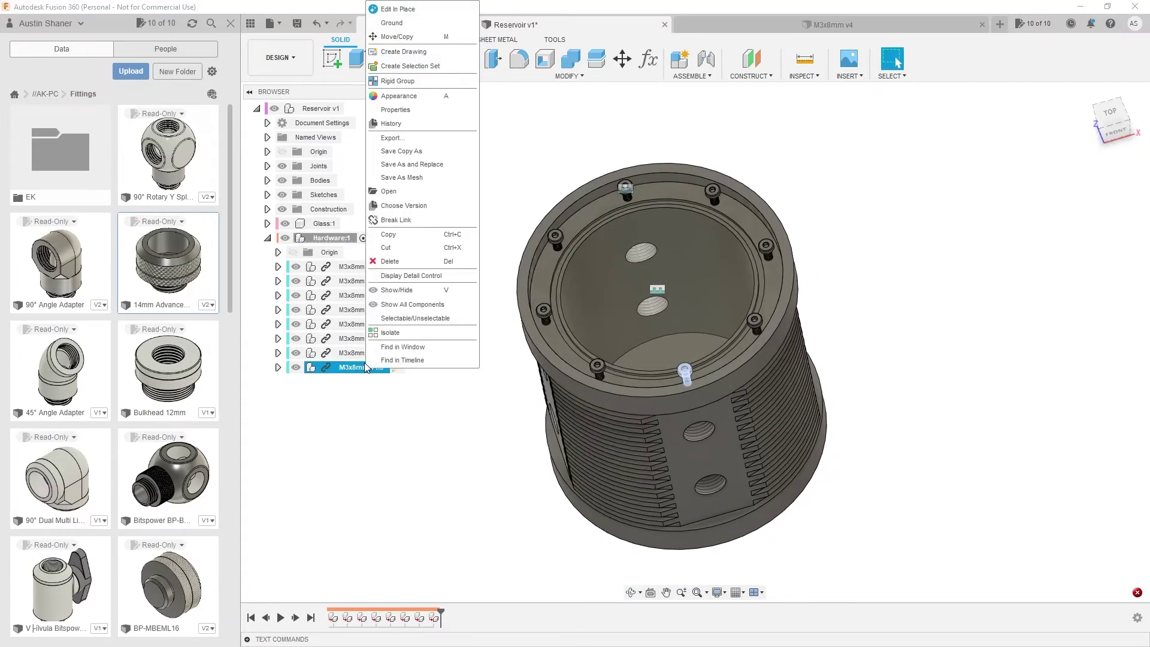
{"action": "left_click", "coordinate": [415, 218]}
{"action": "scroll", "coordinate": [642, 208], "scroll_direction": "up", "scroll_amount": 2}
{"action": "middle_click_drag", "start_coordinate": [642, 208], "coordinate": [897, 62], "text": "shift"}
{"action": "middle_click_drag", "start_coordinate": [699, 238], "coordinate": [703, 243], "text": "shift"}
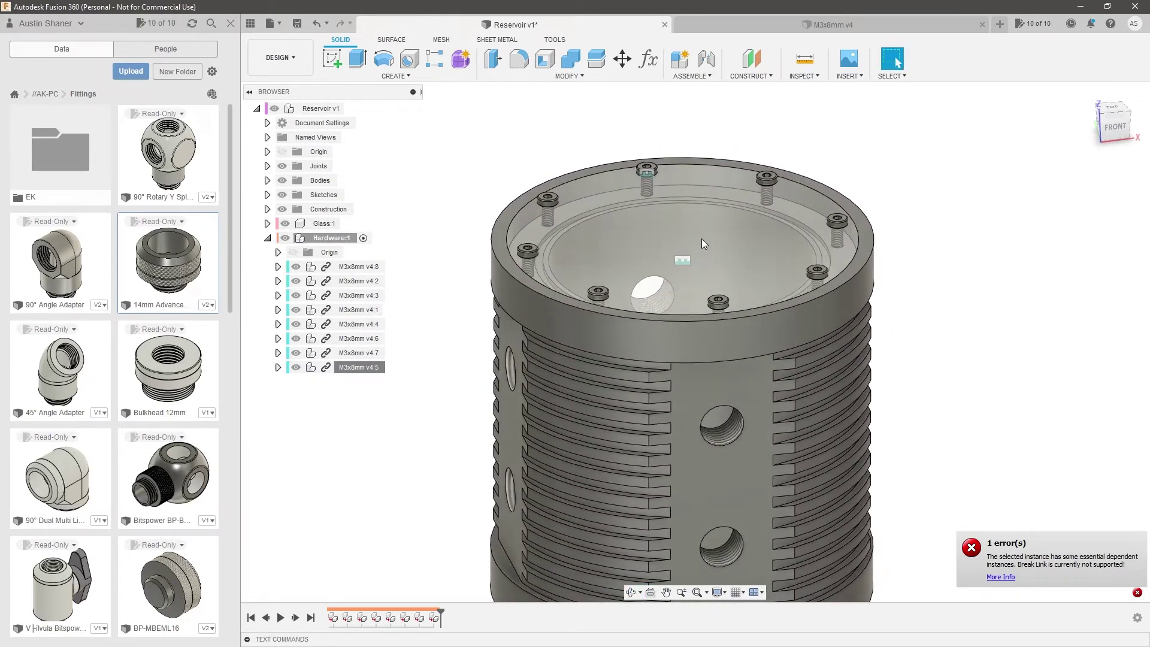
{"action": "scroll", "coordinate": [702, 239], "scroll_direction": "down", "scroll_amount": 2}
{"action": "scroll", "coordinate": [531, 278], "scroll_direction": "up", "scroll_amount": 1}
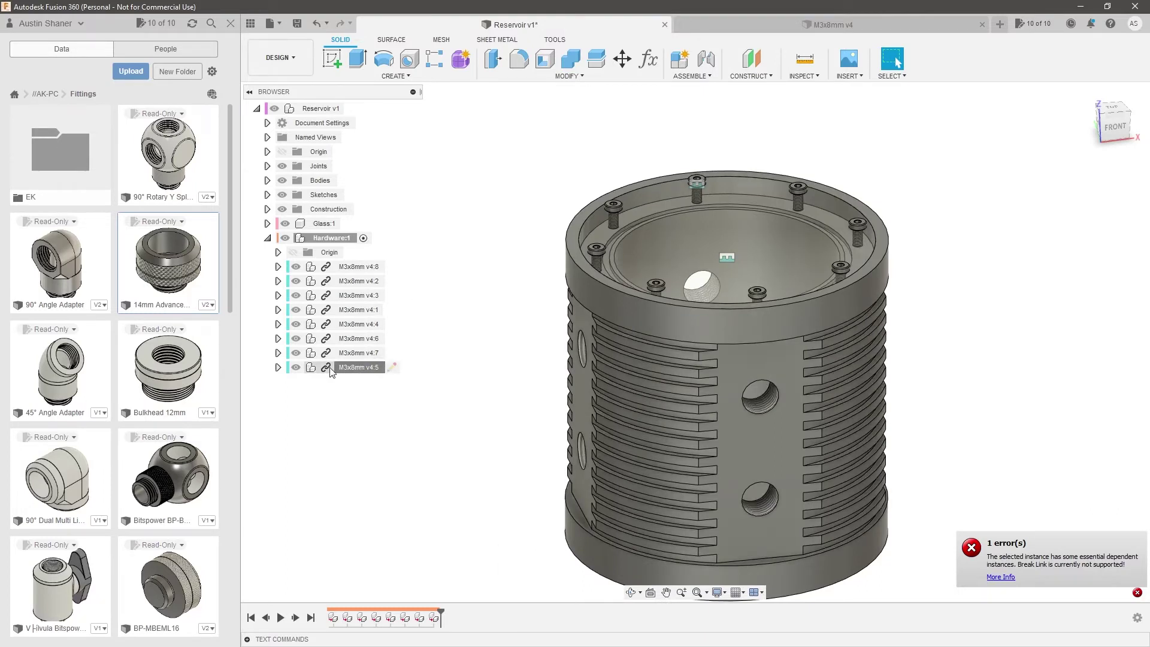
{"action": "right_click", "coordinate": [352, 368]}
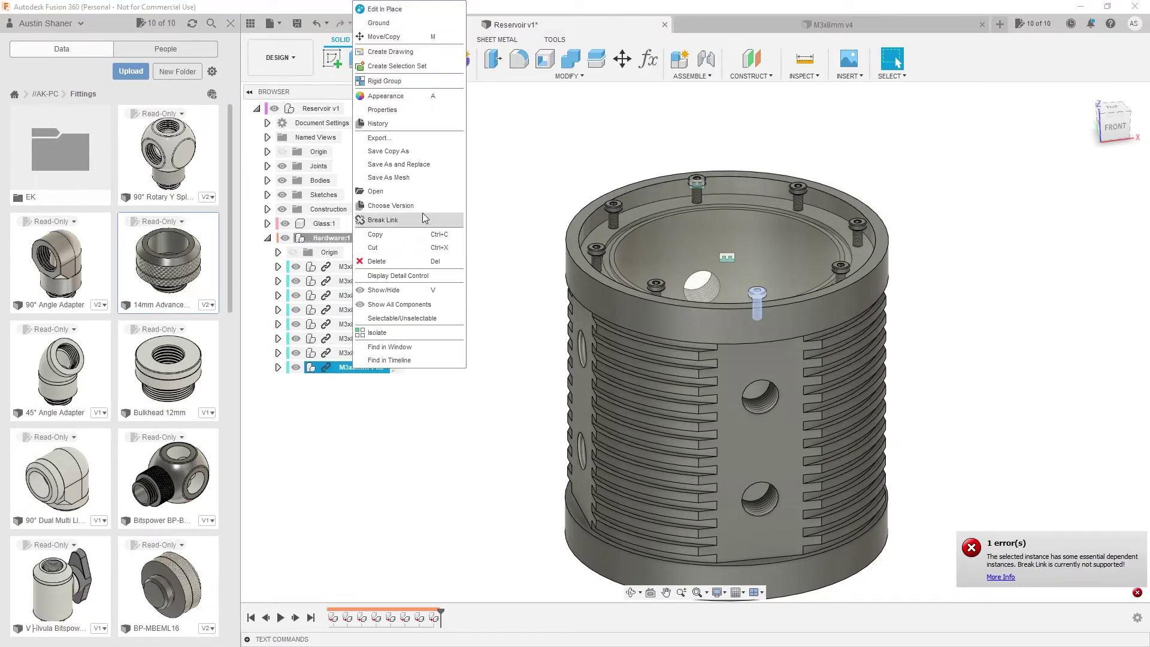
{"action": "left_click", "coordinate": [525, 197]}
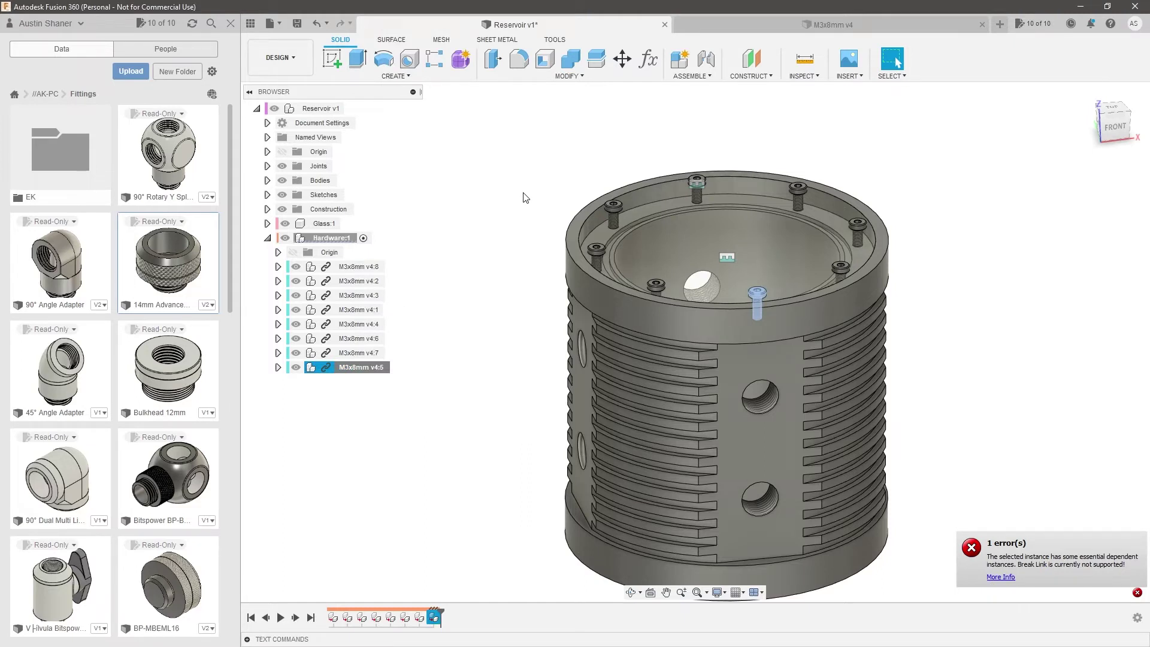
Compare the M3x8mm source design with the linked bolts around the reservoir's rim, examining one bolt head up close
{"action": "left_click", "coordinate": [746, 26]}
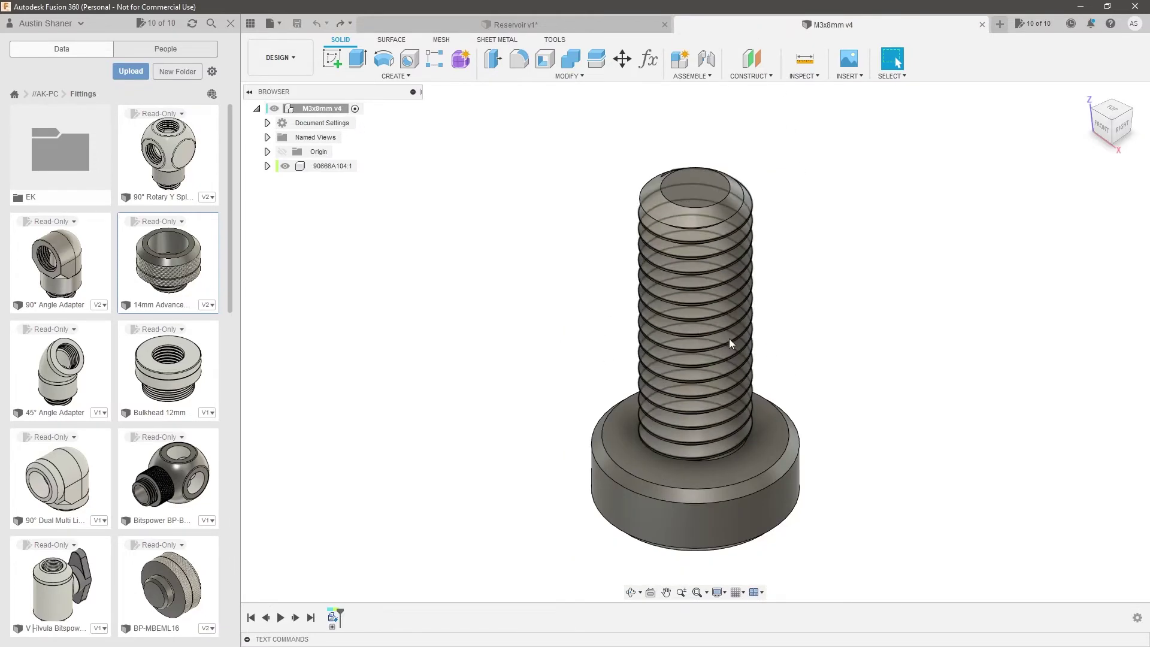
{"action": "left_click", "coordinate": [542, 24]}
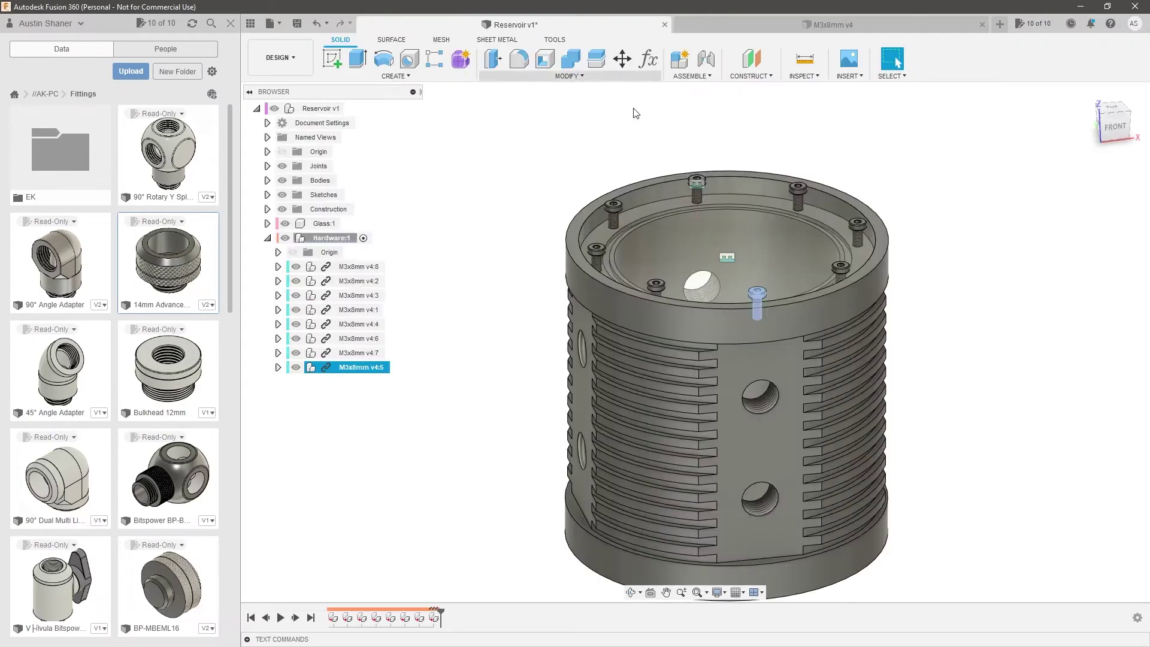
{"action": "scroll", "coordinate": [689, 225], "scroll_direction": "up", "scroll_amount": 3}
{"action": "scroll", "coordinate": [578, 202], "scroll_direction": "up", "scroll_amount": 5}
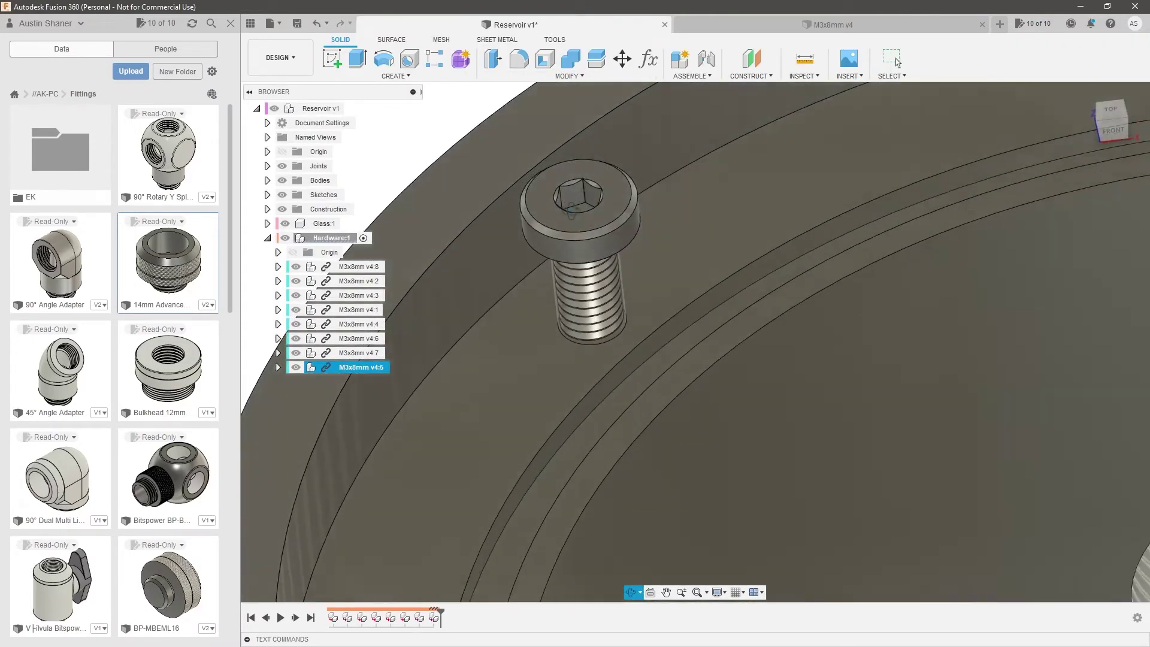
{"action": "middle_click_drag", "start_coordinate": [578, 199], "coordinate": [569, 180], "text": "shift"}
{"action": "scroll", "coordinate": [573, 204], "scroll_direction": "down", "scroll_amount": 10}
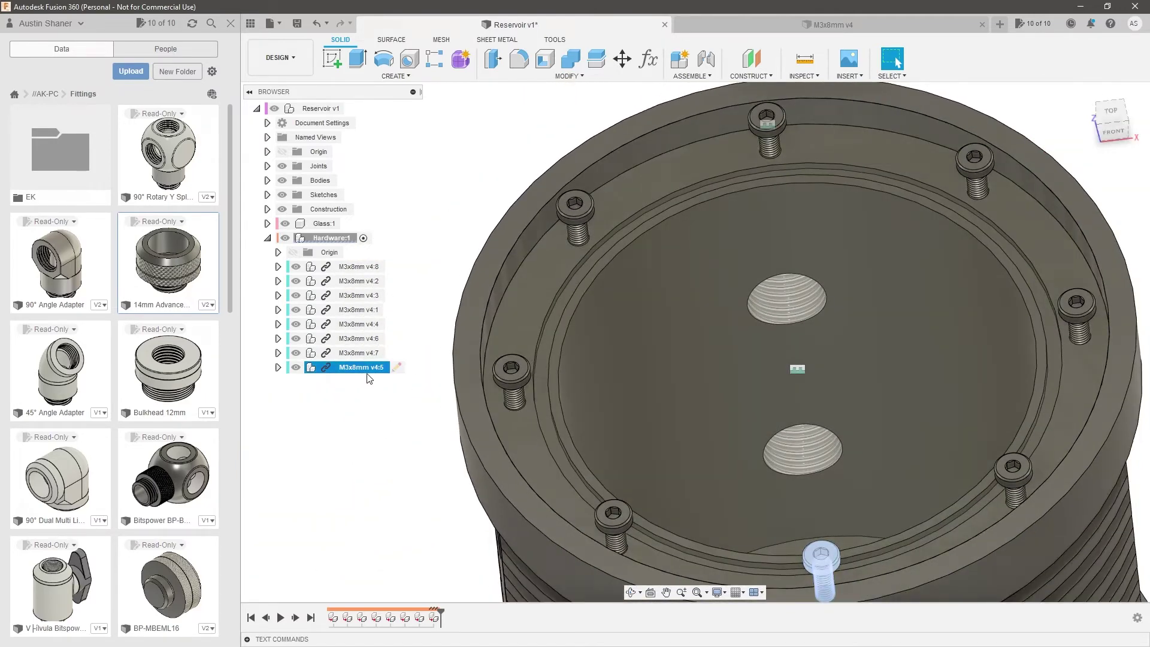
{"action": "scroll", "coordinate": [459, 296], "scroll_direction": "down", "scroll_amount": 3}
{"action": "left_click", "coordinate": [422, 239]}
{"action": "middle_click_drag", "start_coordinate": [438, 245], "coordinate": [499, 289], "text": "shift"}
{"action": "scroll", "coordinate": [499, 288], "scroll_direction": "down", "scroll_amount": 2}
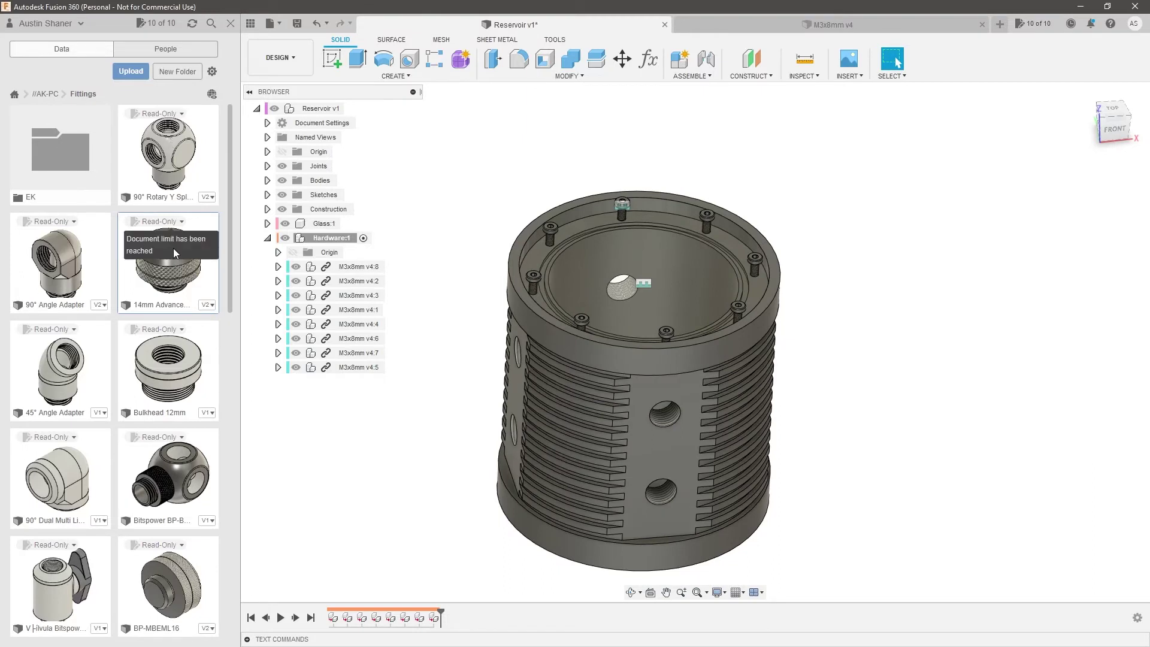
Start copying the 14mm Advanced Multi Link fitting and choose the Watercooling Loop project as the destination
{"action": "right_click", "coordinate": [180, 280]}
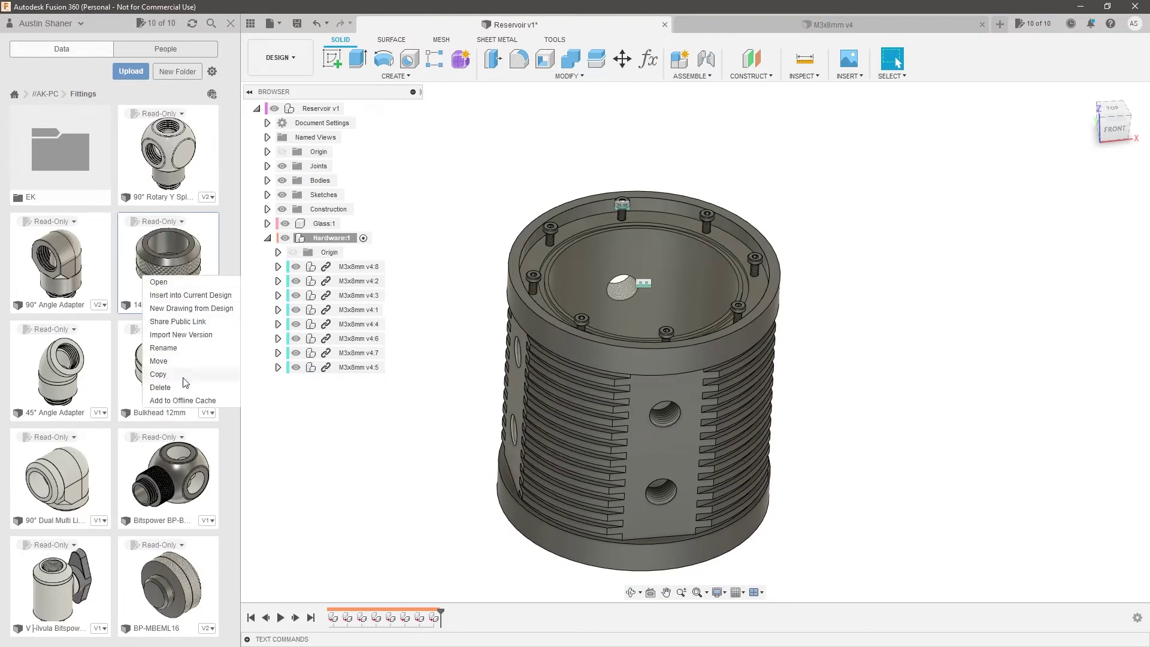
{"action": "left_click", "coordinate": [184, 378]}
{"action": "right_click", "coordinate": [168, 257]}
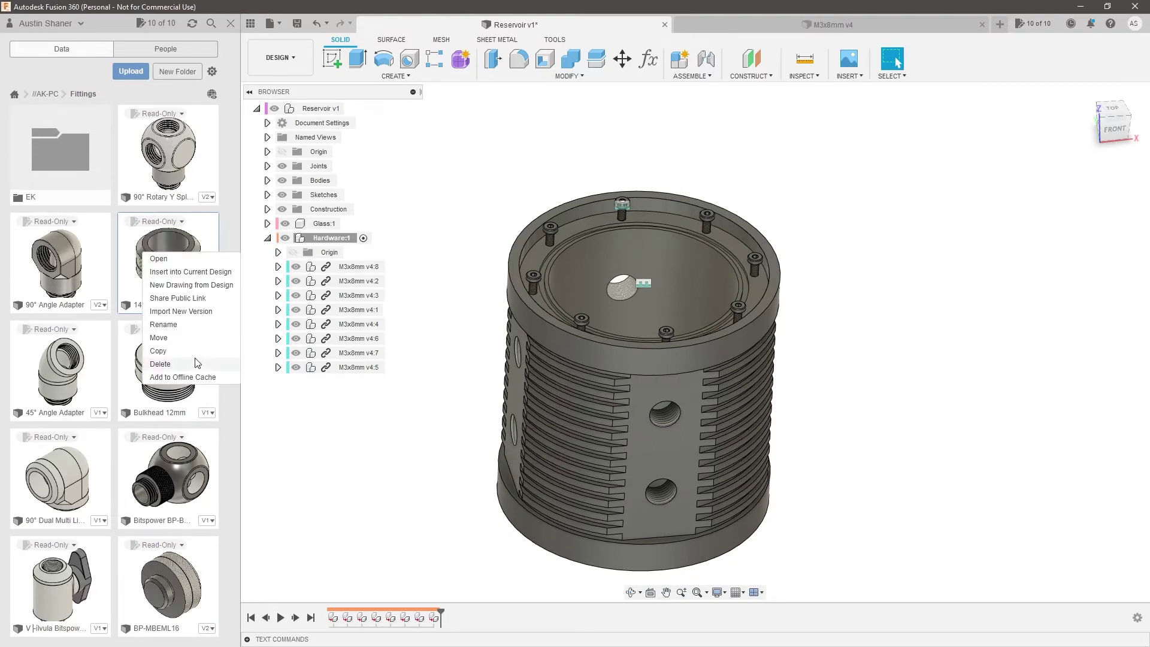
{"action": "left_click", "coordinate": [179, 358]}
{"action": "left_click_drag", "start_coordinate": [505, 300], "coordinate": [505, 326]}
{"action": "left_click", "coordinate": [437, 368]}
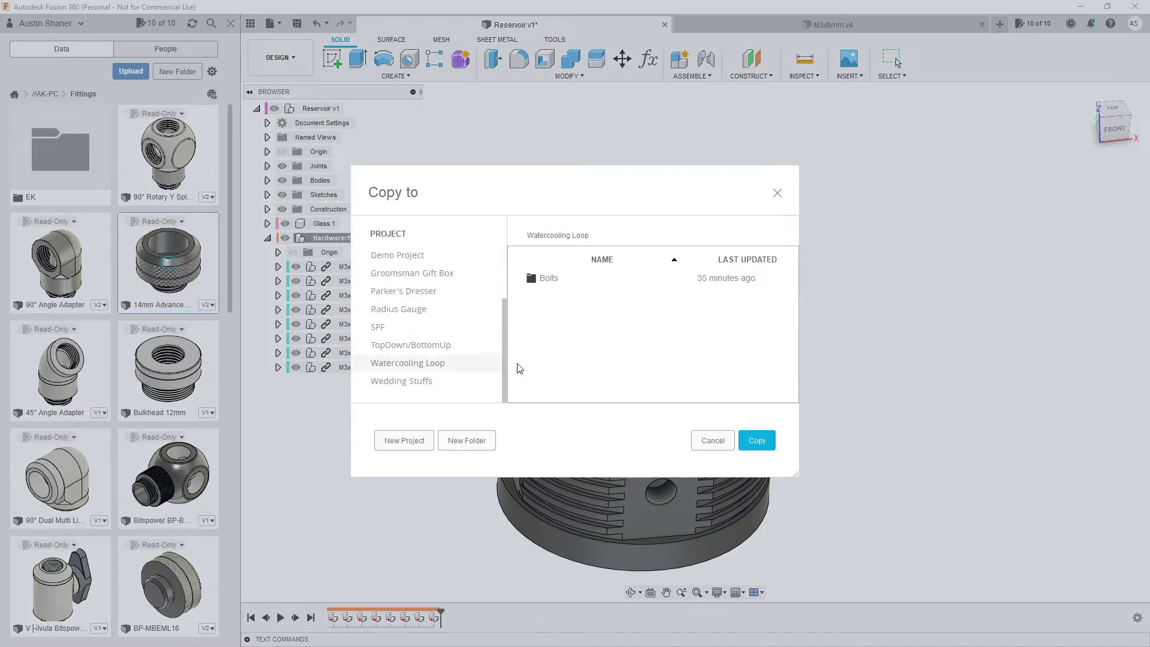
Create a folder named Fittings in the Watercooling Loop project and copy the 14mm fitting into it
{"action": "left_click", "coordinate": [475, 440]}
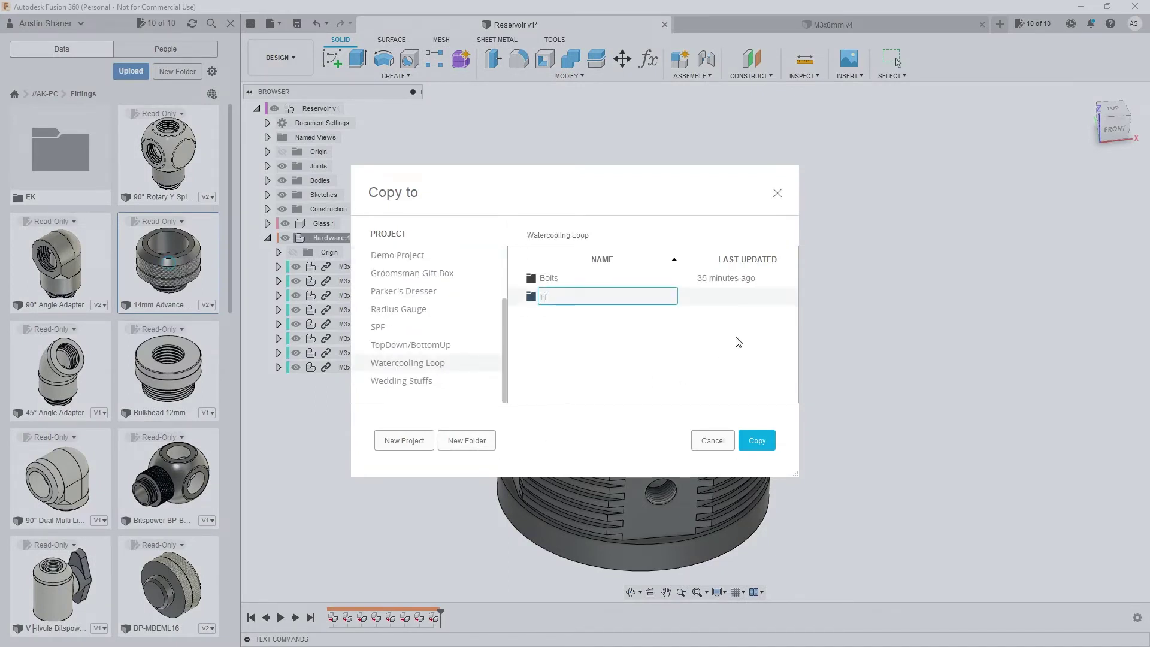
{"action": "key", "text": "Return"}
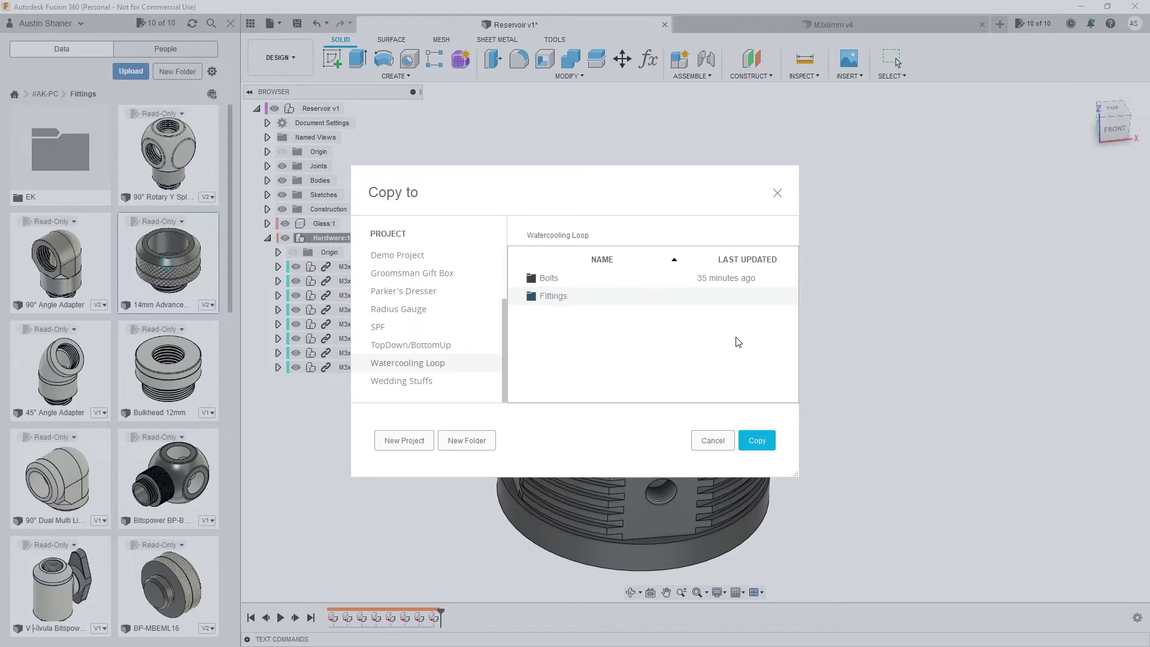
{"action": "double_click", "coordinate": [550, 297]}
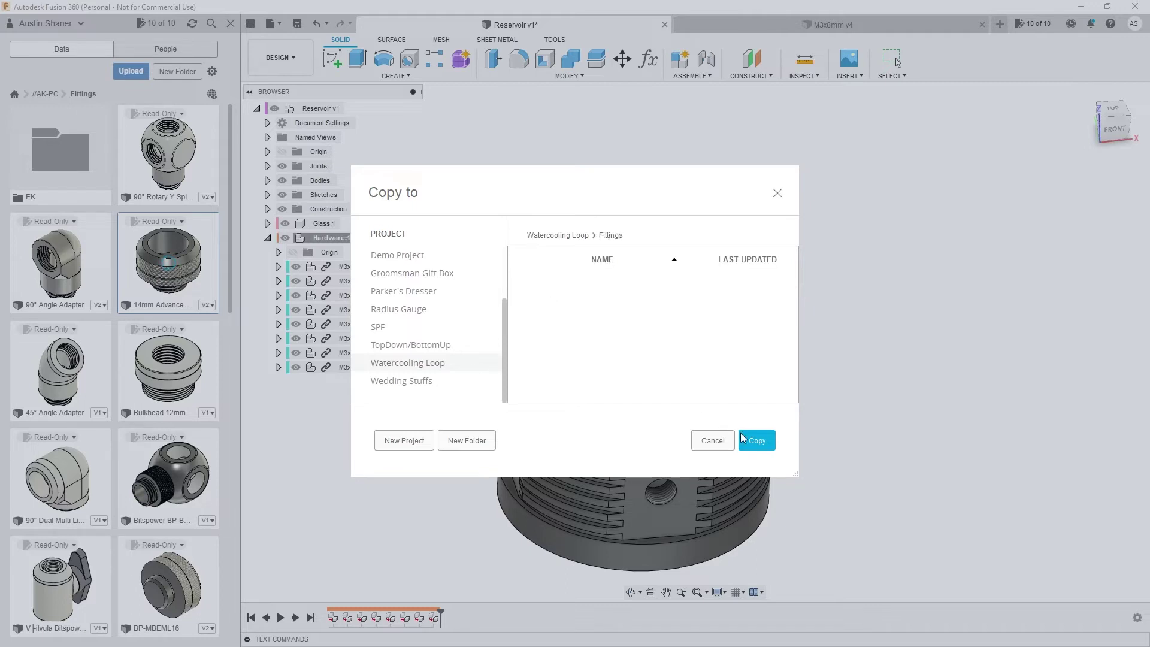
{"action": "left_click", "coordinate": [757, 441]}
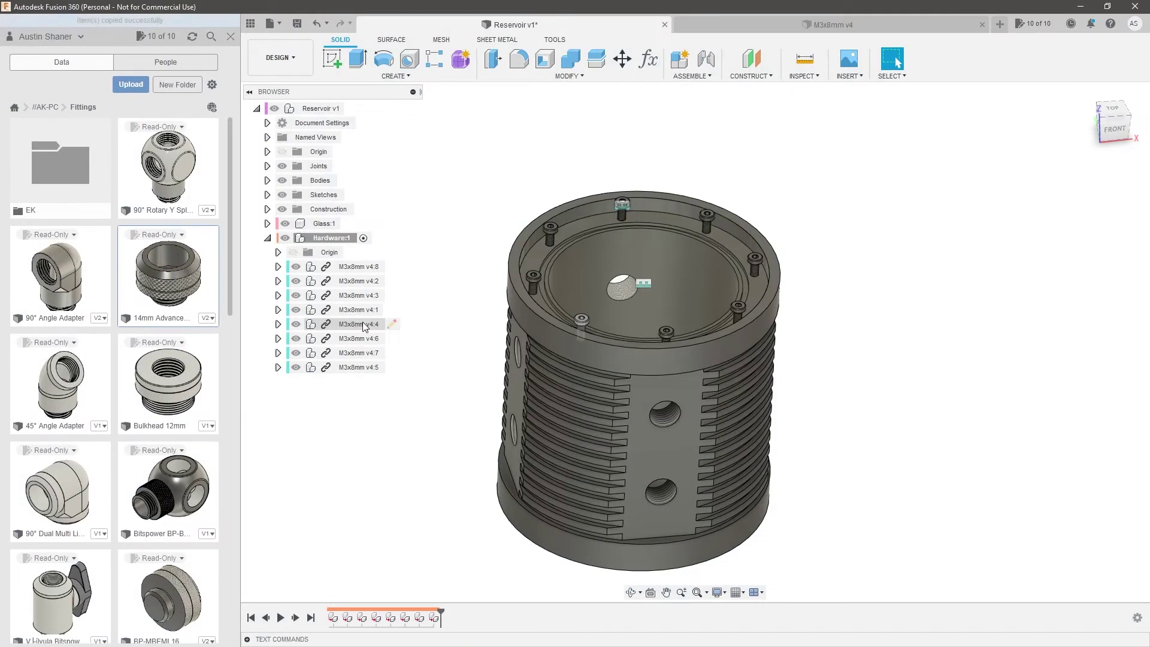
Insert the copied 14mm Advanced Multi Link from Watercooling Loop's Fittings folder into the reservoir's Hardware component
{"action": "left_click", "coordinate": [14, 108]}
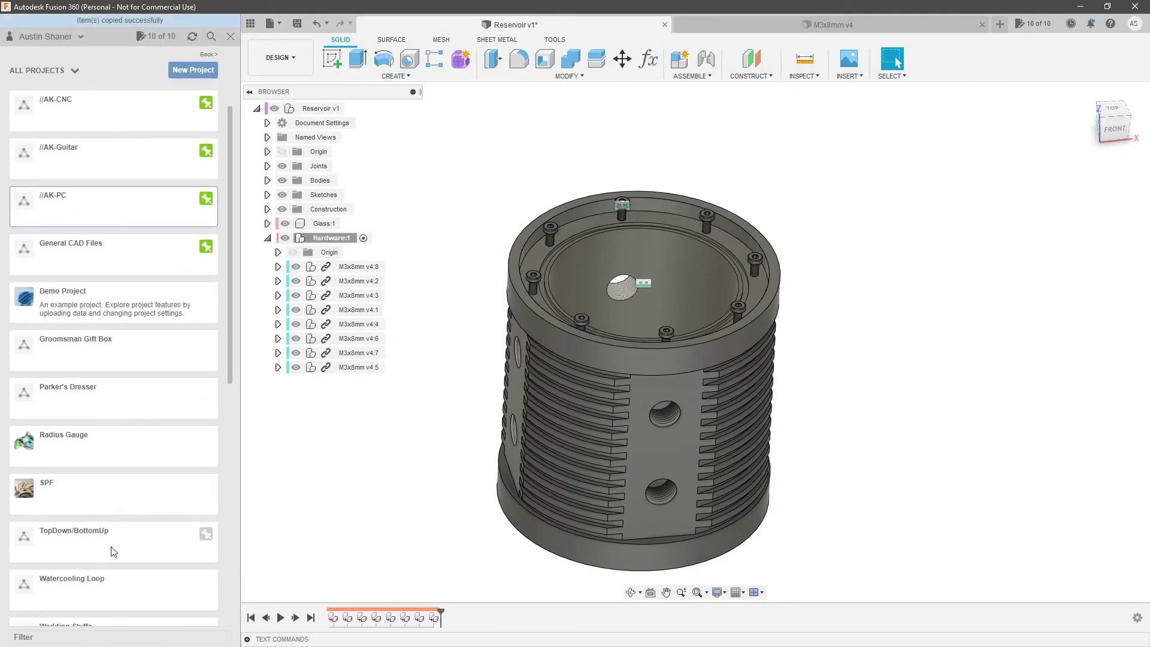
{"action": "scroll", "coordinate": [120, 533], "scroll_direction": "down", "scroll_amount": 3}
{"action": "left_click", "coordinate": [120, 536]}
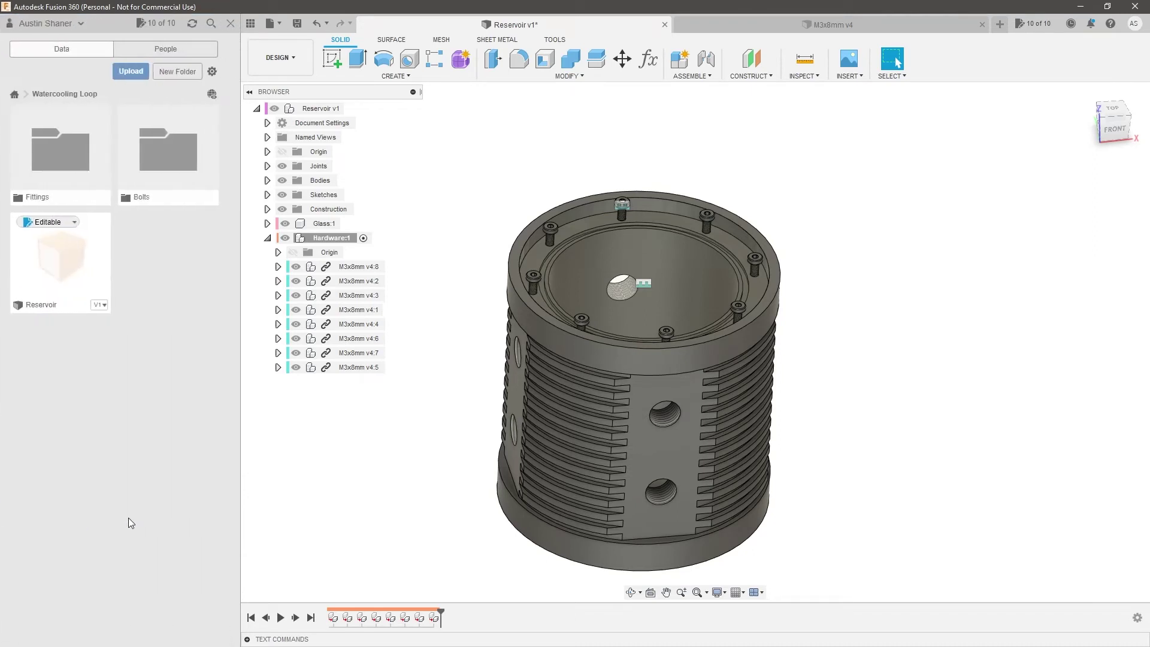
{"action": "double_click", "coordinate": [47, 159]}
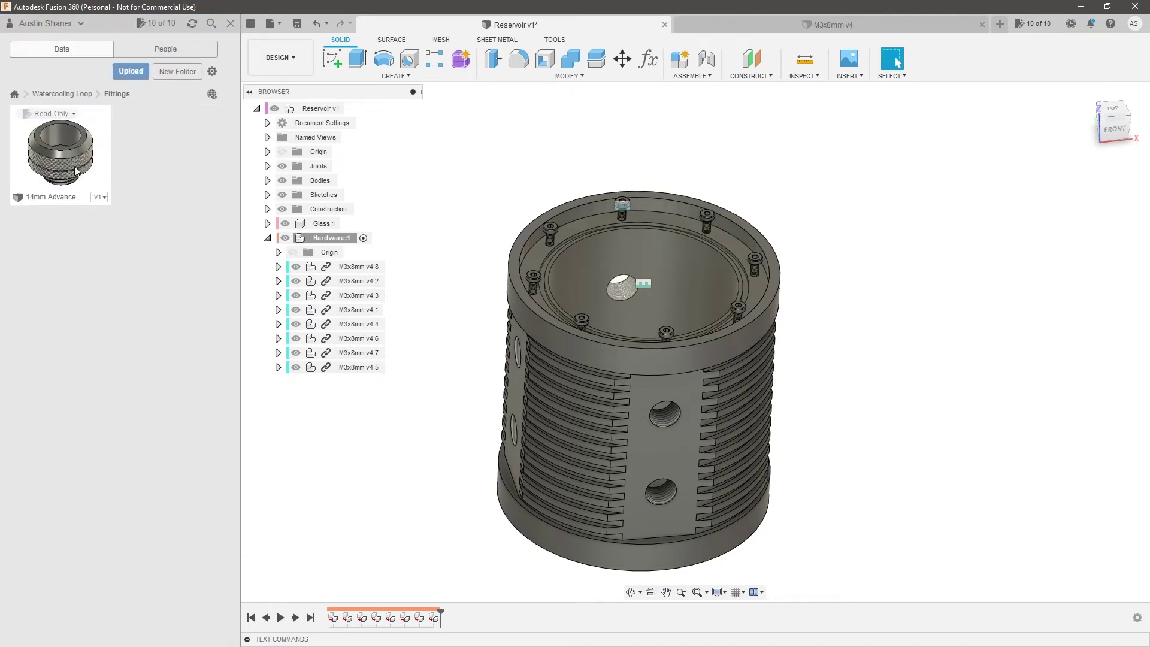
{"action": "left_click_drag", "start_coordinate": [76, 159], "coordinate": [486, 165]}
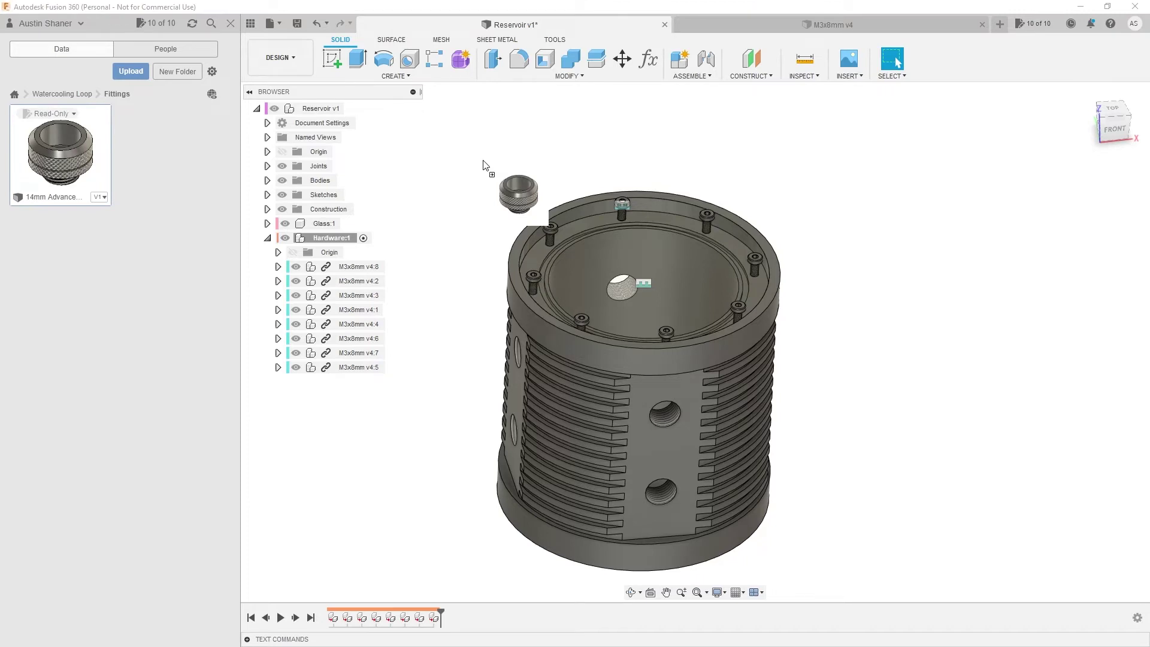
{"action": "left_click_drag", "start_coordinate": [485, 166], "coordinate": [485, 164]}
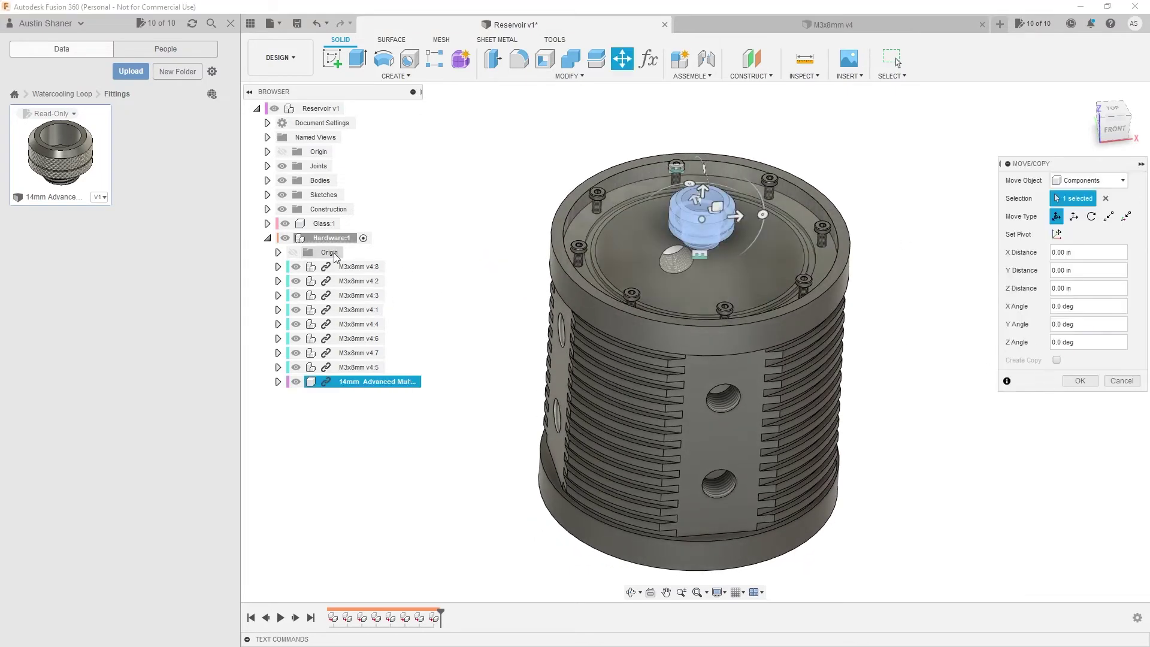
Move the inserted fitting about 0.75 in upward along Z, clear of the reservoir
{"action": "scroll", "coordinate": [789, 233], "scroll_direction": "up", "scroll_amount": 2}
{"action": "mouse_move", "coordinate": [788, 235]}
{"action": "middle_mouse_down", "text": "shift"}
{"action": "mouse_move", "coordinate": [779, 218]}
{"action": "mouse_move", "coordinate": [810, 234]}
{"action": "middle_mouse_up", "text": "shift"}
{"action": "left_click_drag", "start_coordinate": [720, 161], "coordinate": [732, 96]}
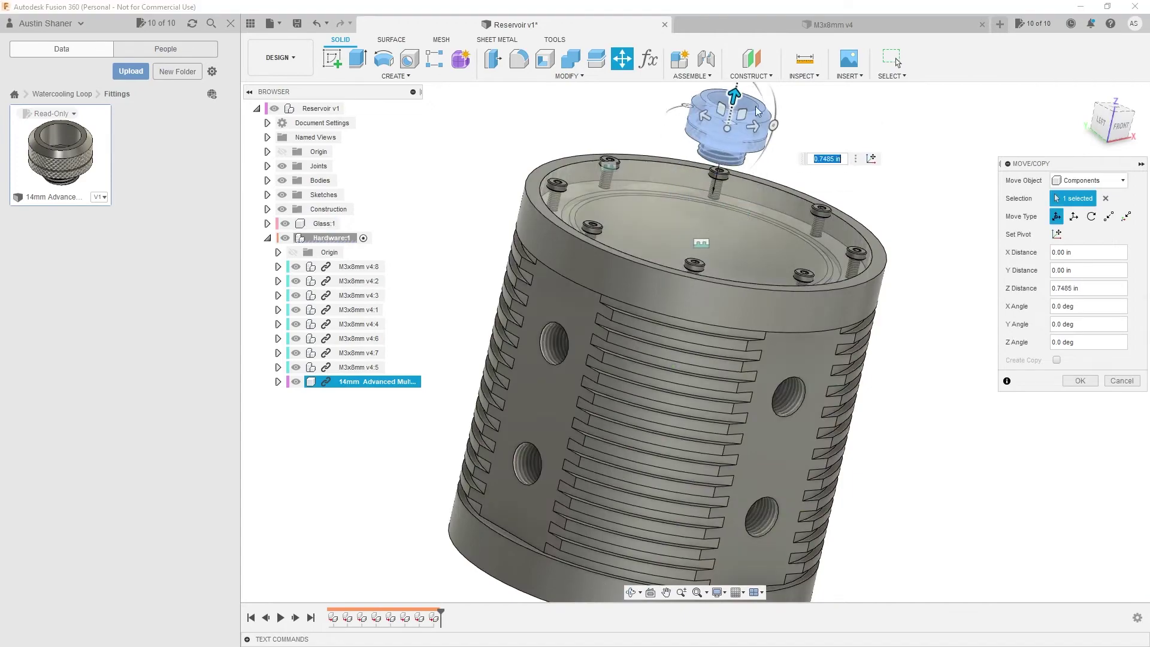
{"action": "left_click", "coordinate": [1080, 381]}
Joint the fitting's threaded underside to the upper threaded hole on the reservoir's side, flipped so the knurled collar faces outward
{"action": "scroll", "coordinate": [735, 142], "scroll_direction": "up", "scroll_amount": 2}
{"action": "middle_click_drag", "start_coordinate": [735, 157], "coordinate": [703, 158], "text": "shift"}
{"action": "scroll", "coordinate": [733, 141], "scroll_direction": "up", "scroll_amount": 3}
{"action": "scroll", "coordinate": [727, 150], "scroll_direction": "up", "scroll_amount": 4}
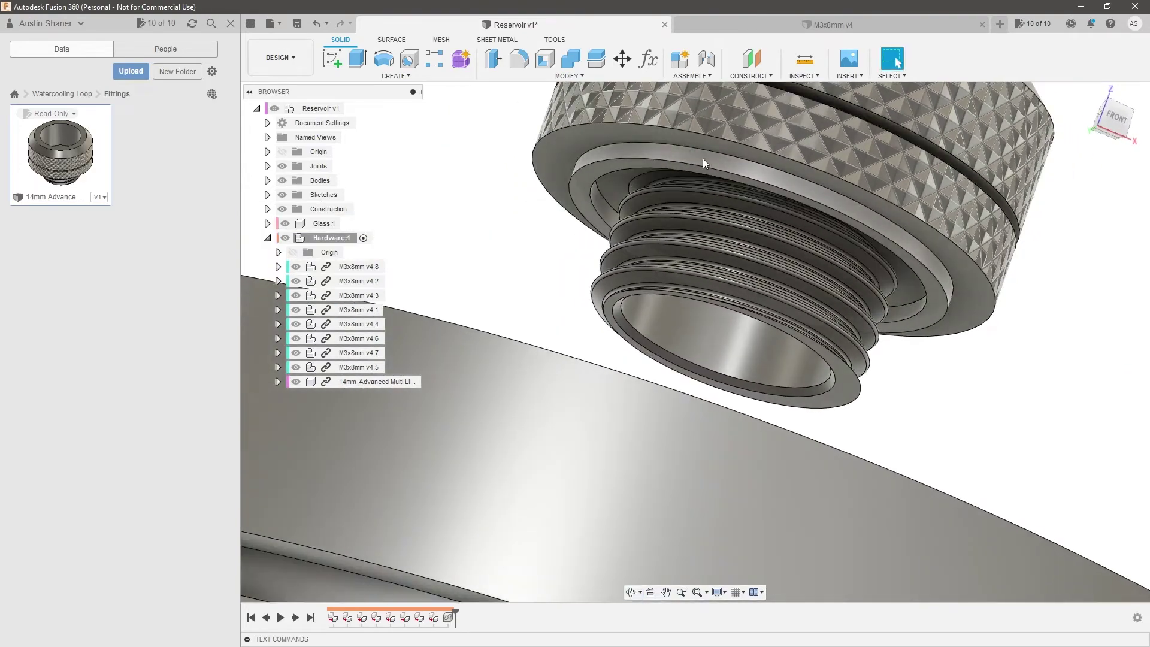
{"action": "scroll", "coordinate": [692, 154], "scroll_direction": "down", "scroll_amount": 2}
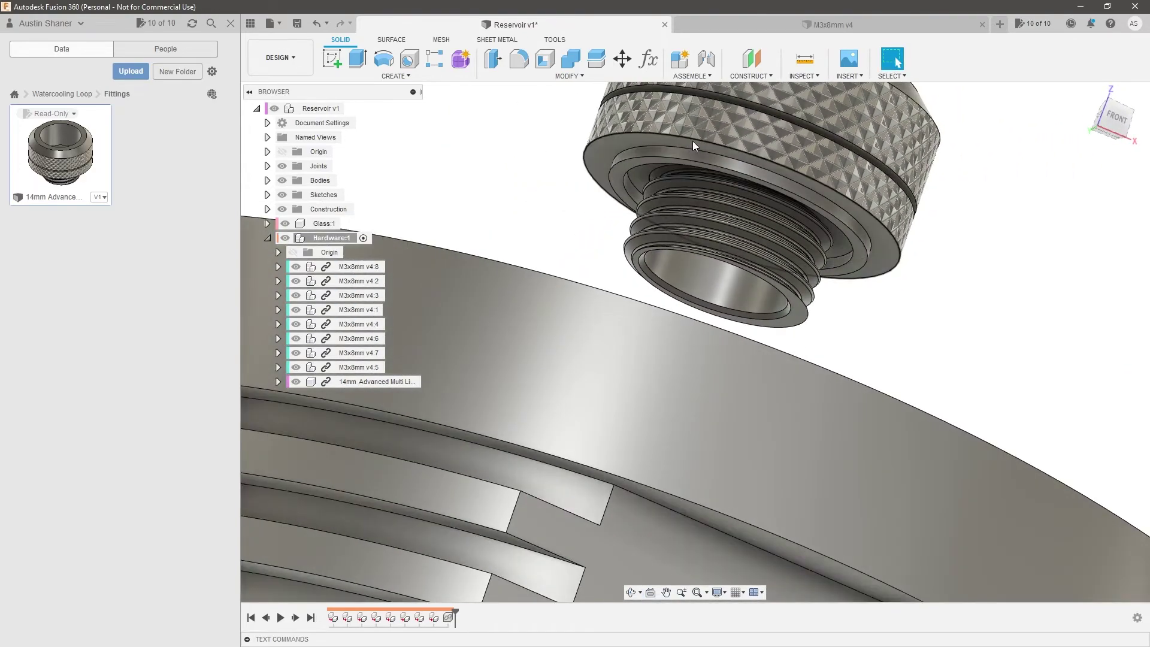
{"action": "scroll", "coordinate": [693, 141], "scroll_direction": "down", "scroll_amount": 5}
{"action": "left_click", "coordinate": [713, 339], "text": "ctrl"}
{"action": "key", "text": "j"}
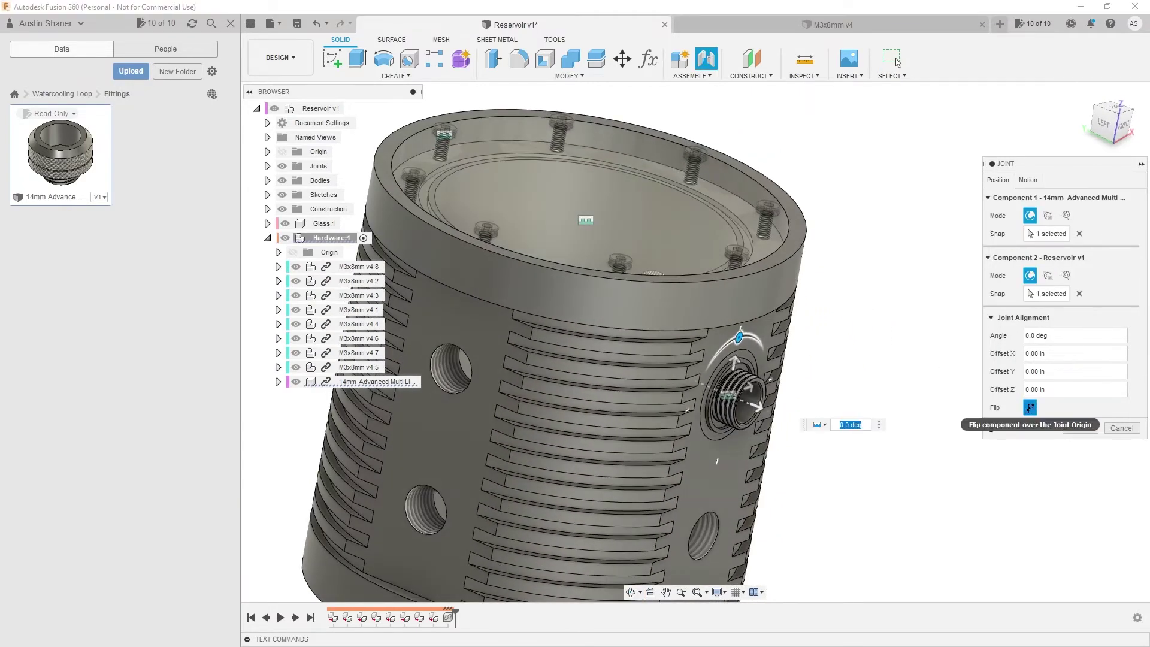
{"action": "left_click", "coordinate": [1030, 408]}
{"action": "scroll", "coordinate": [815, 342], "scroll_direction": "down", "scroll_amount": 3}
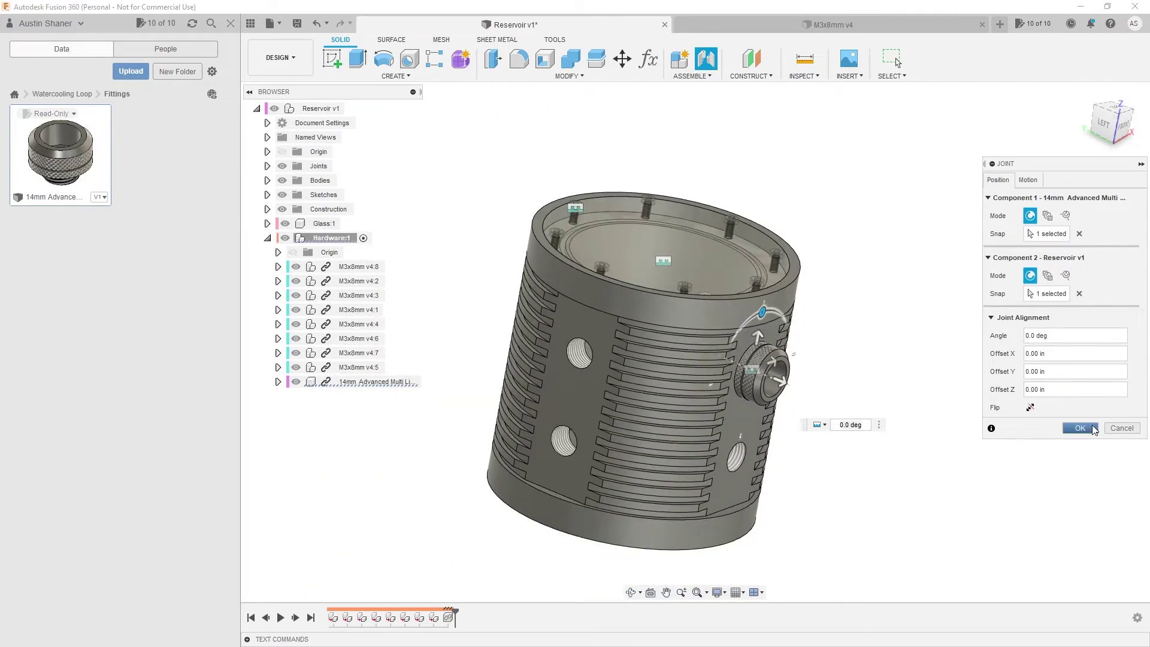
{"action": "left_click", "coordinate": [1080, 428]}
Break the link of the 14mm Advanced Multi Link fitting in the Hardware component
{"action": "middle_click_drag", "start_coordinate": [845, 353], "coordinate": [529, 426], "text": "shift"}
{"action": "middle_click_drag", "start_coordinate": [593, 393], "coordinate": [655, 432], "text": "shift"}
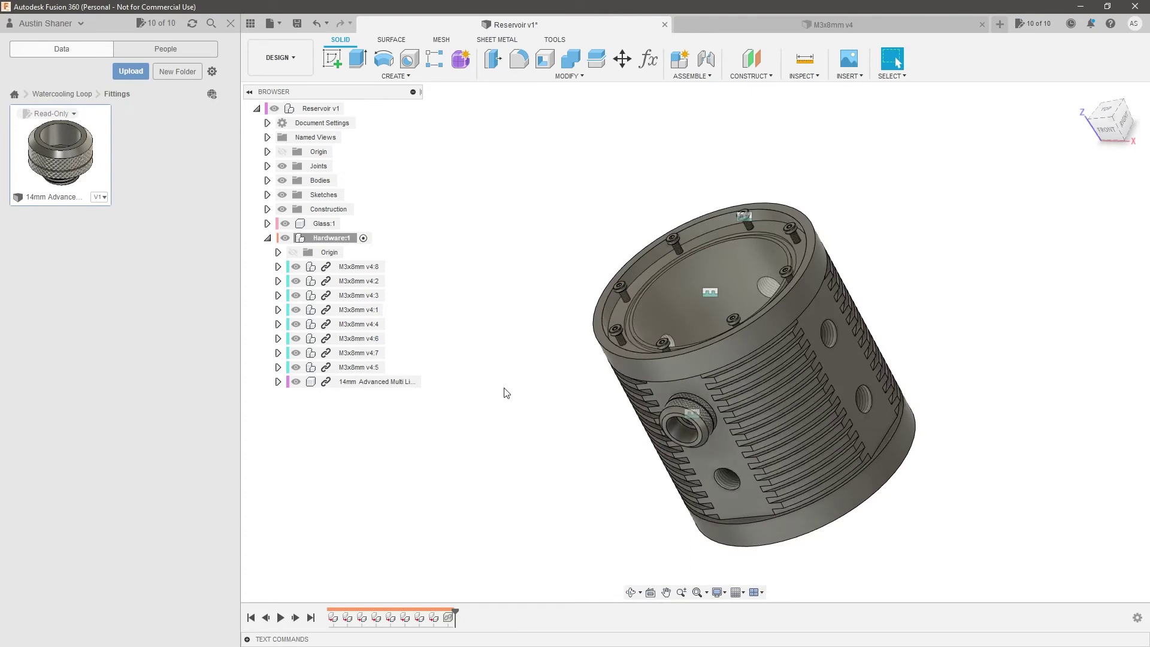
{"action": "right_click", "coordinate": [328, 390]}
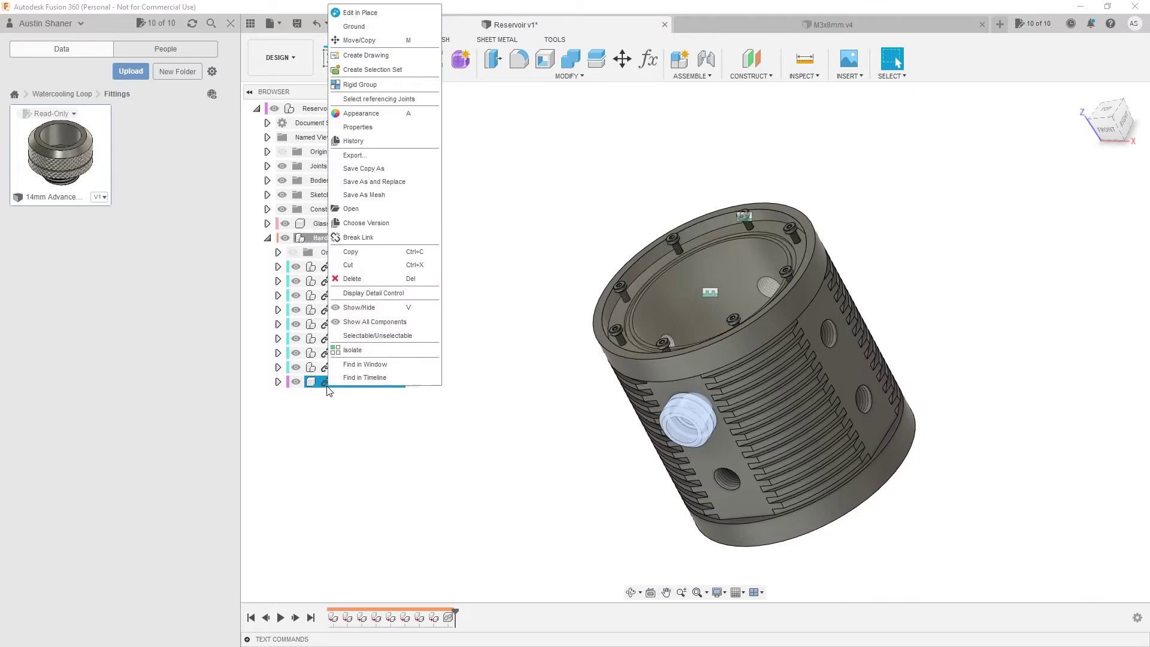
{"action": "left_click", "coordinate": [369, 241]}
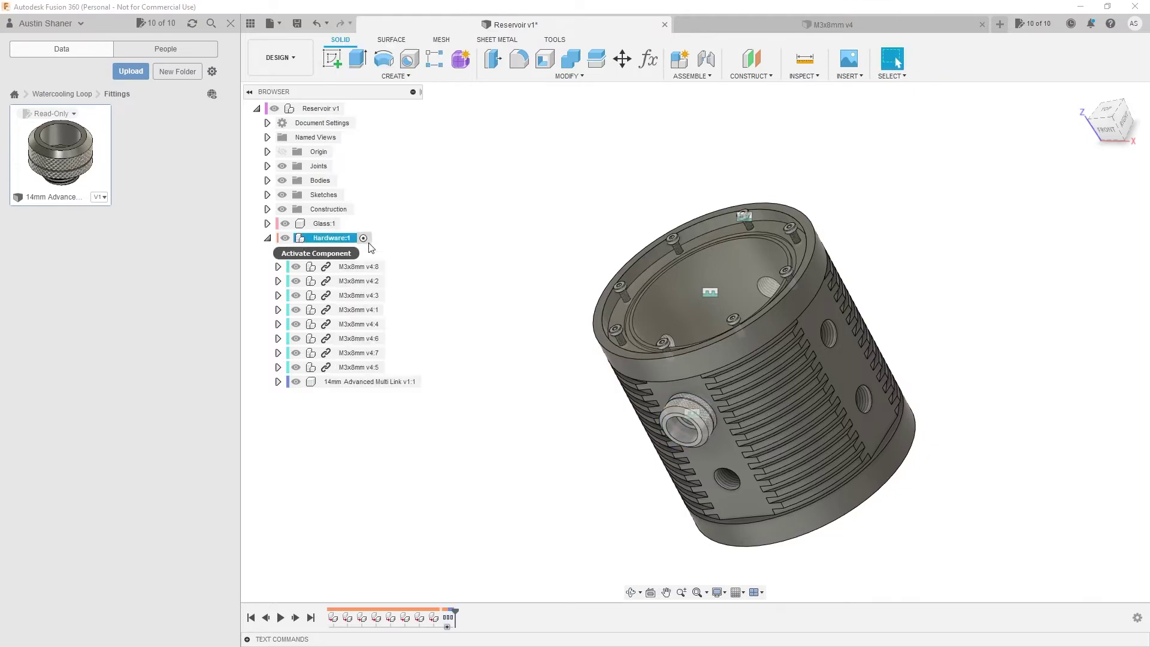
{"action": "scroll", "coordinate": [698, 414], "scroll_direction": "up", "scroll_amount": 5}
{"action": "scroll", "coordinate": [683, 410], "scroll_direction": "up", "scroll_amount": 3}
{"action": "middle_click_drag", "start_coordinate": [683, 410], "coordinate": [623, 342], "text": "shift"}
{"action": "scroll", "coordinate": [599, 336], "scroll_direction": "down", "scroll_amount": 3}
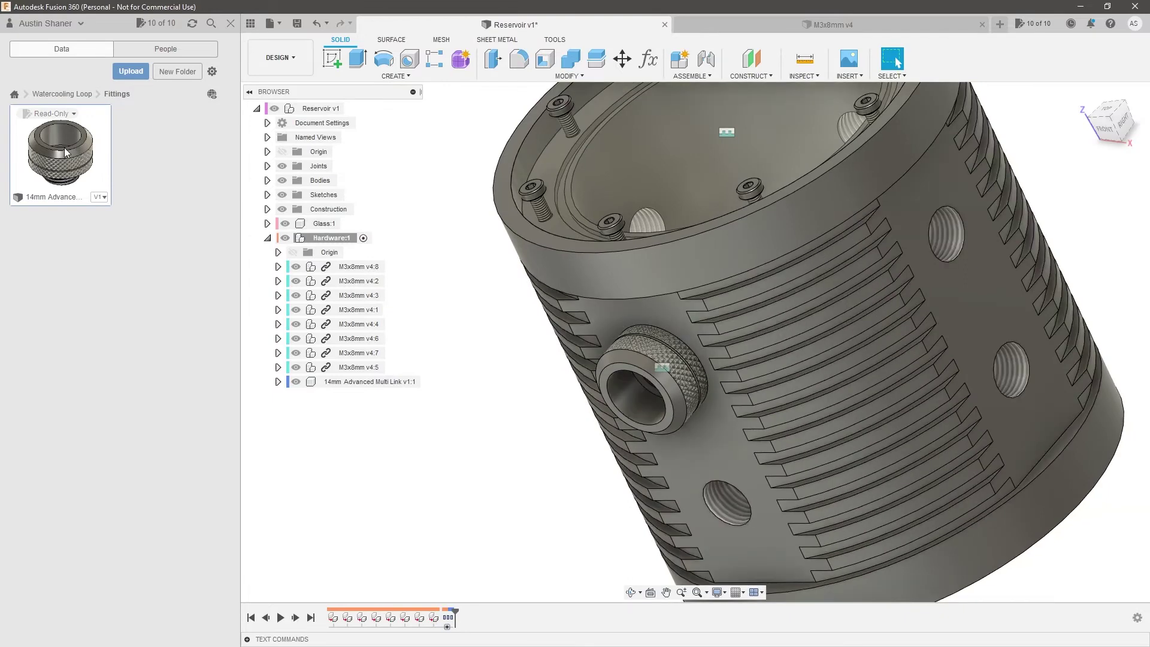
Open the 14mm fitting's source design and apply the Aluminum - Anodized Glossy (Red) appearance to its body
{"action": "double_click", "coordinate": [66, 151]}
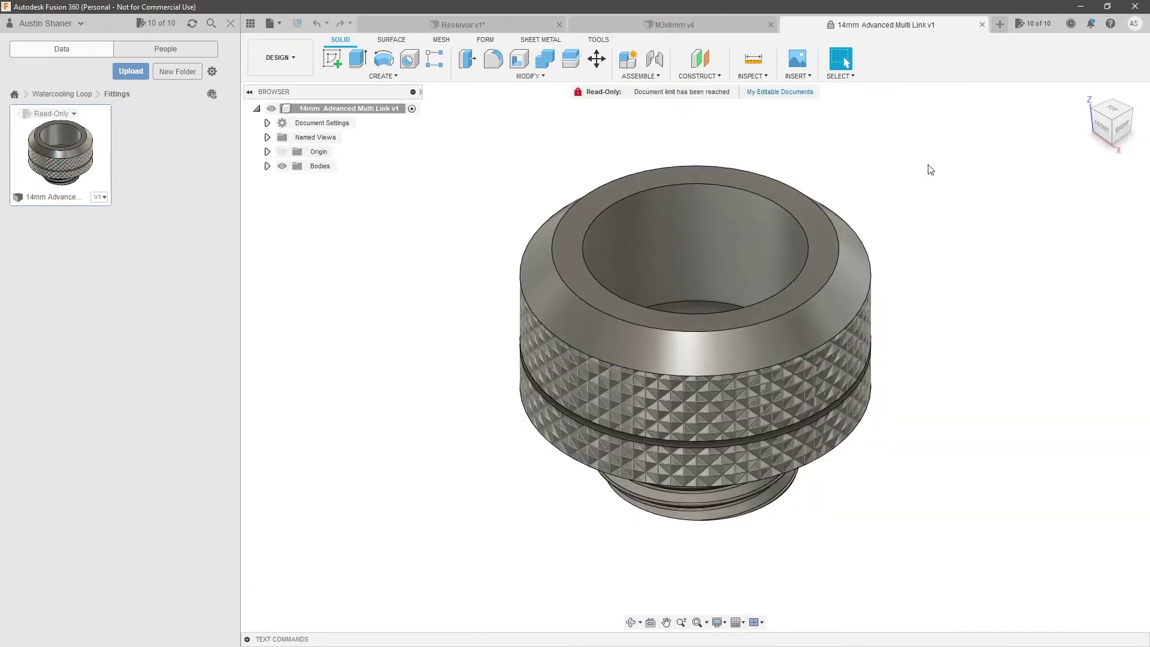
{"action": "key", "text": "a"}
{"action": "left_click", "coordinate": [961, 353]}
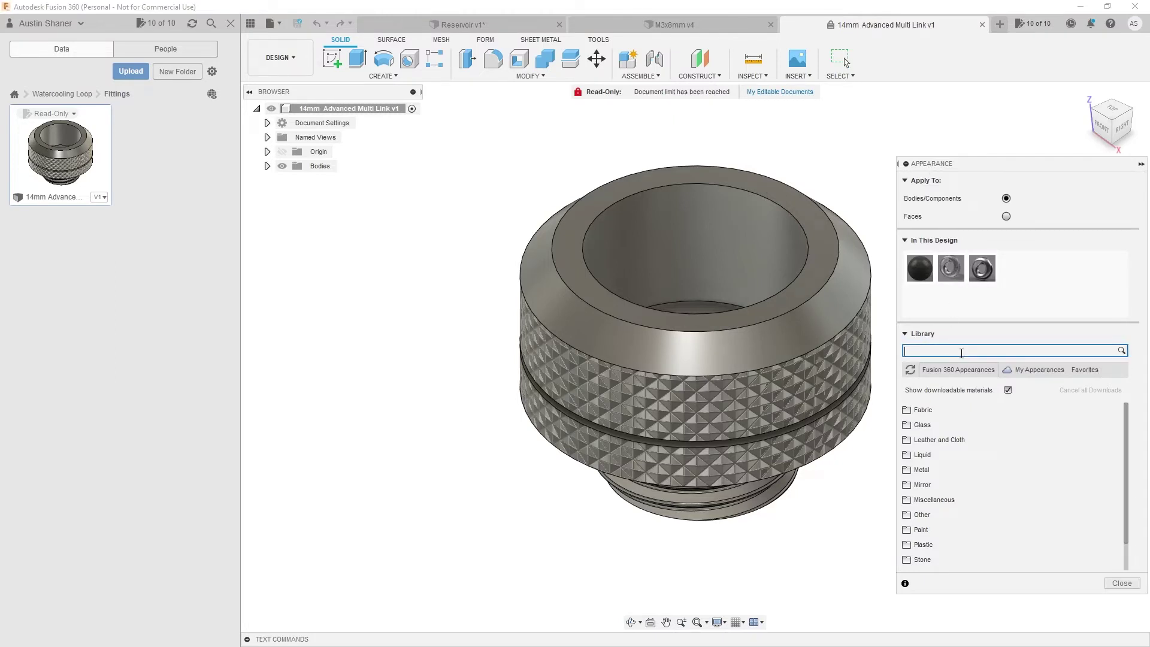
{"action": "left_click_drag", "start_coordinate": [914, 477], "coordinate": [802, 413]}
{"action": "left_click", "coordinate": [544, 342]}
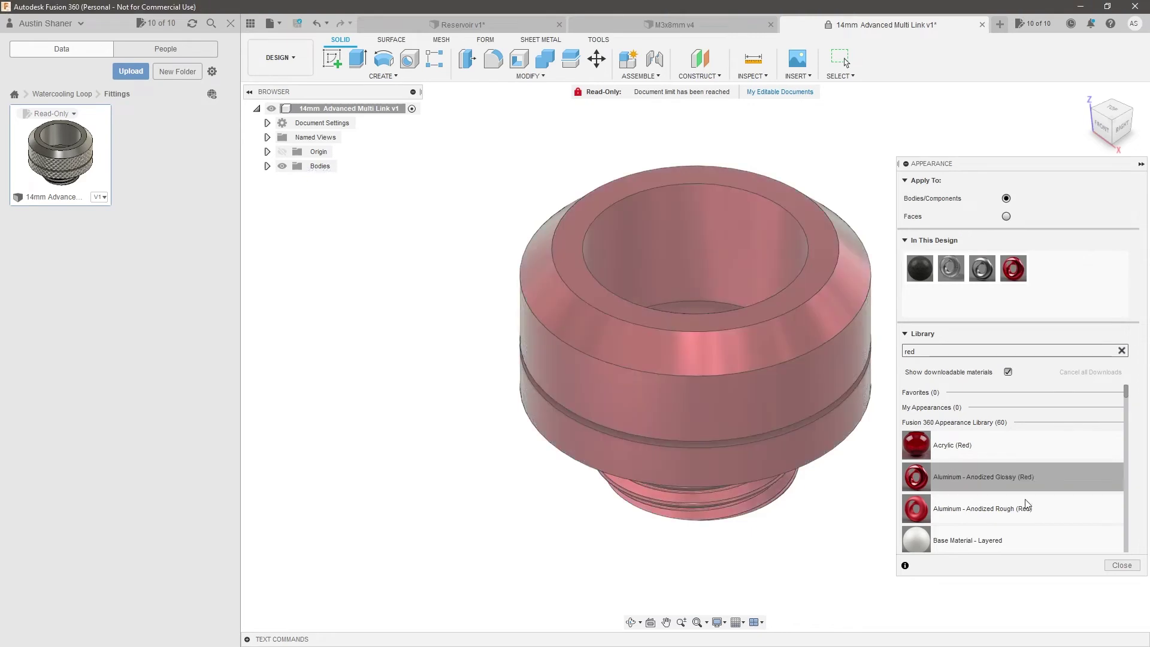
{"action": "left_click", "coordinate": [1122, 565]}
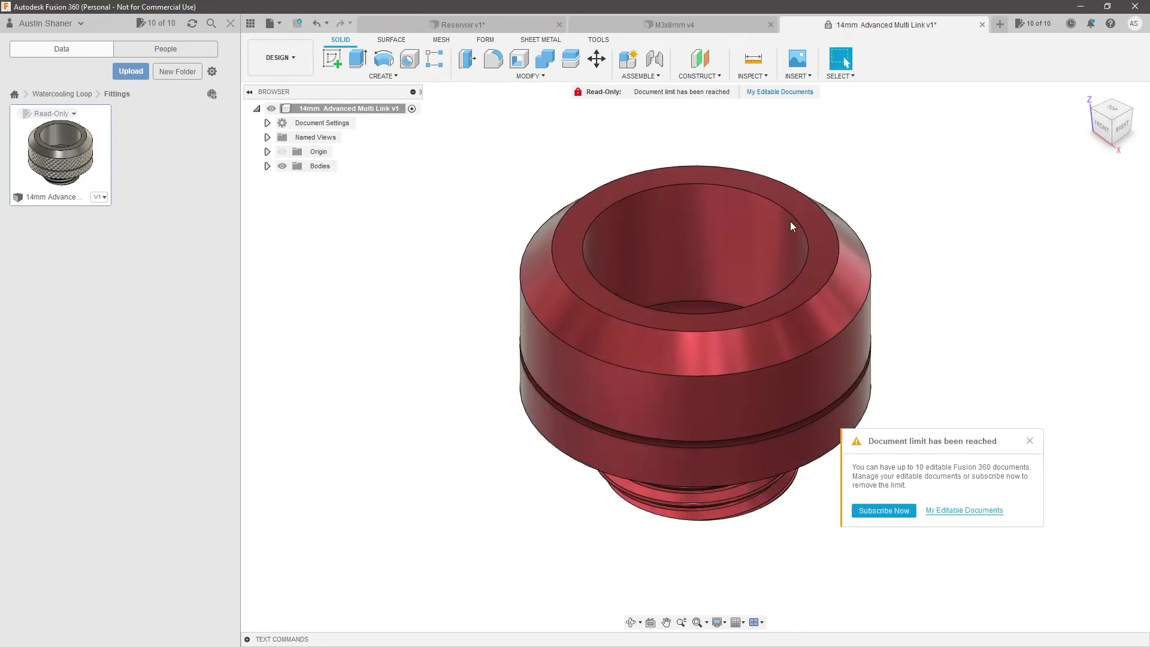
Set the Rampage V document to read-only among the editable documents to free an editable slot
{"action": "left_click", "coordinate": [988, 511]}
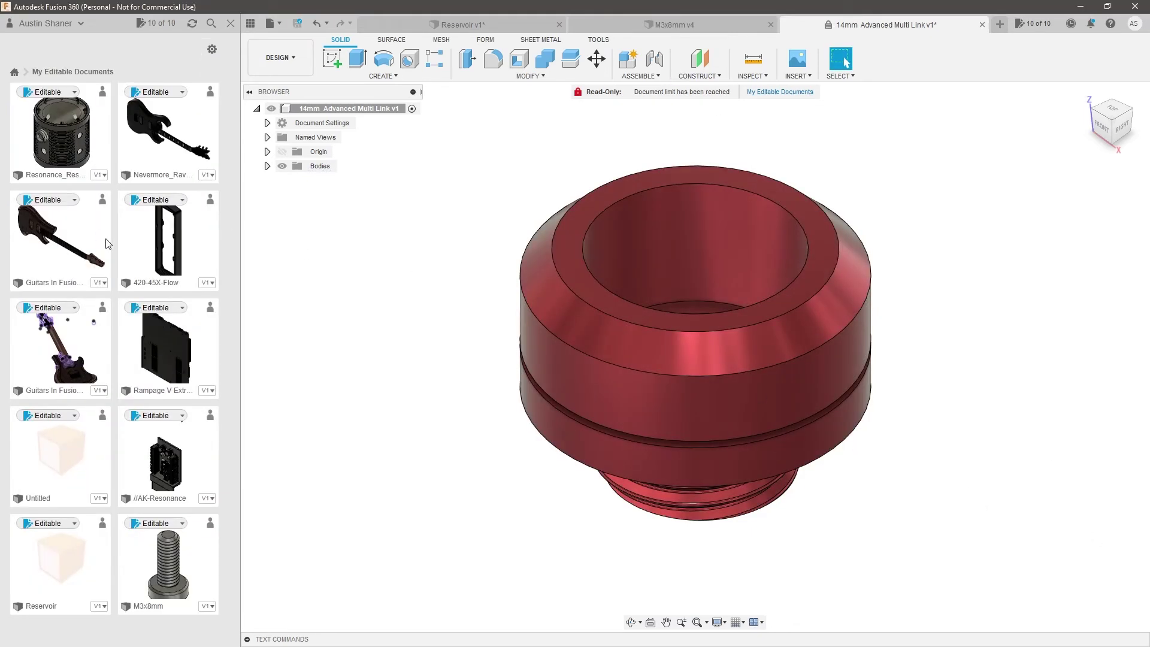
{"action": "left_click", "coordinate": [182, 308]}
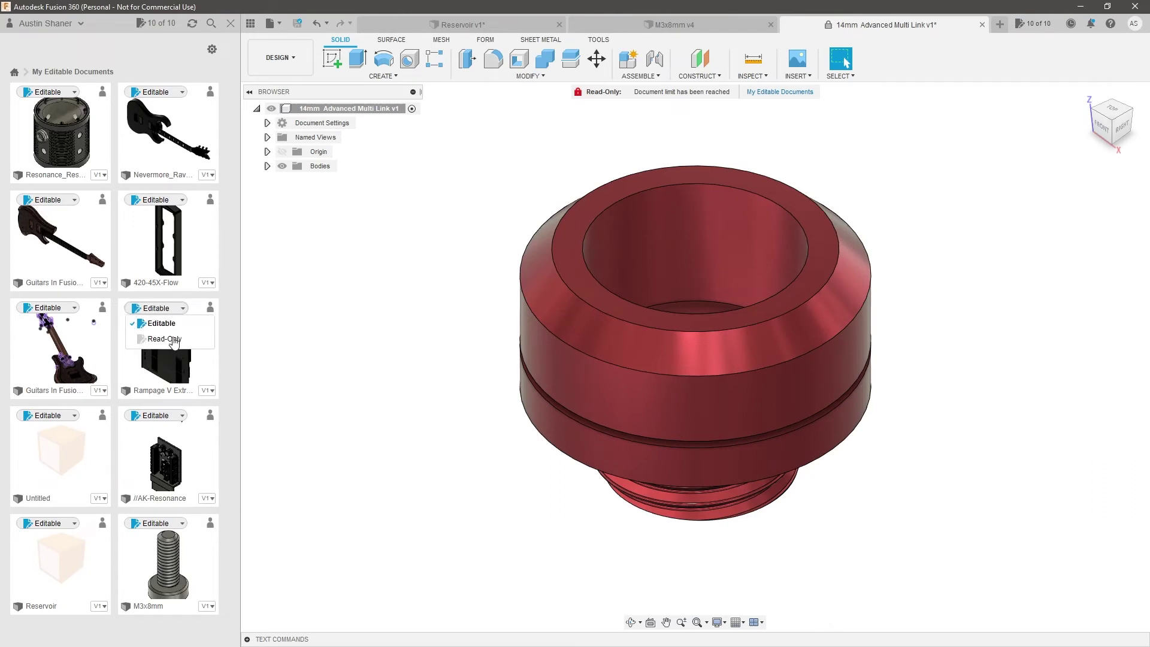
{"action": "left_click", "coordinate": [171, 339]}
{"action": "left_click", "coordinate": [658, 361]}
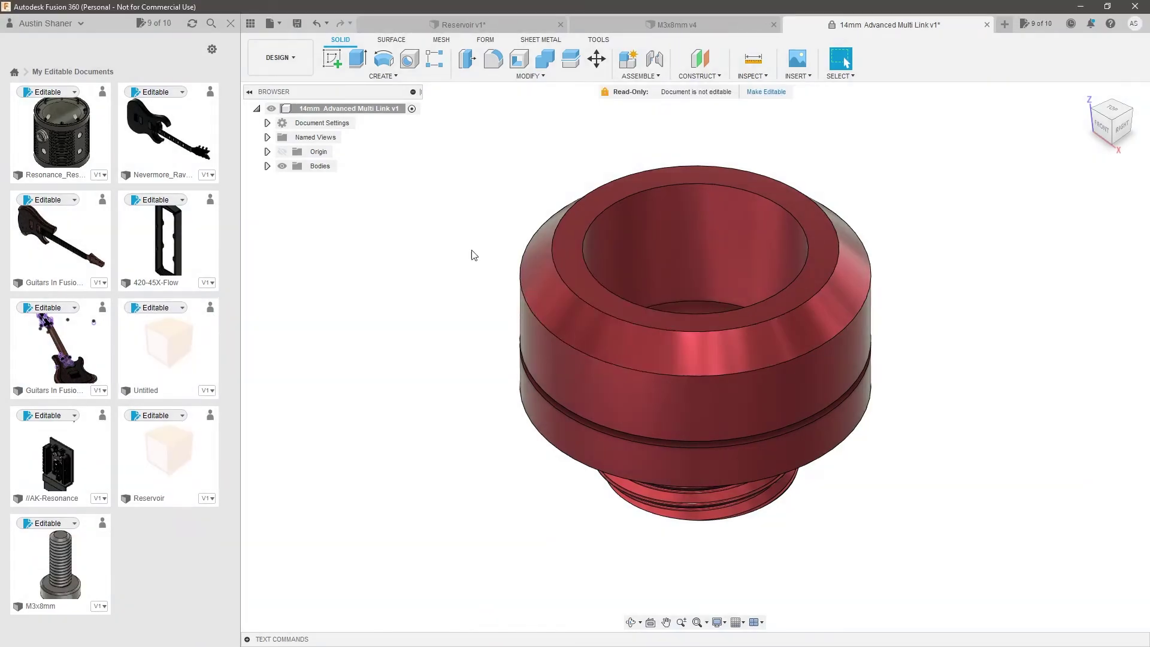
Make the red 14mm Advanced Multi Link design editable and save it
{"action": "left_click", "coordinate": [230, 23]}
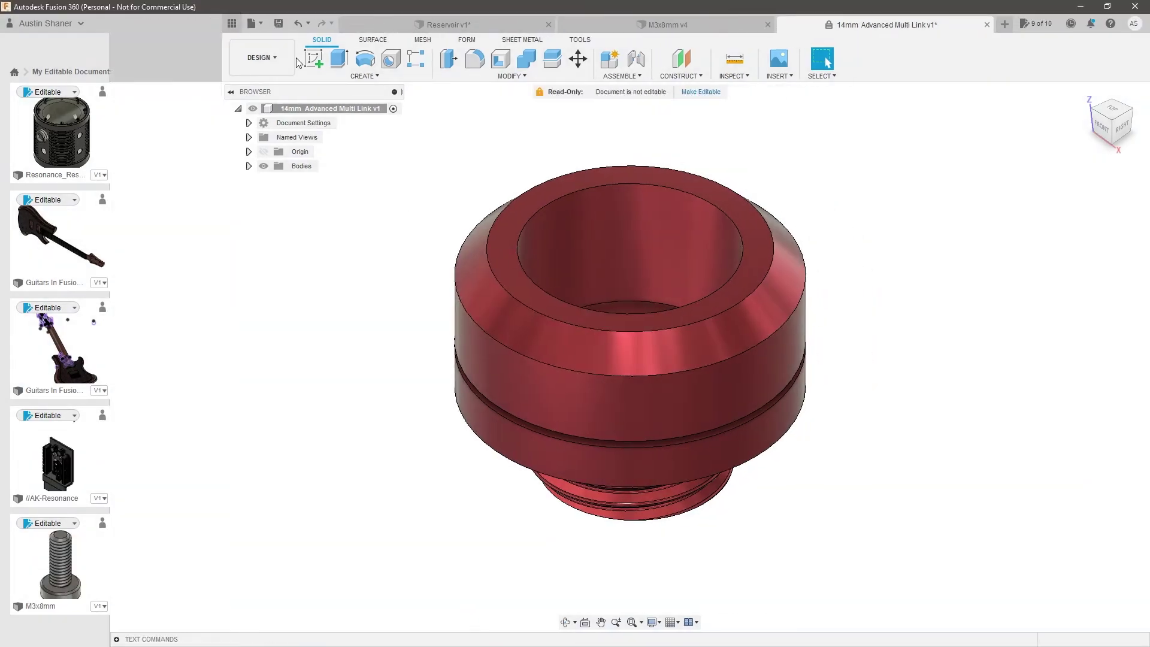
{"action": "key", "text": "ctrl+s"}
{"action": "key", "text": "Return"}
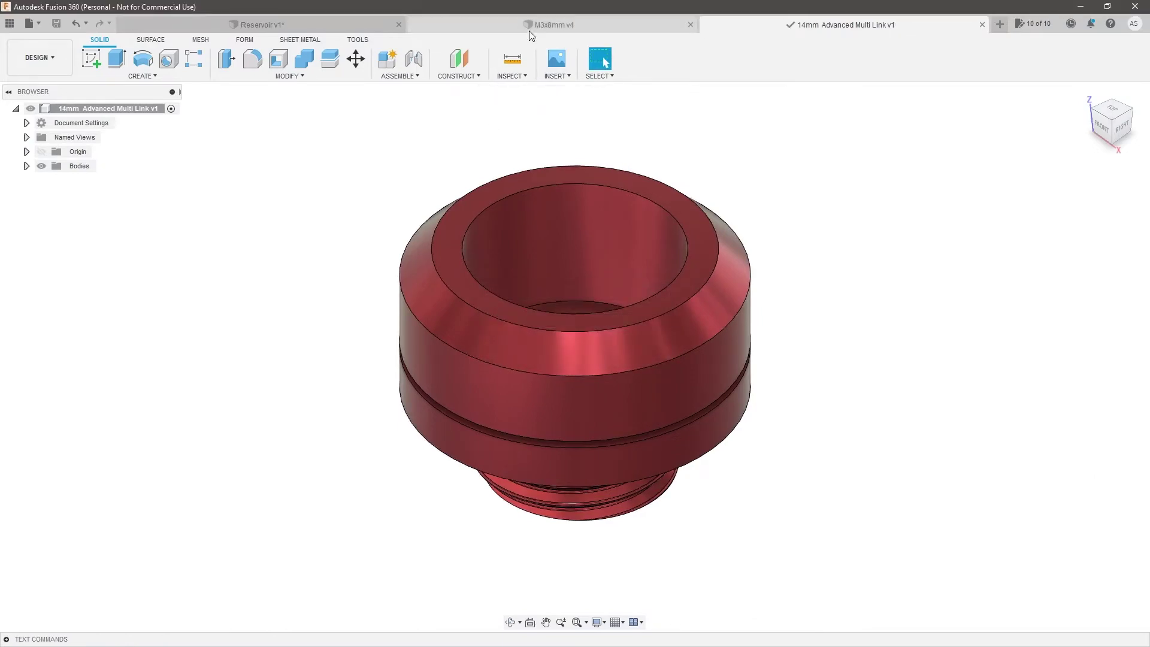
Return to the Reservoir design and examine the unlinked 14mm fitting on the reservoir's side
{"action": "left_click", "coordinate": [528, 28]}
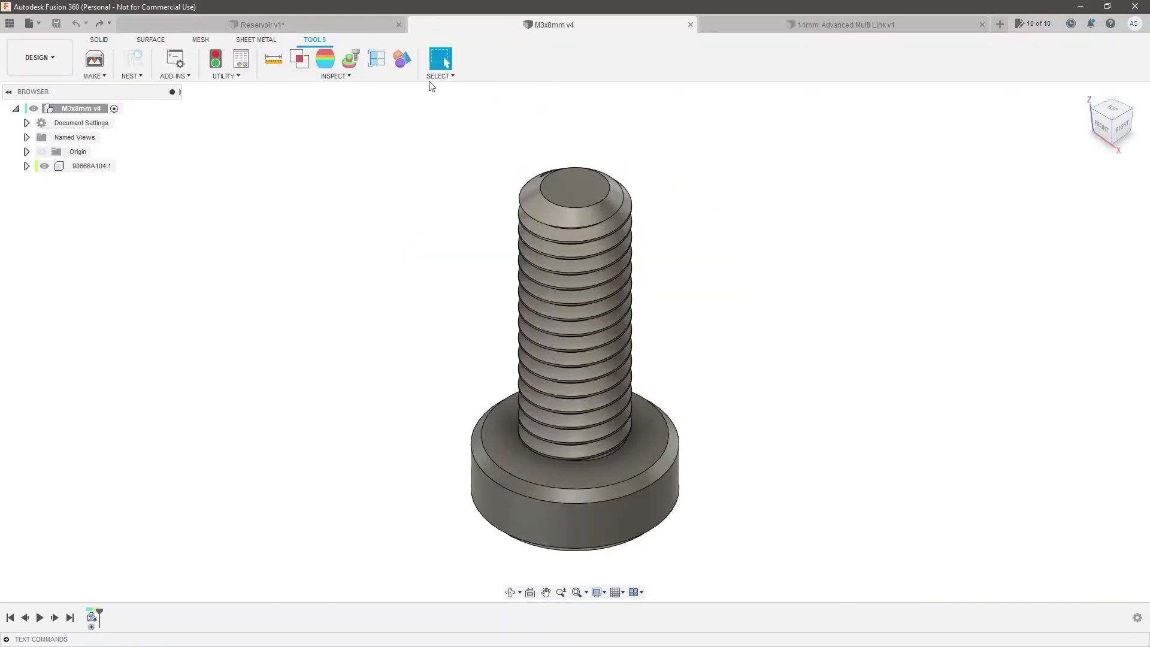
{"action": "left_click", "coordinate": [262, 25]}
{"action": "middle_click_drag", "start_coordinate": [311, 208], "coordinate": [411, 317], "text": "shift"}
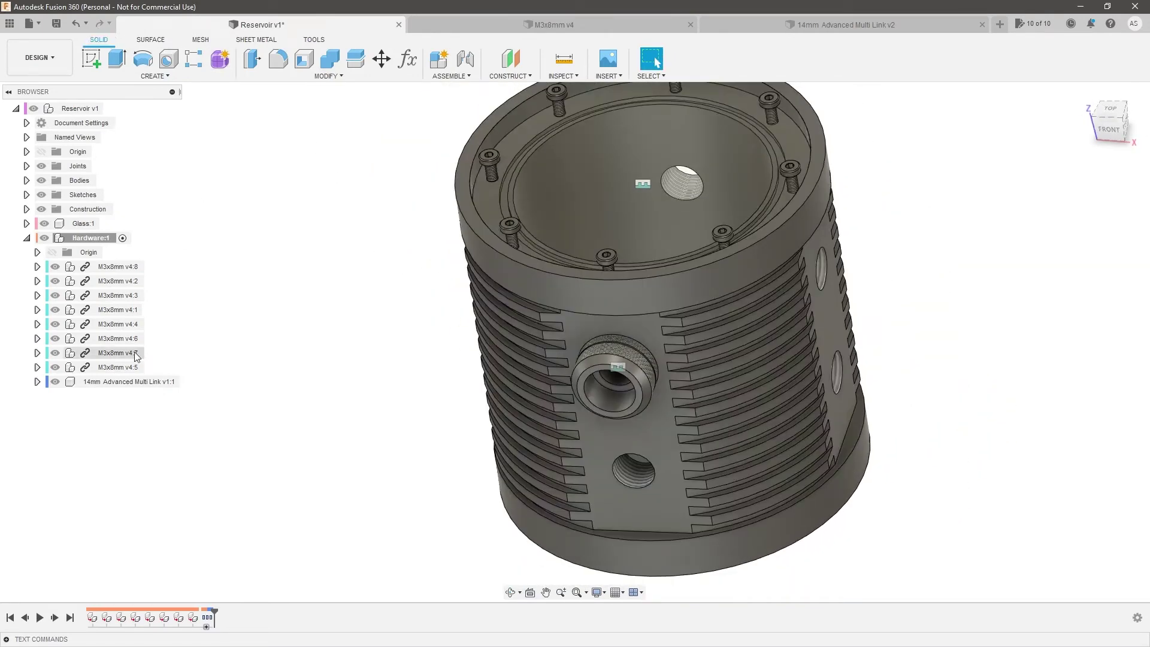
Compare the unlinked fitting with its red source among the editable documents, and undo breaking its link
{"action": "left_click", "coordinate": [91, 381]}
{"action": "left_click", "coordinate": [10, 23]}
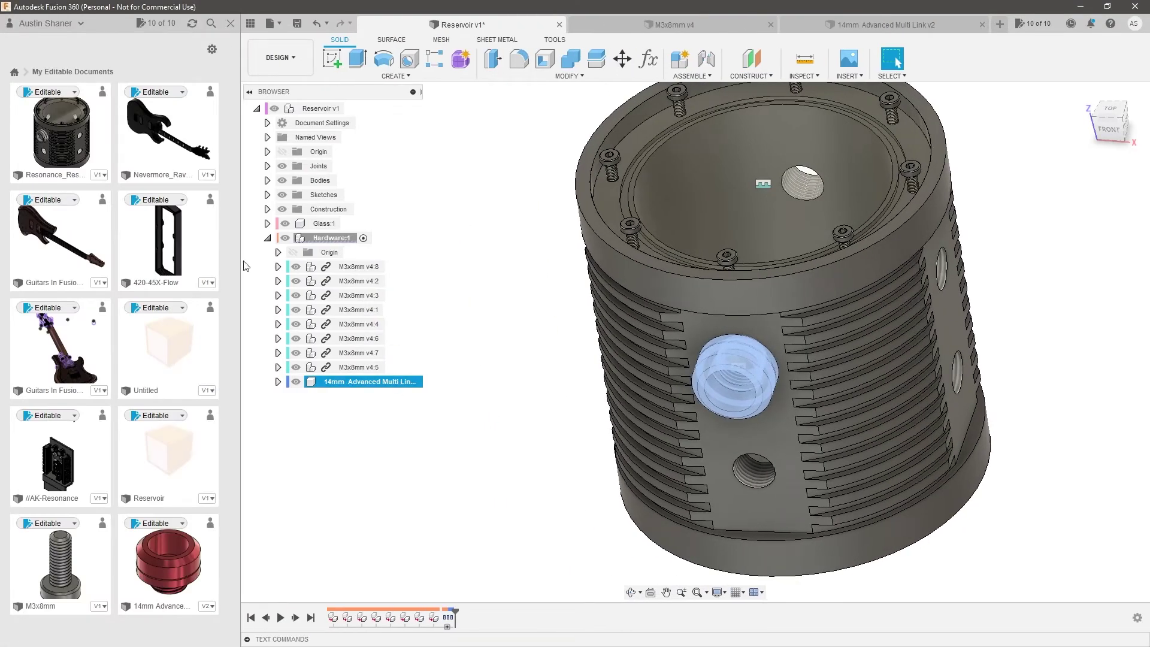
{"action": "left_click", "coordinate": [223, 22]}
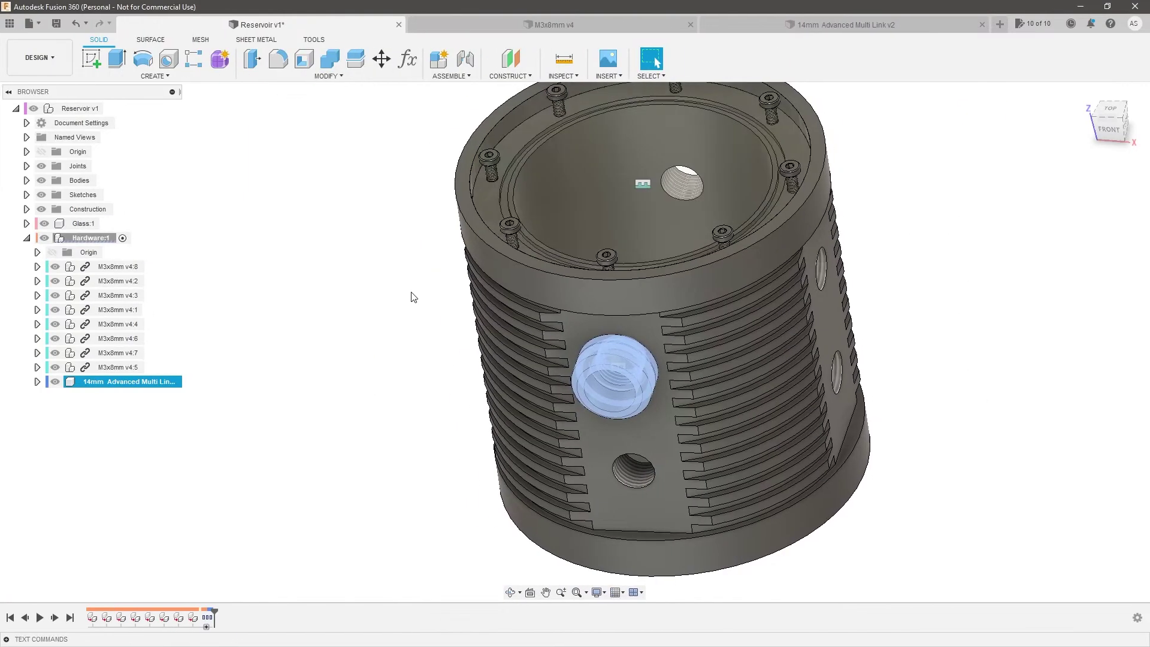
{"action": "left_click", "coordinate": [412, 296]}
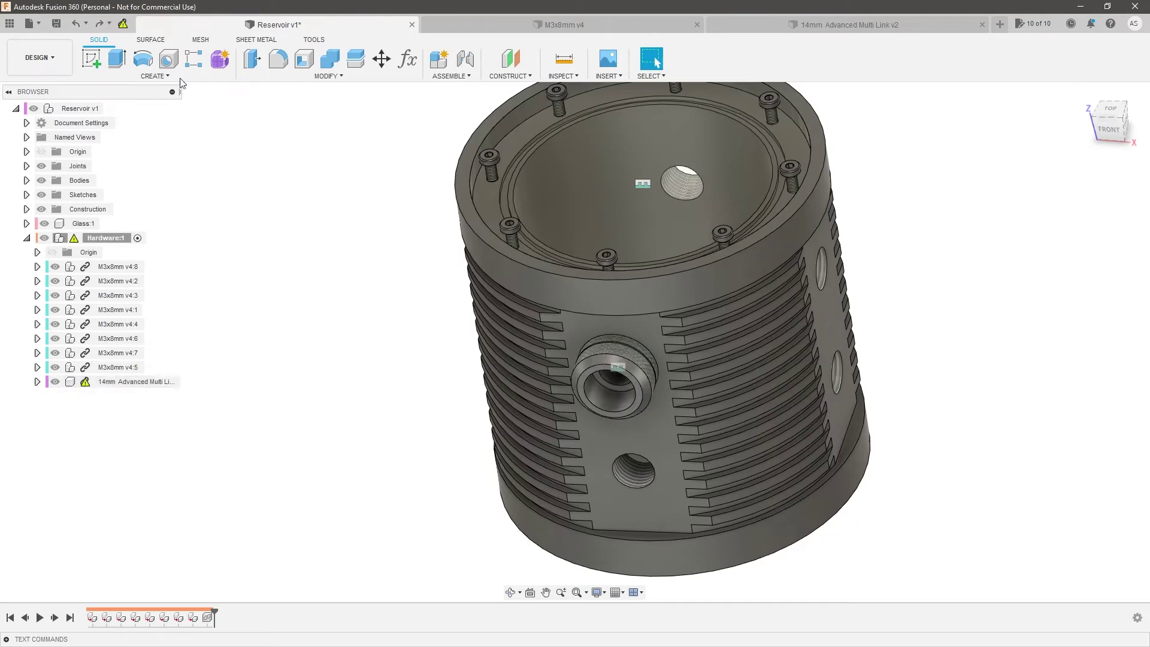
Update the reservoir's linked 14mm fitting to its latest version and compare it with the source design
{"action": "left_click", "coordinate": [124, 26]}
{"action": "middle_click_drag", "start_coordinate": [347, 281], "coordinate": [266, 273], "text": "shift"}
{"action": "left_click", "coordinate": [774, 18]}
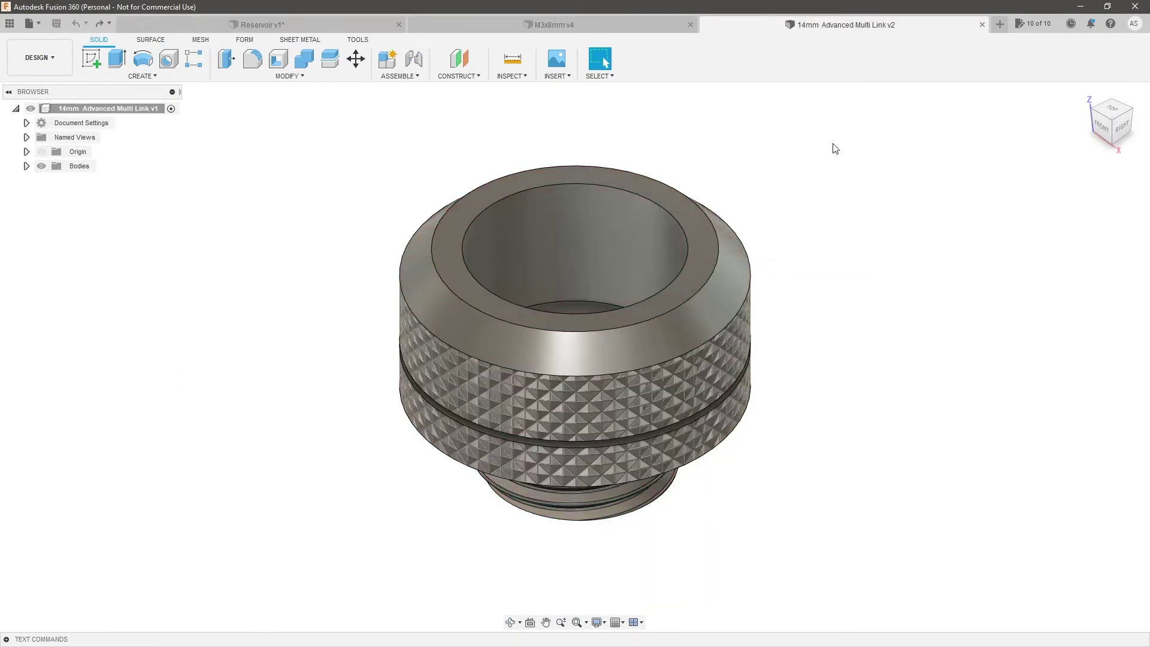
{"action": "left_click", "coordinate": [300, 22]}
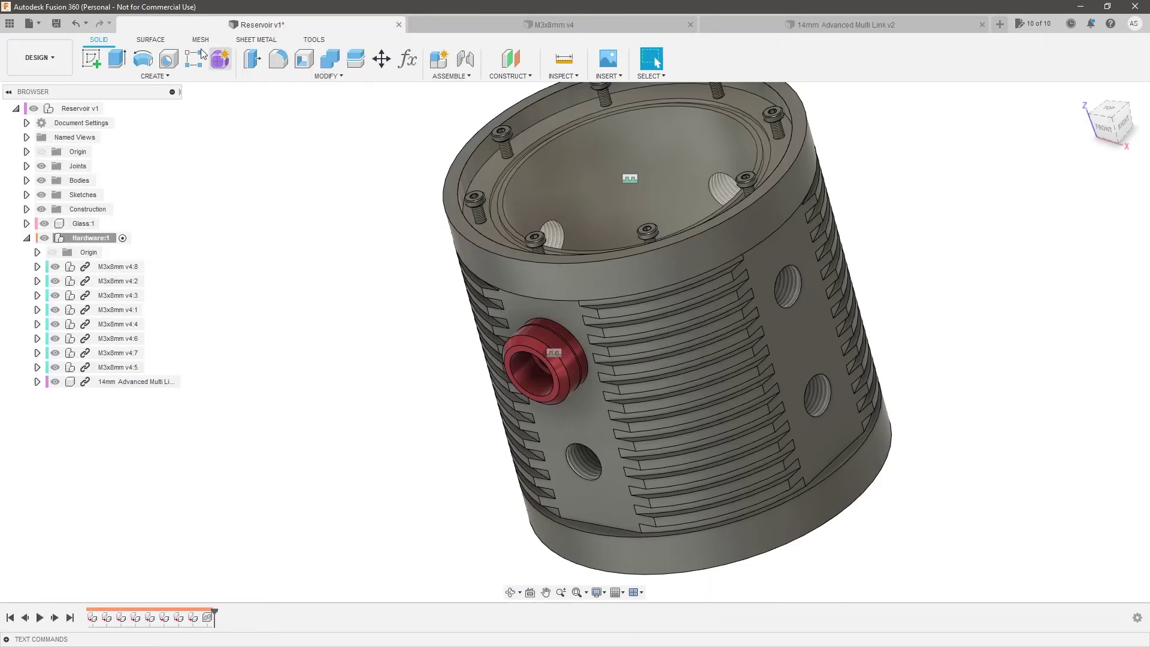
{"action": "left_click", "coordinate": [749, 24]}
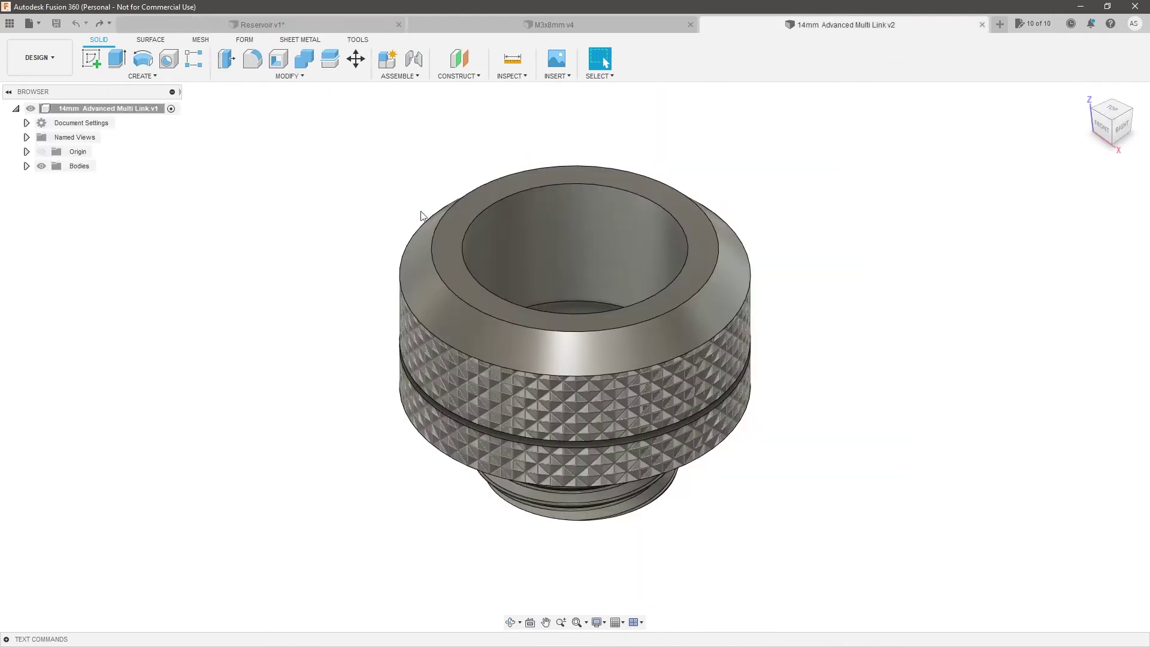
{"action": "left_click", "coordinate": [259, 25]}
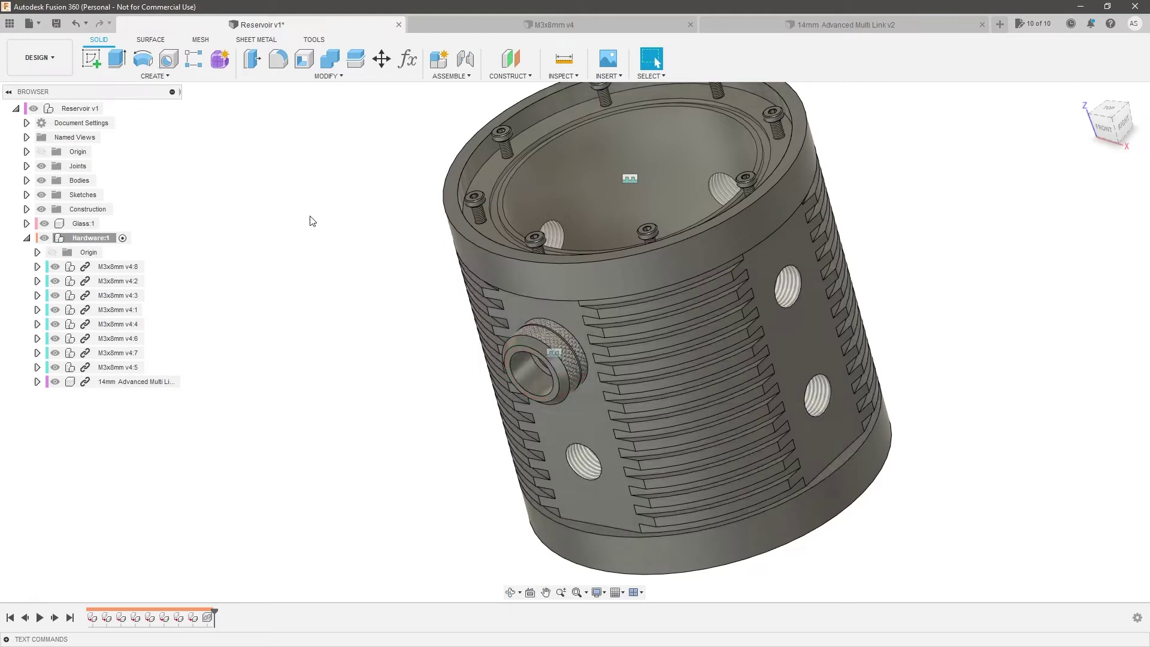
Delete the 14mm fitting from the reservoir's Hardware component
{"action": "left_click", "coordinate": [153, 382]}
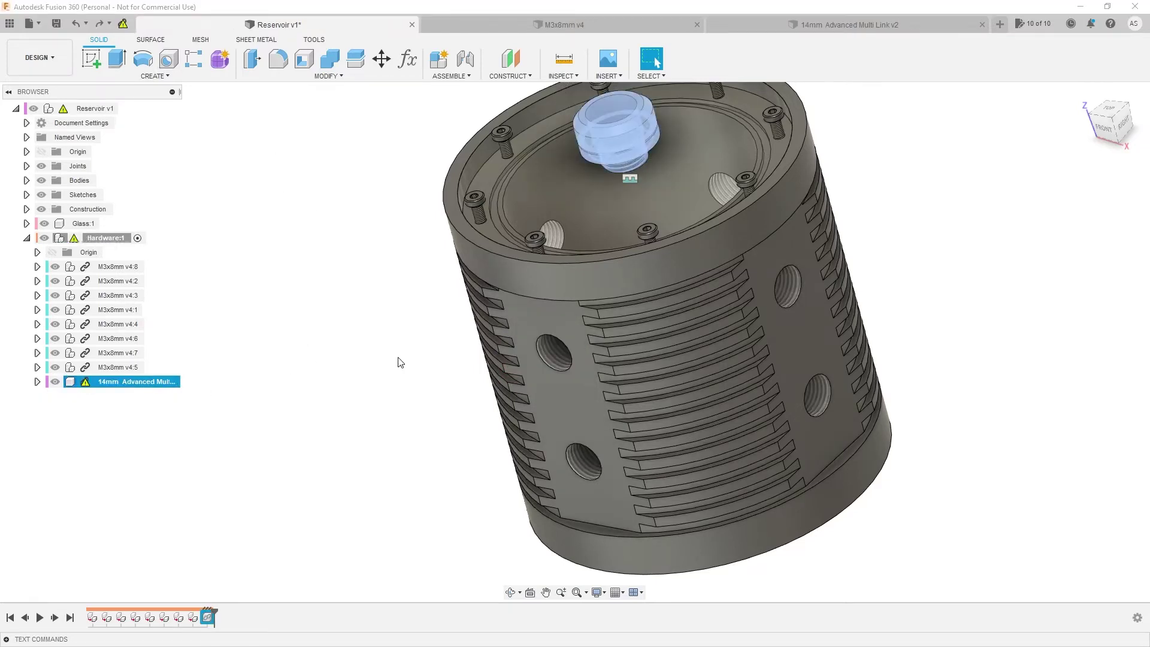
{"action": "scroll", "coordinate": [358, 370], "scroll_direction": "down", "scroll_amount": 4}
{"action": "key", "text": "Delete"}
Insert the 14mm Advanced Multi Link from the Watercooling Loop project's Fittings folder into the reservoir's Hardware component
{"action": "left_click", "coordinate": [10, 23]}
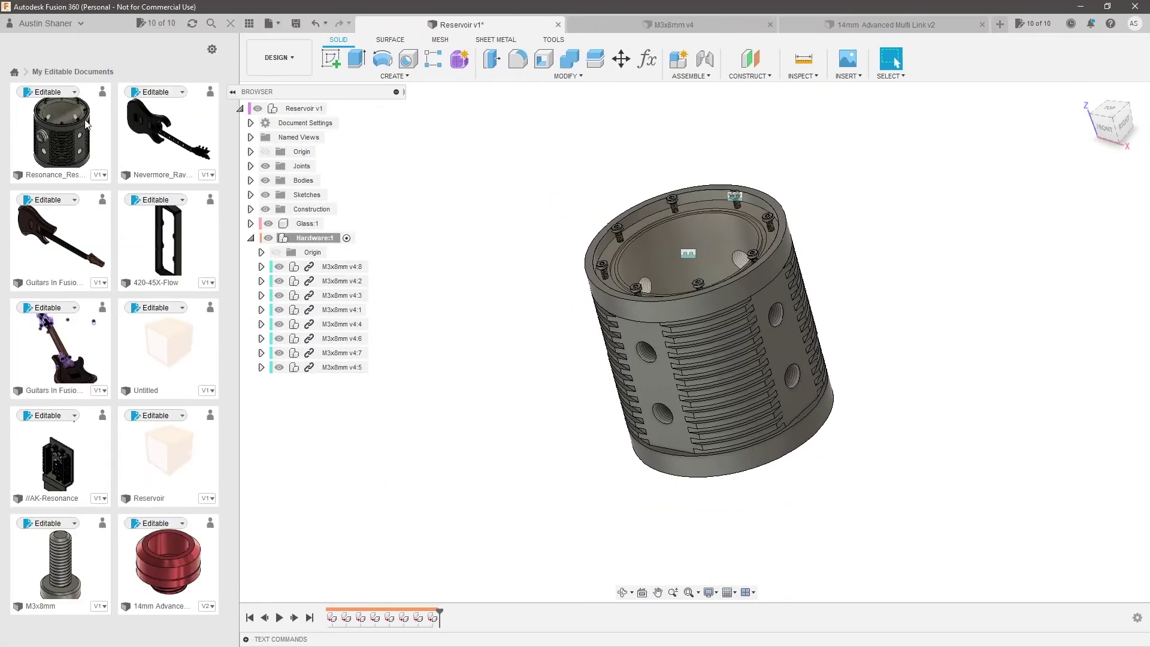
{"action": "left_click", "coordinate": [15, 72]}
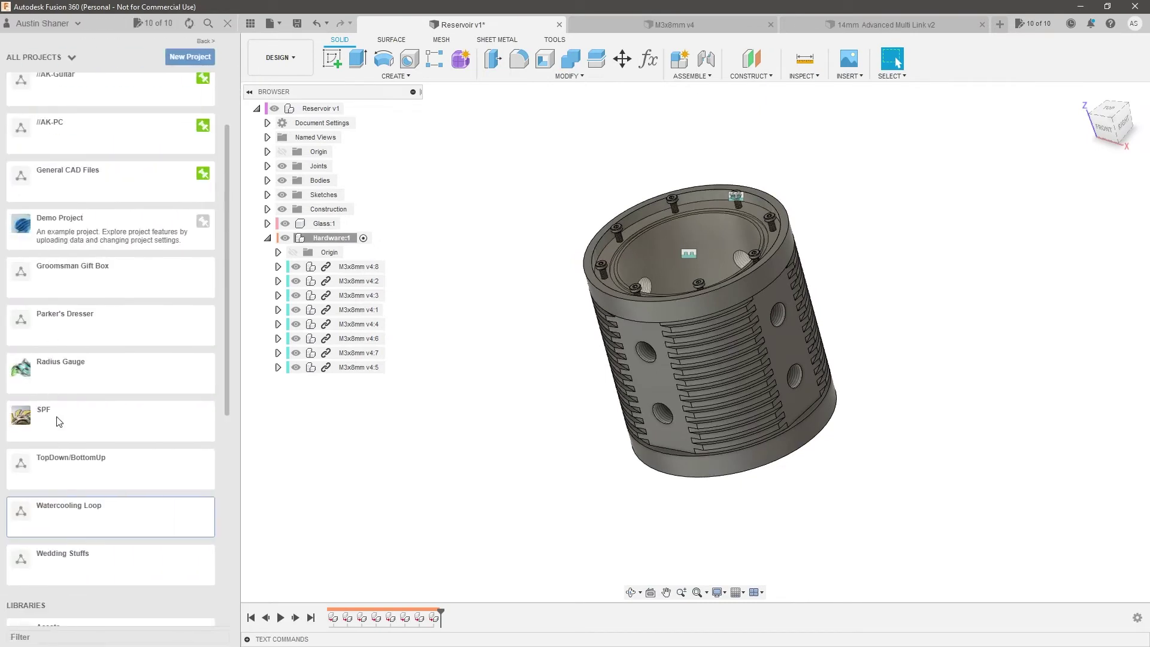
{"action": "left_click", "coordinate": [60, 512]}
{"action": "left_click", "coordinate": [73, 151]}
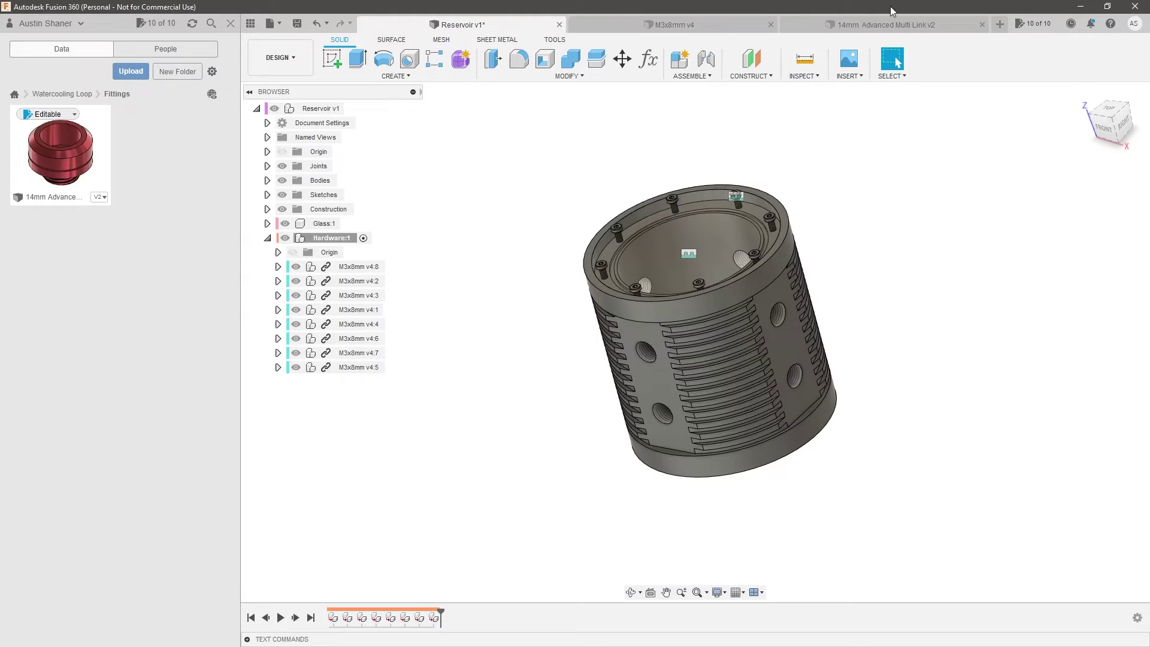
{"action": "left_click", "coordinate": [886, 26]}
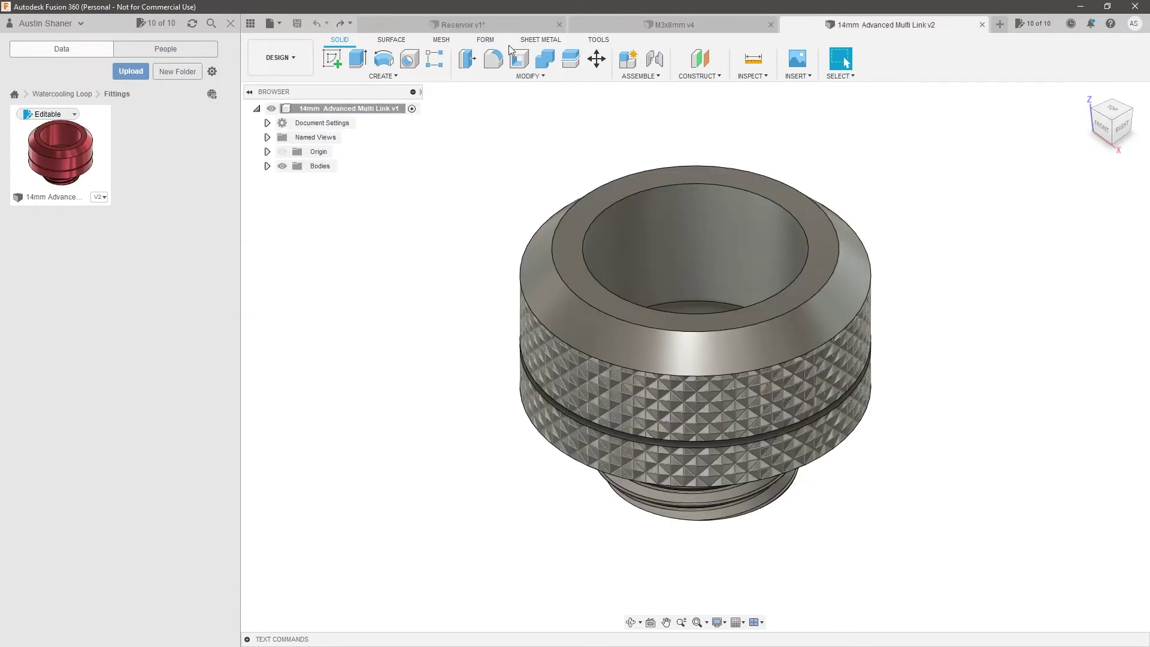
{"action": "left_click", "coordinate": [512, 23]}
{"action": "left_click_drag", "start_coordinate": [86, 160], "coordinate": [450, 139]}
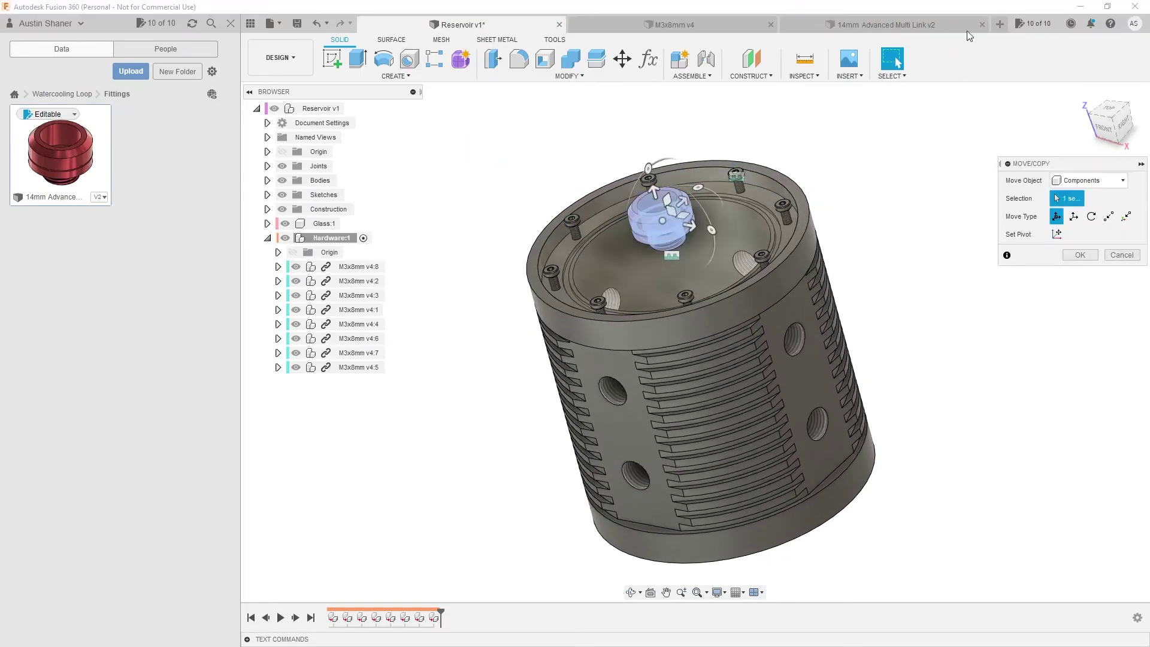
In the 14mm Advanced Multi Link design, unassign and delete the red appearance
{"action": "left_click", "coordinate": [953, 28]}
{"action": "left_click", "coordinate": [982, 25]}
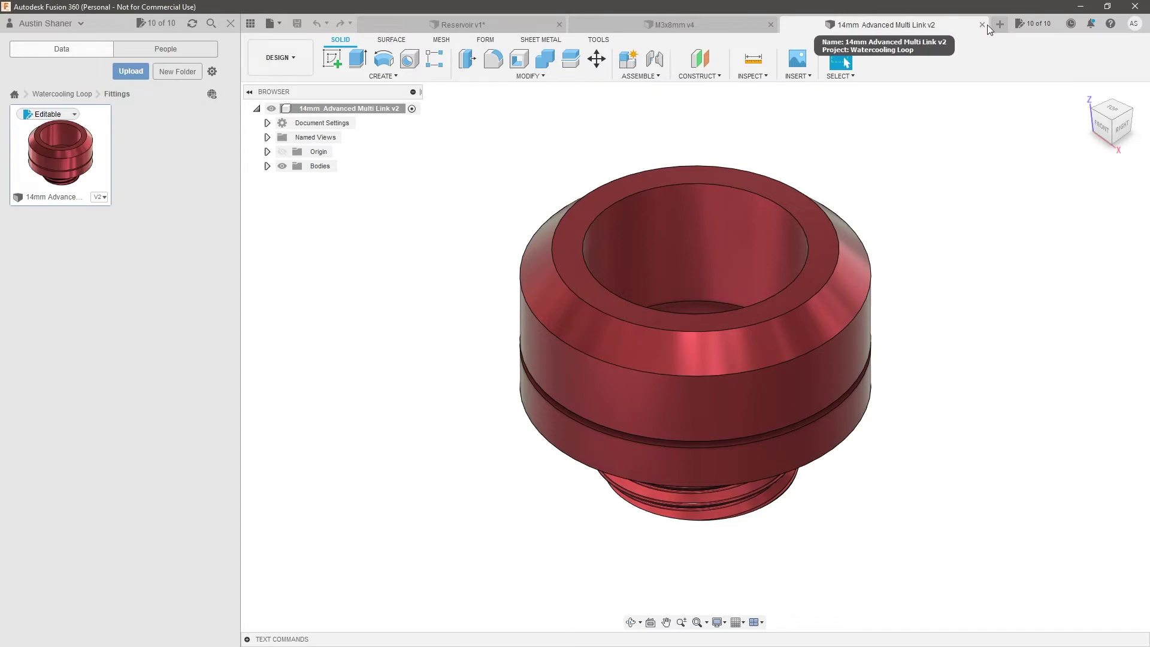
{"action": "key", "text": "a"}
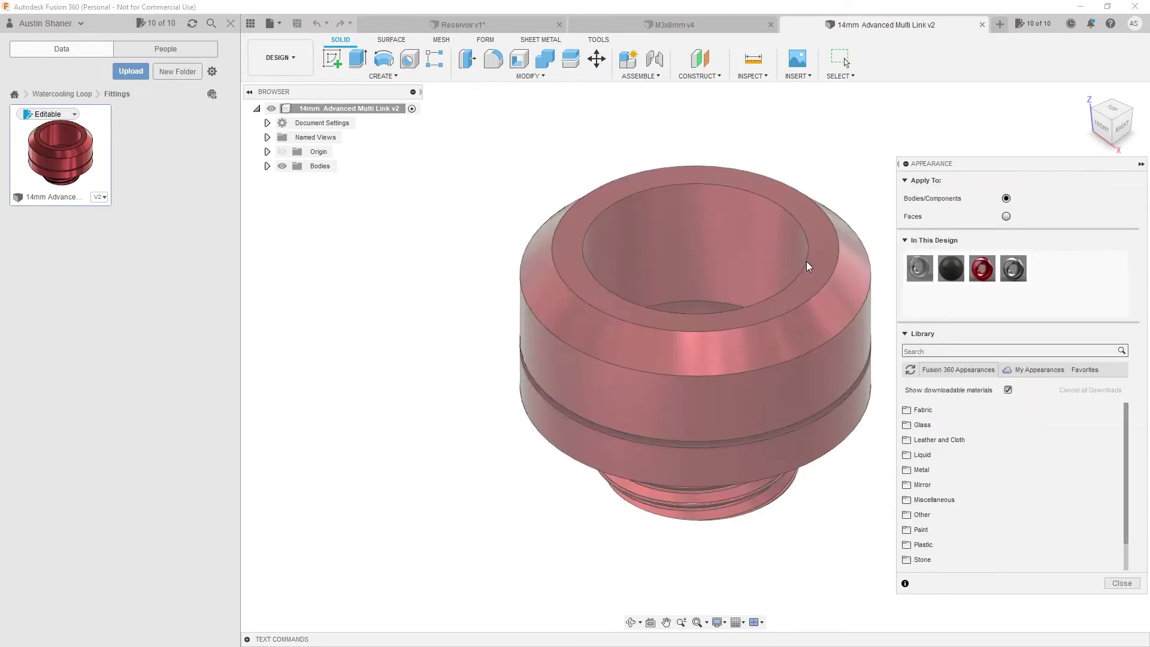
{"action": "right_click", "coordinate": [977, 273]}
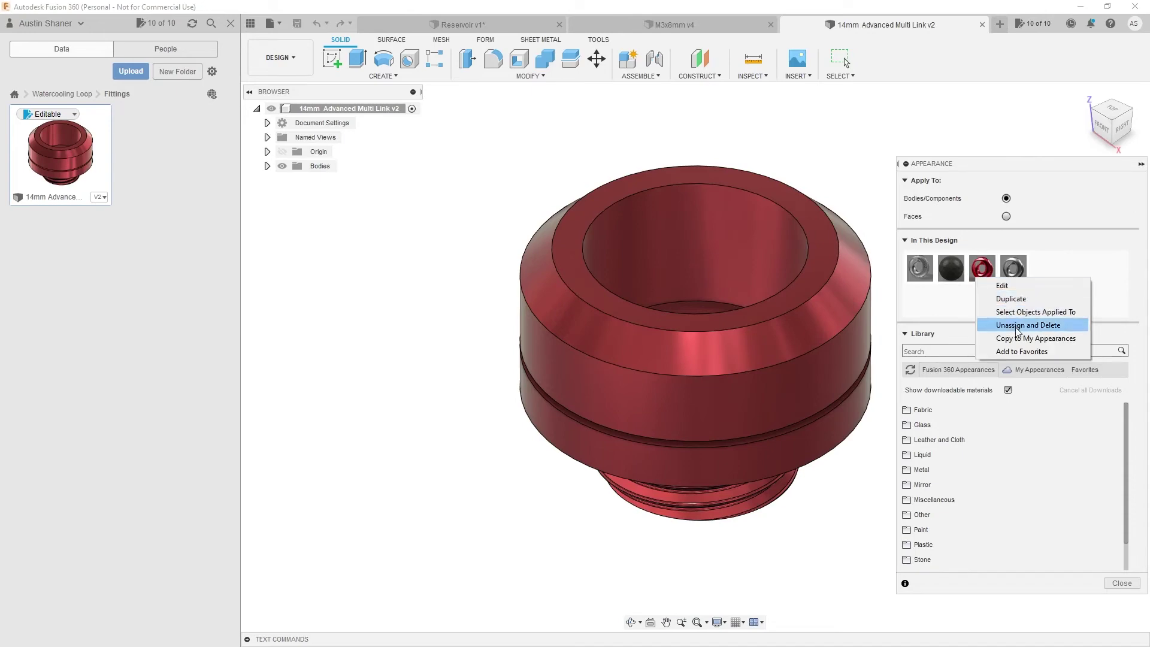
{"action": "left_click", "coordinate": [1019, 325]}
Try the knurled appearance on the whole fitting and Steel - Satin on its threads
{"action": "left_click_drag", "start_coordinate": [917, 269], "coordinate": [682, 291]}
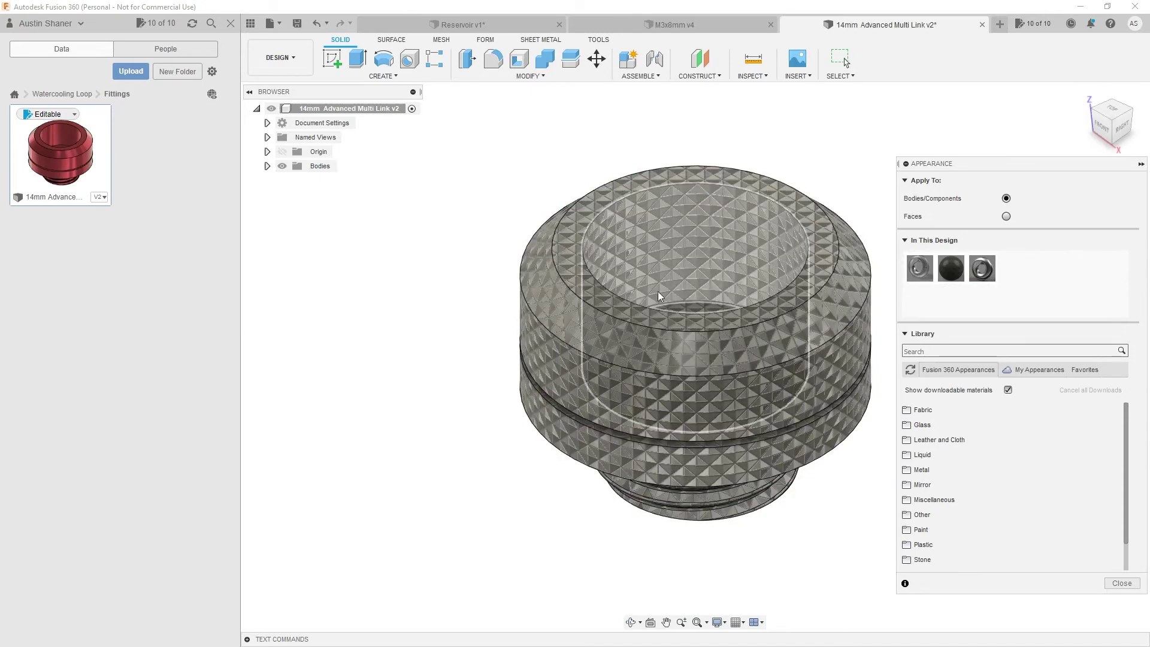
{"action": "left_click_drag", "start_coordinate": [983, 268], "coordinate": [742, 257]}
{"action": "middle_click_drag", "start_coordinate": [786, 309], "coordinate": [785, 228], "text": "shift"}
{"action": "left_click_drag", "start_coordinate": [982, 268], "coordinate": [728, 437]}
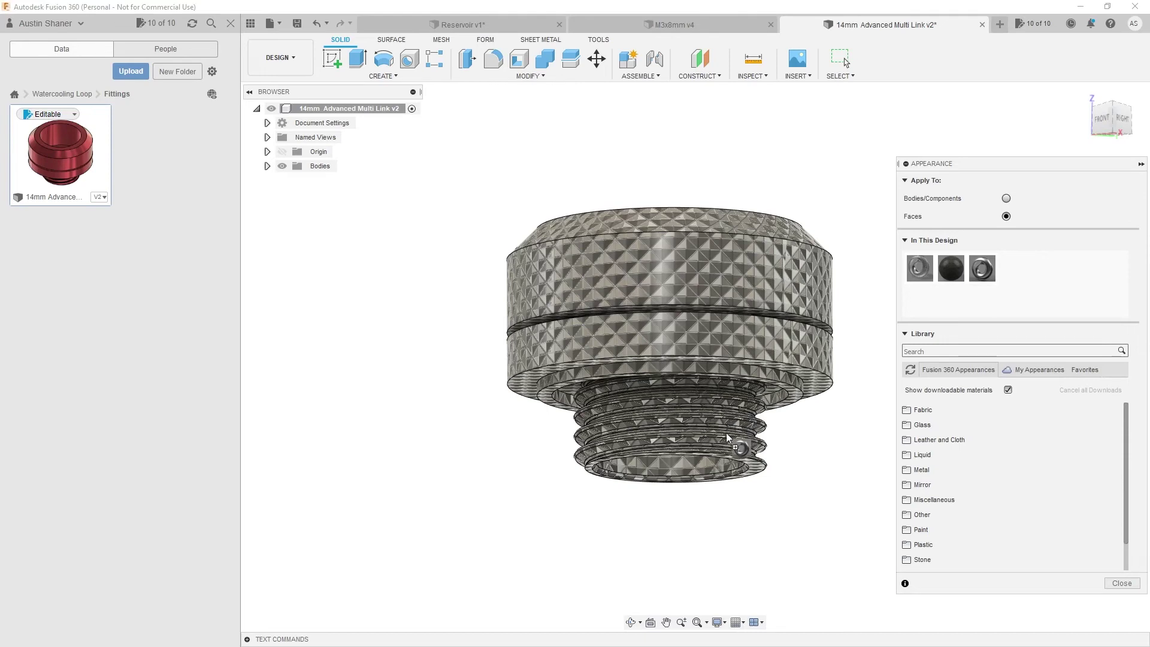
Apply Steel - Satin to the whole fitting body, removing the appearances applied to its faces
{"action": "left_click", "coordinate": [1006, 198]}
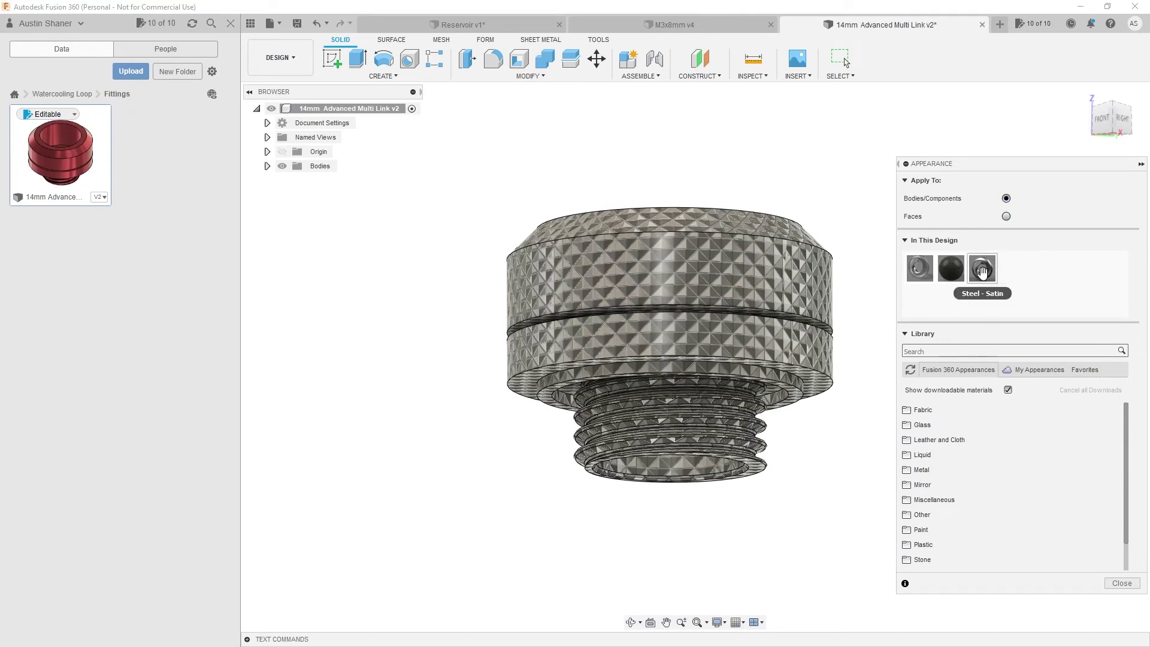
{"action": "left_click_drag", "start_coordinate": [921, 267], "coordinate": [808, 282]}
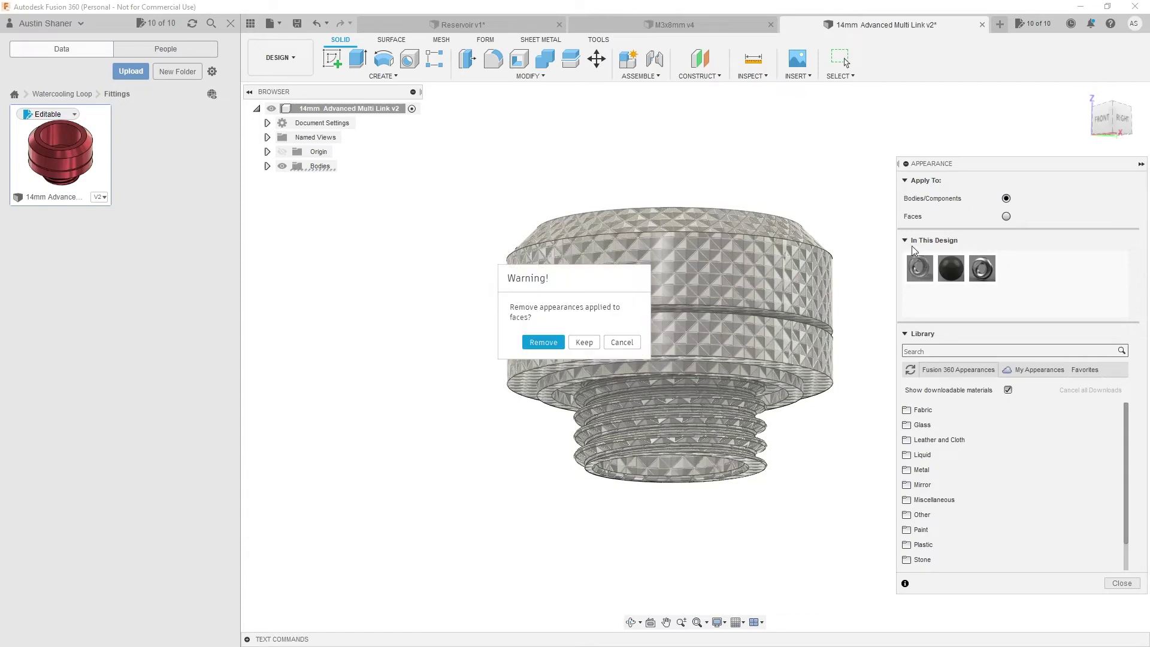
{"action": "left_click", "coordinate": [532, 345]}
Apply the knurled appearance to the outer faces of the fitting's collar, and save the design
{"action": "middle_click_drag", "start_coordinate": [749, 275], "coordinate": [833, 321], "text": "shift"}
{"action": "left_click_drag", "start_coordinate": [920, 268], "coordinate": [963, 226]}
{"action": "left_click", "coordinate": [1006, 216]}
{"action": "left_click_drag", "start_coordinate": [920, 268], "coordinate": [799, 411]}
{"action": "scroll", "coordinate": [599, 448], "scroll_direction": "down", "scroll_amount": 2}
{"action": "middle_click_drag", "start_coordinate": [682, 397], "coordinate": [710, 347], "text": "shift"}
{"action": "left_click", "coordinate": [1122, 583]}
{"action": "key", "text": "ctrl+s"}
{"action": "key", "text": "Return"}
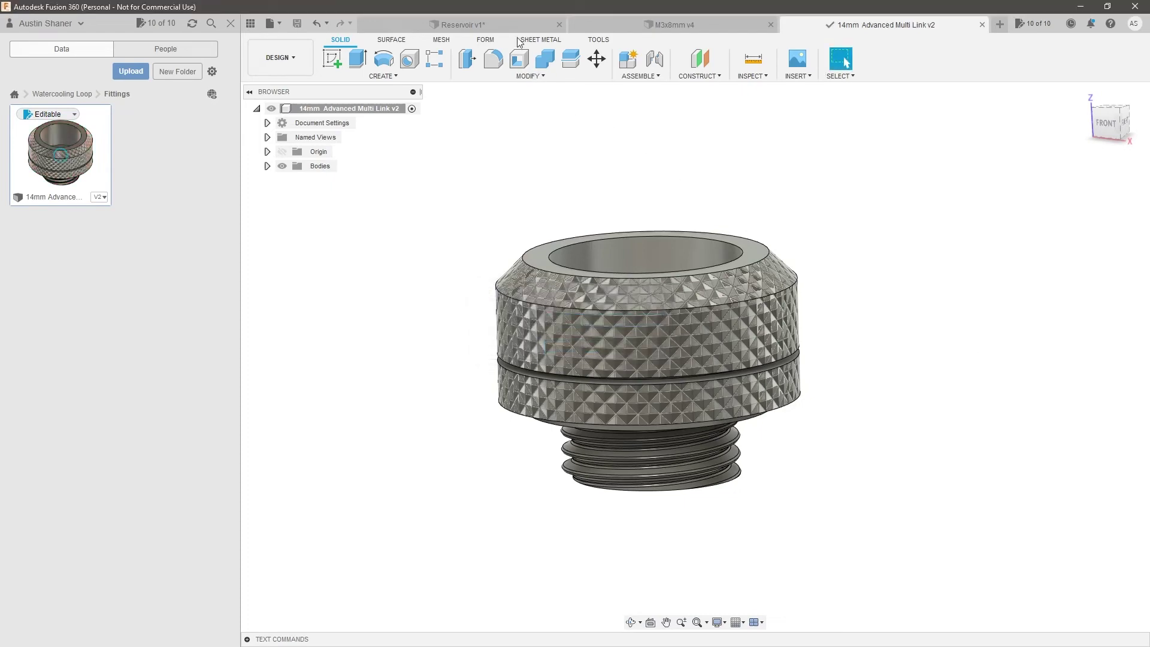
Update the reservoir's linked fitting to its latest version and move the fitting out beside the reservoir
{"action": "left_click", "coordinate": [503, 25]}
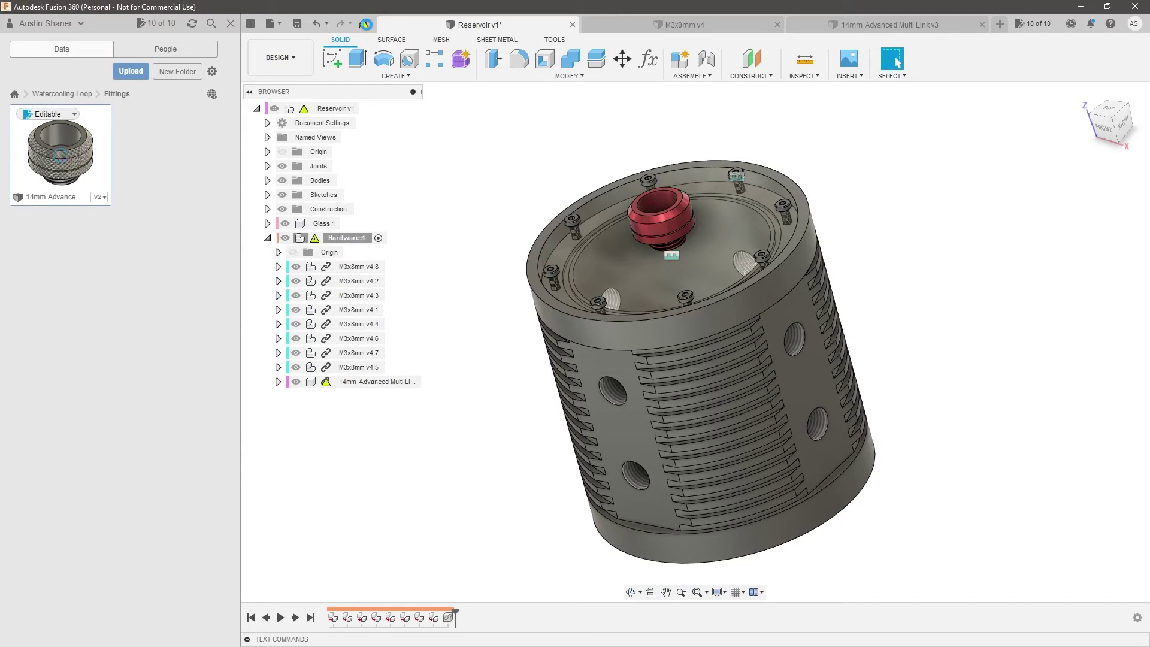
{"action": "scroll", "coordinate": [632, 246], "scroll_direction": "up", "scroll_amount": 5}
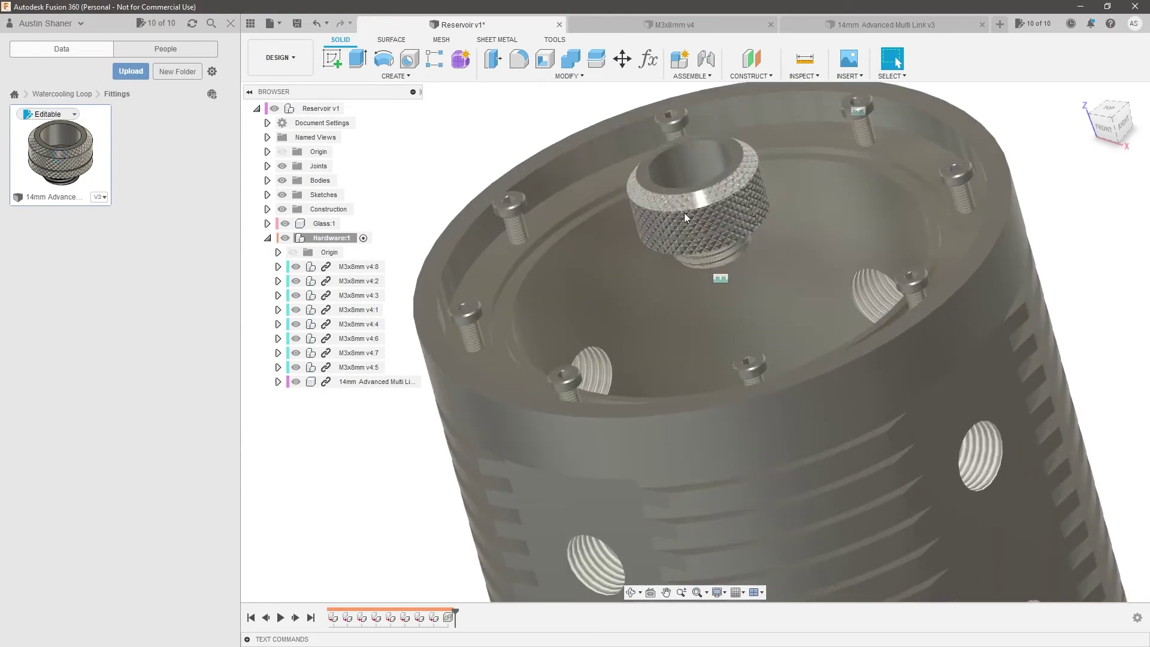
{"action": "scroll", "coordinate": [680, 210], "scroll_direction": "down", "scroll_amount": 5}
{"action": "left_click_drag", "start_coordinate": [721, 233], "coordinate": [509, 323]}
Join the fitting's threaded end to the upper threaded port on the reservoir's side
{"action": "middle_click_drag", "start_coordinate": [628, 350], "coordinate": [569, 243], "text": "shift"}
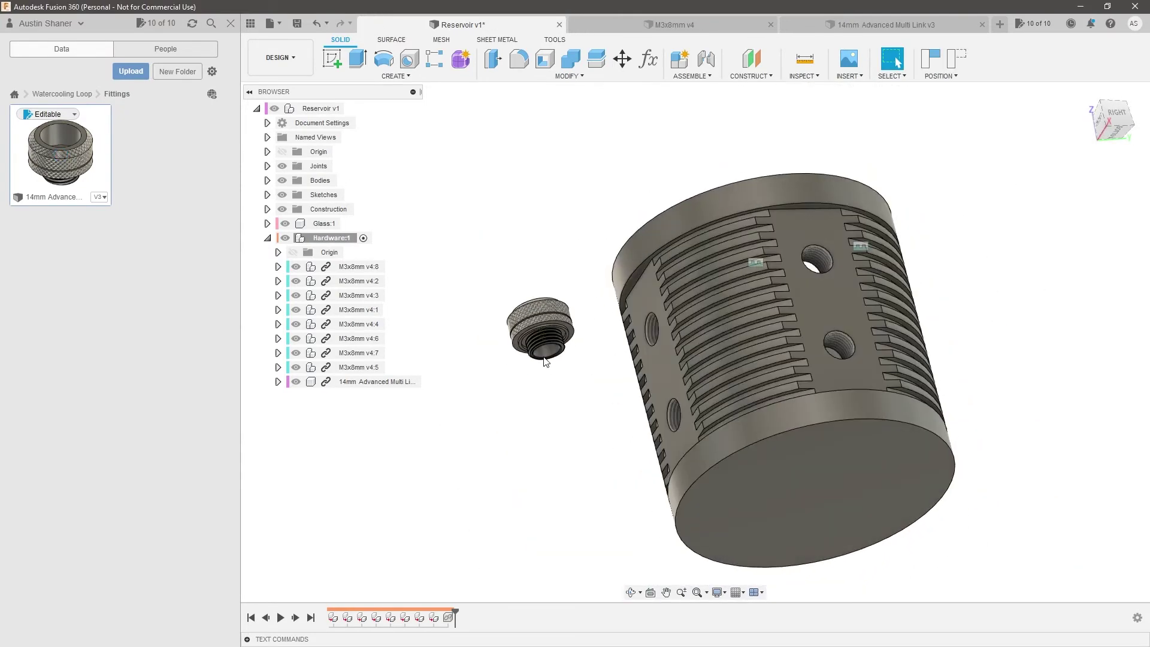
{"action": "scroll", "coordinate": [566, 307], "scroll_direction": "up", "scroll_amount": 3}
{"action": "scroll", "coordinate": [570, 301], "scroll_direction": "up", "scroll_amount": 3}
{"action": "scroll", "coordinate": [588, 298], "scroll_direction": "down", "scroll_amount": 2}
{"action": "middle_click_drag", "start_coordinate": [694, 290], "coordinate": [841, 380], "text": "shift"}
{"action": "key", "text": "j"}
{"action": "key", "text": "Return"}
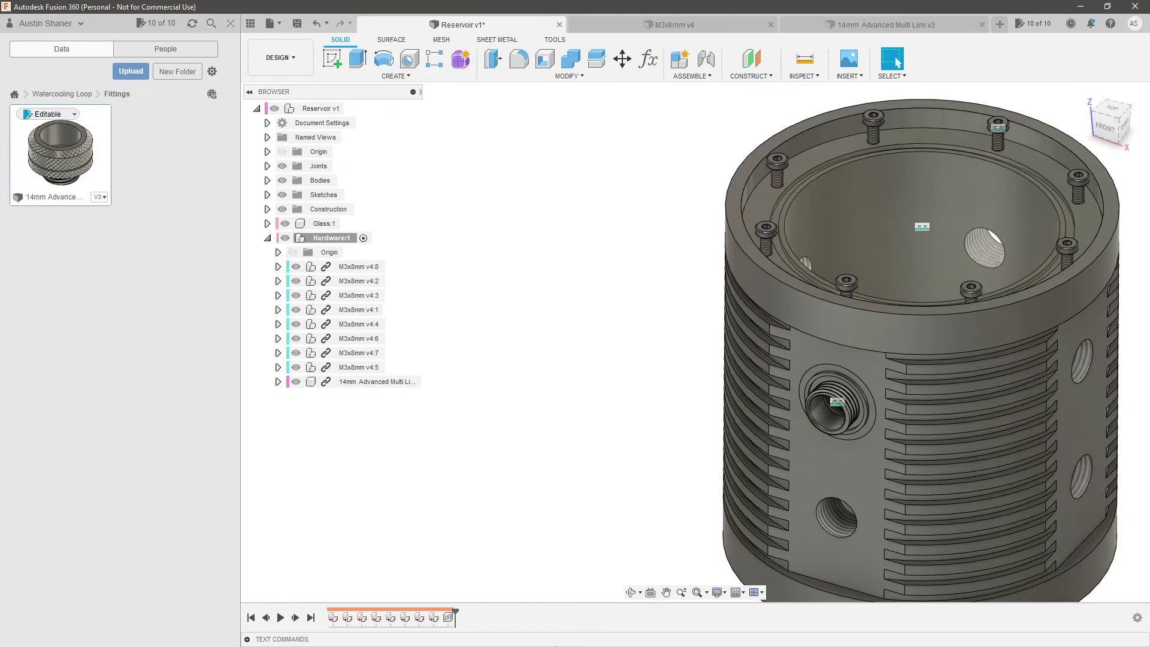
{"action": "left_click", "coordinate": [450, 619]}
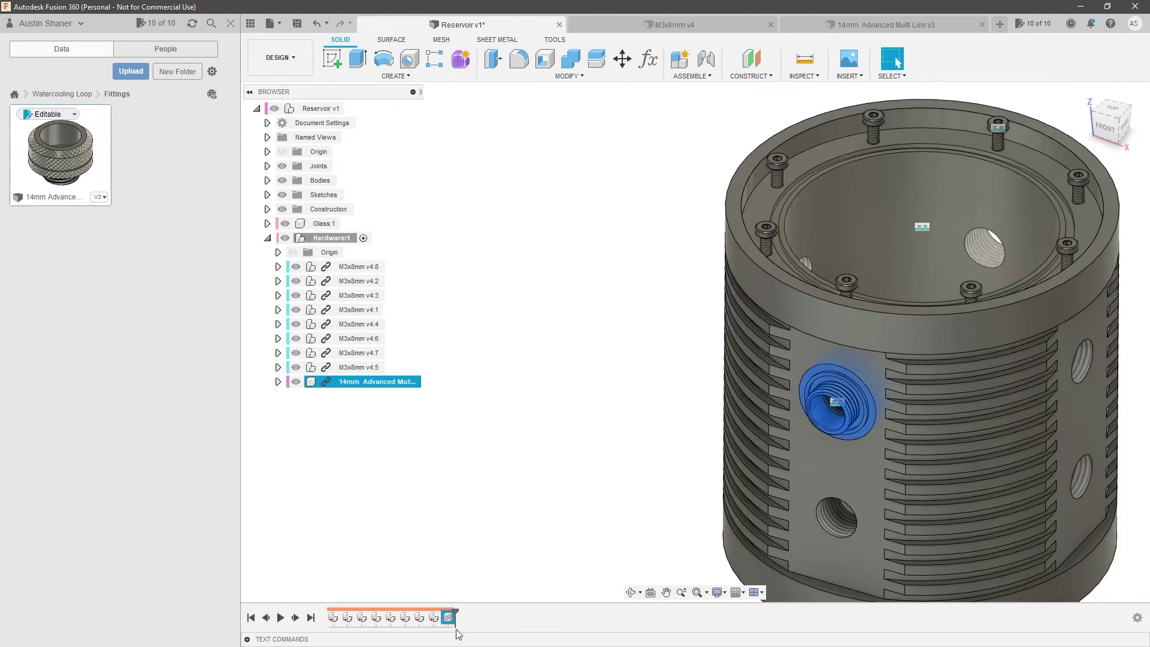
{"action": "left_click", "coordinate": [449, 618]}
{"action": "left_click", "coordinate": [448, 618]}
{"action": "left_click", "coordinate": [451, 619]}
{"action": "right_click", "coordinate": [450, 618]}
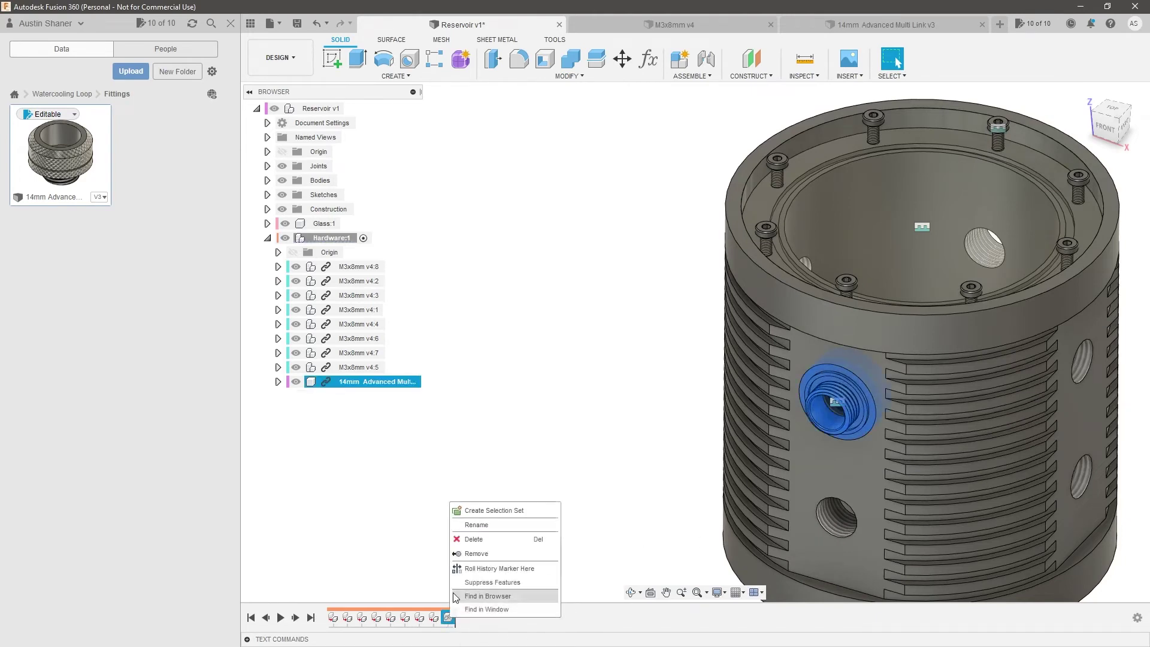
{"action": "left_click", "coordinate": [477, 542]}
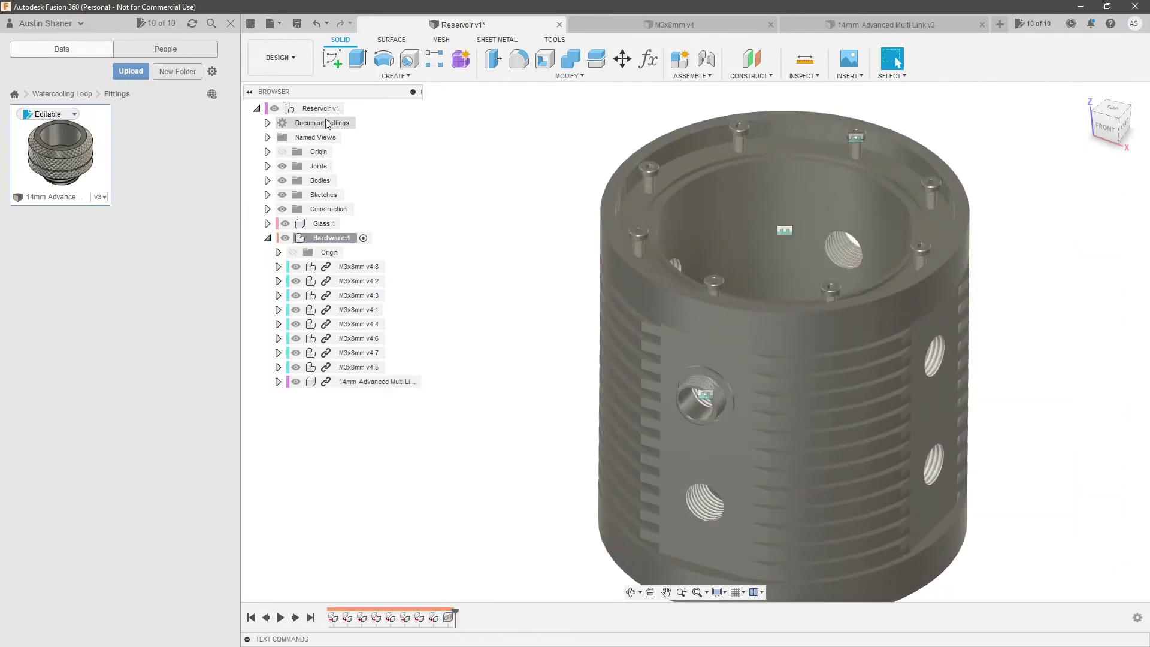
Activate the top-level Reservoir component and flip the alignment of the fitting's joint
{"action": "left_click", "coordinate": [354, 108]}
{"action": "right_click", "coordinate": [879, 618]}
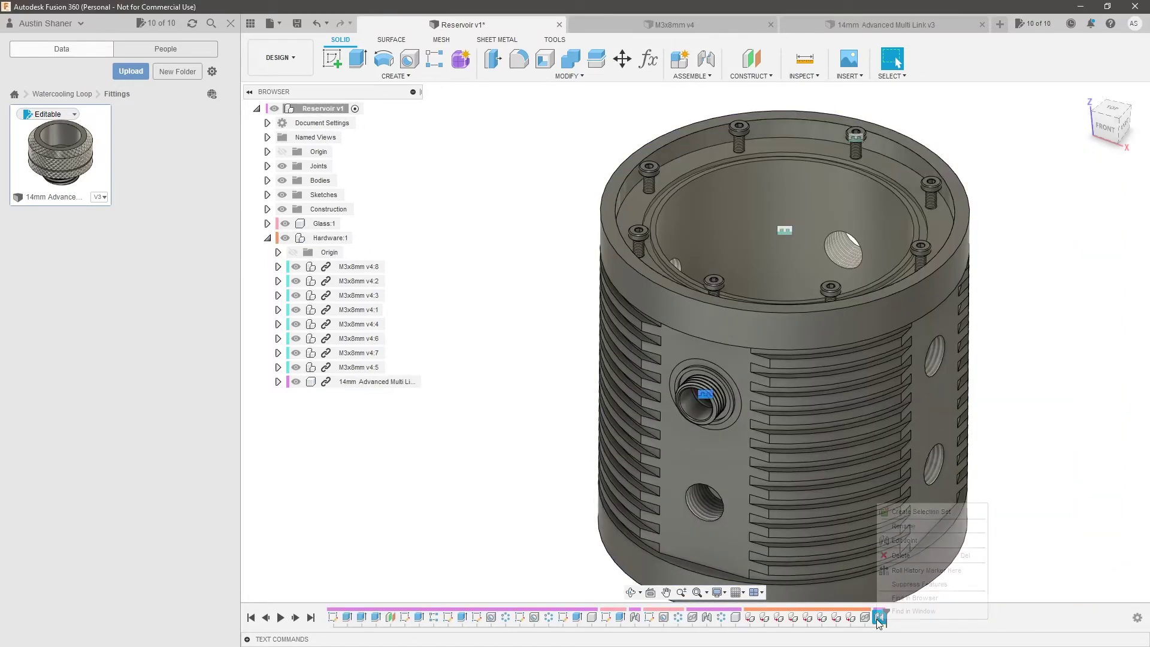
{"action": "left_click", "coordinate": [903, 541]}
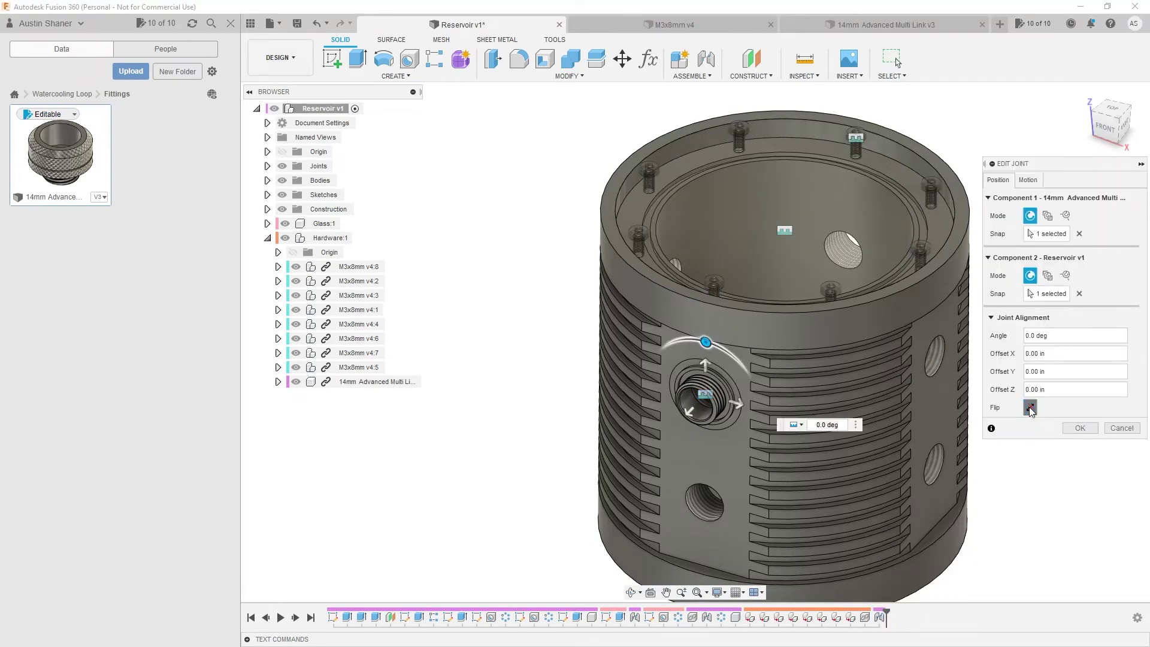
{"action": "left_click", "coordinate": [1030, 408]}
{"action": "left_click", "coordinate": [1081, 428]}
Examine the knurled fitting, the bolts and the remaining ports from several sides of the reservoir
{"action": "middle_click_drag", "start_coordinate": [703, 408], "coordinate": [621, 283], "text": "shift"}
{"action": "scroll", "coordinate": [691, 331], "scroll_direction": "up", "scroll_amount": 5}
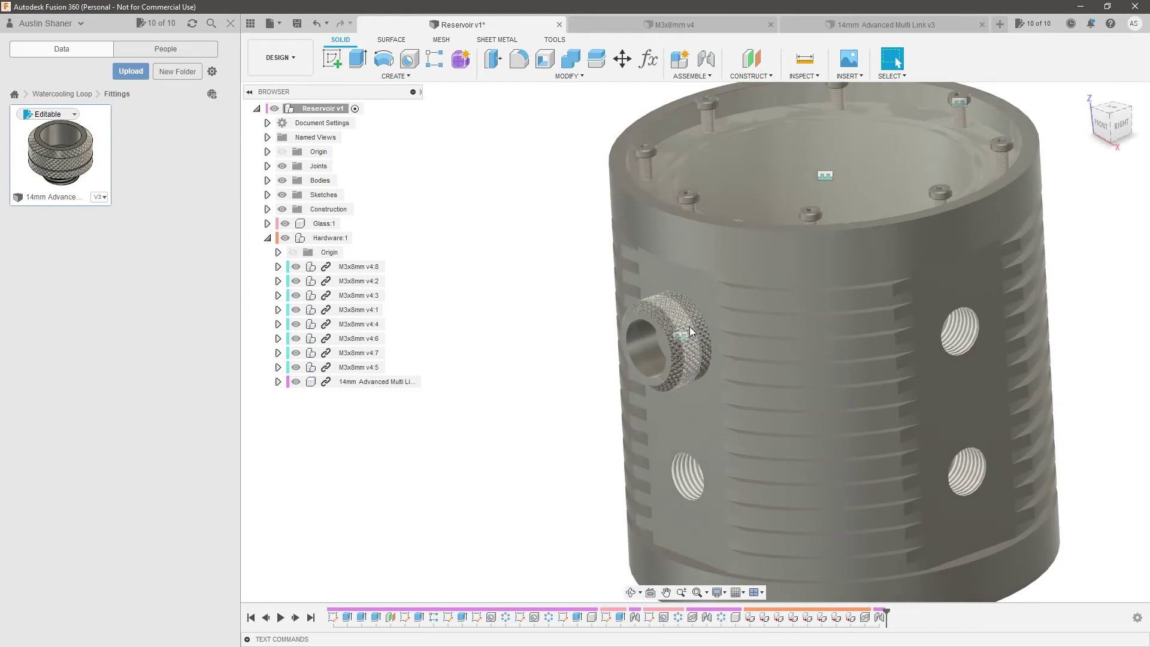
{"action": "scroll", "coordinate": [691, 331], "scroll_direction": "down", "scroll_amount": 4}
{"action": "middle_click_drag", "start_coordinate": [757, 366], "coordinate": [720, 351], "text": "shift"}
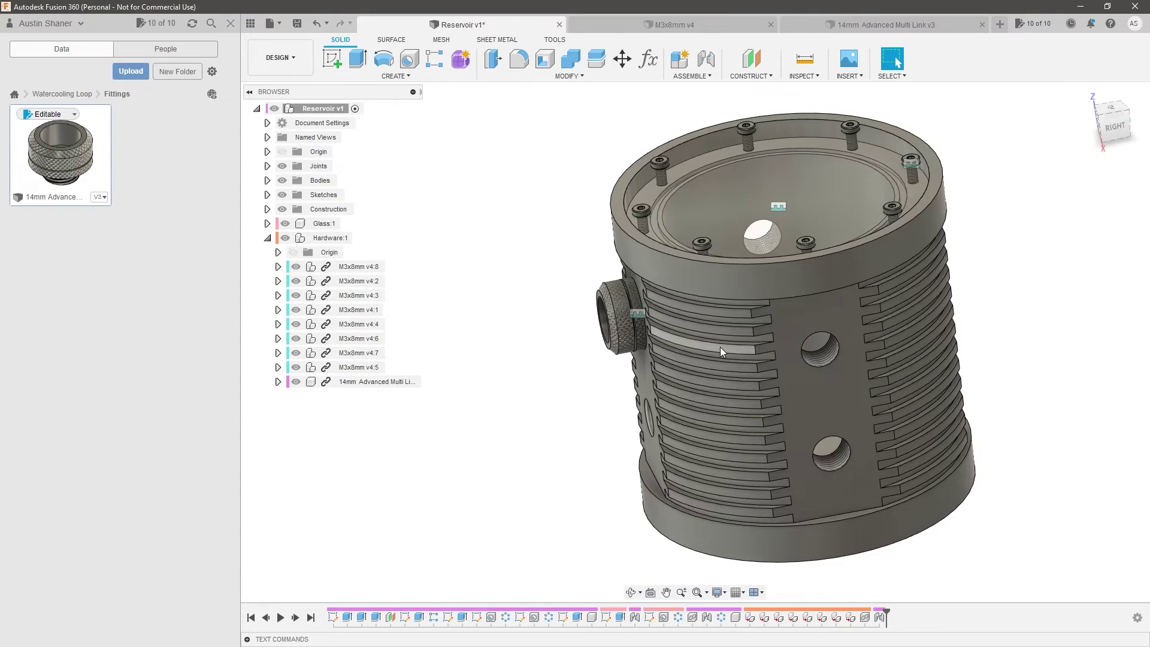
{"action": "scroll", "coordinate": [965, 389], "scroll_direction": "down", "scroll_amount": 3}
{"action": "scroll", "coordinate": [747, 337], "scroll_direction": "up", "scroll_amount": 2}
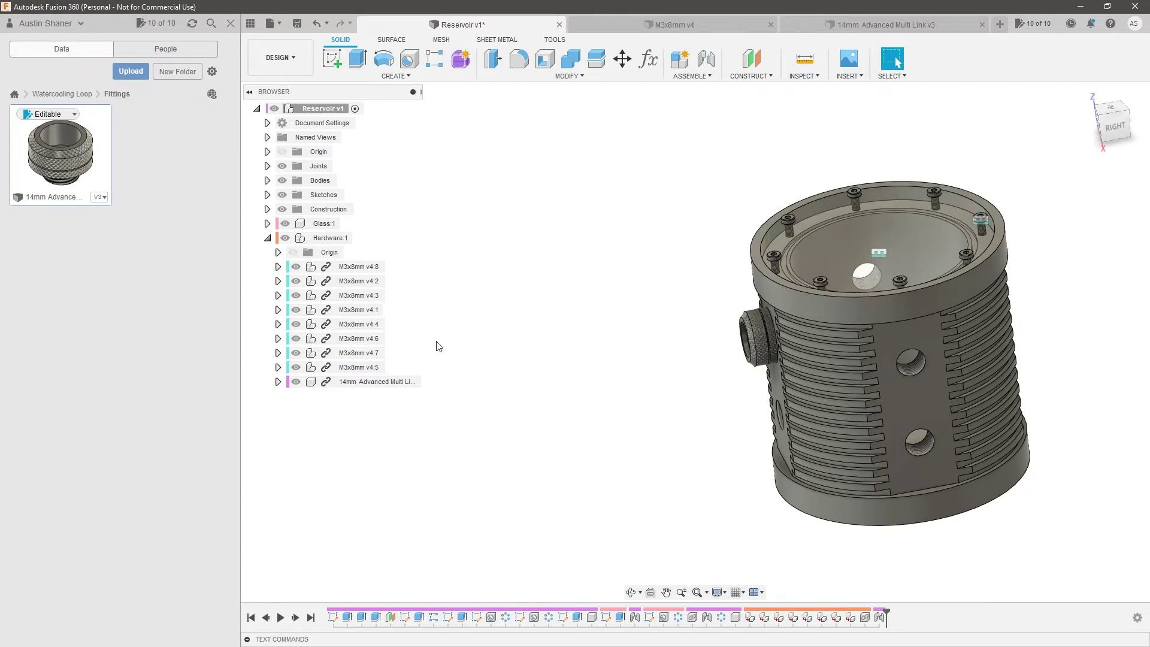
{"action": "middle_click_drag", "start_coordinate": [439, 347], "coordinate": [794, 413], "text": "shift"}
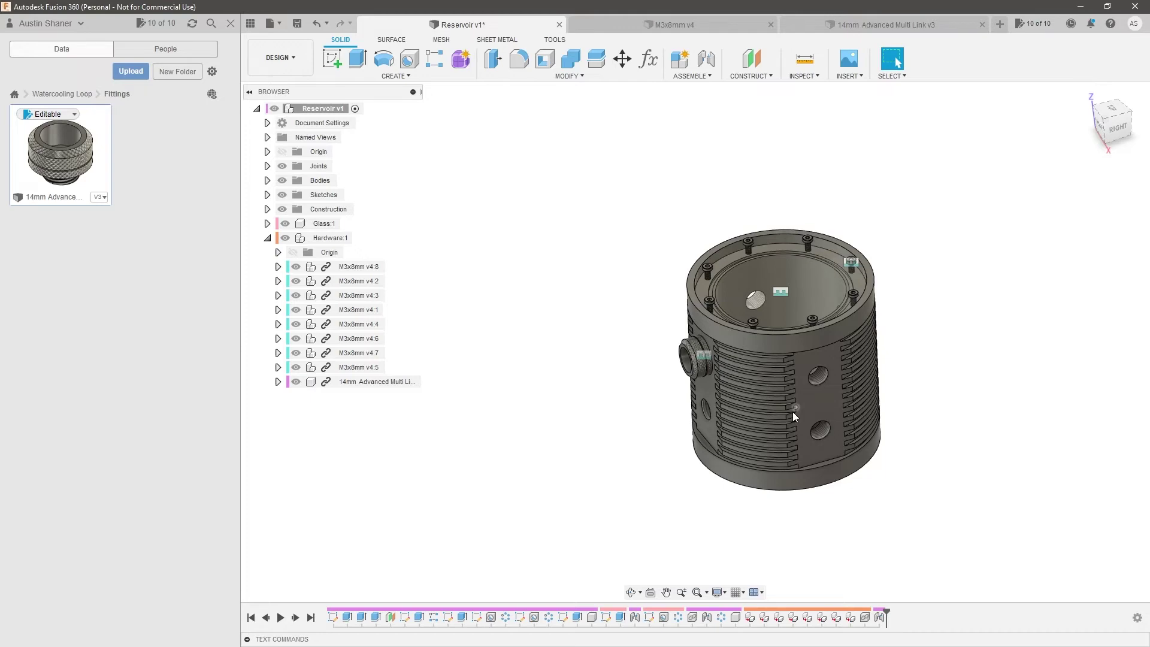
{"action": "middle_click_drag", "start_coordinate": [793, 412], "coordinate": [803, 377], "text": "shift"}
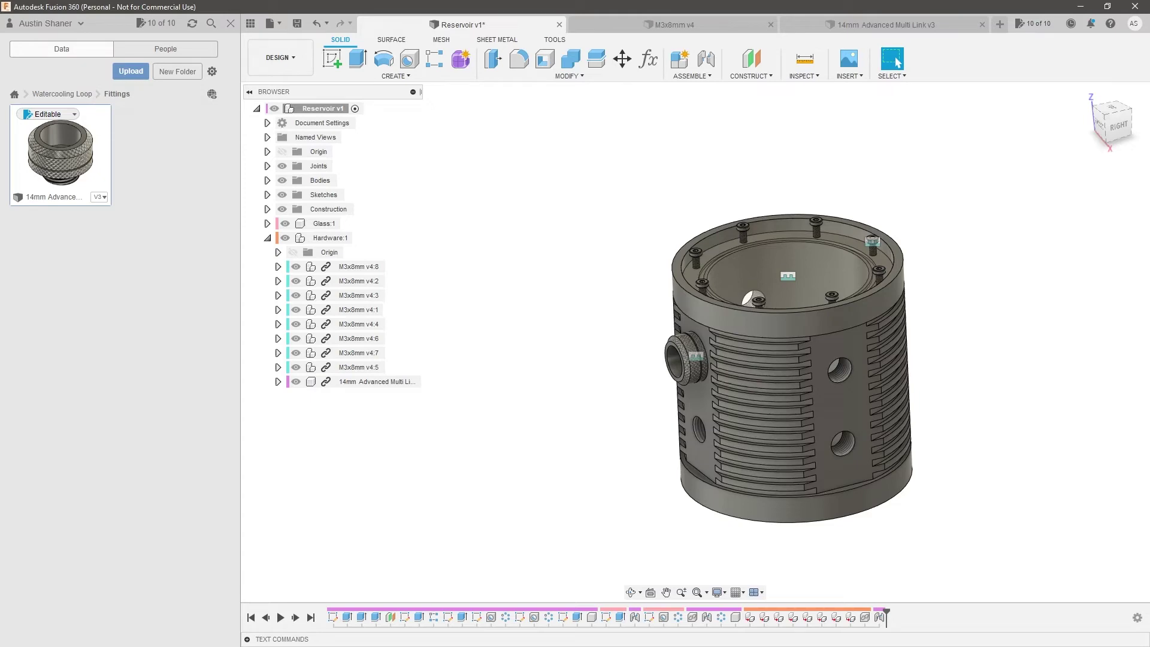
{"action": "mouse_move", "coordinate": [947, 298]}
{"action": "middle_mouse_down", "text": "shift"}
{"action": "mouse_move", "coordinate": [961, 252]}
{"action": "mouse_move", "coordinate": [989, 296]}
{"action": "mouse_move", "coordinate": [945, 288]}
{"action": "middle_mouse_up", "text": "shift"}
{"action": "scroll", "coordinate": [764, 465], "scroll_direction": "up", "scroll_amount": 3}
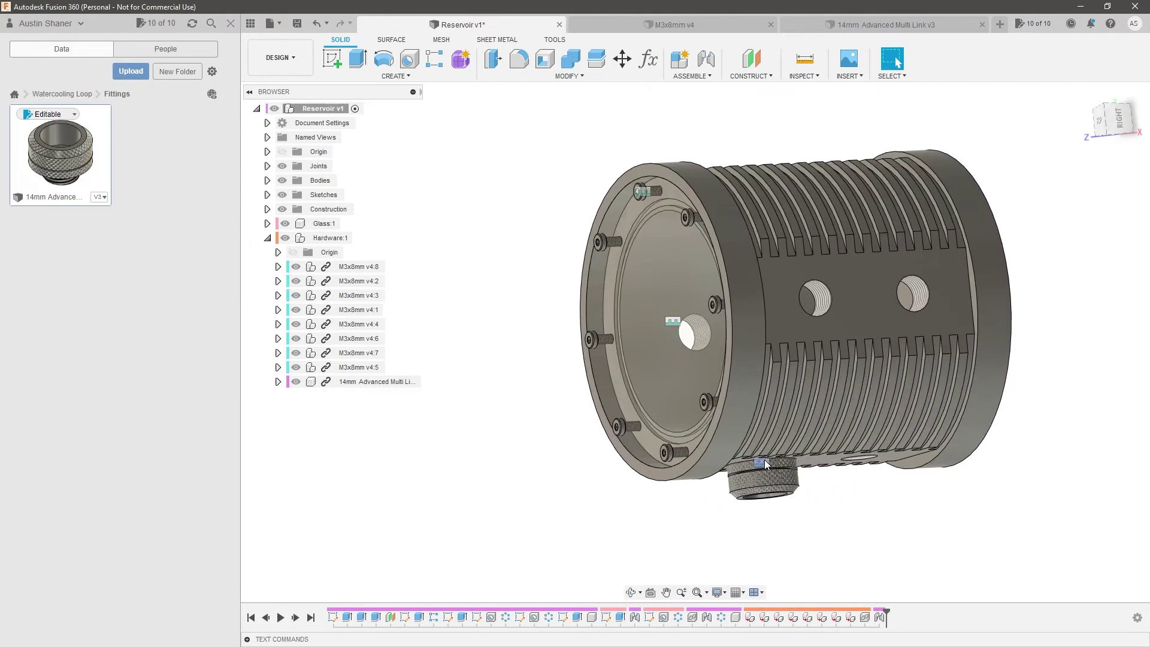
{"action": "scroll", "coordinate": [775, 474], "scroll_direction": "down", "scroll_amount": 2}
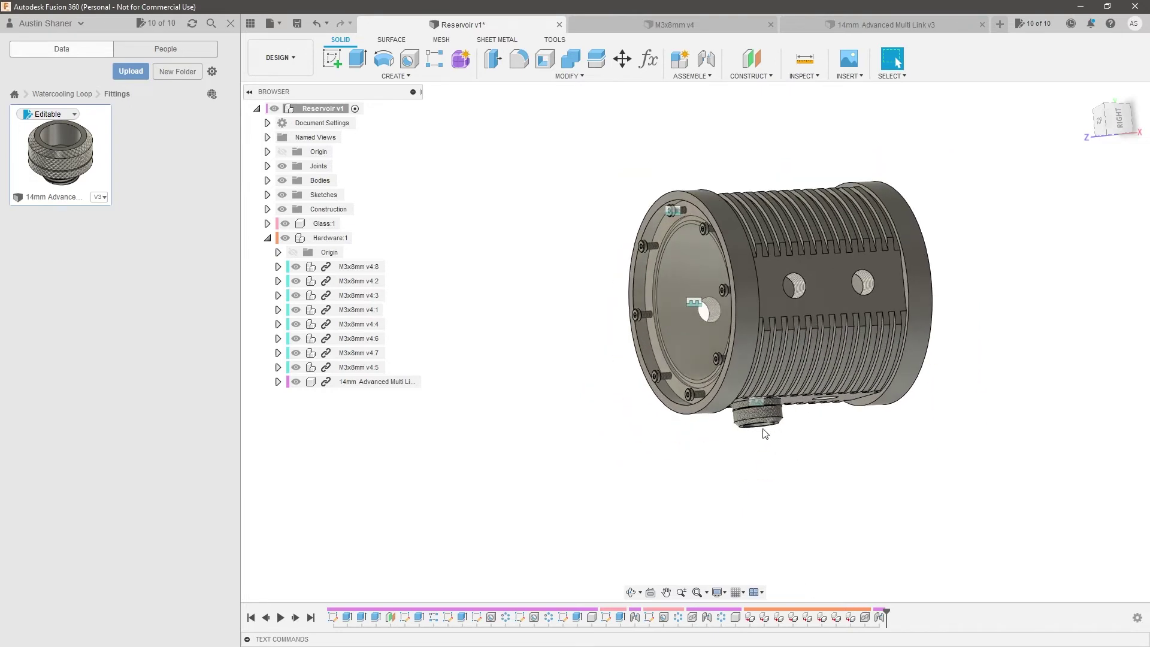
{"action": "middle_click_drag", "start_coordinate": [782, 537], "coordinate": [901, 500], "text": "shift"}
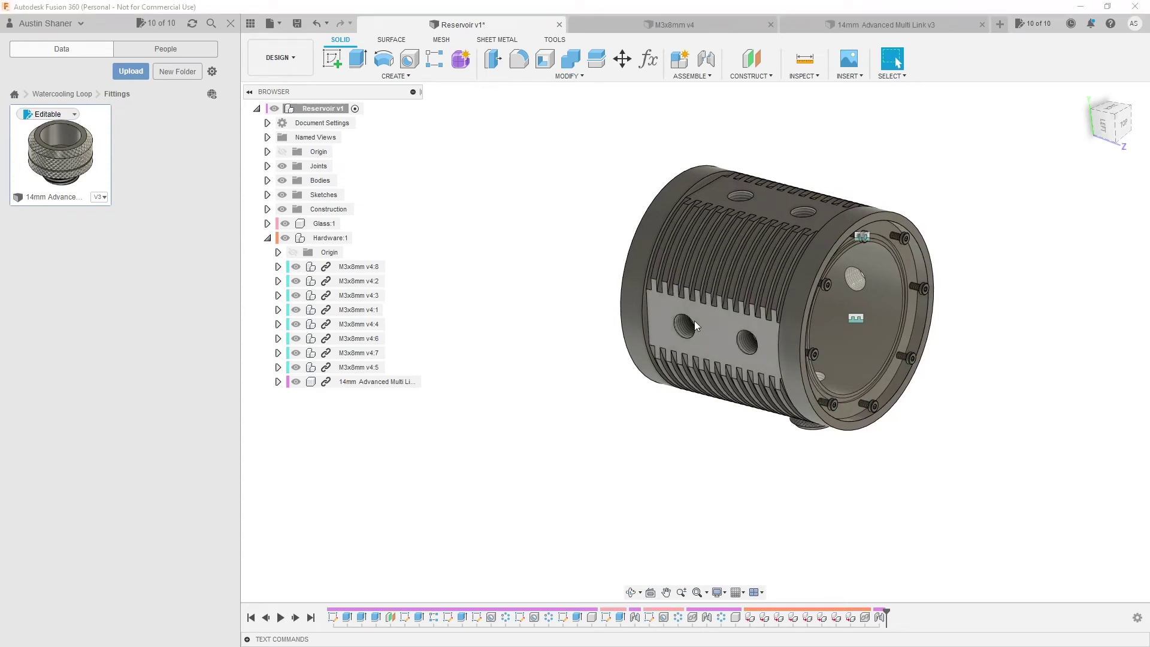
Insert a second 14mm Advanced Multi Link fitting and place it clear of the reservoir, rotated -90° about Y
{"action": "middle_click_drag", "start_coordinate": [695, 332], "coordinate": [897, 63], "text": "shift"}
{"action": "middle_click_drag", "start_coordinate": [650, 313], "coordinate": [675, 318], "text": "shift"}
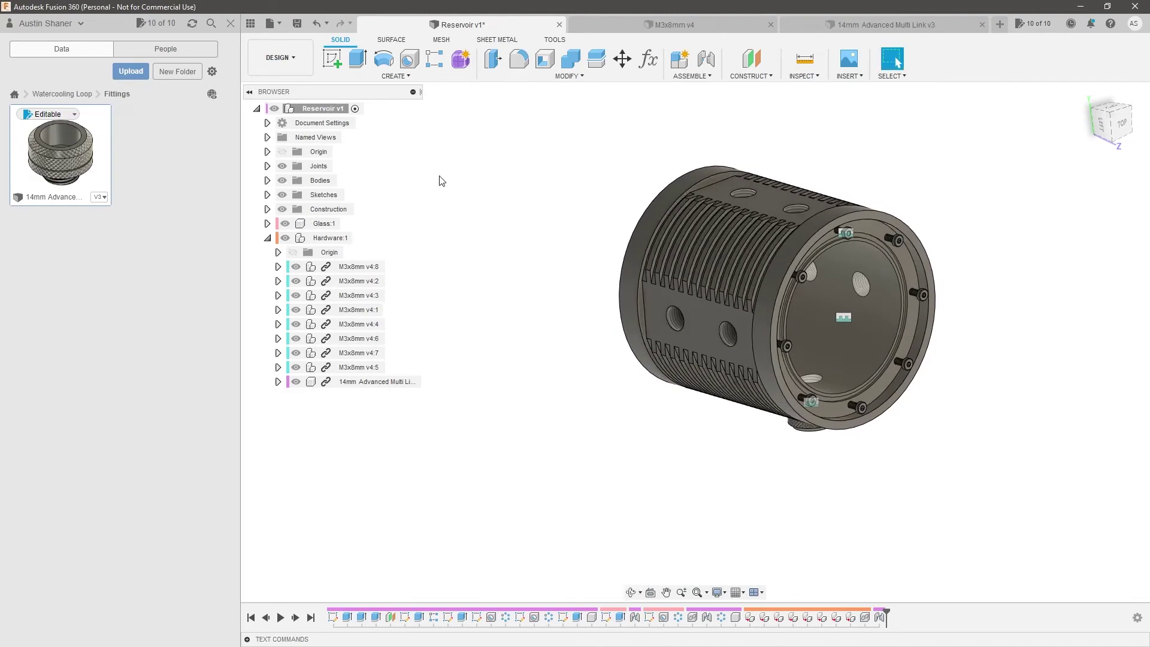
{"action": "left_click_drag", "start_coordinate": [58, 153], "coordinate": [466, 181]}
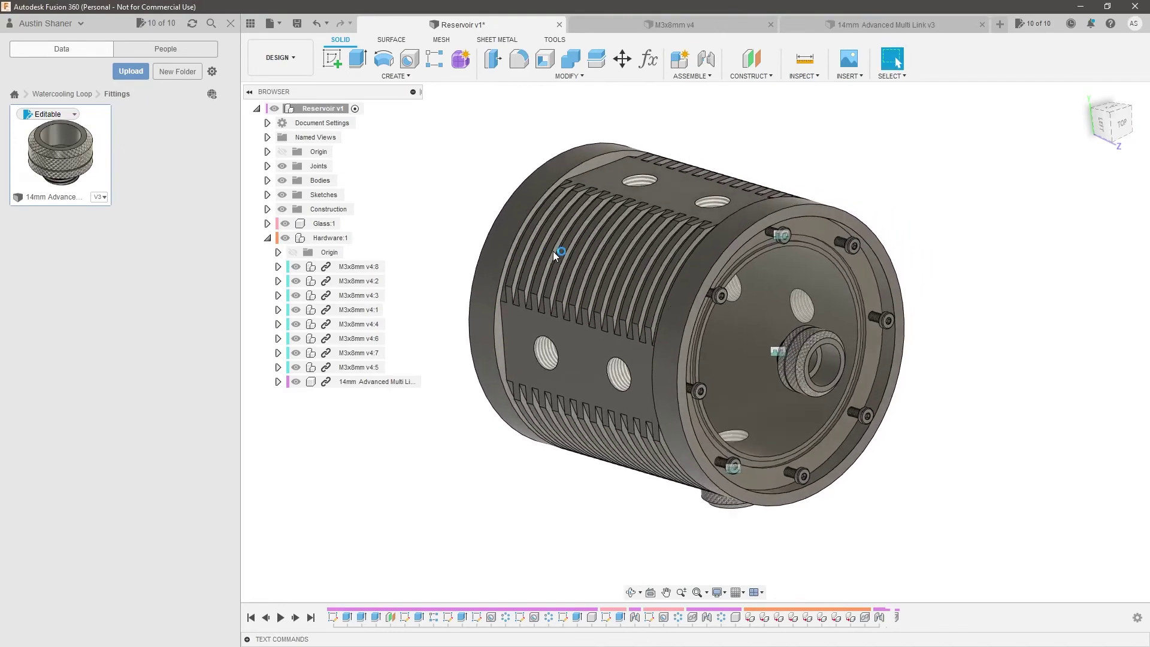
{"action": "left_click_drag", "start_coordinate": [872, 325], "coordinate": [689, 367]}
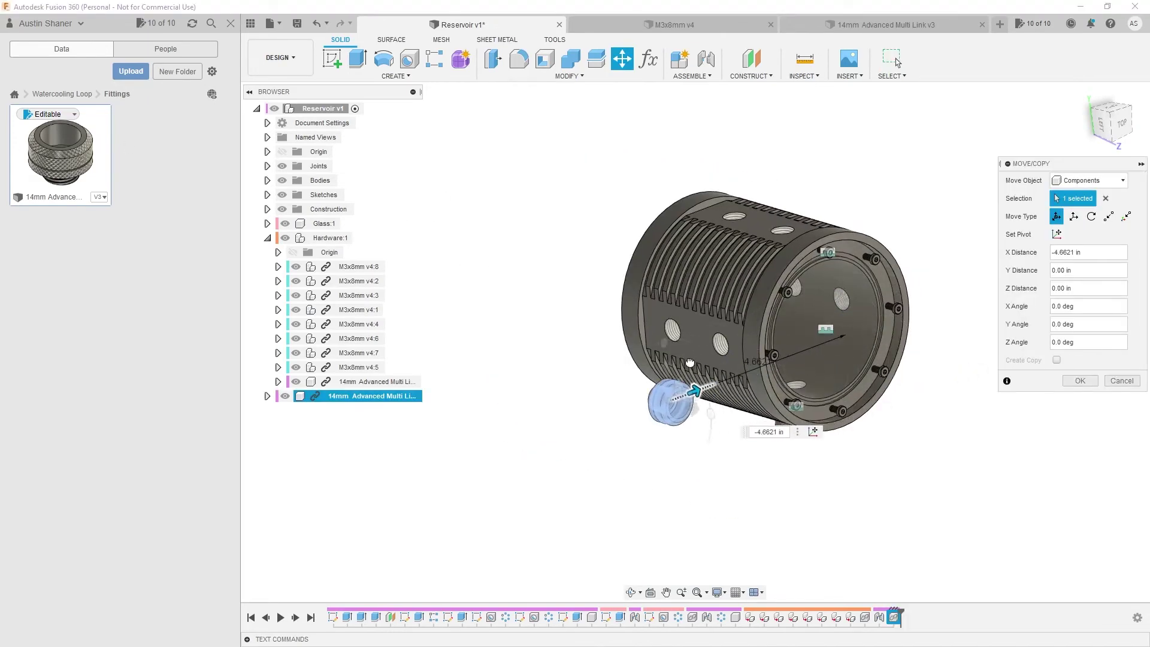
{"action": "middle_click_drag", "start_coordinate": [711, 361], "coordinate": [714, 421], "text": "shift"}
{"action": "left_click_drag", "start_coordinate": [715, 442], "coordinate": [727, 514]}
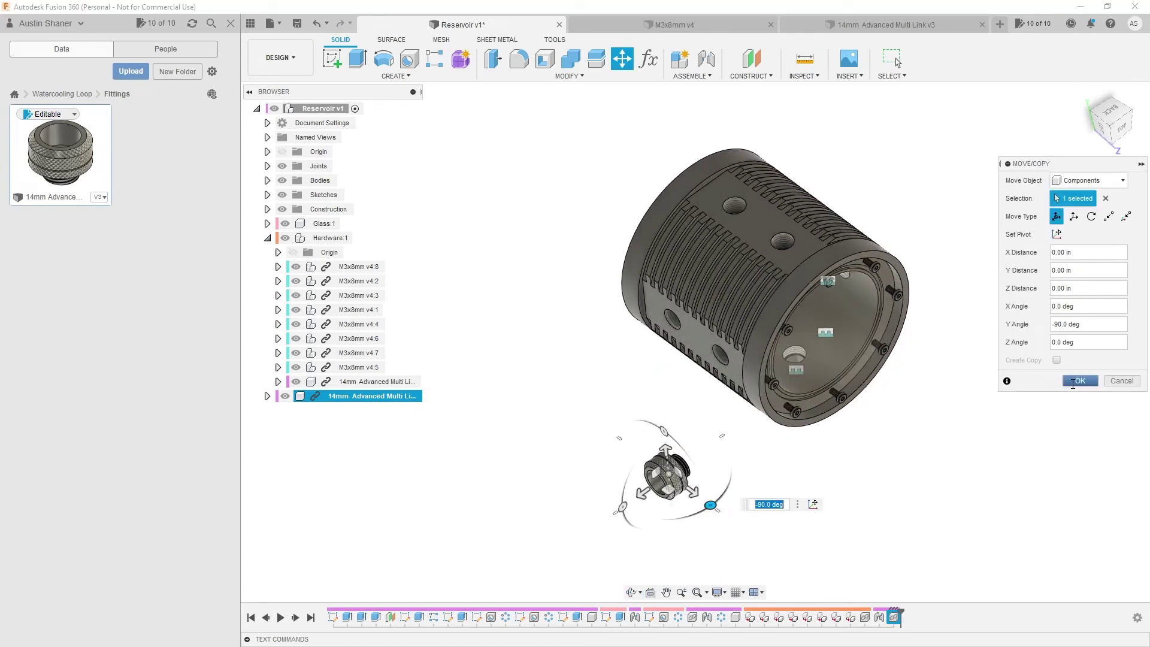
{"action": "left_click", "coordinate": [1073, 384]}
Join the second fitting's threaded end to the port farther from the bolted end on the reservoir's left side
{"action": "middle_click_drag", "start_coordinate": [851, 431], "coordinate": [573, 494], "text": "shift"}
{"action": "scroll", "coordinate": [571, 479], "scroll_direction": "up", "scroll_amount": 5}
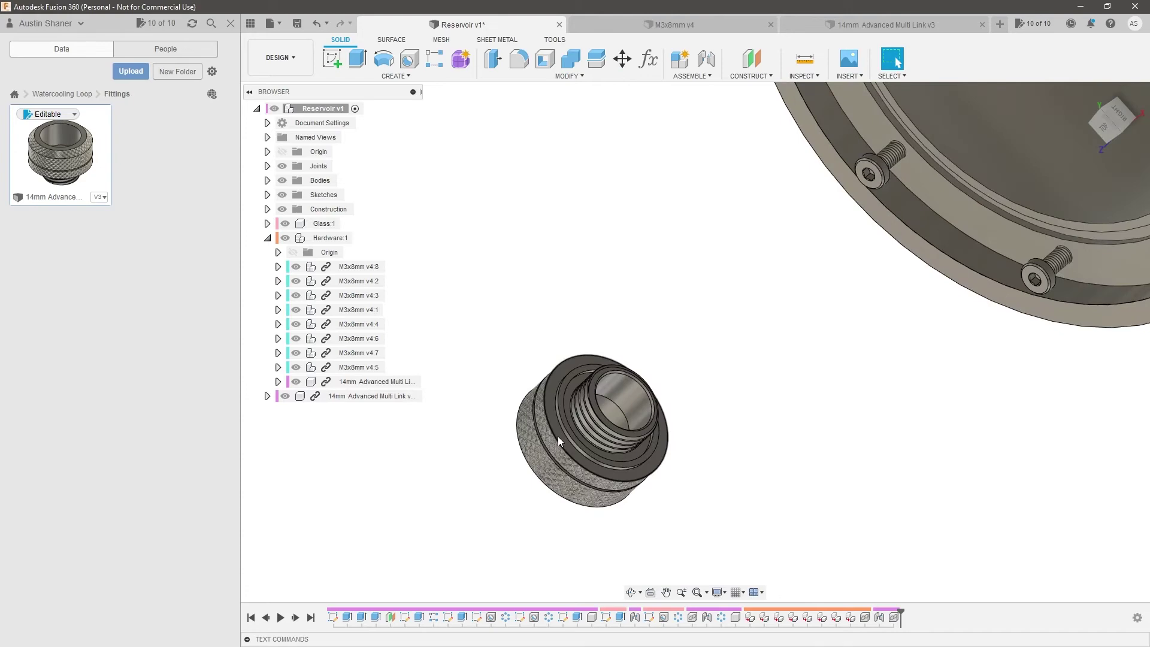
{"action": "scroll", "coordinate": [558, 436], "scroll_direction": "down", "scroll_amount": 4}
{"action": "middle_click_drag", "start_coordinate": [558, 436], "coordinate": [576, 224], "text": "shift"}
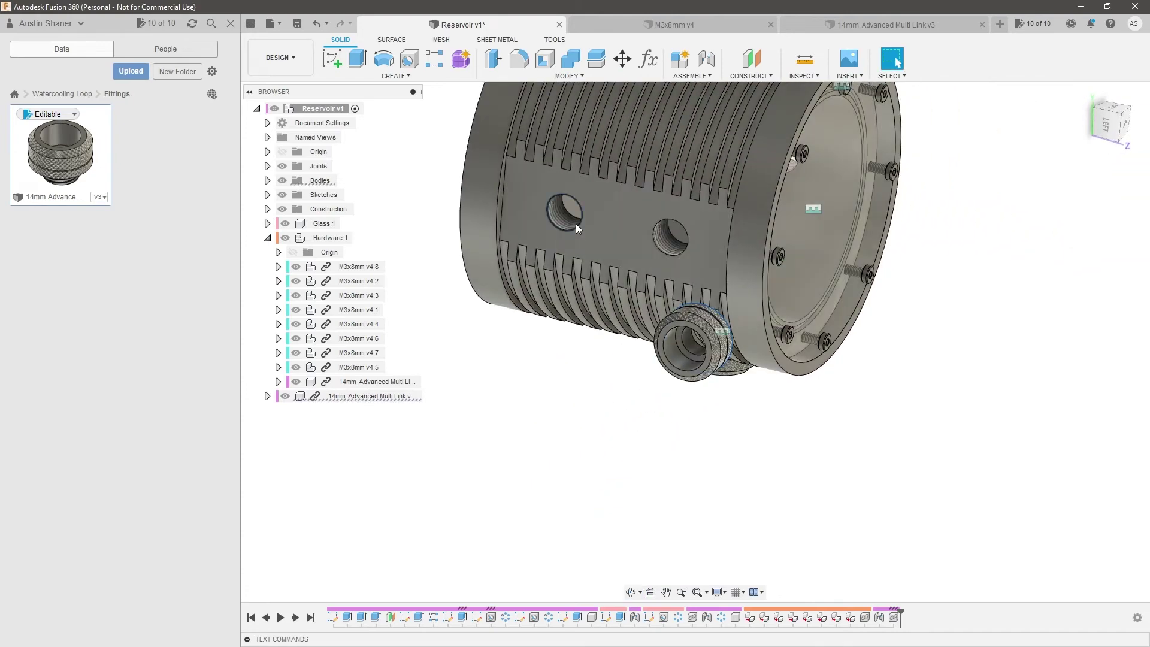
{"action": "key", "text": "j"}
{"action": "key", "text": "Return"}
Insert a third 14mm Advanced Multi Link fitting and place it clear of the reservoir's opposite side, rotated 90°
{"action": "scroll", "coordinate": [878, 462], "scroll_direction": "down", "scroll_amount": 3}
{"action": "left_click_drag", "start_coordinate": [85, 171], "coordinate": [845, 174]}
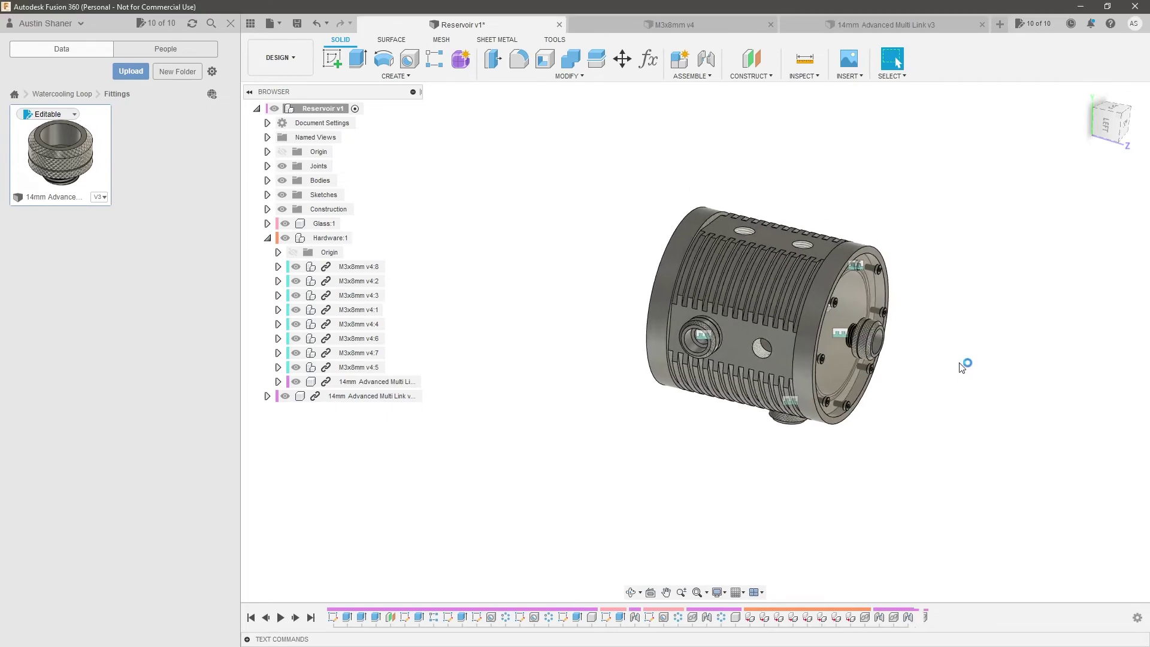
{"action": "scroll", "coordinate": [961, 367], "scroll_direction": "up", "scroll_amount": 3}
{"action": "middle_click_drag", "start_coordinate": [952, 361], "coordinate": [860, 414], "text": "shift"}
{"action": "left_click_drag", "start_coordinate": [786, 387], "coordinate": [892, 287]}
{"action": "scroll", "coordinate": [851, 365], "scroll_direction": "down", "scroll_amount": 3}
{"action": "scroll", "coordinate": [883, 320], "scroll_direction": "up", "scroll_amount": 2}
{"action": "left_click", "coordinate": [1081, 381]}
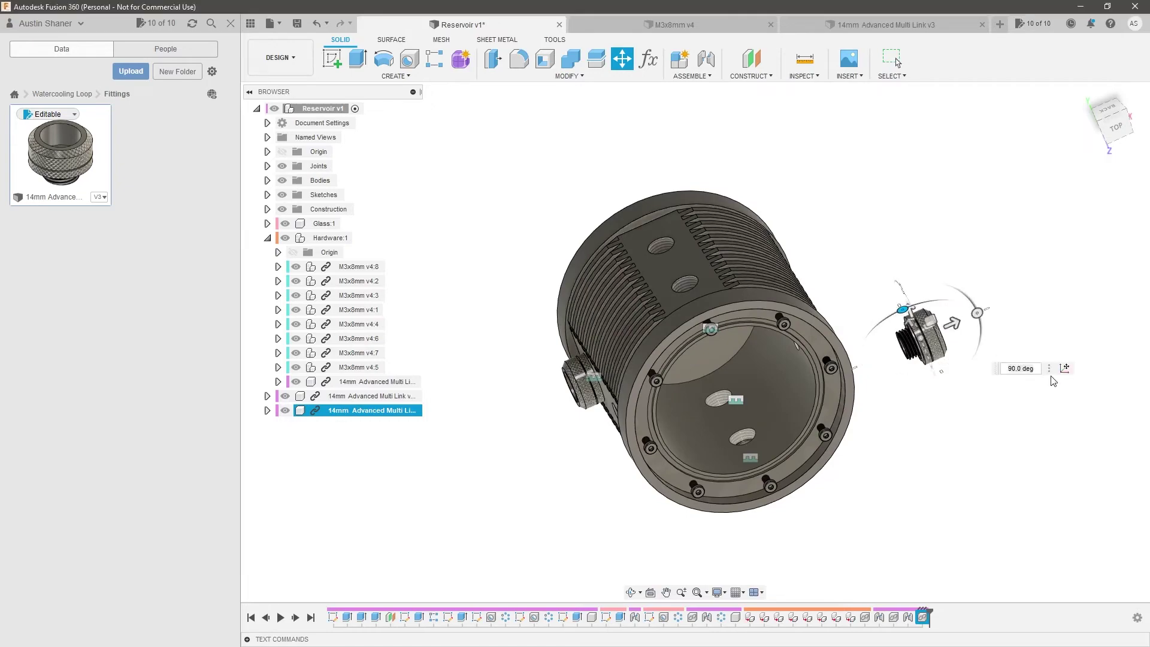
Join the third fitting's threaded end to the port farther from the bolted end on the reservoir's right side
{"action": "scroll", "coordinate": [919, 339], "scroll_direction": "up", "scroll_amount": 5}
{"action": "scroll", "coordinate": [889, 306], "scroll_direction": "down", "scroll_amount": 5}
{"action": "middle_click_drag", "start_coordinate": [889, 307], "coordinate": [966, 351], "text": "shift"}
{"action": "scroll", "coordinate": [966, 351], "scroll_direction": "up", "scroll_amount": 3}
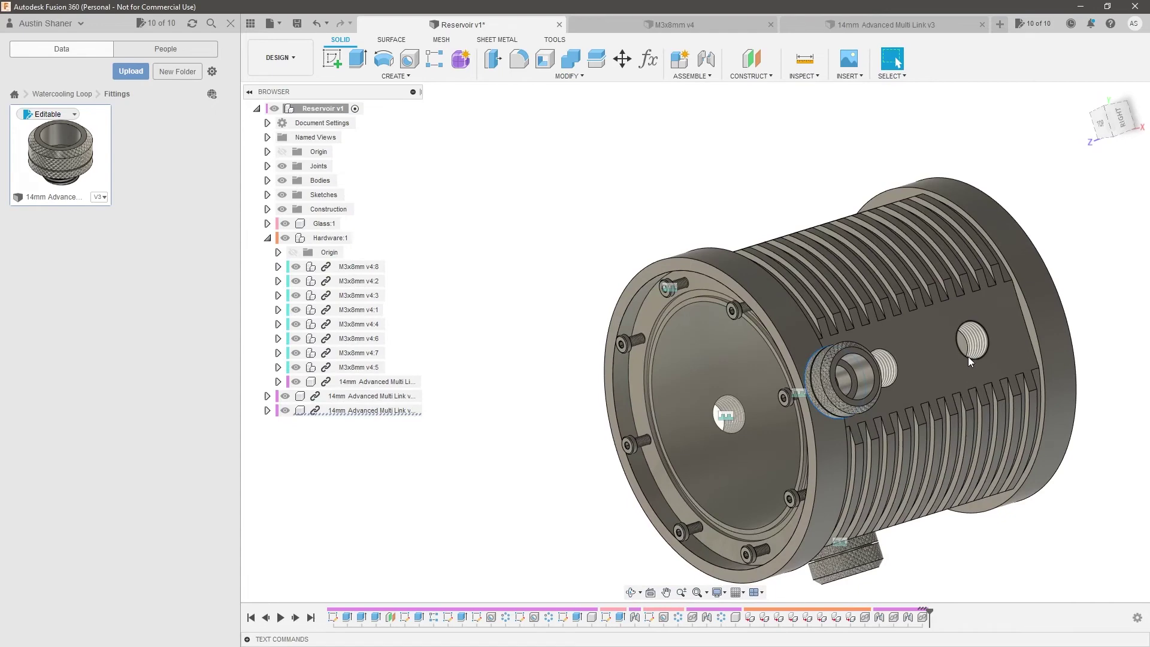
{"action": "key", "text": "j"}
{"action": "key", "text": "Return"}
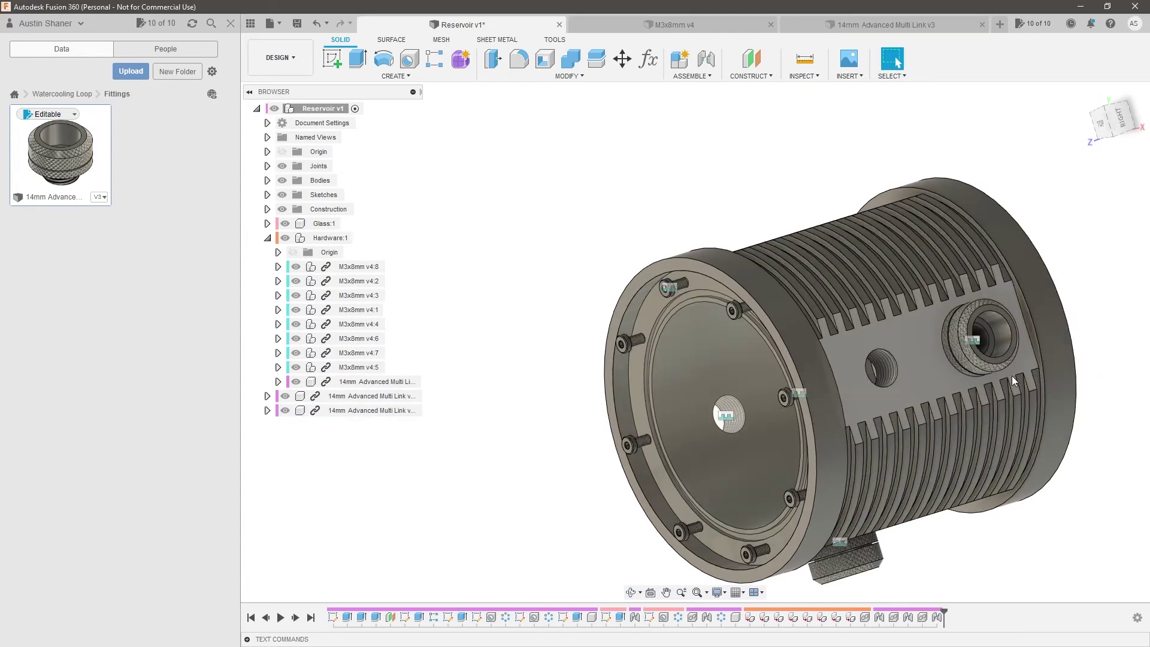
Examine the jointed fittings on both sides of the reservoir and their orientation
{"action": "scroll", "coordinate": [834, 347], "scroll_direction": "down", "scroll_amount": 4}
{"action": "middle_click_drag", "start_coordinate": [837, 358], "coordinate": [949, 392], "text": "shift"}
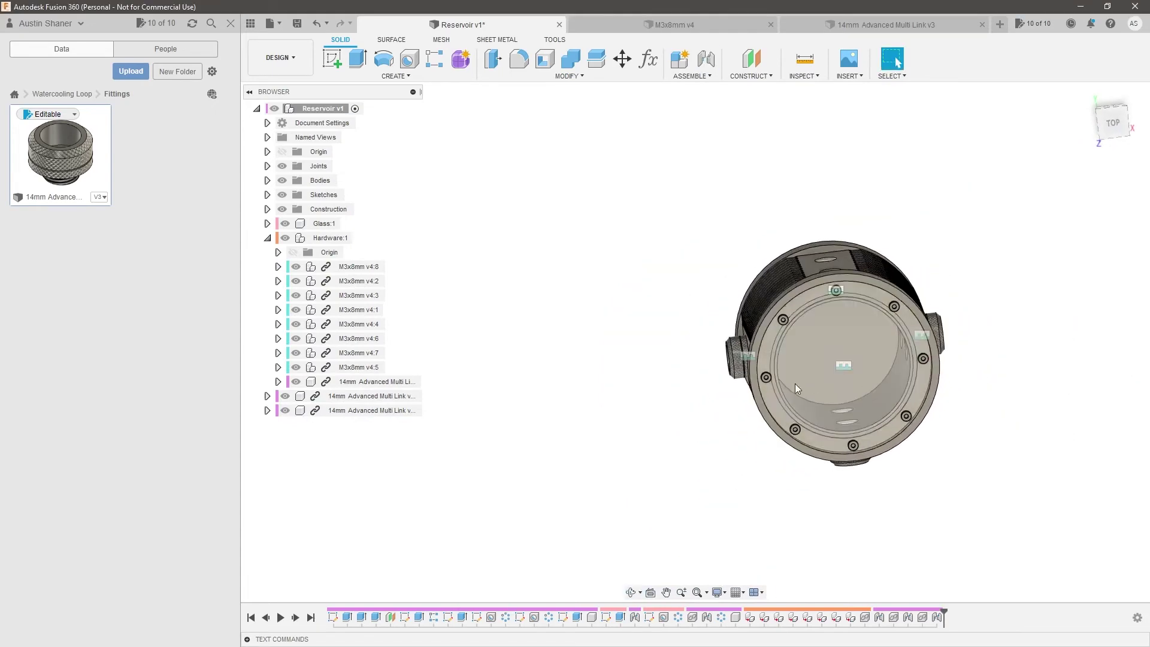
{"action": "scroll", "coordinate": [874, 451], "scroll_direction": "up", "scroll_amount": 3}
{"action": "middle_click_drag", "start_coordinate": [875, 451], "coordinate": [892, 445], "text": "shift"}
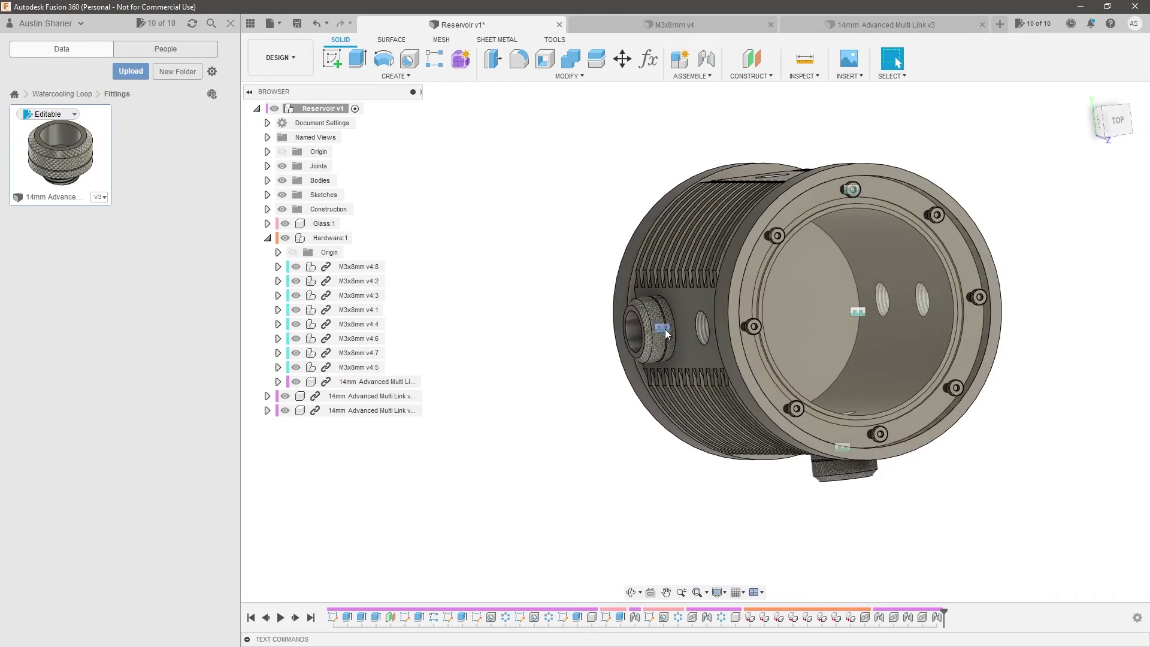
{"action": "scroll", "coordinate": [836, 457], "scroll_direction": "down", "scroll_amount": 3}
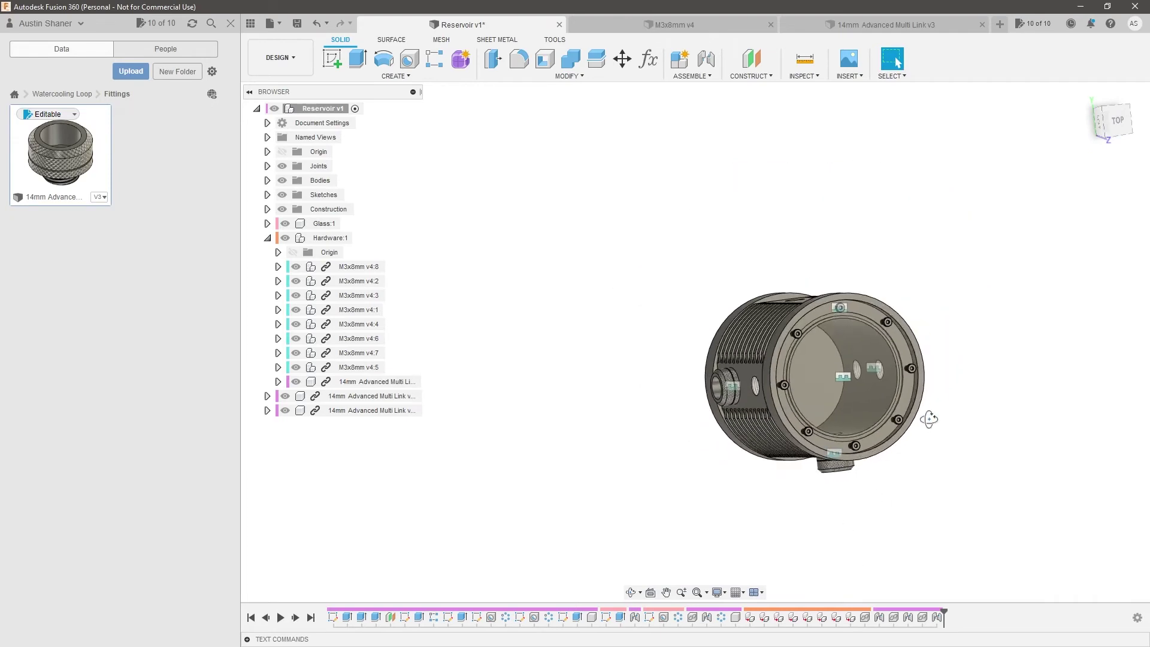
{"action": "middle_click_drag", "start_coordinate": [930, 419], "coordinate": [837, 440], "text": "shift"}
{"action": "scroll", "coordinate": [891, 385], "scroll_direction": "up", "scroll_amount": 4}
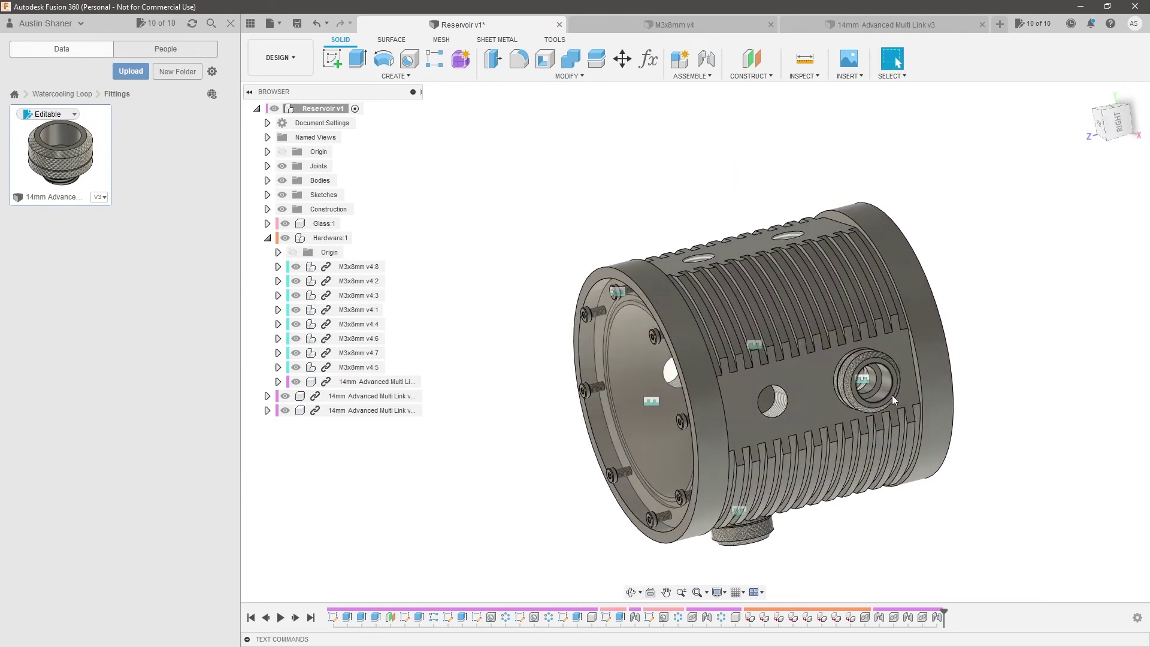
{"action": "scroll", "coordinate": [870, 393], "scroll_direction": "down", "scroll_amount": 2}
{"action": "middle_click_drag", "start_coordinate": [870, 393], "coordinate": [758, 279], "text": "shift"}
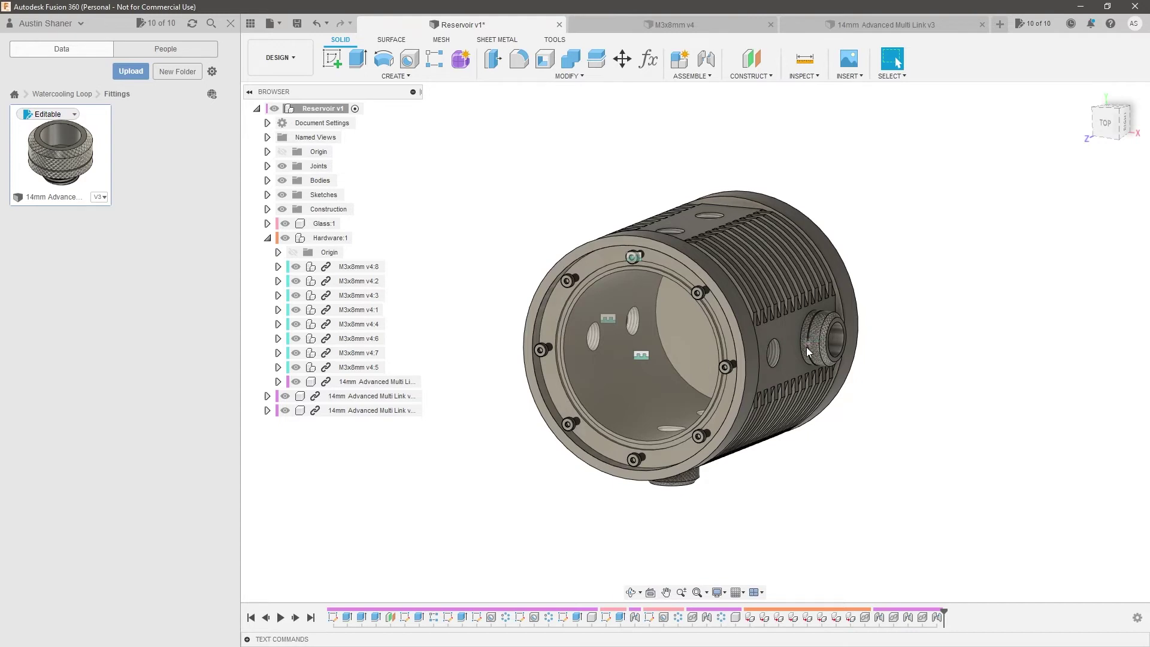
Examine the open threaded ports on the reservoir's flat strip without a fitting, and the ports visible inside
{"action": "scroll", "coordinate": [839, 371], "scroll_direction": "down", "scroll_amount": 3}
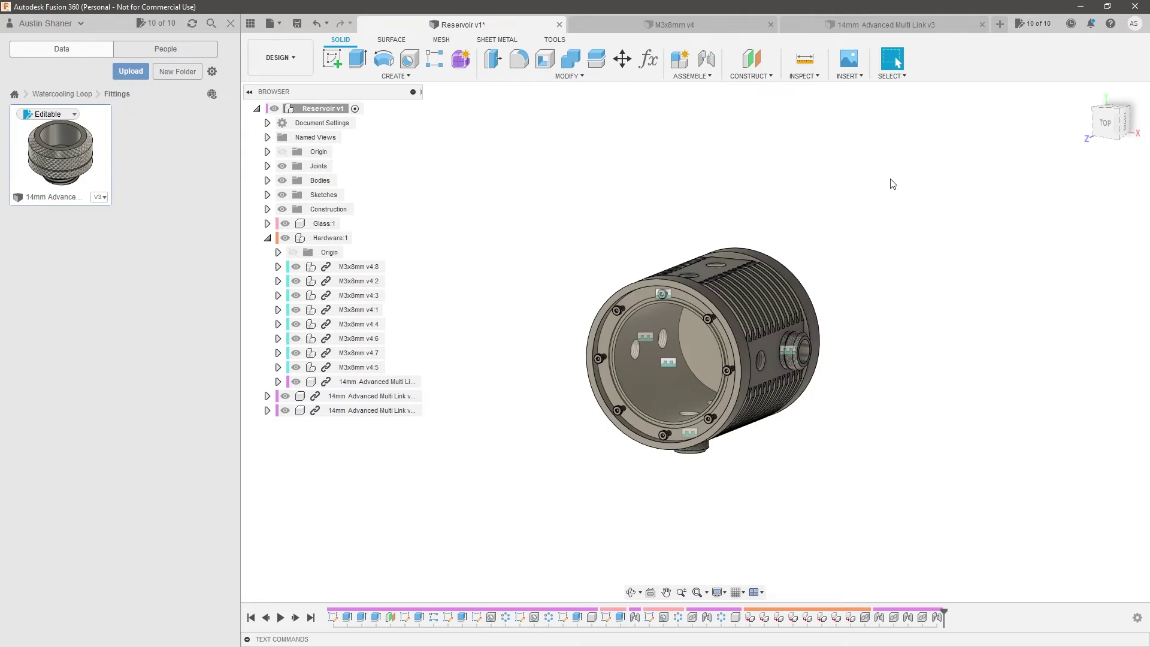
{"action": "middle_click_drag", "start_coordinate": [850, 275], "coordinate": [753, 263], "text": "shift"}
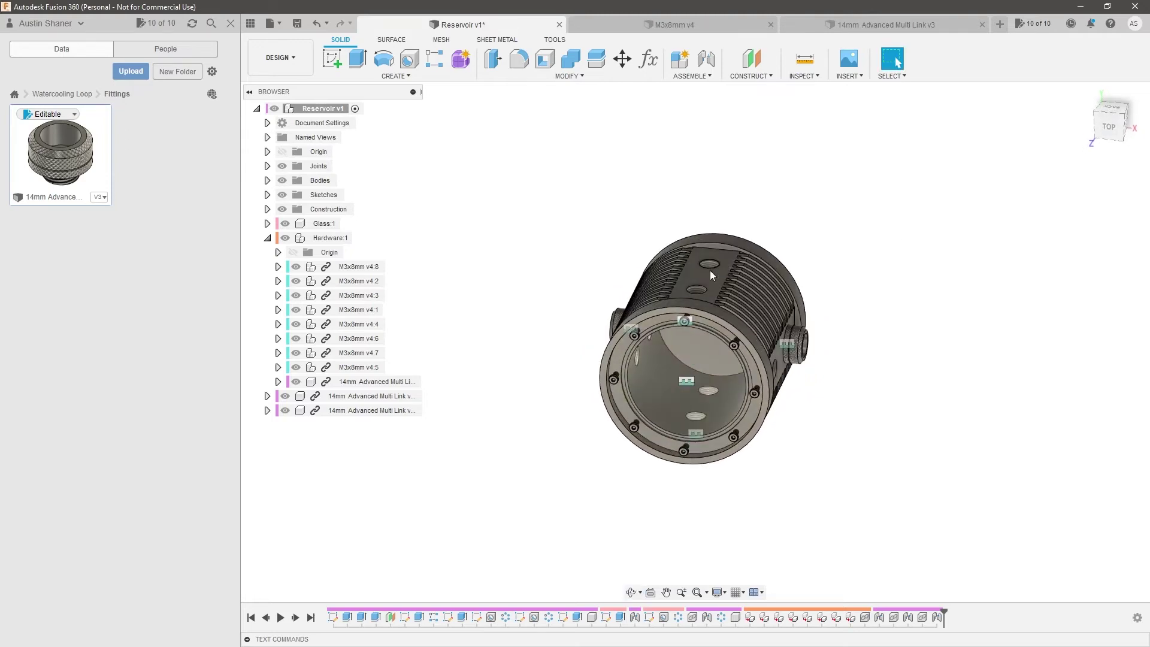
{"action": "scroll", "coordinate": [710, 267], "scroll_direction": "up", "scroll_amount": 3}
{"action": "scroll", "coordinate": [722, 282], "scroll_direction": "up", "scroll_amount": 2}
{"action": "scroll", "coordinate": [683, 302], "scroll_direction": "down", "scroll_amount": 5}
{"action": "middle_click_drag", "start_coordinate": [706, 281], "coordinate": [873, 357], "text": "shift"}
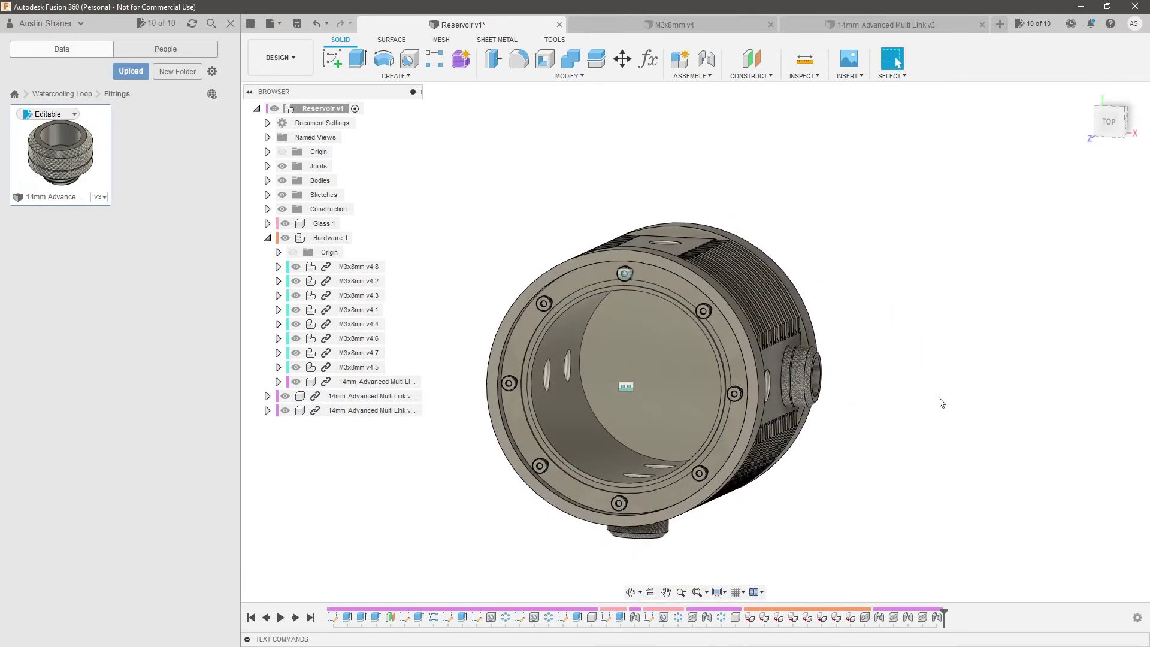
{"action": "middle_click_drag", "start_coordinate": [959, 350], "coordinate": [673, 287], "text": "shift"}
{"action": "scroll", "coordinate": [704, 276], "scroll_direction": "up", "scroll_amount": 3}
{"action": "left_click", "coordinate": [669, 300]}
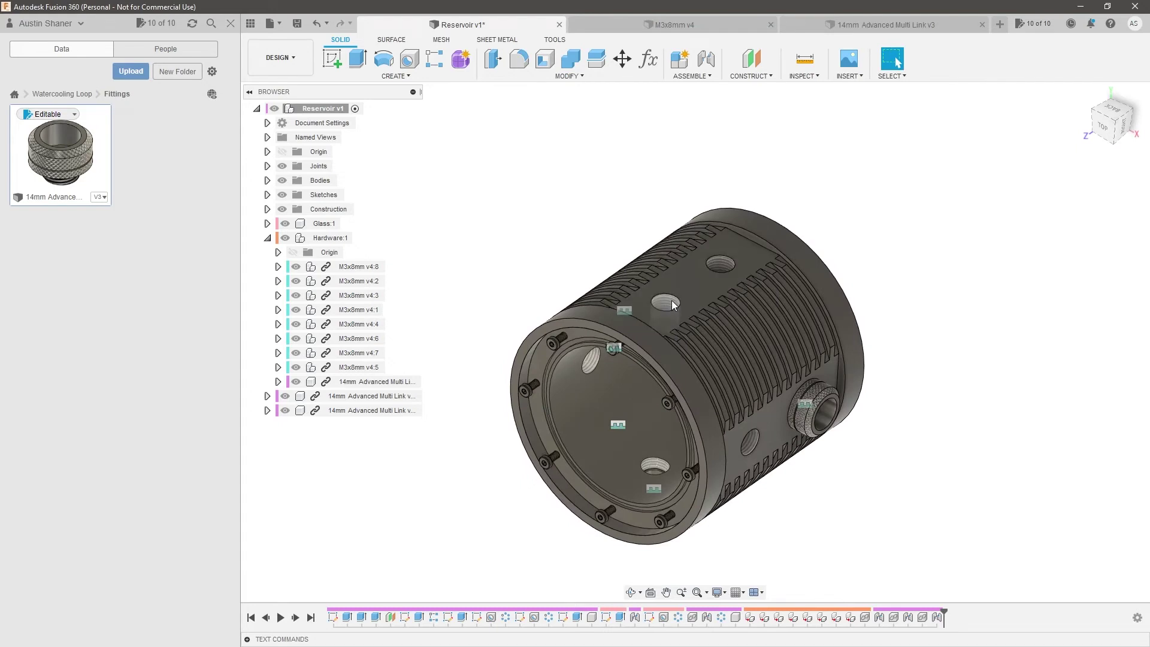
{"action": "middle_click_drag", "start_coordinate": [726, 263], "coordinate": [714, 304], "text": "shift"}
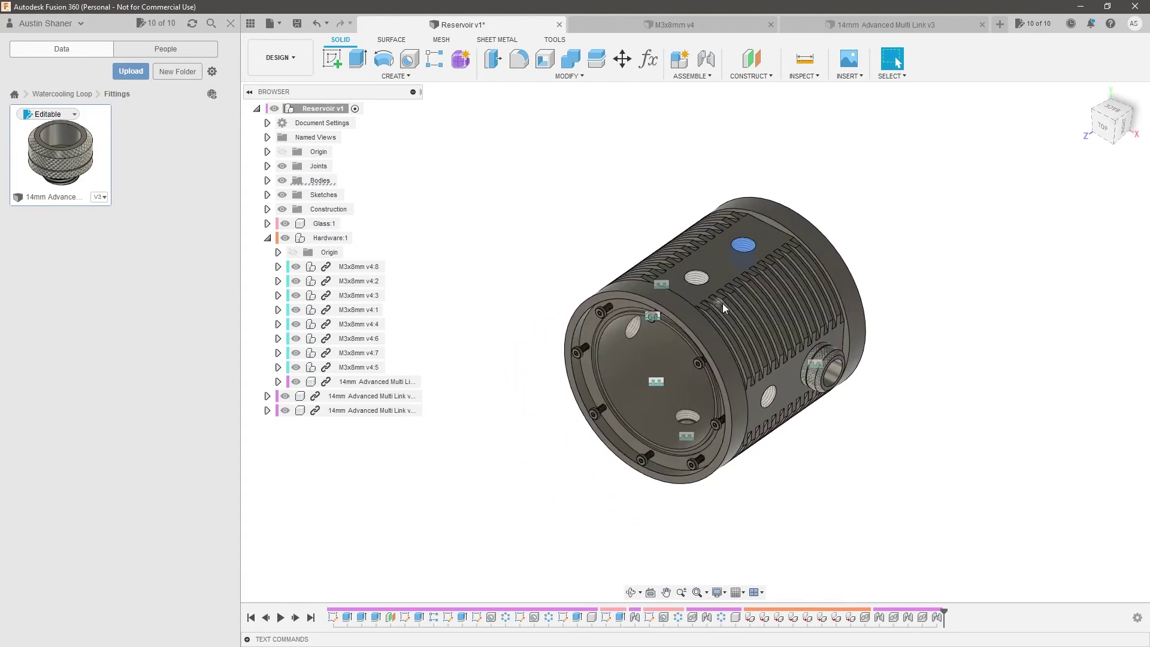
Open the Fittings folder of the //AK-PC project and find the Bitspower_G14-Plug model
{"action": "left_click", "coordinate": [15, 94]}
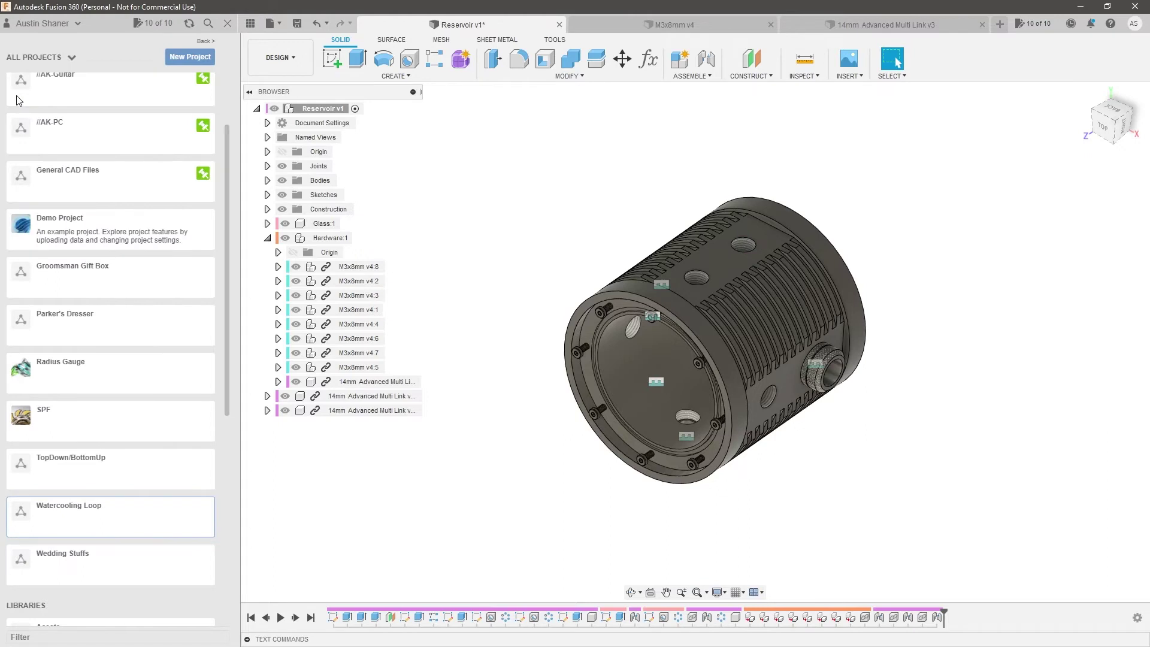
{"action": "scroll", "coordinate": [111, 236], "scroll_direction": "up", "scroll_amount": 3}
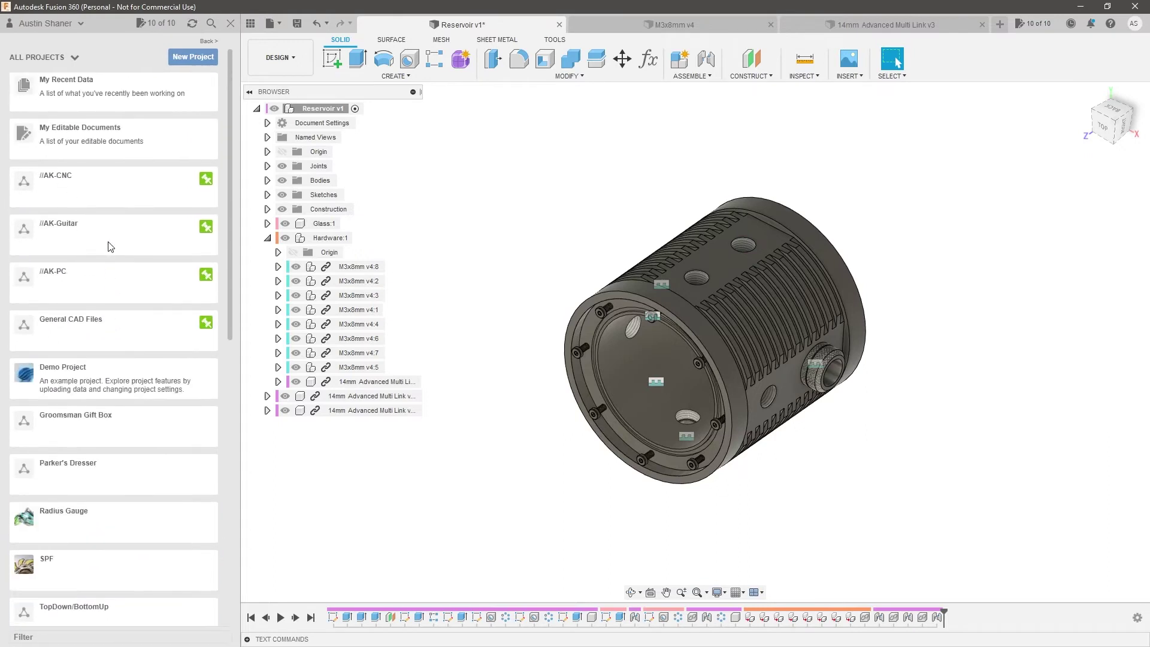
{"action": "left_click", "coordinate": [163, 291]}
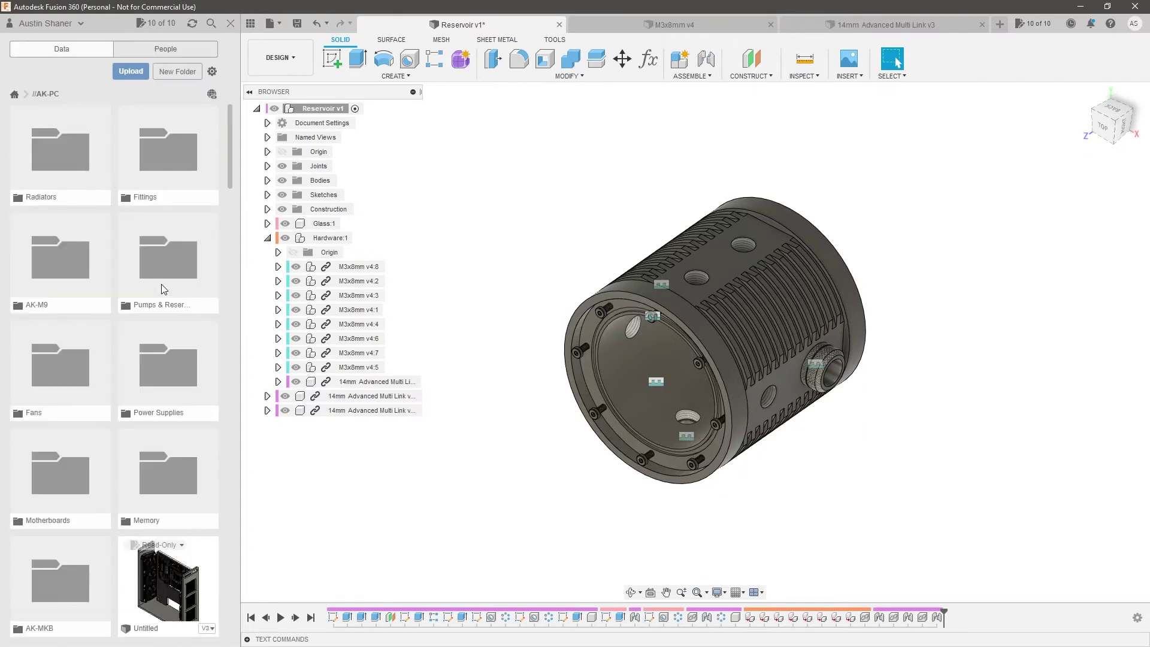
{"action": "double_click", "coordinate": [173, 178]}
{"action": "left_click_drag", "start_coordinate": [228, 175], "coordinate": [227, 304]}
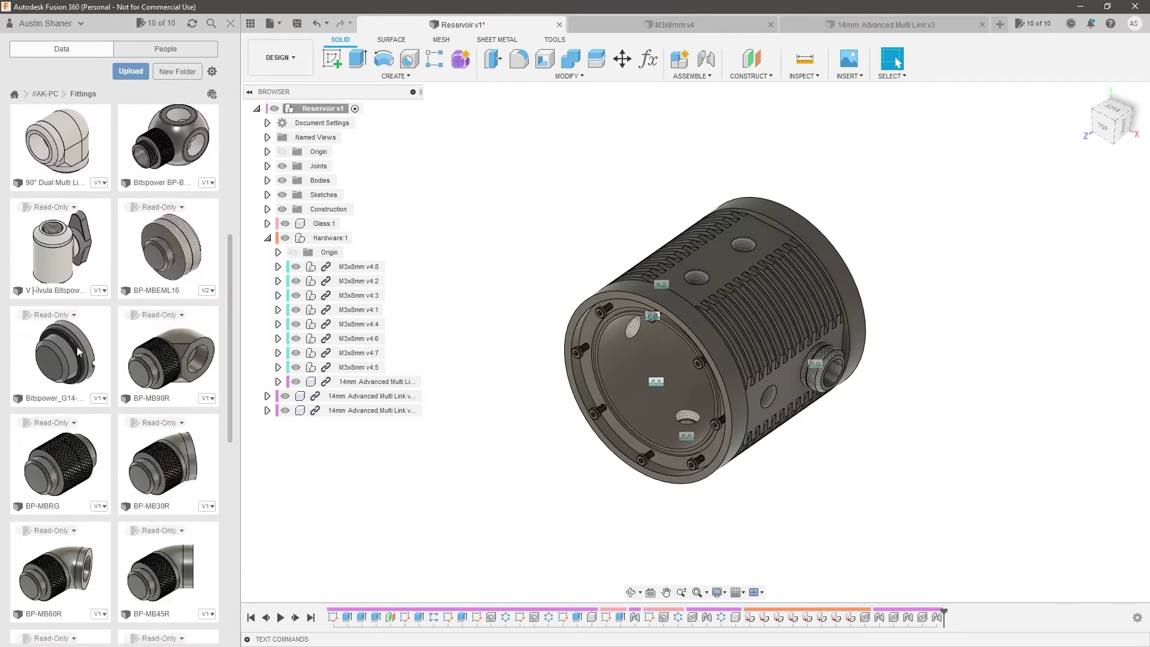
{"action": "scroll", "coordinate": [72, 347], "scroll_direction": "down", "scroll_amount": 3}
{"action": "scroll", "coordinate": [81, 247], "scroll_direction": "down", "scroll_amount": 8}
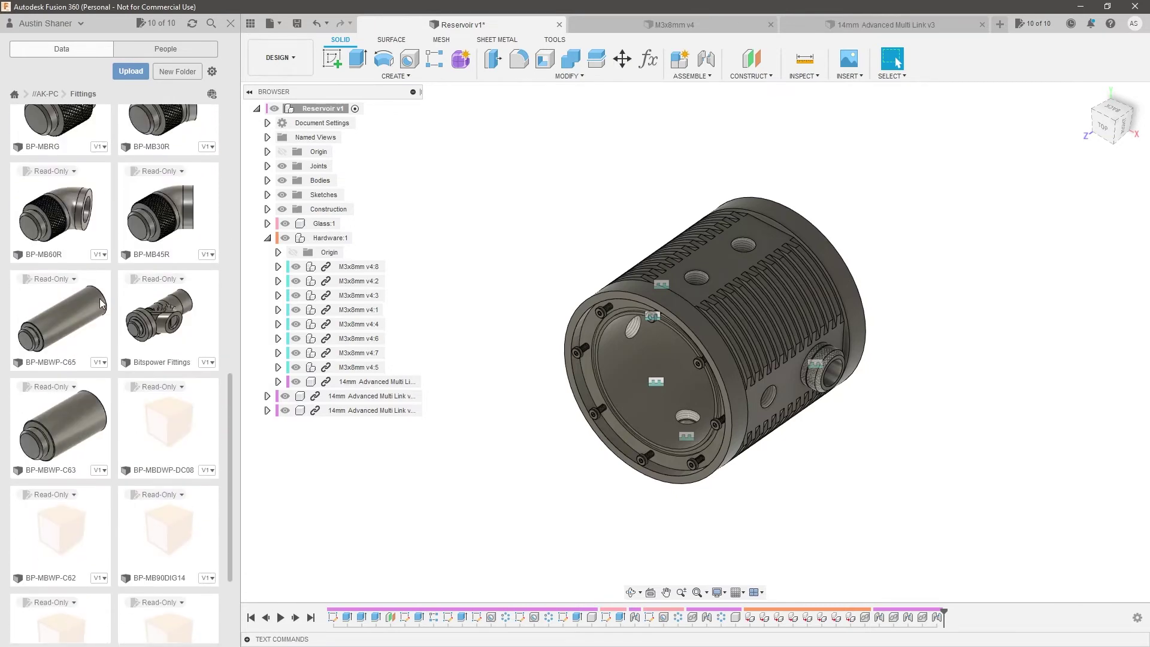
{"action": "scroll", "coordinate": [103, 352], "scroll_direction": "down", "scroll_amount": 1}
{"action": "scroll", "coordinate": [96, 336], "scroll_direction": "up", "scroll_amount": 11}
{"action": "left_click_drag", "start_coordinate": [81, 305], "coordinate": [55, 290]}
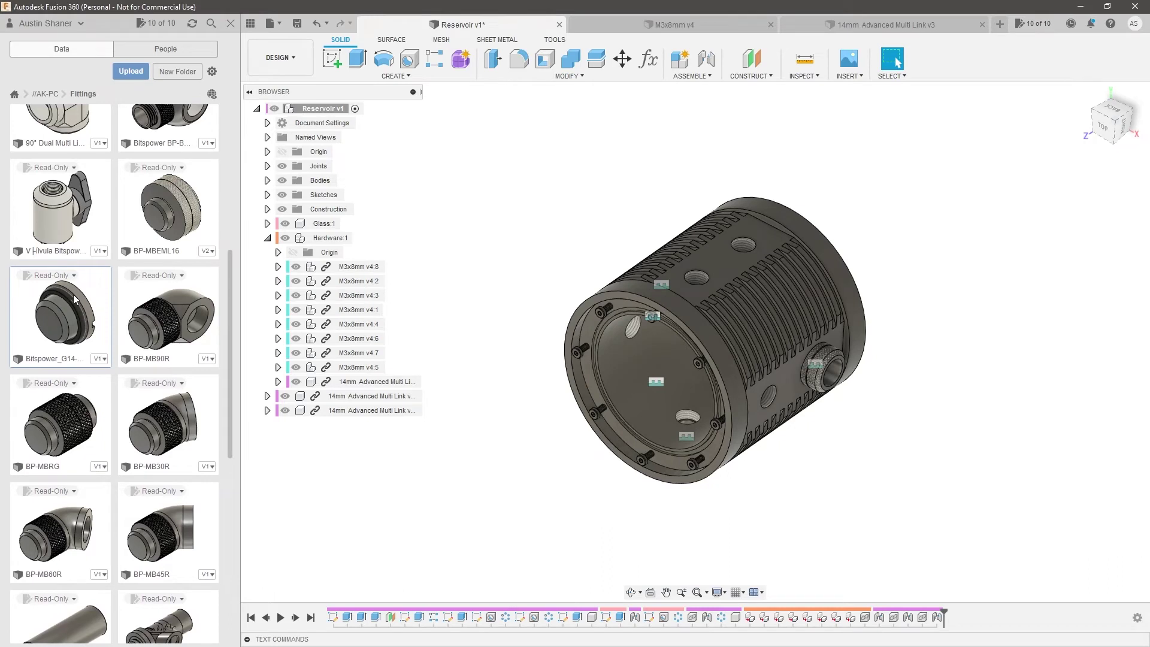
Copy the Bitspower_G14-Plug model into the Fittings folder of the Watercooling Loop project
{"action": "right_click", "coordinate": [73, 294]}
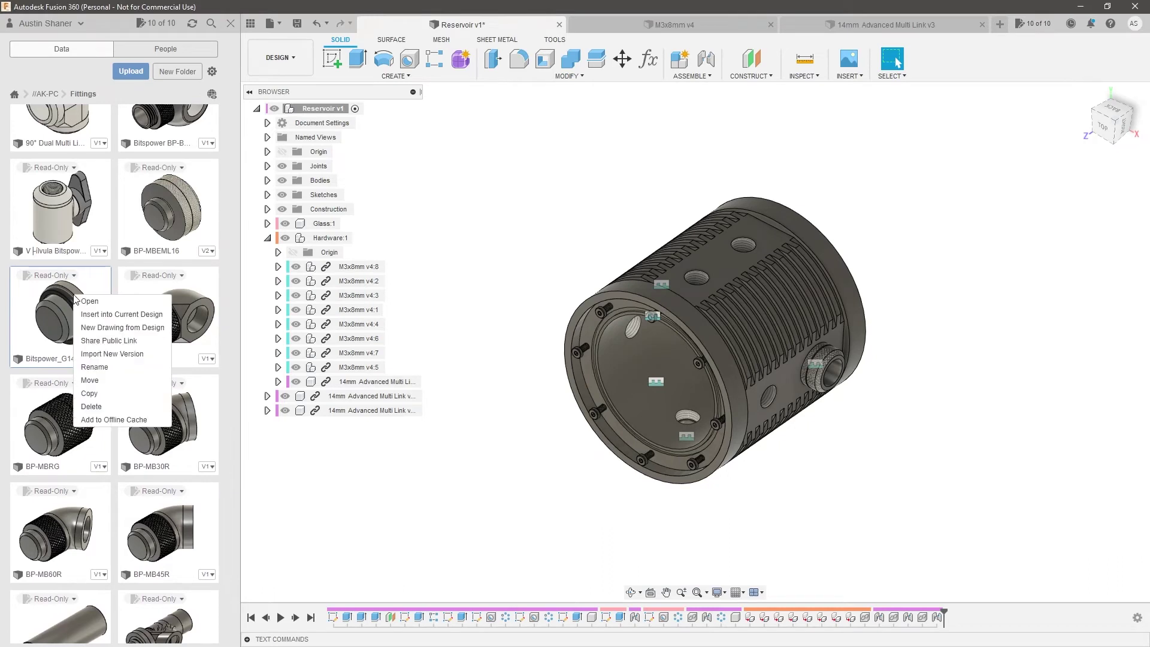
{"action": "left_click", "coordinate": [90, 393]}
{"action": "scroll", "coordinate": [496, 326], "scroll_direction": "down", "scroll_amount": 2}
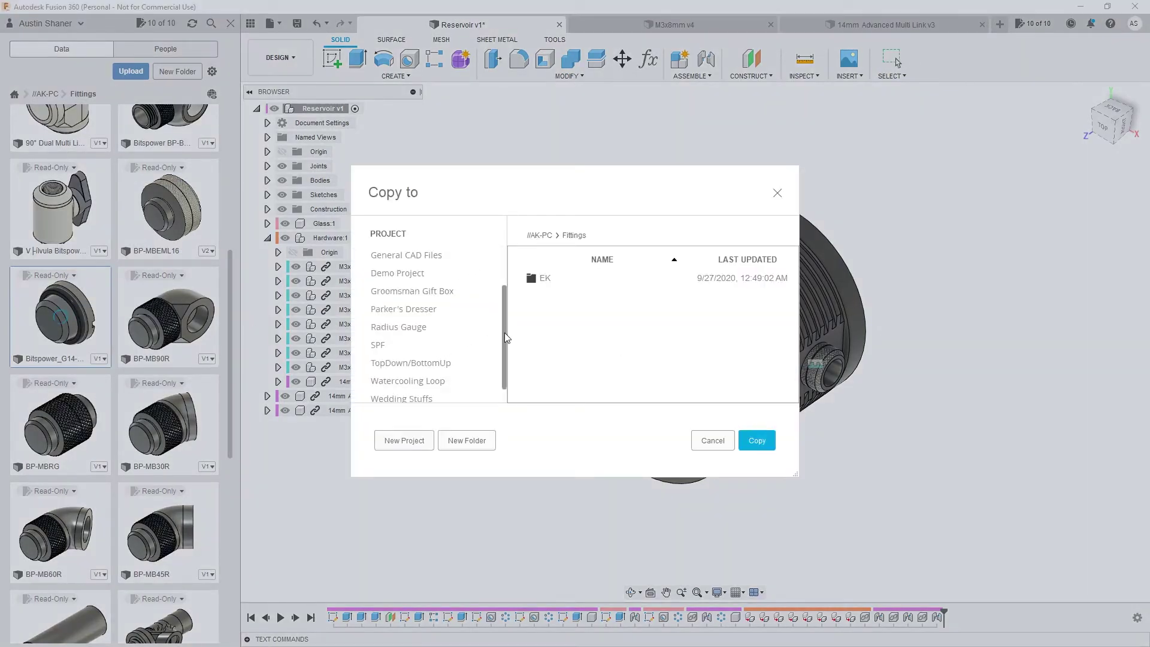
{"action": "left_click", "coordinate": [424, 363]}
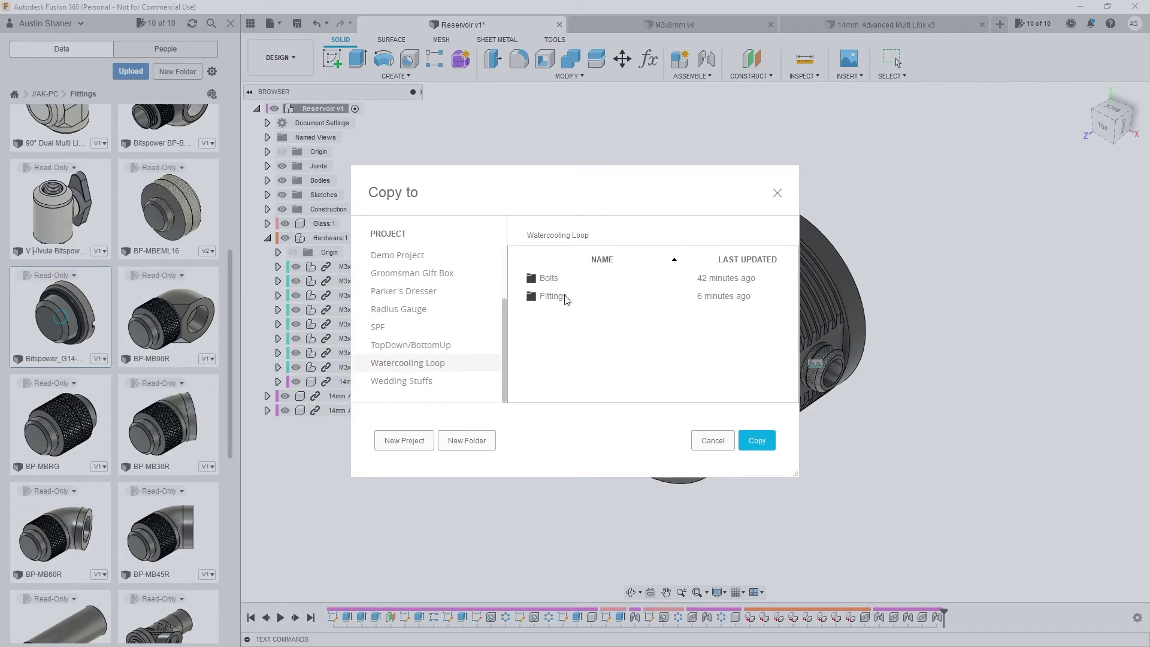
{"action": "double_click", "coordinate": [551, 296]}
{"action": "left_click", "coordinate": [757, 441]}
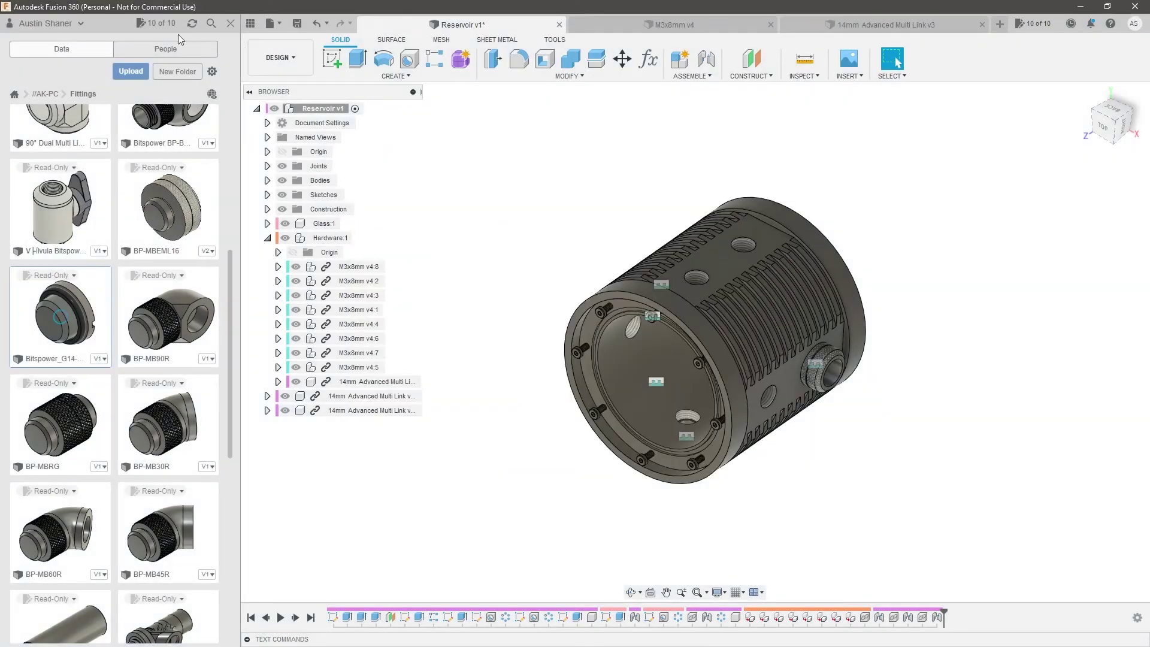
Open the Watercooling Loop project's Fittings folder and insert the copied Bitspower_G14-Plug into the reservoir design
{"action": "left_click", "coordinate": [15, 107]}
{"action": "scroll", "coordinate": [92, 262], "scroll_direction": "down", "scroll_amount": 3}
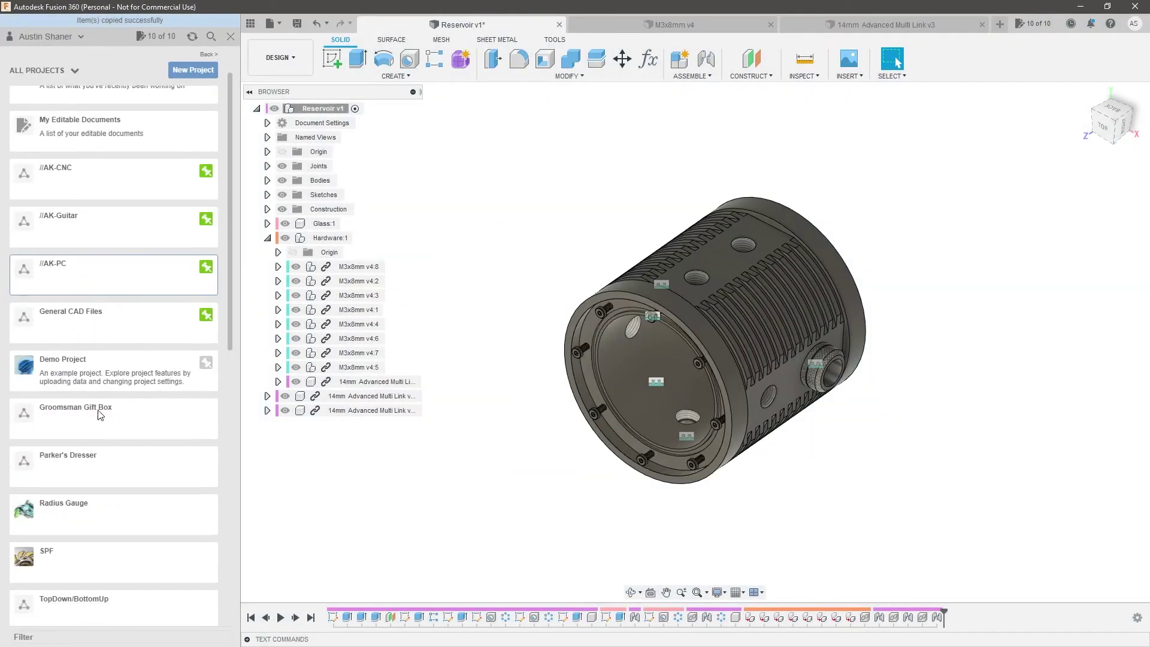
{"action": "left_click", "coordinate": [128, 547]}
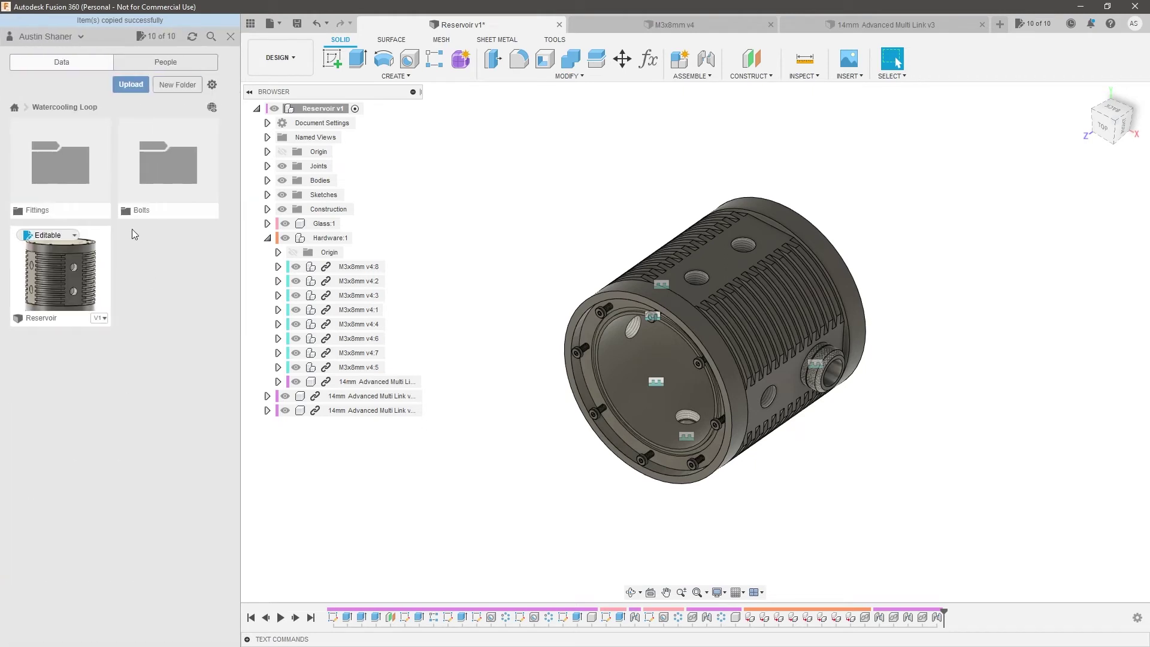
{"action": "double_click", "coordinate": [78, 173]}
{"action": "left_click_drag", "start_coordinate": [78, 169], "coordinate": [508, 290]}
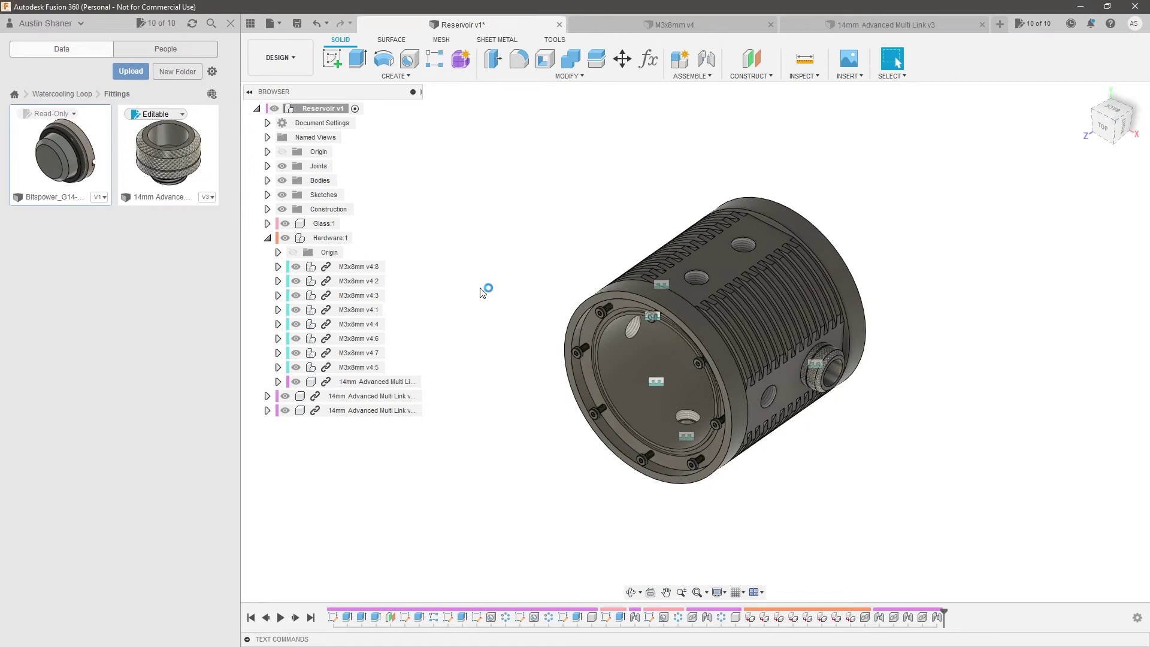
Move the inserted plug out of the reservoir to a free spot above its body
{"action": "scroll", "coordinate": [671, 268], "scroll_direction": "up", "scroll_amount": 5}
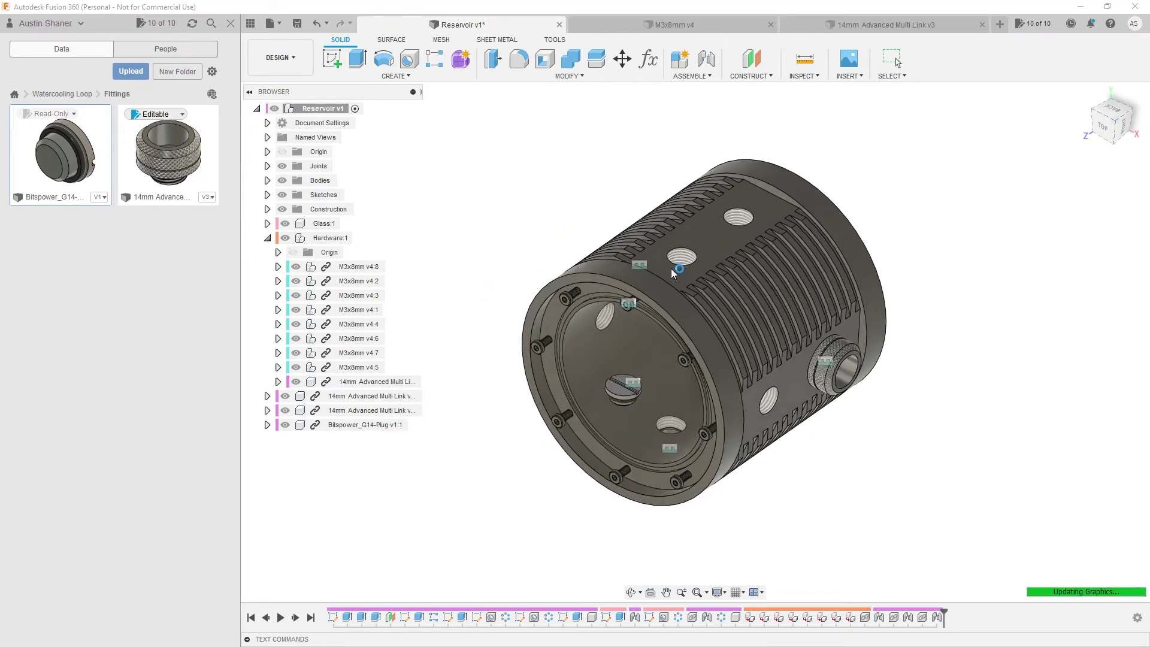
{"action": "scroll", "coordinate": [623, 377], "scroll_direction": "down", "scroll_amount": 3}
{"action": "left_click_drag", "start_coordinate": [617, 359], "coordinate": [632, 147]}
{"action": "left_click", "coordinate": [1092, 382]}
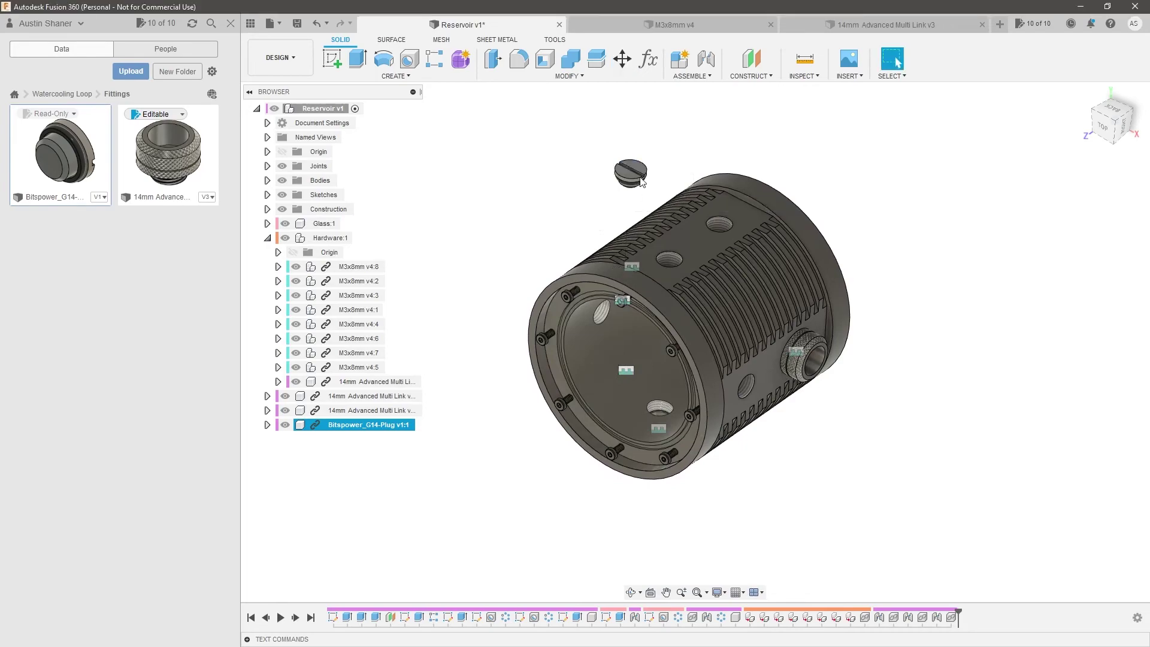
Joint the Bitspower_G14-Plug to the upper threaded port nearest the reservoir's glass end
{"action": "scroll", "coordinate": [625, 171], "scroll_direction": "up", "scroll_amount": 6}
{"action": "left_click", "coordinate": [626, 177]}
{"action": "scroll", "coordinate": [628, 180], "scroll_direction": "down", "scroll_amount": 3}
{"action": "middle_click_drag", "start_coordinate": [683, 281], "coordinate": [768, 443], "text": "shift"}
{"action": "left_click", "coordinate": [738, 364], "text": "ctrl"}
{"action": "key", "text": "j"}
{"action": "key", "text": "Return"}
{"action": "scroll", "coordinate": [749, 339], "scroll_direction": "down", "scroll_amount": 4}
{"action": "middle_click_drag", "start_coordinate": [763, 323], "coordinate": [703, 354], "text": "shift"}
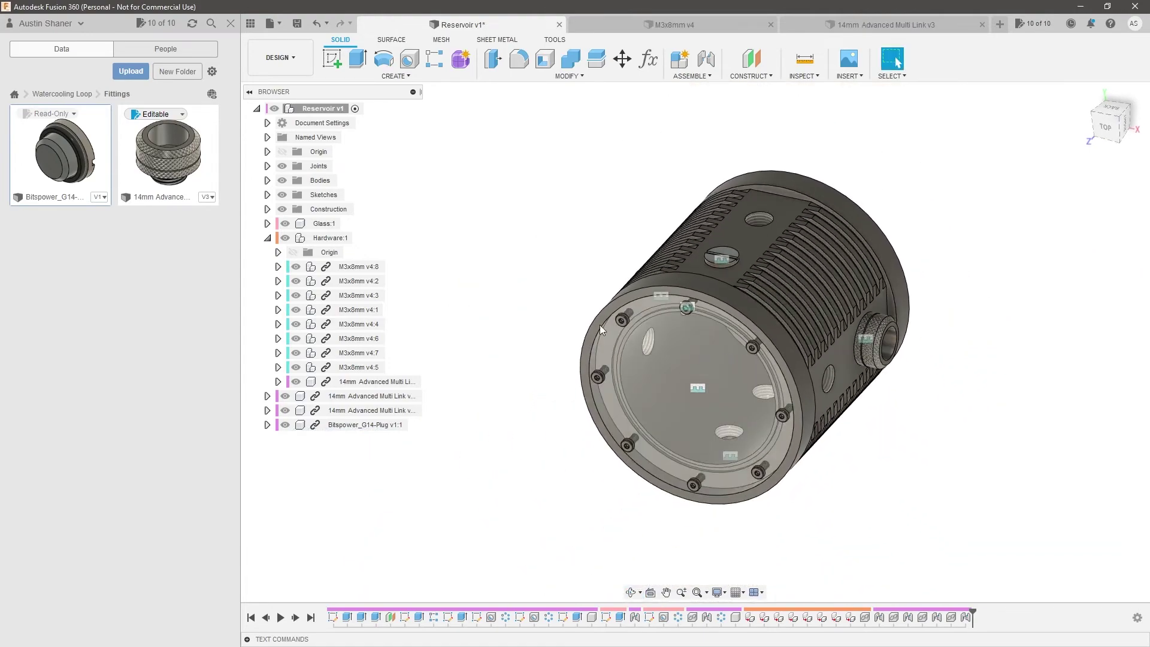
Paste a second Bitspower_G14-Plug above the reservoir and joint it to the remaining upper threaded port
{"action": "left_click", "coordinate": [365, 425]}
{"action": "key", "text": "ctrl+c"}
{"action": "key", "text": "ctrl+v"}
{"action": "left_click_drag", "start_coordinate": [722, 231], "coordinate": [722, 195]}
{"action": "key", "text": "Return"}
{"action": "left_click", "coordinate": [753, 151]}
{"action": "key", "text": "j"}
Paste a third Bitspower_G14-Plug and move it to a free spot beside the reservoir
{"action": "key", "text": "ctrl+v"}
{"action": "left_click_drag", "start_coordinate": [782, 239], "coordinate": [839, 207]}
{"action": "key", "text": "Return"}
Joint the third plug to the open threaded port next to the side-mounted 14mm fitting
{"action": "scroll", "coordinate": [786, 173], "scroll_direction": "up", "scroll_amount": 5}
{"action": "middle_click_drag", "start_coordinate": [786, 173], "coordinate": [706, 420], "text": "shift"}
{"action": "key", "text": "j"}
{"action": "left_click", "coordinate": [860, 208]}
{"action": "left_click", "coordinate": [707, 440]}
{"action": "key", "text": "Return"}
Paste a fourth Bitspower_G14-Plug and move it about -5.92 in along Y, below the reservoir
{"action": "middle_click_drag", "start_coordinate": [1048, 422], "coordinate": [958, 384], "text": "shift"}
{"action": "key", "text": "ctrl+v"}
{"action": "left_click_drag", "start_coordinate": [796, 414], "coordinate": [798, 494]}
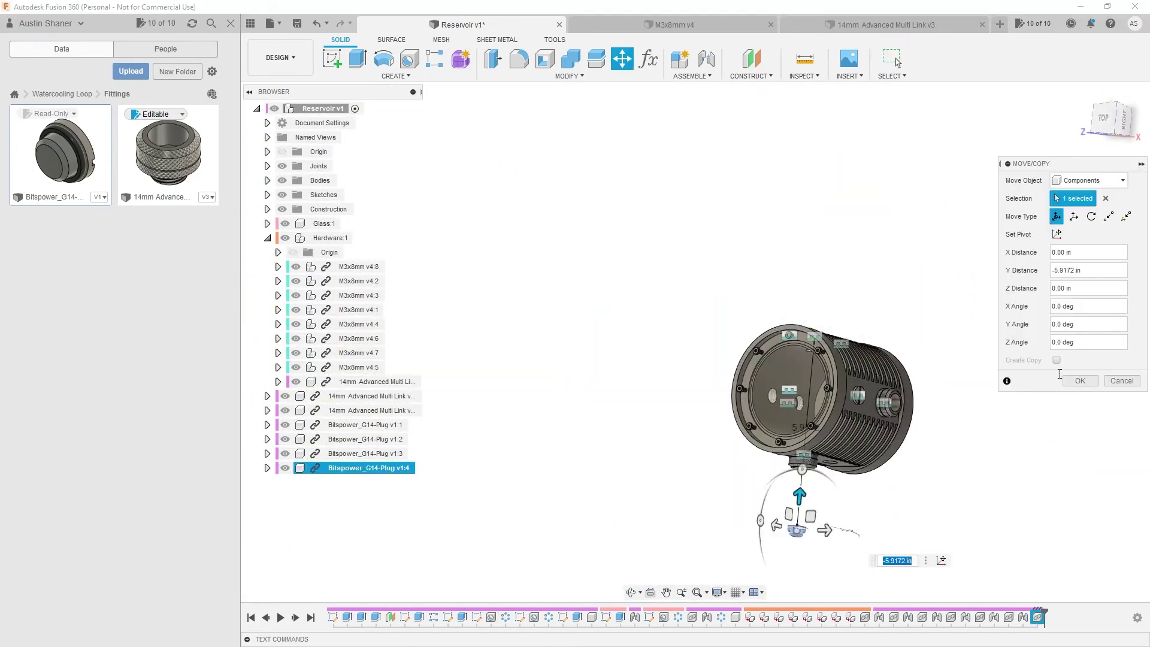
{"action": "key", "text": "Return"}
Joint the fourth plug to the open threaded port on the reservoir's underside
{"action": "scroll", "coordinate": [784, 509], "scroll_direction": "up", "scroll_amount": 5}
{"action": "key", "text": "j"}
{"action": "left_click", "coordinate": [706, 477]}
{"action": "left_click", "coordinate": [829, 235]}
{"action": "left_click", "coordinate": [1080, 428]}
Paste a fifth Bitspower_G14-Plug and move it about -5.69 in along X, outside the reservoir's opposite side
{"action": "middle_click_drag", "start_coordinate": [934, 336], "coordinate": [994, 393], "text": "shift"}
{"action": "key", "text": "ctrl+v"}
{"action": "left_click_drag", "start_coordinate": [797, 243], "coordinate": [760, 246]}
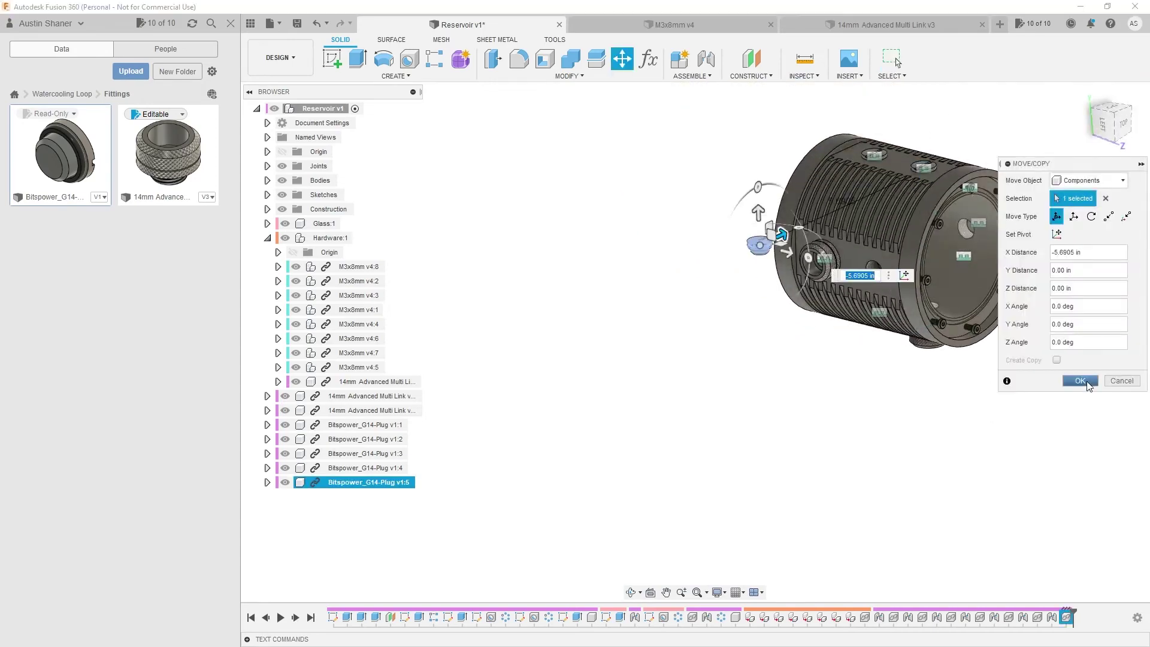
{"action": "left_click", "coordinate": [1082, 384]}
Joint the fifth plug to the last open threaded port on that side of the reservoir
{"action": "key", "text": "j"}
{"action": "left_click", "coordinate": [488, 136]}
{"action": "left_click", "coordinate": [798, 369]}
{"action": "key", "text": "Return"}
Hide the Glass component covering the reservoir's open end
{"action": "scroll", "coordinate": [797, 373], "scroll_direction": "down", "scroll_amount": 5}
{"action": "middle_click_drag", "start_coordinate": [798, 373], "coordinate": [876, 338], "text": "shift"}
{"action": "scroll", "coordinate": [914, 335], "scroll_direction": "up", "scroll_amount": 4}
{"action": "scroll", "coordinate": [926, 342], "scroll_direction": "down", "scroll_amount": 3}
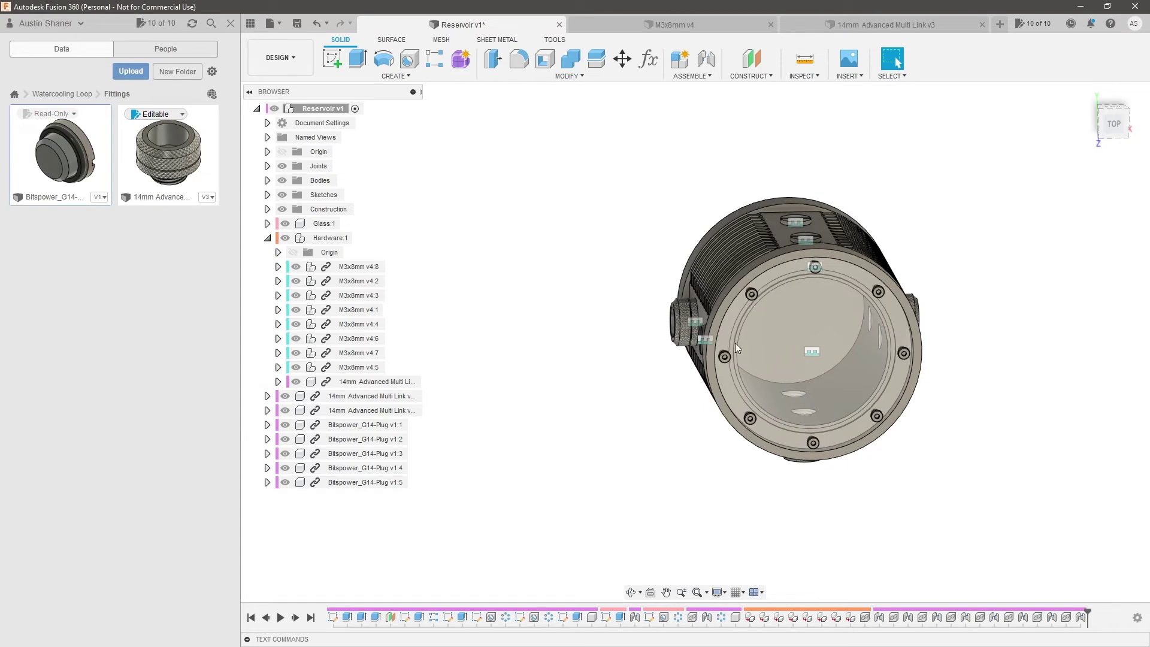
{"action": "middle_click_drag", "start_coordinate": [882, 321], "coordinate": [834, 320], "text": "shift"}
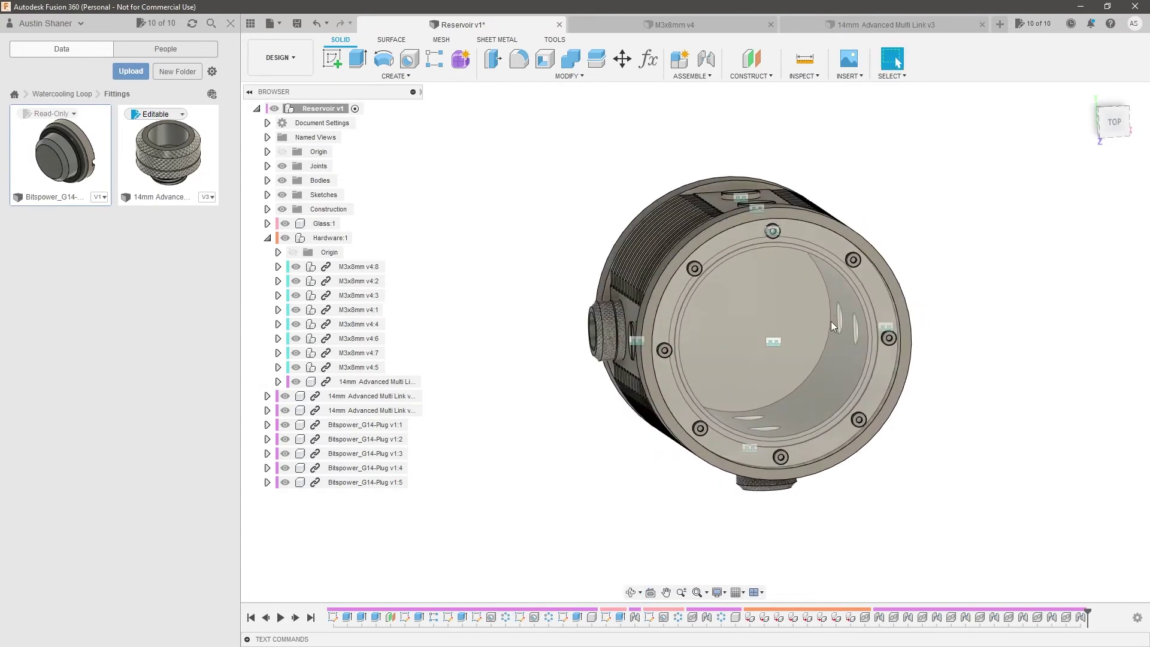
{"action": "left_click", "coordinate": [781, 325]}
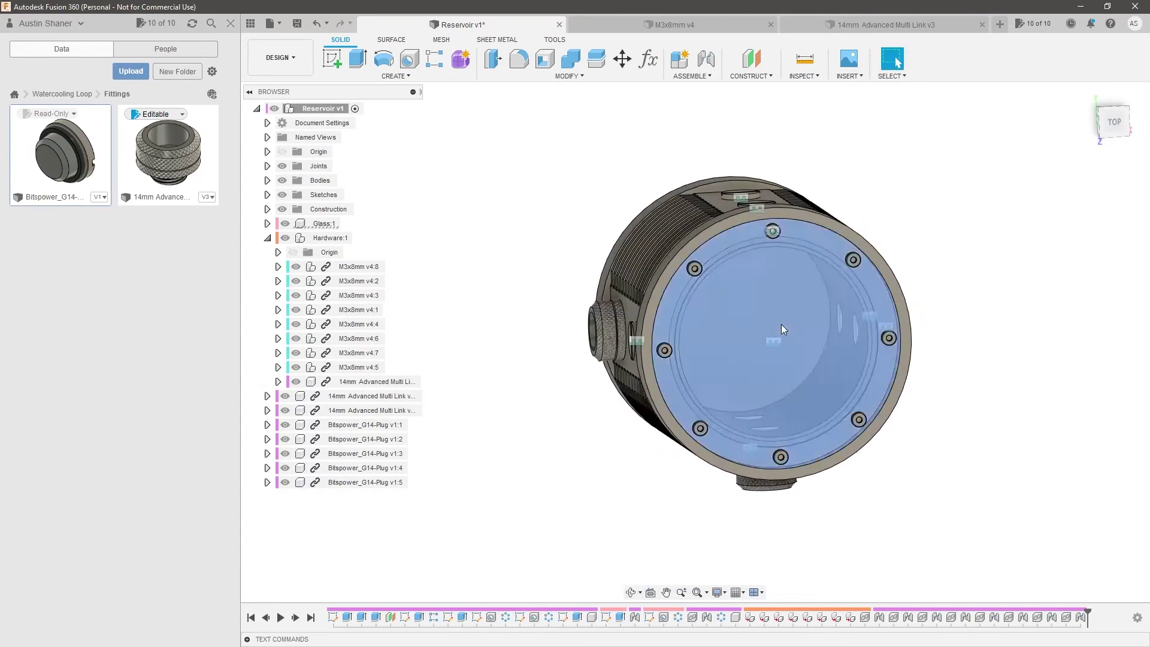
{"action": "left_click", "coordinate": [285, 224]}
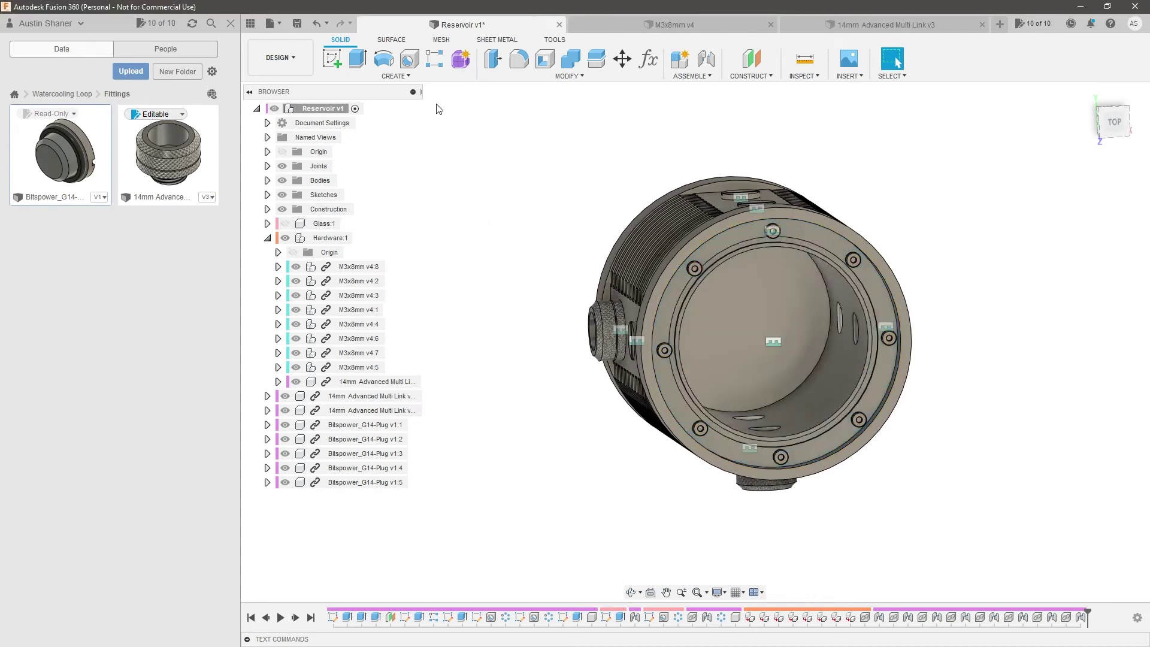
Create an active internal standard component named Water under the reservoir and change its name to Rename
{"action": "left_click", "coordinate": [394, 76]}
{"action": "left_click", "coordinate": [356, 90]}
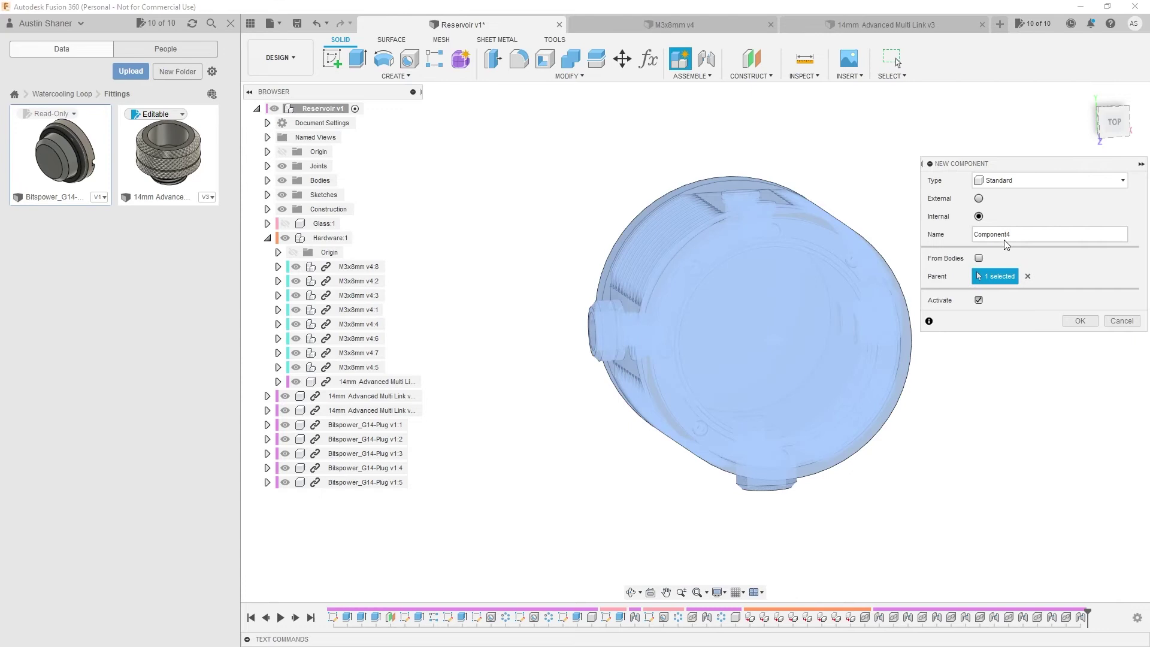
{"action": "left_click_drag", "start_coordinate": [1019, 235], "coordinate": [885, 226]}
{"action": "type", "text": "Wat"}
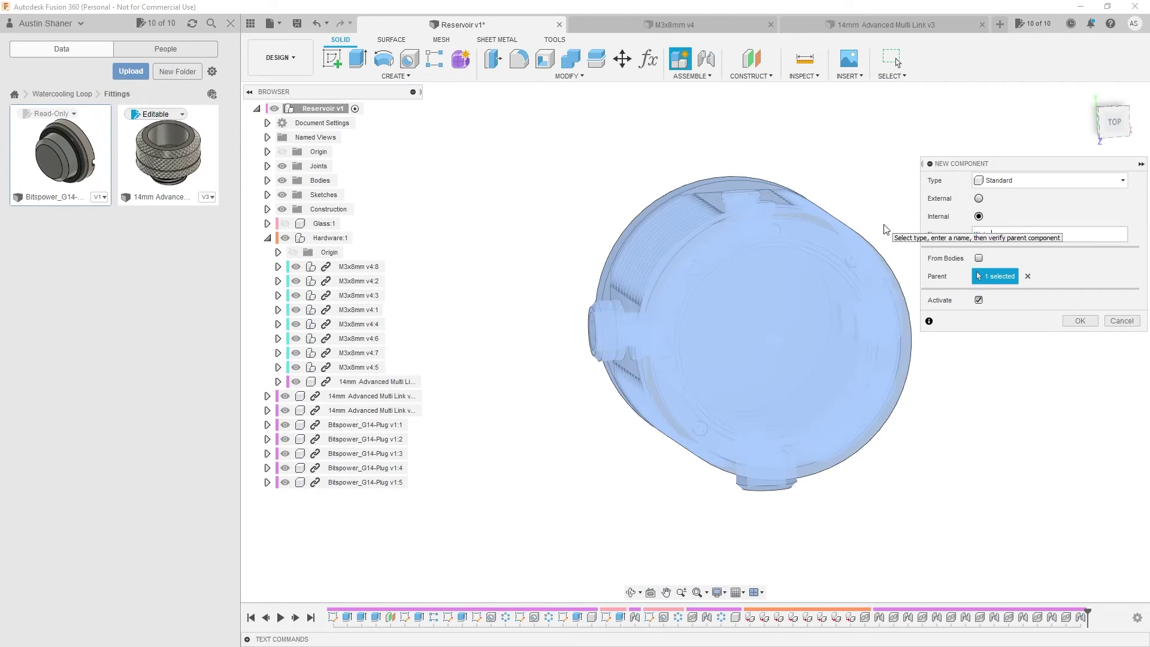
{"action": "type", "text": "er"}
{"action": "key", "text": "Return"}
{"action": "right_click", "coordinate": [323, 498]}
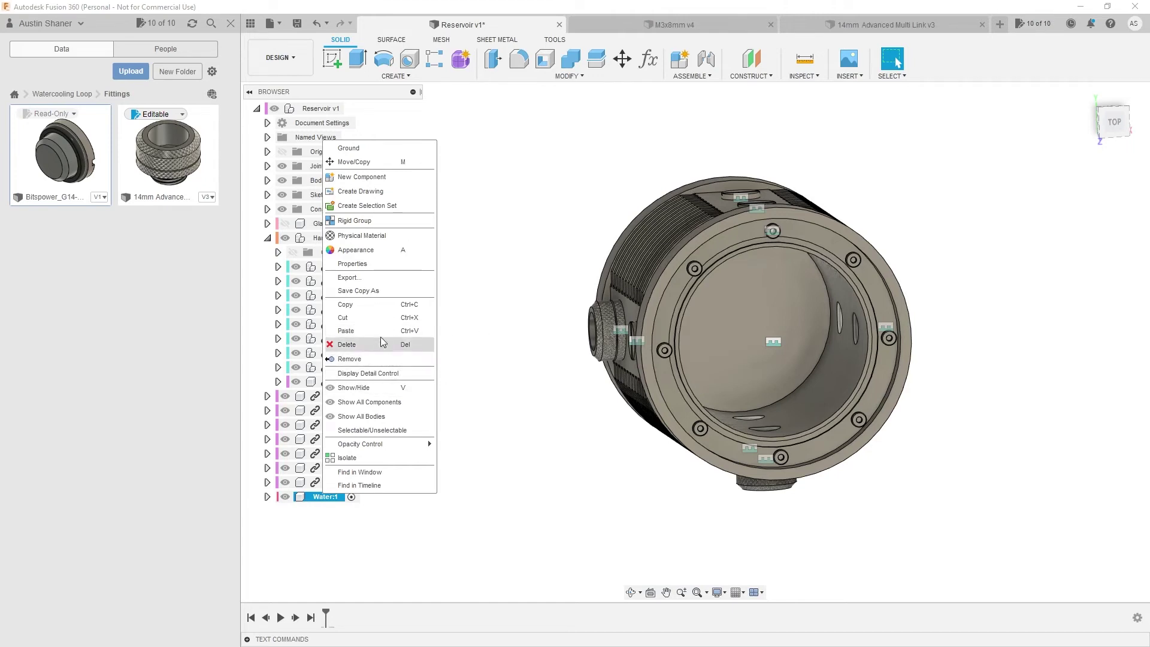
{"action": "left_click", "coordinate": [382, 251]}
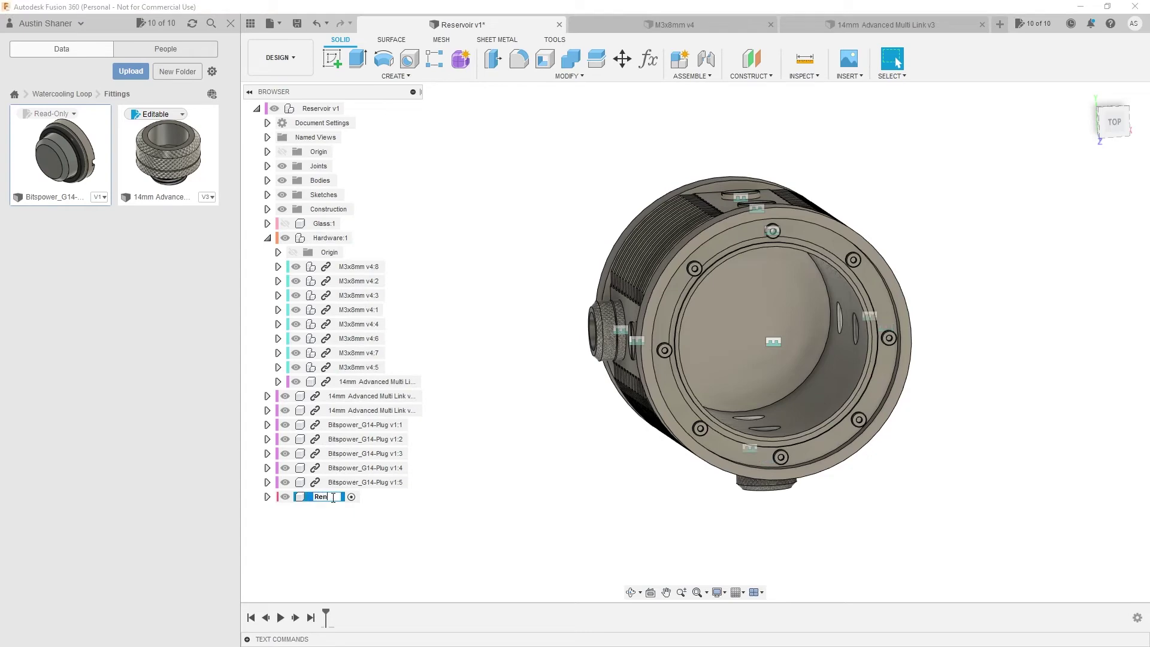
Start a sketch on the narrow ring face around the reservoir opening and hide the reservoir's bodies
{"action": "left_click", "coordinate": [332, 59]}
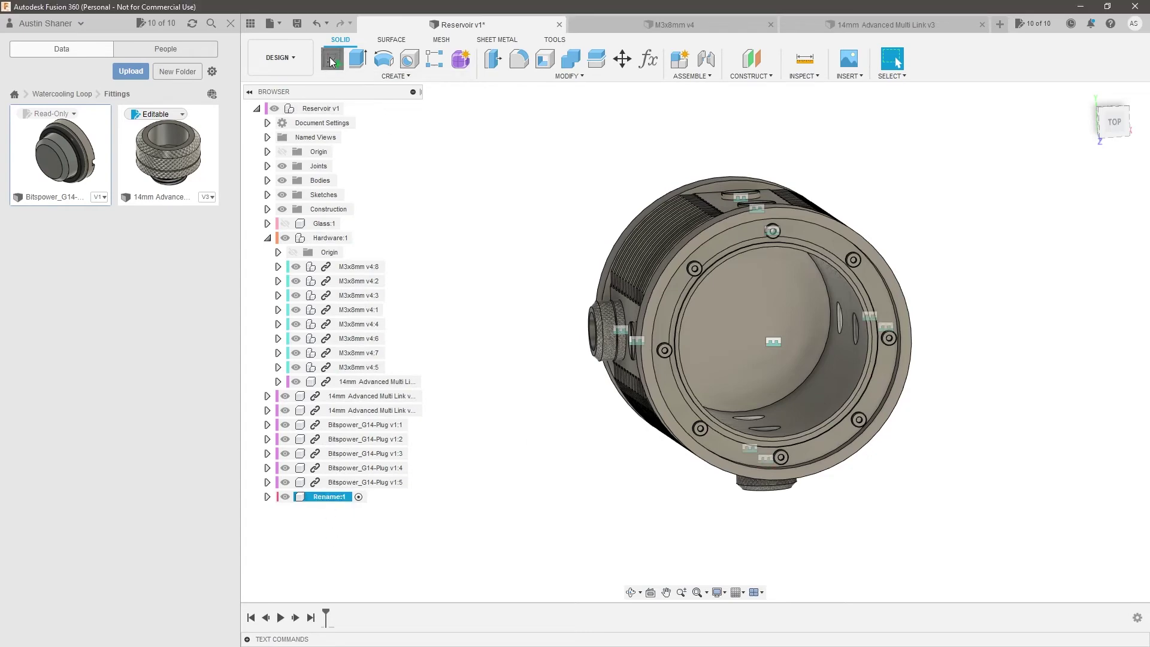
{"action": "scroll", "coordinate": [696, 305], "scroll_direction": "up", "scroll_amount": 7}
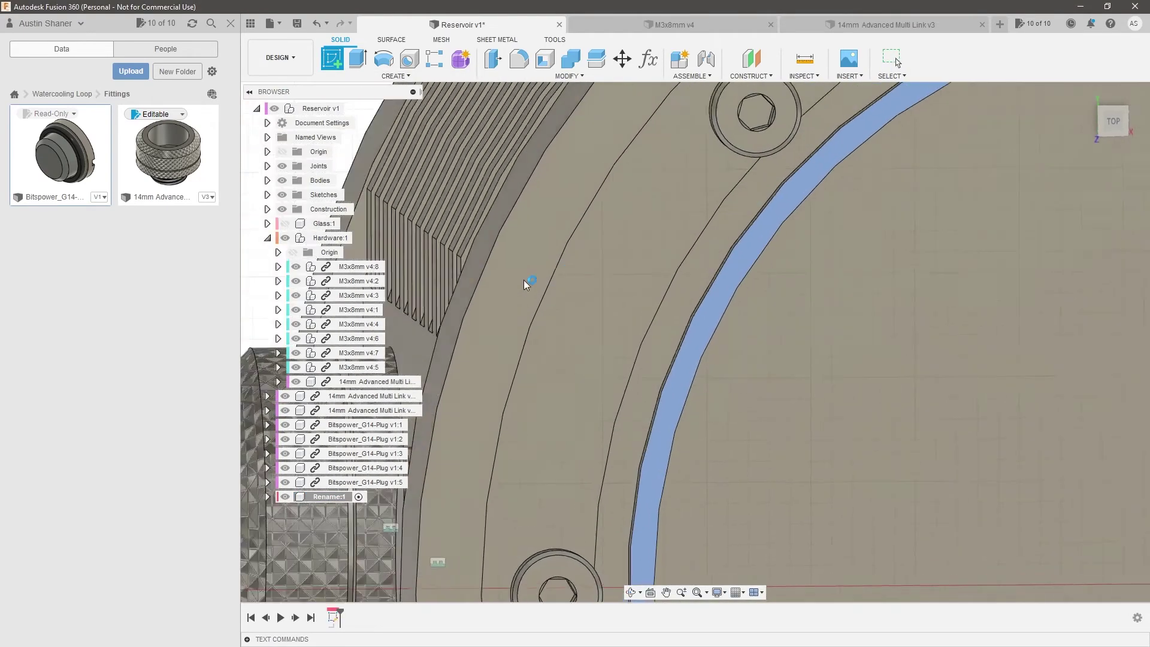
{"action": "left_click", "coordinate": [525, 279]}
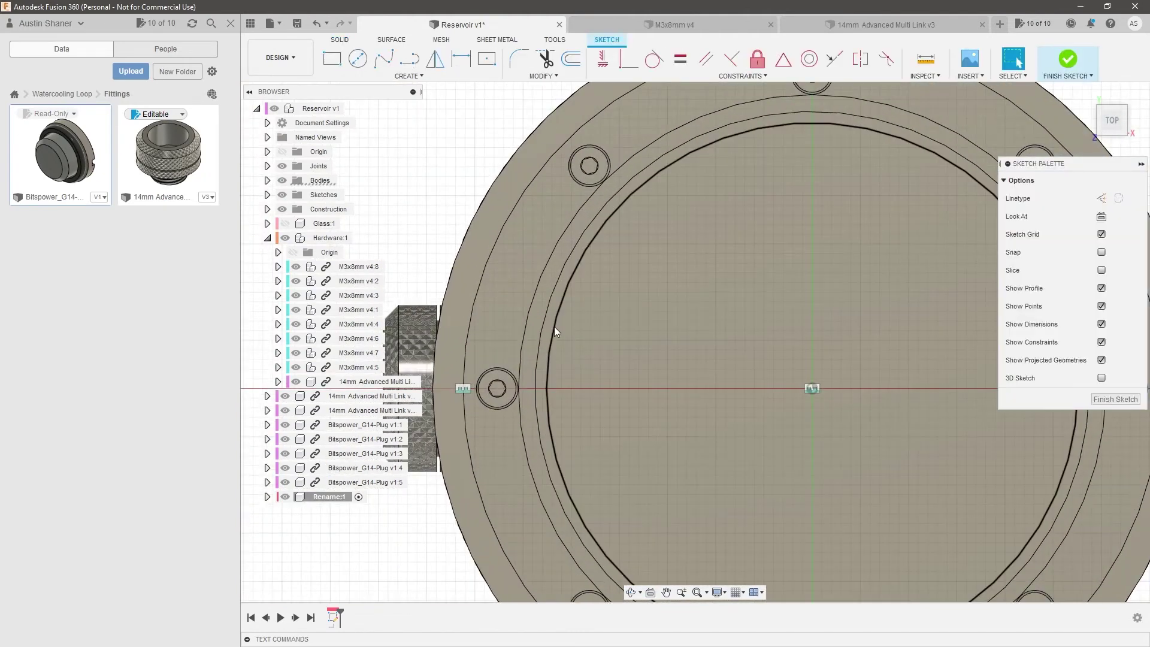
{"action": "scroll", "coordinate": [704, 344], "scroll_direction": "down", "scroll_amount": 3}
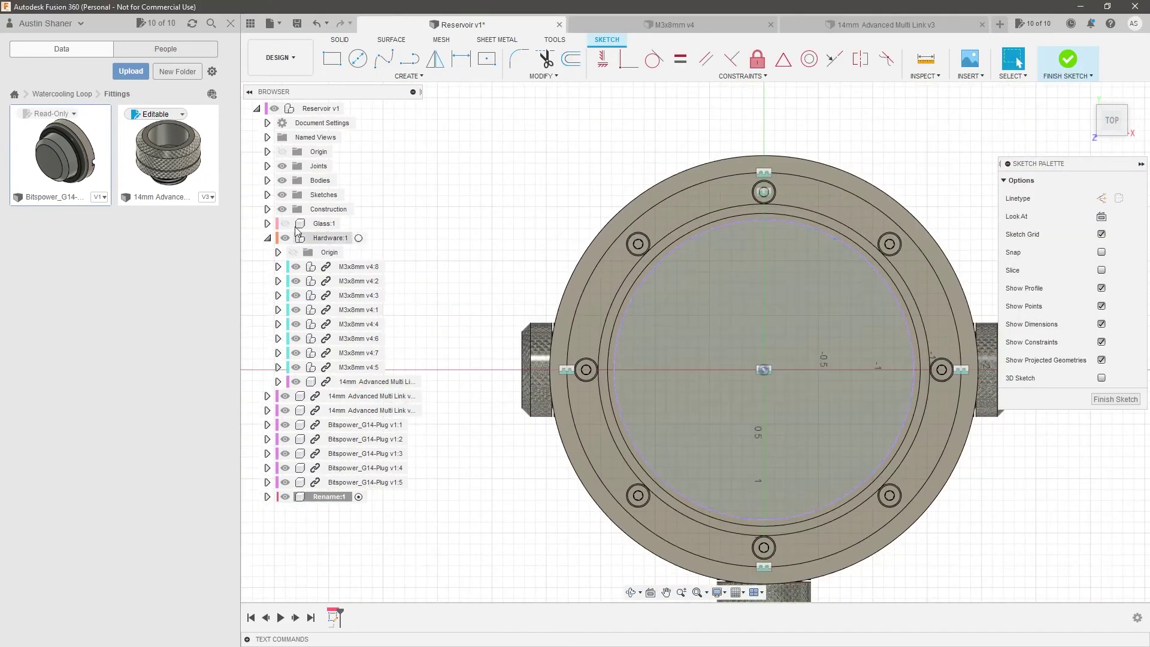
{"action": "left_click", "coordinate": [282, 181]}
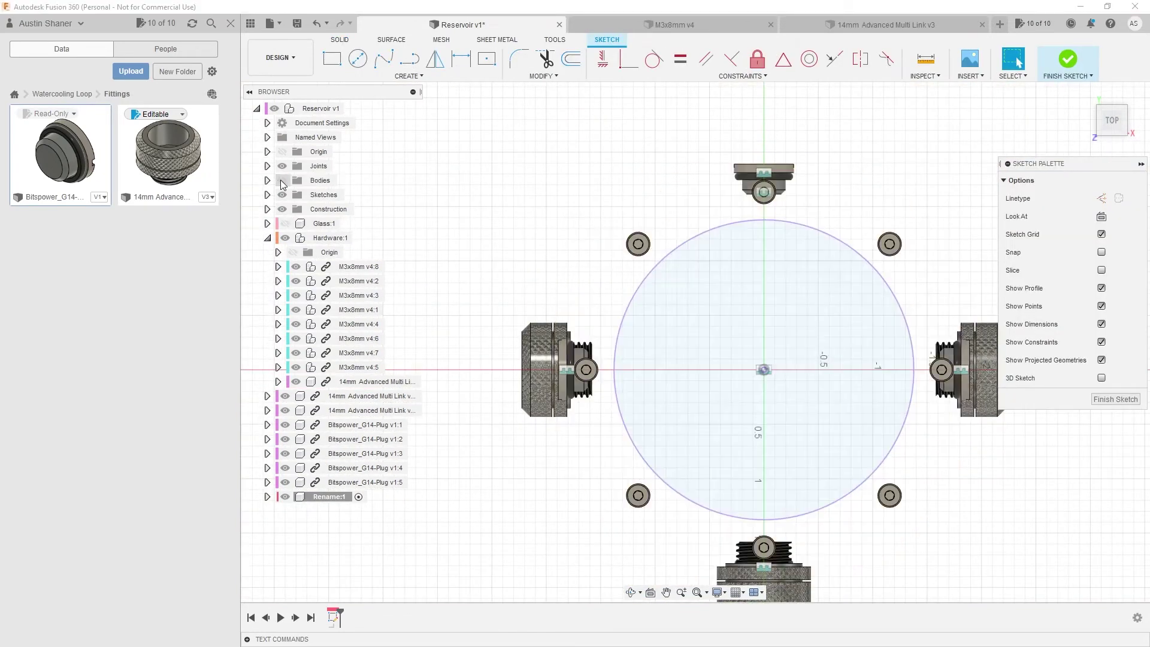
Draw a three-point fit-point spline across the upper part of the projected circle, with both ends on the circle
{"action": "left_click", "coordinate": [340, 78]}
{"action": "mouse_move", "coordinate": [396, 182]}
{"action": "left_click", "coordinate": [455, 182]}
{"action": "scroll", "coordinate": [738, 331], "scroll_direction": "up", "scroll_amount": 2}
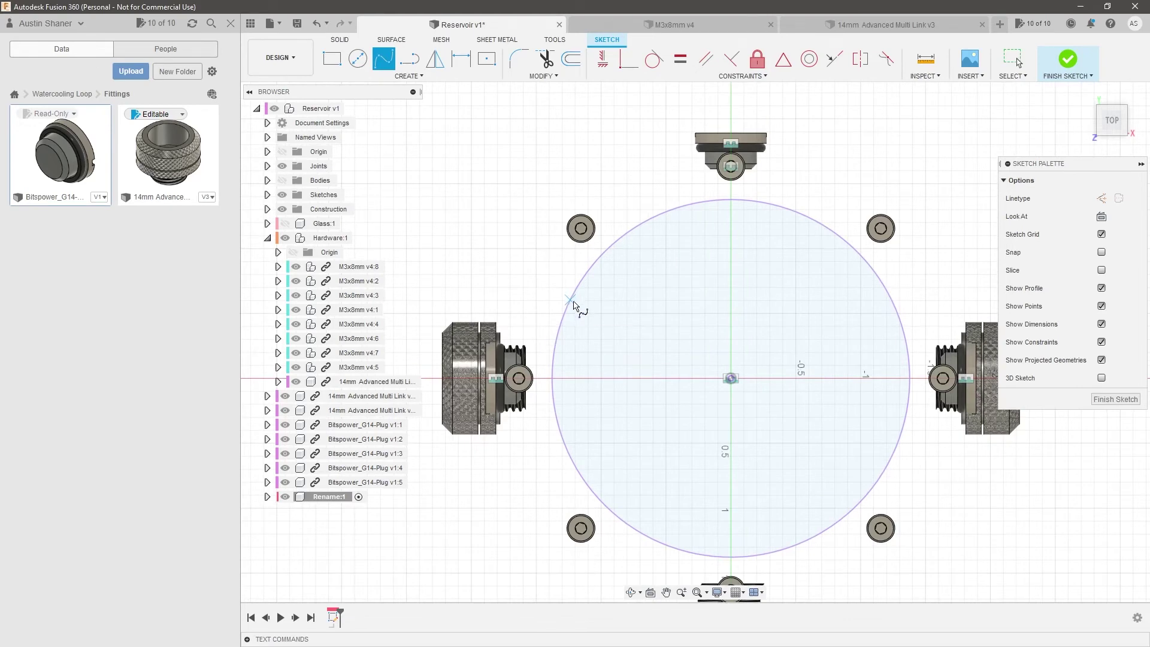
{"action": "left_click", "coordinate": [570, 303]}
{"action": "left_click", "coordinate": [729, 267]}
{"action": "left_click", "coordinate": [896, 306]}
{"action": "key", "text": "Escape"}
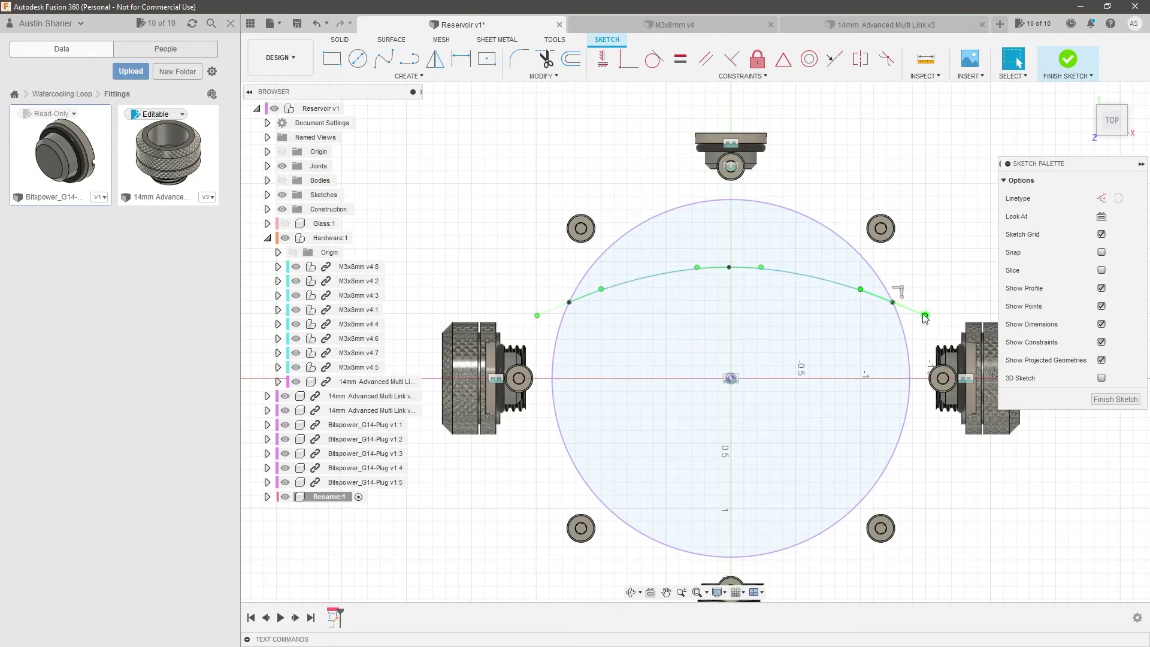
Reshape the spline into a wave by raising the tangent handle at its right-hand end
{"action": "mouse_move", "coordinate": [926, 316]}
{"action": "left_mouse_down"}
{"action": "mouse_move", "coordinate": [925, 289]}
{"action": "mouse_move", "coordinate": [931, 303]}
{"action": "mouse_move", "coordinate": [944, 289]}
{"action": "mouse_move", "coordinate": [951, 298]}
{"action": "mouse_move", "coordinate": [926, 297]}
{"action": "left_mouse_up"}
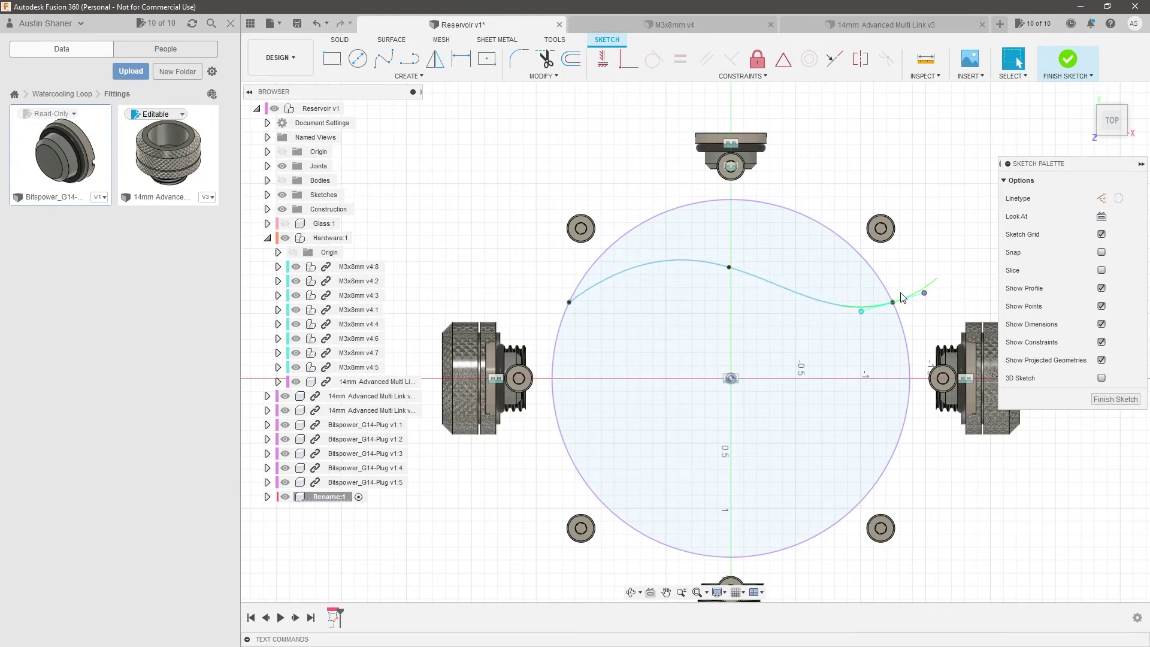
{"action": "left_click", "coordinate": [909, 305]}
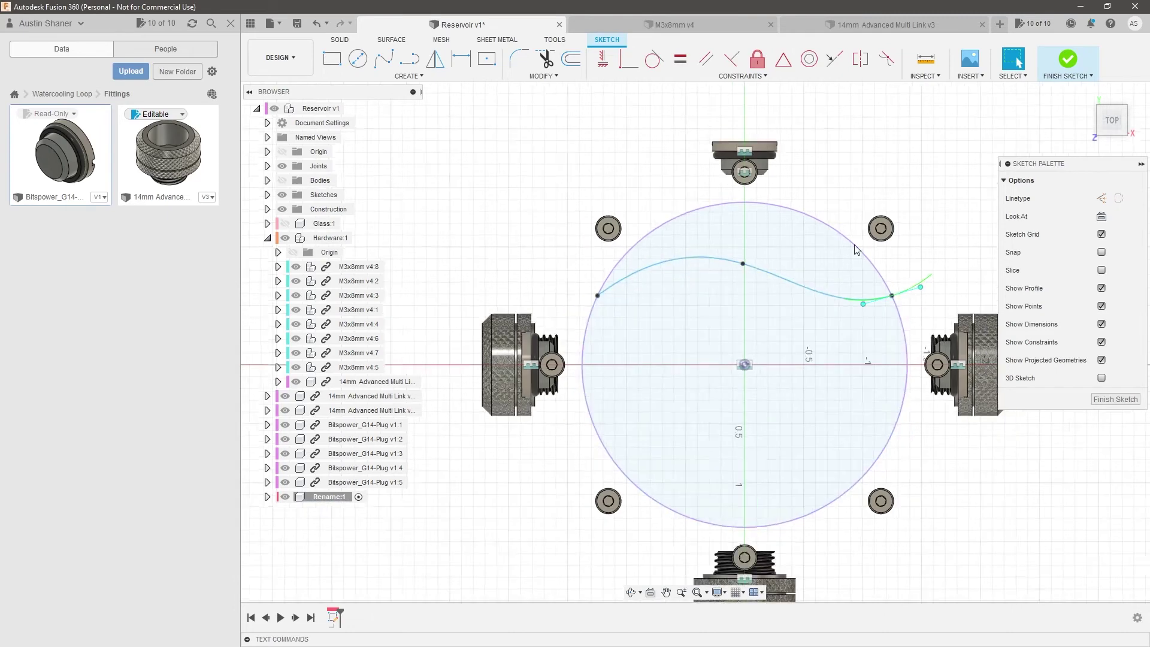
{"action": "scroll", "coordinate": [857, 245], "scroll_direction": "down", "scroll_amount": 2}
{"action": "left_click", "coordinate": [833, 277]}
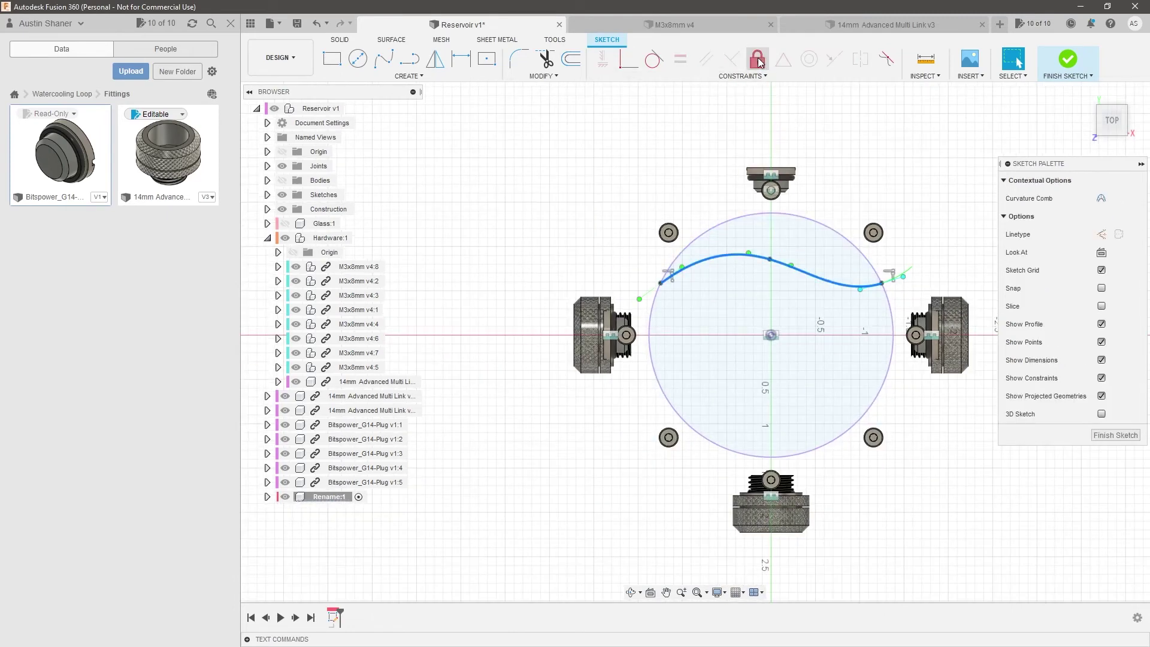
{"action": "key", "text": "Escape"}
Show the reservoir's bodies again and extrude the profile below the wave as a new body up to the inner end face
{"action": "middle_click_drag", "start_coordinate": [856, 296], "coordinate": [699, 320], "text": "shift"}
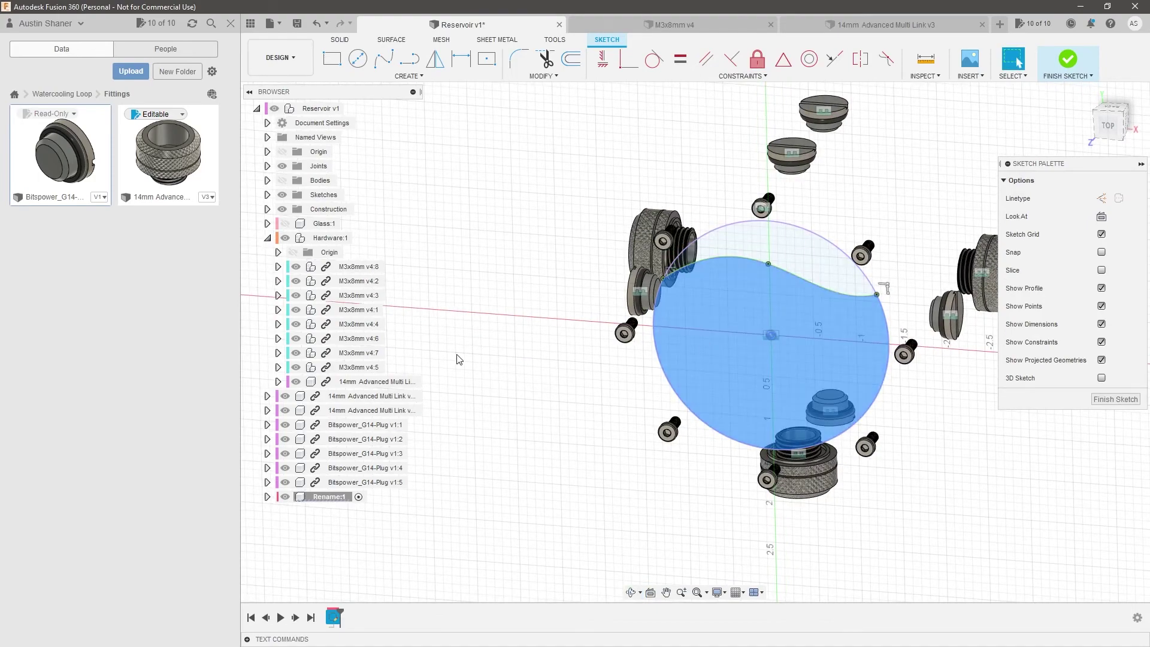
{"action": "left_click", "coordinate": [282, 180]}
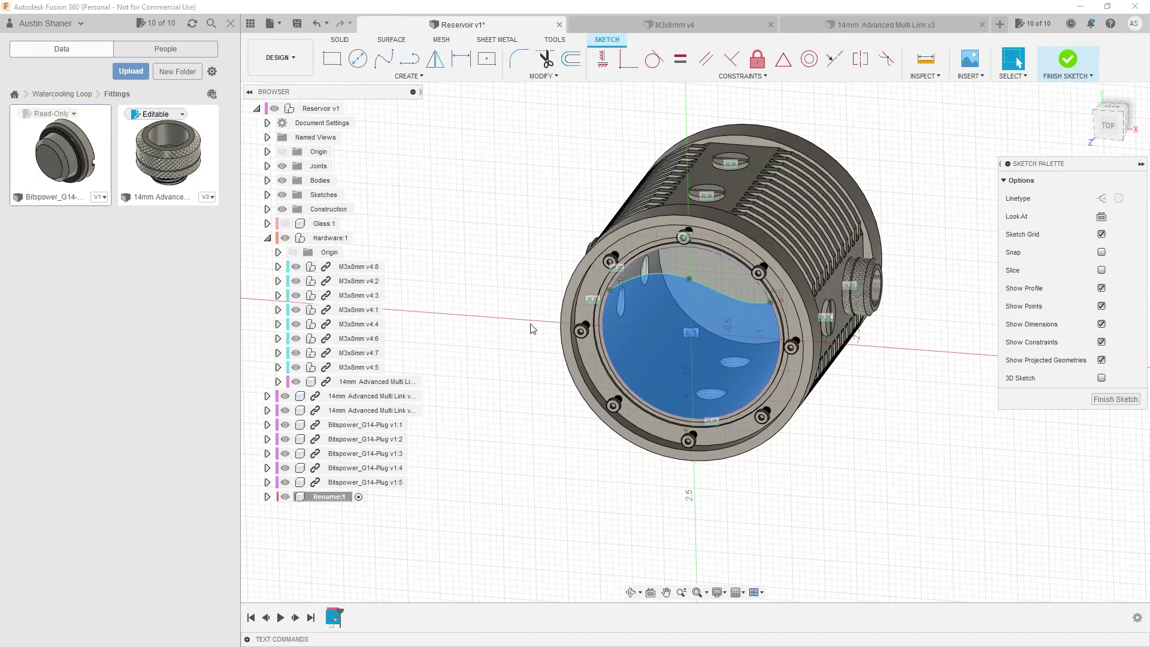
{"action": "key", "text": "e"}
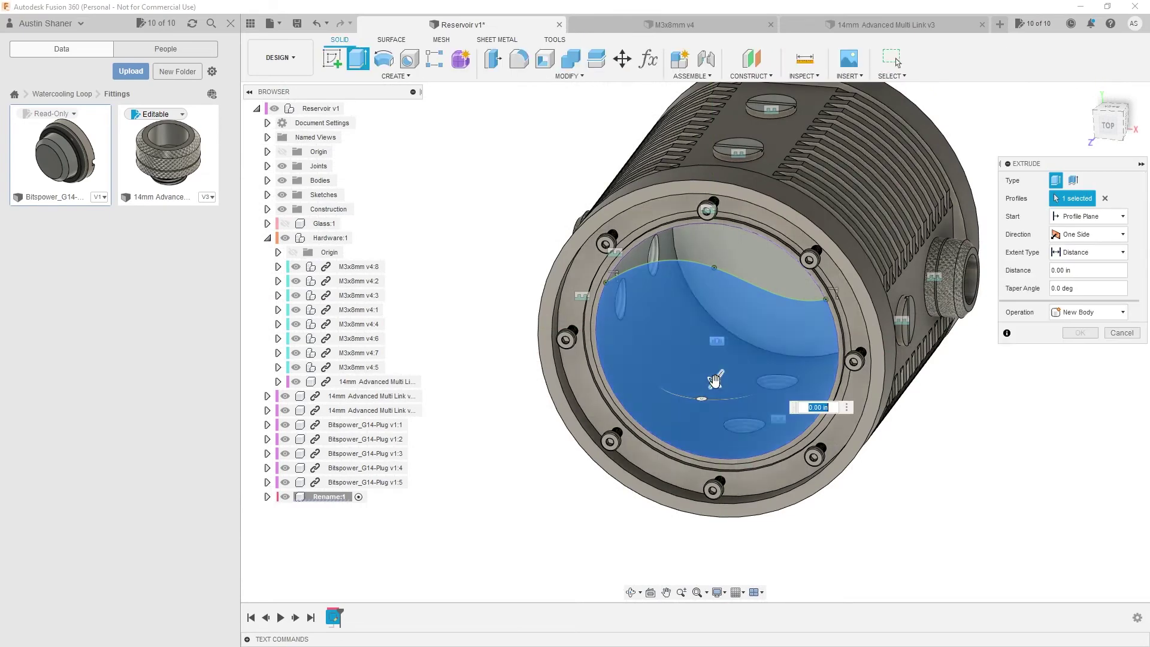
{"action": "left_click_drag", "start_coordinate": [717, 381], "coordinate": [758, 350]}
{"action": "left_click", "coordinate": [1076, 253]}
{"action": "left_click", "coordinate": [1080, 282]}
{"action": "middle_click_drag", "start_coordinate": [716, 342], "coordinate": [729, 198], "text": "shift"}
{"action": "left_click", "coordinate": [732, 195]}
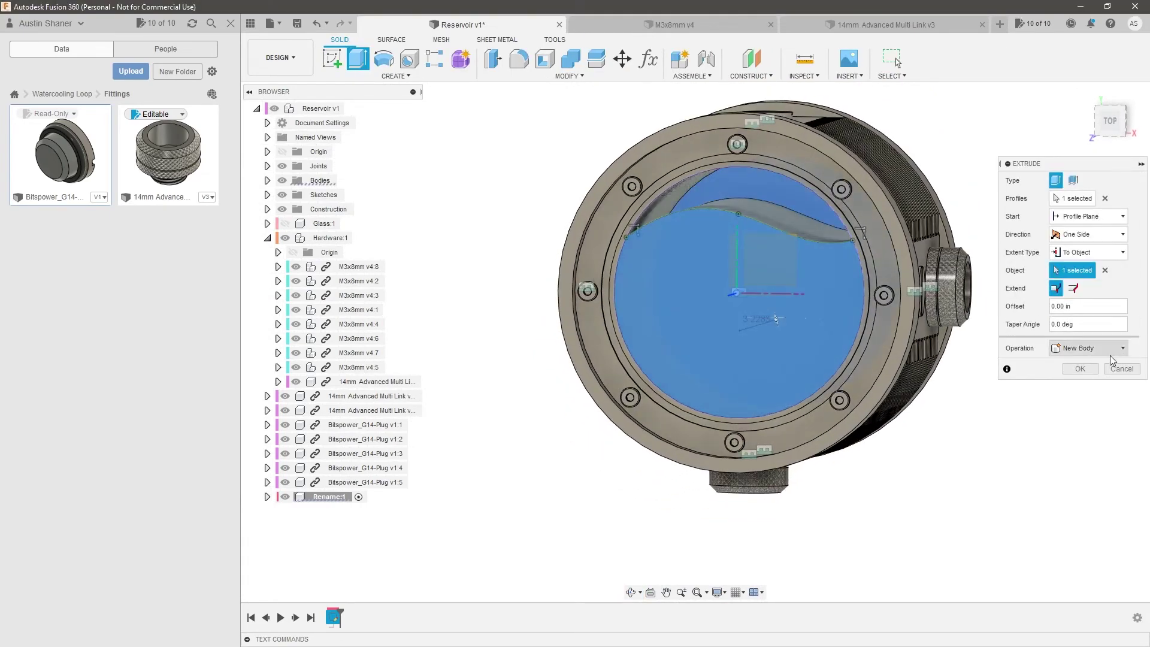
{"action": "left_click", "coordinate": [1082, 370]}
Apply the Water - Clear appearance from the Liquid library to the extruded water body
{"action": "middle_click_drag", "start_coordinate": [689, 279], "coordinate": [722, 275], "text": "shift"}
{"action": "scroll", "coordinate": [689, 277], "scroll_direction": "down", "scroll_amount": 2}
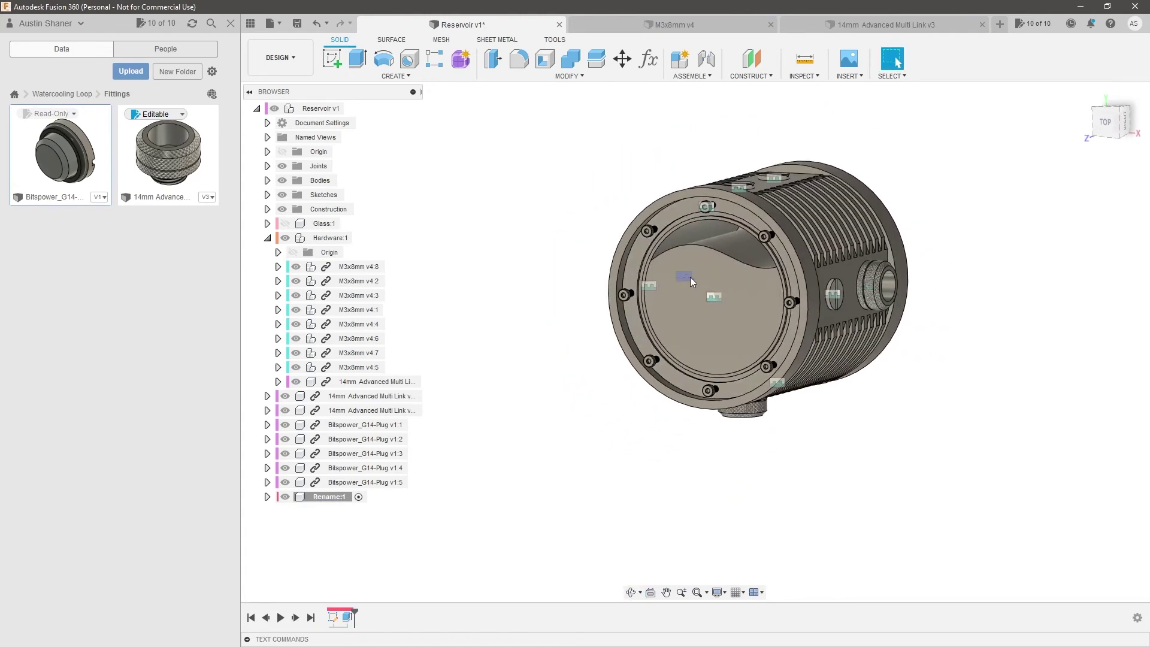
{"action": "scroll", "coordinate": [689, 277], "scroll_direction": "up", "scroll_amount": 3}
{"action": "left_click", "coordinate": [714, 274]}
{"action": "left_click", "coordinate": [514, 205]}
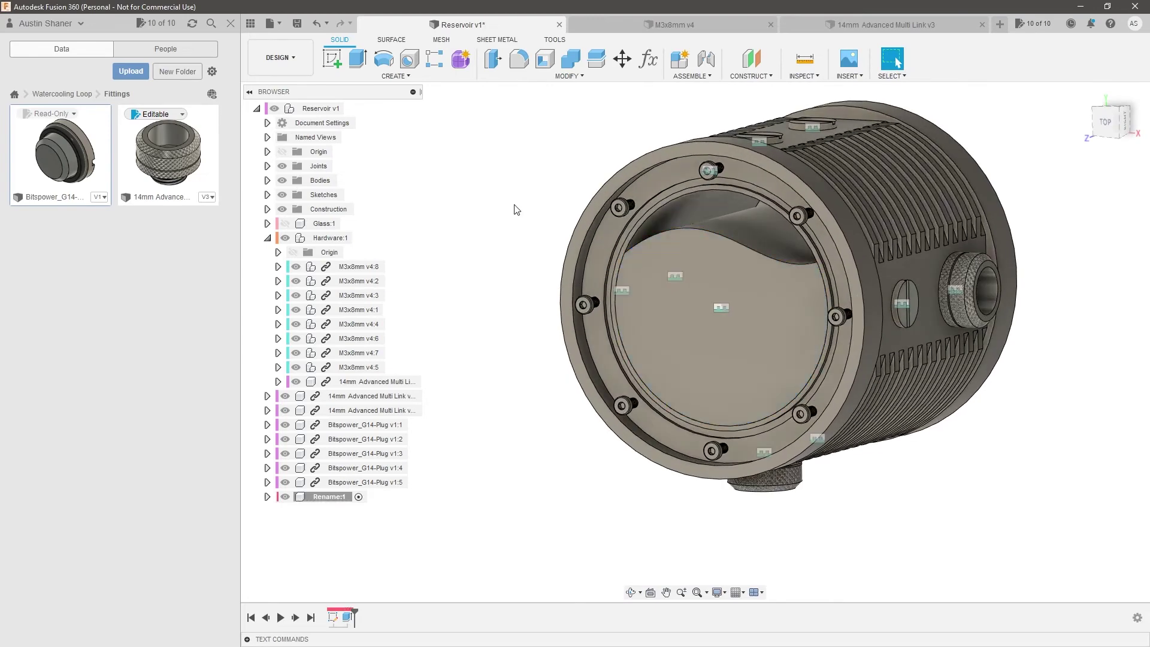
{"action": "key", "text": "a"}
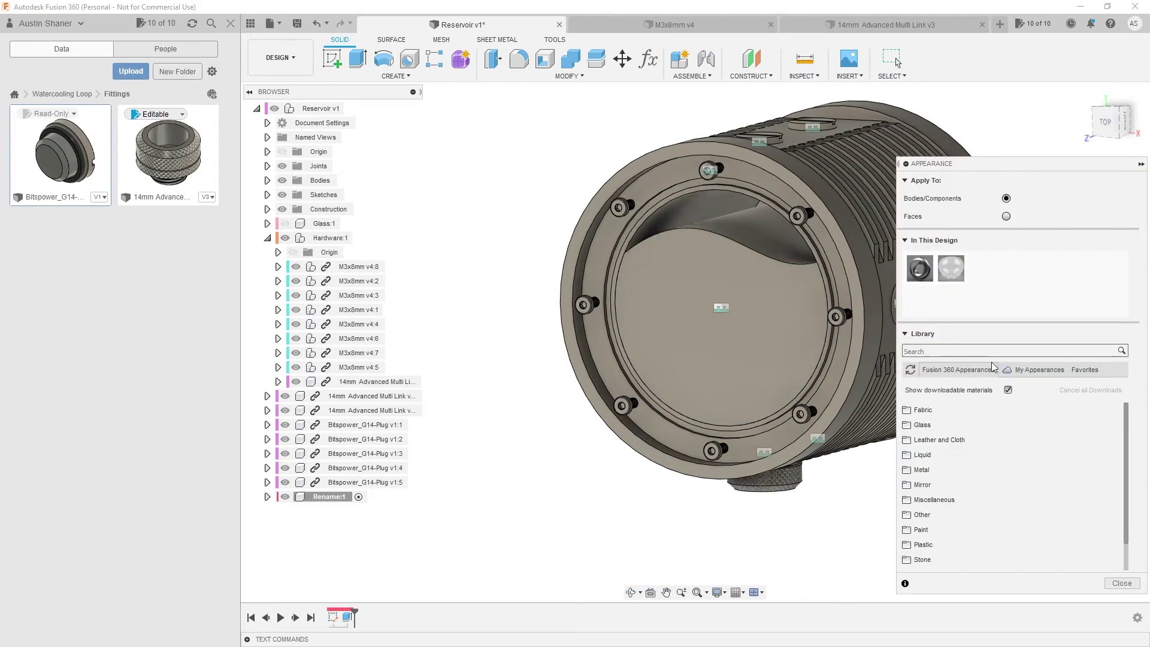
{"action": "left_click", "coordinate": [929, 455]}
{"action": "scroll", "coordinate": [959, 455], "scroll_direction": "down", "scroll_amount": 1}
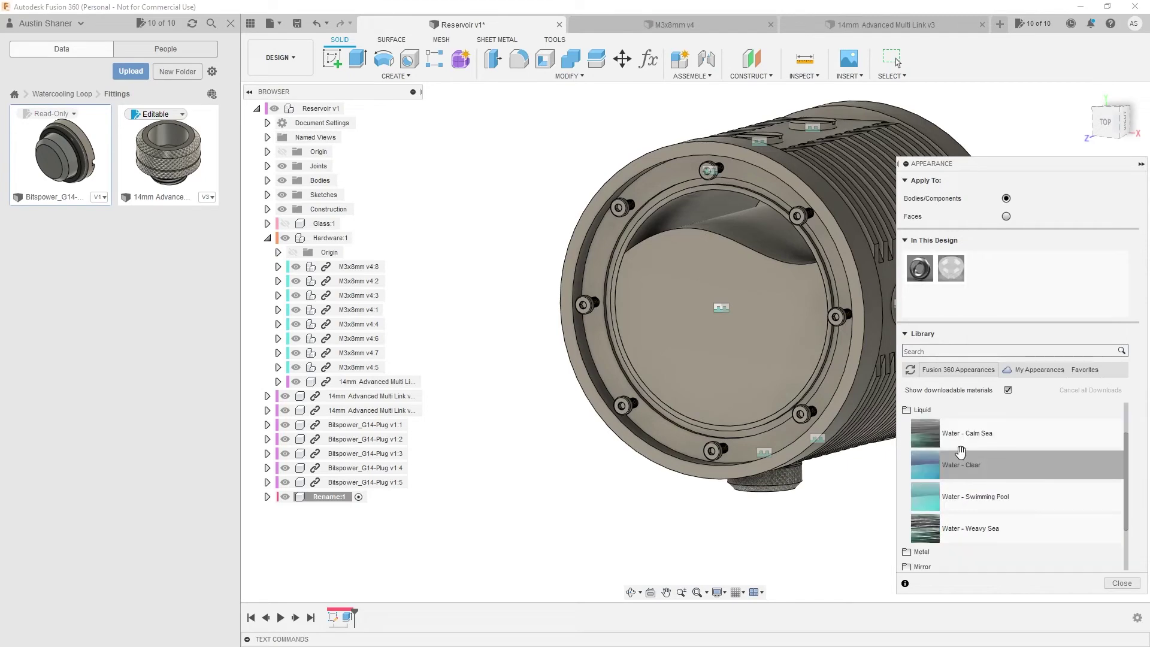
{"action": "left_click_drag", "start_coordinate": [934, 464], "coordinate": [780, 364]}
Edit the Water - Clear appearance to a red color of 255, 0, 0
{"action": "mouse_move", "coordinate": [810, 457]}
{"action": "middle_mouse_down", "text": "shift"}
{"action": "mouse_move", "coordinate": [839, 439]}
{"action": "mouse_move", "coordinate": [806, 450]}
{"action": "mouse_move", "coordinate": [793, 474]}
{"action": "middle_mouse_up", "text": "shift"}
{"action": "right_click", "coordinate": [981, 270]}
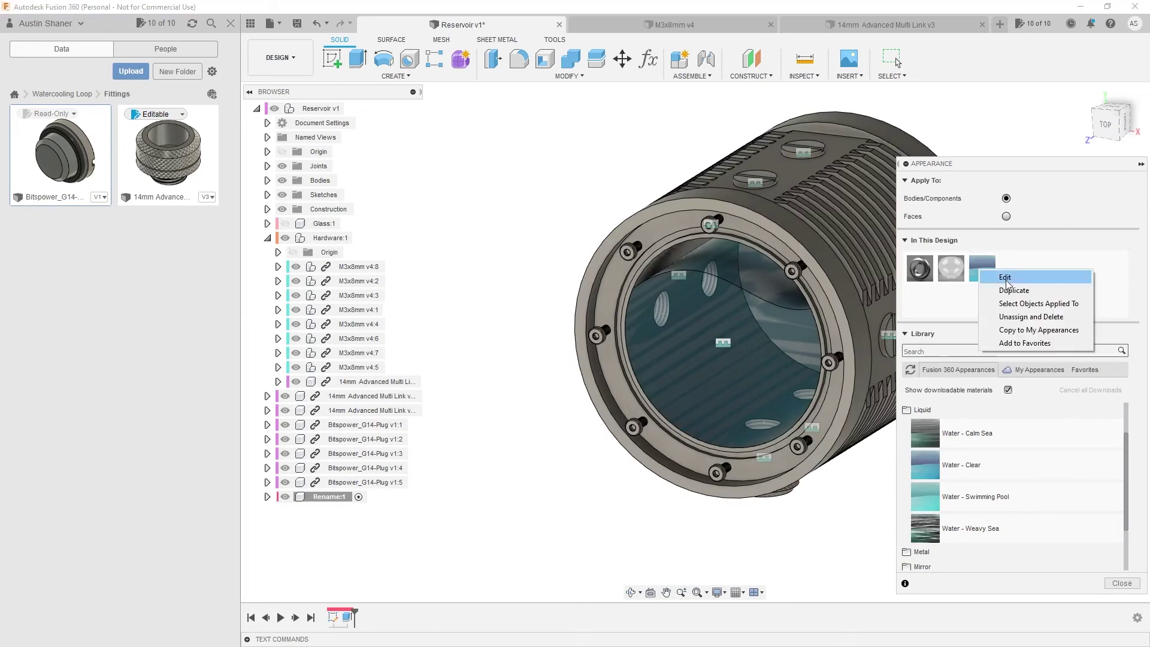
{"action": "left_click", "coordinate": [998, 280]}
{"action": "left_click_drag", "start_coordinate": [818, 214], "coordinate": [753, 212]}
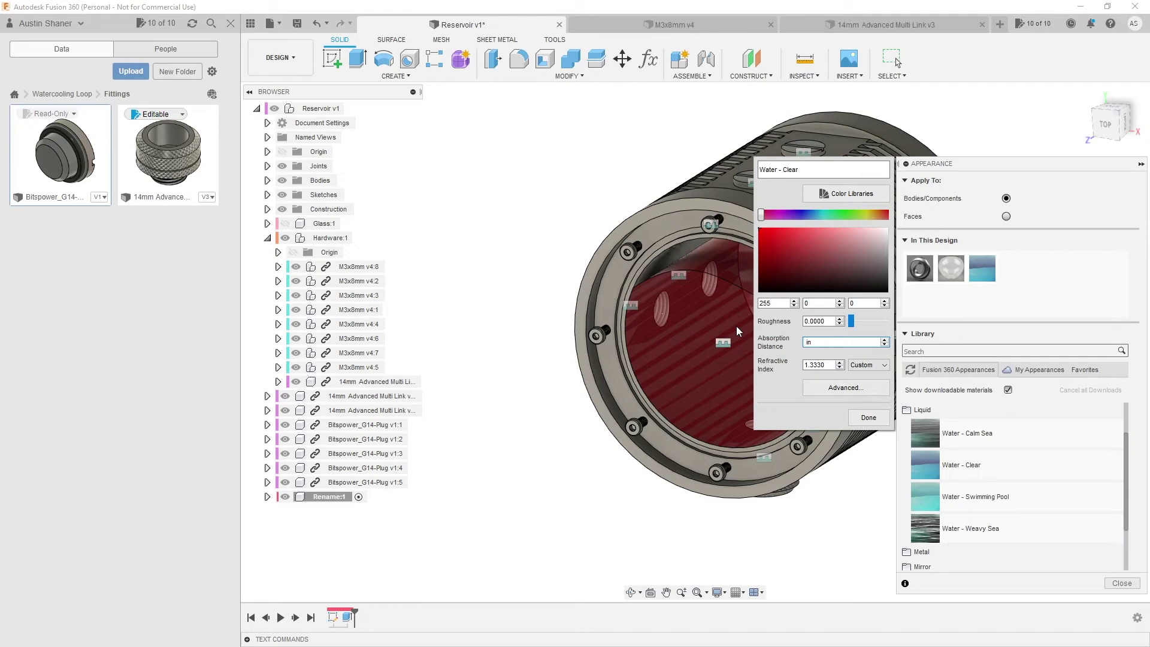
{"action": "left_click", "coordinate": [869, 418]}
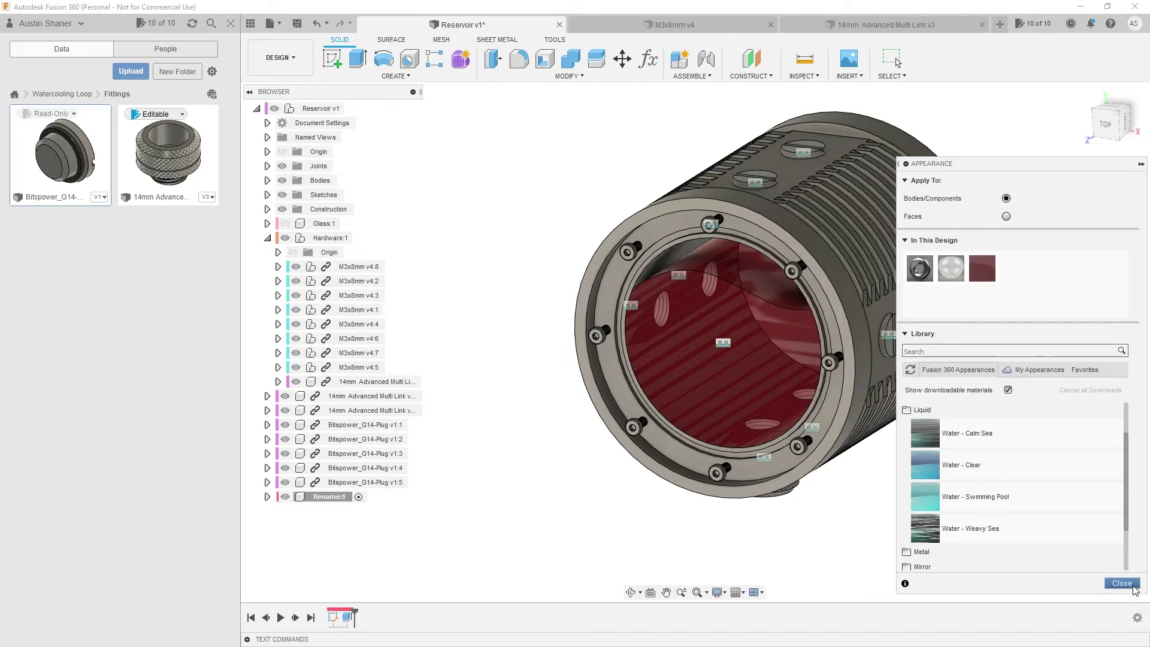
{"action": "left_click", "coordinate": [1122, 583]}
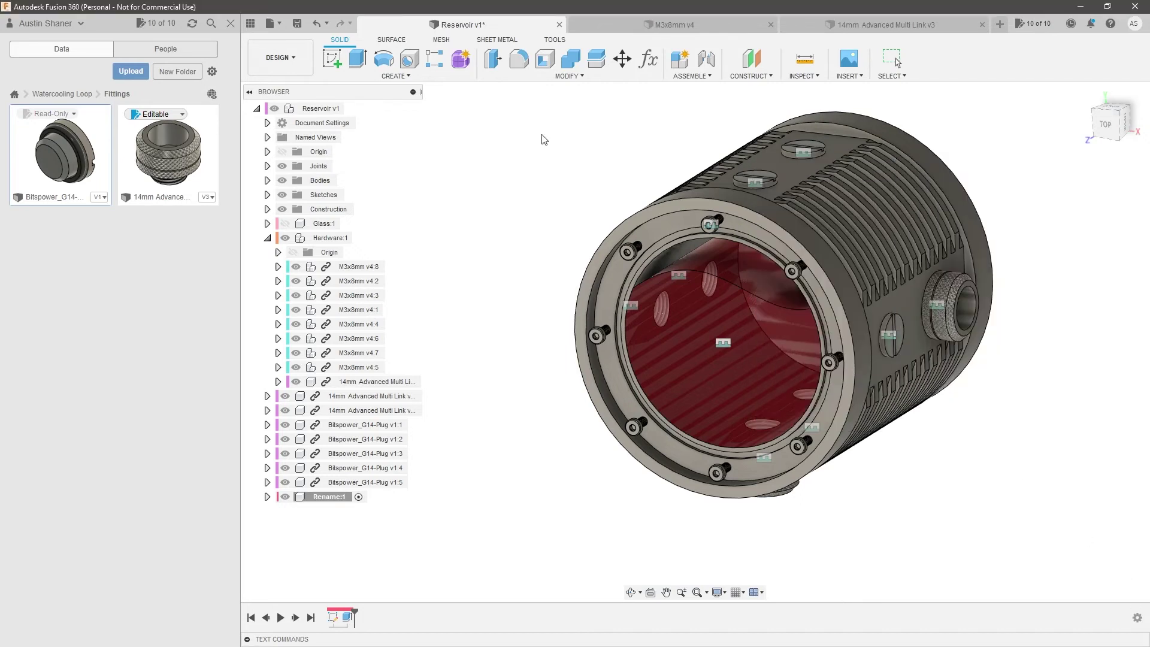
Switch to the Render workspace and view the red water through the reservoir's open end
{"action": "left_click", "coordinate": [289, 61]}
{"action": "left_click", "coordinate": [293, 133]}
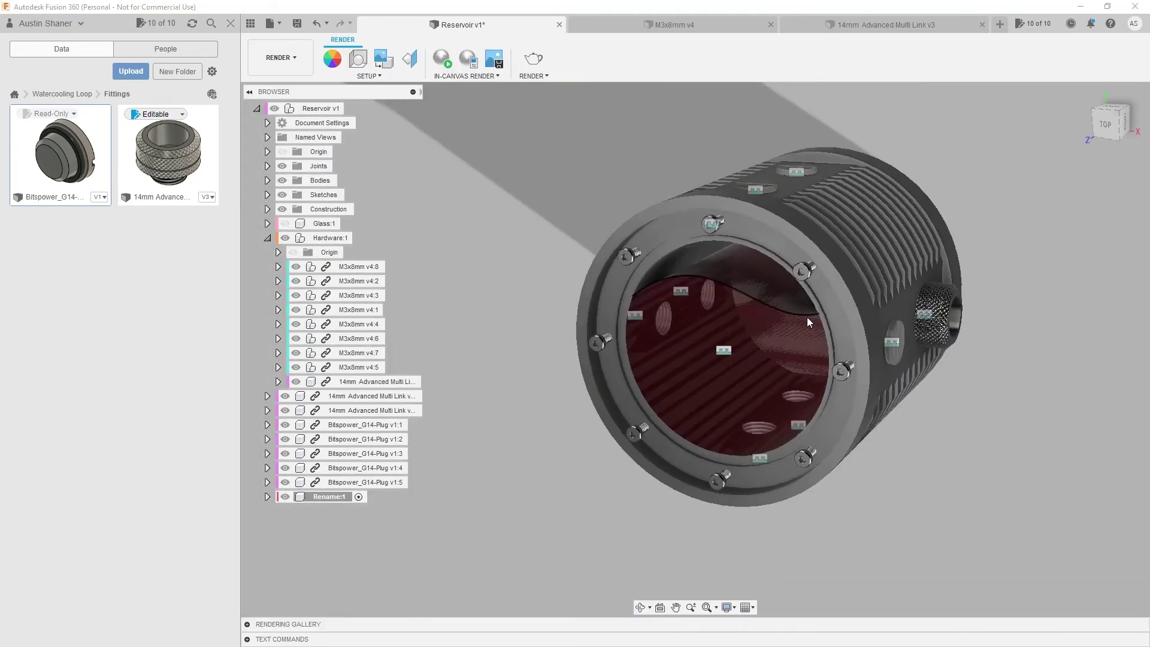
{"action": "scroll", "coordinate": [773, 334], "scroll_direction": "up", "scroll_amount": 2}
{"action": "middle_click_drag", "start_coordinate": [766, 336], "coordinate": [989, 179], "text": "shift"}
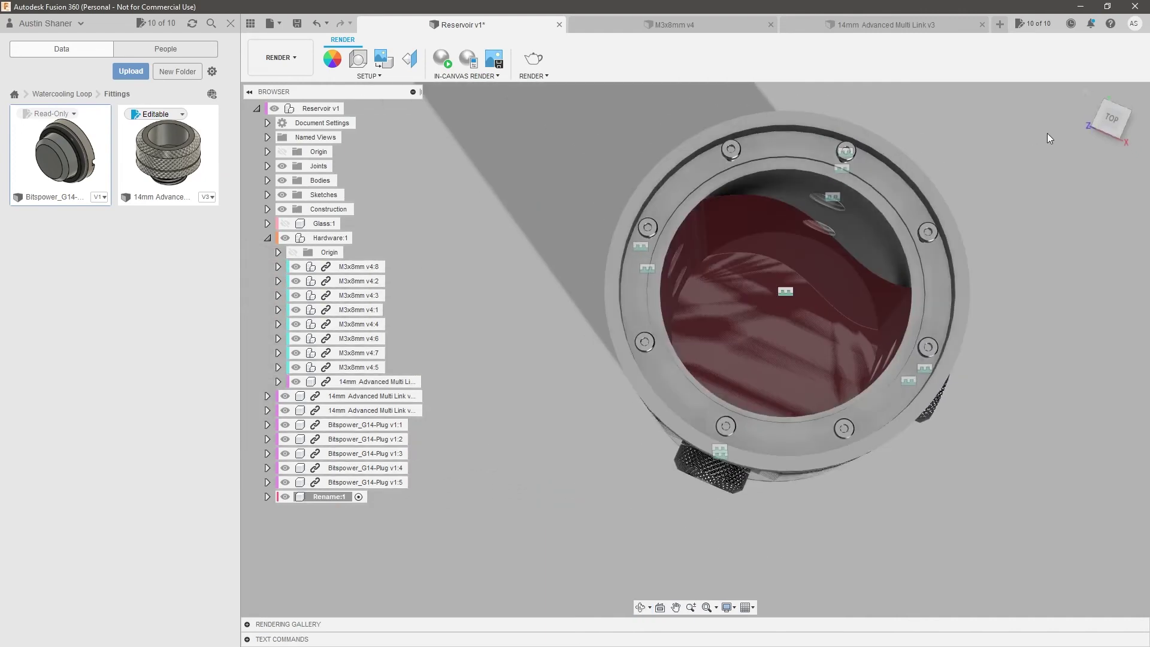
Set the straight-on view of the reservoir's open end as the Front view
{"action": "left_click", "coordinate": [1113, 117]}
{"action": "right_click", "coordinate": [1113, 119]}
{"action": "mouse_move", "coordinate": [1033, 197]}
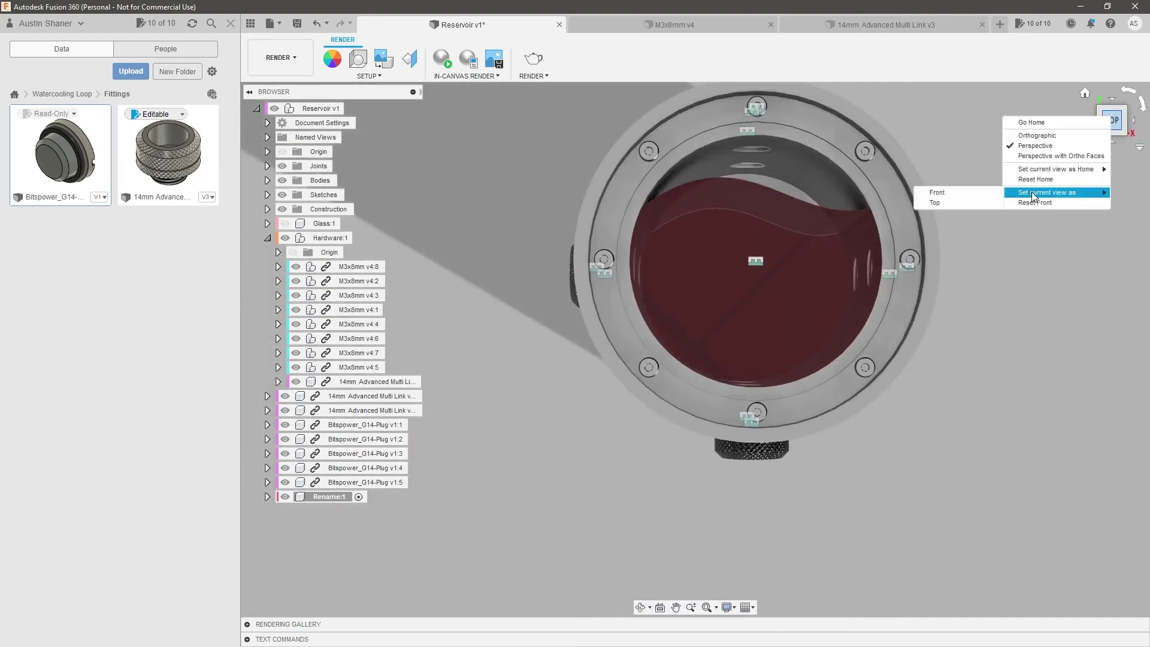
{"action": "left_click", "coordinate": [939, 193]}
{"action": "scroll", "coordinate": [771, 248], "scroll_direction": "down", "scroll_amount": 3}
{"action": "middle_click_drag", "start_coordinate": [771, 248], "coordinate": [727, 246], "text": "shift"}
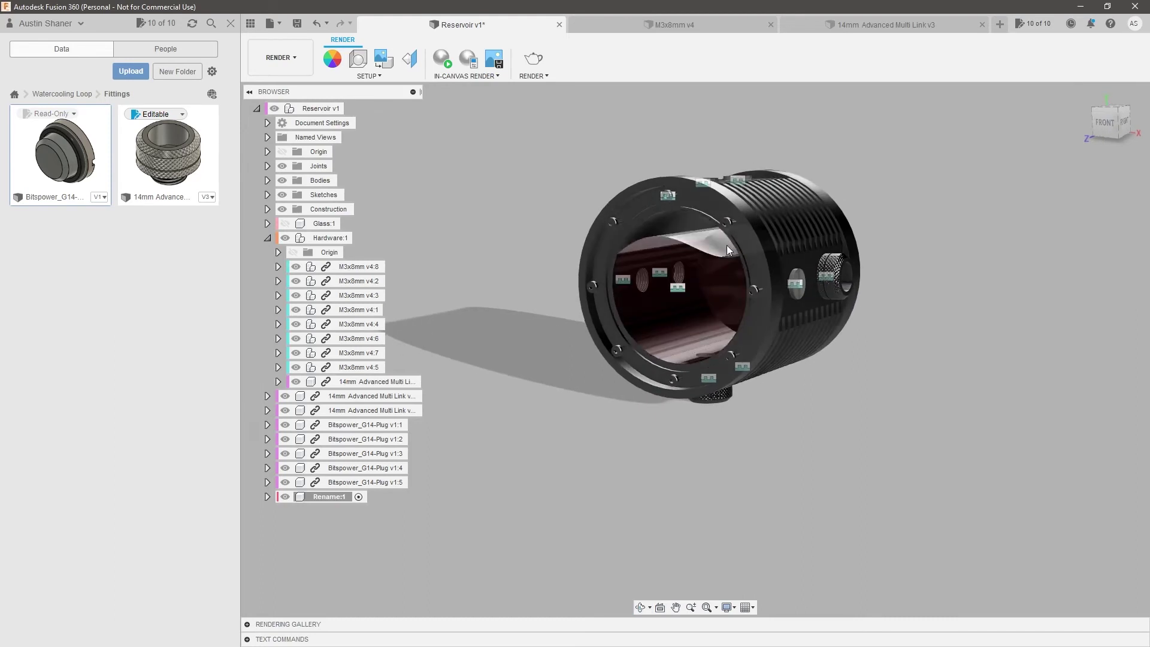
Rotate the scene's environment lighting to about 78.5 degrees around the reservoir
{"action": "left_click", "coordinate": [359, 58]}
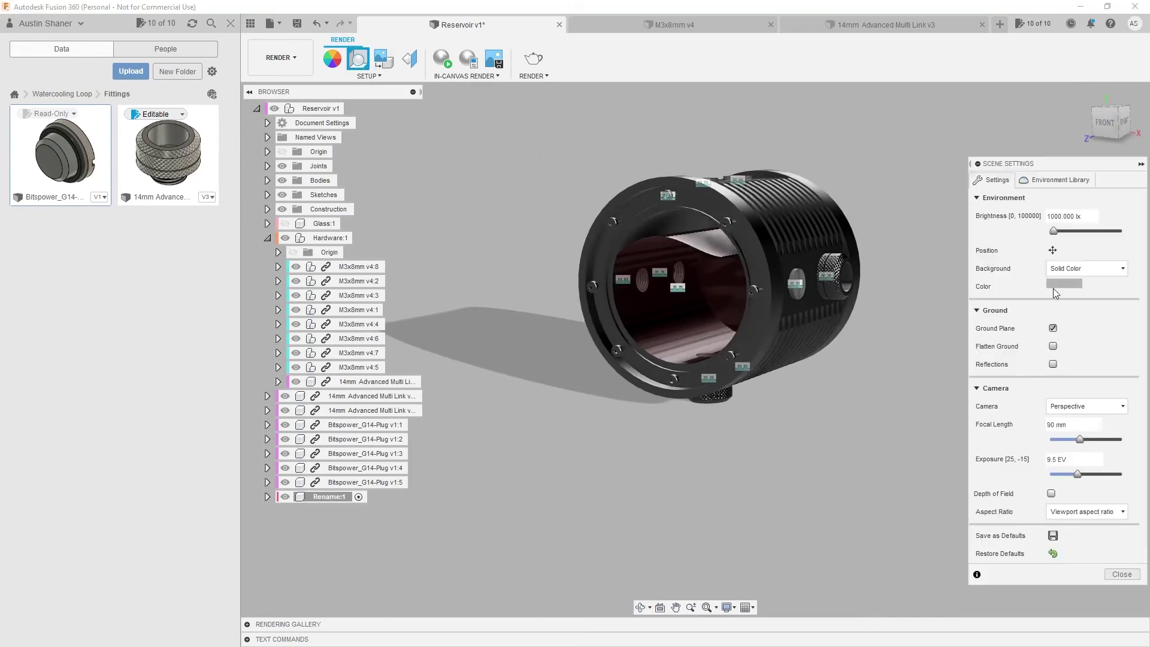
{"action": "left_click", "coordinate": [1053, 251]}
{"action": "left_click_drag", "start_coordinate": [986, 441], "coordinate": [1032, 442]}
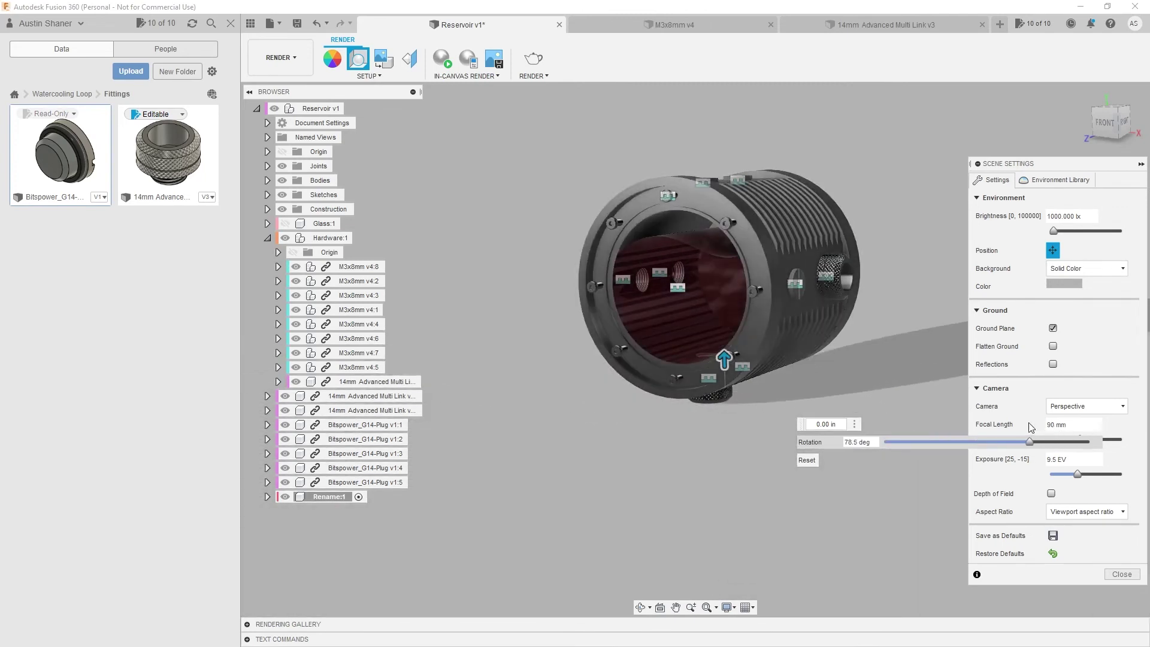
{"action": "left_click", "coordinate": [1122, 574]}
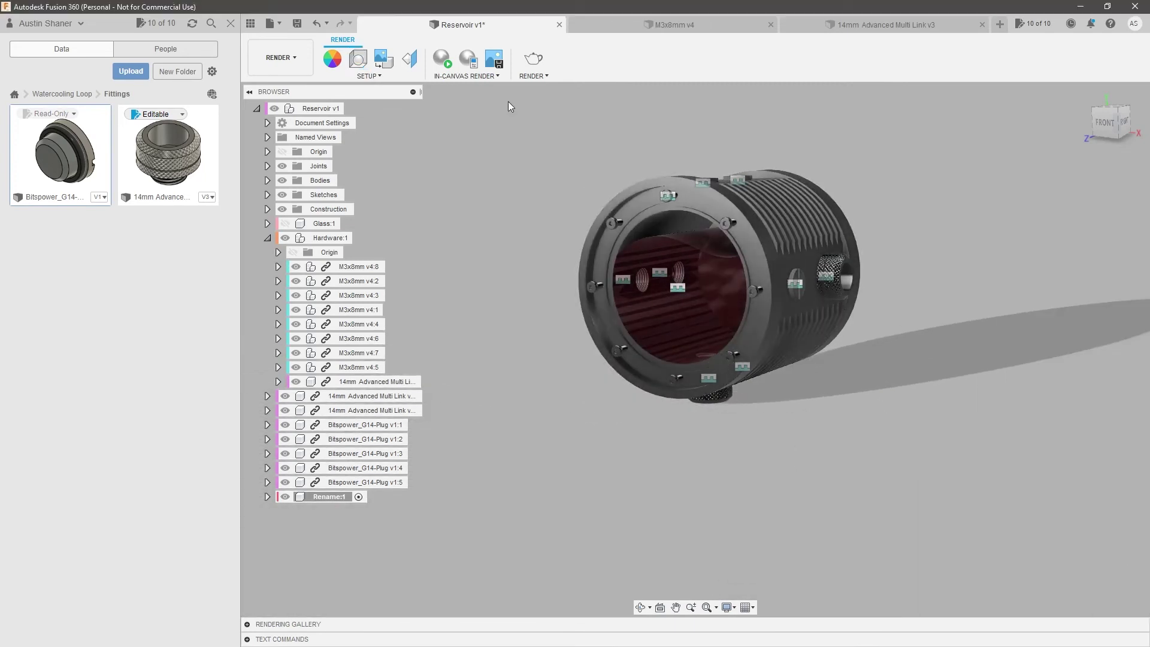
Run a brief in-canvas render of the reservoir under the rotated lighting, then stop it and view the side fittings
{"action": "left_click", "coordinate": [441, 63]}
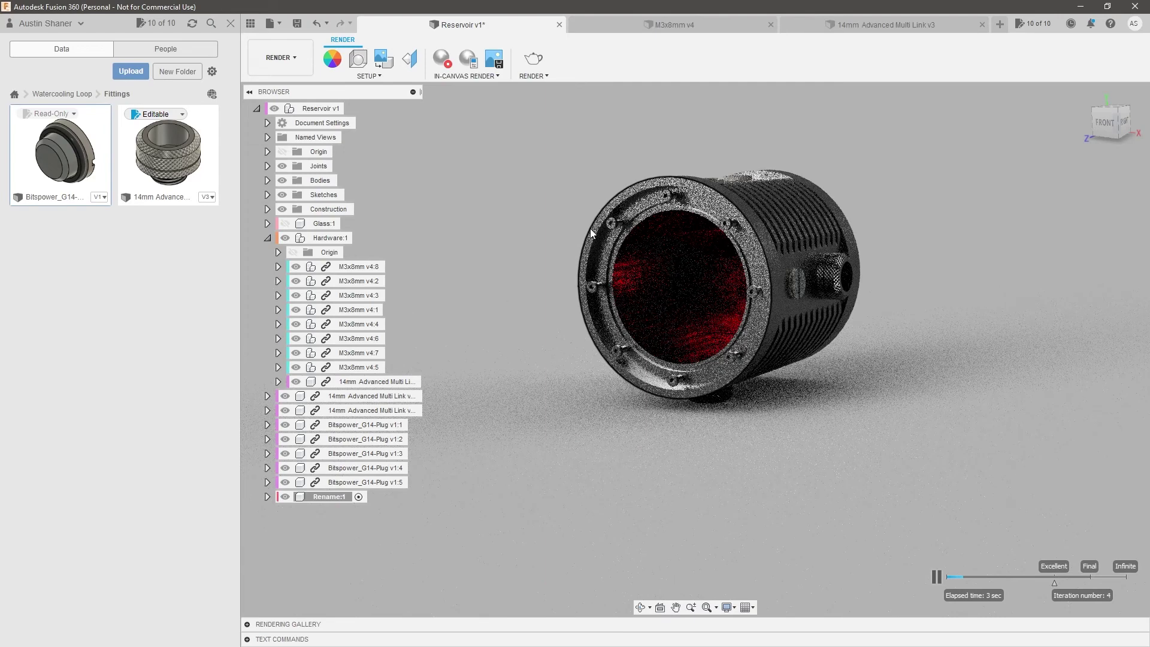
{"action": "left_click", "coordinate": [451, 58]}
{"action": "scroll", "coordinate": [713, 243], "scroll_direction": "up", "scroll_amount": 2}
{"action": "middle_click_drag", "start_coordinate": [717, 244], "coordinate": [784, 270], "text": "shift"}
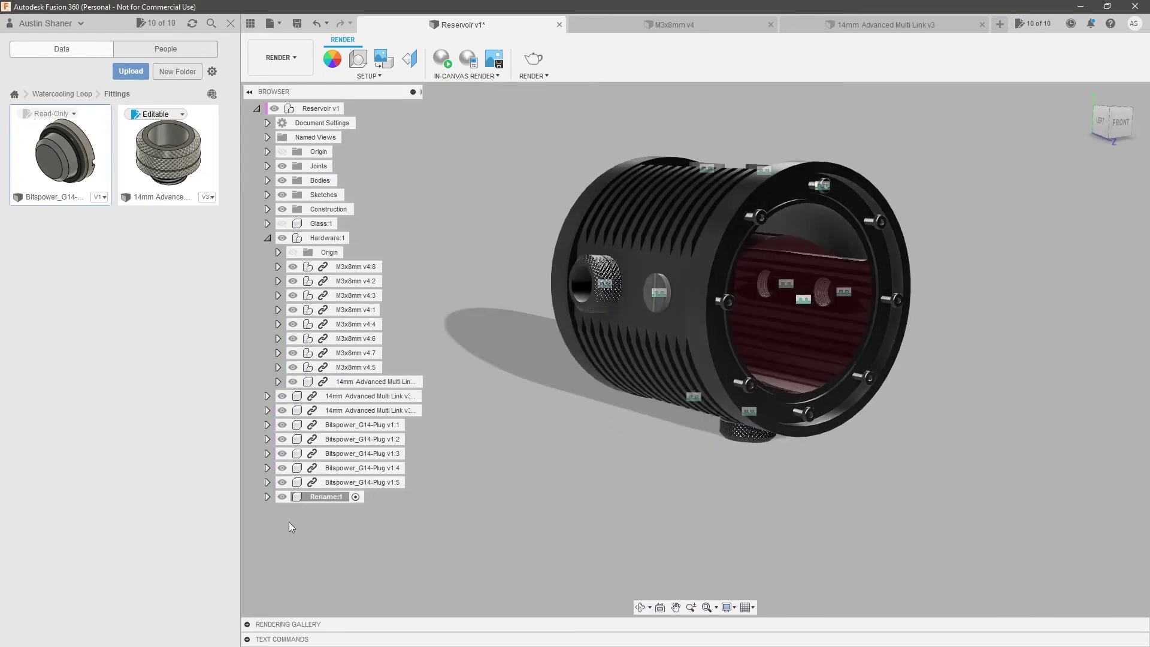
Hide the red water body and search the appearance library for LED
{"action": "left_click", "coordinate": [279, 496]}
{"action": "scroll", "coordinate": [837, 284], "scroll_direction": "up", "scroll_amount": 7}
{"action": "middle_click_drag", "start_coordinate": [803, 293], "coordinate": [610, 229], "text": "shift"}
{"action": "scroll", "coordinate": [810, 309], "scroll_direction": "down", "scroll_amount": 5}
{"action": "scroll", "coordinate": [605, 237], "scroll_direction": "up", "scroll_amount": 5}
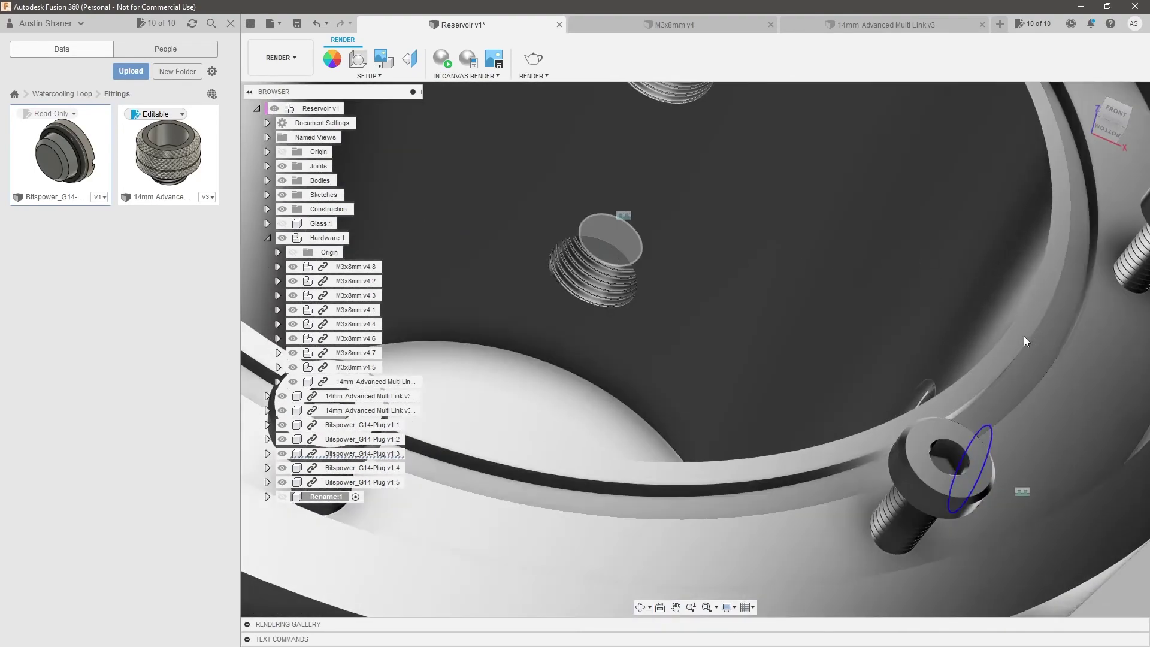
{"action": "key", "text": "a"}
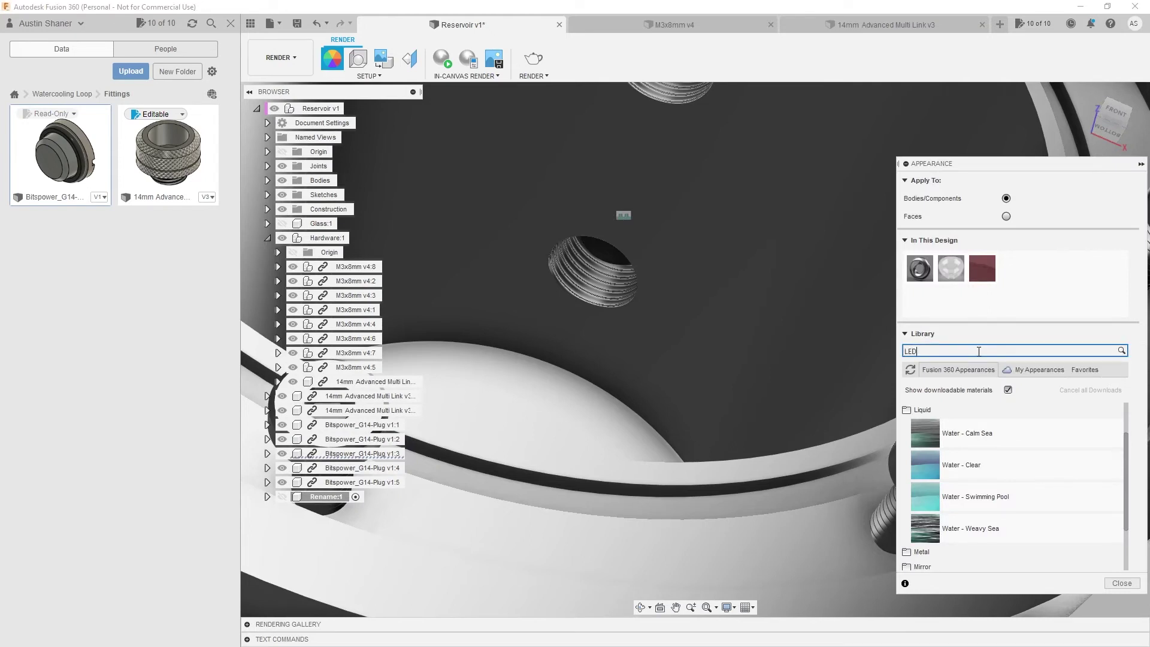
{"action": "left_click", "coordinate": [979, 352]}
{"action": "type", "text": "LED"}
{"action": "key", "text": "Return"}
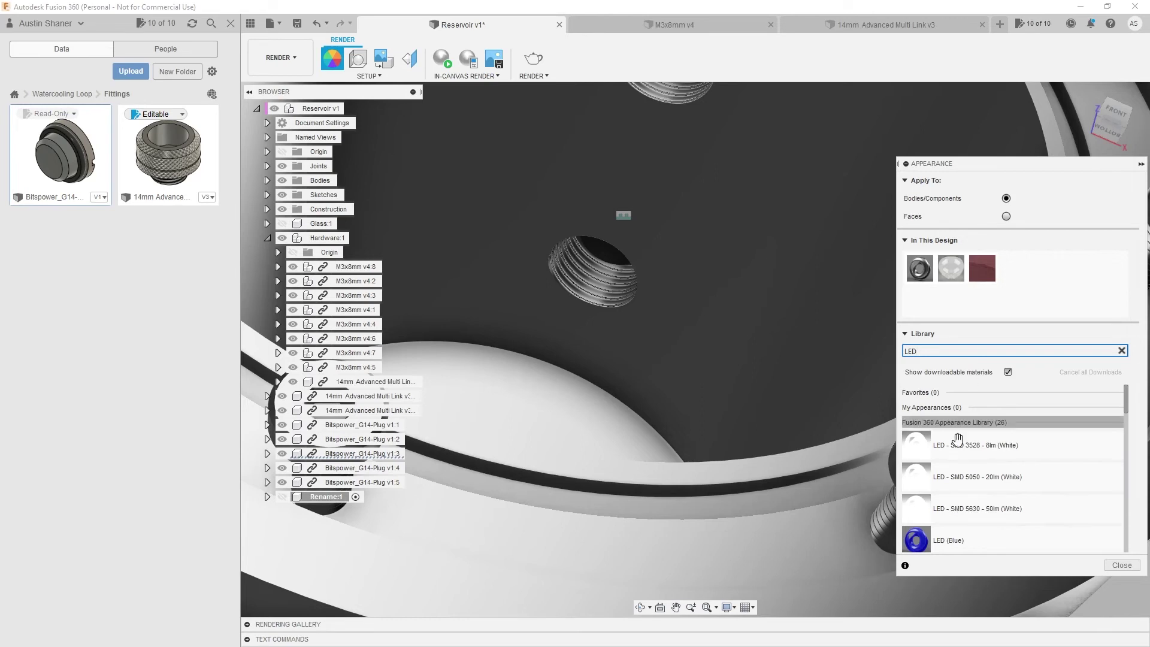
Try to apply the LED - SMD 5630 - 50lm (White) appearance to the plug's inner face only
{"action": "left_click", "coordinate": [1006, 217]}
{"action": "mouse_move", "coordinate": [921, 511]}
{"action": "left_mouse_down"}
{"action": "mouse_move", "coordinate": [639, 298]}
{"action": "mouse_move", "coordinate": [602, 246]}
{"action": "mouse_move", "coordinate": [601, 259]}
{"action": "mouse_move", "coordinate": [909, 374]}
{"action": "mouse_move", "coordinate": [937, 514]}
{"action": "left_mouse_up"}
{"action": "middle_click_drag", "start_coordinate": [680, 415], "coordinate": [681, 394], "text": "shift"}
{"action": "scroll", "coordinate": [611, 265], "scroll_direction": "up", "scroll_amount": 10}
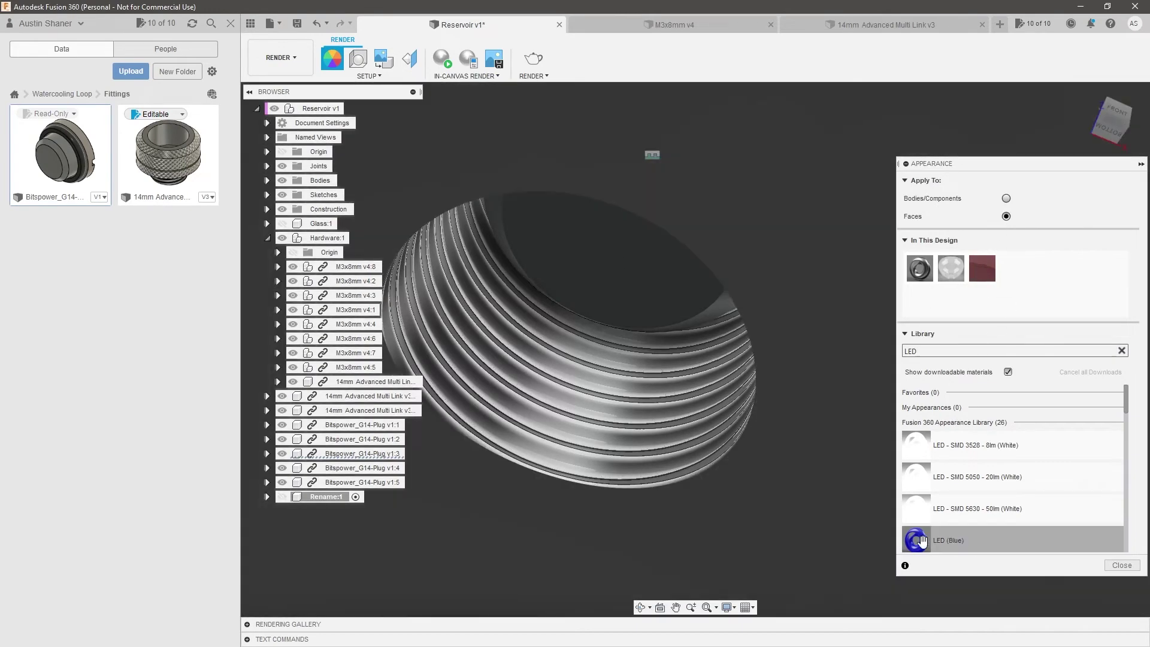
{"action": "left_click_drag", "start_coordinate": [917, 508], "coordinate": [971, 508]}
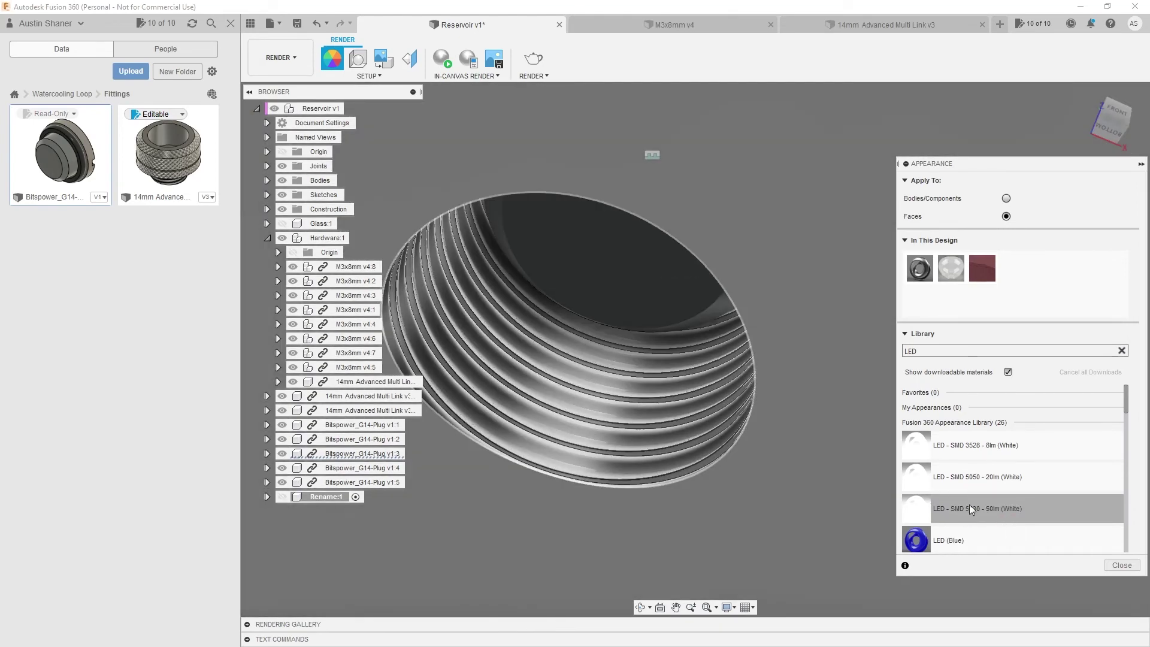
{"action": "key", "text": "Escape"}
Switch to the Design workspace and break the external link of the Bitspower_G14-Plug v1:2 component
{"action": "scroll", "coordinate": [683, 347], "scroll_direction": "down", "scroll_amount": 2}
{"action": "left_click", "coordinate": [651, 279]}
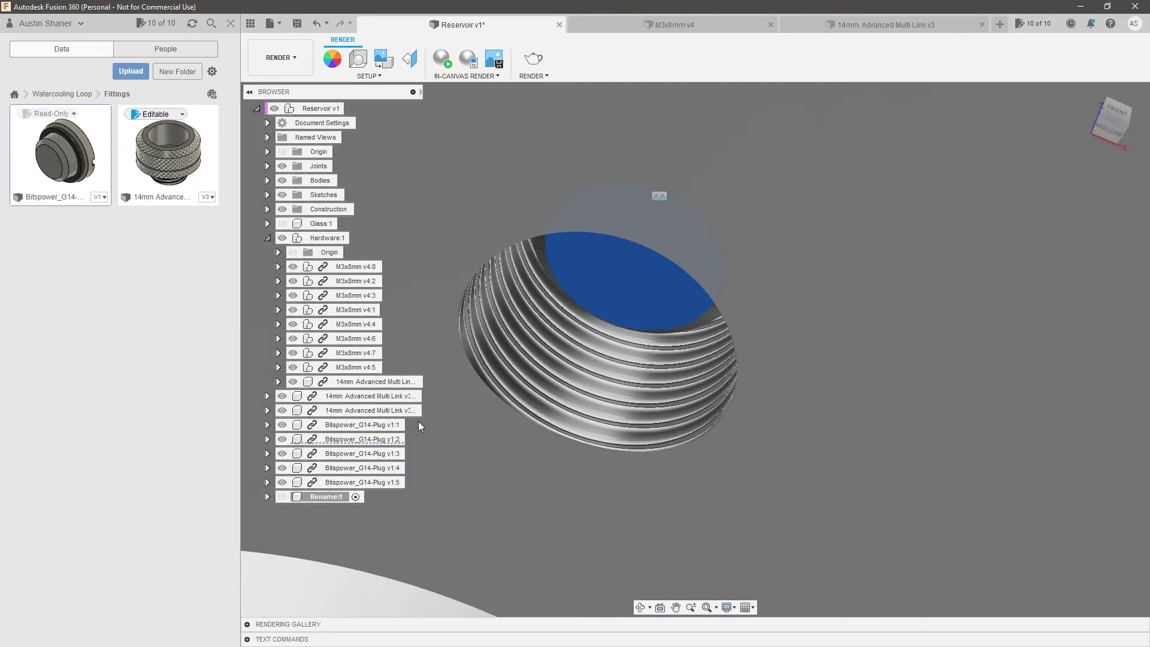
{"action": "right_click", "coordinate": [322, 441]}
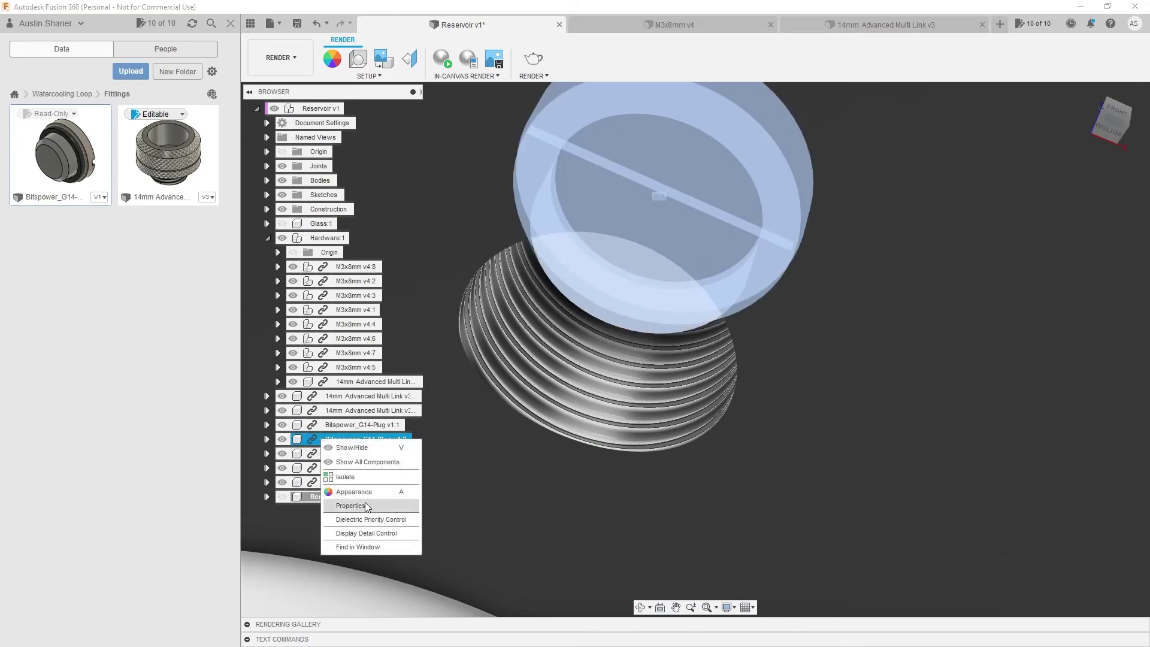
{"action": "left_click", "coordinate": [317, 439]}
{"action": "left_click", "coordinate": [265, 54]}
{"action": "left_click", "coordinate": [274, 90]}
{"action": "right_click", "coordinate": [310, 440]}
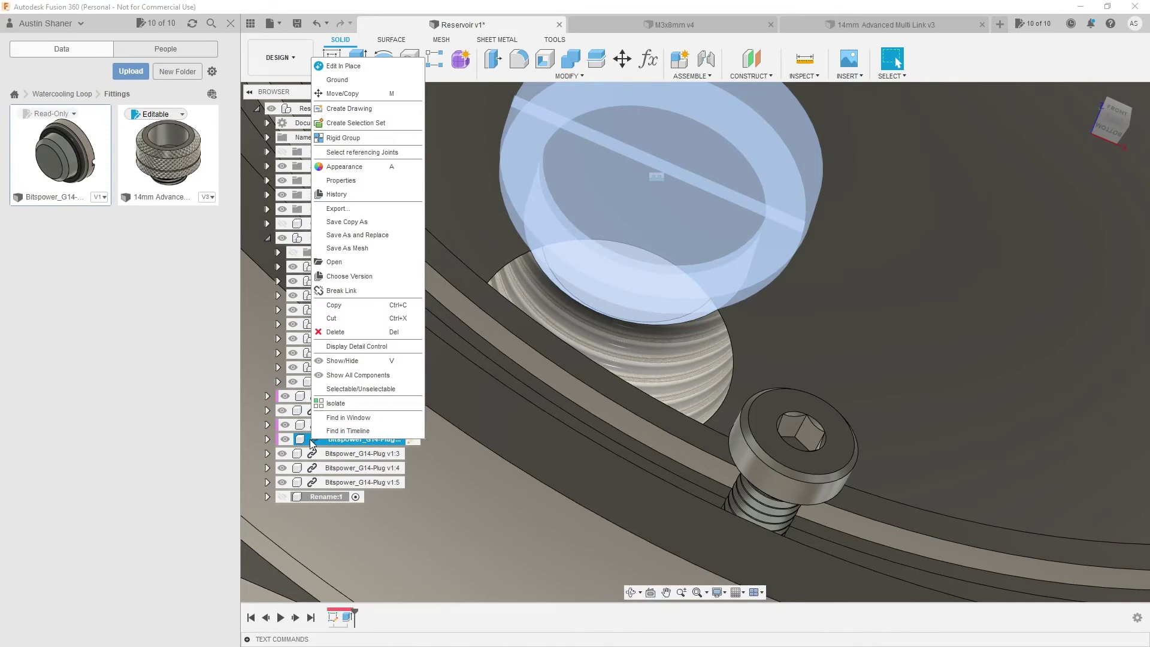
{"action": "left_click", "coordinate": [333, 305]}
{"action": "key", "text": "ctrl+v"}
{"action": "scroll", "coordinate": [443, 401], "scroll_direction": "down", "scroll_amount": 2}
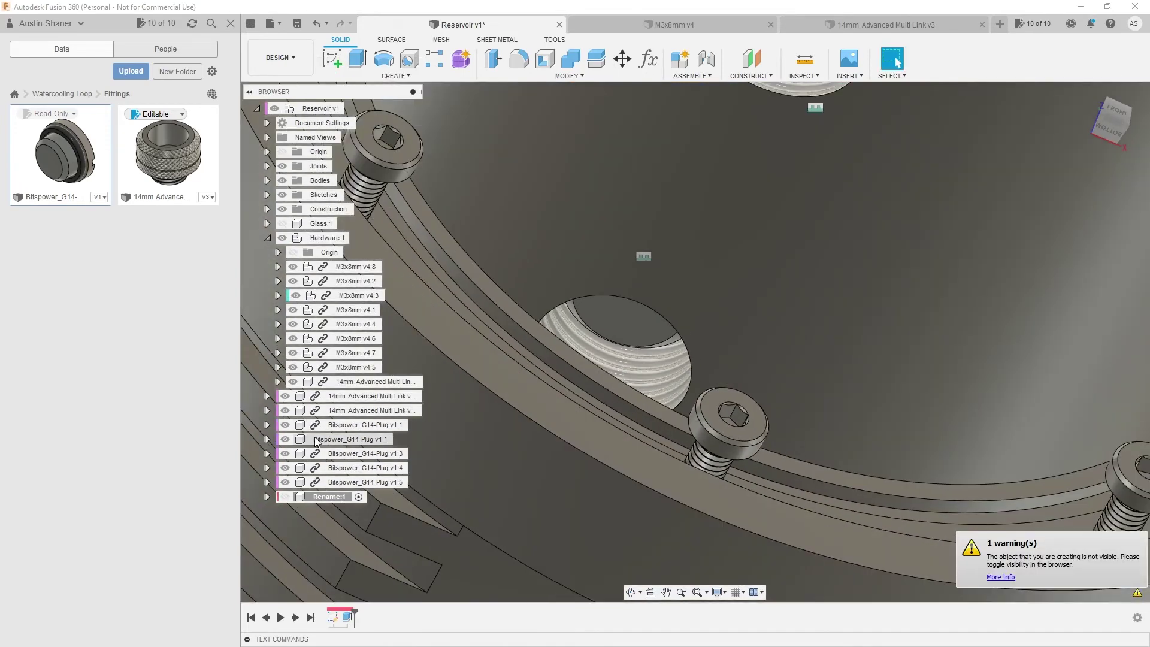
Return to the Render workspace and apply the LED - SMD 5630 - 50lm (White) appearance to the unlinked plug
{"action": "left_click", "coordinate": [281, 54]}
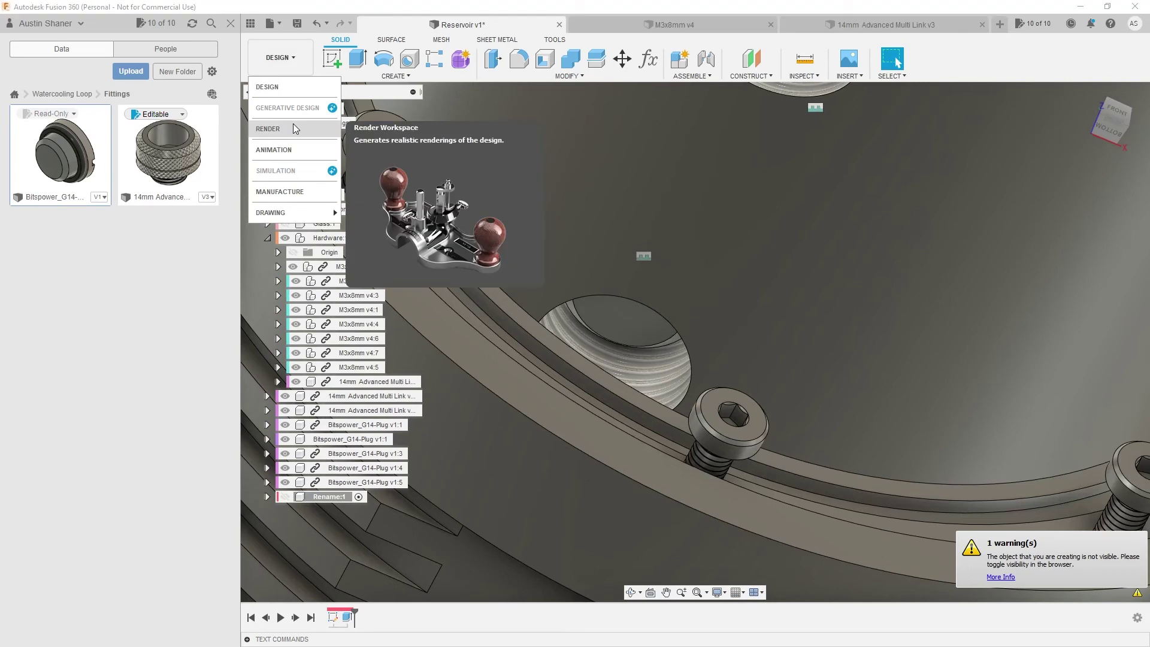
{"action": "left_click", "coordinate": [293, 123]}
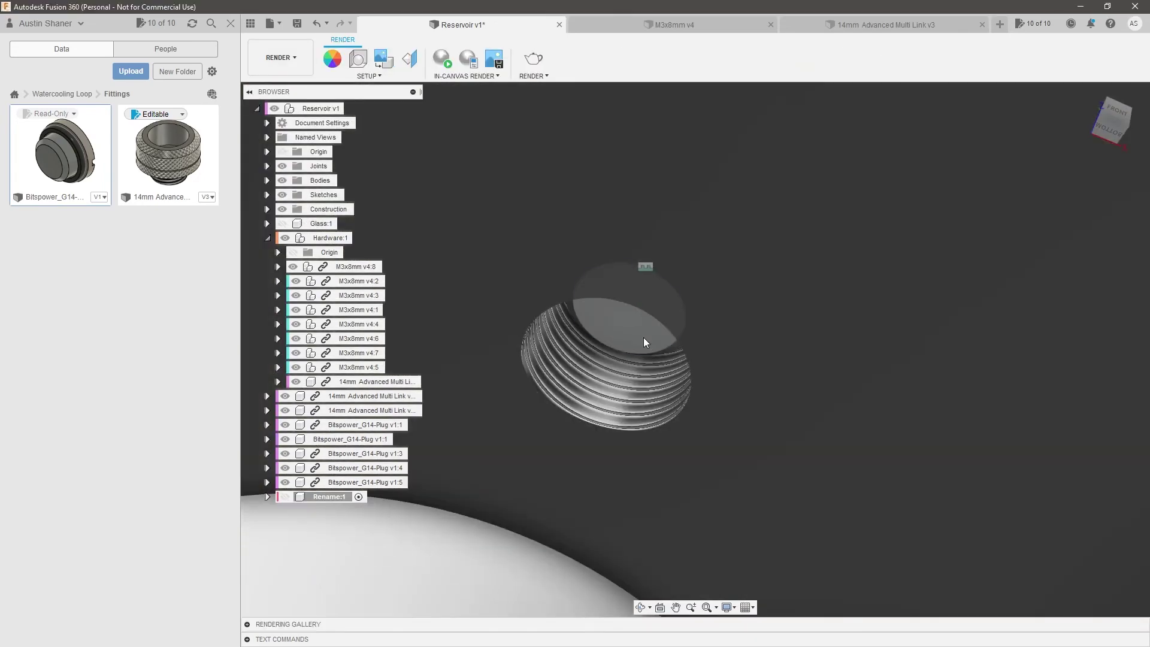
{"action": "key", "text": "a"}
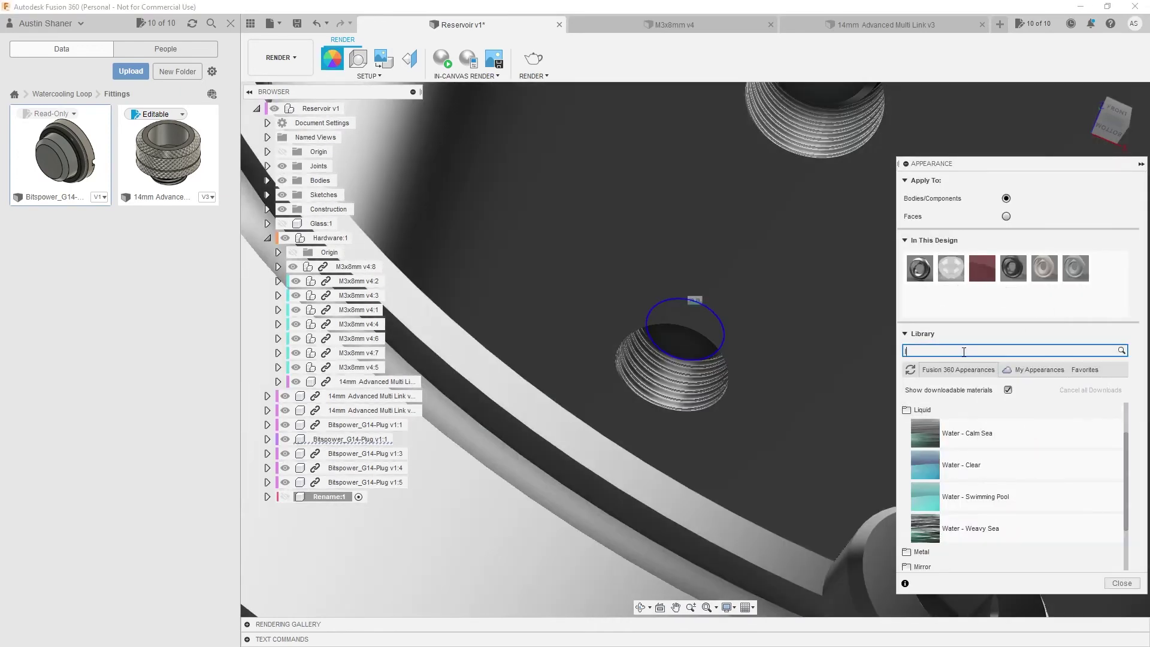
{"action": "left_click_drag", "start_coordinate": [920, 509], "coordinate": [693, 336]}
{"action": "middle_click_drag", "start_coordinate": [693, 337], "coordinate": [798, 404], "text": "shift"}
{"action": "scroll", "coordinate": [798, 404], "scroll_direction": "down", "scroll_amount": 5}
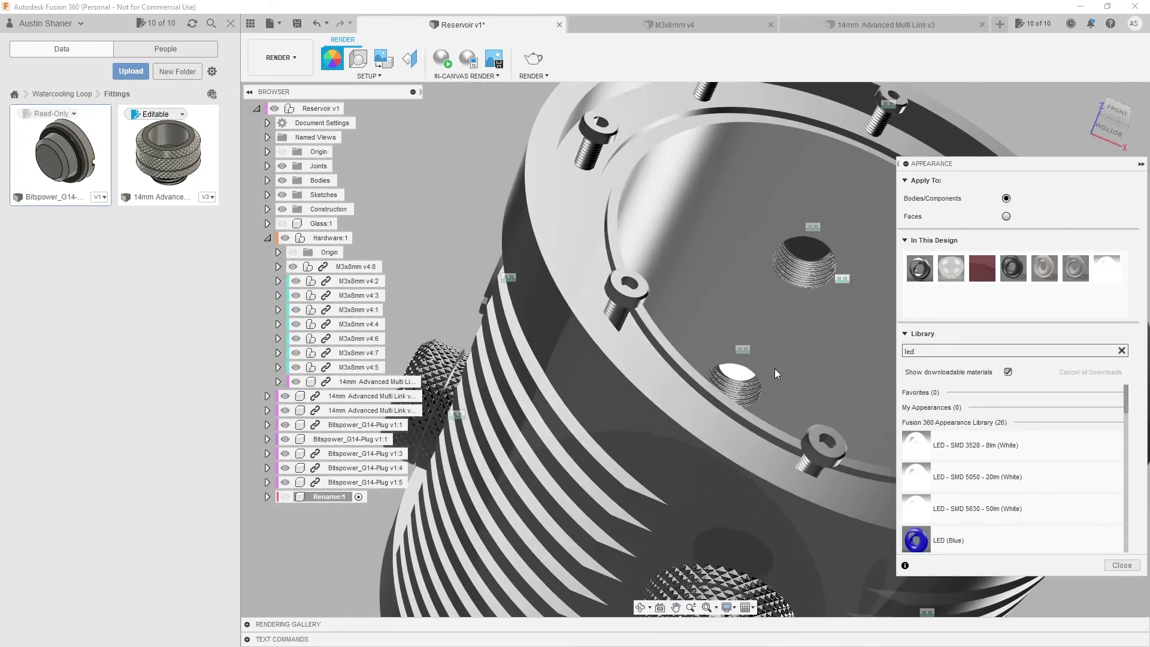
{"action": "middle_click_drag", "start_coordinate": [795, 259], "coordinate": [599, 326], "text": "shift"}
{"action": "scroll", "coordinate": [583, 326], "scroll_direction": "down", "scroll_amount": 4}
{"action": "scroll", "coordinate": [719, 338], "scroll_direction": "up", "scroll_amount": 4}
{"action": "middle_click_drag", "start_coordinate": [709, 337], "coordinate": [736, 318], "text": "shift"}
{"action": "left_click", "coordinate": [1122, 565]}
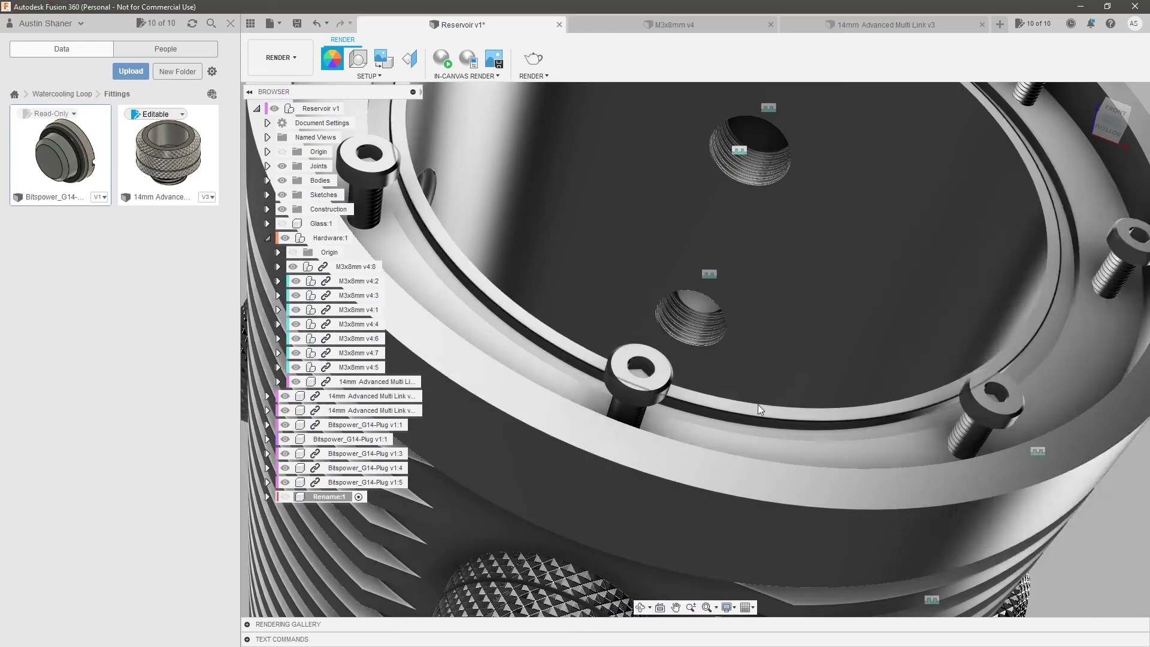
Run an in-canvas render of the reservoir, show the red water body again, and inspect the lit interior up close
{"action": "scroll", "coordinate": [824, 364], "scroll_direction": "down", "scroll_amount": 5}
{"action": "middle_click_drag", "start_coordinate": [824, 365], "coordinate": [673, 339], "text": "shift"}
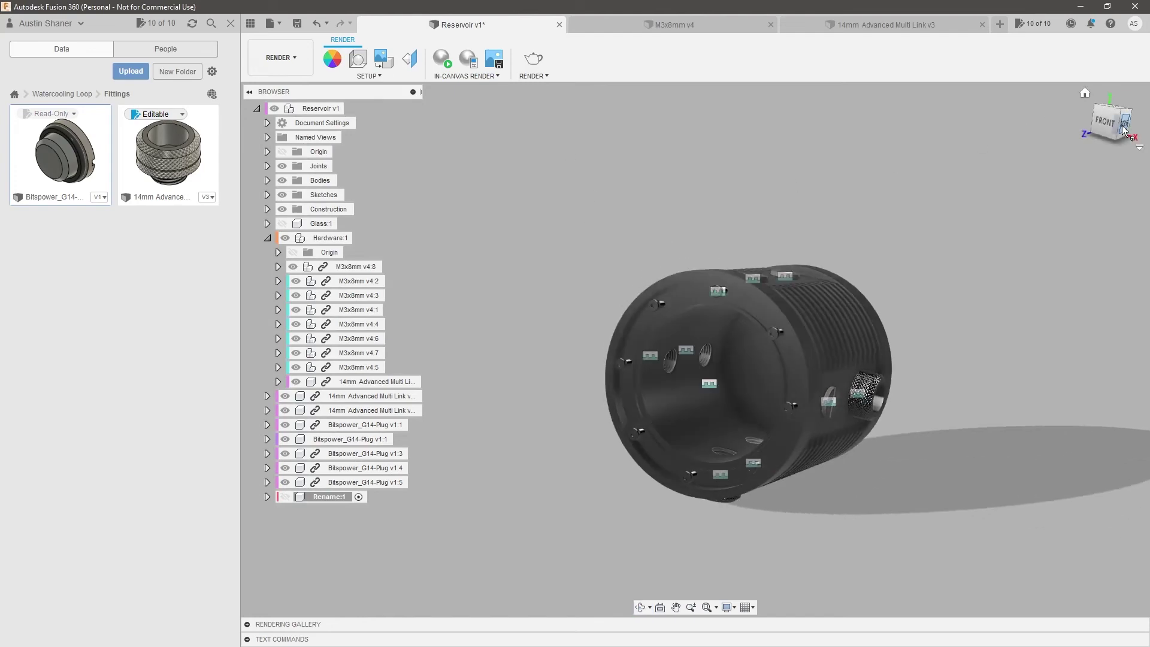
{"action": "middle_click_drag", "start_coordinate": [935, 198], "coordinate": [804, 241], "text": "shift"}
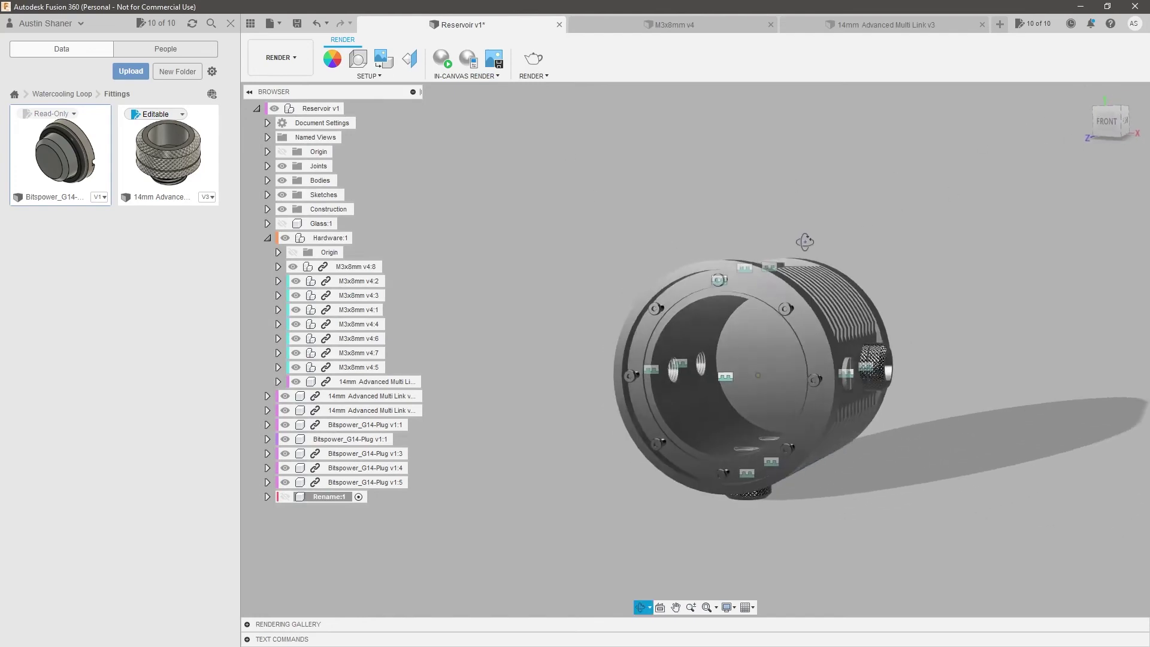
{"action": "left_click", "coordinate": [442, 58]}
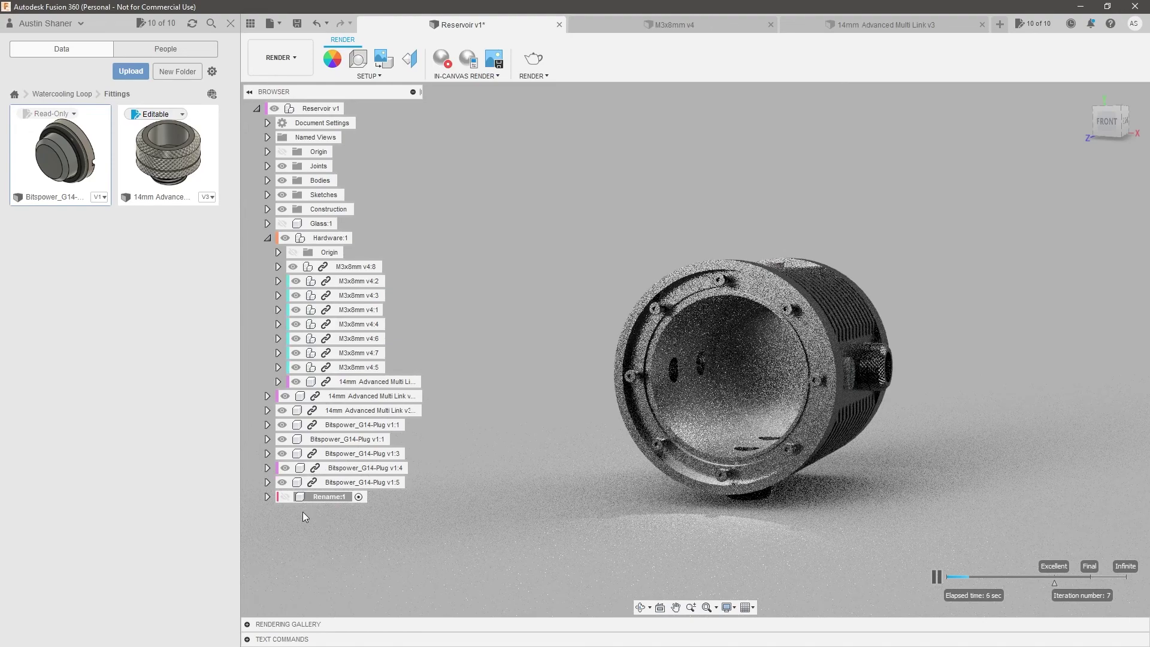
{"action": "left_click", "coordinate": [285, 497]}
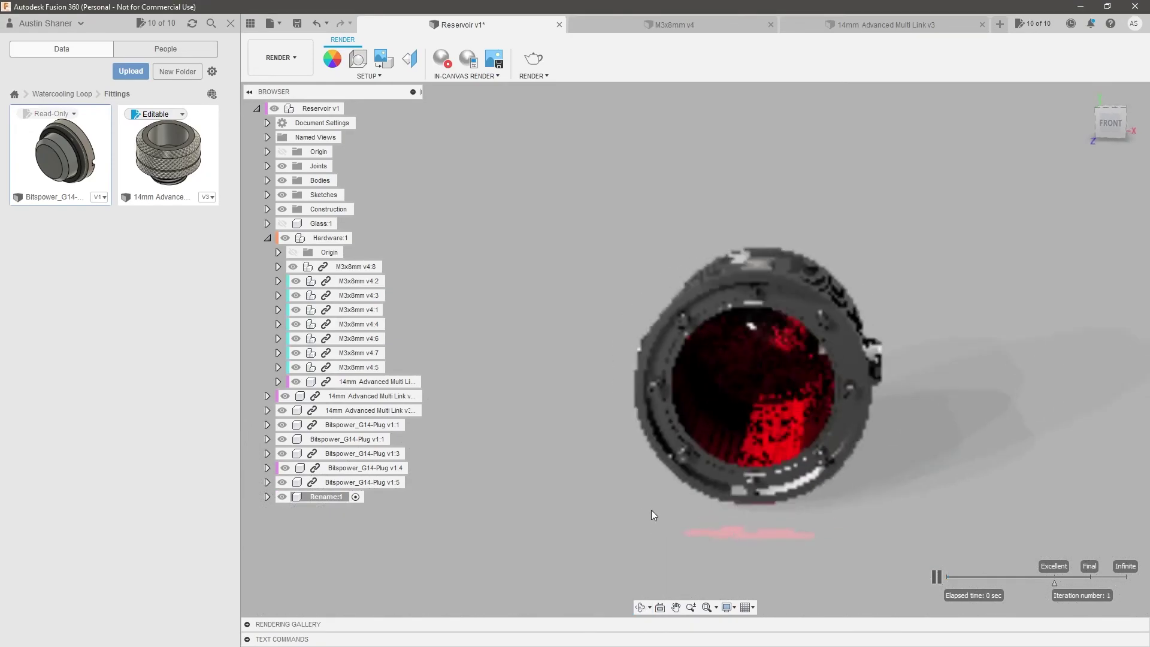
{"action": "scroll", "coordinate": [787, 347], "scroll_direction": "up", "scroll_amount": 5}
{"action": "scroll", "coordinate": [787, 346], "scroll_direction": "up", "scroll_amount": 2}
{"action": "middle_click_drag", "start_coordinate": [786, 346], "coordinate": [743, 366], "text": "shift"}
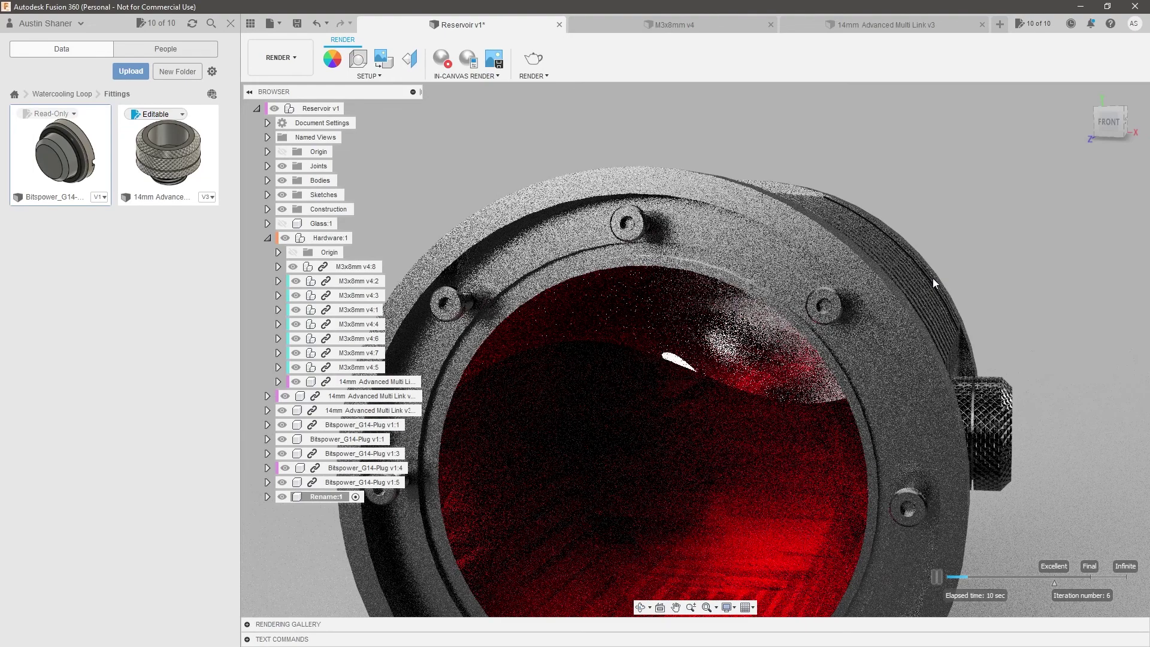
{"action": "left_click", "coordinate": [448, 64]}
Switch back to the Design workspace and close the data panel
{"action": "scroll", "coordinate": [749, 210], "scroll_direction": "down", "scroll_amount": 5}
{"action": "middle_click_drag", "start_coordinate": [1018, 318], "coordinate": [980, 340], "text": "shift"}
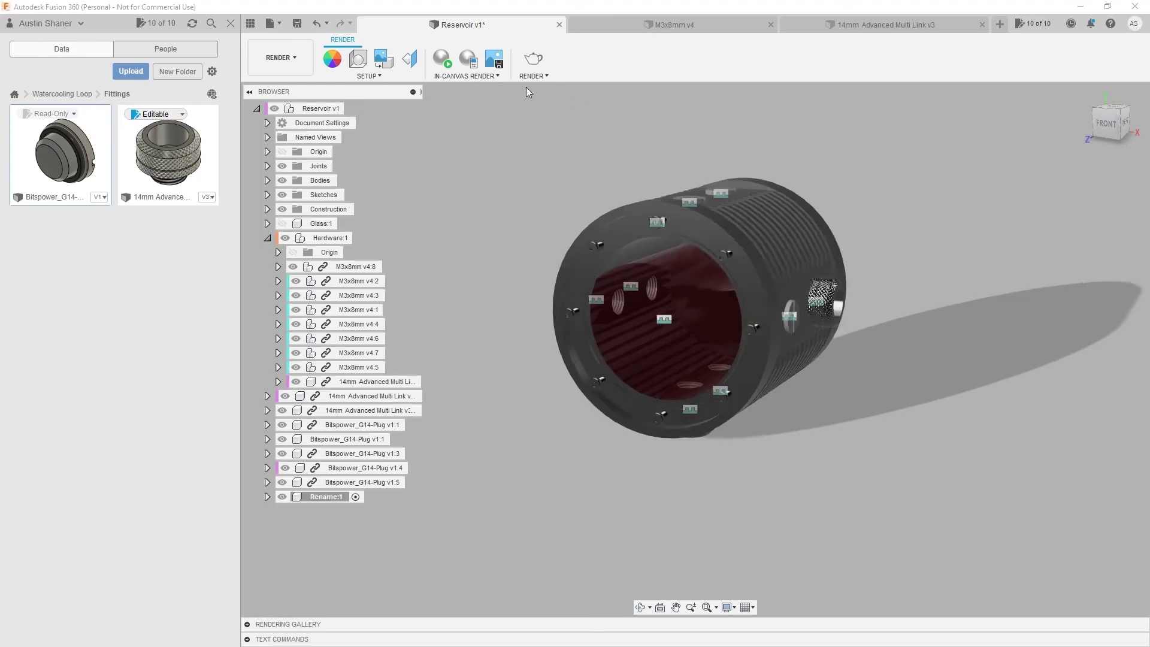
{"action": "left_click", "coordinate": [279, 57]}
{"action": "left_click", "coordinate": [270, 89]}
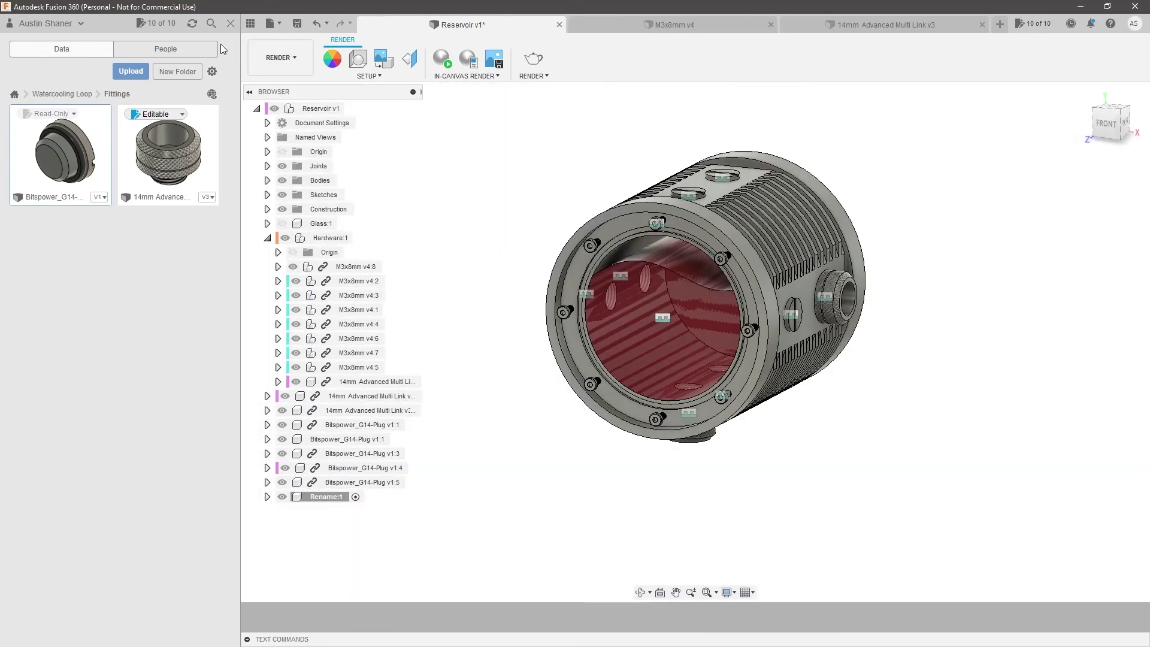
{"action": "left_click", "coordinate": [230, 24]}
{"action": "middle_click_drag", "start_coordinate": [543, 212], "coordinate": [663, 241], "text": "shift"}
Save the reservoir design as a new version
{"action": "key", "text": "Escape"}
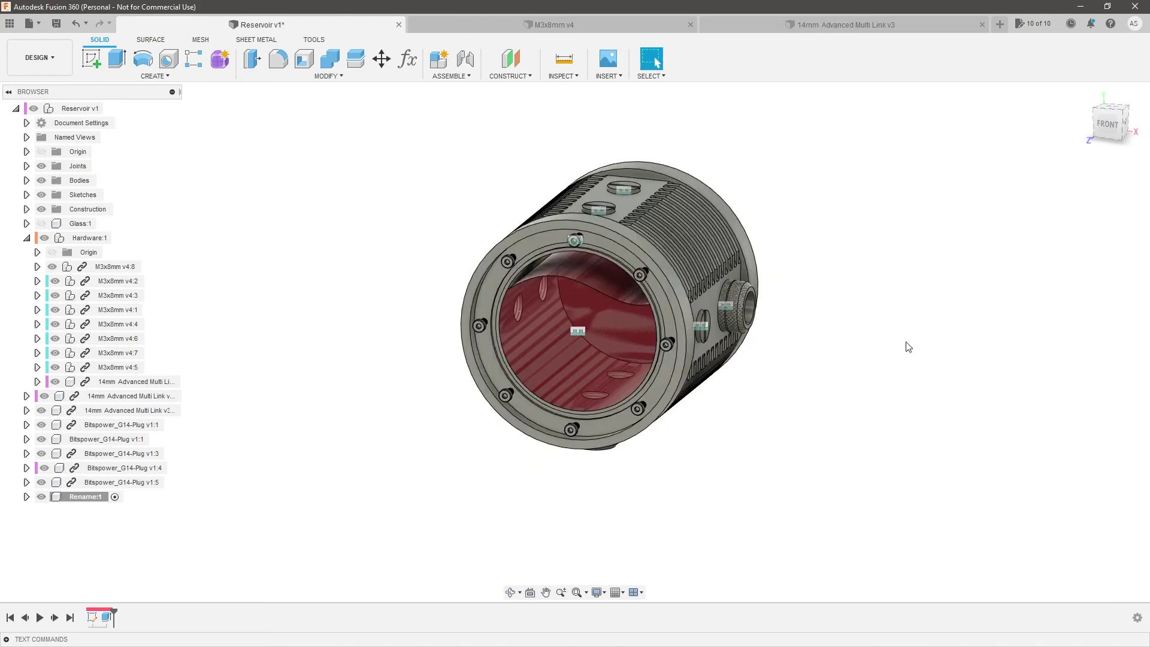
{"action": "middle_click_drag", "start_coordinate": [865, 332], "coordinate": [866, 320], "text": "shift"}
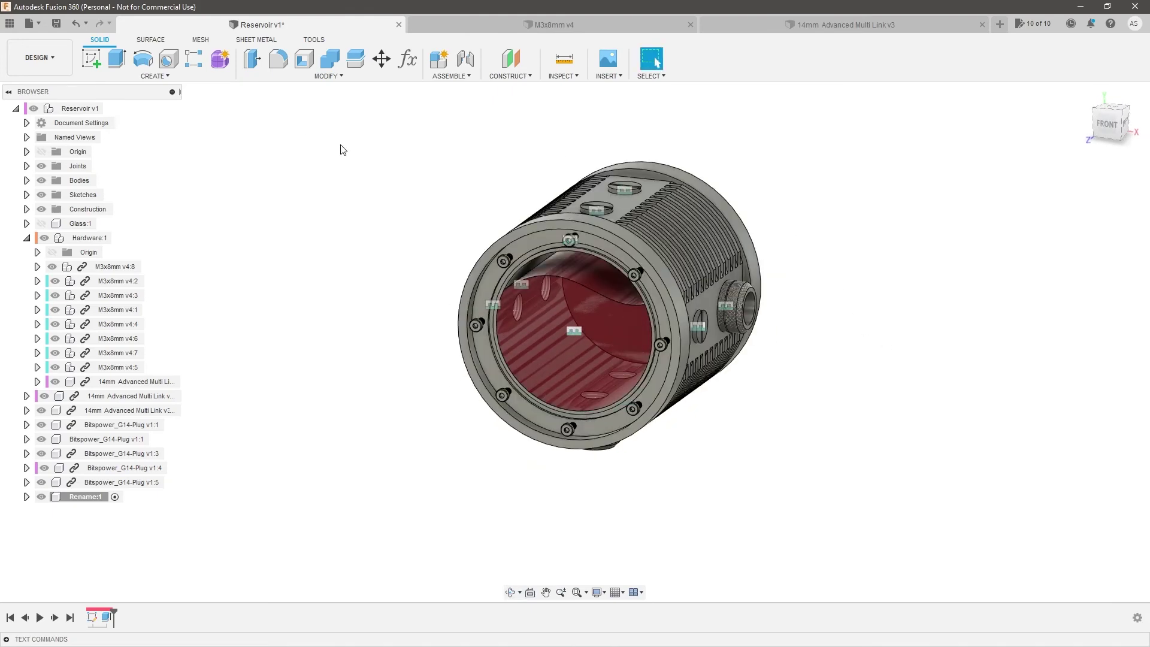
{"action": "key", "text": "ctrl+s"}
{"action": "key", "text": "Return"}
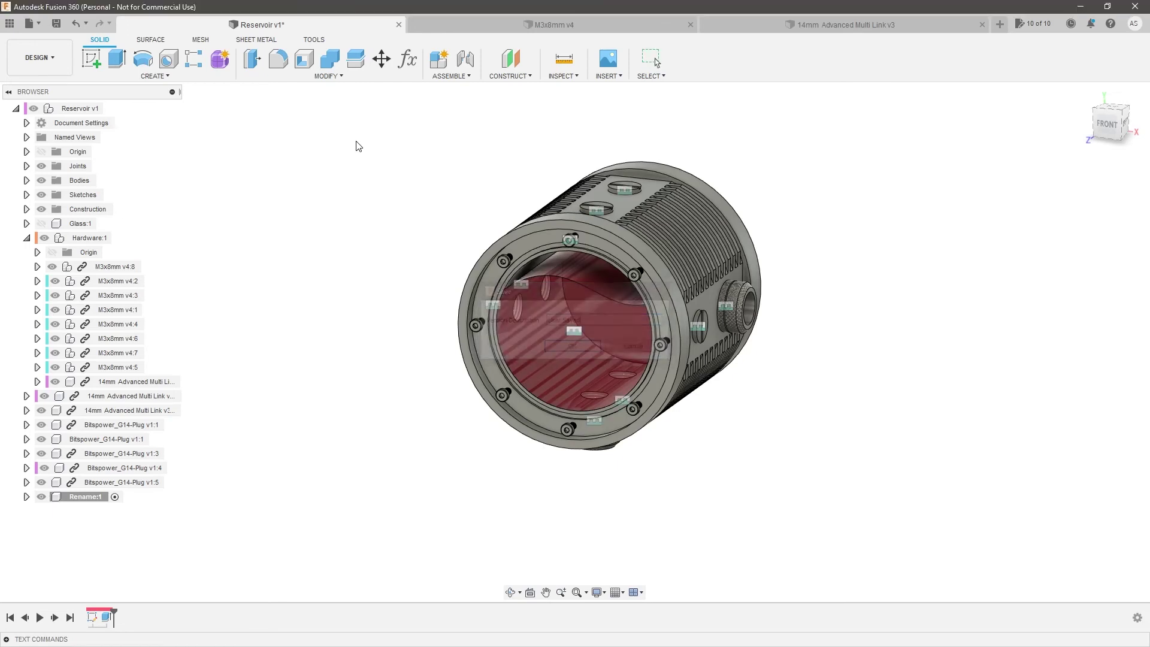
Create a new design and try to insert the Reservoir from the Watercooling Loop folder into it
{"action": "left_click", "coordinate": [29, 24]}
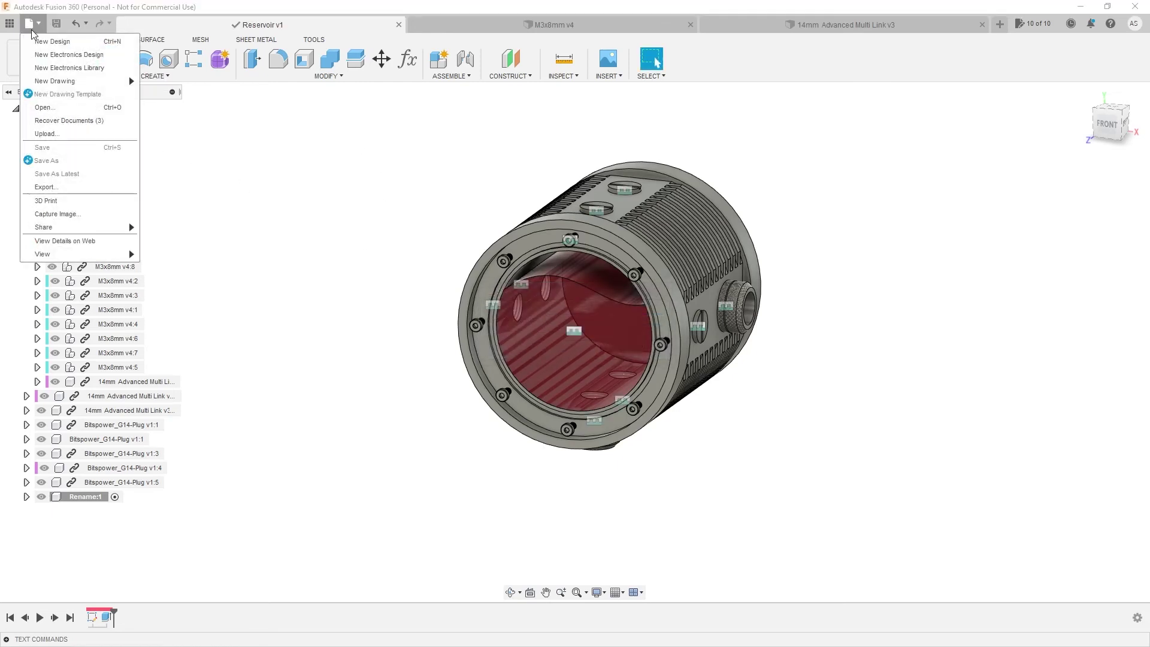
{"action": "left_click", "coordinate": [34, 40]}
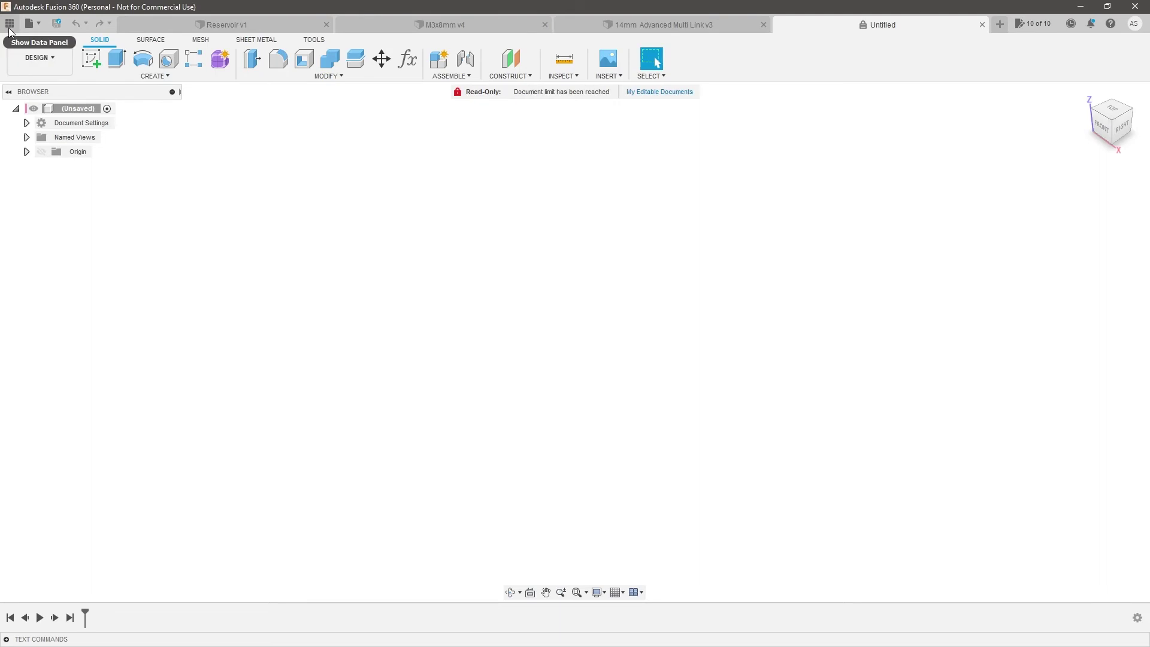
{"action": "left_click", "coordinate": [10, 24]}
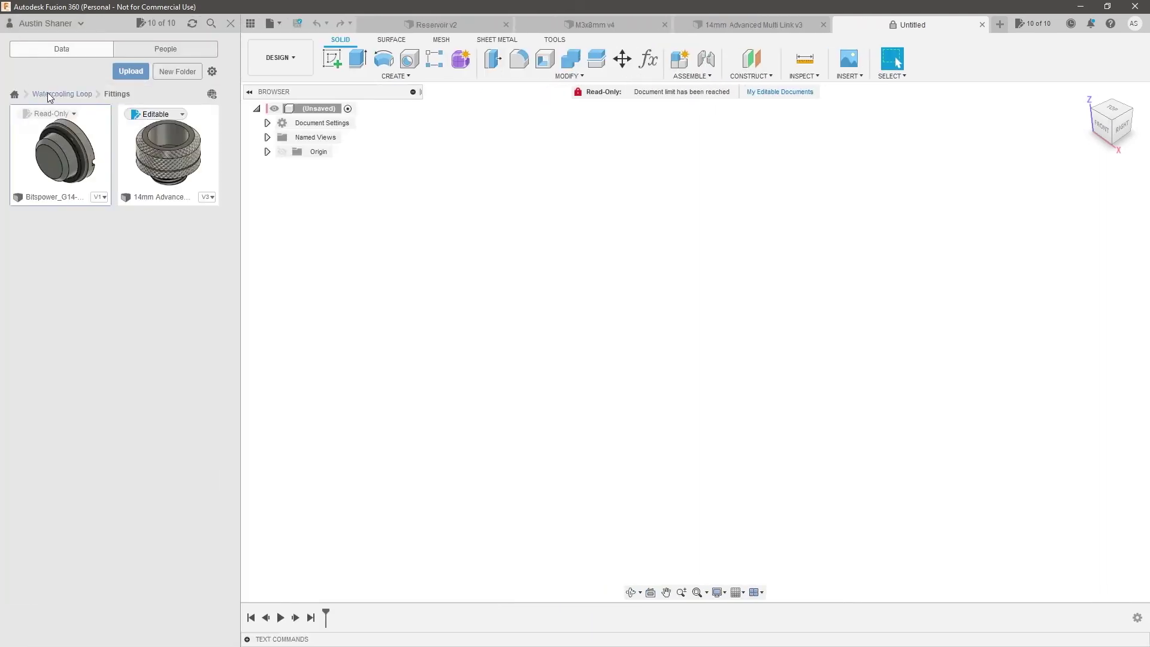
{"action": "left_click", "coordinate": [48, 94]}
{"action": "left_click_drag", "start_coordinate": [69, 269], "coordinate": [535, 250]}
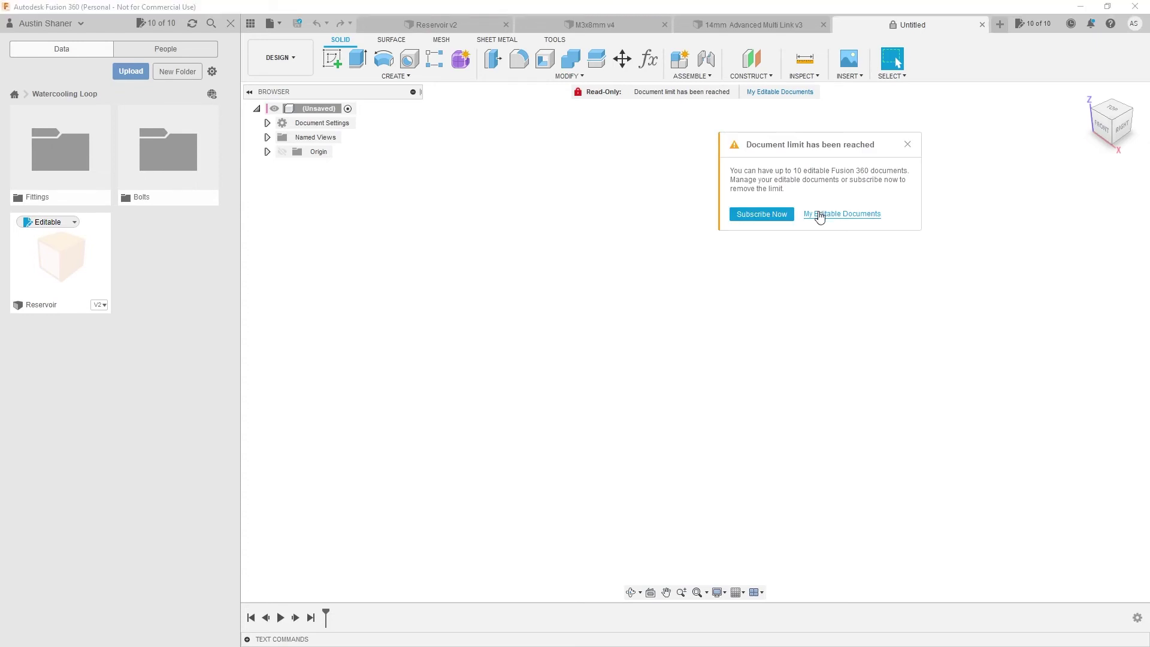
List the editable documents and set the guitar design with the purple guitar to Read-Only
{"action": "left_click", "coordinate": [818, 215]}
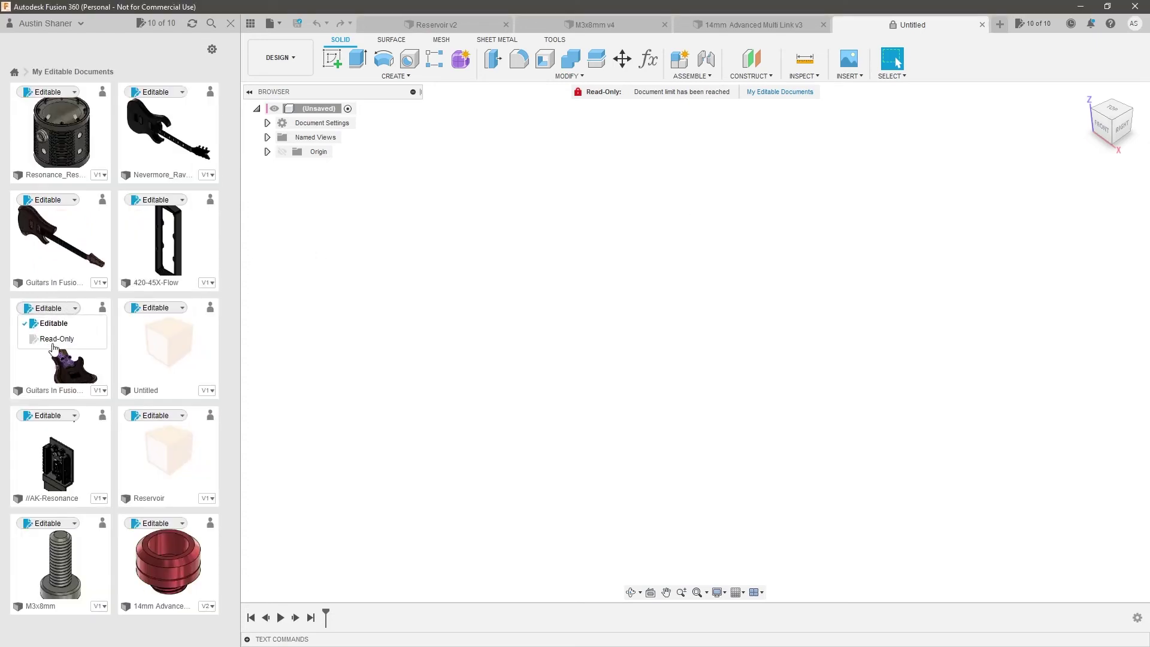
{"action": "left_click", "coordinate": [53, 345]}
{"action": "left_click", "coordinate": [672, 357]}
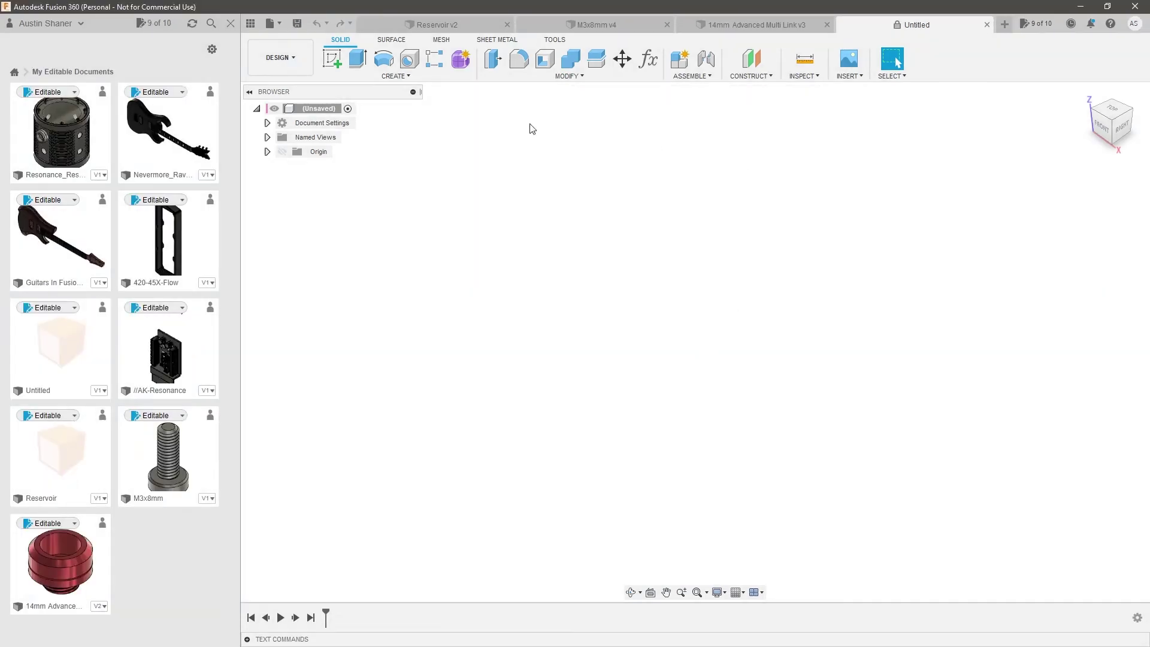
Return to the Watercooling Loop project and save the new empty design there as Untitled
{"action": "left_click", "coordinate": [230, 22]}
{"action": "left_click", "coordinate": [10, 24]}
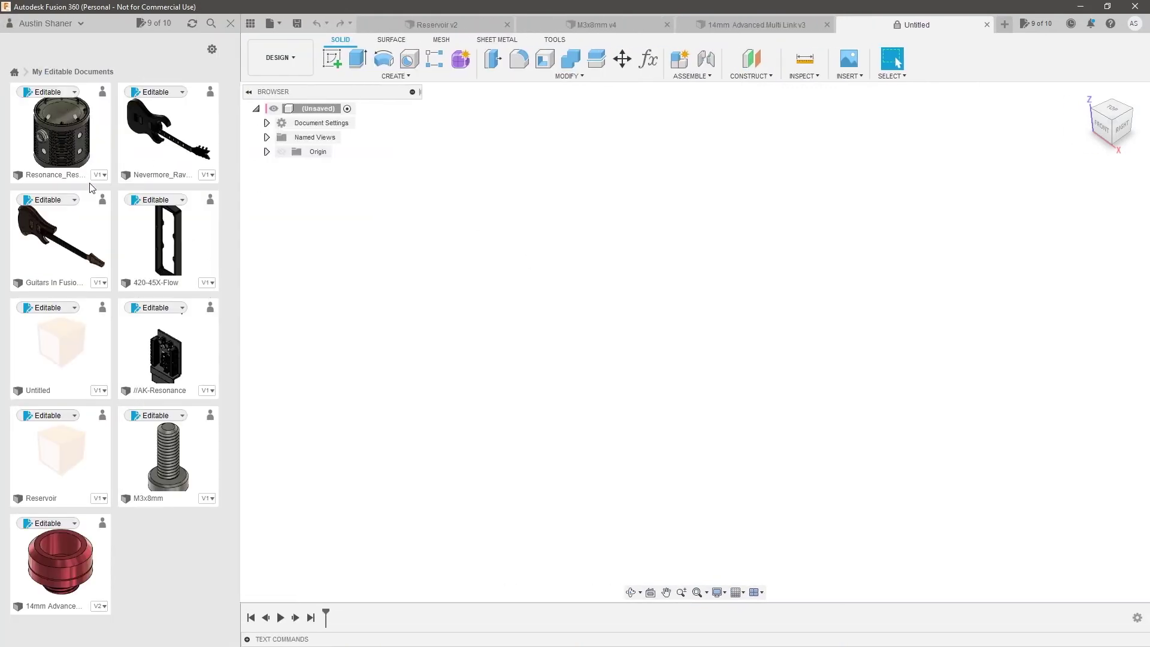
{"action": "left_click", "coordinate": [15, 73]}
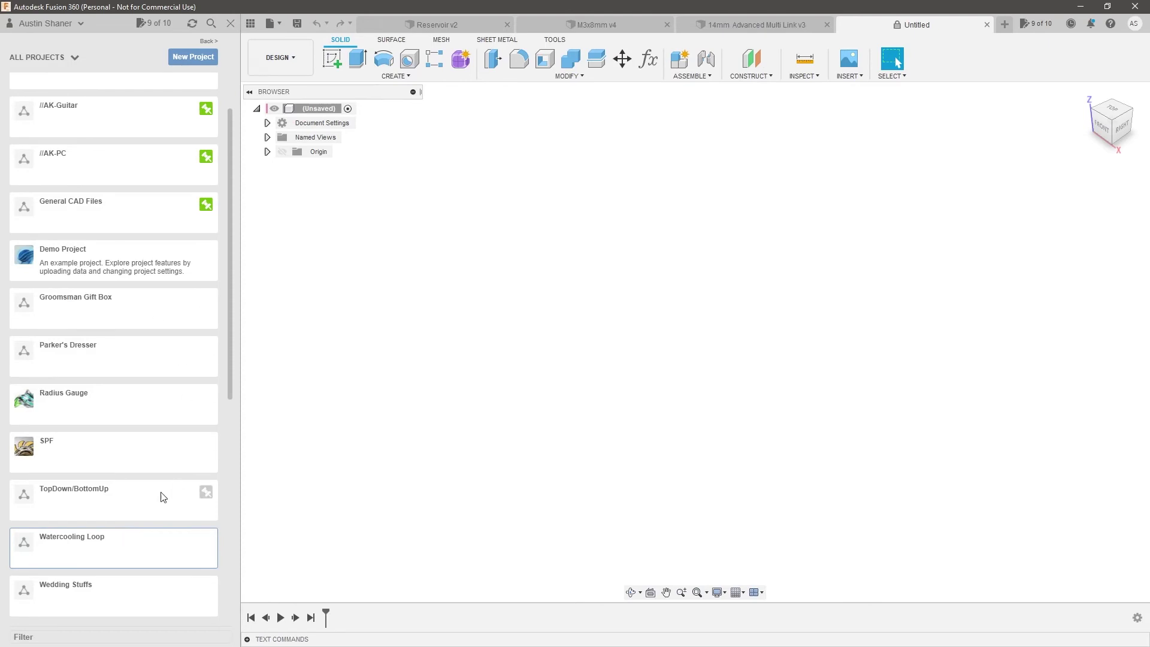
{"action": "left_click", "coordinate": [156, 546]}
{"action": "key", "text": "ctrl+s"}
{"action": "key", "text": "Escape"}
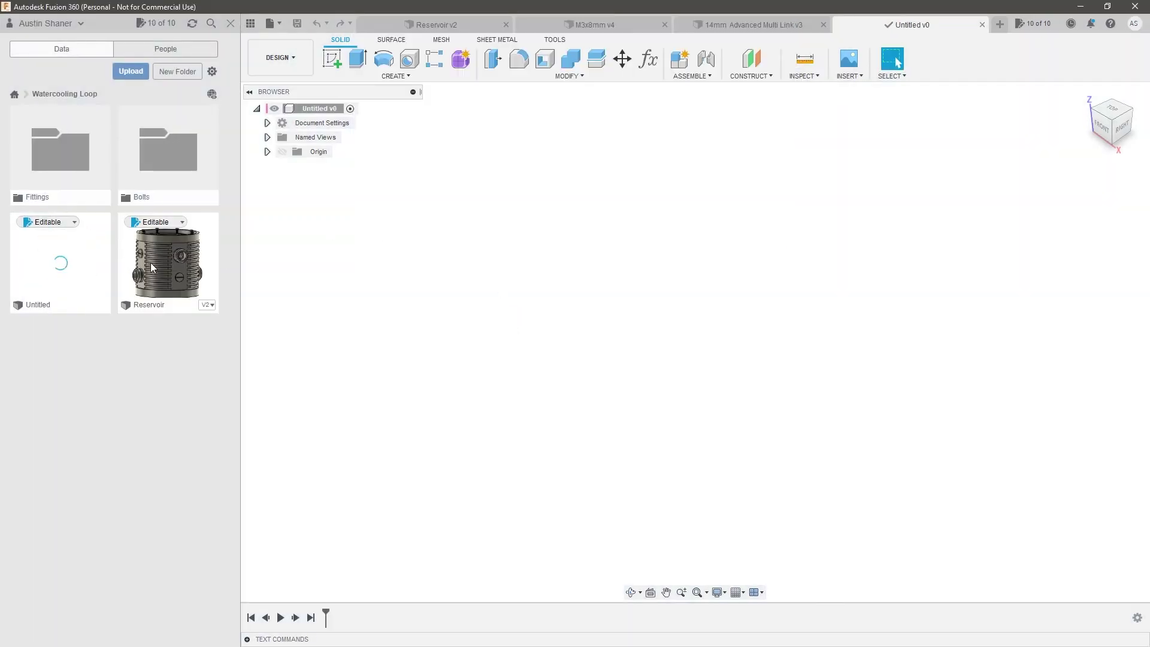
Insert the Reservoir from the Watercooling Loop project into the new design with no move or rotation offsets
{"action": "left_click_drag", "start_coordinate": [195, 257], "coordinate": [560, 240]}
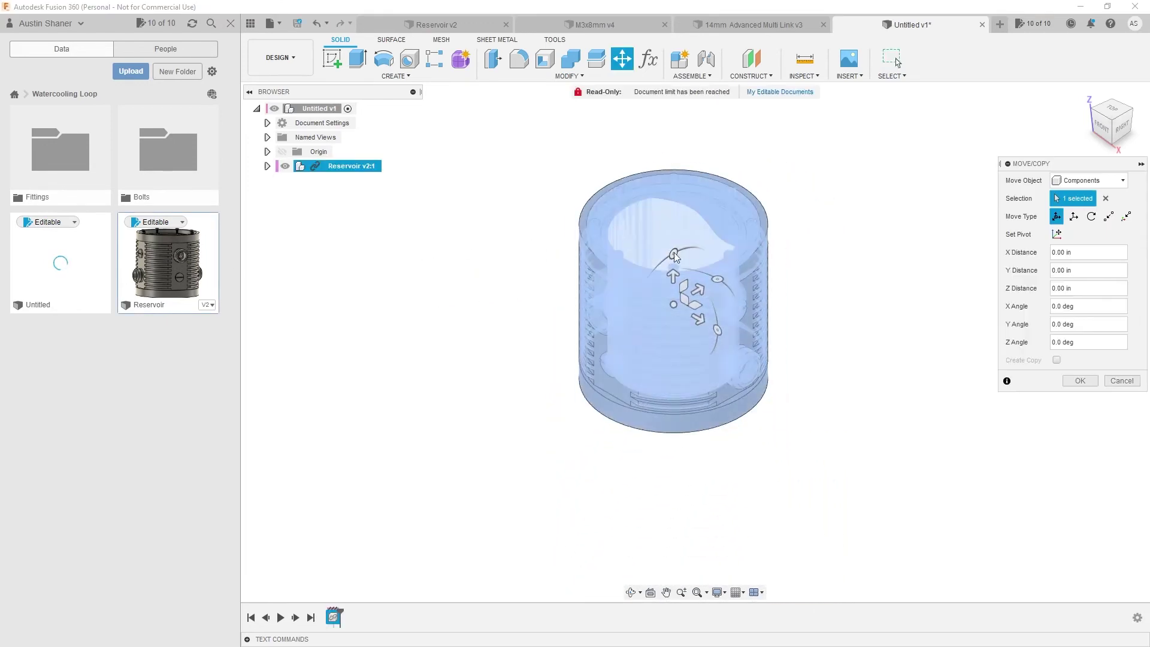
{"action": "middle_click_drag", "start_coordinate": [771, 217], "coordinate": [746, 203], "text": "shift"}
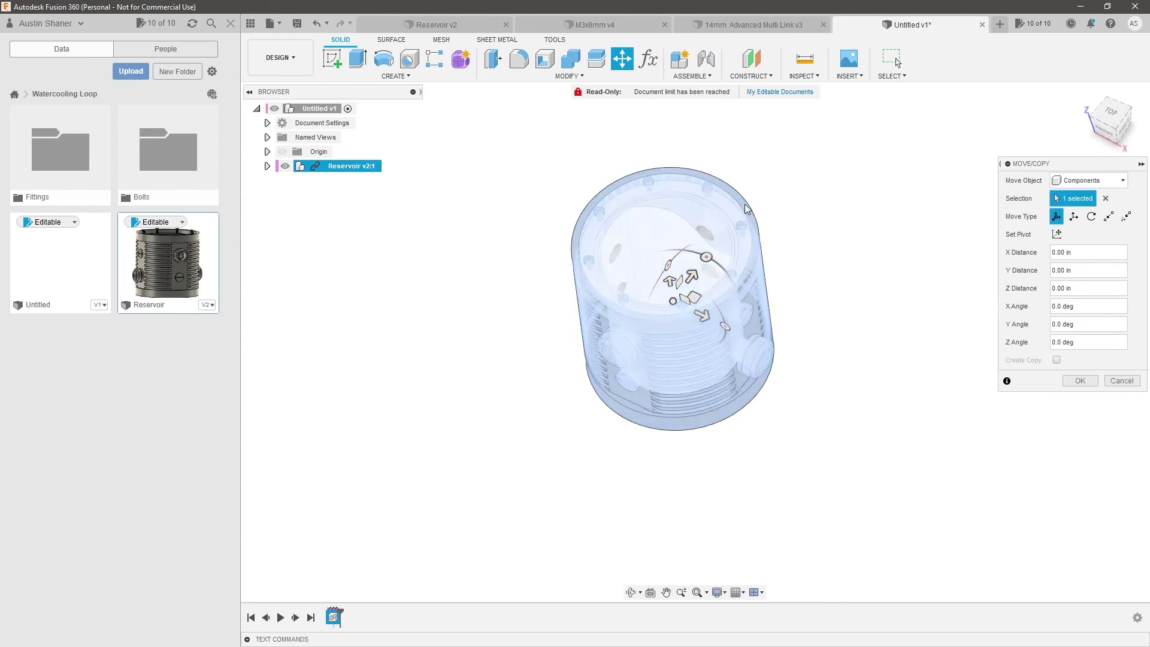
{"action": "middle_click_drag", "start_coordinate": [678, 283], "coordinate": [698, 255], "text": "shift"}
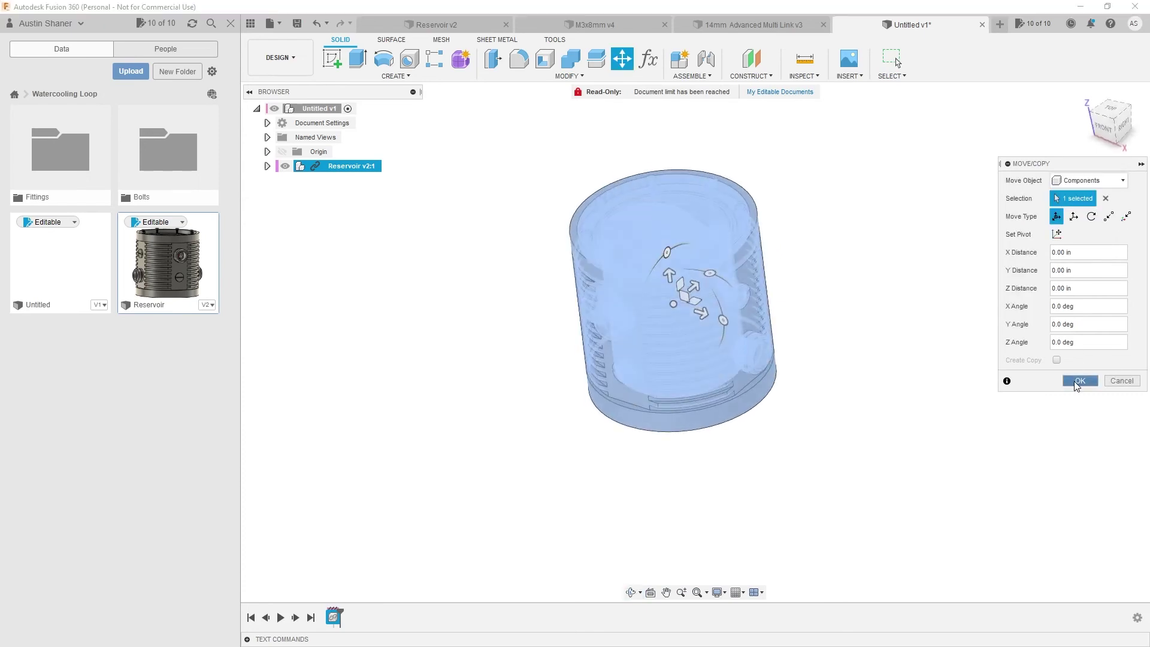
{"action": "left_click", "coordinate": [1076, 382]}
{"action": "middle_click_drag", "start_coordinate": [810, 298], "coordinate": [735, 266]}
{"action": "key", "text": "ctrl+z"}
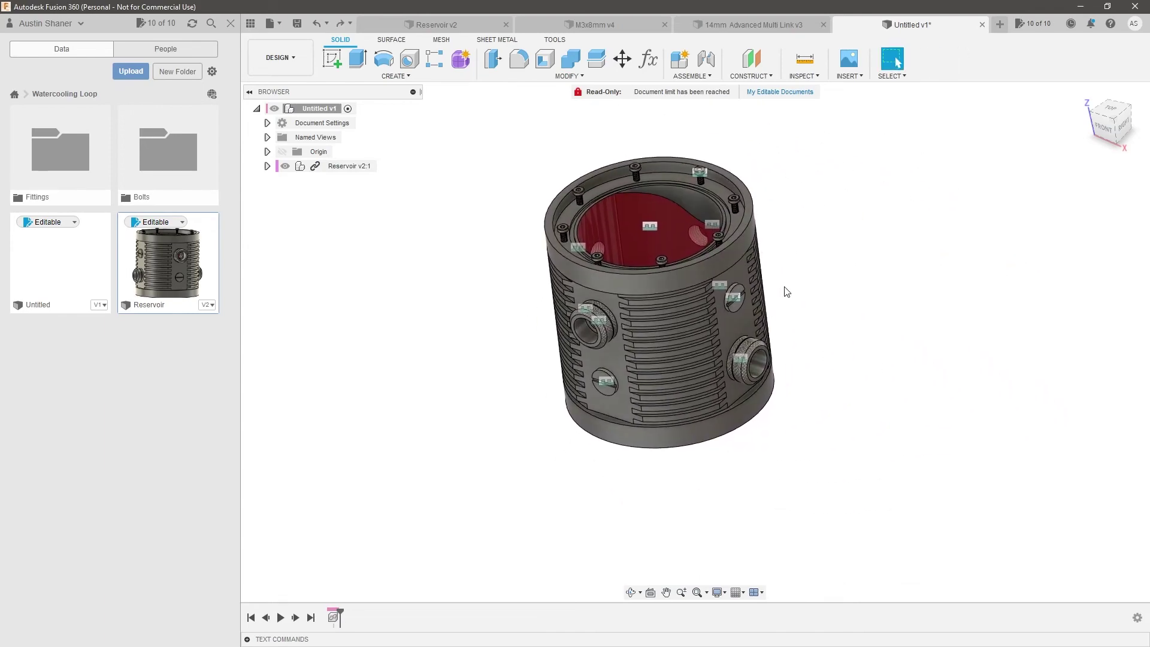
{"action": "middle_click_drag", "start_coordinate": [842, 295], "coordinate": [887, 316], "text": "shift"}
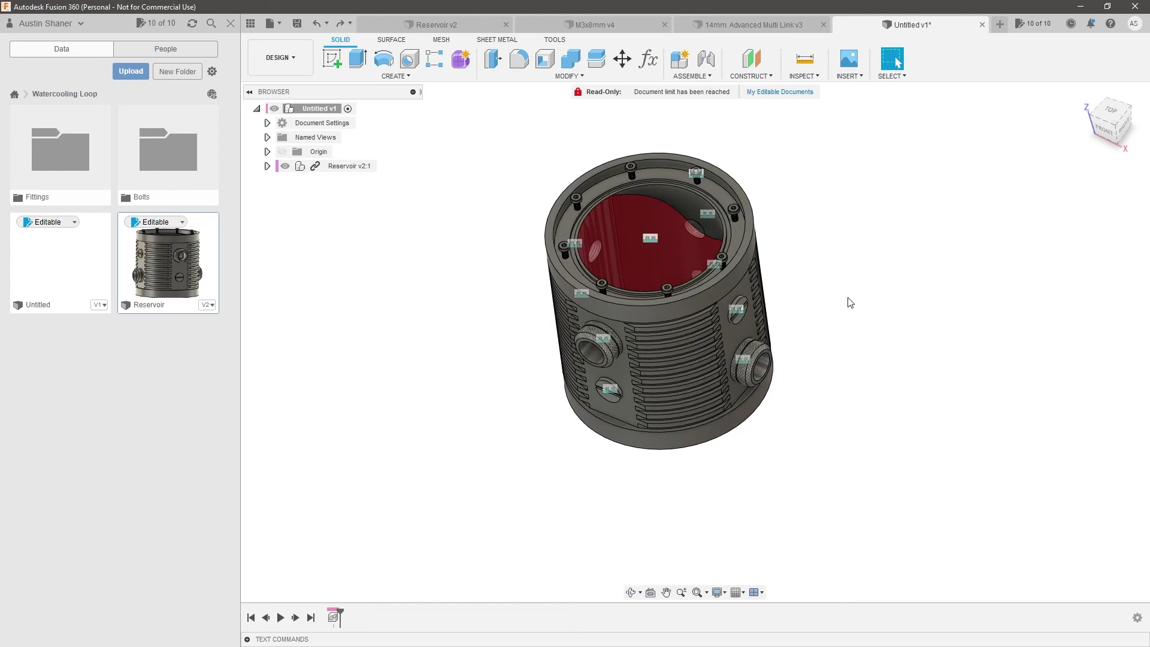
Ground the inserted Reservoir component as a trial
{"action": "left_click", "coordinate": [346, 168]}
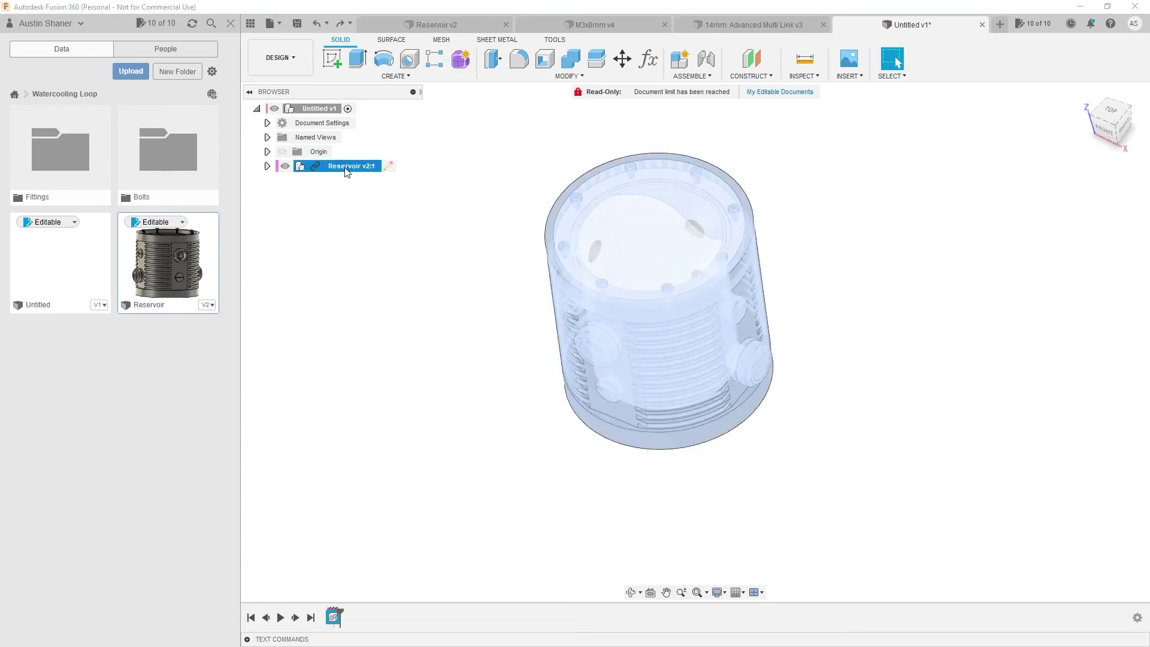
{"action": "right_click", "coordinate": [346, 169]}
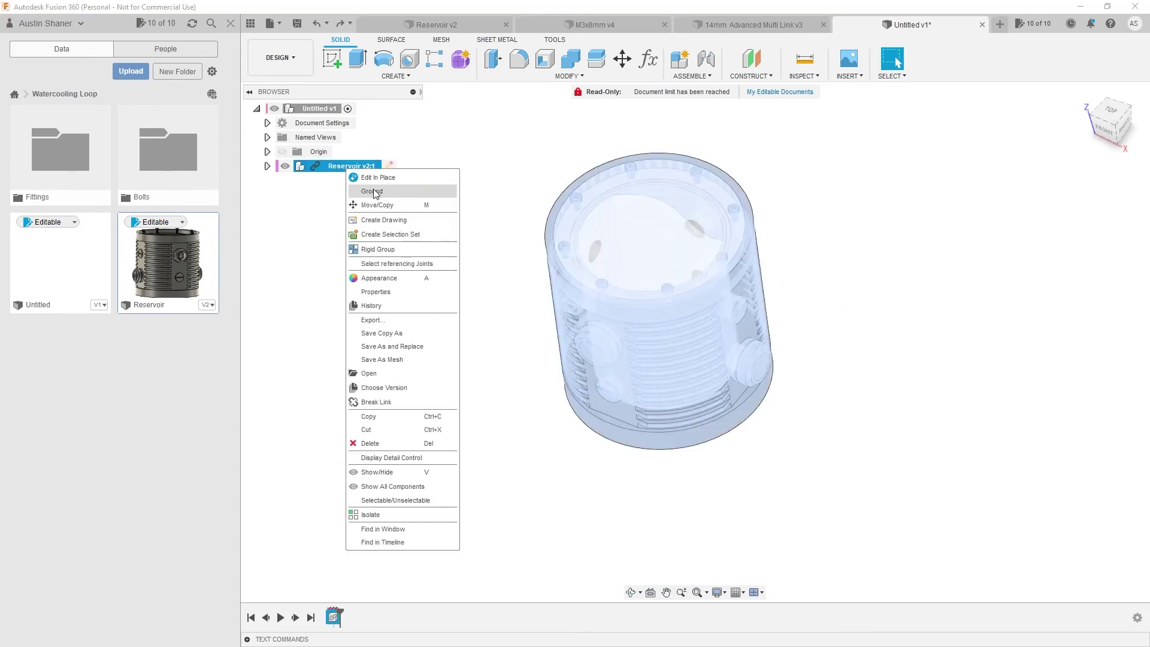
{"action": "left_click", "coordinate": [375, 192]}
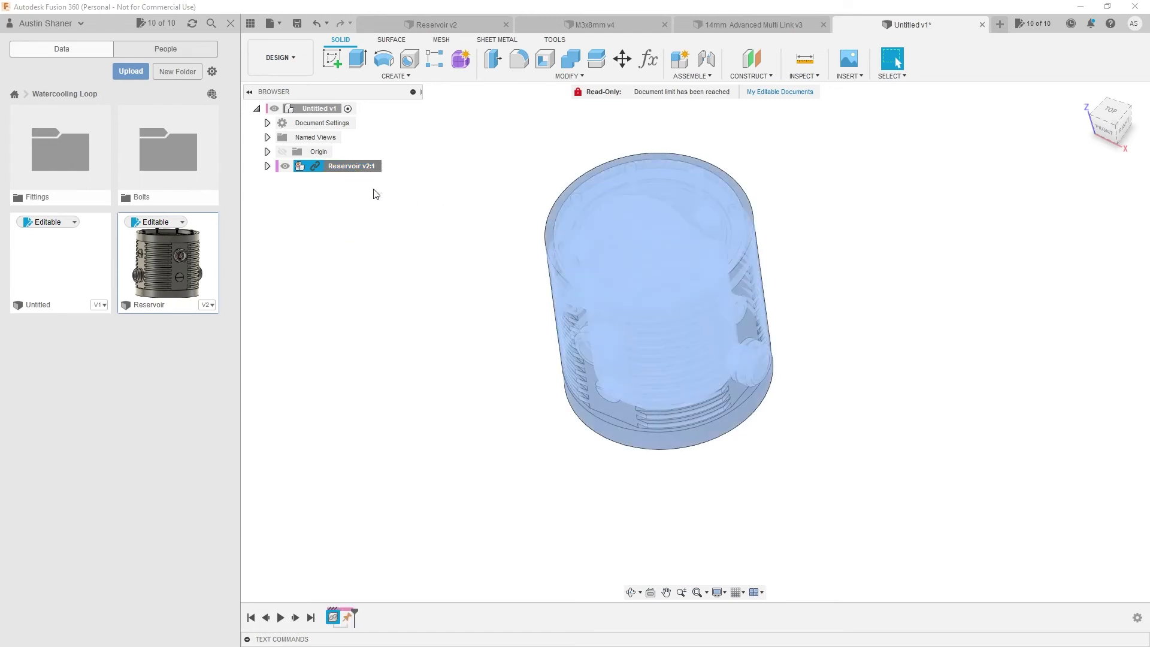
{"action": "left_click", "coordinate": [857, 260]}
{"action": "middle_click_drag", "start_coordinate": [857, 260], "coordinate": [863, 297], "text": "shift"}
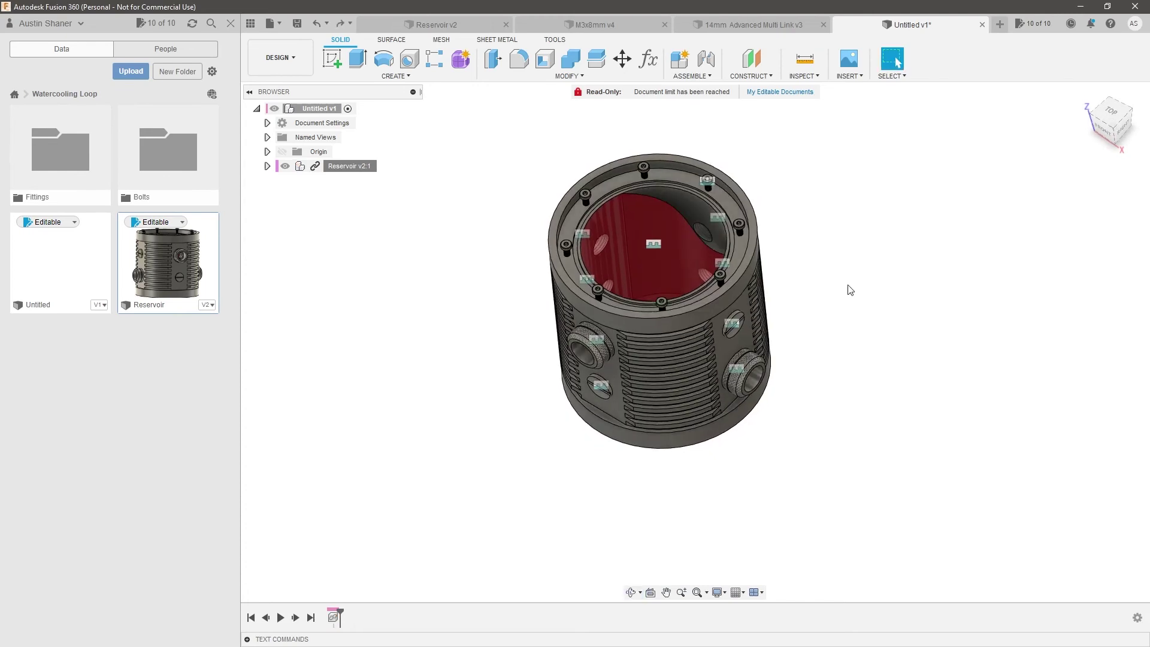
Try to joint the Reservoir's origin point to the assembly's origin point
{"action": "left_click", "coordinate": [267, 166]}
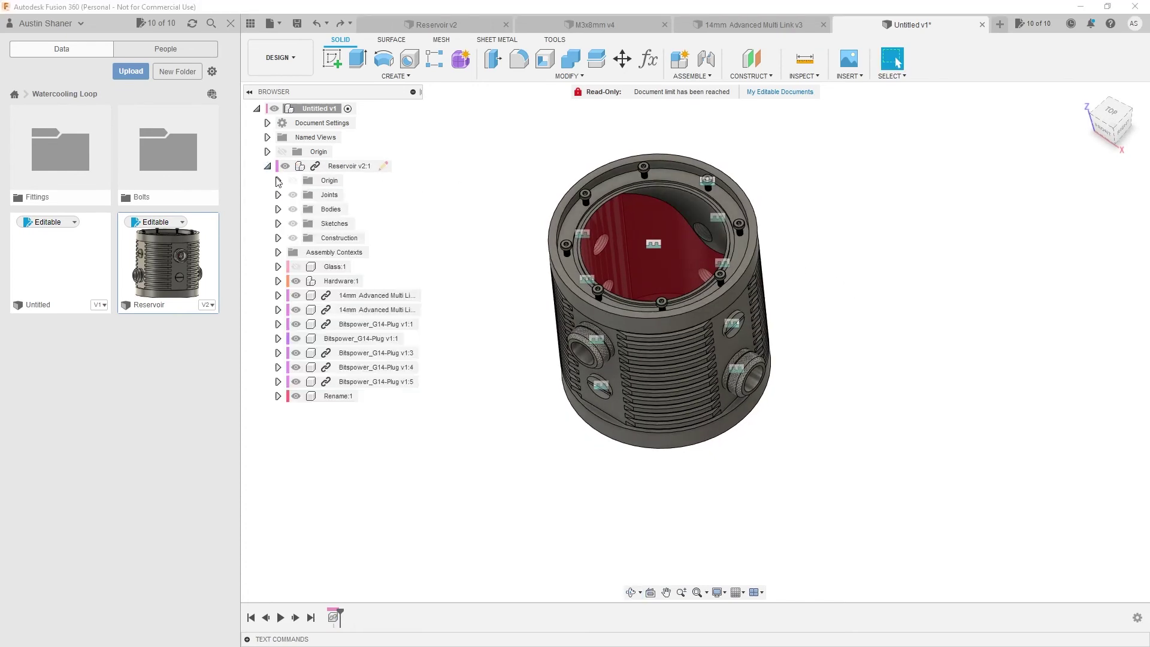
{"action": "left_click", "coordinate": [278, 181]}
{"action": "middle_click_drag", "start_coordinate": [470, 217], "coordinate": [627, 140], "text": "shift"}
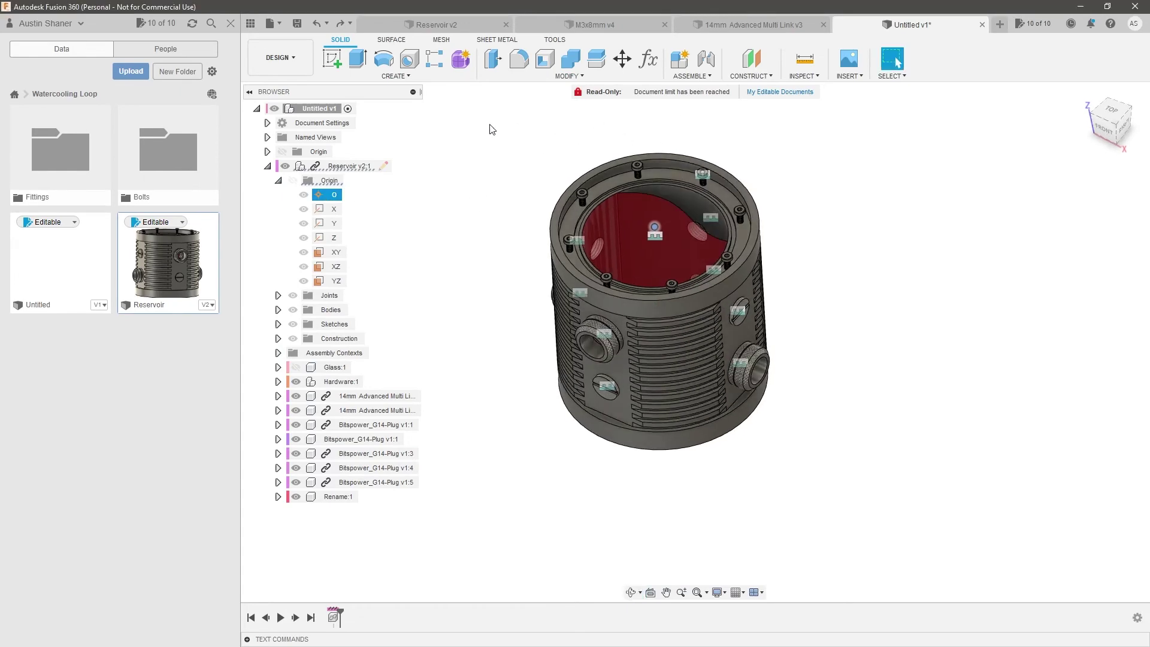
{"action": "key", "text": "j"}
{"action": "left_click", "coordinate": [267, 151]}
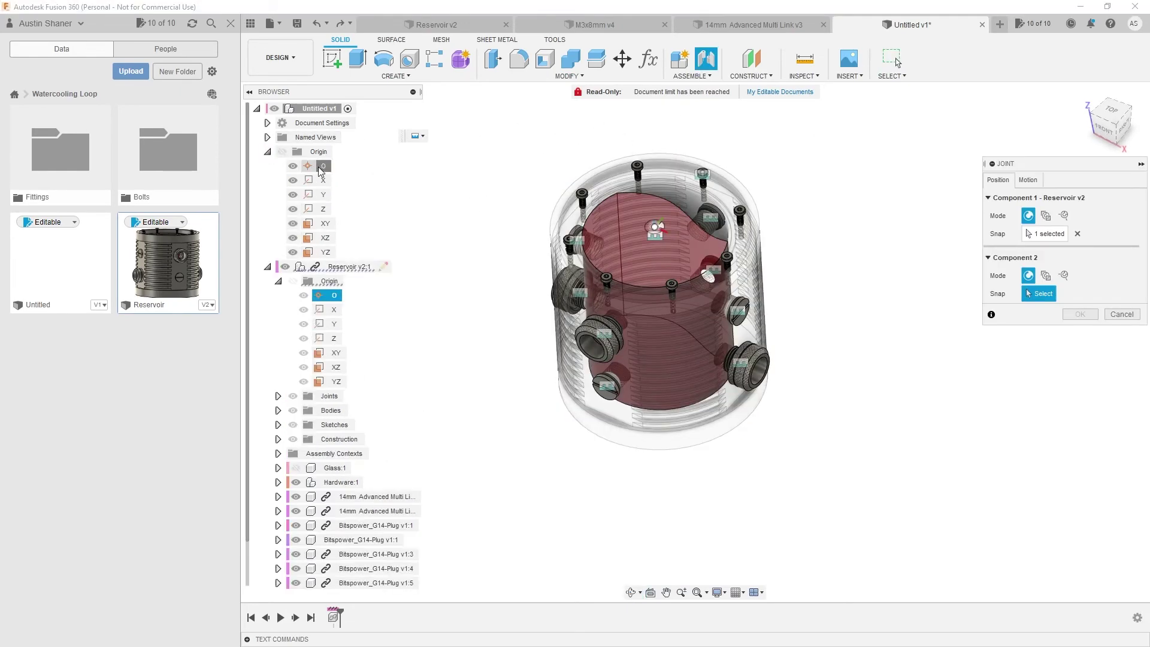
{"action": "left_click", "coordinate": [319, 166]}
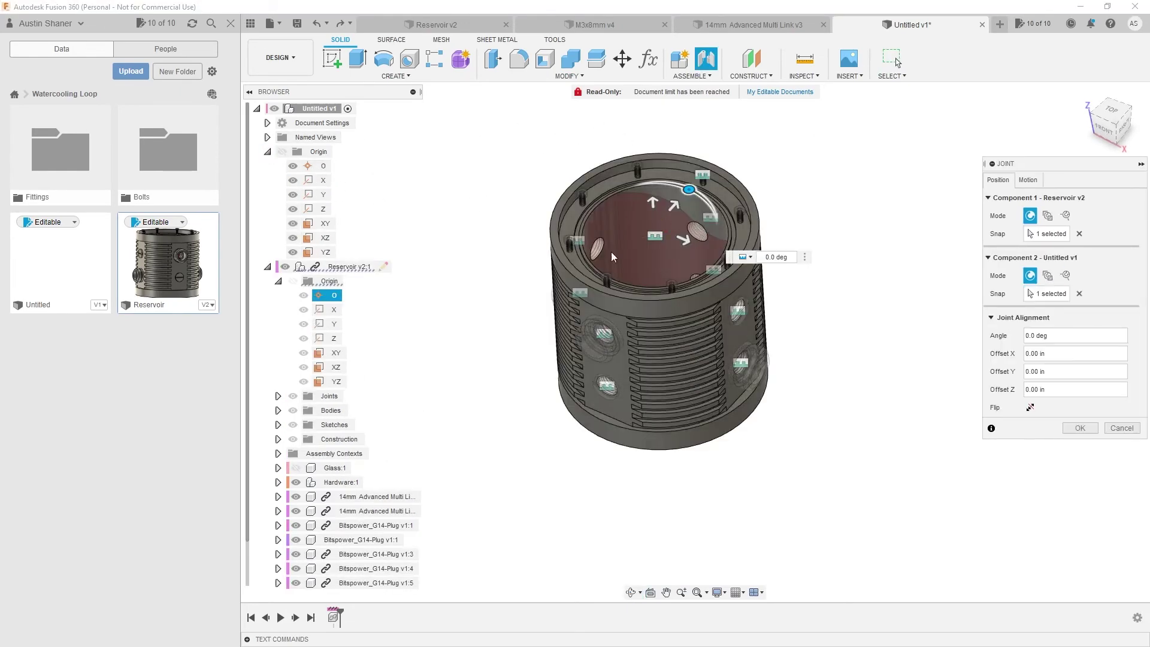
{"action": "left_click", "coordinate": [1115, 429]}
Collapse the component and origin lists and ground the inserted Reservoir component
{"action": "left_click", "coordinate": [268, 268]}
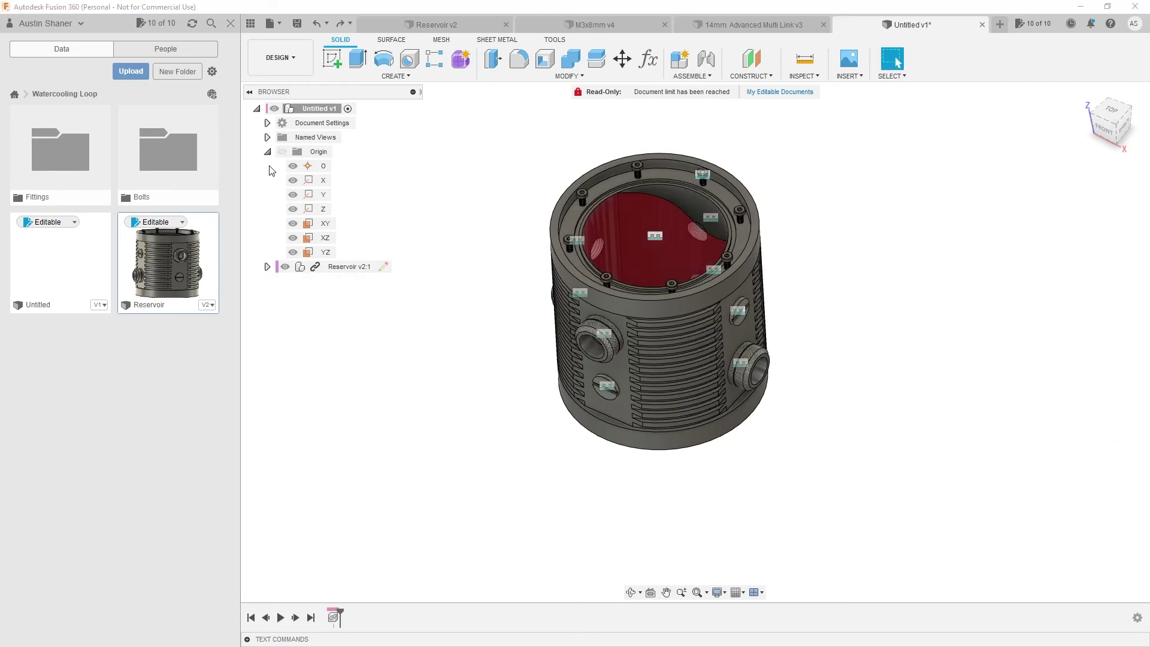
{"action": "left_click", "coordinate": [269, 152]}
{"action": "left_click", "coordinate": [346, 165]}
{"action": "right_click", "coordinate": [344, 165]}
{"action": "left_click", "coordinate": [373, 187]}
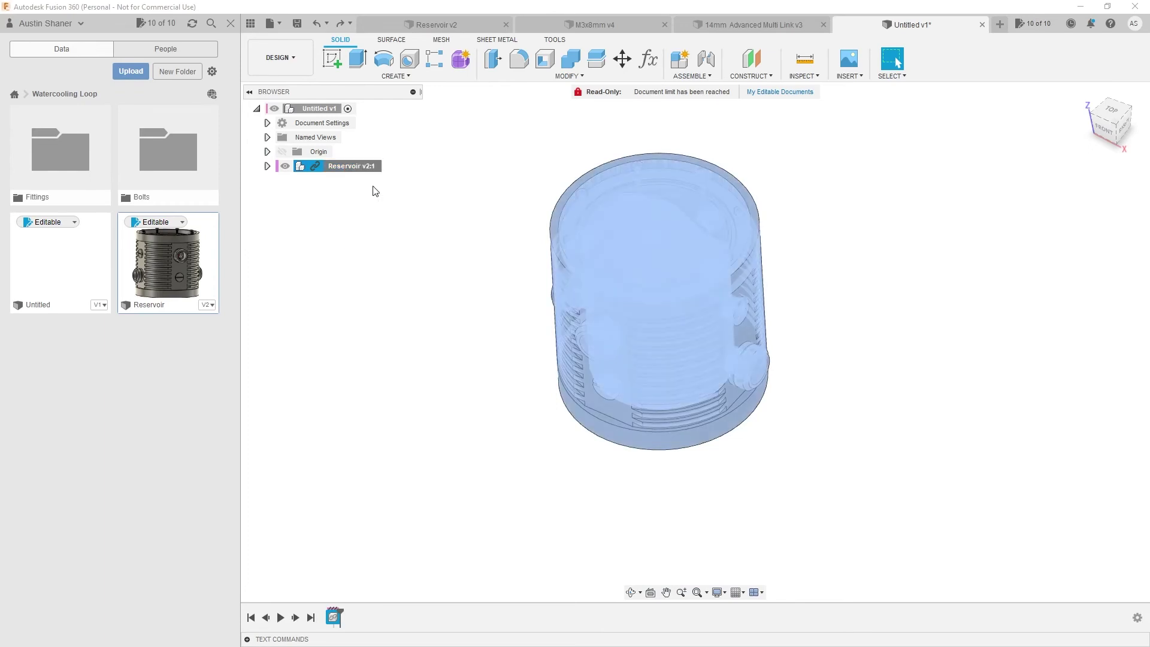
{"action": "left_click", "coordinate": [483, 201]}
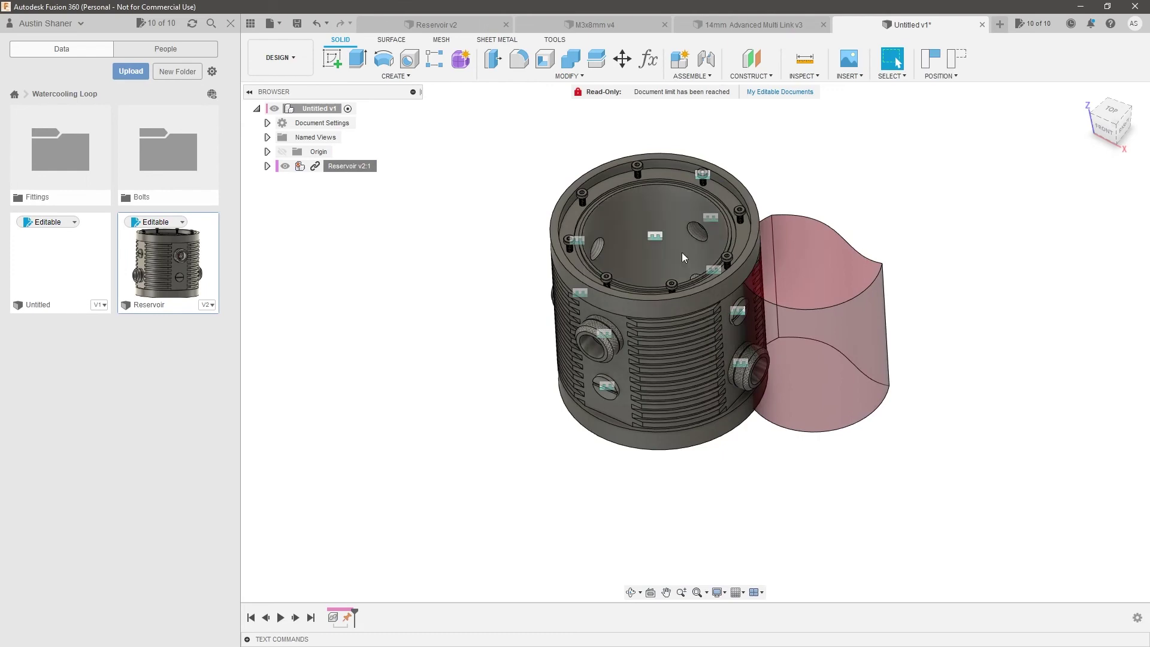
Switch to the Reservoir design and joint the loose red water component Rename:1 to the reservoir with the alignment flipped
{"action": "middle_click_drag", "start_coordinate": [665, 299], "coordinate": [649, 332], "text": "shift"}
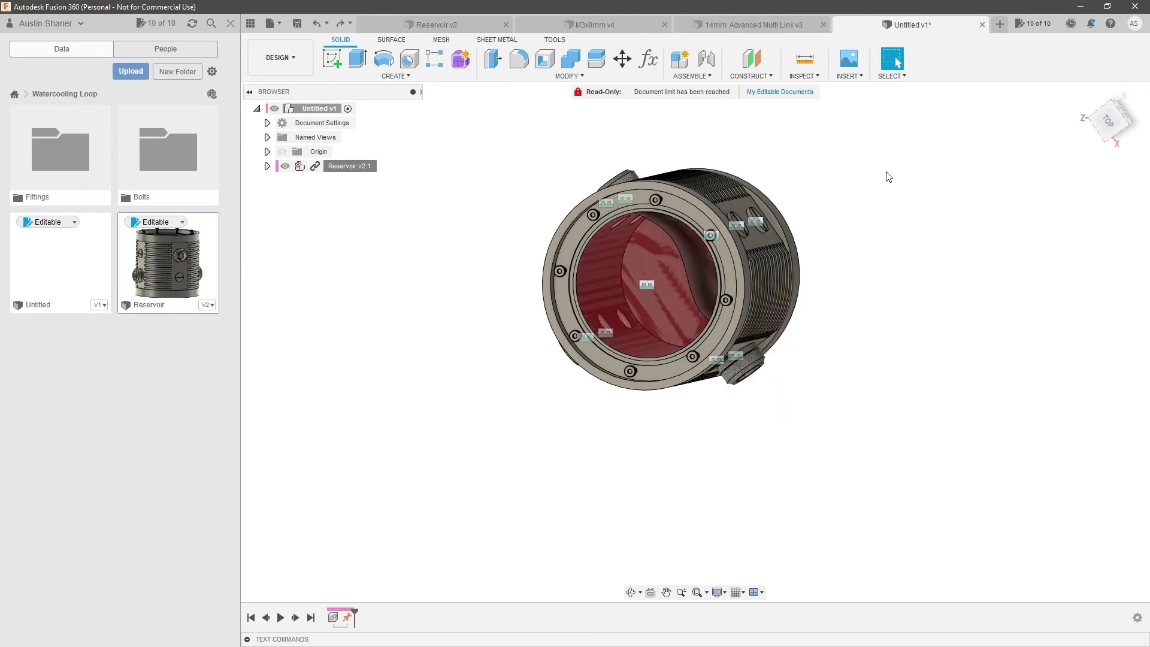
{"action": "left_click", "coordinate": [497, 26]}
{"action": "left_click_drag", "start_coordinate": [605, 280], "coordinate": [466, 184]}
{"action": "middle_click_drag", "start_coordinate": [576, 300], "coordinate": [527, 138], "text": "shift"}
{"action": "middle_click_drag", "start_coordinate": [571, 400], "coordinate": [732, 360], "text": "shift"}
{"action": "key", "text": "j"}
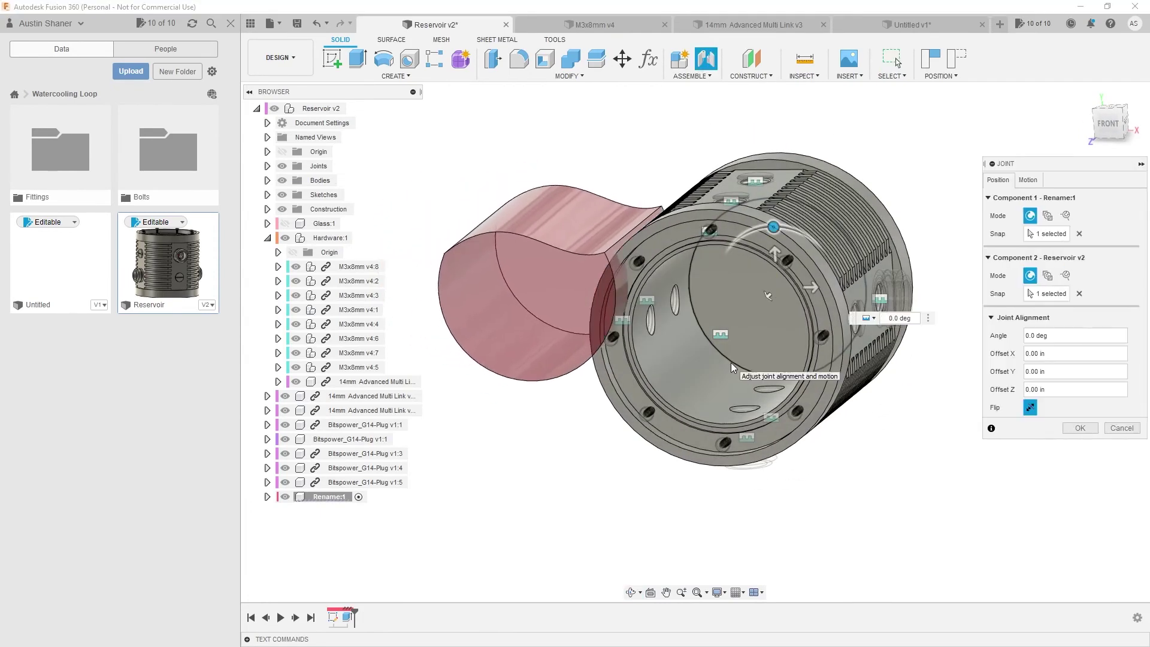
{"action": "key", "text": "Return"}
Save the Reservoir as a new version, return to the Untitled assembly, and update its out-of-date Reservoir reference
{"action": "key", "text": "ctrl+s"}
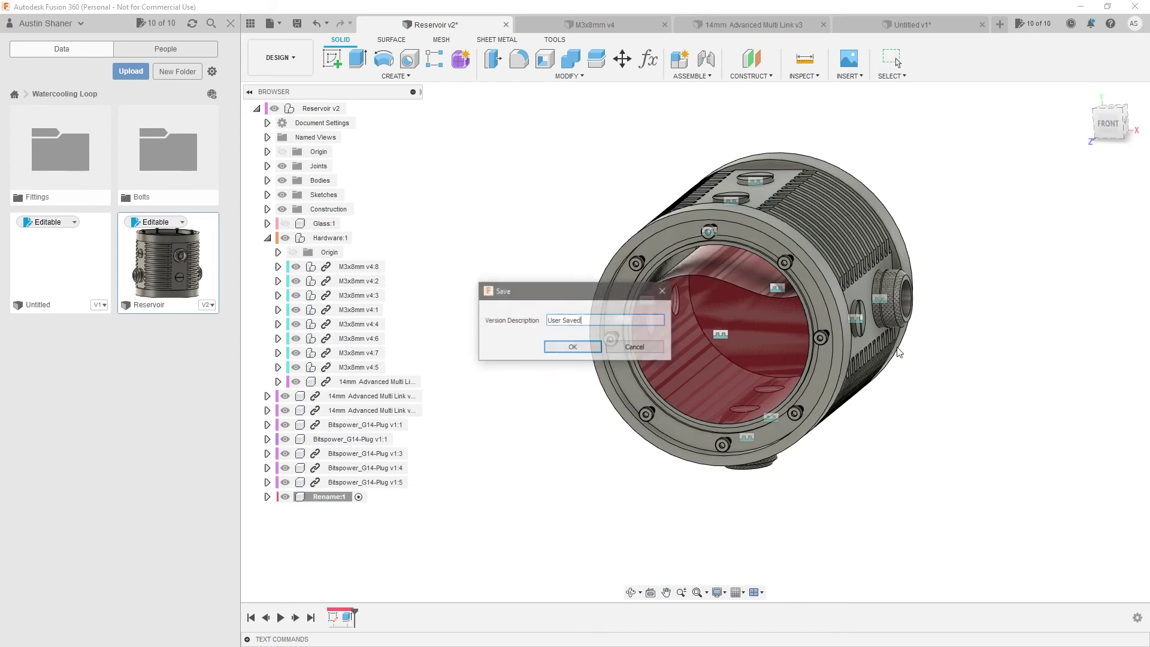
{"action": "left_click", "coordinate": [575, 347]}
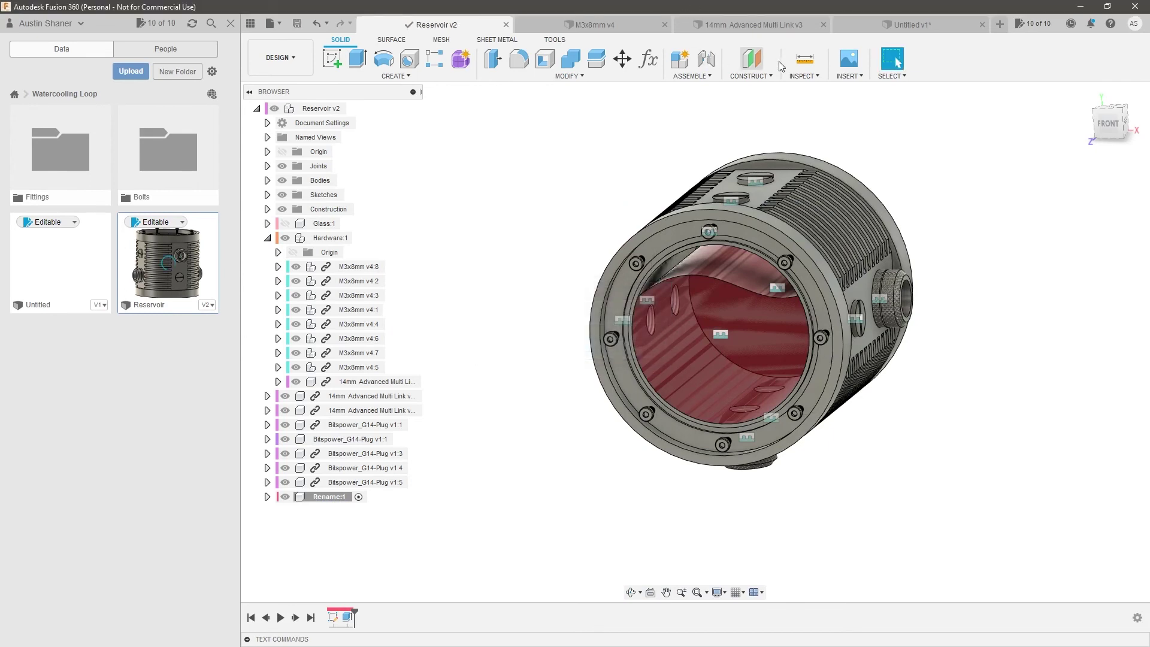
{"action": "left_click", "coordinate": [910, 27]}
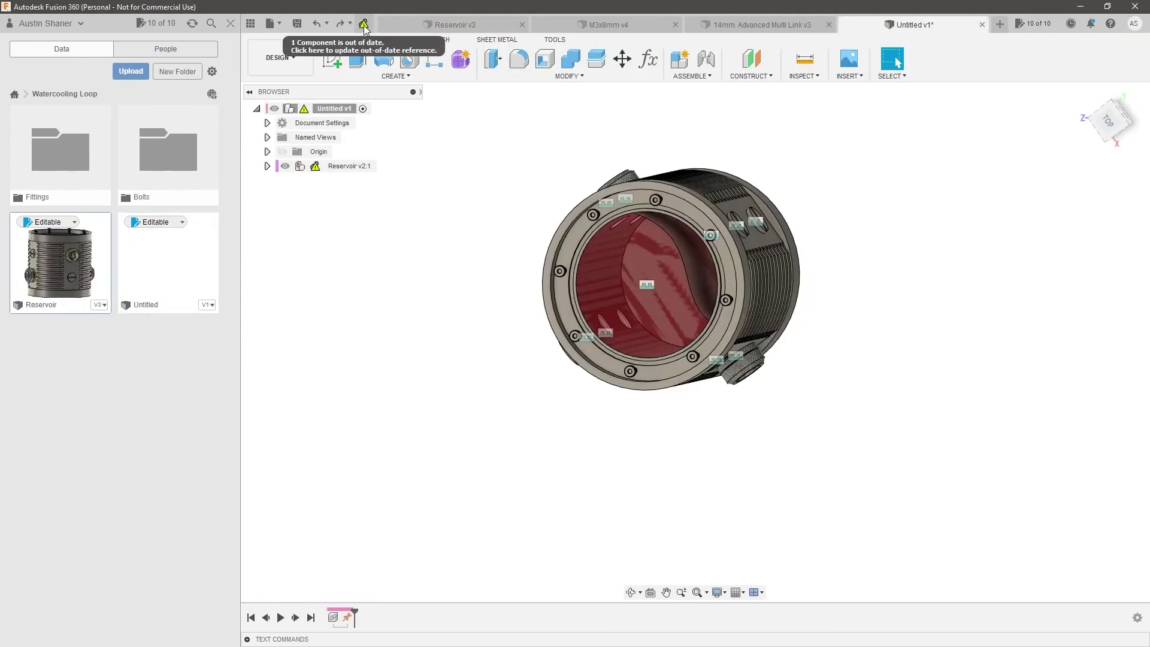
{"action": "middle_click_drag", "start_coordinate": [683, 183], "coordinate": [700, 244], "text": "shift"}
{"action": "scroll", "coordinate": [807, 275], "scroll_direction": "down", "scroll_amount": 2}
{"action": "scroll", "coordinate": [681, 291], "scroll_direction": "up", "scroll_amount": 2}
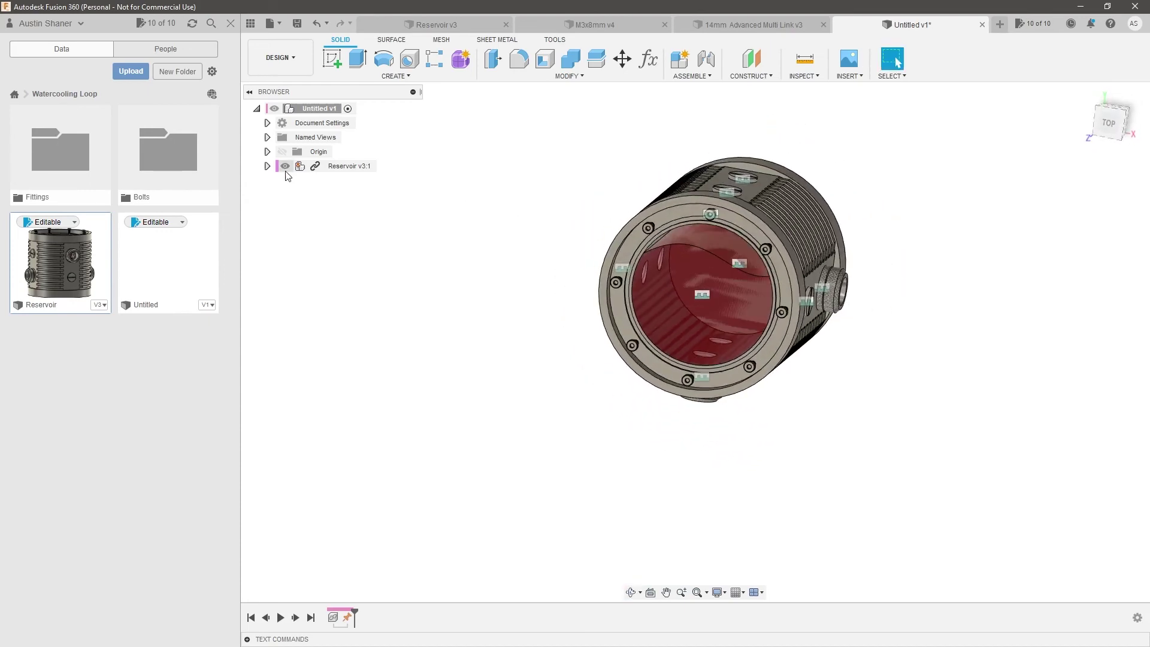
Show the Glass:1 component inside the inserted Reservoir and collapse its component list
{"action": "left_click", "coordinate": [268, 166]}
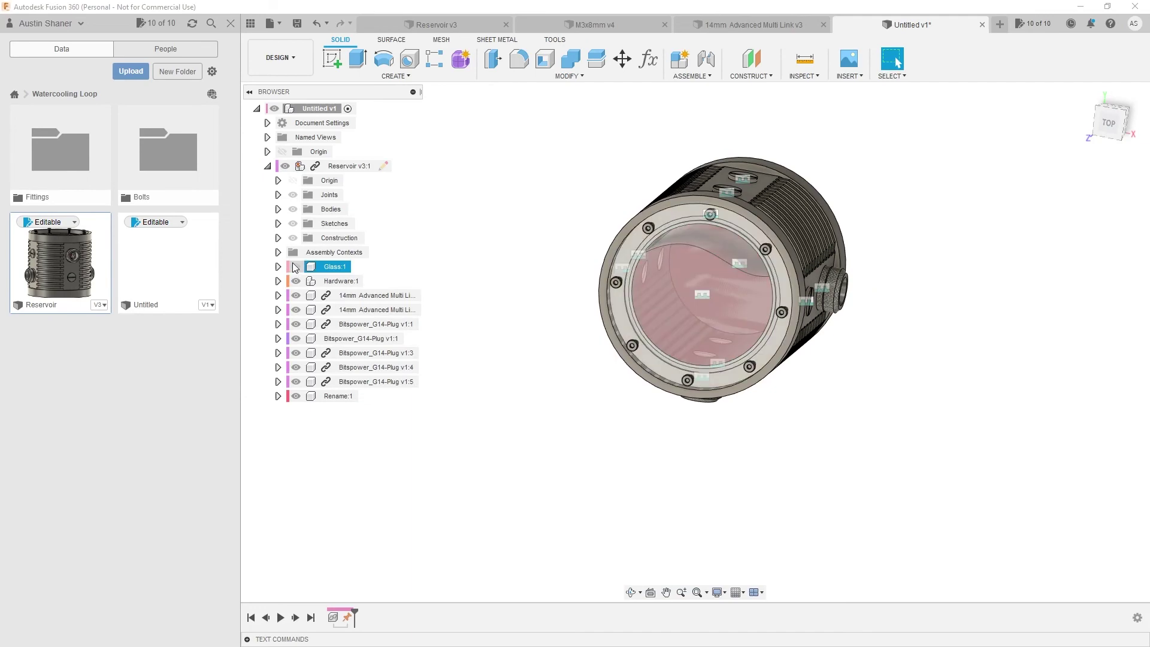
{"action": "left_click", "coordinate": [268, 166]}
{"action": "middle_click_drag", "start_coordinate": [547, 249], "coordinate": [576, 251], "text": "shift"}
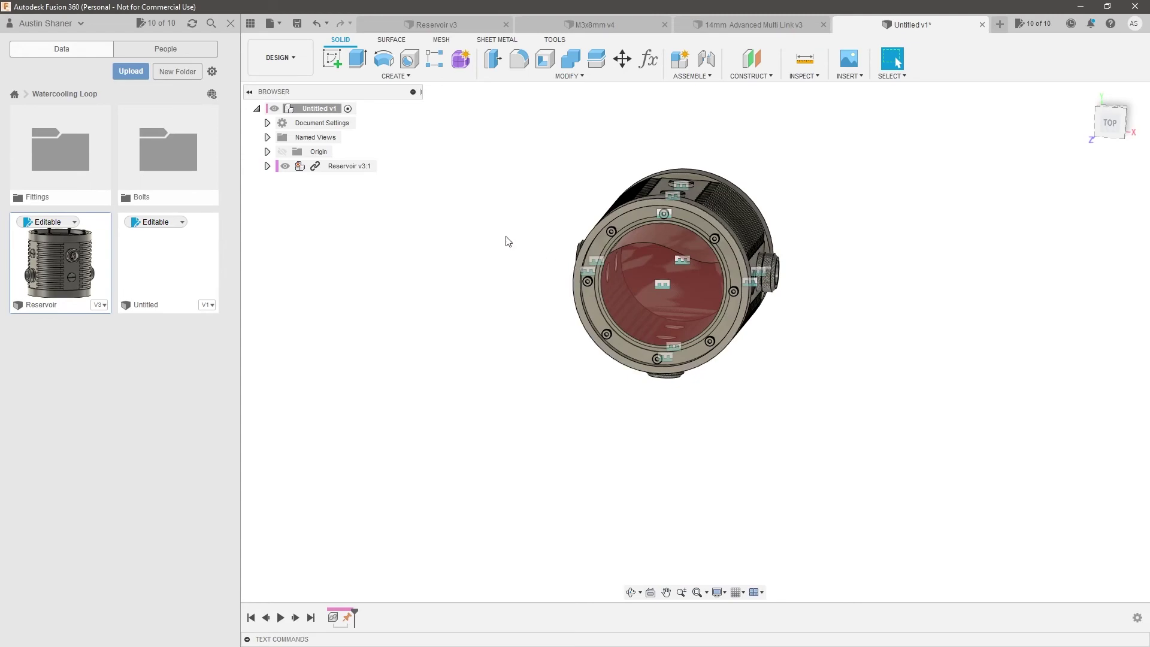
Add a second Reservoir to the assembly and move it about 5 in along X, beside the first
{"action": "left_click", "coordinate": [356, 167]}
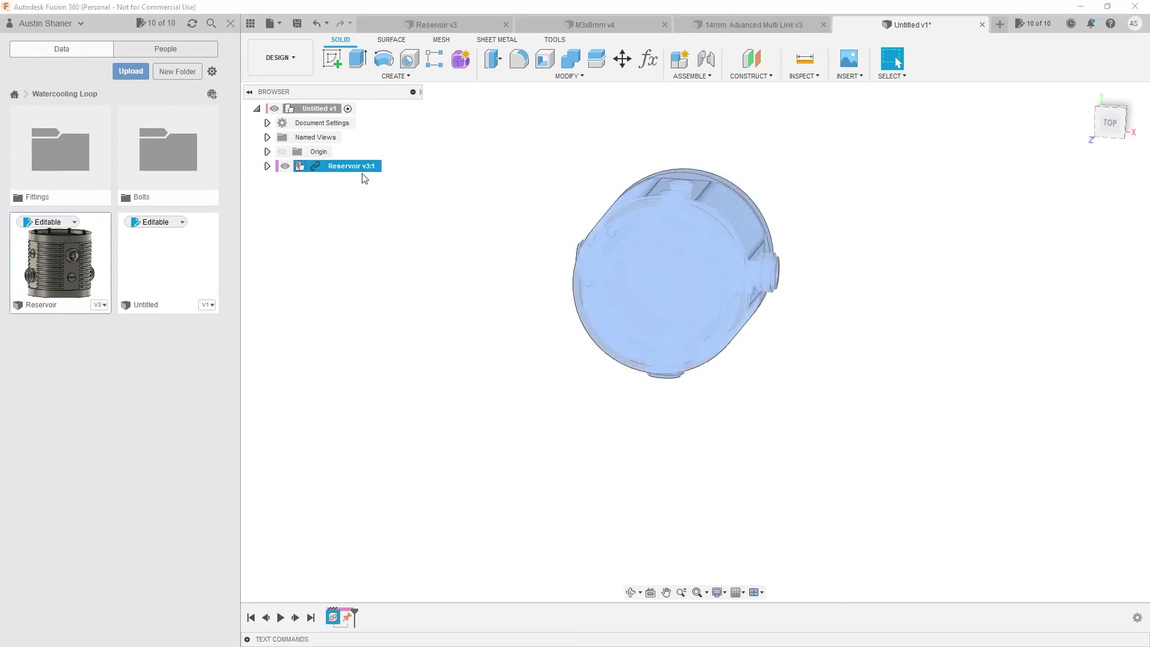
{"action": "left_click", "coordinate": [395, 214]}
{"action": "scroll", "coordinate": [542, 257], "scroll_direction": "up", "scroll_amount": 3}
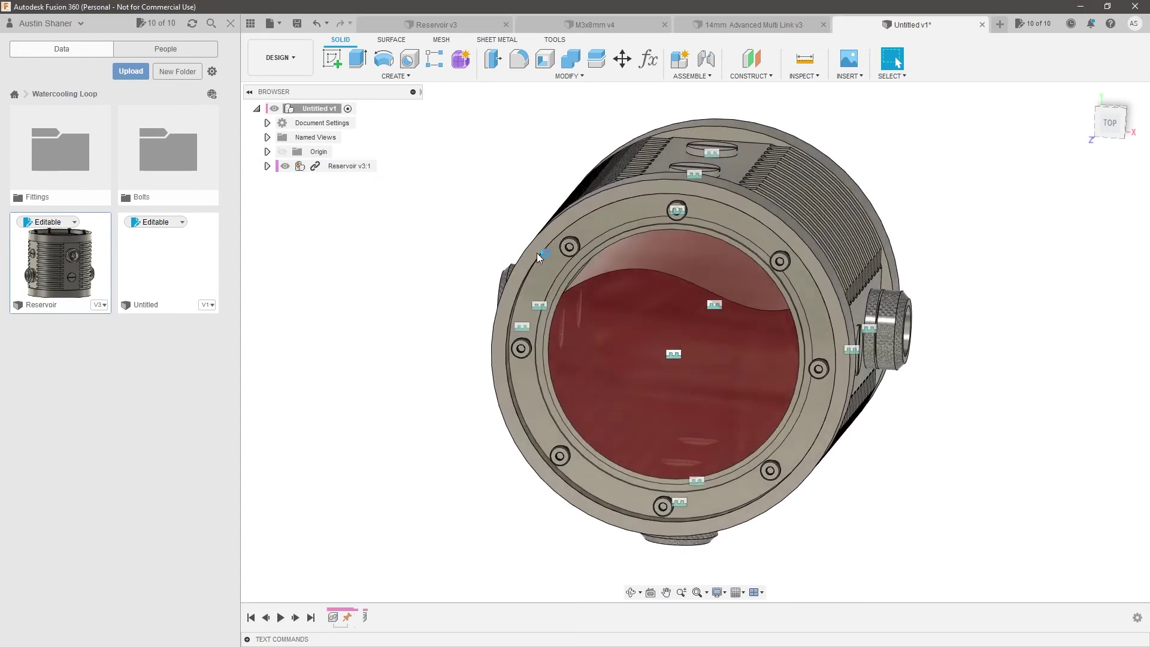
{"action": "left_click_drag", "start_coordinate": [539, 258], "coordinate": [537, 253]}
{"action": "scroll", "coordinate": [641, 295], "scroll_direction": "down", "scroll_amount": 3}
{"action": "left_click_drag", "start_coordinate": [660, 295], "coordinate": [933, 316]}
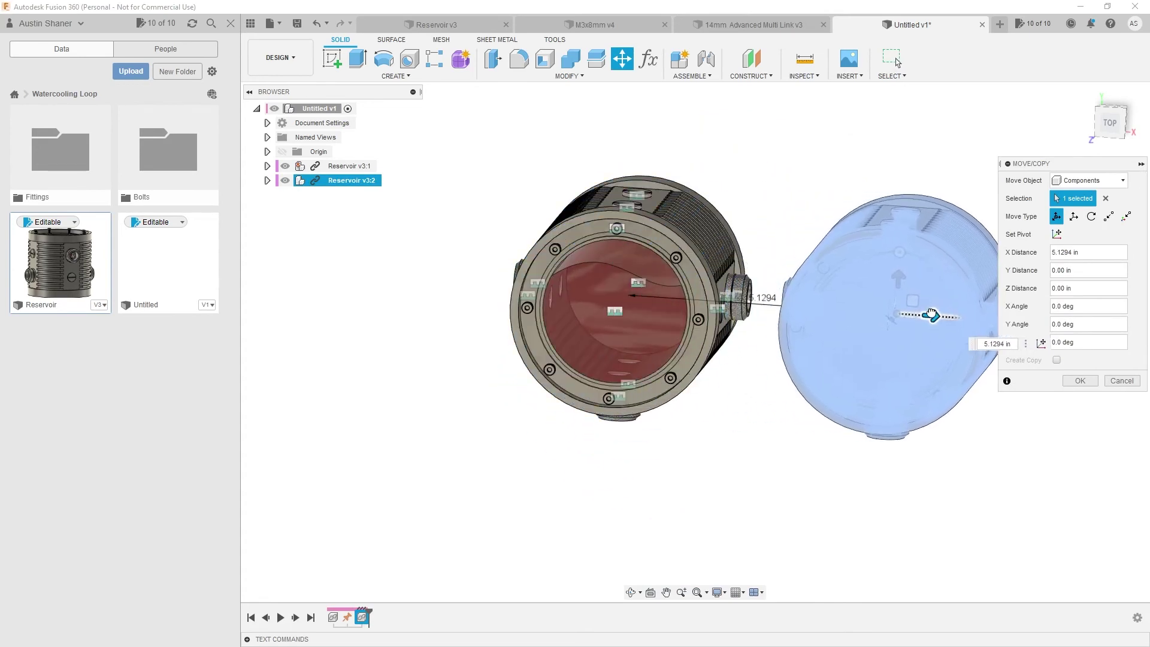
{"action": "left_click", "coordinate": [1080, 381]}
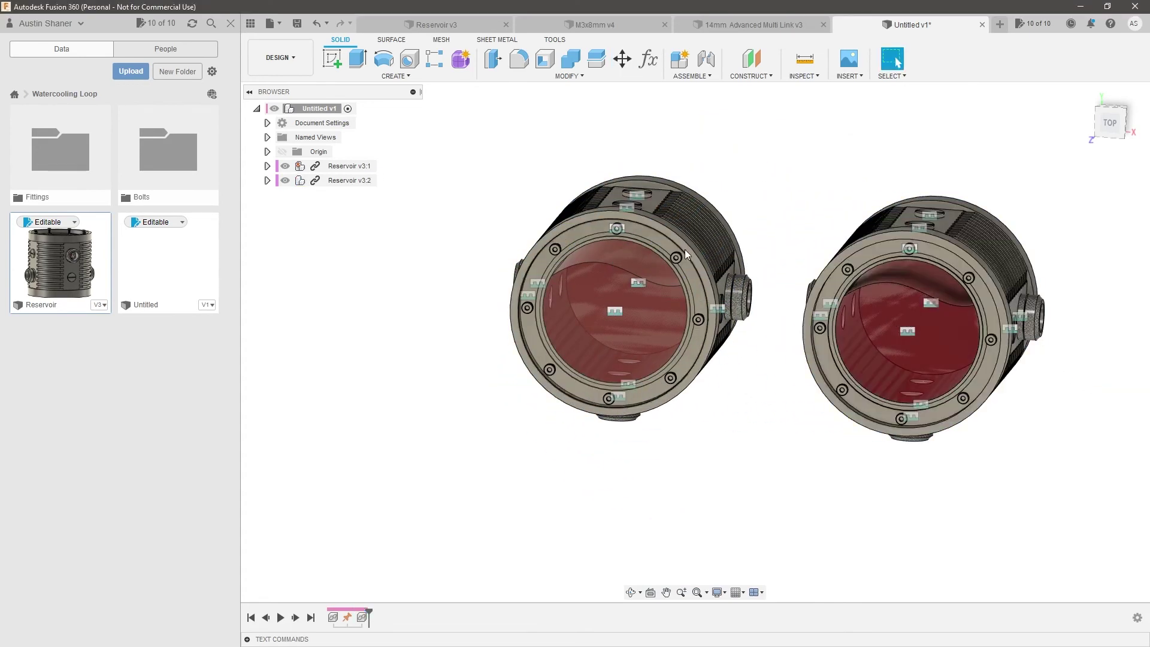
Joint the facing fittings of the two reservoirs to each other with the alignment flipped
{"action": "middle_click_drag", "start_coordinate": [896, 251], "coordinate": [887, 288], "text": "shift"}
{"action": "scroll", "coordinate": [887, 288], "scroll_direction": "up", "scroll_amount": 6}
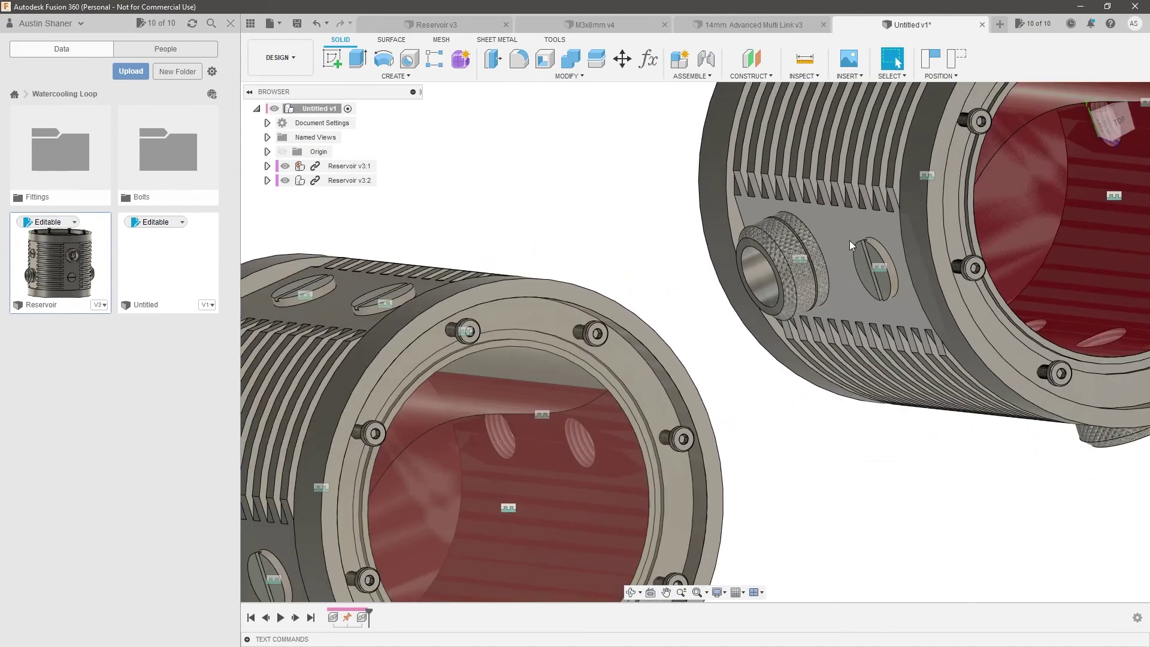
{"action": "middle_click_drag", "start_coordinate": [849, 239], "coordinate": [672, 283], "text": "shift"}
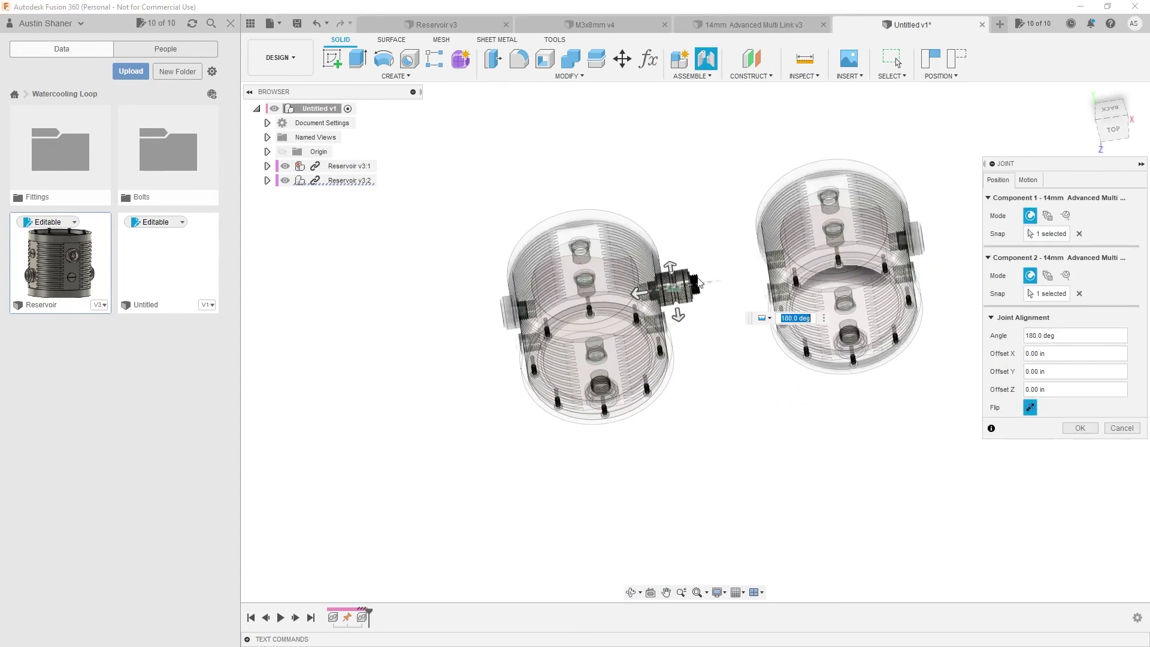
{"action": "scroll", "coordinate": [775, 216], "scroll_direction": "up", "scroll_amount": 3}
{"action": "middle_click_drag", "start_coordinate": [751, 251], "coordinate": [672, 277], "text": "shift"}
Set the reservoir joint's Z offset to -42.6 mm so the second reservoir stands apart from the first
{"action": "left_click_drag", "start_coordinate": [610, 290], "coordinate": [750, 291]}
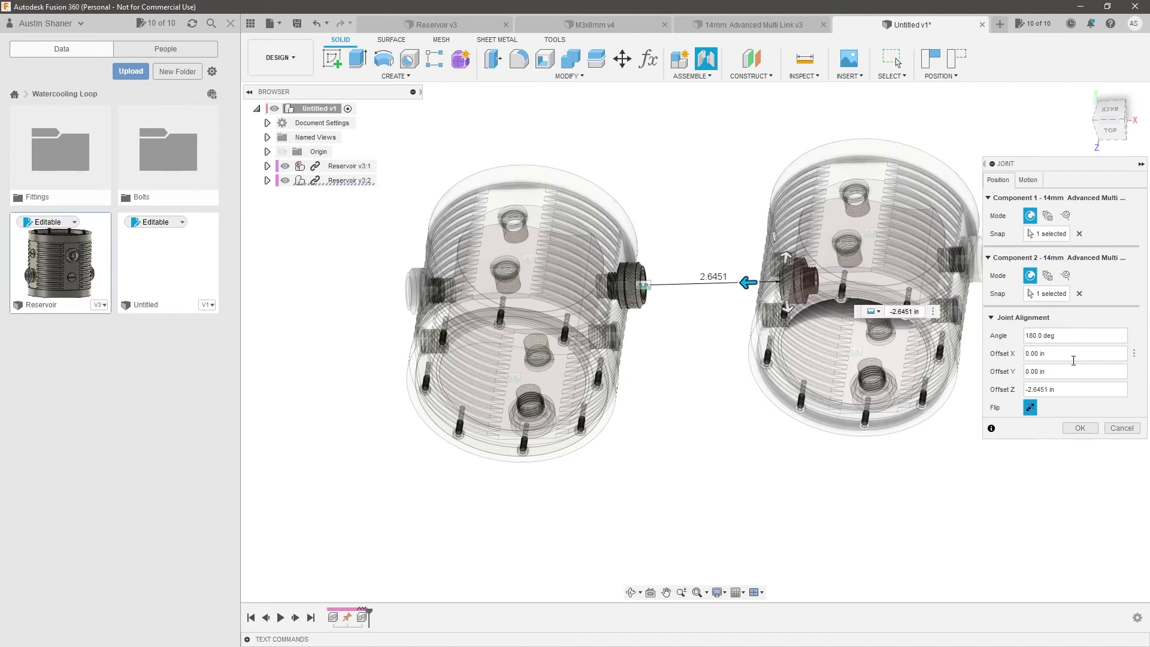
{"action": "left_click", "coordinate": [1082, 394]}
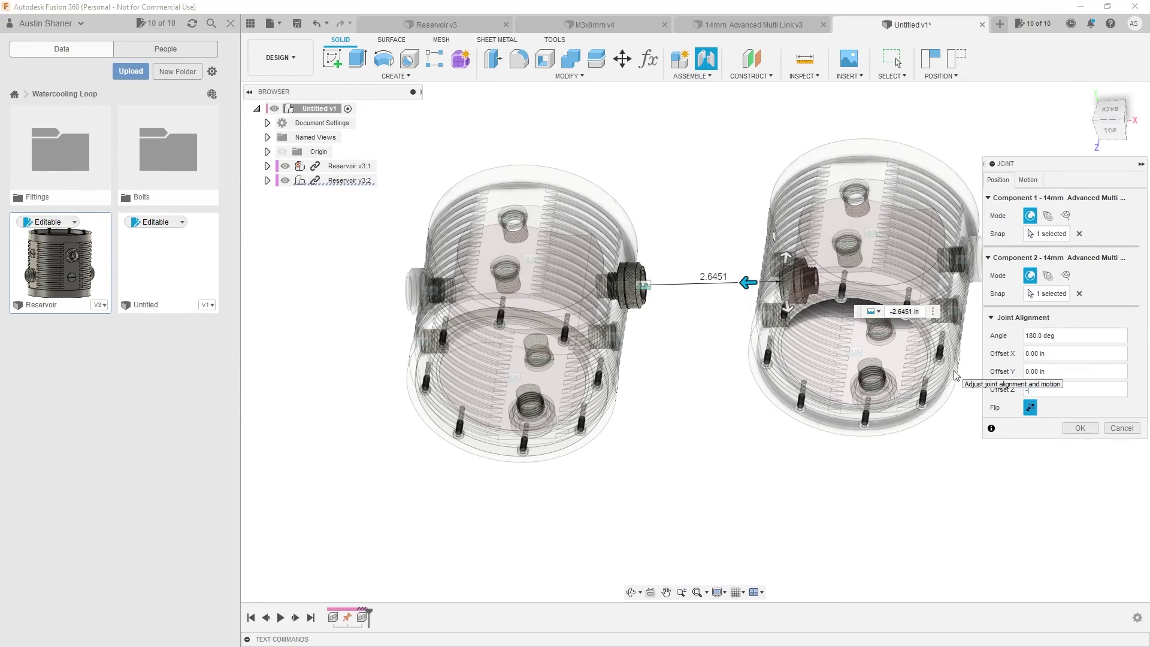
{"action": "key", "text": "Return"}
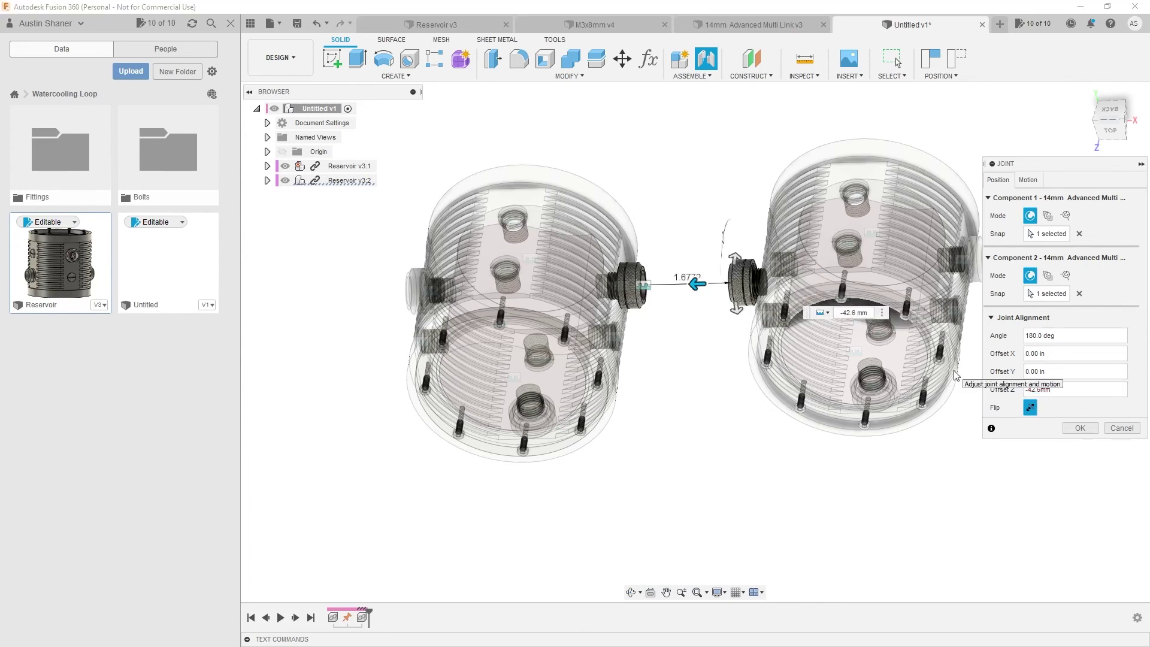
{"action": "middle_click_drag", "start_coordinate": [806, 279], "coordinate": [698, 291], "text": "shift"}
Hide Reservoir v3:2 and start a sketch on the inner ring face inside the first reservoir's exposed fitting
{"action": "scroll", "coordinate": [697, 258], "scroll_direction": "up", "scroll_amount": 5}
{"action": "middle_click_drag", "start_coordinate": [704, 234], "coordinate": [534, 122], "text": "shift"}
{"action": "left_click", "coordinate": [338, 63]}
{"action": "scroll", "coordinate": [683, 178], "scroll_direction": "up", "scroll_amount": 5}
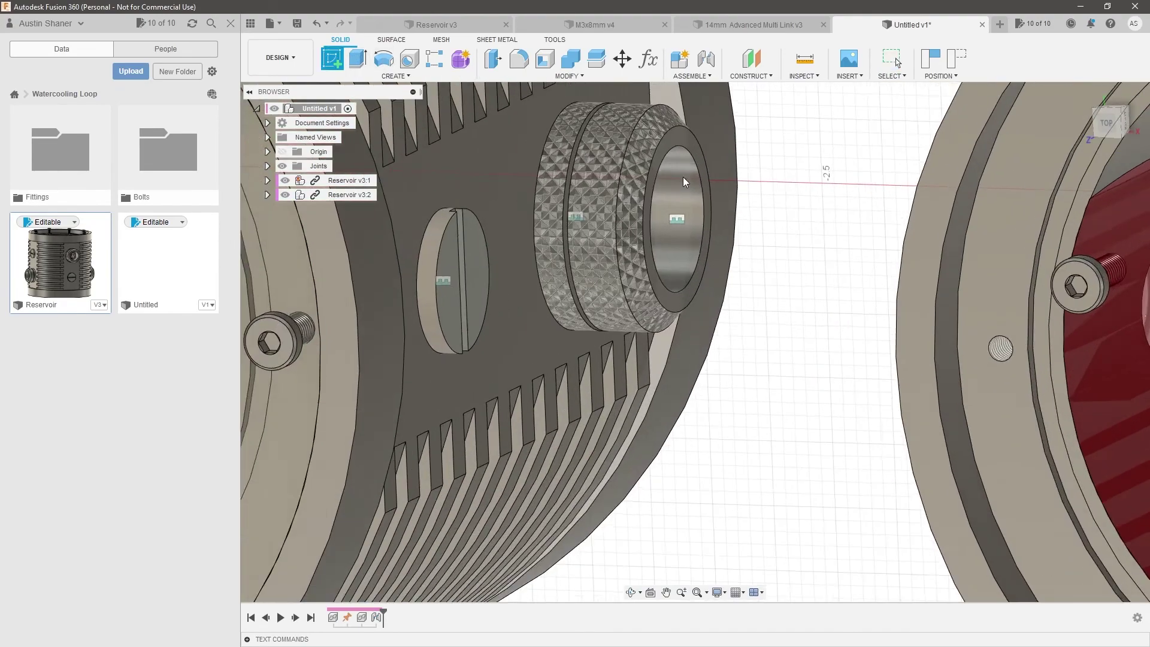
{"action": "mouse_move", "coordinate": [671, 179]}
{"action": "middle_mouse_down", "text": "shift"}
{"action": "mouse_move", "coordinate": [657, 185]}
{"action": "mouse_move", "coordinate": [628, 161]}
{"action": "mouse_move", "coordinate": [610, 172]}
{"action": "mouse_move", "coordinate": [630, 215]}
{"action": "middle_mouse_up", "text": "shift"}
{"action": "scroll", "coordinate": [623, 204], "scroll_direction": "down", "scroll_amount": 3}
{"action": "left_click", "coordinate": [286, 195]}
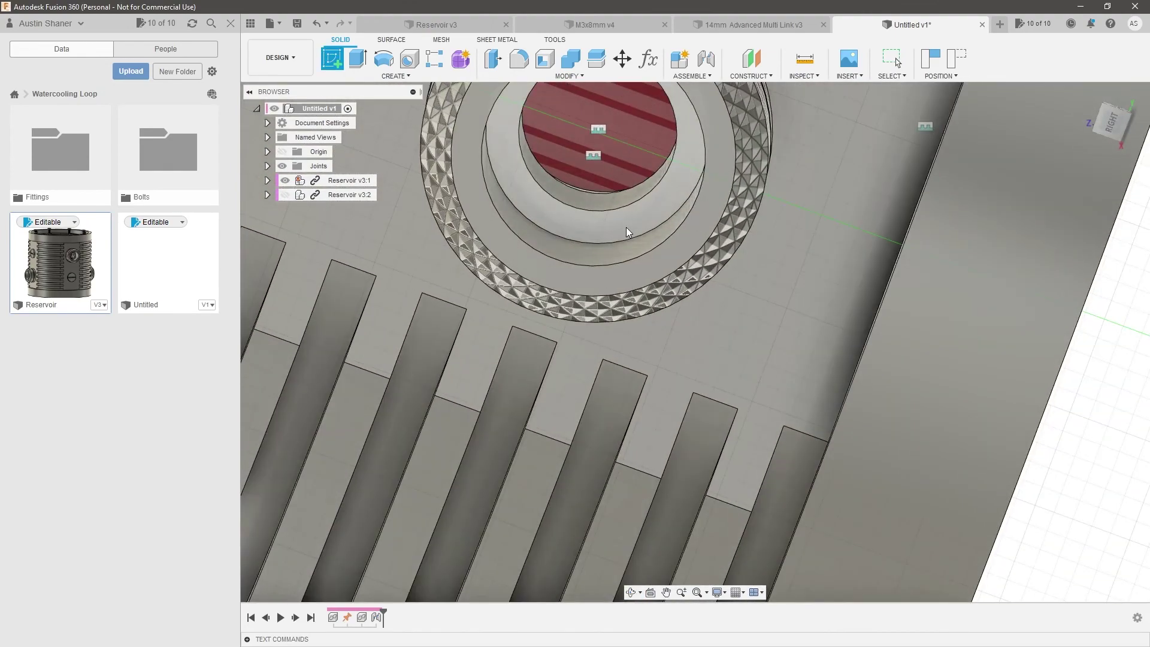
{"action": "left_click", "coordinate": [627, 227]}
{"action": "left_click", "coordinate": [622, 351]}
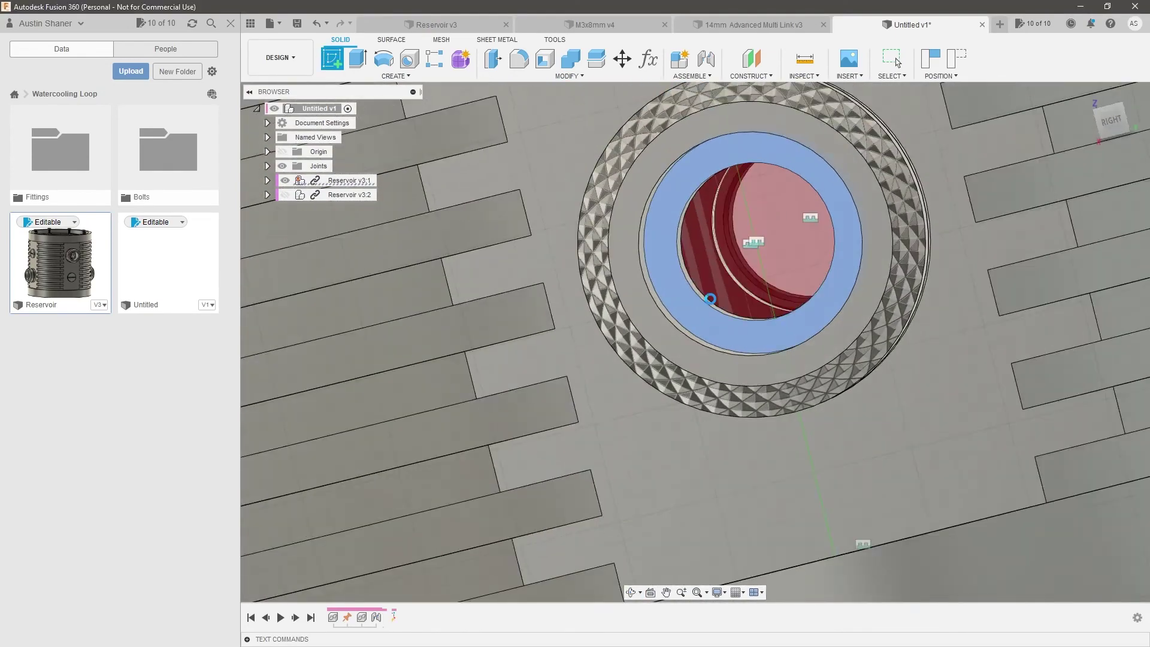
Project the fitting's inner ring face into the sketch
{"action": "mouse_move", "coordinate": [689, 336]}
{"action": "middle_mouse_down", "text": "shift"}
{"action": "mouse_move", "coordinate": [658, 351]}
{"action": "mouse_move", "coordinate": [656, 302]}
{"action": "middle_mouse_up", "text": "shift"}
{"action": "scroll", "coordinate": [734, 246], "scroll_direction": "down", "scroll_amount": 10}
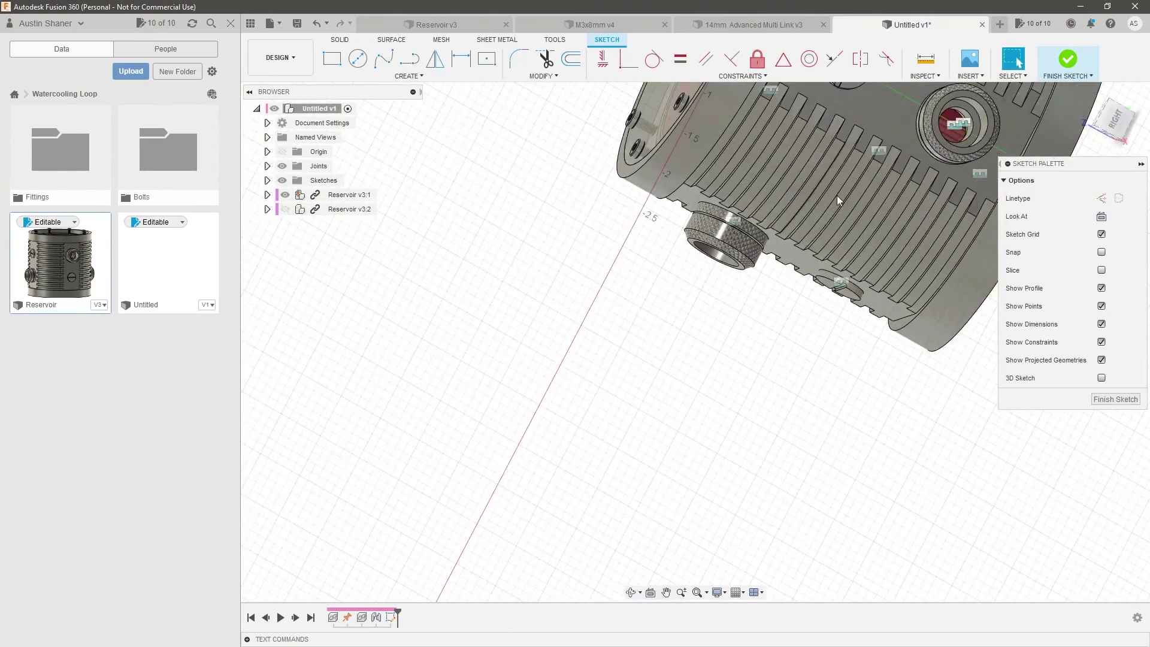
{"action": "left_click", "coordinate": [1118, 129]}
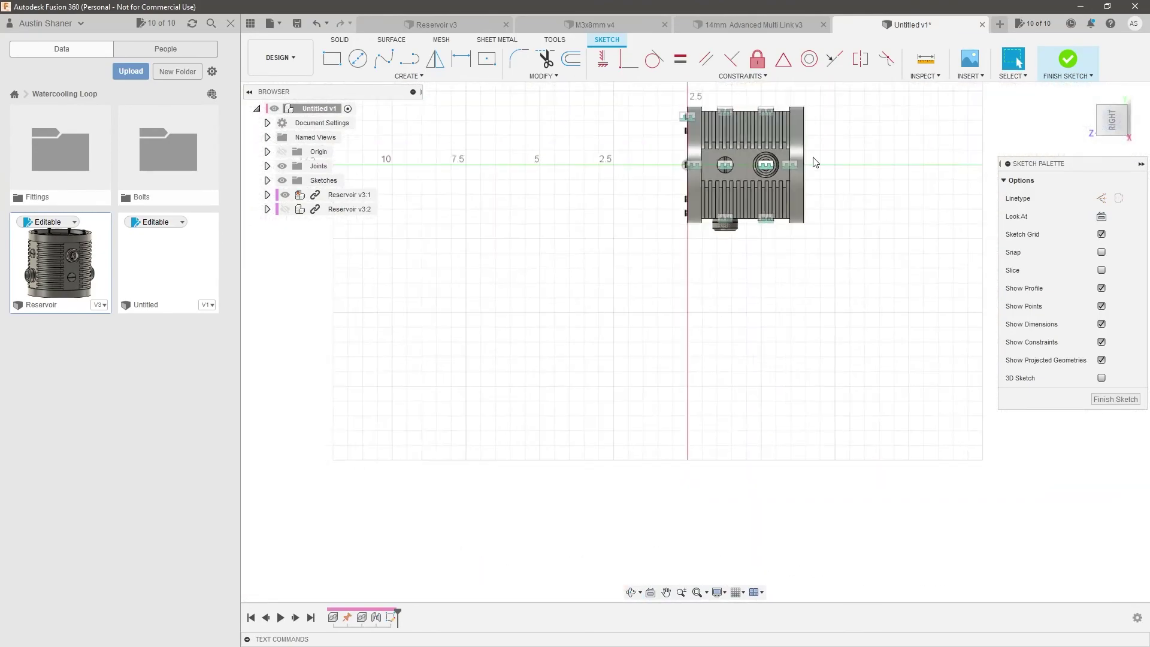
{"action": "scroll", "coordinate": [750, 174], "scroll_direction": "up", "scroll_amount": 10}
{"action": "left_click", "coordinate": [739, 177]}
{"action": "key", "text": "p"}
{"action": "key", "text": "Return"}
{"action": "scroll", "coordinate": [738, 178], "scroll_direction": "down", "scroll_amount": 3}
{"action": "scroll", "coordinate": [739, 199], "scroll_direction": "up", "scroll_amount": 3}
{"action": "middle_click_drag", "start_coordinate": [750, 196], "coordinate": [775, 239], "text": "shift"}
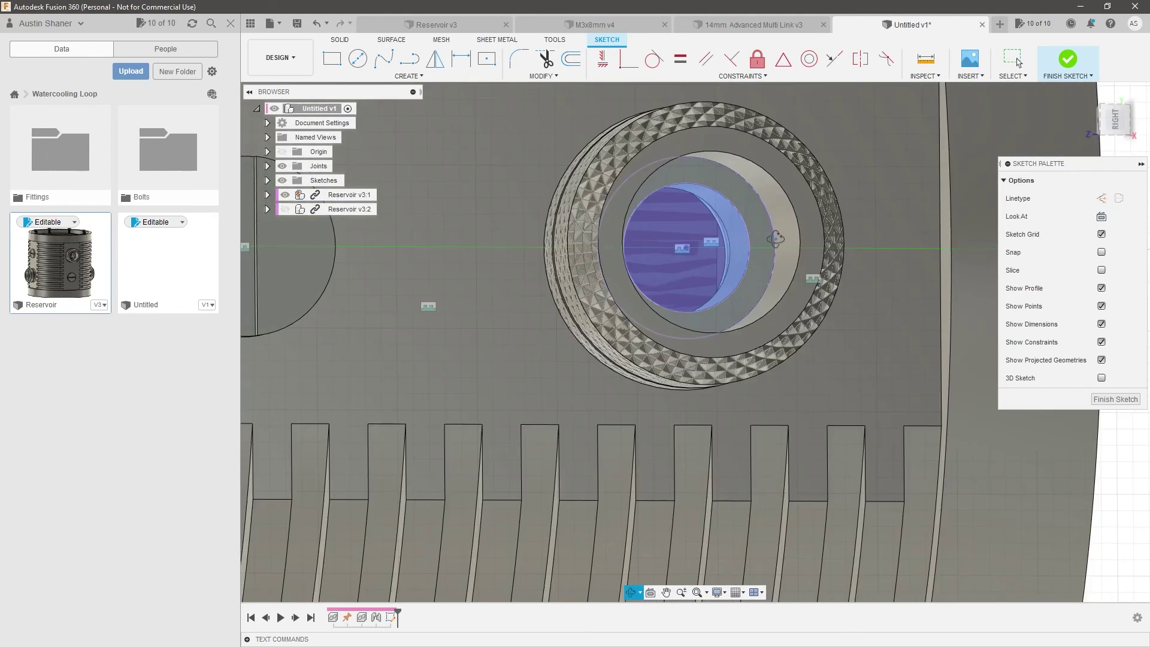
Extrude the ring profile about 2.88 in outward from the fitting as a new component
{"action": "left_click", "coordinate": [745, 195]}
{"action": "scroll", "coordinate": [699, 199], "scroll_direction": "down", "scroll_amount": 3}
{"action": "middle_click_drag", "start_coordinate": [750, 278], "coordinate": [714, 228], "text": "shift"}
{"action": "key", "text": "e"}
{"action": "left_click_drag", "start_coordinate": [664, 178], "coordinate": [882, 186]}
{"action": "left_click", "coordinate": [1083, 315]}
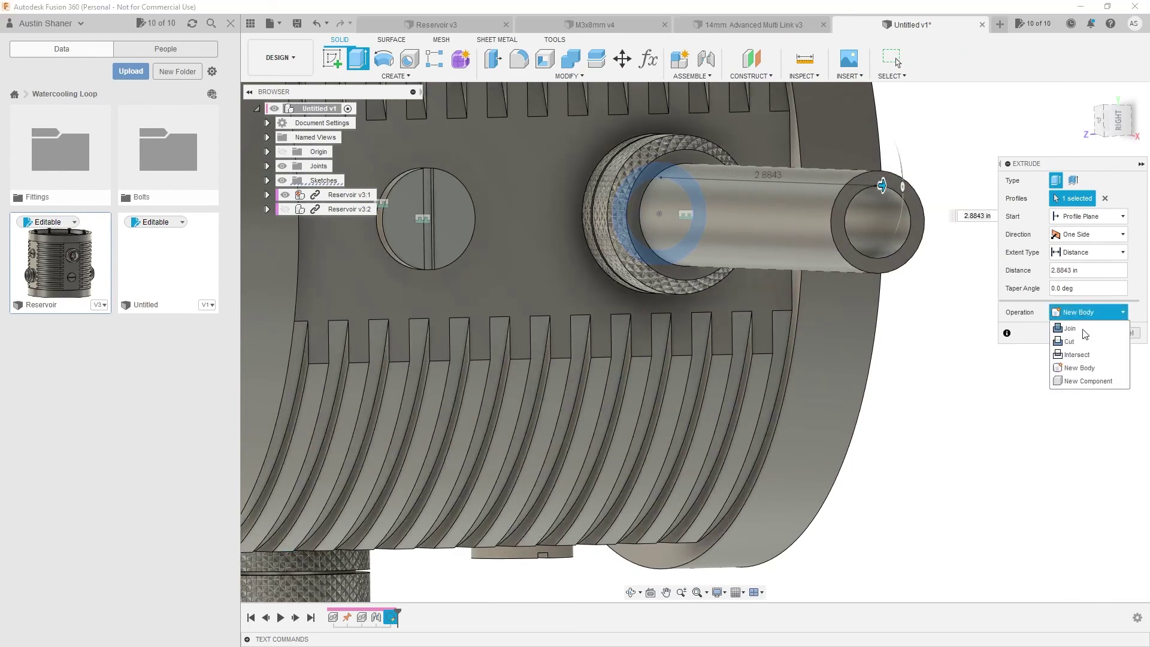
{"action": "left_click", "coordinate": [1082, 386]}
{"action": "scroll", "coordinate": [894, 337], "scroll_direction": "down", "scroll_amount": 4}
{"action": "middle_click_drag", "start_coordinate": [891, 336], "coordinate": [901, 358], "text": "shift"}
{"action": "scroll", "coordinate": [671, 309], "scroll_direction": "down", "scroll_amount": 4}
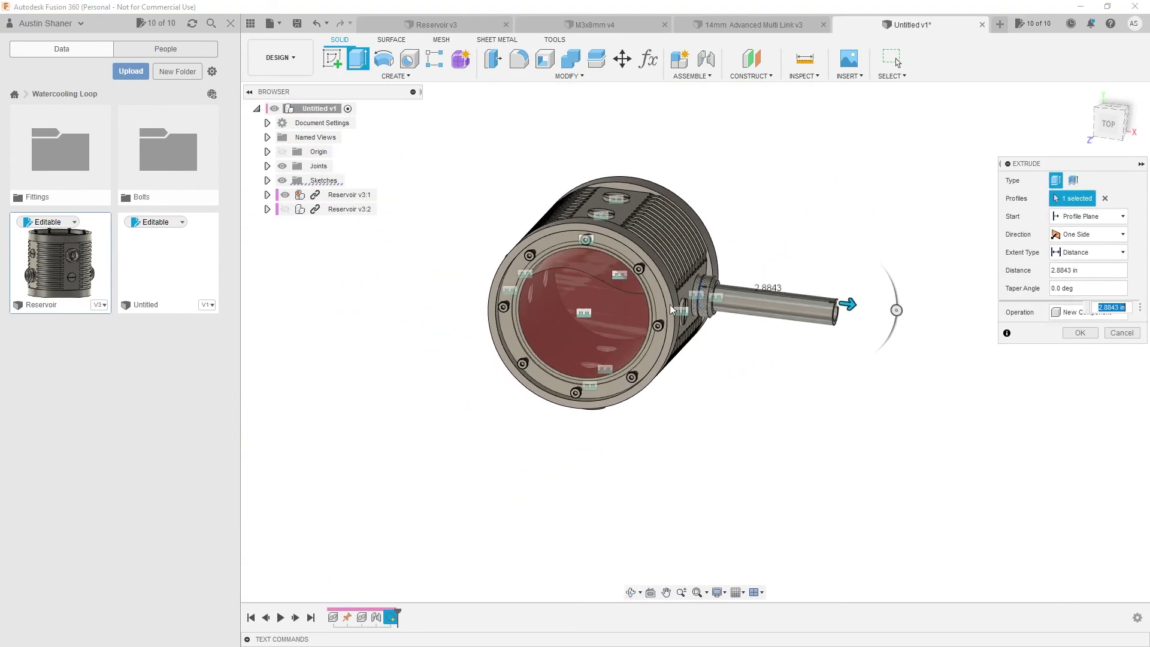
Show Reservoir v3:2 and finish the tube extrusion with its extent set to the object inside the opposite fitting
{"action": "scroll", "coordinate": [911, 323], "scroll_direction": "up", "scroll_amount": 5}
{"action": "left_click", "coordinate": [285, 209]}
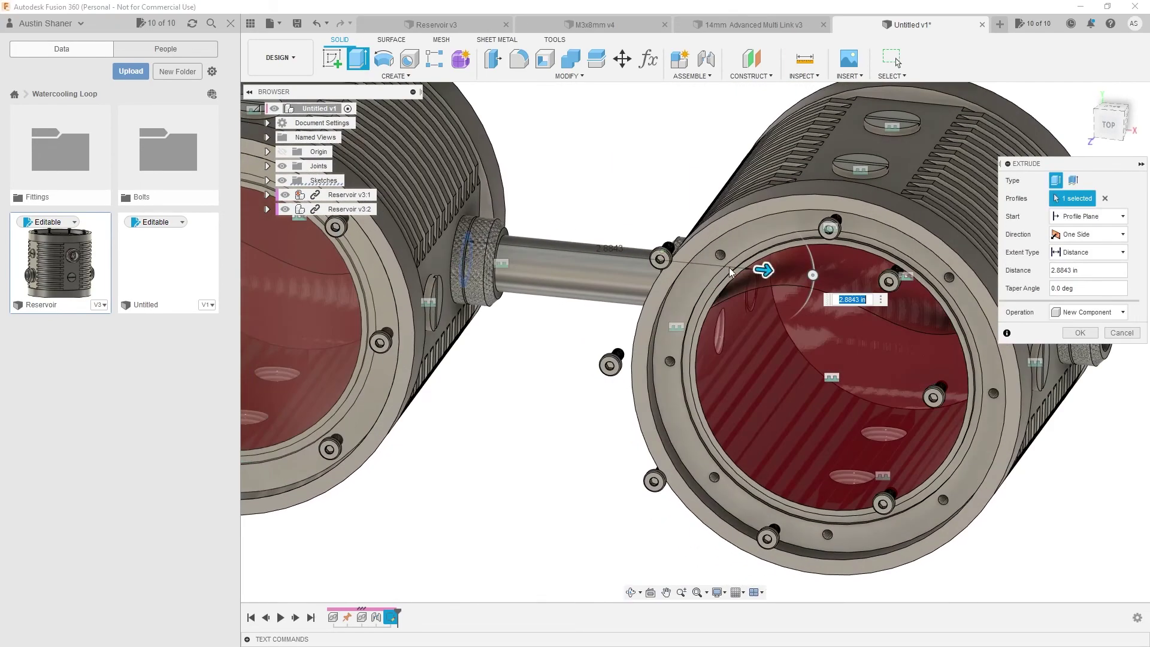
{"action": "left_click_drag", "start_coordinate": [764, 271], "coordinate": [587, 253]}
{"action": "middle_click_drag", "start_coordinate": [587, 252], "coordinate": [647, 252], "text": "shift"}
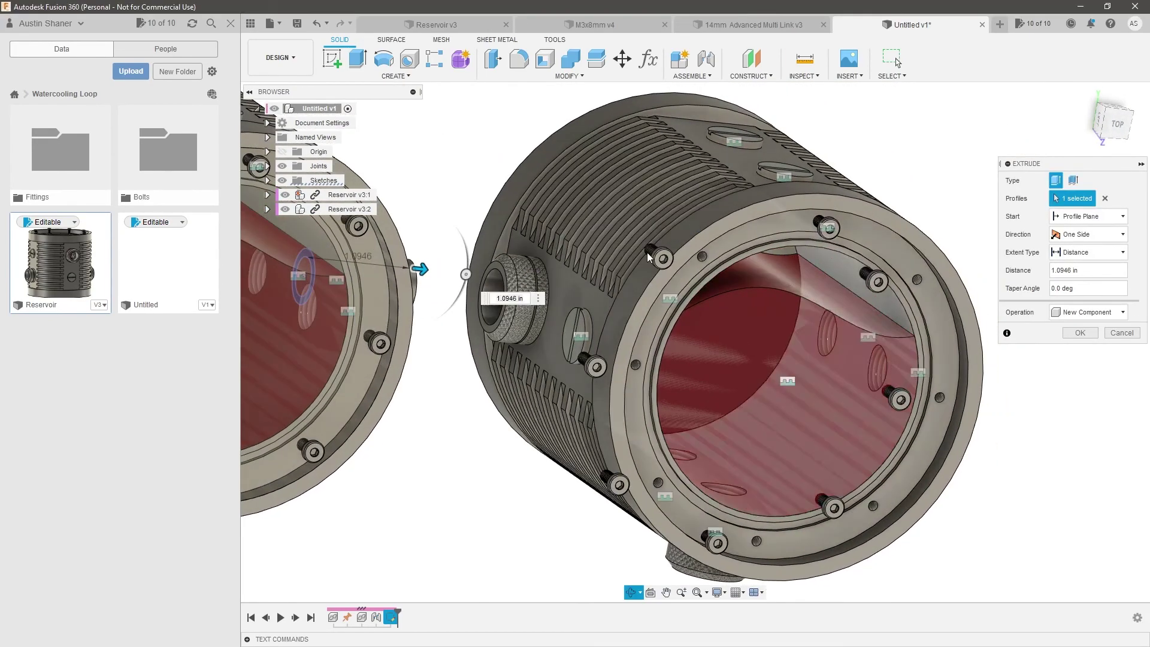
{"action": "scroll", "coordinate": [490, 284], "scroll_direction": "up", "scroll_amount": 10}
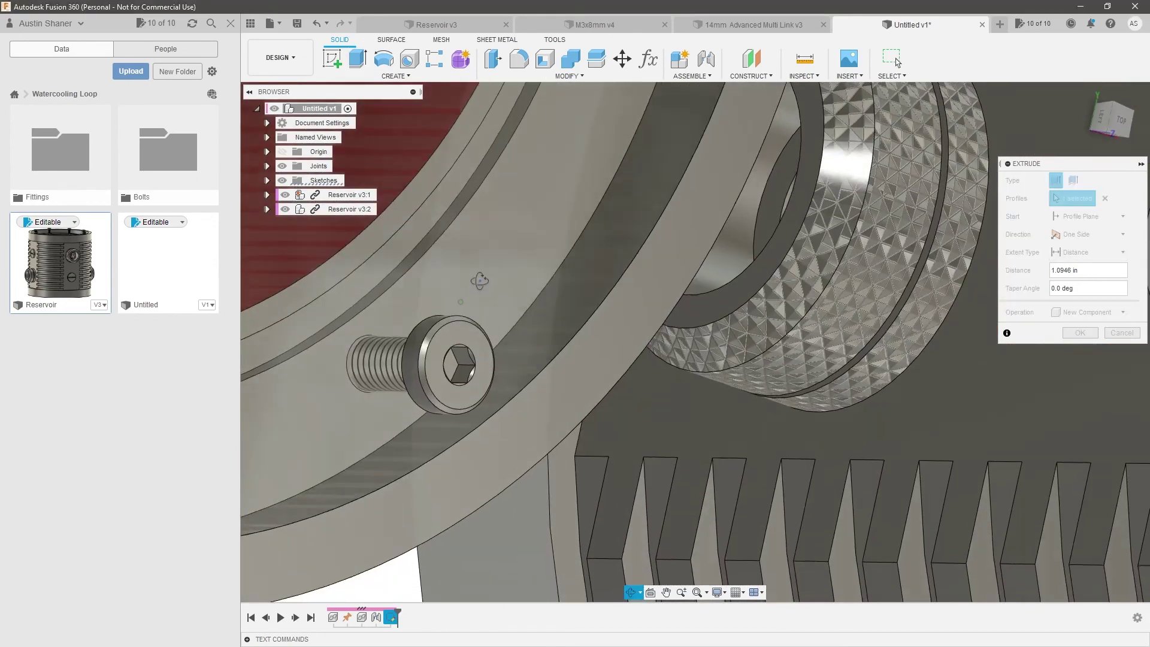
{"action": "middle_click_drag", "start_coordinate": [479, 281], "coordinate": [496, 267], "text": "shift"}
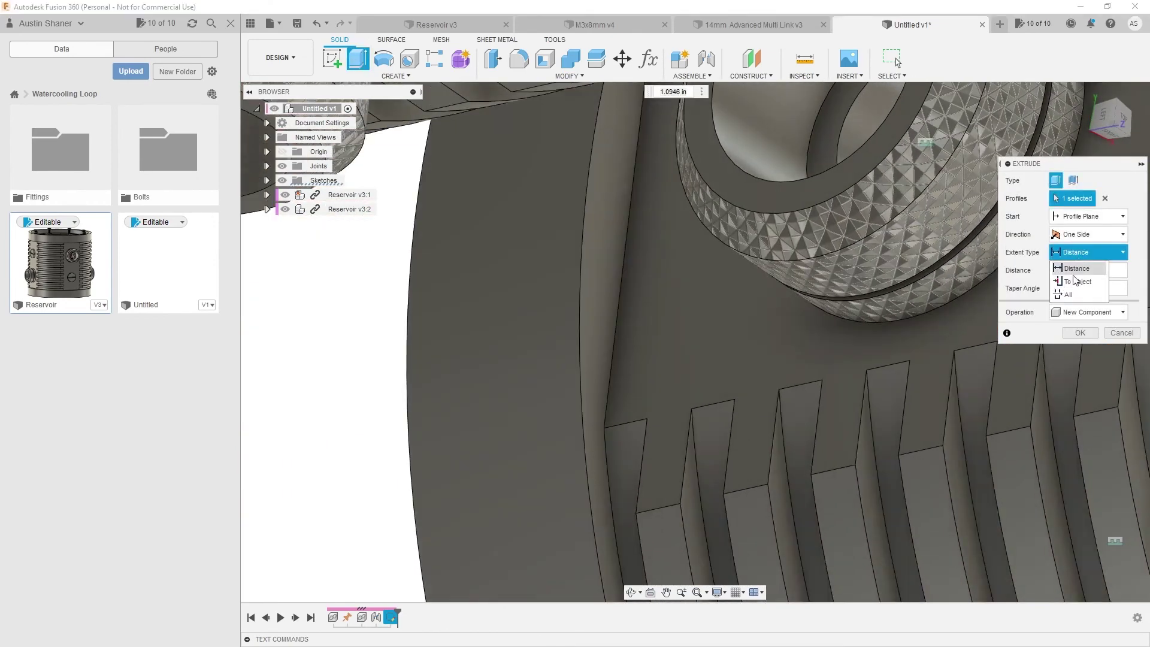
{"action": "left_click", "coordinate": [1077, 281]}
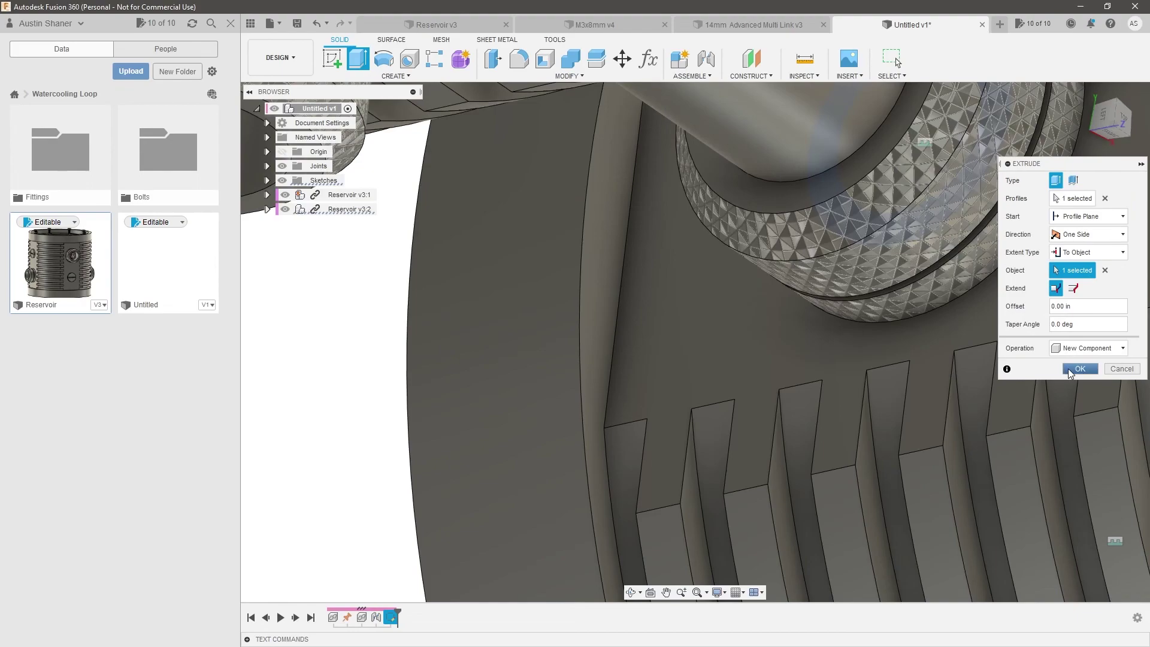
{"action": "left_click", "coordinate": [1080, 368]}
{"action": "scroll", "coordinate": [731, 349], "scroll_direction": "down", "scroll_amount": 5}
{"action": "scroll", "coordinate": [732, 349], "scroll_direction": "down", "scroll_amount": 5}
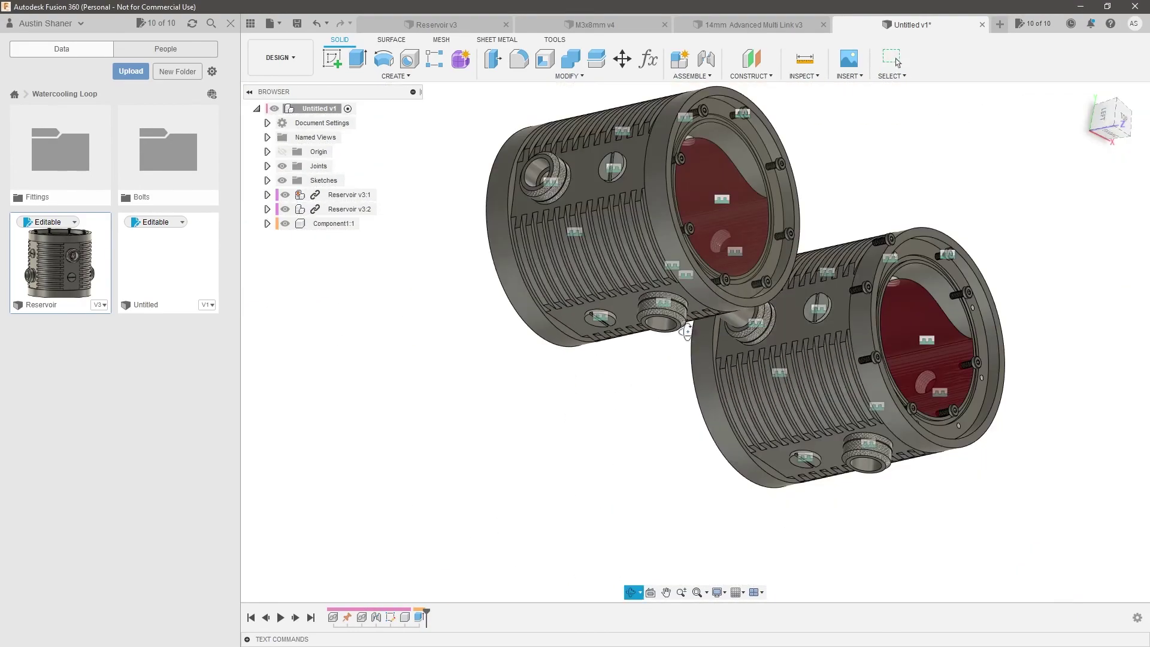
Examine the tube and both reservoirs from several sides to check how they connect
{"action": "middle_click_drag", "start_coordinate": [688, 328], "coordinate": [730, 317], "text": "shift"}
{"action": "scroll", "coordinate": [728, 228], "scroll_direction": "up", "scroll_amount": 4}
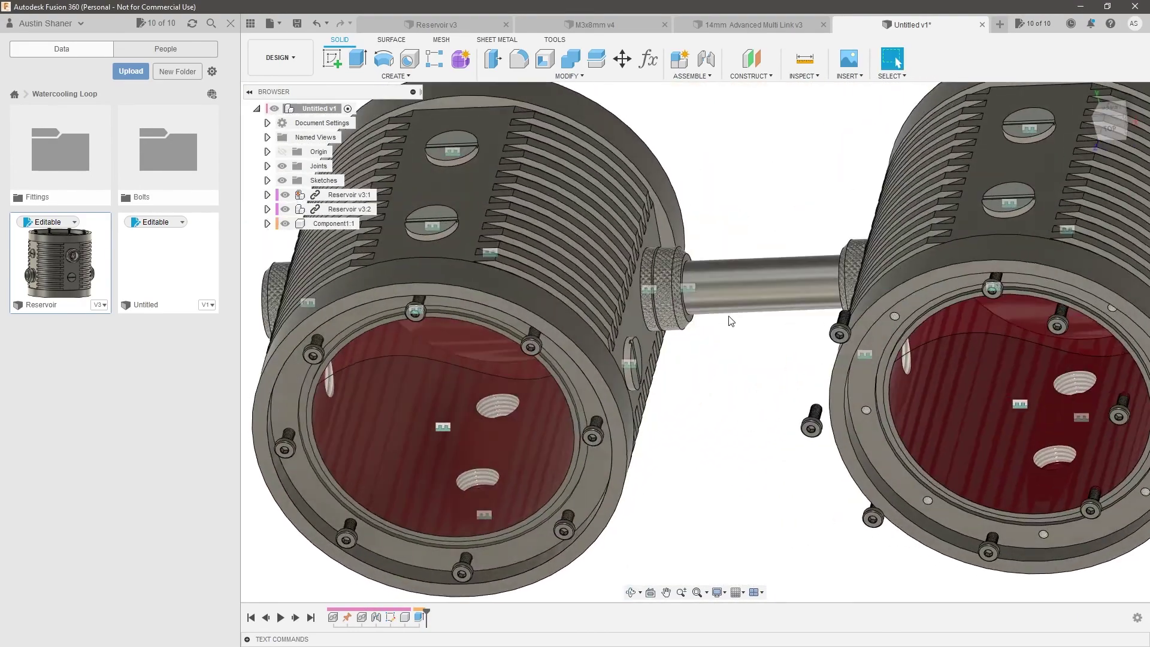
{"action": "scroll", "coordinate": [730, 317], "scroll_direction": "down", "scroll_amount": 3}
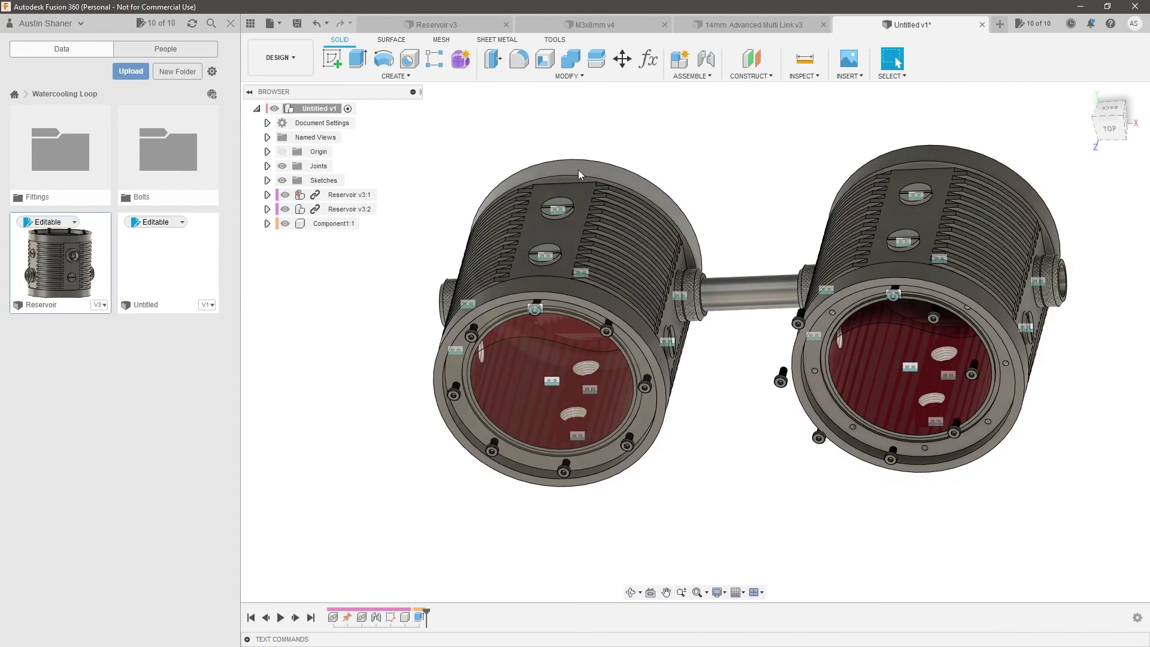
{"action": "scroll", "coordinate": [557, 371], "scroll_direction": "up", "scroll_amount": 3}
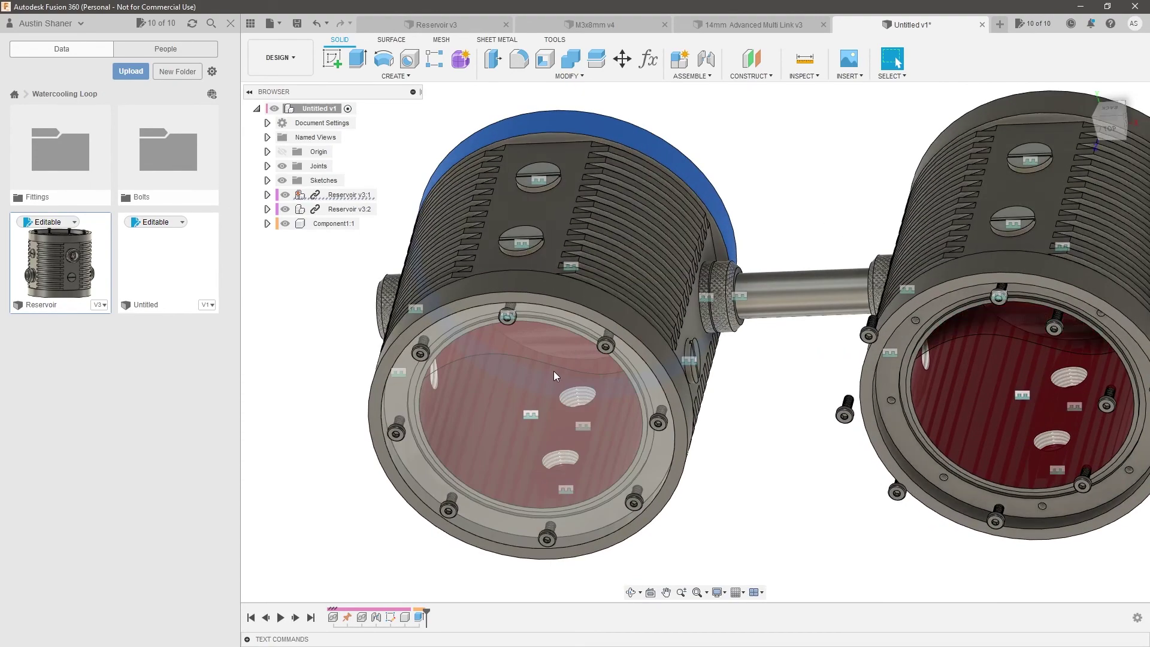
{"action": "middle_click_drag", "start_coordinate": [554, 372], "coordinate": [614, 332], "text": "shift"}
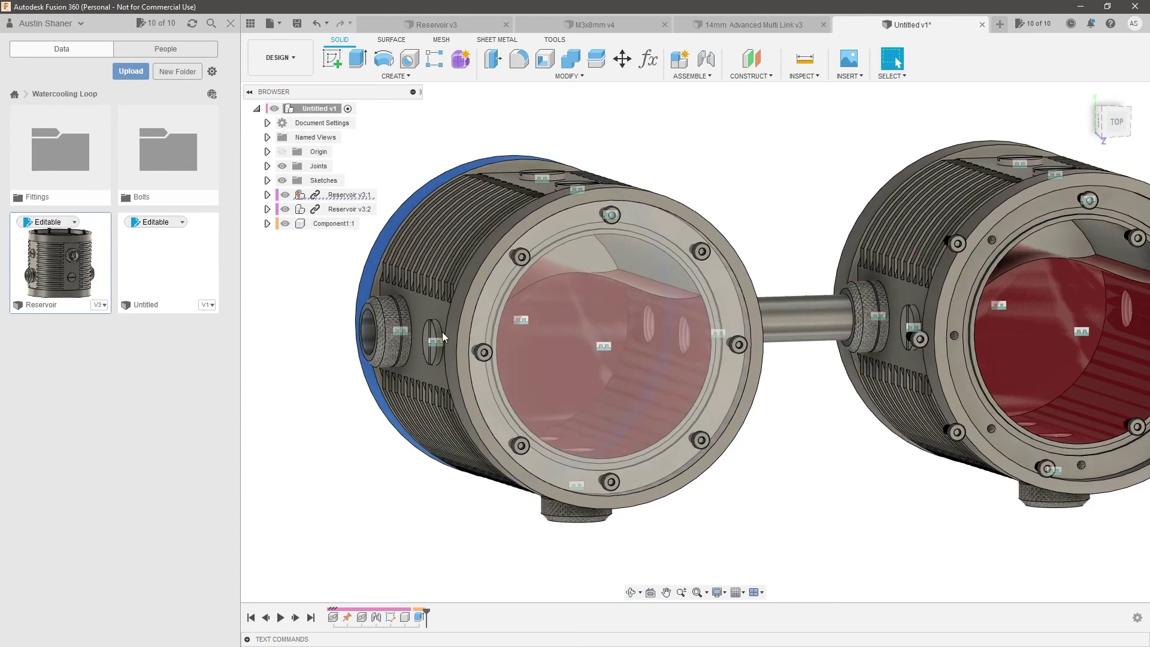
{"action": "middle_click_drag", "start_coordinate": [409, 332], "coordinate": [345, 269], "text": "shift"}
{"action": "scroll", "coordinate": [344, 267], "scroll_direction": "down", "scroll_amount": 2}
{"action": "scroll", "coordinate": [703, 282], "scroll_direction": "up", "scroll_amount": 3}
{"action": "middle_click_drag", "start_coordinate": [702, 281], "coordinate": [723, 295], "text": "shift"}
{"action": "scroll", "coordinate": [722, 323], "scroll_direction": "down", "scroll_amount": 2}
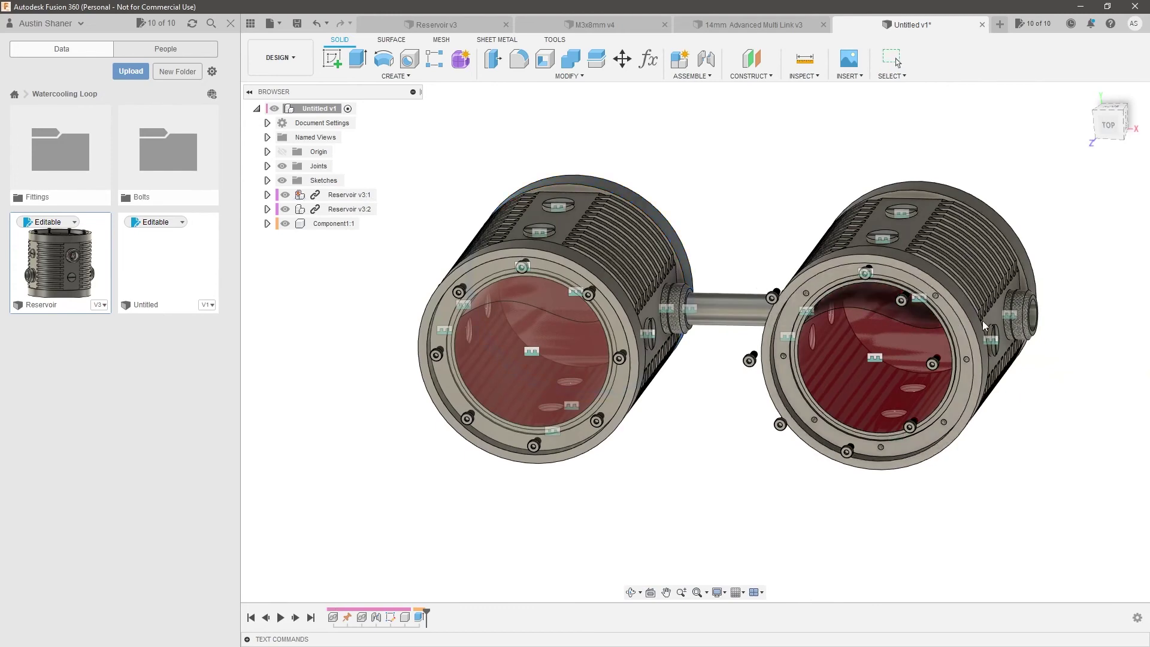
Move two of the second reservoir's loose bolts closer to its front rim
{"action": "scroll", "coordinate": [755, 311], "scroll_direction": "up", "scroll_amount": 3}
{"action": "left_click_drag", "start_coordinate": [806, 287], "coordinate": [834, 328]}
{"action": "left_click_drag", "start_coordinate": [743, 399], "coordinate": [813, 406]}
{"action": "scroll", "coordinate": [820, 399], "scroll_direction": "down", "scroll_amount": 3}
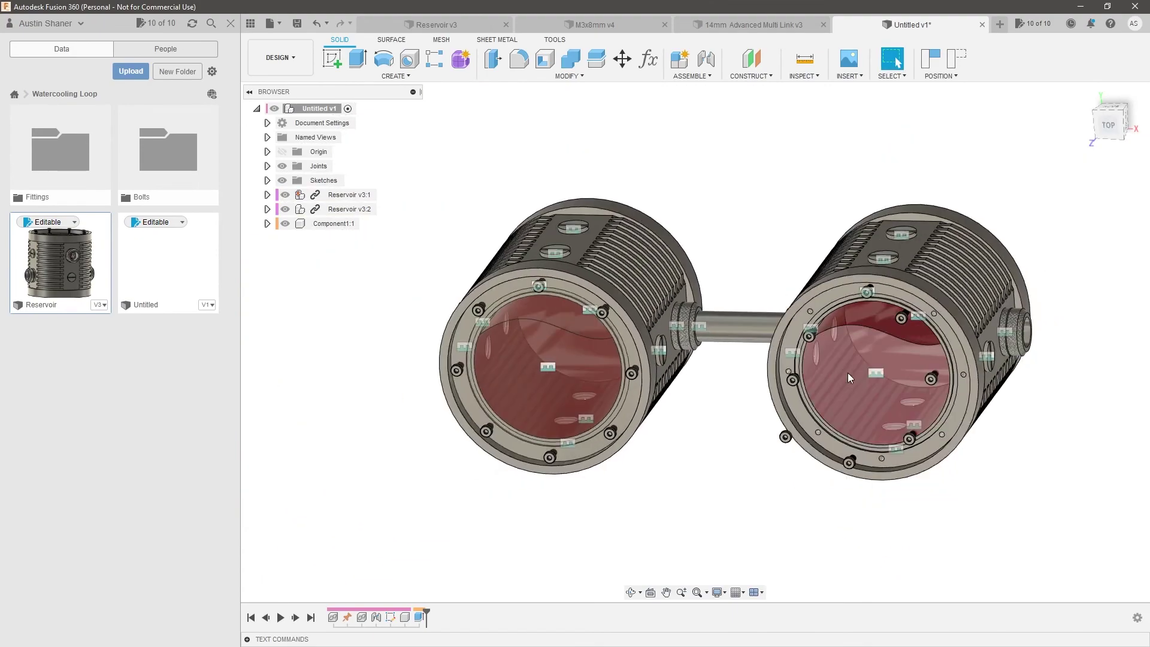
Pull the loose tube component out from between the two reservoir fittings
{"action": "scroll", "coordinate": [839, 338], "scroll_direction": "up", "scroll_amount": 2}
{"action": "middle_click_drag", "start_coordinate": [839, 338], "coordinate": [862, 320], "text": "shift"}
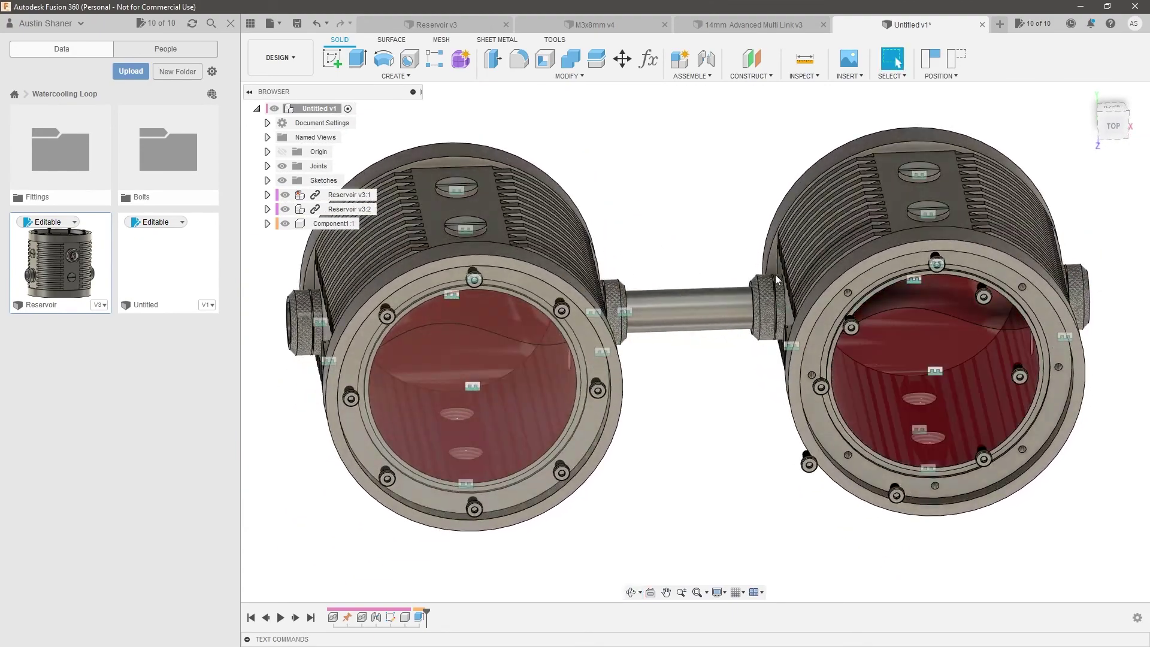
{"action": "scroll", "coordinate": [712, 311], "scroll_direction": "up", "scroll_amount": 4}
{"action": "left_click_drag", "start_coordinate": [735, 328], "coordinate": [731, 456]}
{"action": "scroll", "coordinate": [689, 476], "scroll_direction": "down", "scroll_amount": 3}
{"action": "middle_click_drag", "start_coordinate": [689, 477], "coordinate": [761, 281]}
{"action": "scroll", "coordinate": [671, 368], "scroll_direction": "up", "scroll_amount": 3}
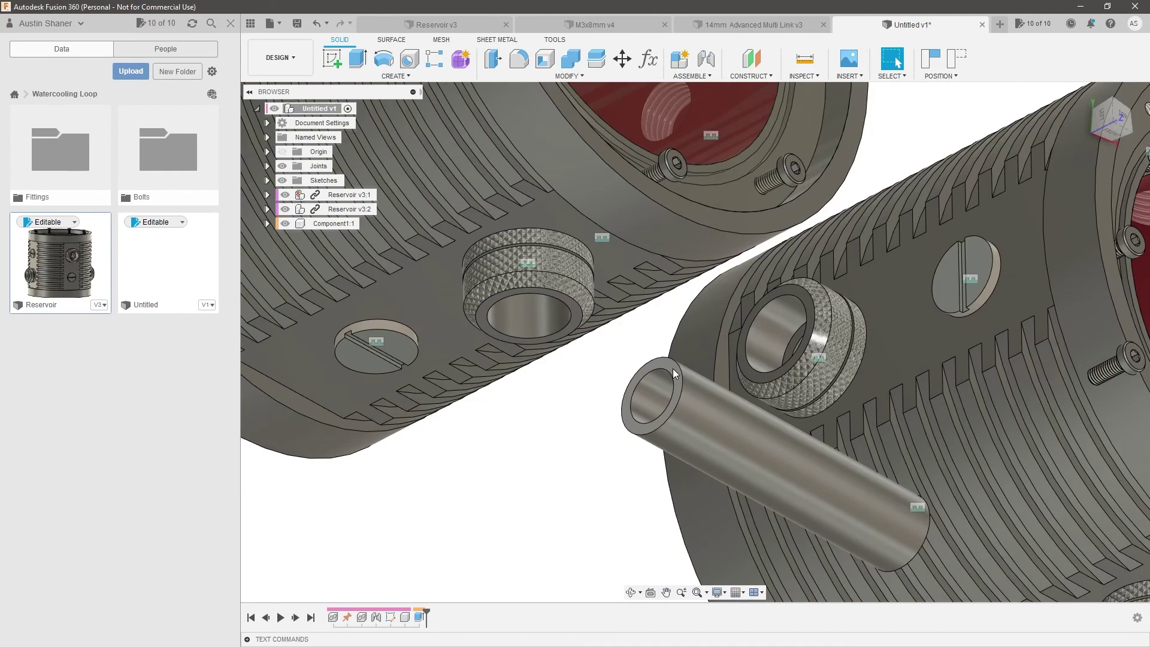
Joint the tube's end ring to the inner seat of a reservoir fitting with a 180 deg angle and flipped alignment
{"action": "left_click", "coordinate": [673, 370]}
{"action": "scroll", "coordinate": [713, 345], "scroll_direction": "down", "scroll_amount": 3}
{"action": "middle_click_drag", "start_coordinate": [730, 332], "coordinate": [532, 322], "text": "shift"}
{"action": "scroll", "coordinate": [743, 339], "scroll_direction": "up", "scroll_amount": 5}
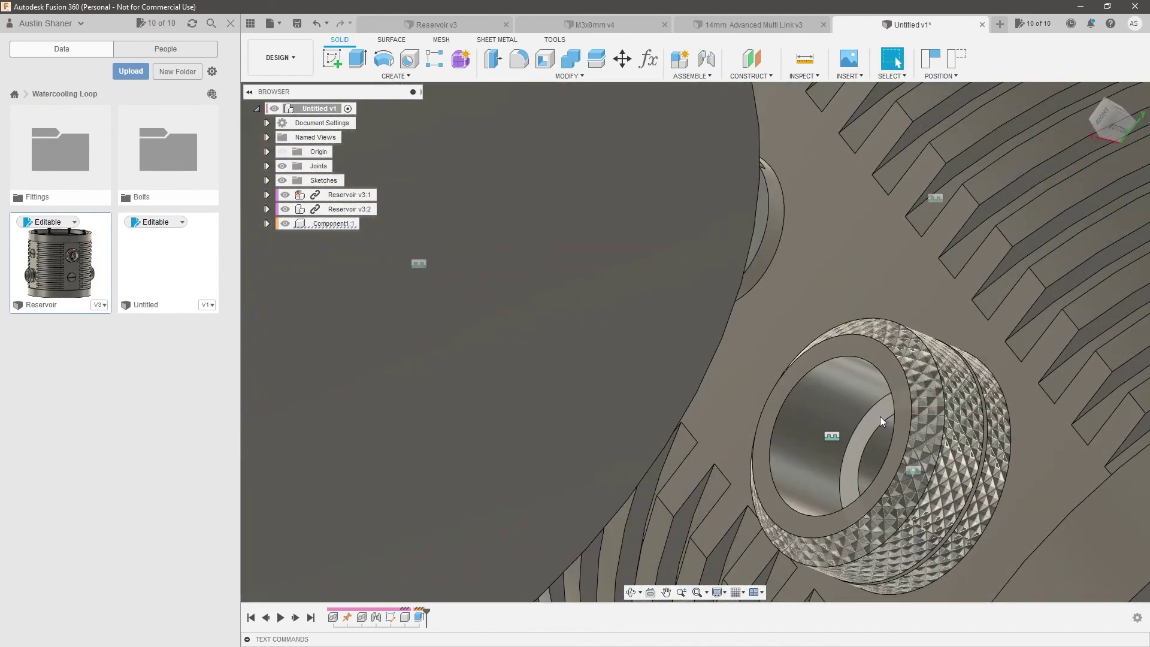
{"action": "left_click", "coordinate": [880, 416]}
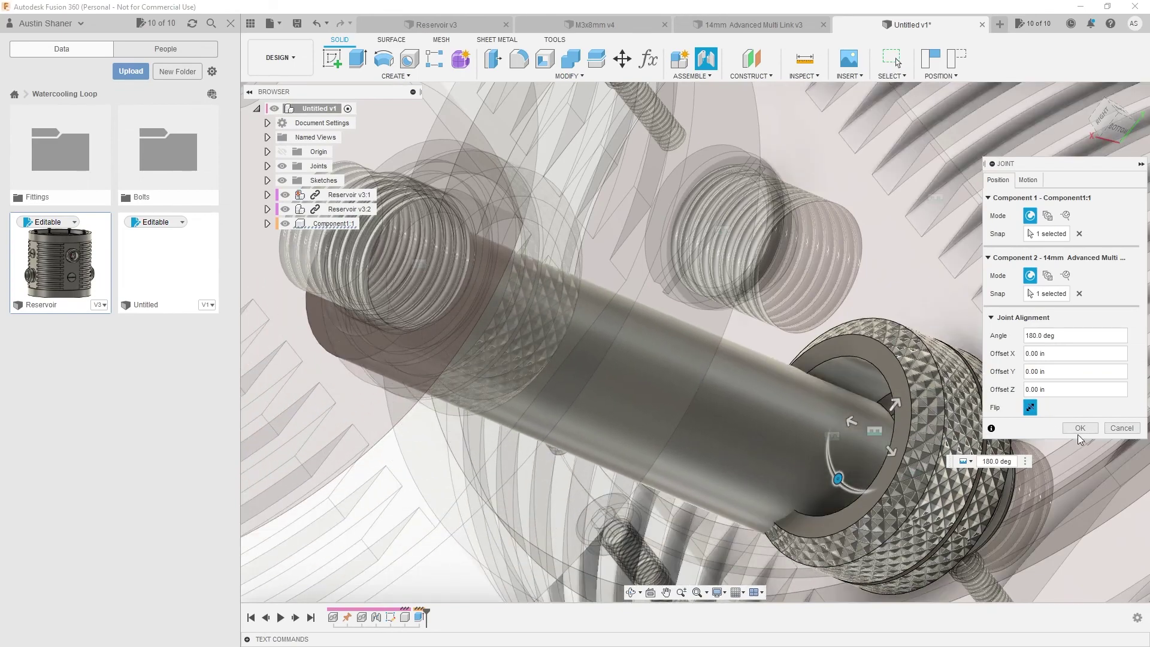
{"action": "left_click", "coordinate": [1075, 431]}
{"action": "scroll", "coordinate": [833, 384], "scroll_direction": "down", "scroll_amount": 5}
{"action": "scroll", "coordinate": [719, 498], "scroll_direction": "up", "scroll_amount": 3}
{"action": "scroll", "coordinate": [929, 249], "scroll_direction": "up", "scroll_amount": 3}
{"action": "left_click", "coordinate": [940, 230], "text": "ctrl"}
{"action": "key", "text": "j"}
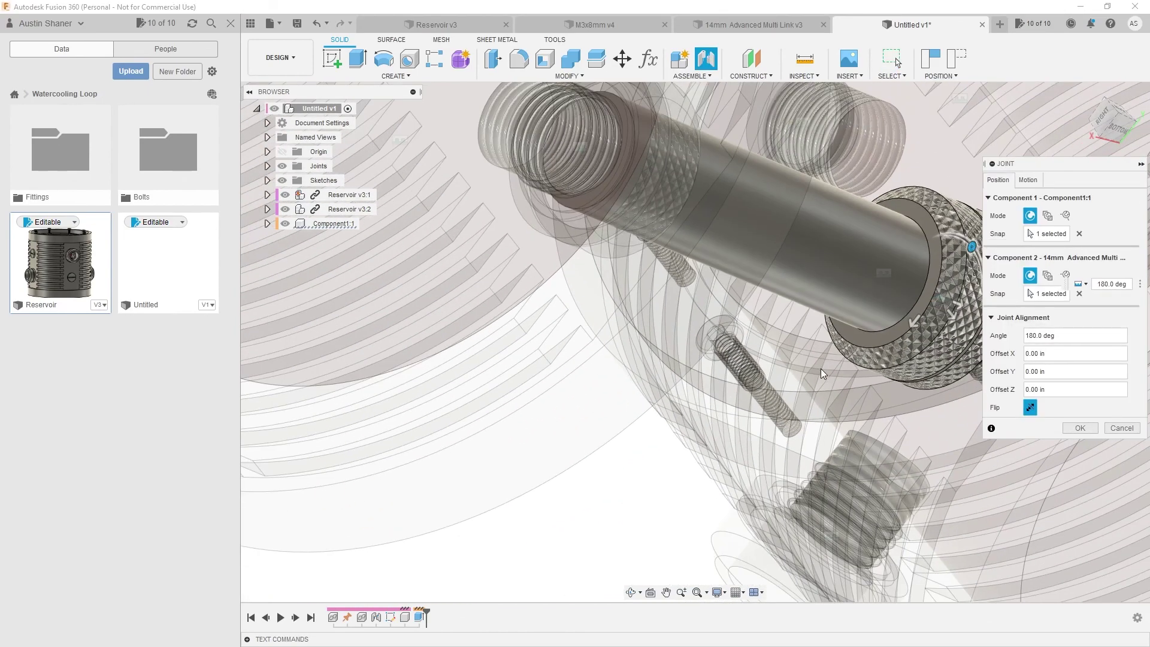
{"action": "left_click", "coordinate": [1079, 428]}
Search the appearance library for copper and apply Copper - Polished to the tube between the reservoirs
{"action": "scroll", "coordinate": [868, 388], "scroll_direction": "down", "scroll_amount": 5}
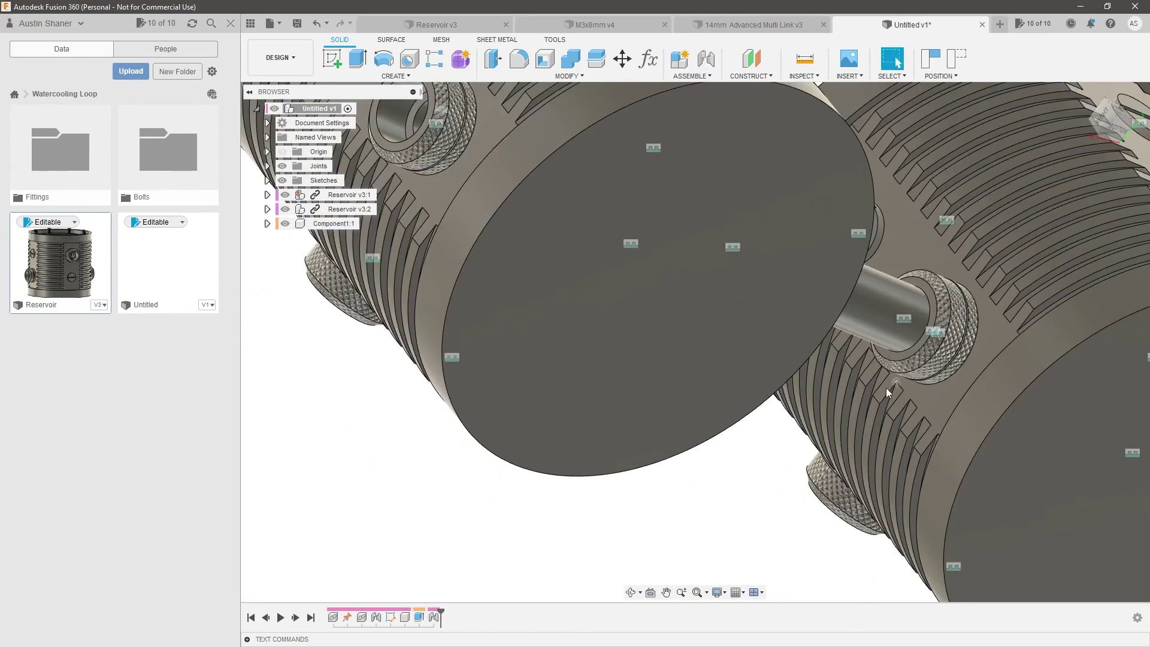
{"action": "key", "text": "a"}
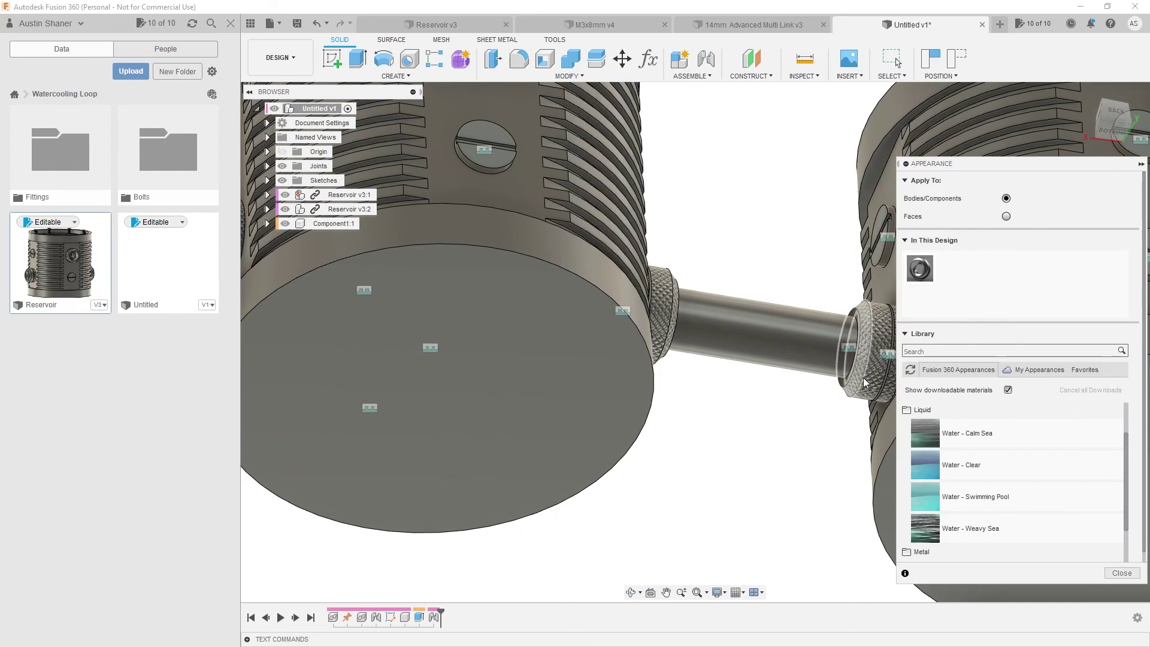
{"action": "left_click", "coordinate": [963, 353]}
{"action": "type", "text": "cope"}
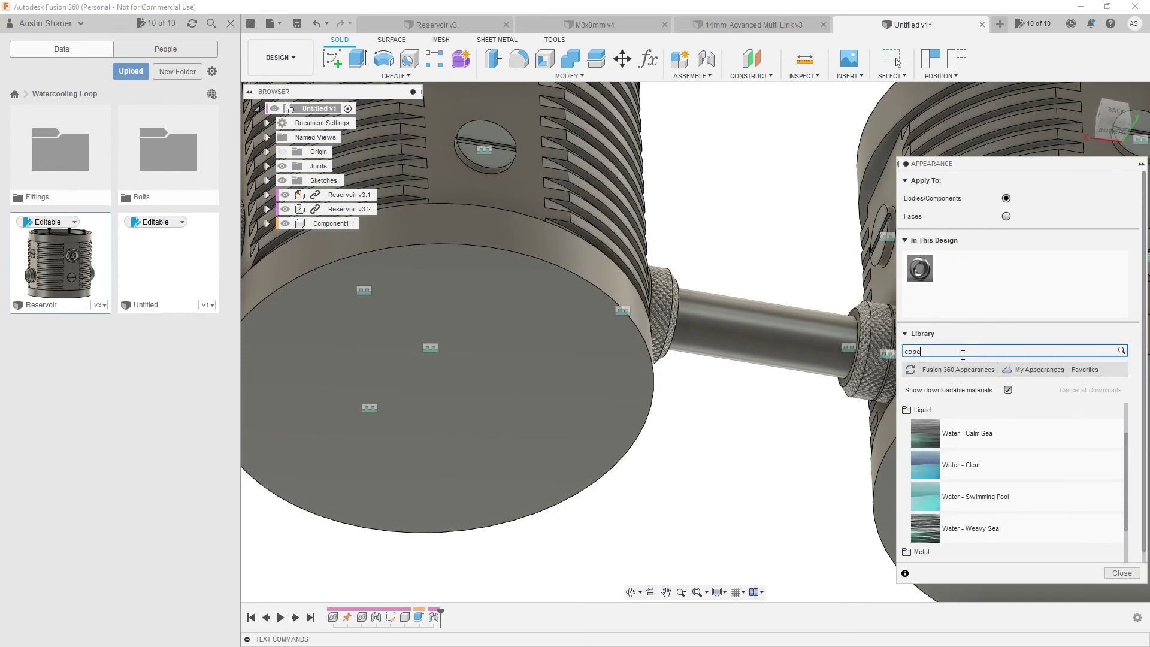
{"action": "key", "text": "BackSpace"}
{"action": "type", "text": "per"}
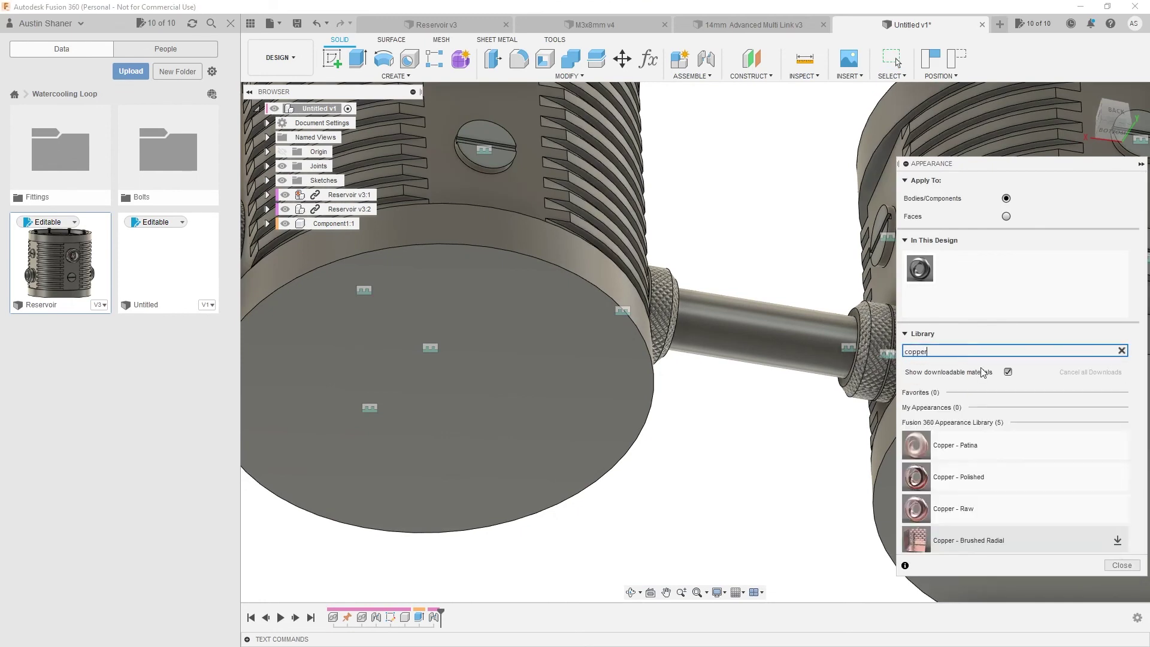
{"action": "left_click_drag", "start_coordinate": [1018, 477], "coordinate": [772, 323]}
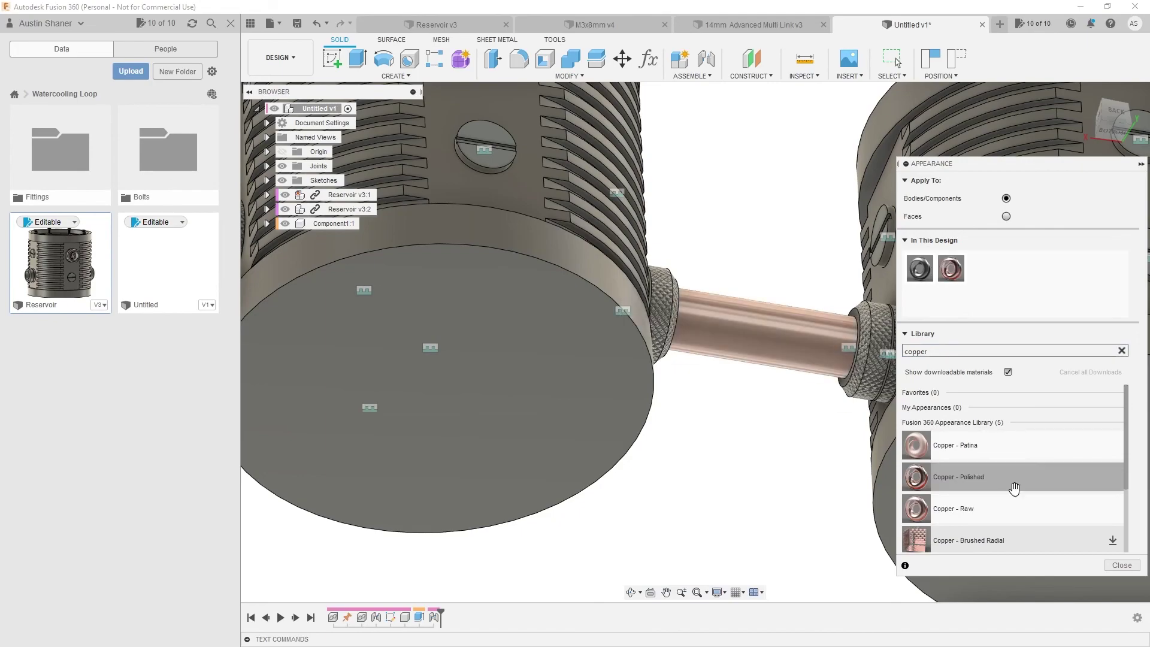
Finish the appearance change and save the reservoir assembly as a new version with the description User Saved
{"action": "left_click", "coordinate": [1127, 566]}
{"action": "scroll", "coordinate": [893, 365], "scroll_direction": "down", "scroll_amount": 4}
{"action": "mouse_move", "coordinate": [889, 362]}
{"action": "middle_mouse_down", "text": "shift"}
{"action": "mouse_move", "coordinate": [948, 364]}
{"action": "mouse_move", "coordinate": [893, 352]}
{"action": "mouse_move", "coordinate": [910, 360]}
{"action": "middle_mouse_up", "text": "shift"}
{"action": "scroll", "coordinate": [893, 351], "scroll_direction": "up", "scroll_amount": 4}
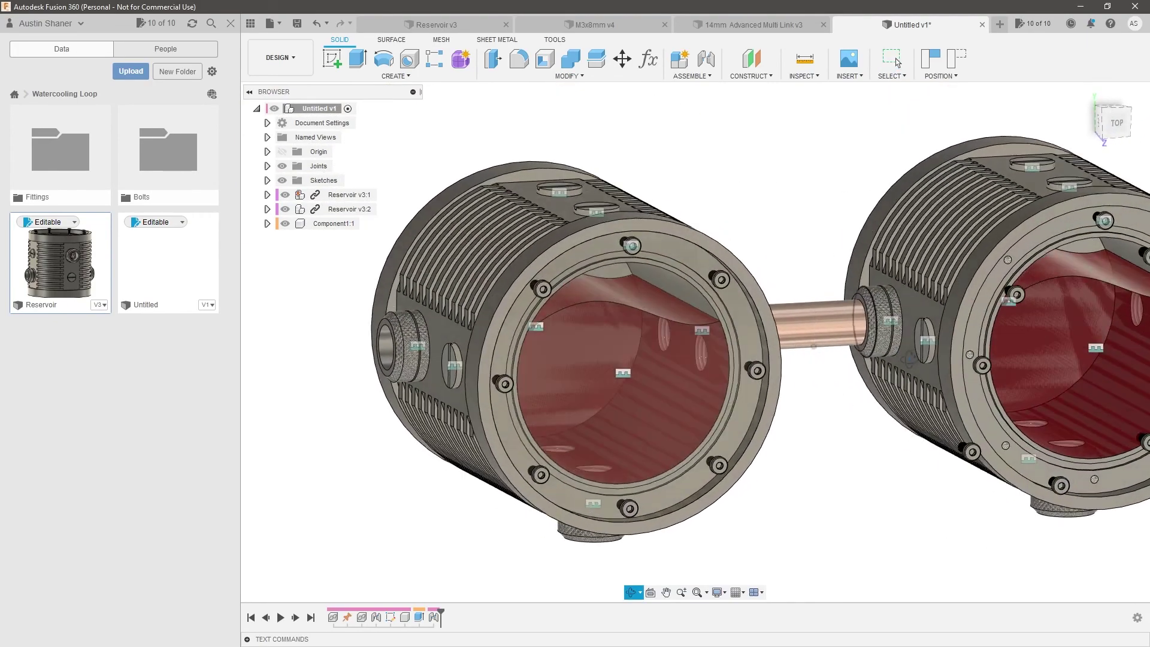
{"action": "scroll", "coordinate": [847, 344], "scroll_direction": "down", "scroll_amount": 4}
{"action": "scroll", "coordinate": [847, 344], "scroll_direction": "up", "scroll_amount": 2}
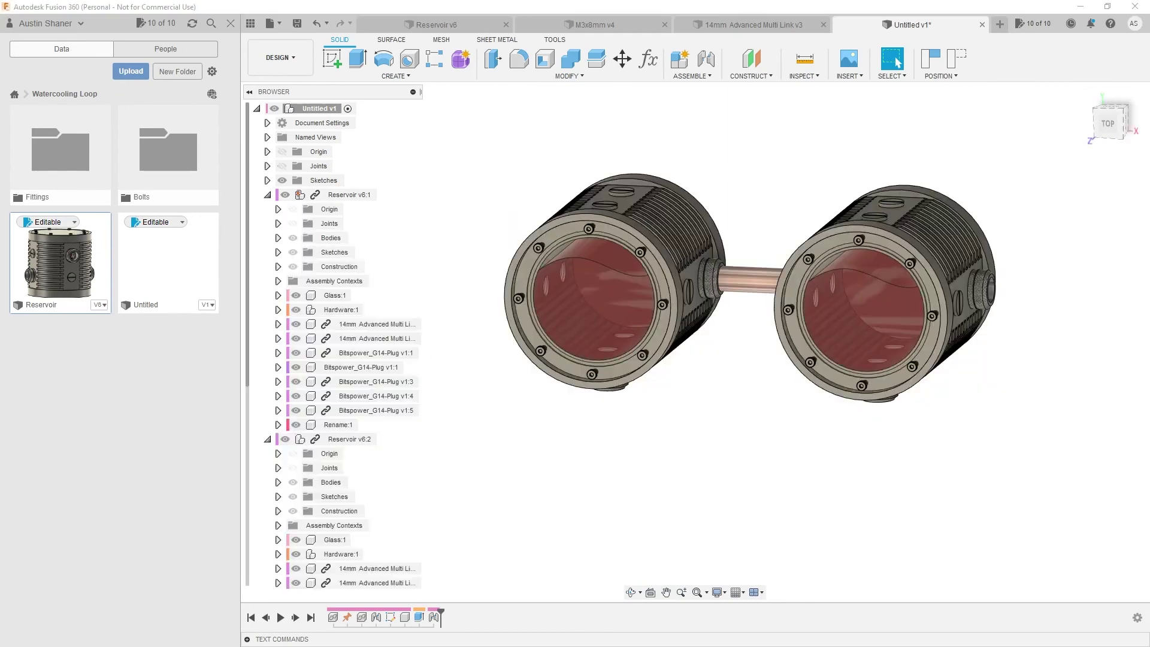
{"action": "middle_click_drag", "start_coordinate": [894, 238], "coordinate": [838, 247], "text": "shift"}
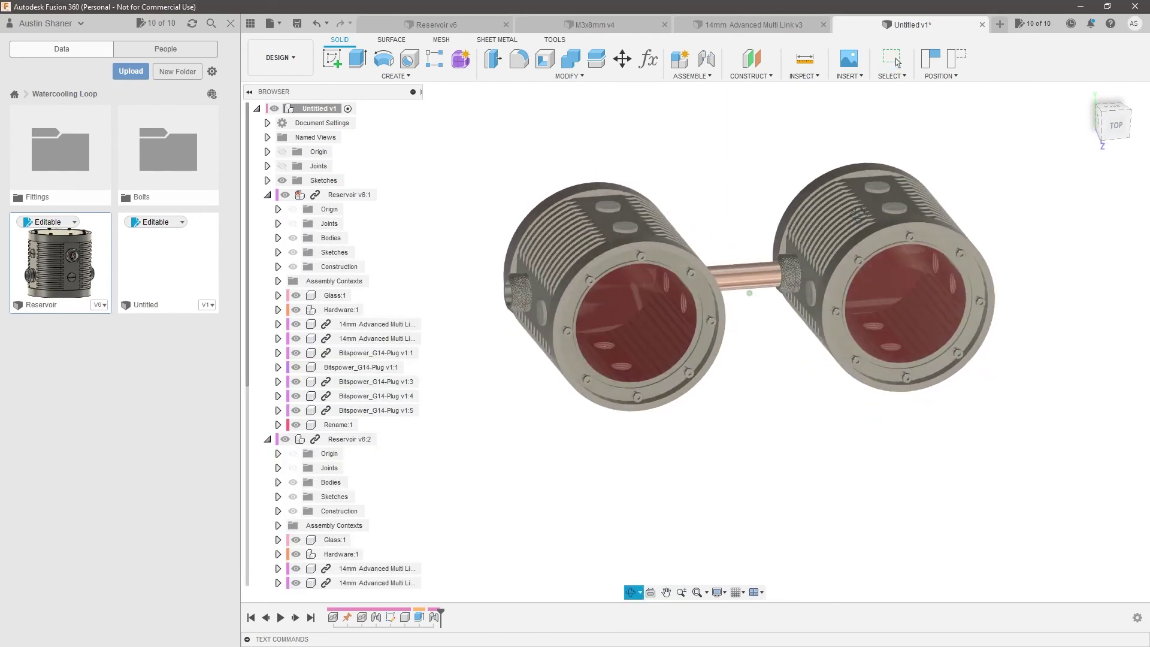
{"action": "scroll", "coordinate": [724, 263], "scroll_direction": "down", "scroll_amount": 3}
{"action": "scroll", "coordinate": [771, 174], "scroll_direction": "up", "scroll_amount": 3}
{"action": "key", "text": "ctrl+s"}
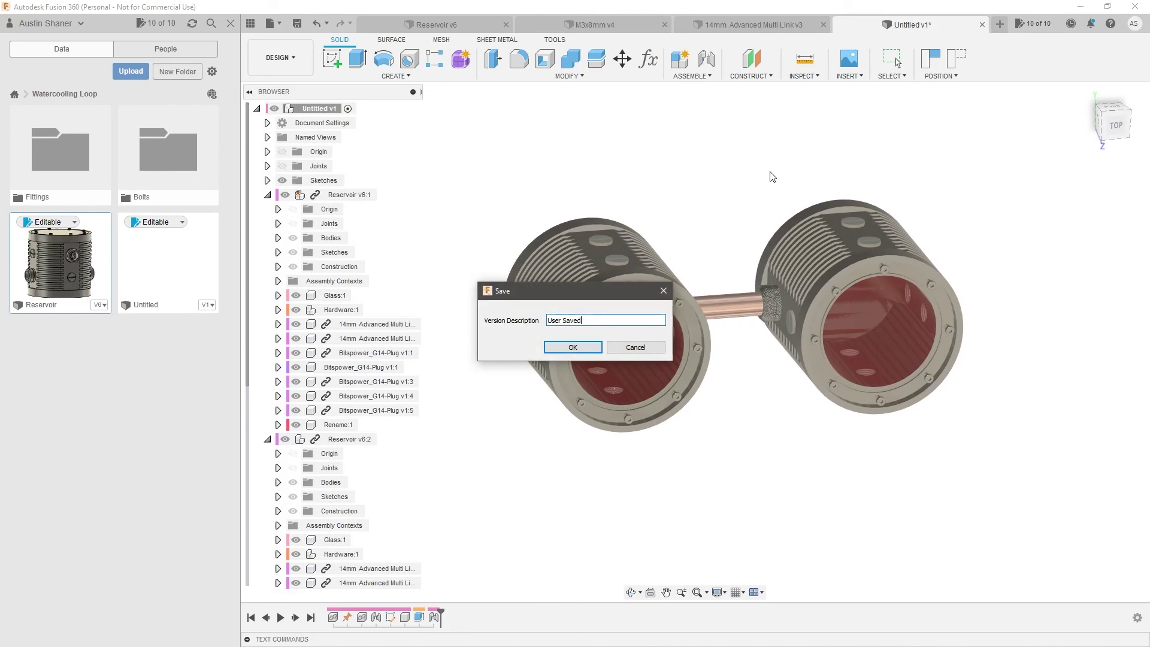
{"action": "key", "text": "Return"}
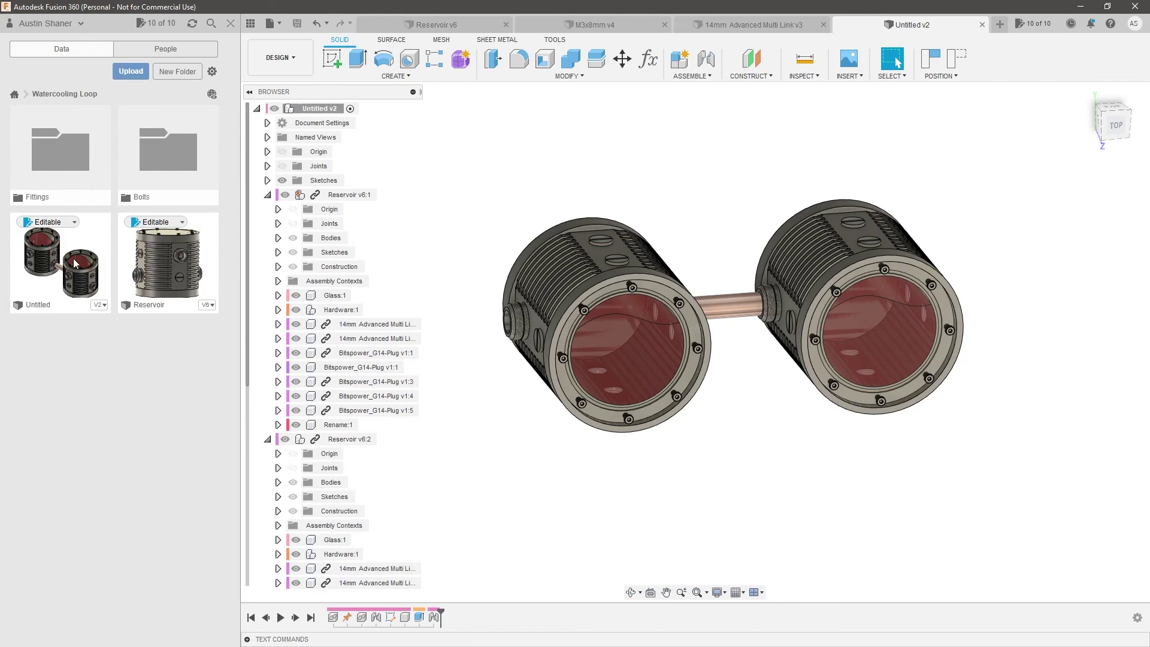
Examine the saved two-reservoir assembly and its copper tube from an angle and from the top view
{"action": "middle_click_drag", "start_coordinate": [560, 208], "coordinate": [618, 193], "text": "shift"}
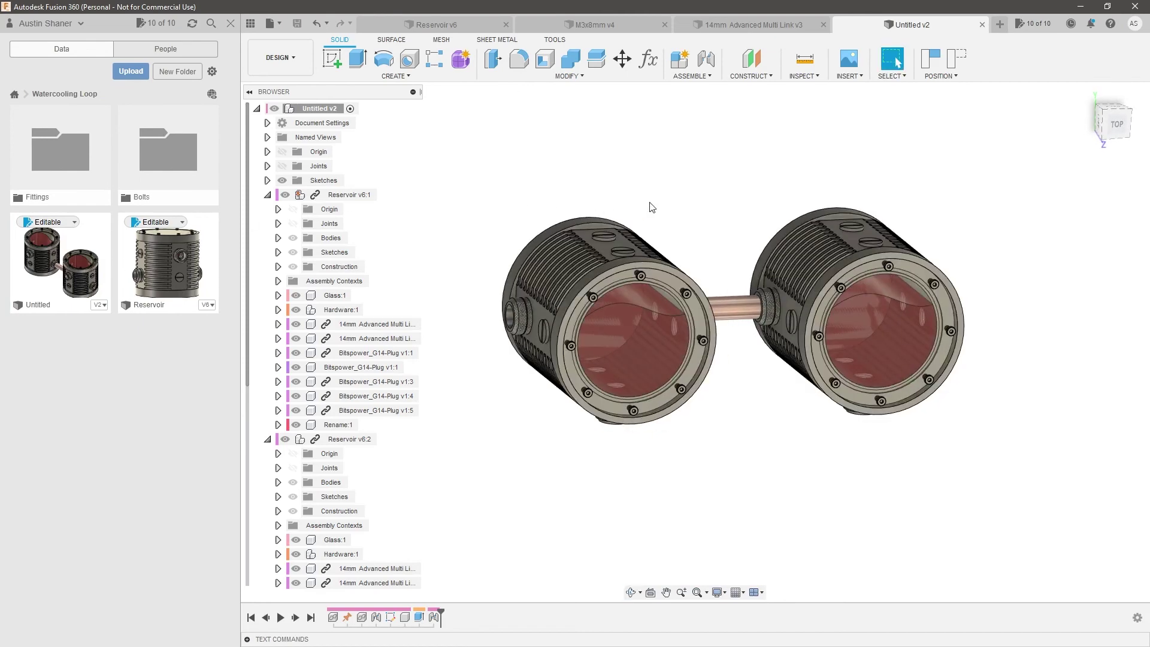
{"action": "middle_click_drag", "start_coordinate": [655, 209], "coordinate": [724, 236], "text": "shift"}
{"action": "scroll", "coordinate": [731, 292], "scroll_direction": "down", "scroll_amount": 2}
{"action": "scroll", "coordinate": [783, 282], "scroll_direction": "up", "scroll_amount": 2}
{"action": "left_click", "coordinate": [1106, 131]}
{"action": "scroll", "coordinate": [623, 358], "scroll_direction": "down", "scroll_amount": 3}
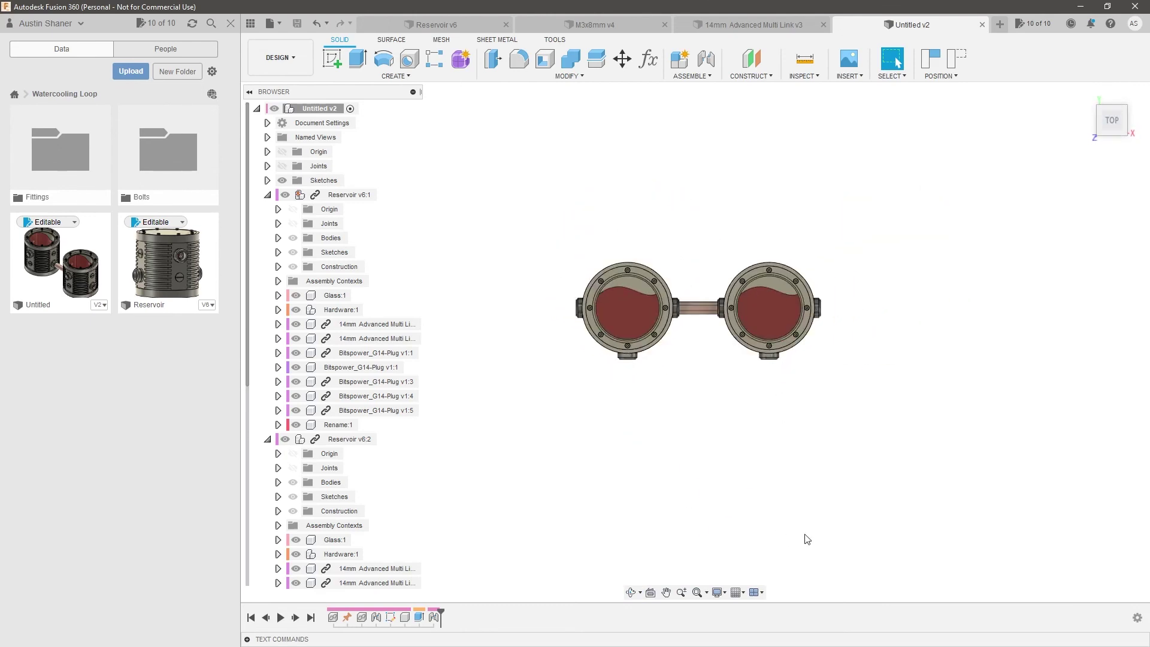
{"action": "middle_click_drag", "start_coordinate": [702, 311], "coordinate": [770, 281], "text": "shift"}
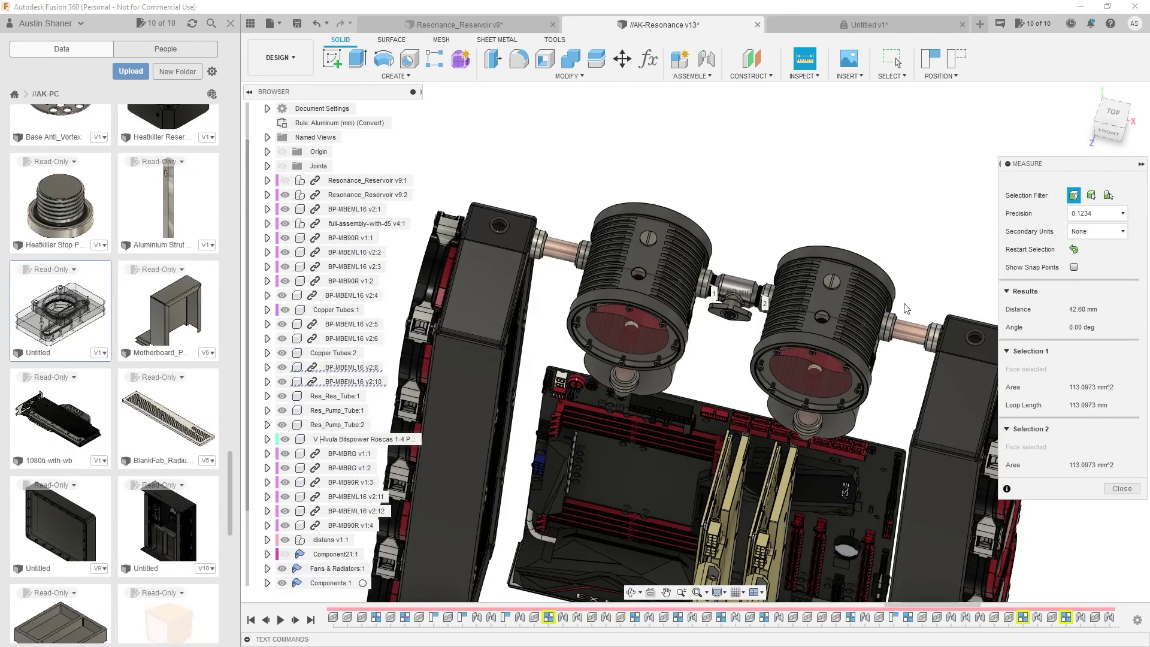
End the distance measurement in the AK-Resonance design and examine the two reservoirs with the valve between them
{"action": "middle_click_drag", "start_coordinate": [864, 297], "coordinate": [870, 261], "text": "shift"}
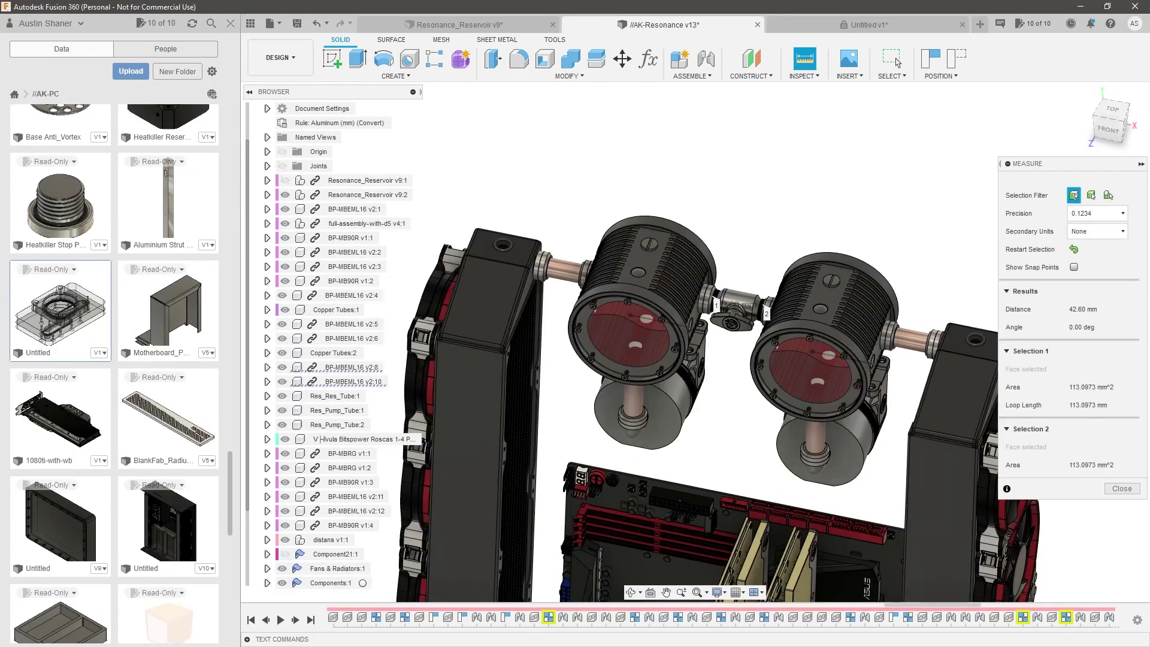
{"action": "left_click", "coordinate": [1128, 488]}
{"action": "scroll", "coordinate": [773, 300], "scroll_direction": "down", "scroll_amount": 3}
{"action": "scroll", "coordinate": [757, 344], "scroll_direction": "up", "scroll_amount": 3}
{"action": "middle_click_drag", "start_coordinate": [755, 310], "coordinate": [634, 277], "text": "shift"}
{"action": "scroll", "coordinate": [679, 281], "scroll_direction": "up", "scroll_amount": 3}
{"action": "scroll", "coordinate": [776, 242], "scroll_direction": "down", "scroll_amount": 2}
{"action": "scroll", "coordinate": [743, 238], "scroll_direction": "up", "scroll_amount": 4}
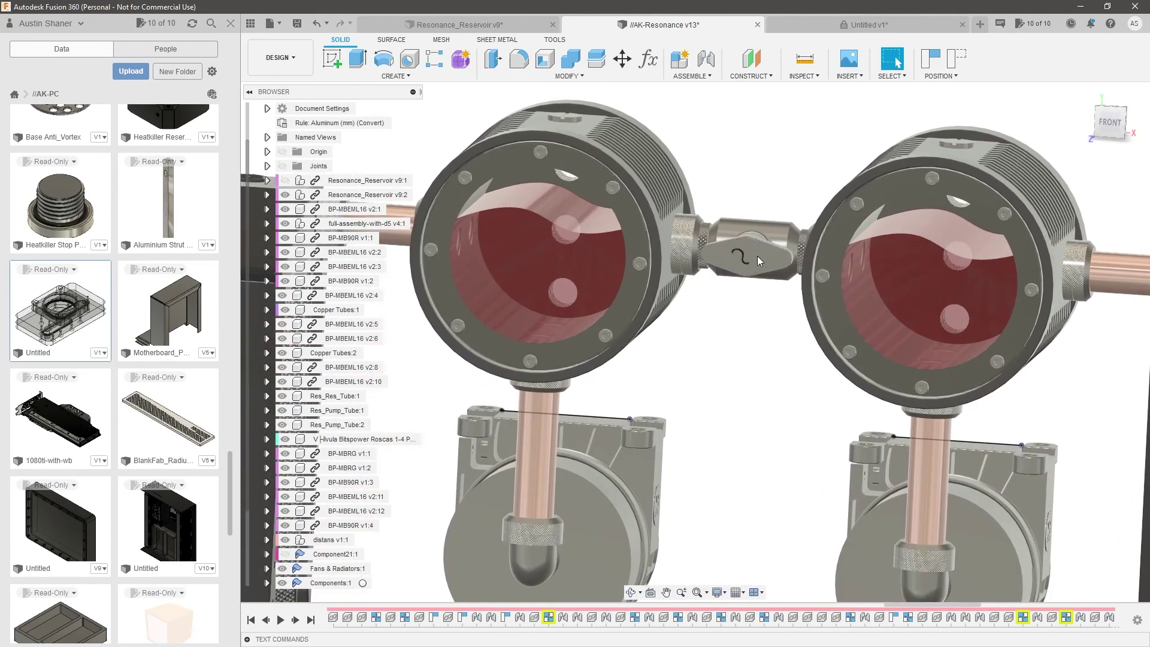
{"action": "scroll", "coordinate": [757, 258], "scroll_direction": "down", "scroll_amount": 3}
{"action": "scroll", "coordinate": [540, 250], "scroll_direction": "down", "scroll_amount": 4}
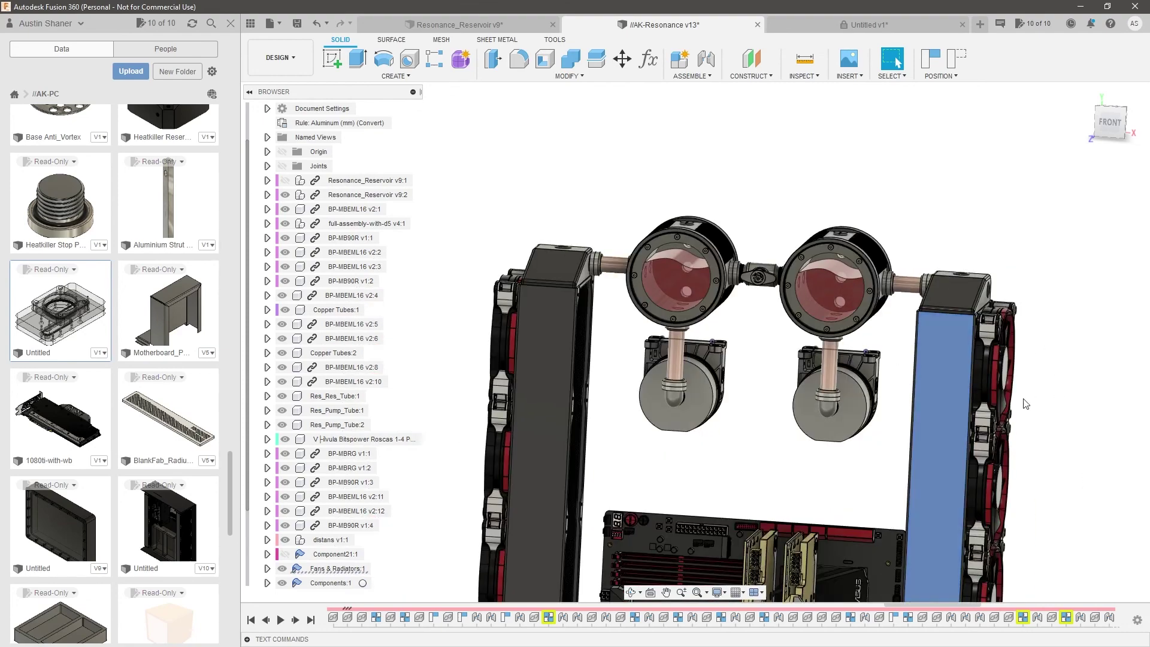
Examine how the copper tubes link the reservoirs to the pumps and radiators in the AK-Resonance loop
{"action": "middle_click_drag", "start_coordinate": [989, 368], "coordinate": [962, 336], "text": "shift"}
{"action": "scroll", "coordinate": [961, 334], "scroll_direction": "down", "scroll_amount": 1}
{"action": "scroll", "coordinate": [837, 249], "scroll_direction": "up", "scroll_amount": 2}
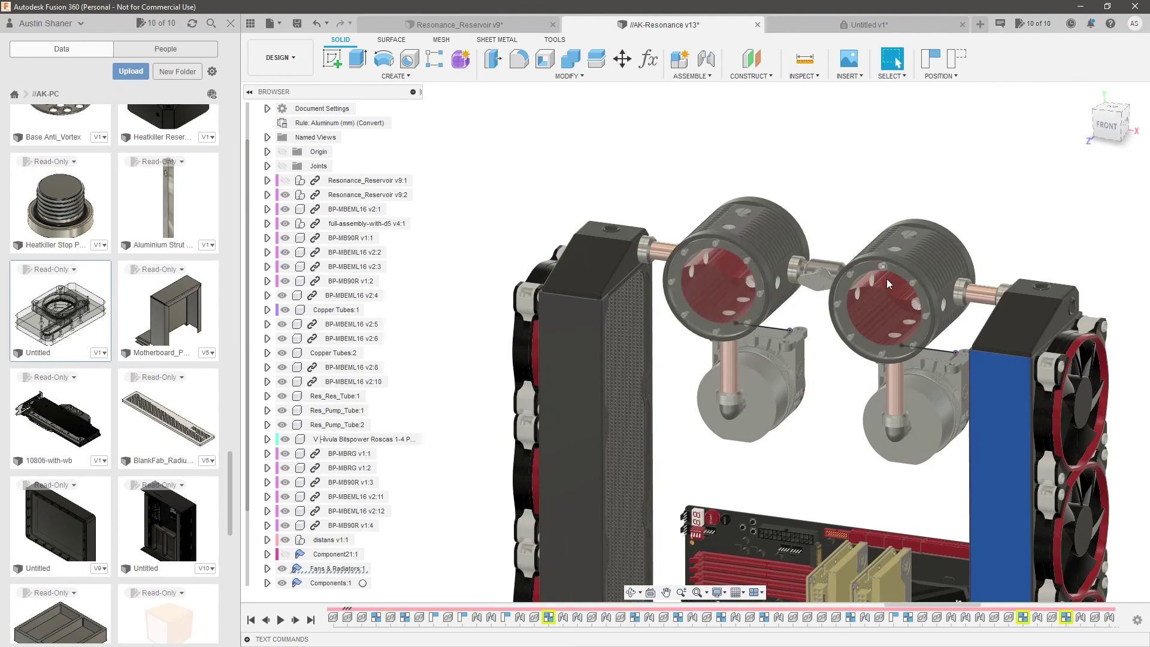
{"action": "middle_click_drag", "start_coordinate": [732, 413], "coordinate": [758, 410], "text": "shift"}
{"action": "scroll", "coordinate": [758, 411], "scroll_direction": "down", "scroll_amount": 2}
{"action": "scroll", "coordinate": [833, 419], "scroll_direction": "down", "scroll_amount": 2}
{"action": "scroll", "coordinate": [834, 429], "scroll_direction": "up", "scroll_amount": 1}
{"action": "scroll", "coordinate": [829, 443], "scroll_direction": "down", "scroll_amount": 2}
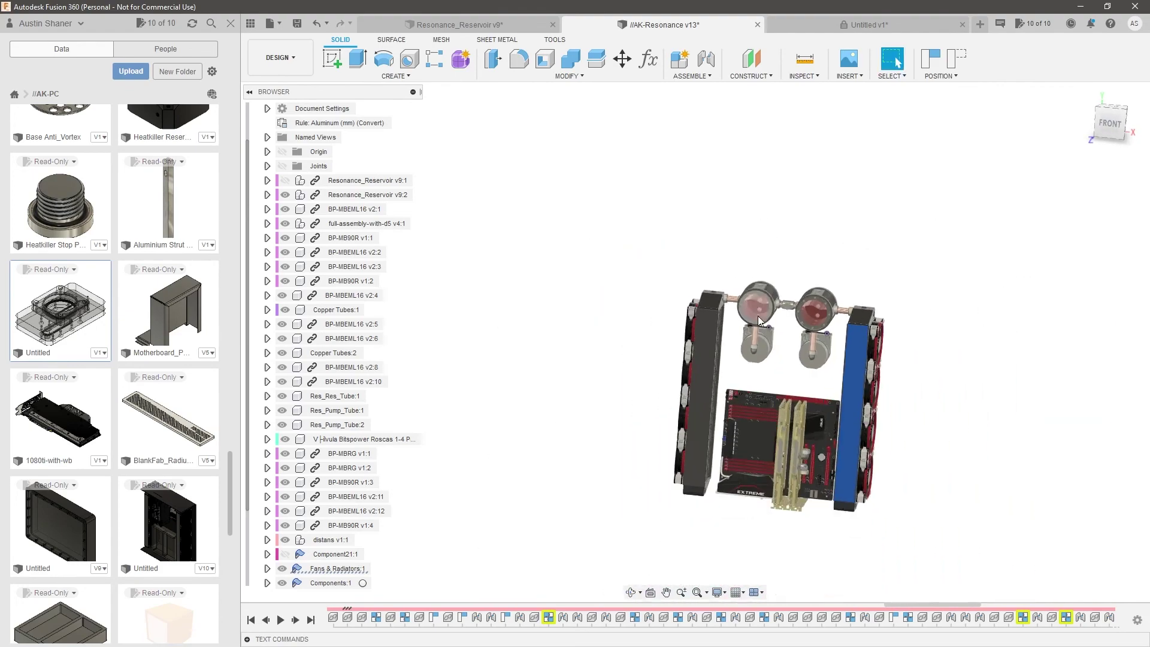
{"action": "scroll", "coordinate": [783, 443], "scroll_direction": "up", "scroll_amount": 3}
{"action": "middle_click_drag", "start_coordinate": [749, 427], "coordinate": [815, 433], "text": "shift"}
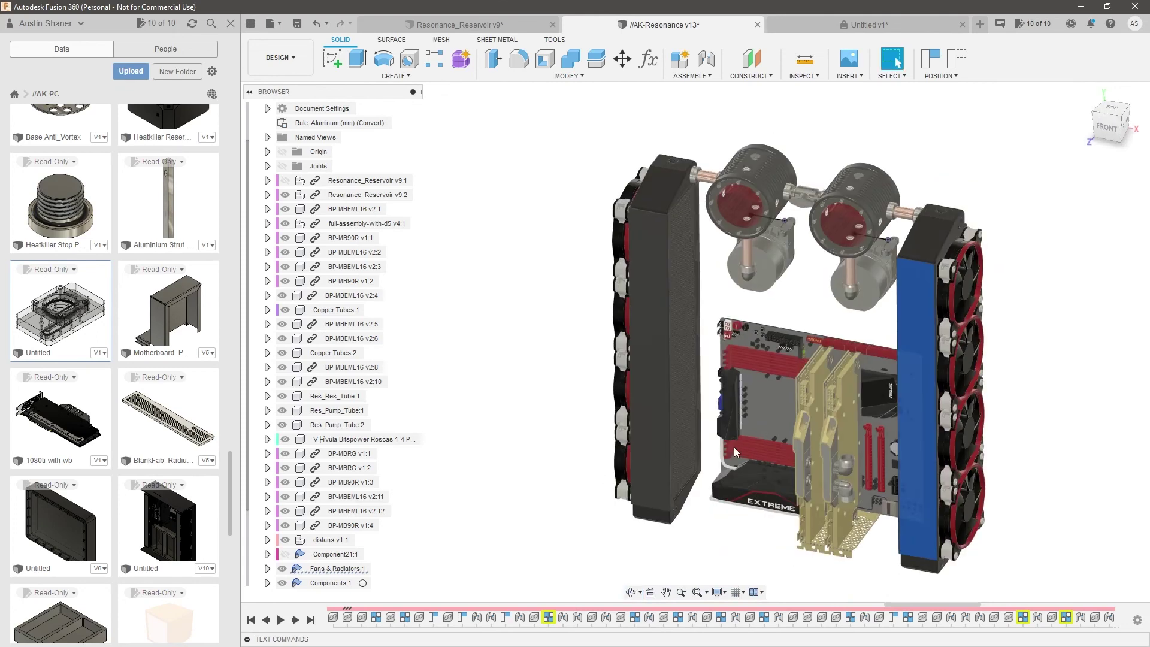
{"action": "scroll", "coordinate": [877, 440], "scroll_direction": "up", "scroll_amount": 2}
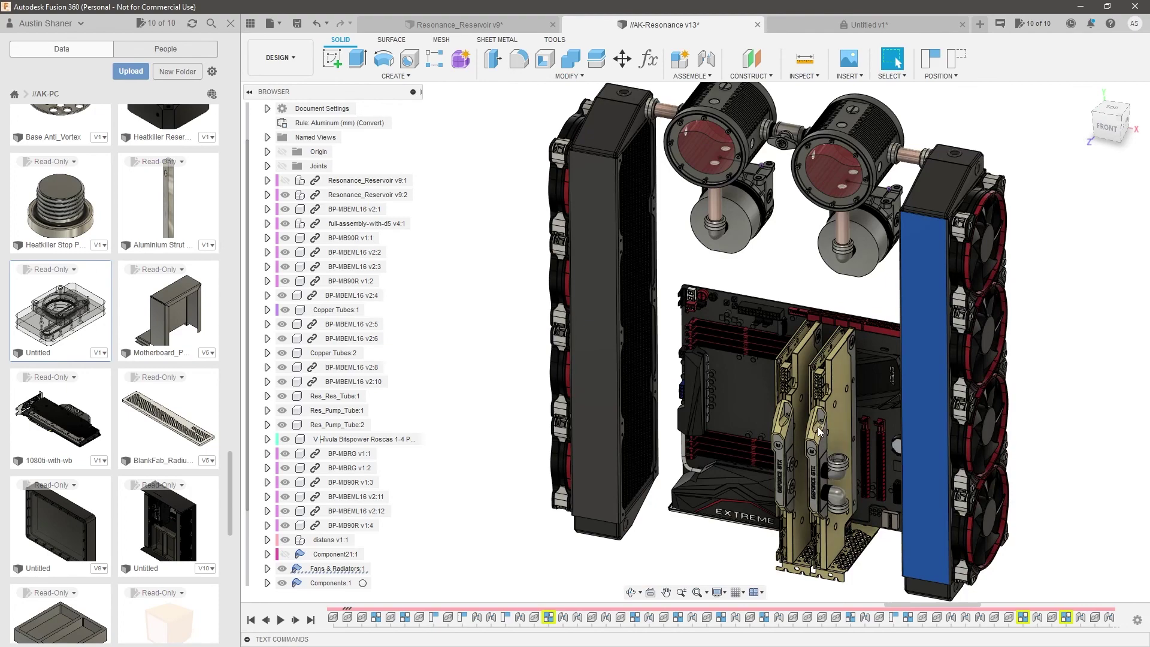
Clear the radiator selection and examine the complete PC layout with motherboard, graphics cards, radiators and fans
{"action": "middle_click_drag", "start_coordinate": [806, 235], "coordinate": [843, 207], "text": "shift"}
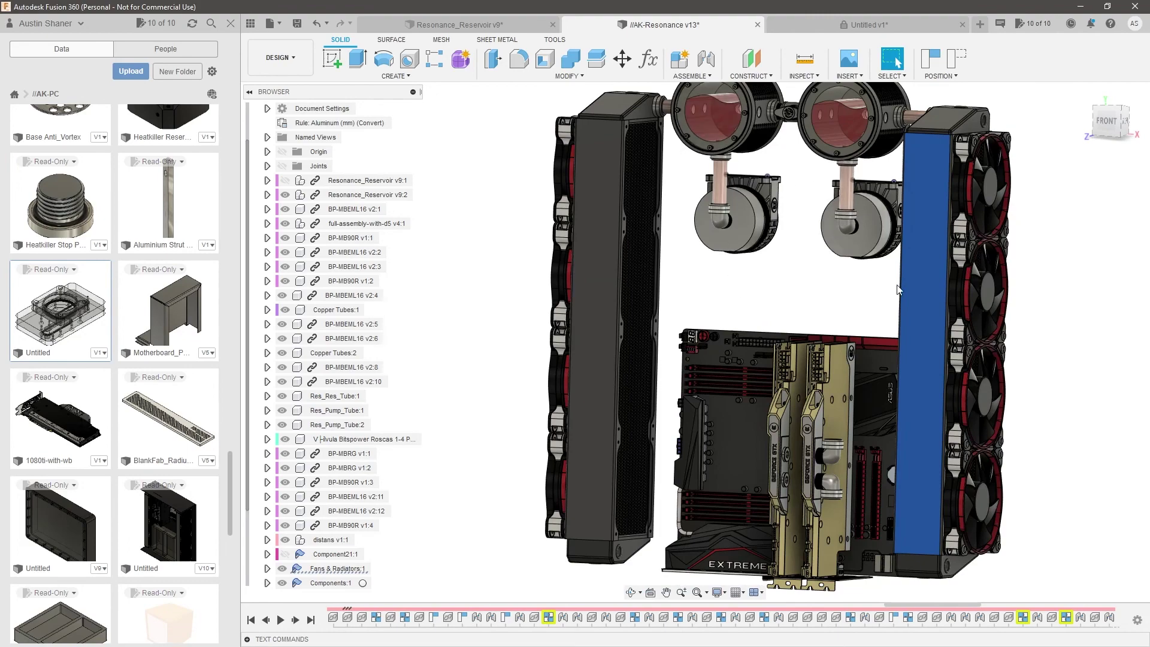
{"action": "middle_click_drag", "start_coordinate": [850, 388], "coordinate": [833, 399], "text": "shift"}
{"action": "scroll", "coordinate": [876, 365], "scroll_direction": "down", "scroll_amount": 3}
{"action": "middle_click_drag", "start_coordinate": [892, 330], "coordinate": [847, 301], "text": "shift"}
{"action": "scroll", "coordinate": [868, 201], "scroll_direction": "up", "scroll_amount": 3}
{"action": "scroll", "coordinate": [868, 202], "scroll_direction": "down", "scroll_amount": 3}
{"action": "scroll", "coordinate": [851, 311], "scroll_direction": "up", "scroll_amount": 2}
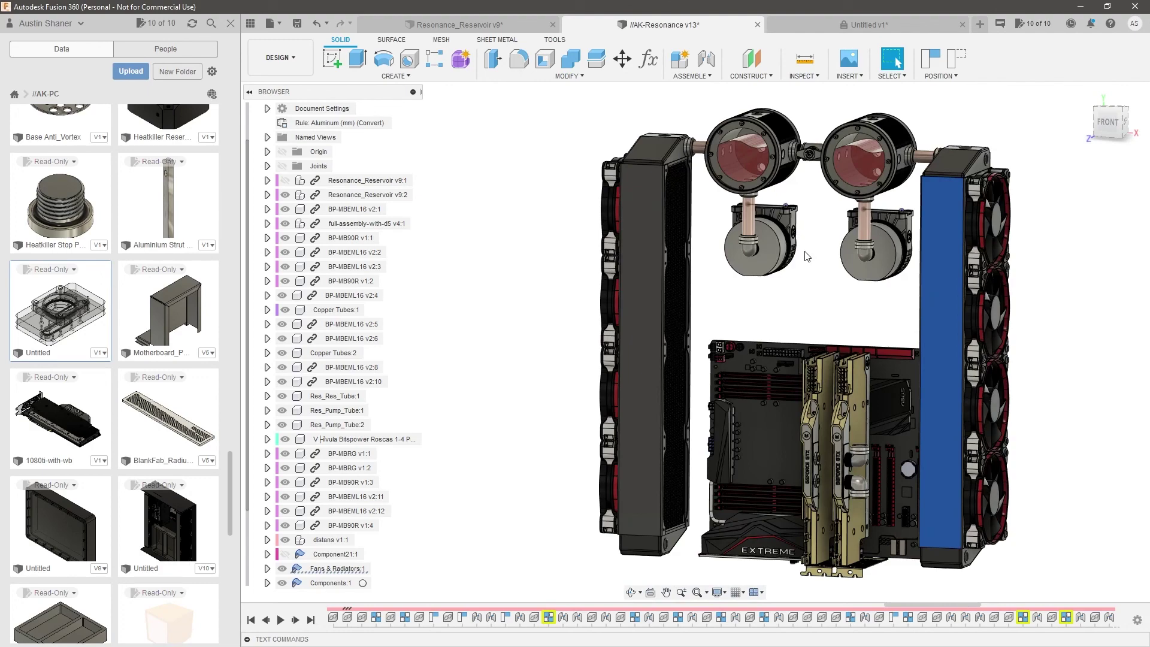
{"action": "scroll", "coordinate": [806, 257], "scroll_direction": "down", "scroll_amount": 3}
{"action": "left_click", "coordinate": [817, 286]}
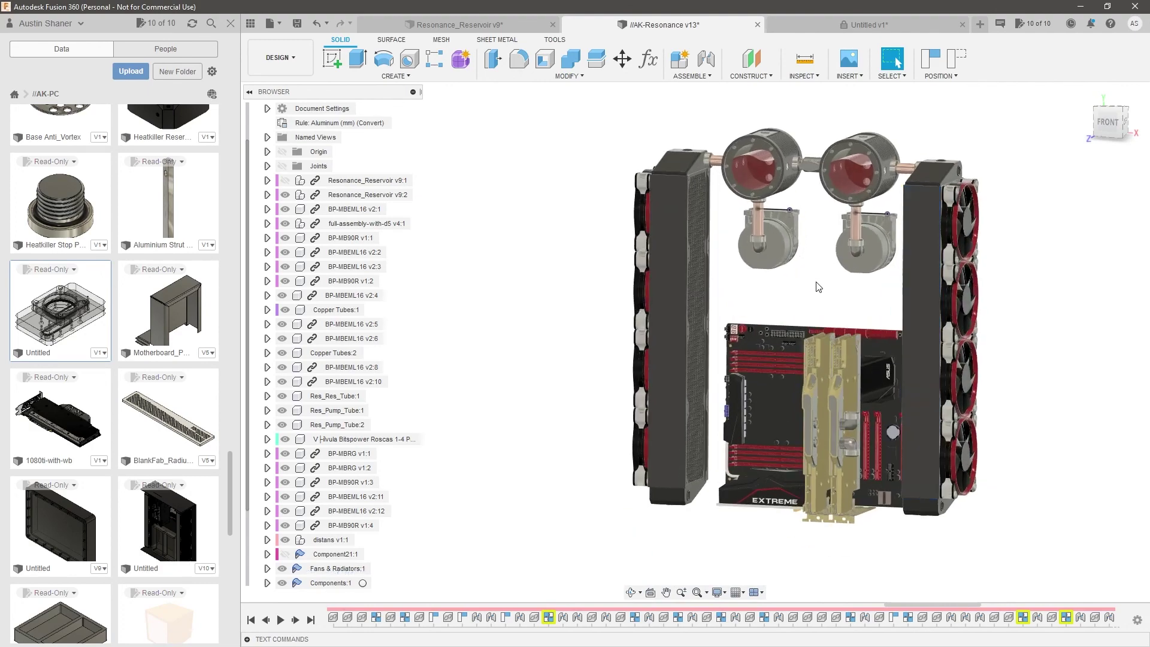
{"action": "scroll", "coordinate": [837, 280], "scroll_direction": "up", "scroll_amount": 2}
{"action": "middle_click_drag", "start_coordinate": [837, 280], "coordinate": [828, 301], "text": "shift"}
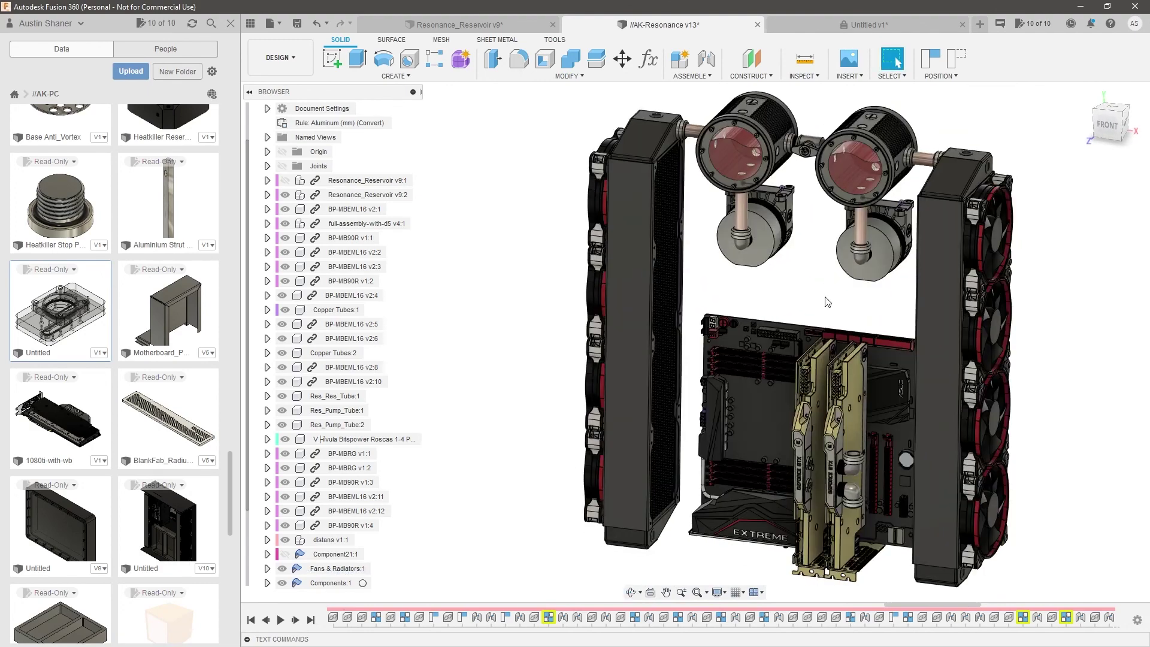